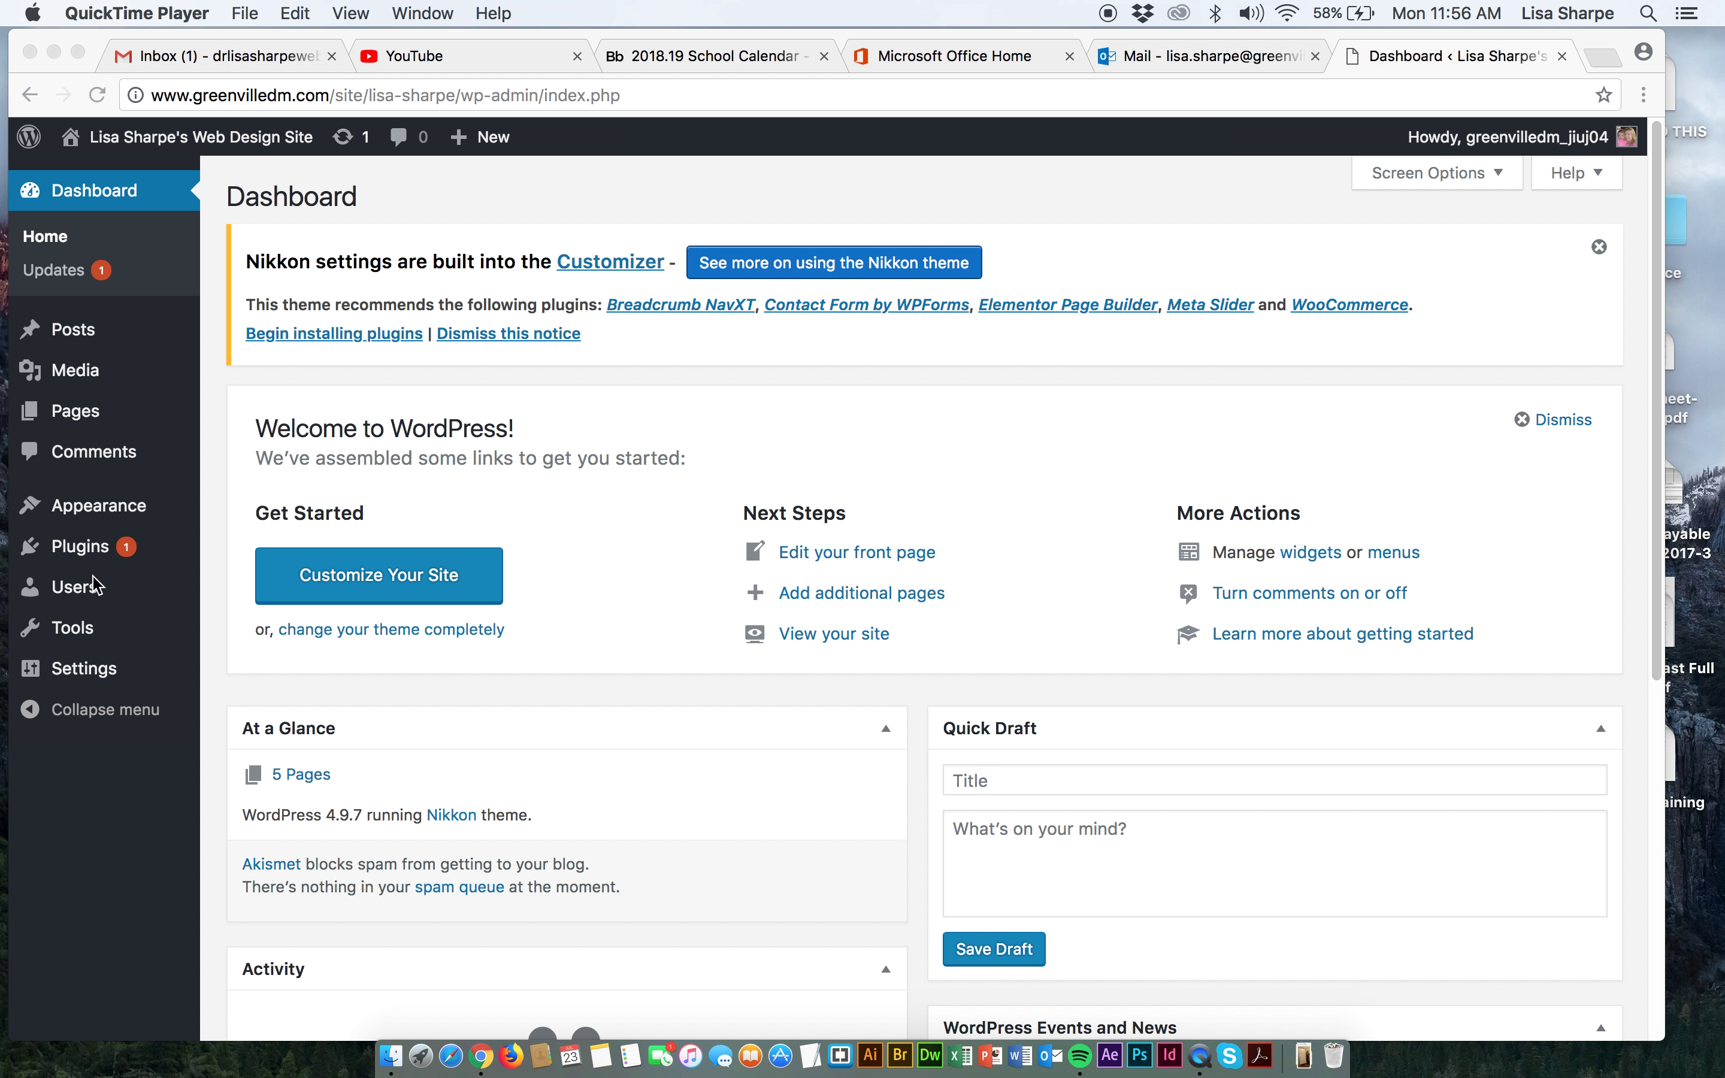
Go to Plugins > Installed Plugins and open the Akismet Anti-Spam settings page.
left_click(83, 640)
mouse_move(82, 640)
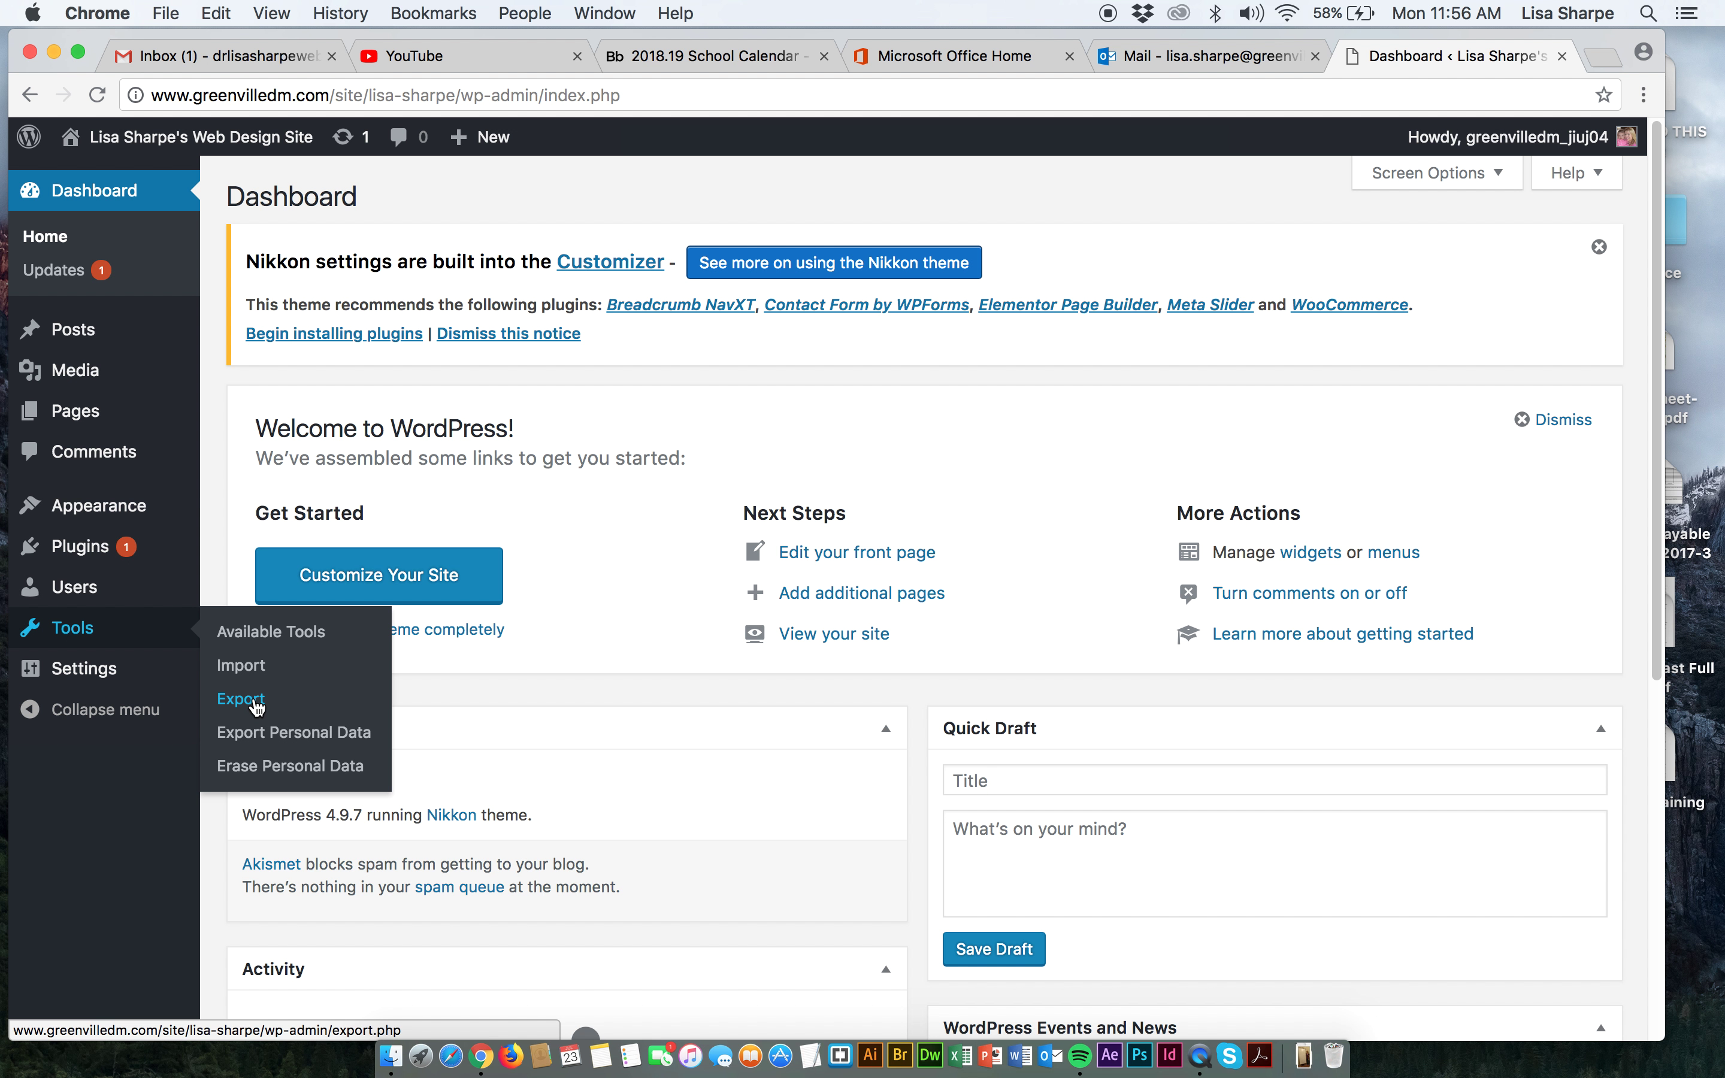
mouse_move(77, 550)
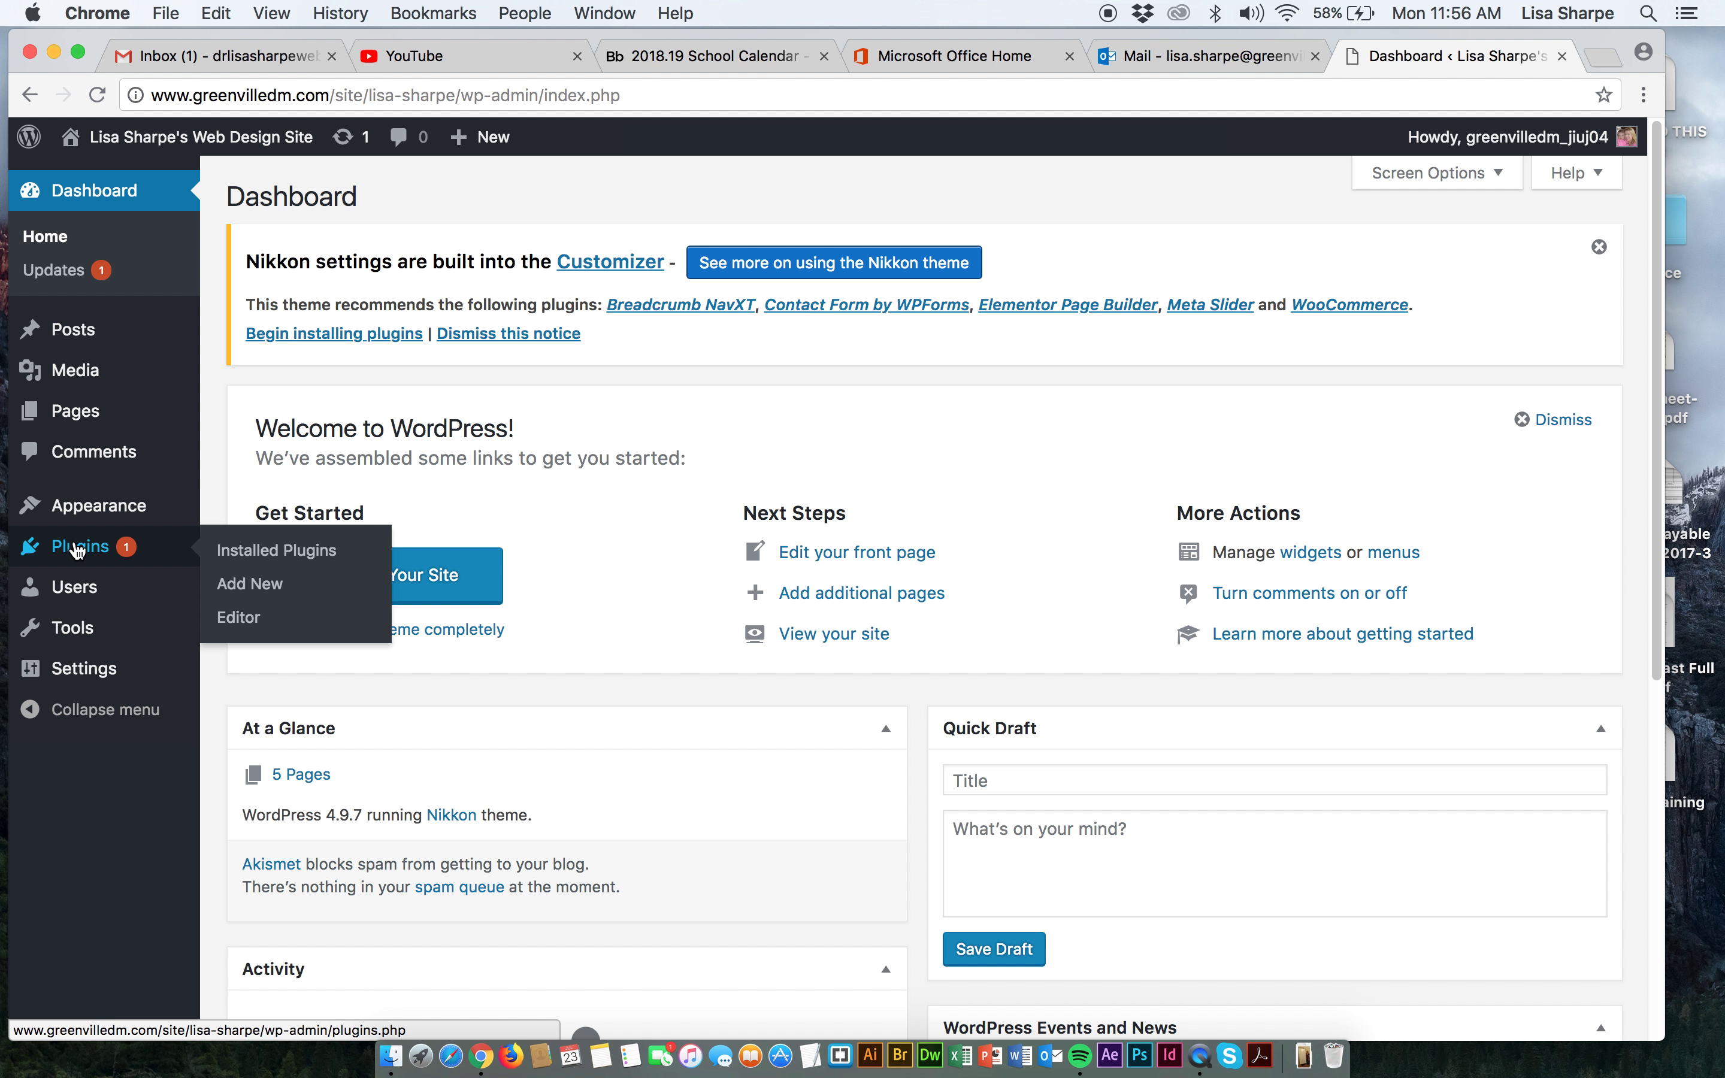
left_click(263, 553)
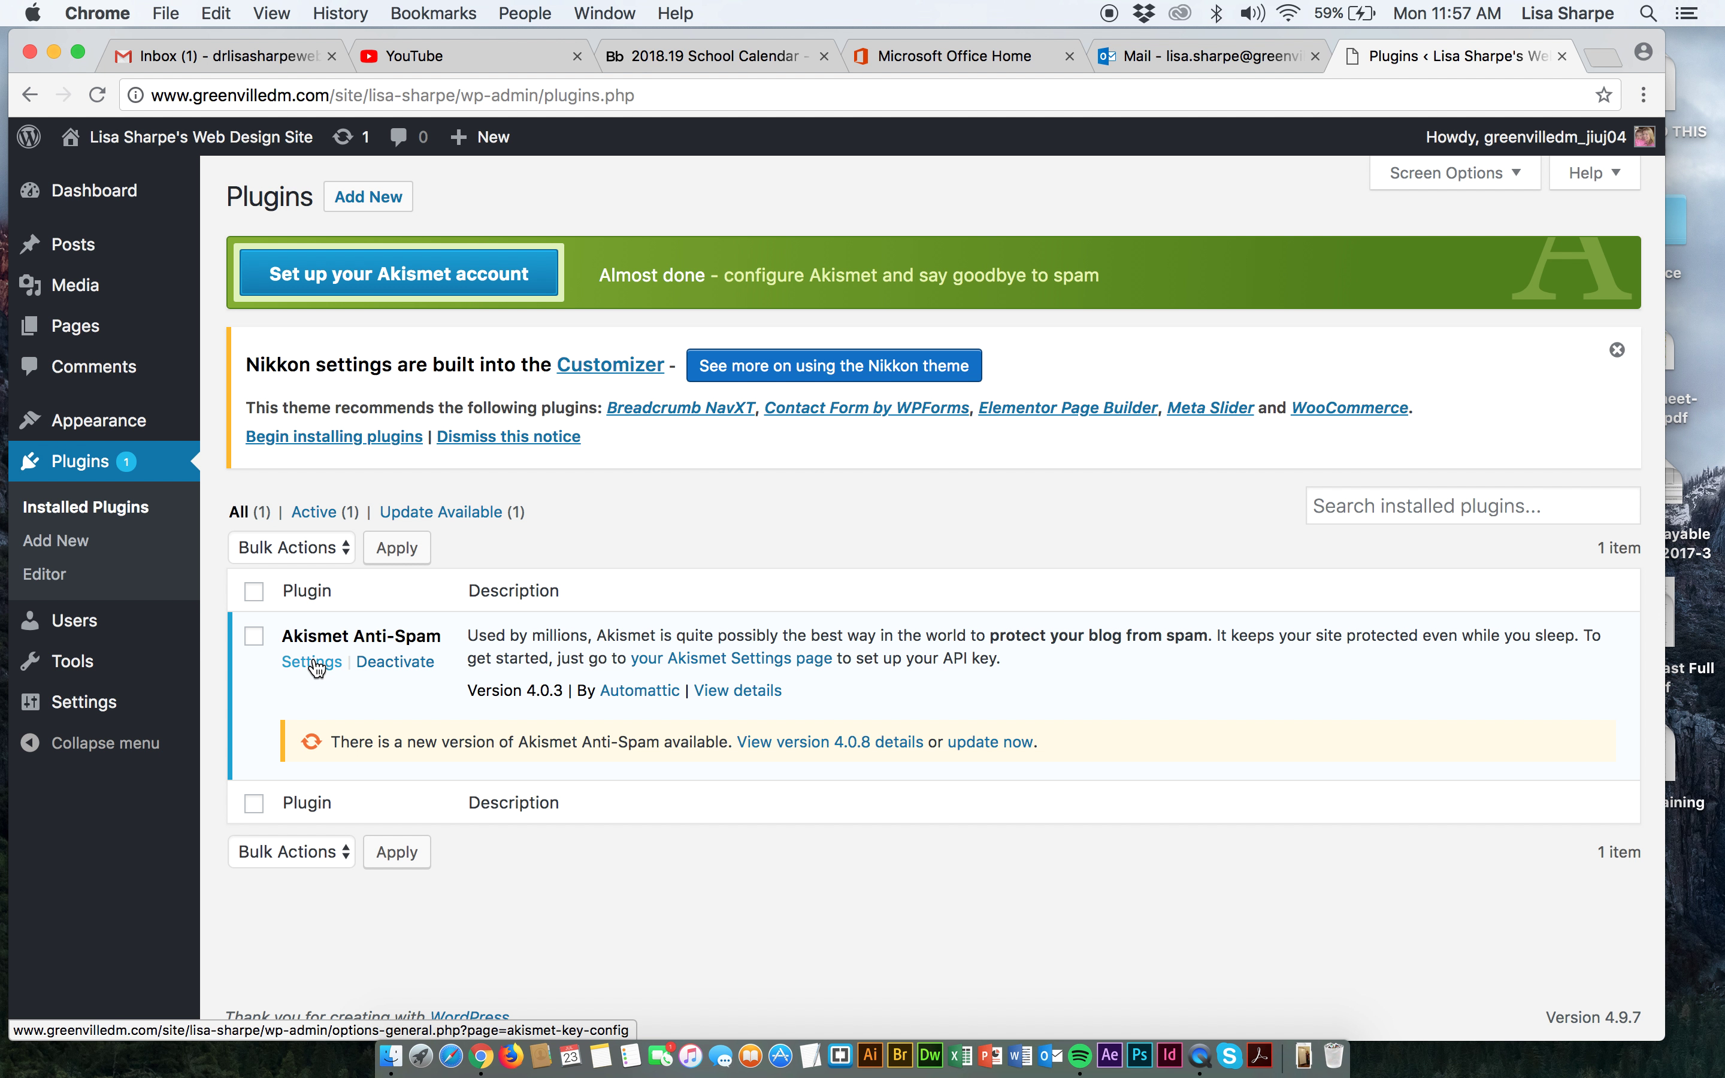
left_click(316, 667)
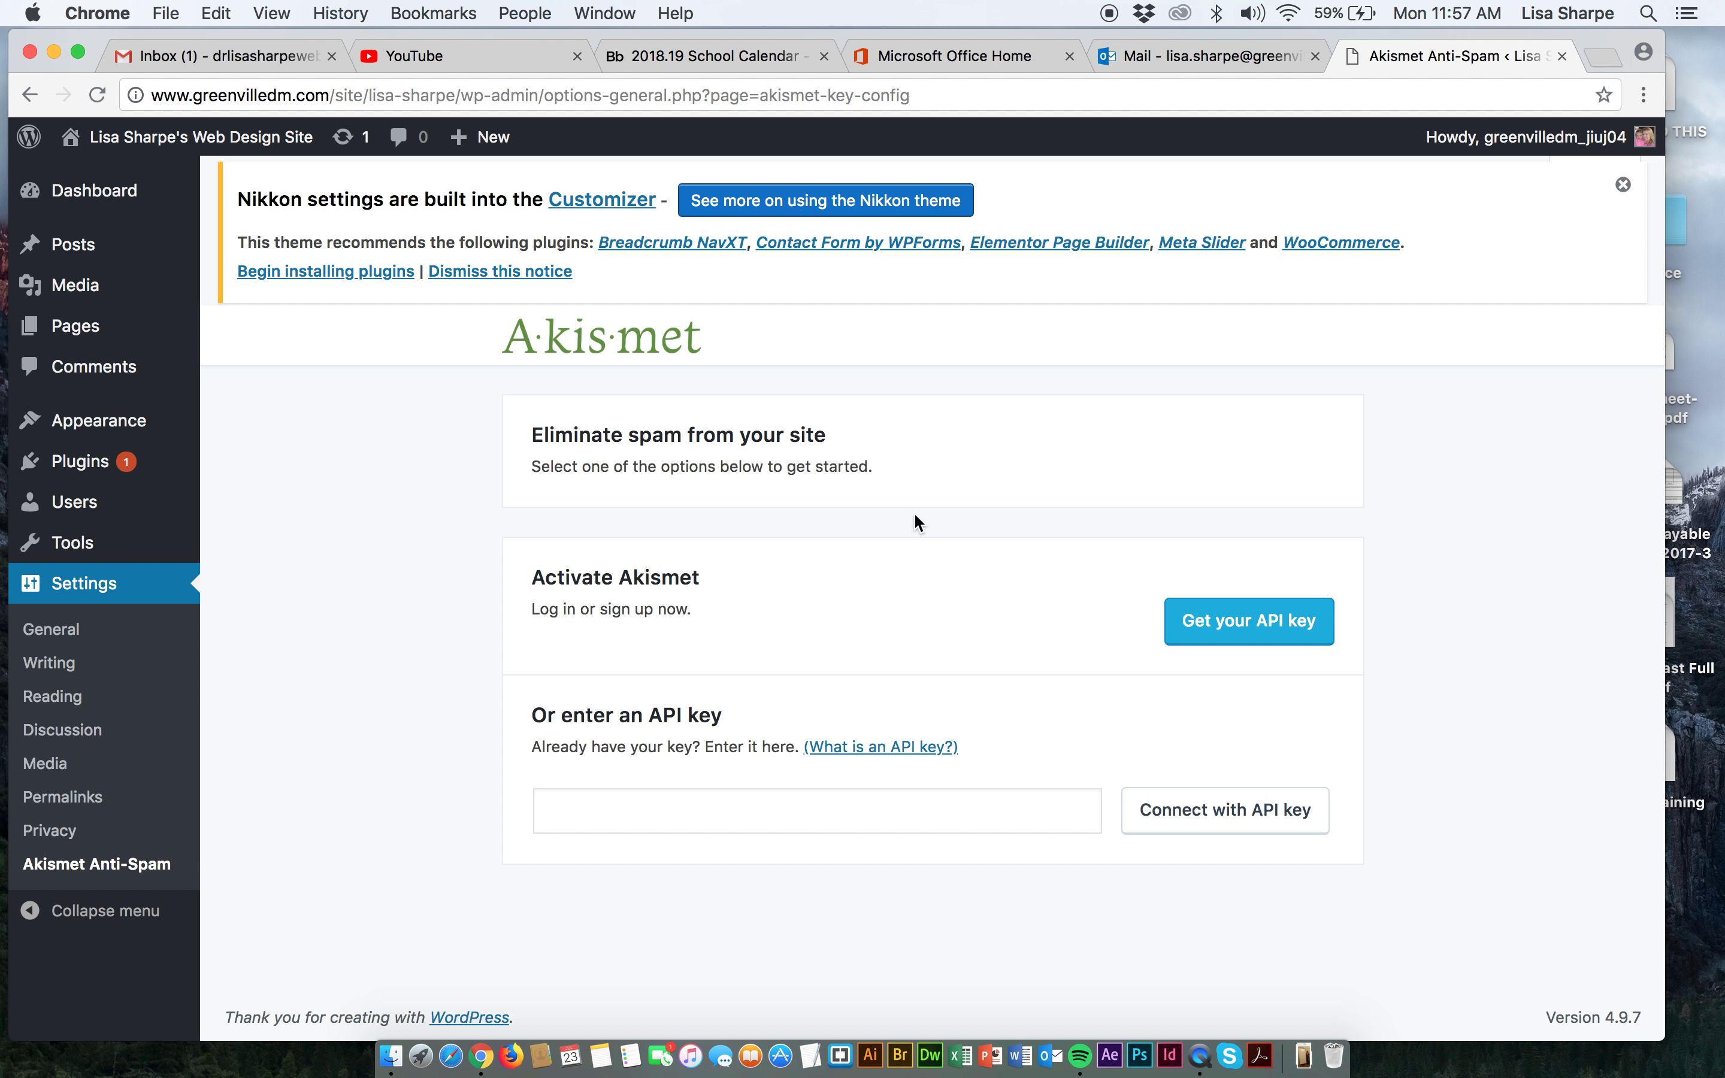
Start Akismet API key activation, clear the pre-filled sign-up email, and switch to Gmail.
left_click(1231, 638)
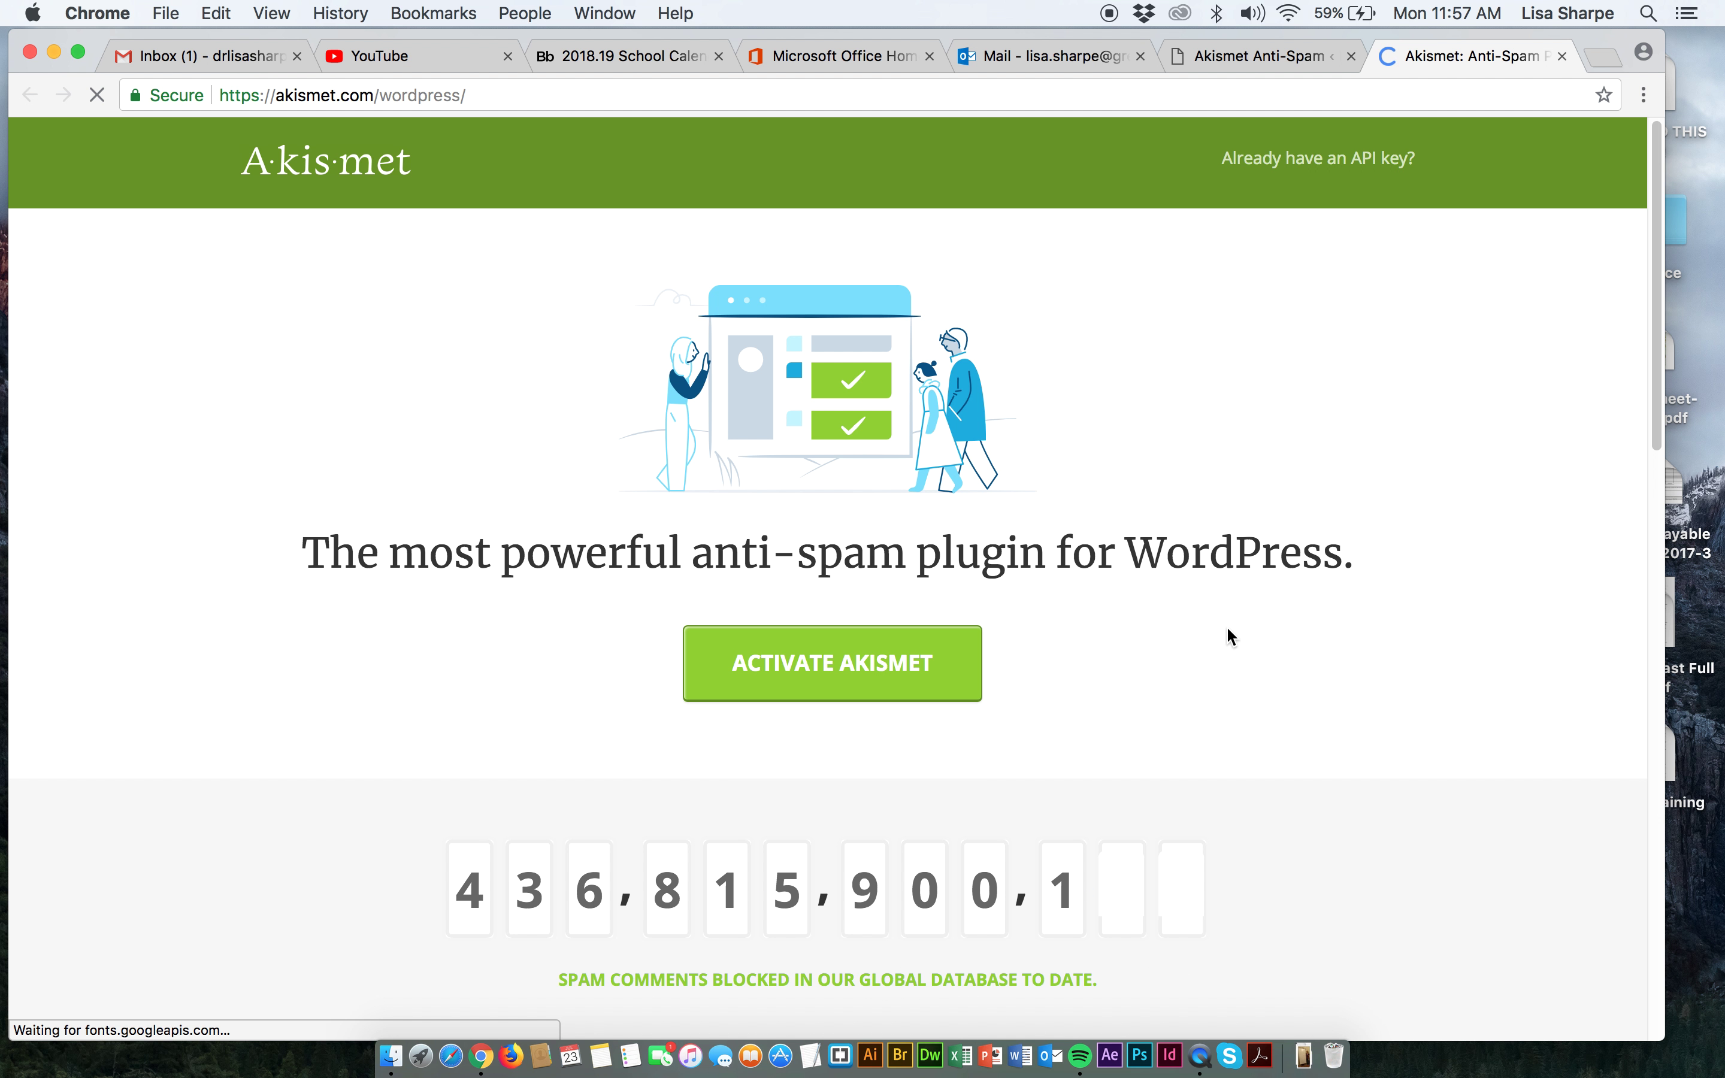
left_click(791, 666)
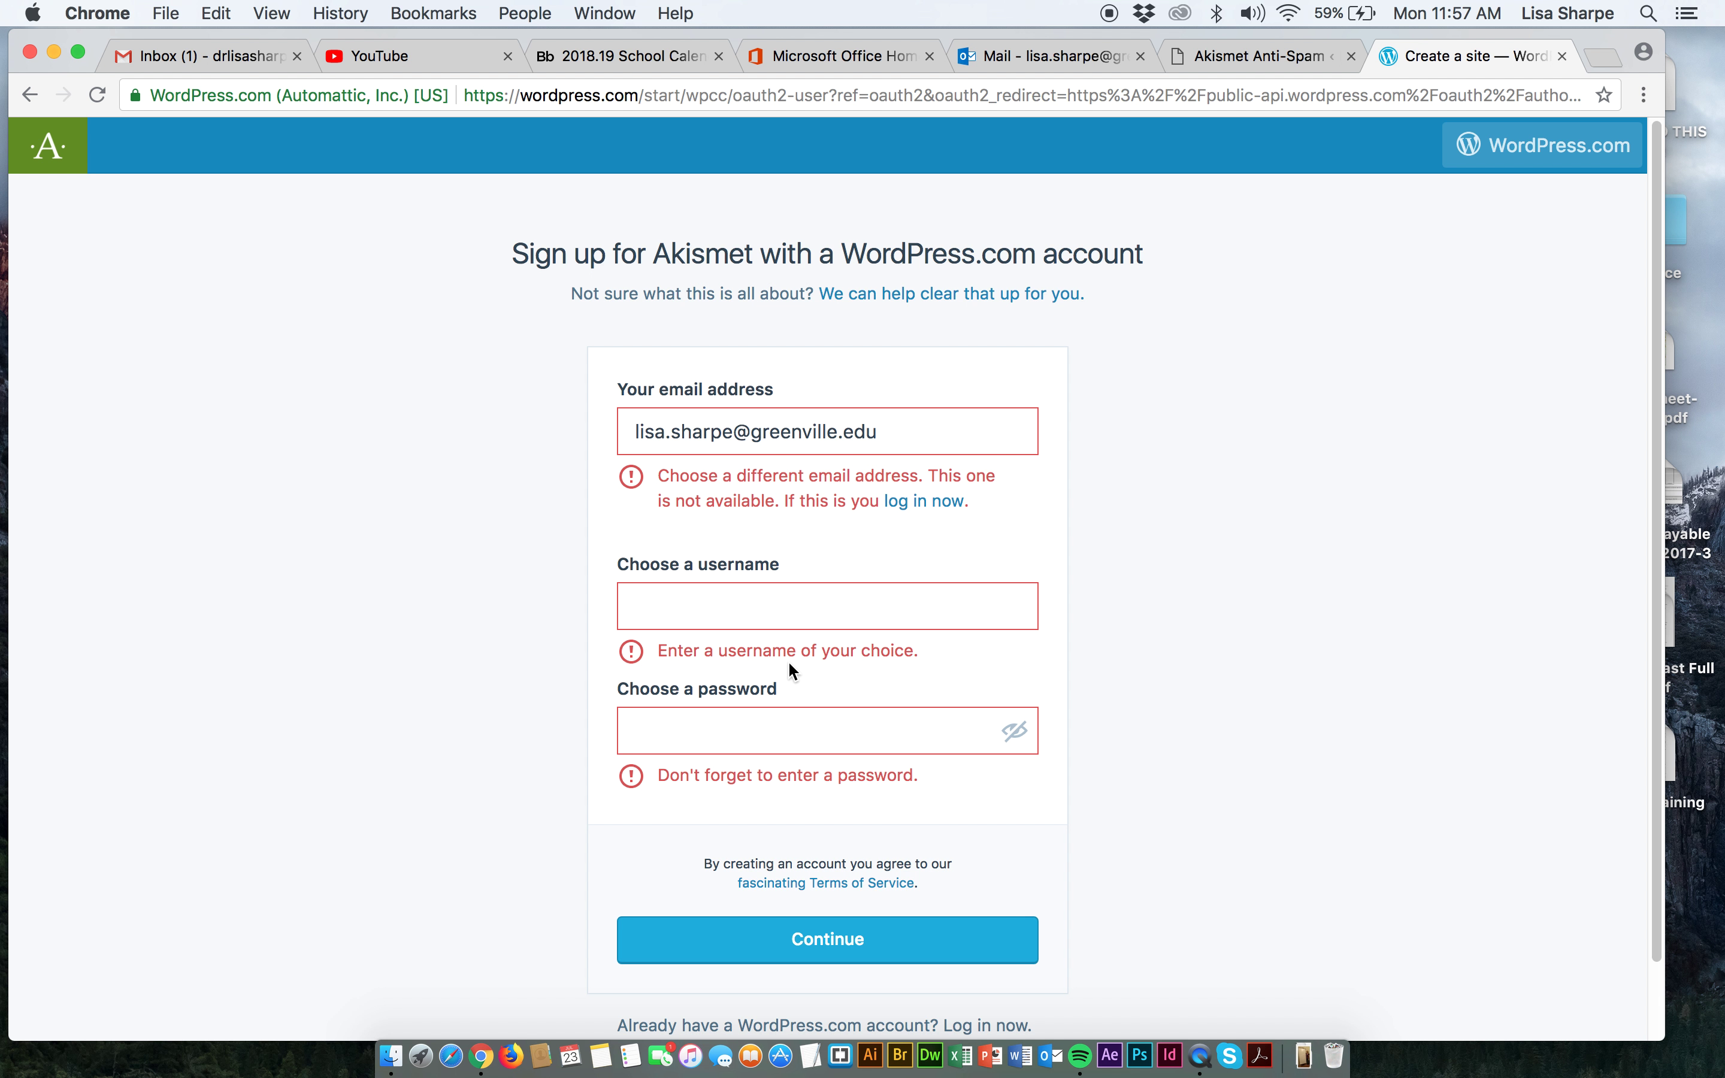
left_click_drag(894, 431, 647, 409)
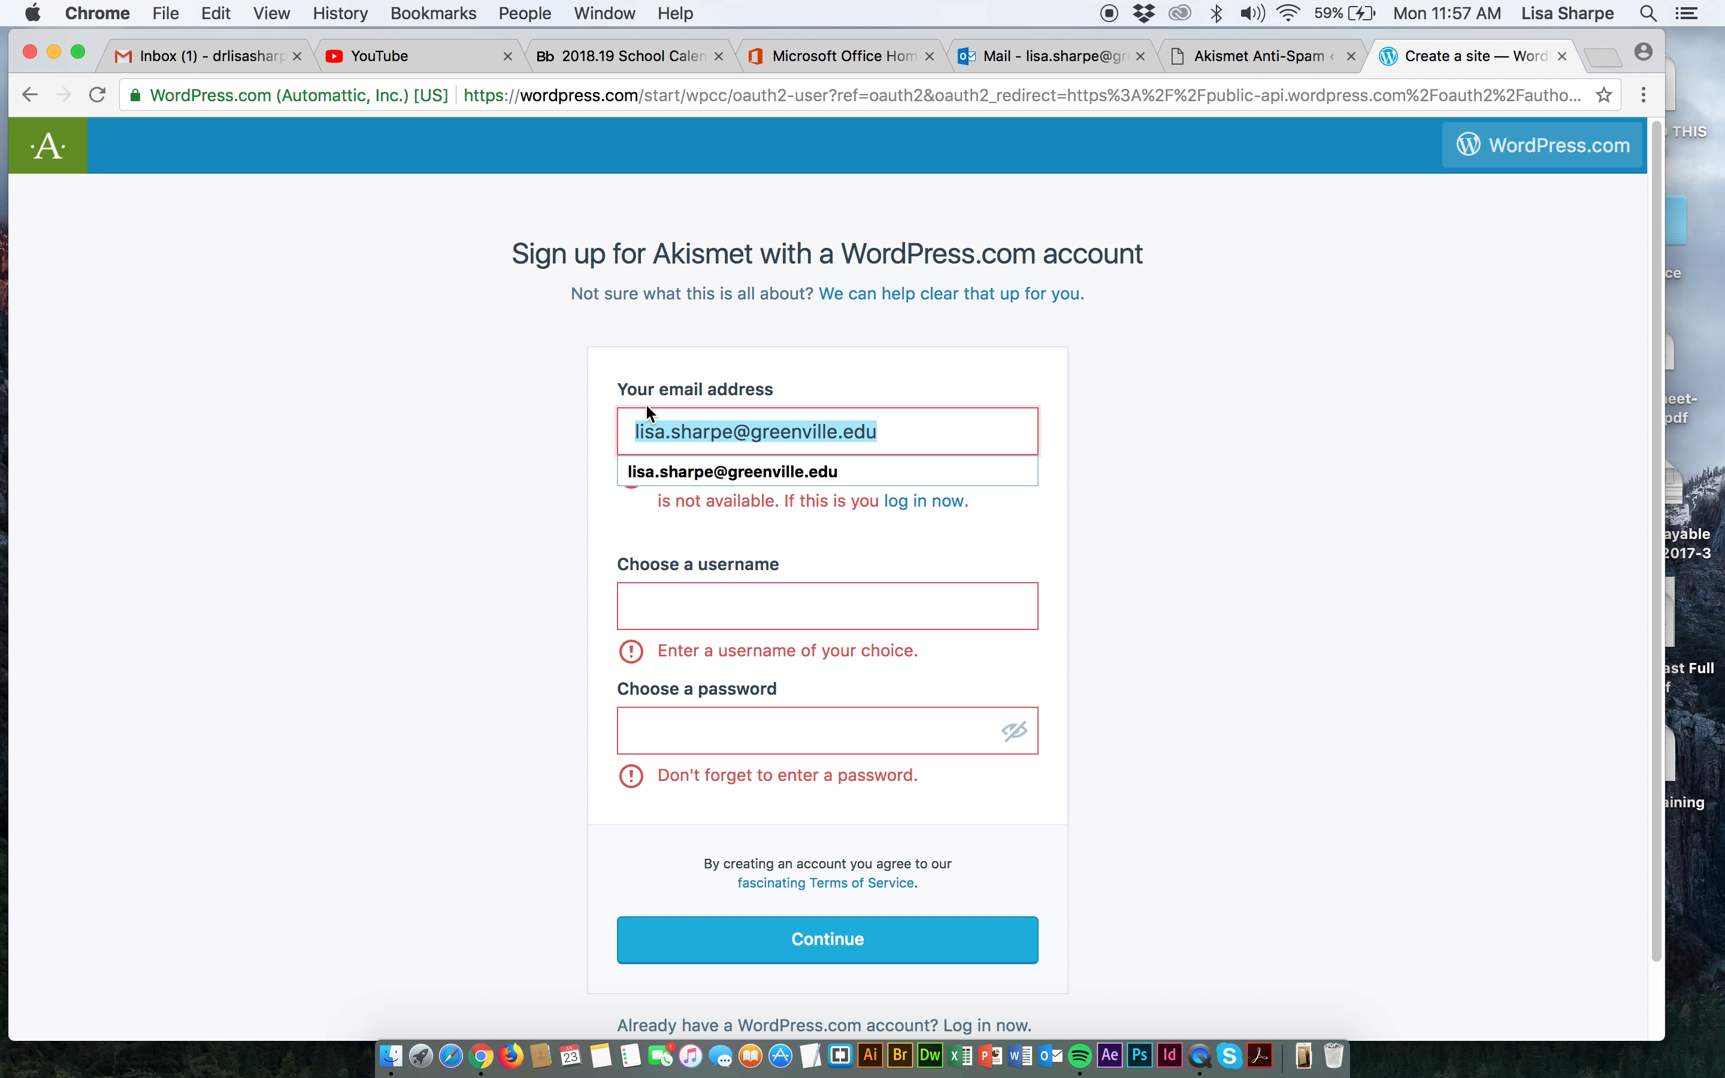
key("BackSpace")
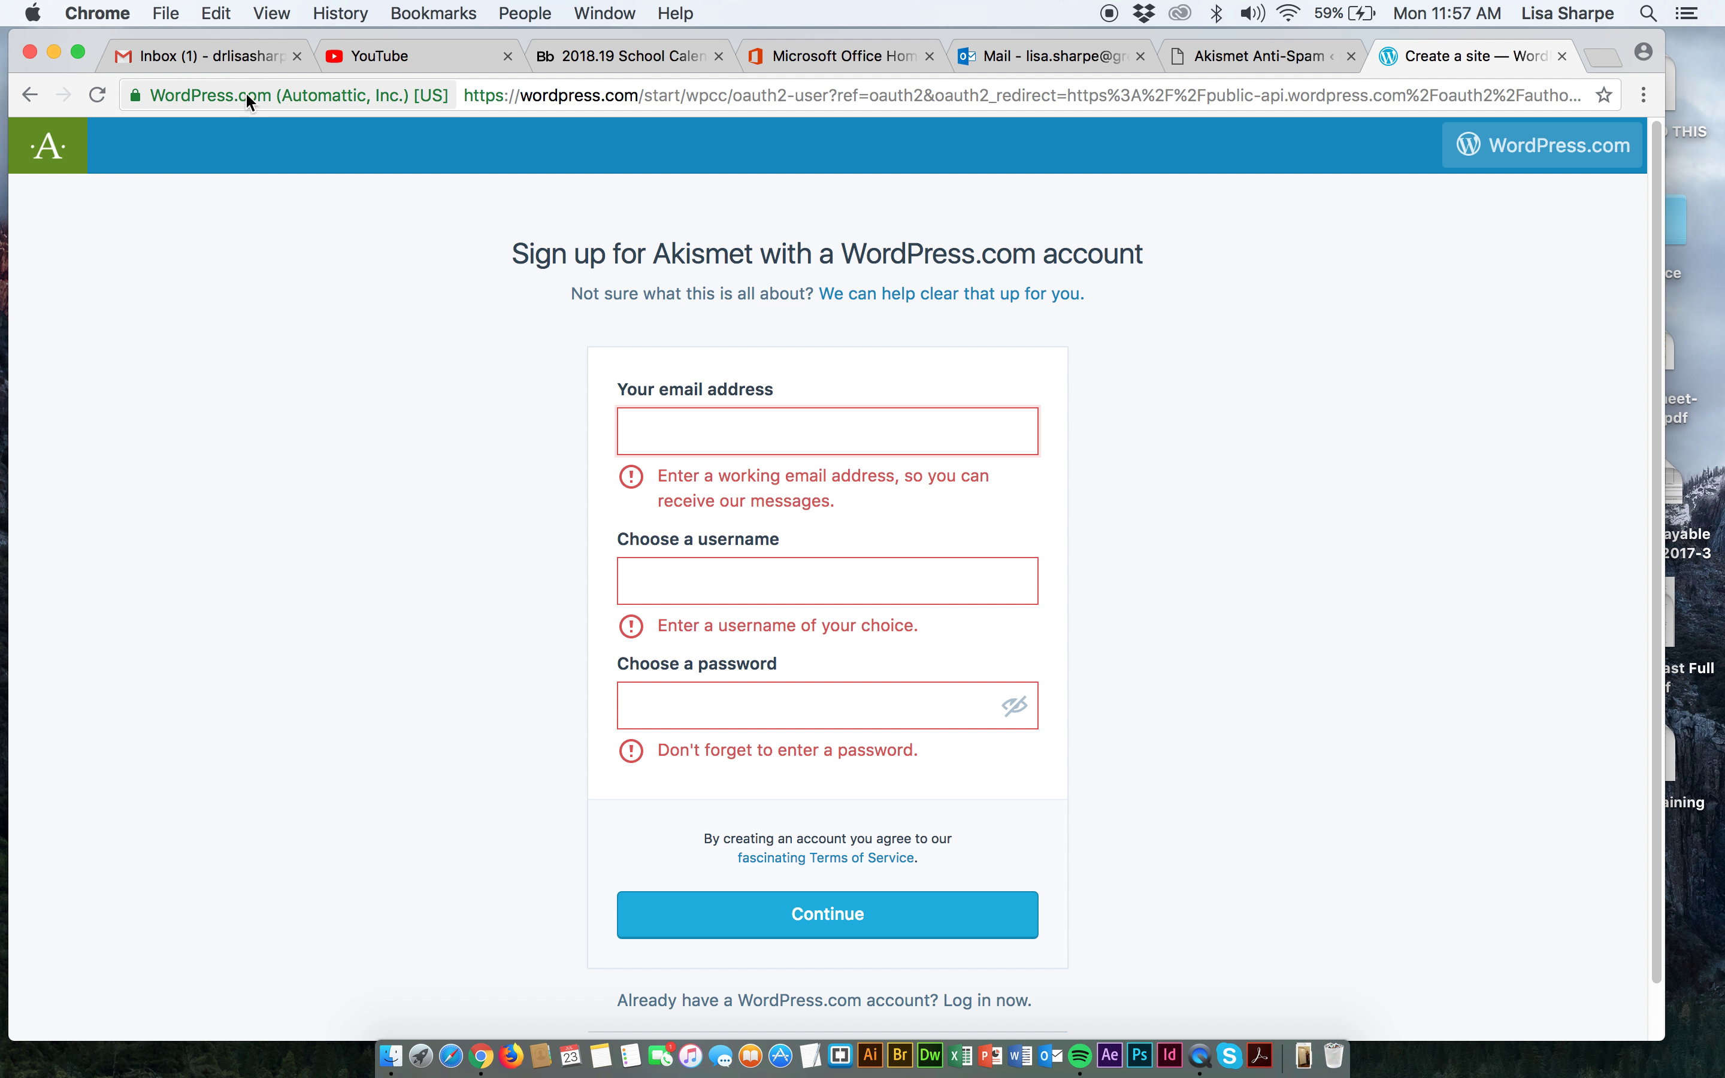
left_click(236, 63)
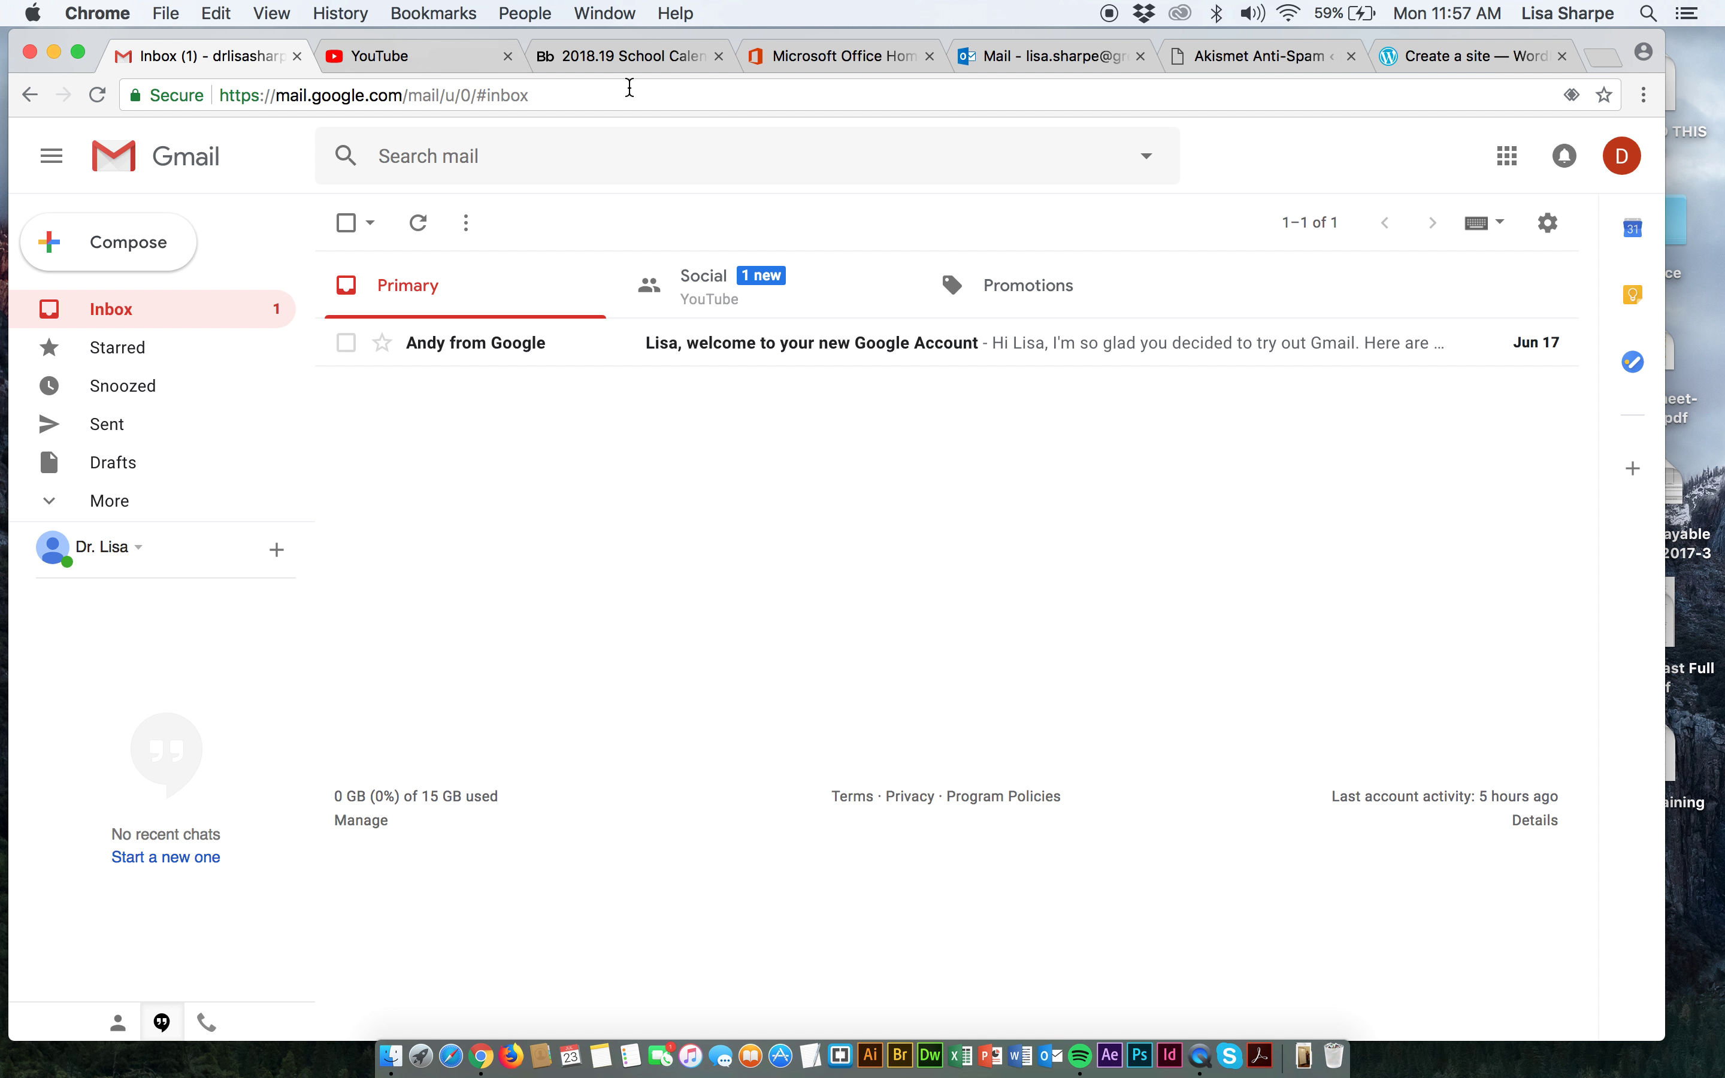
Look up and select the signed-in Gmail account's email address.
left_click(1625, 156)
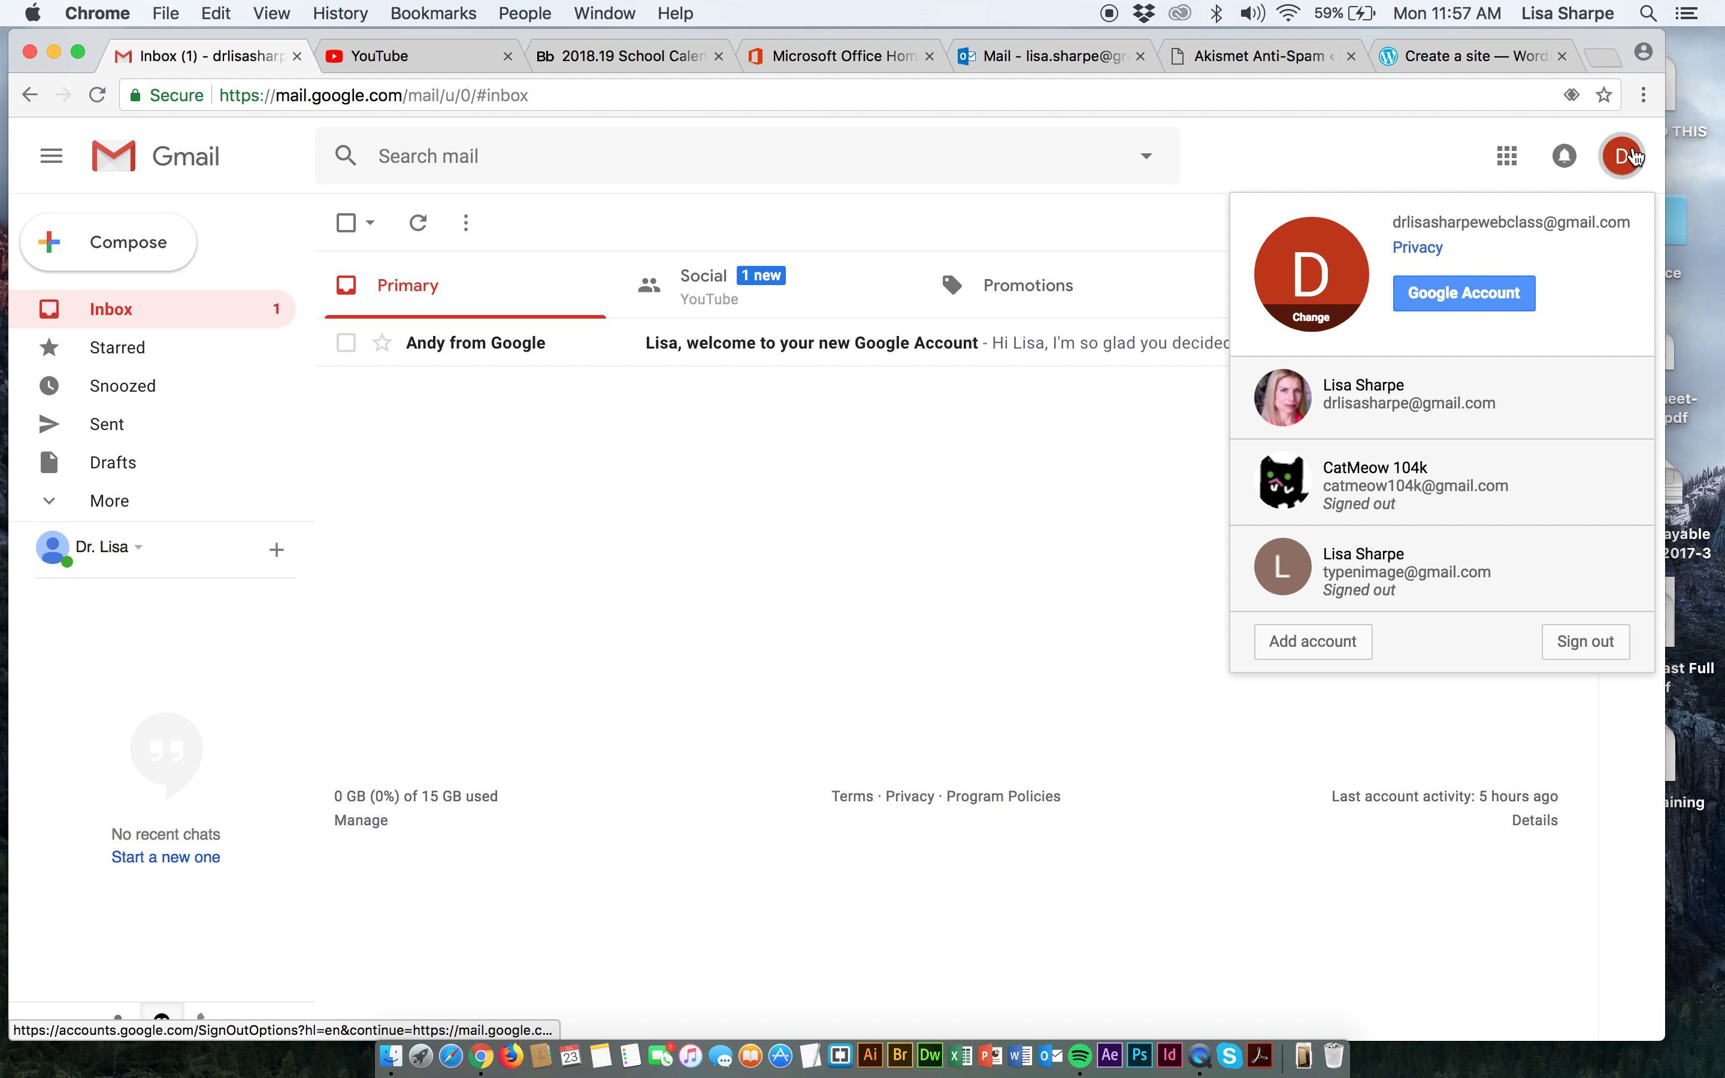
left_click_drag(1636, 222, 1379, 224)
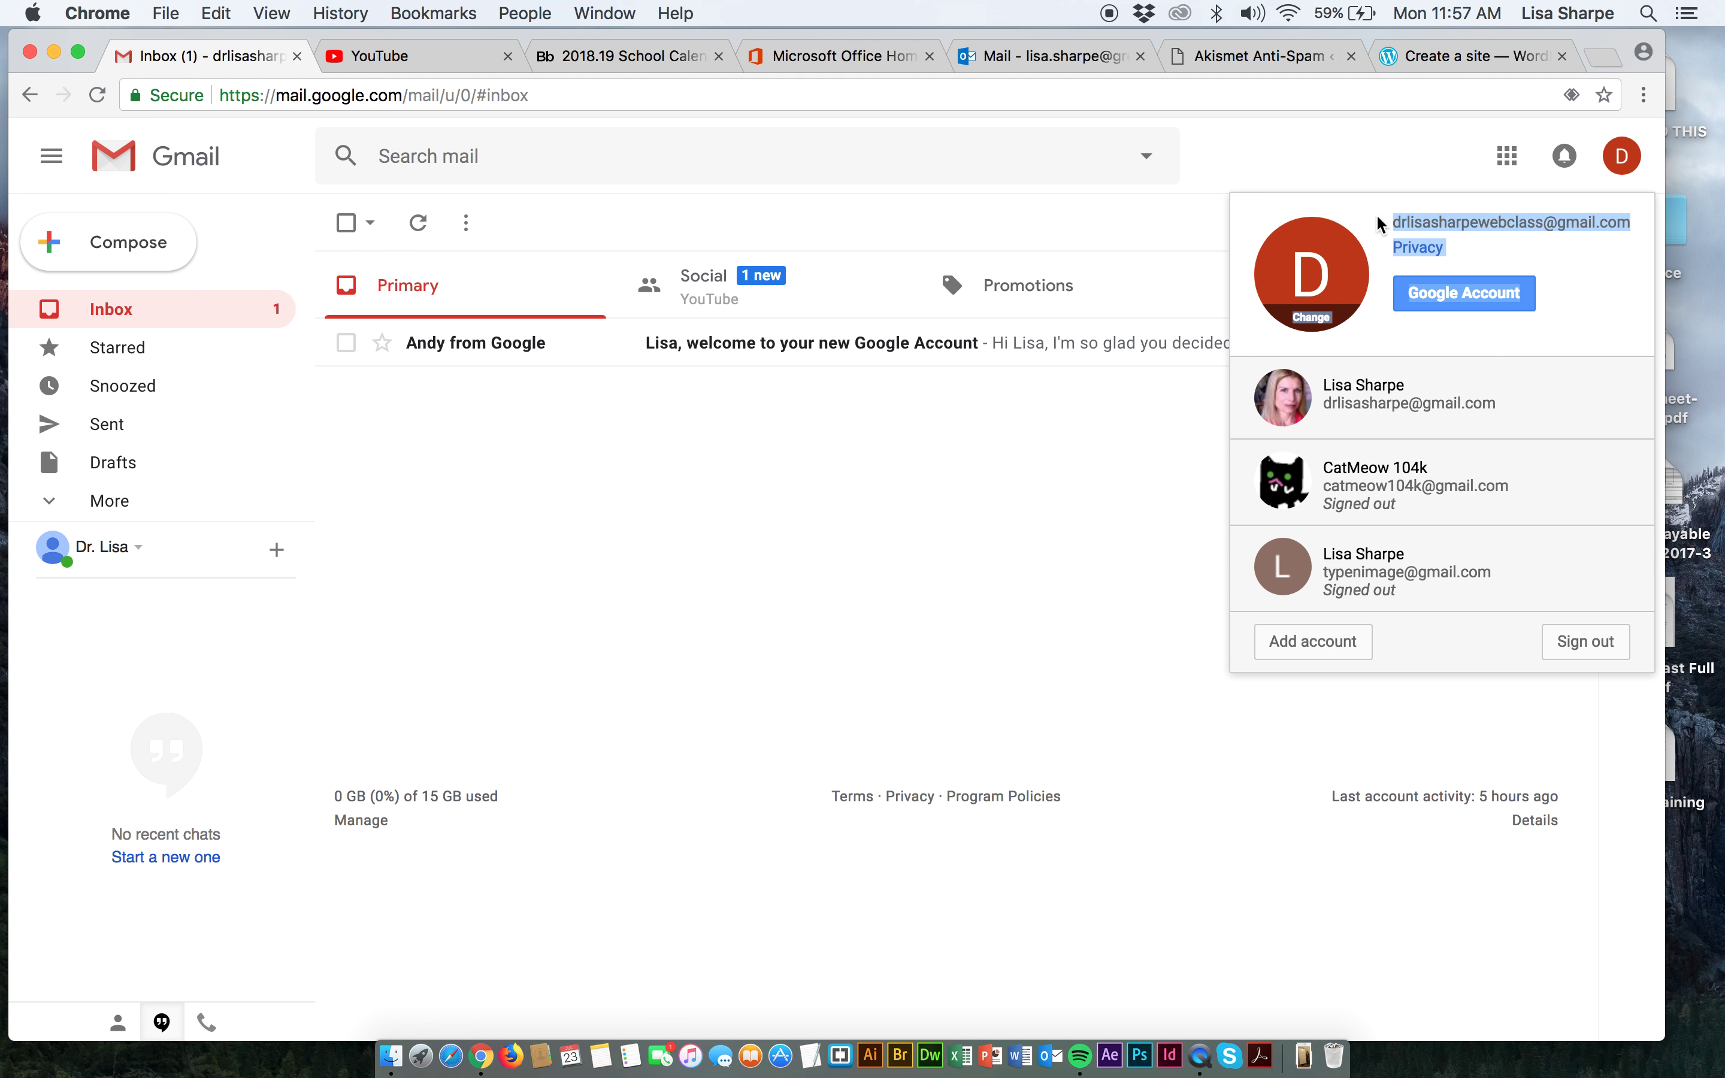
left_click(1379, 225)
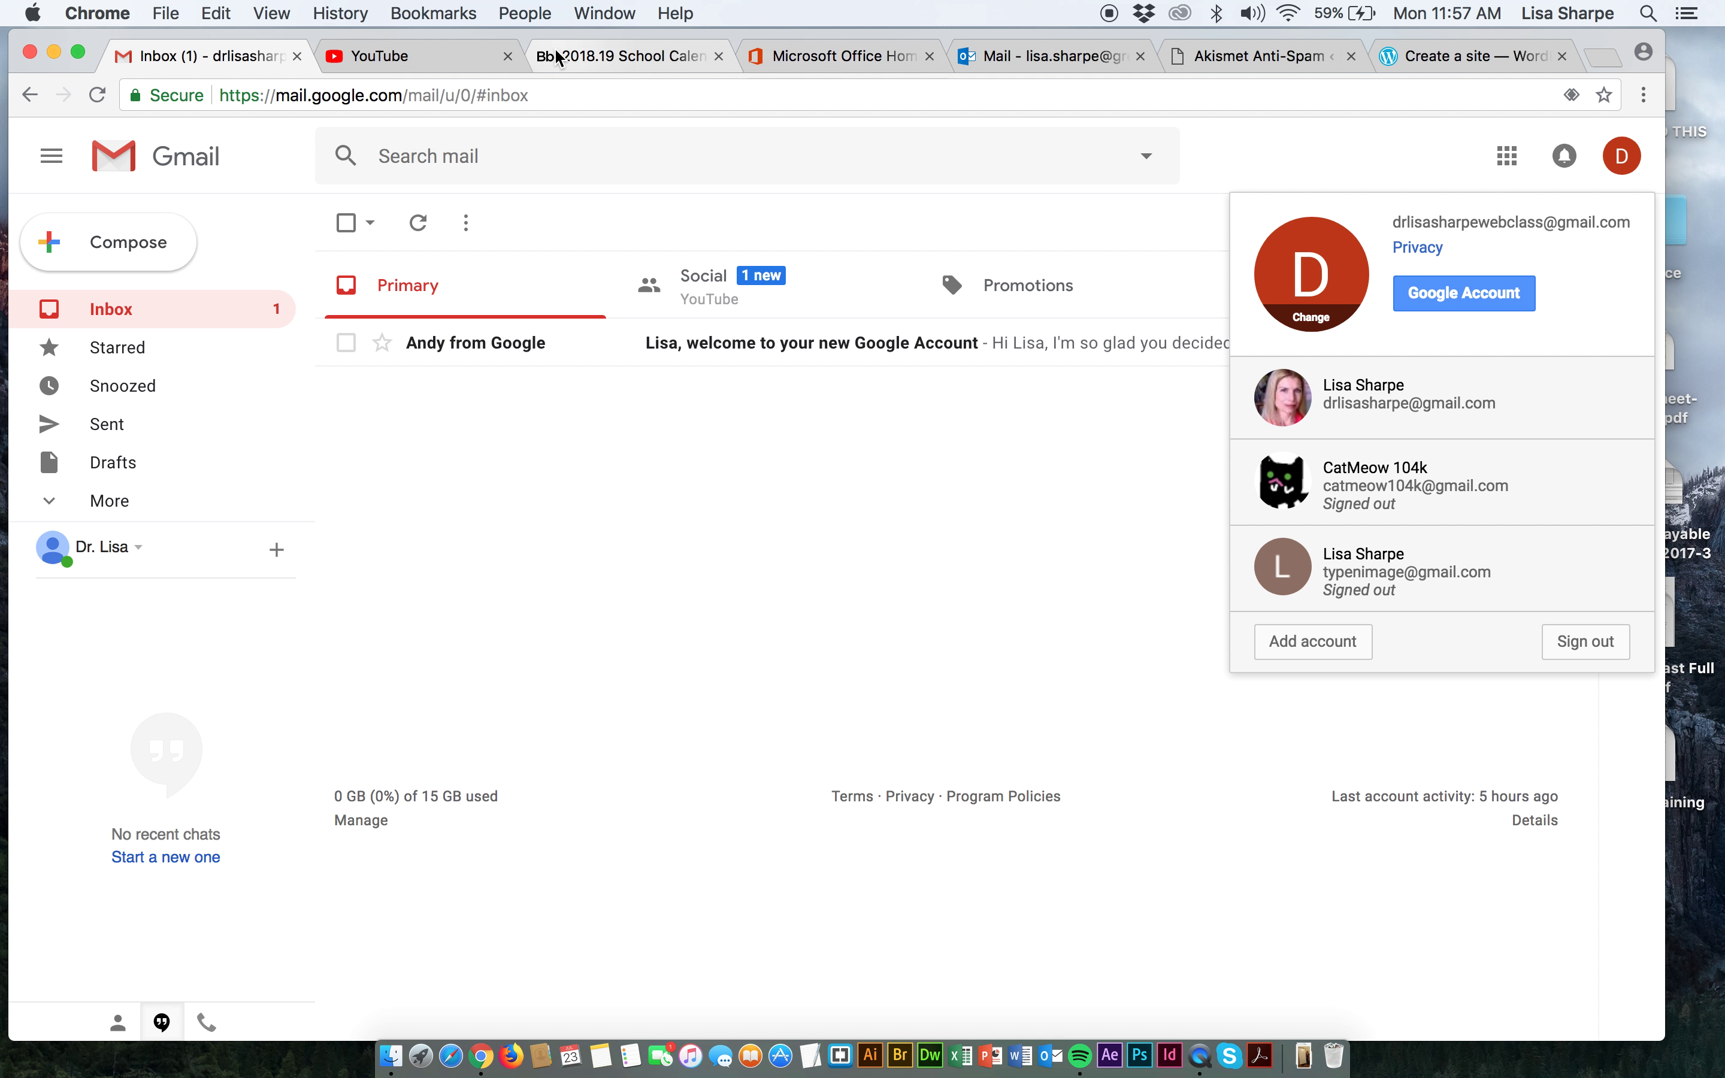
Return to the Akismet setup, close the extra Akismet page, and restart activation.
left_click(1271, 61)
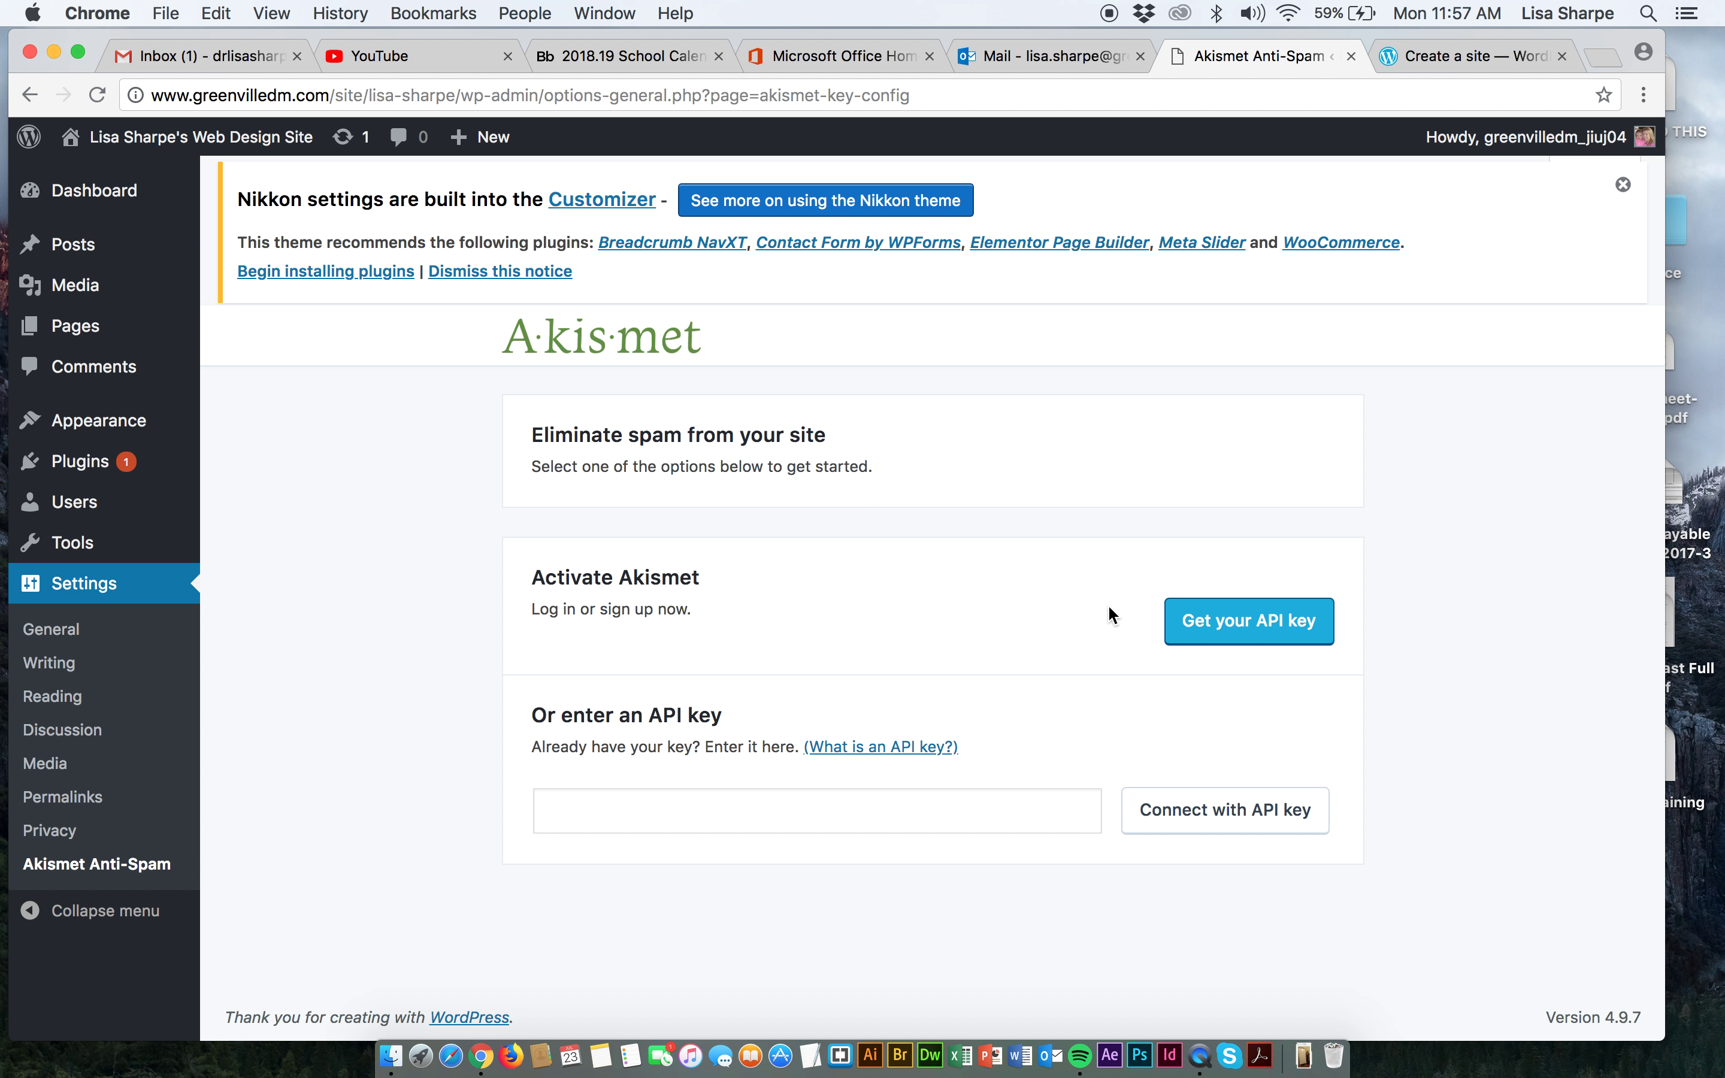
left_click(1198, 617)
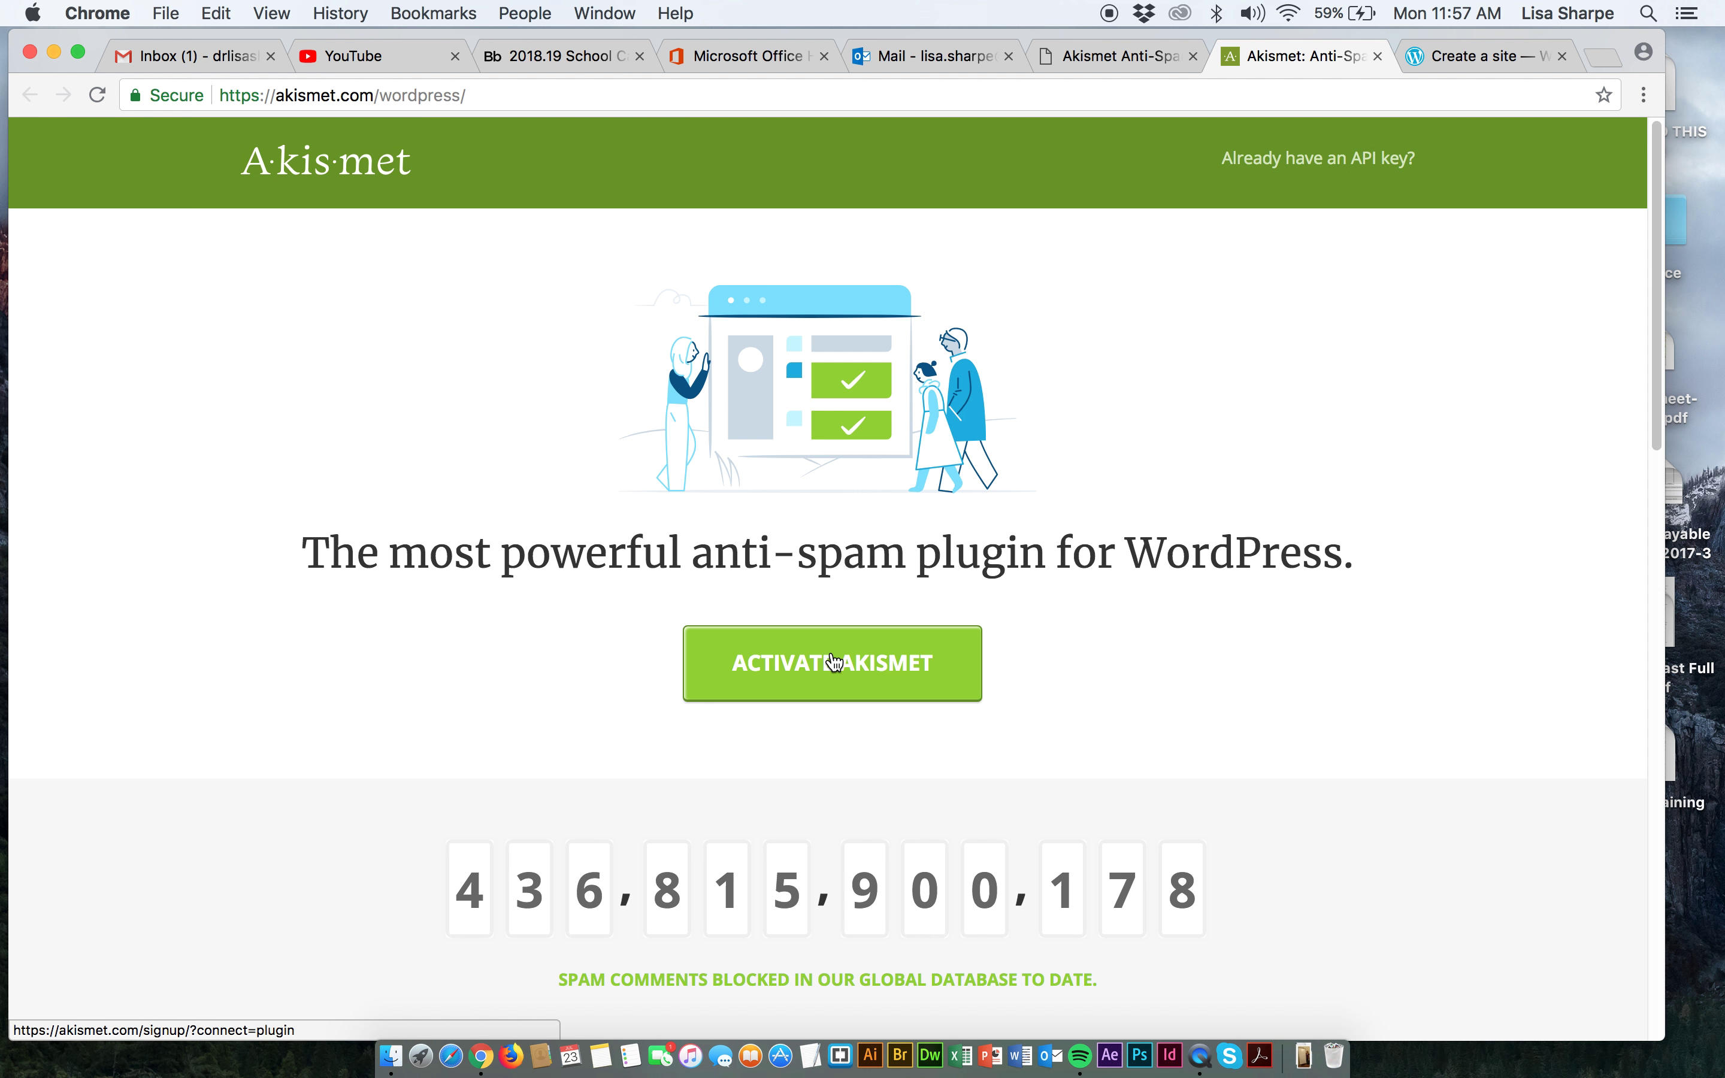
left_click(1376, 55)
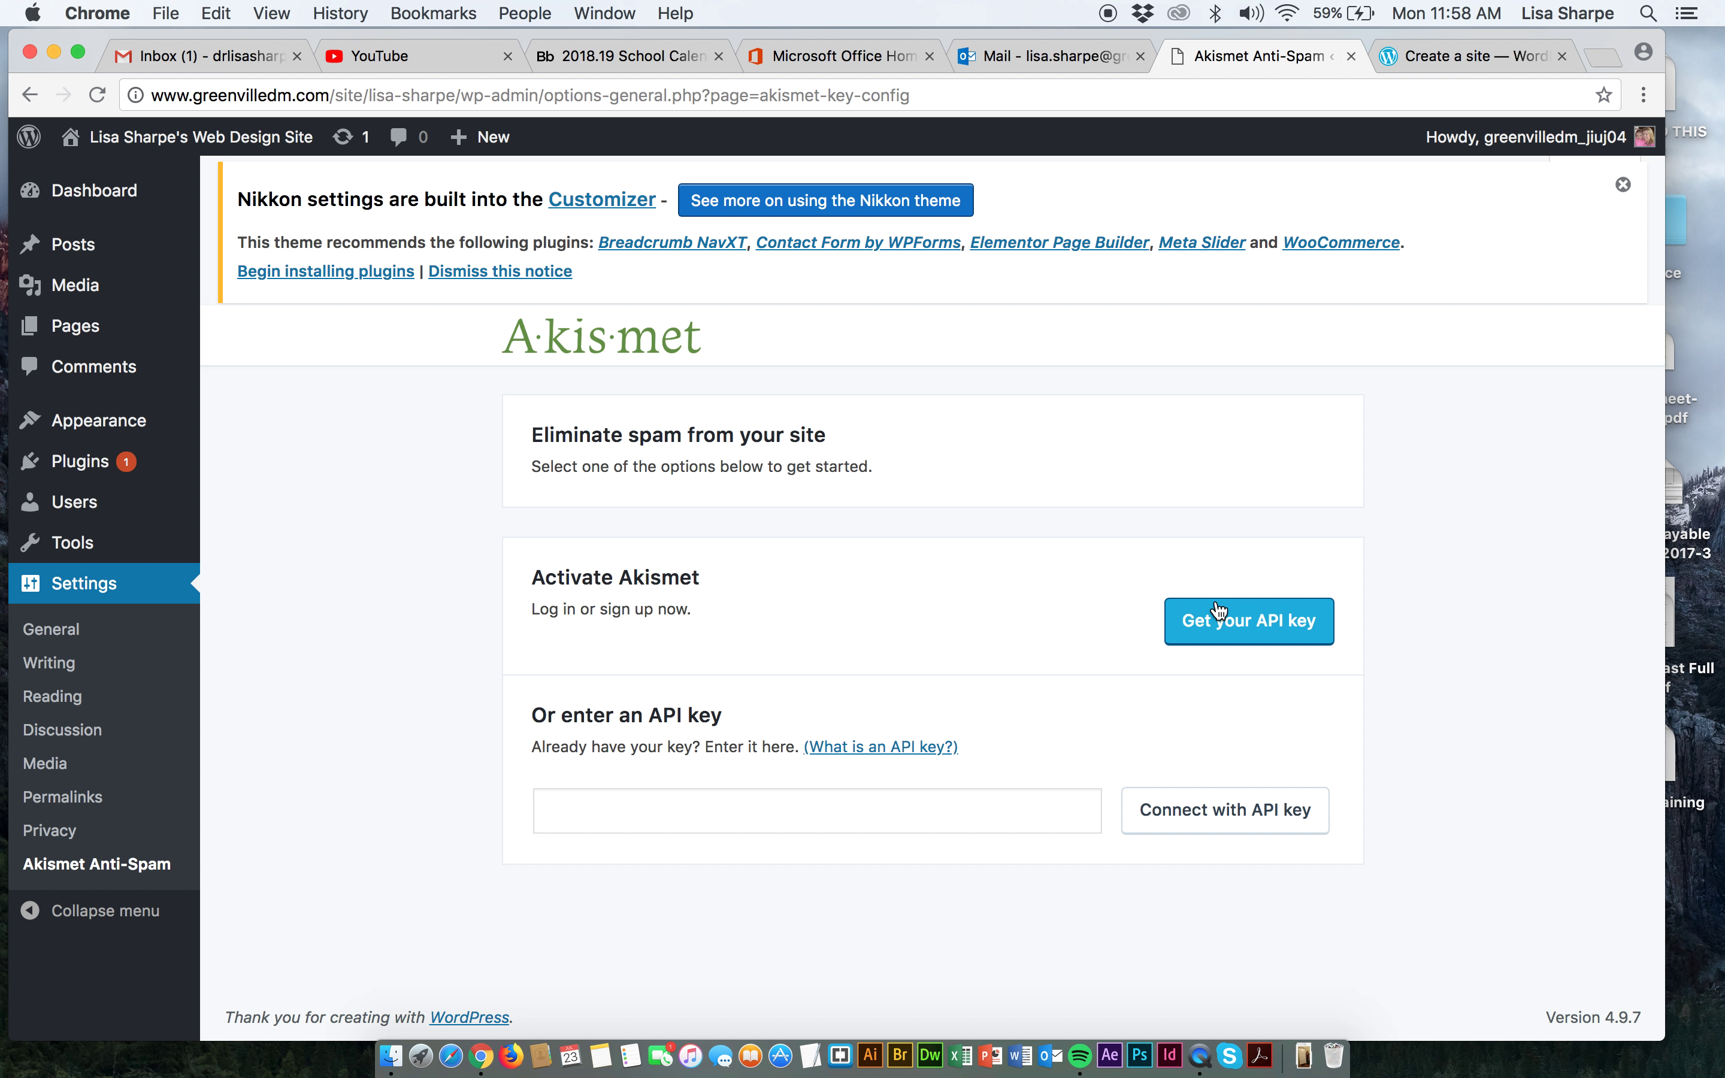
left_click(1215, 619)
left_click(800, 654)
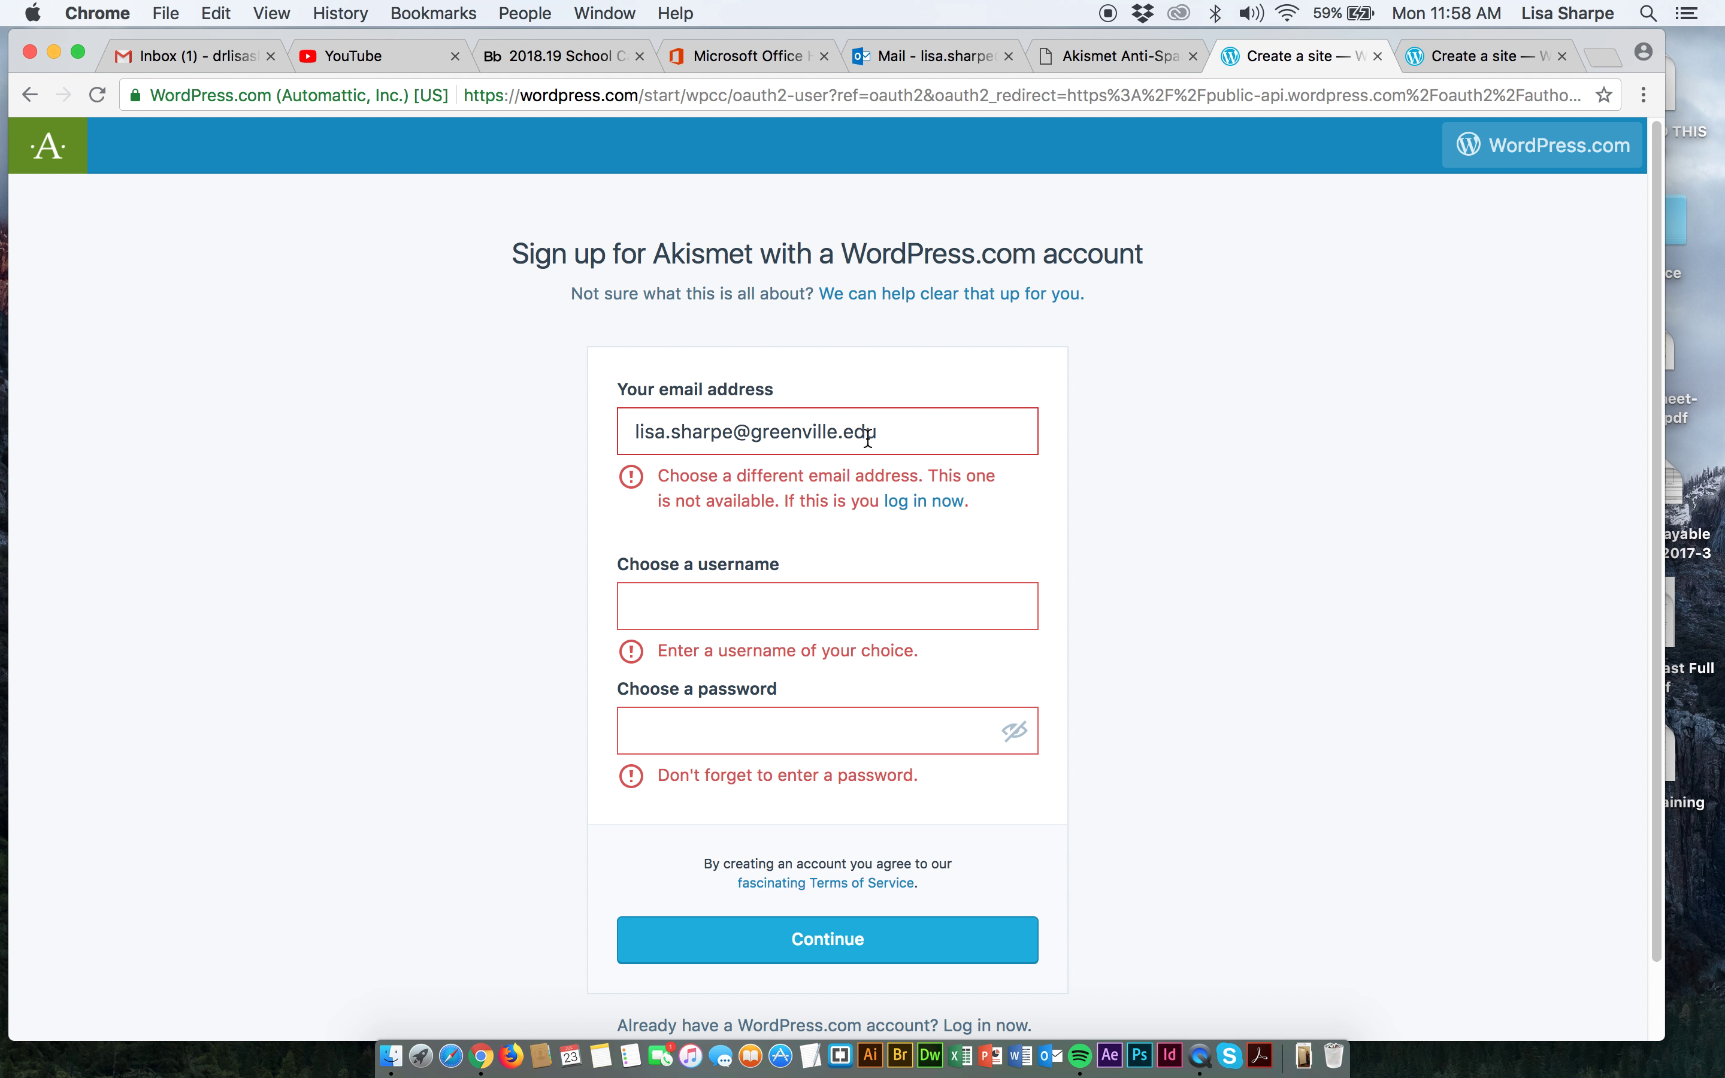
Replace the sign-up email with the Gmail account's address and pick a suggested username.
left_click_drag(873, 437, 619, 421)
key("BackSpace")
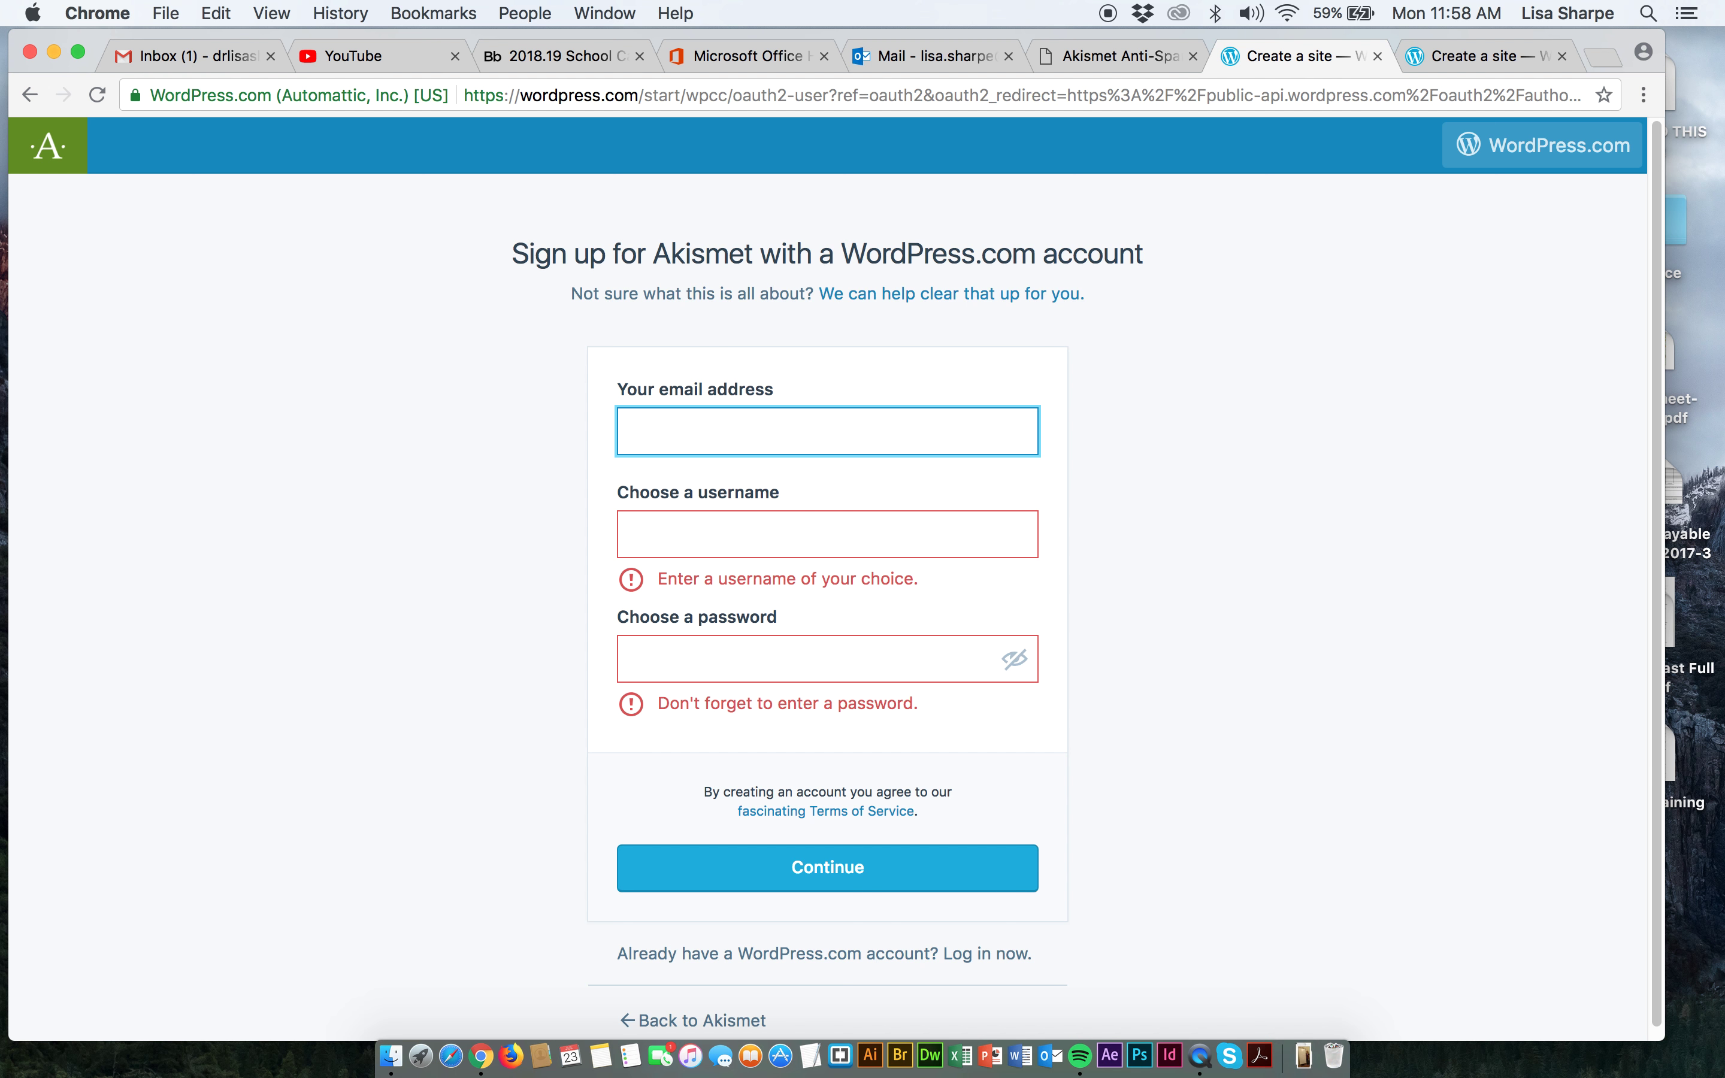
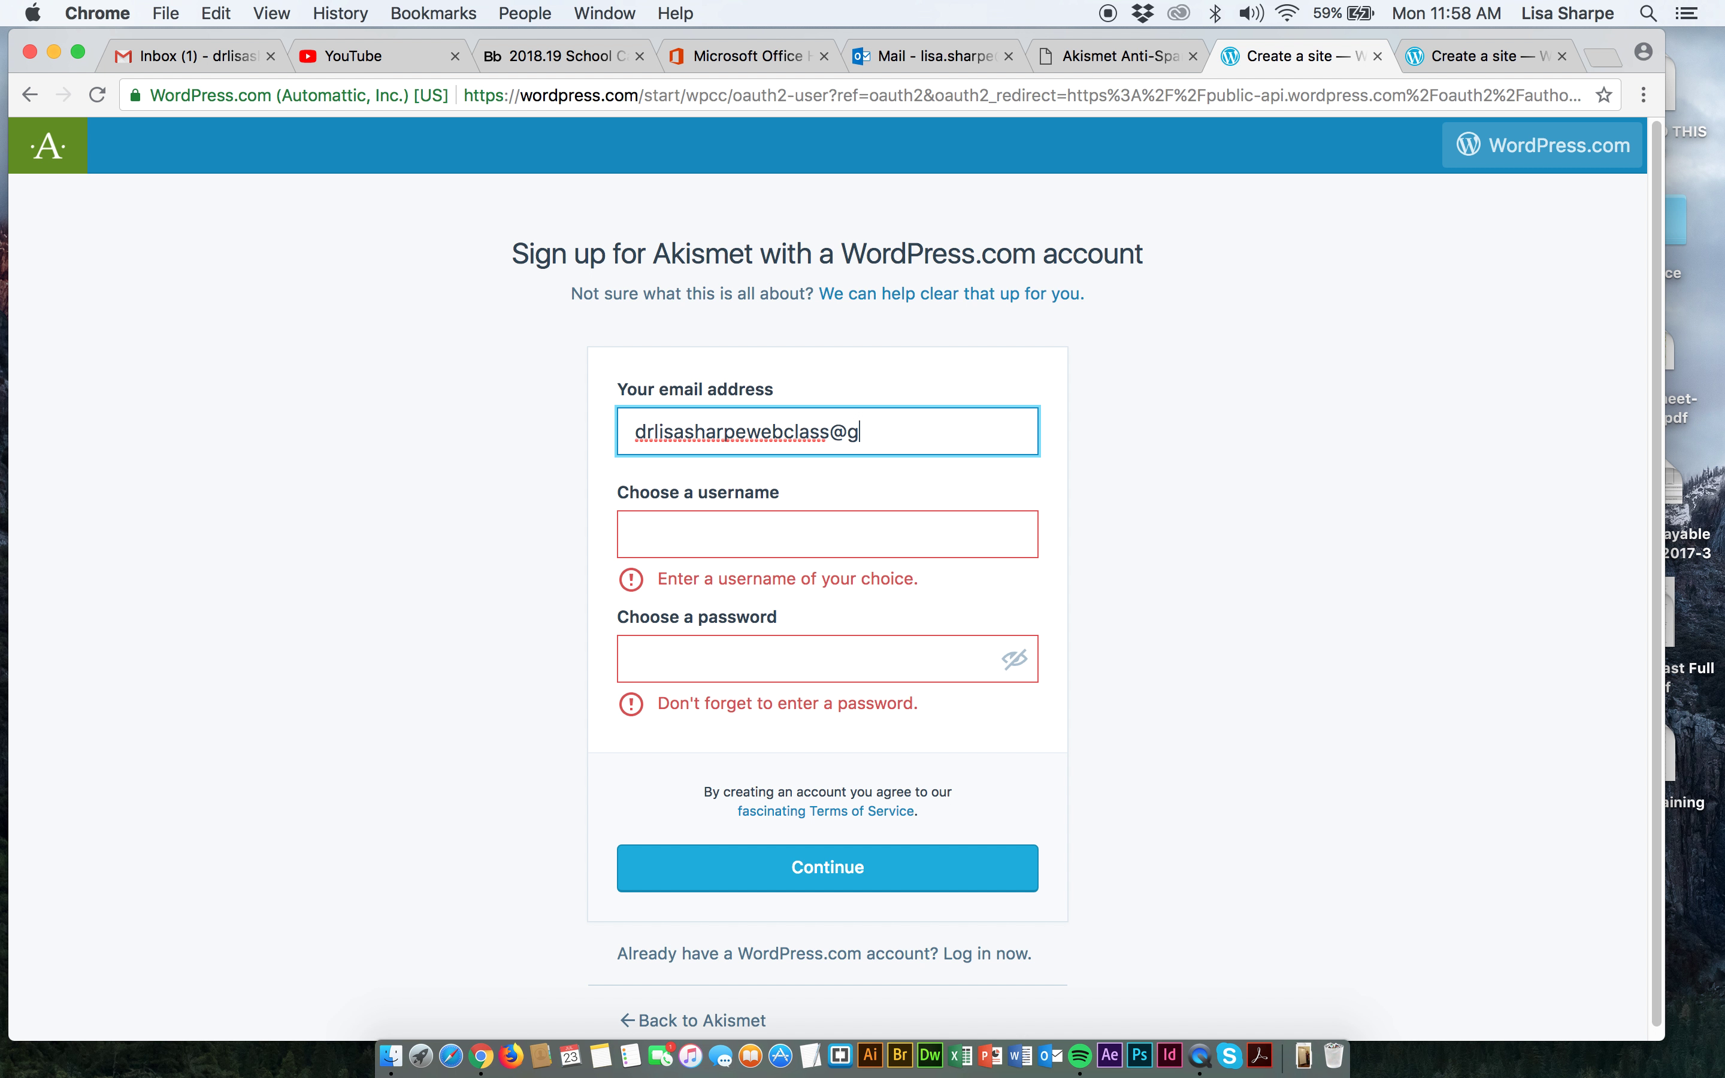
left_click(659, 536)
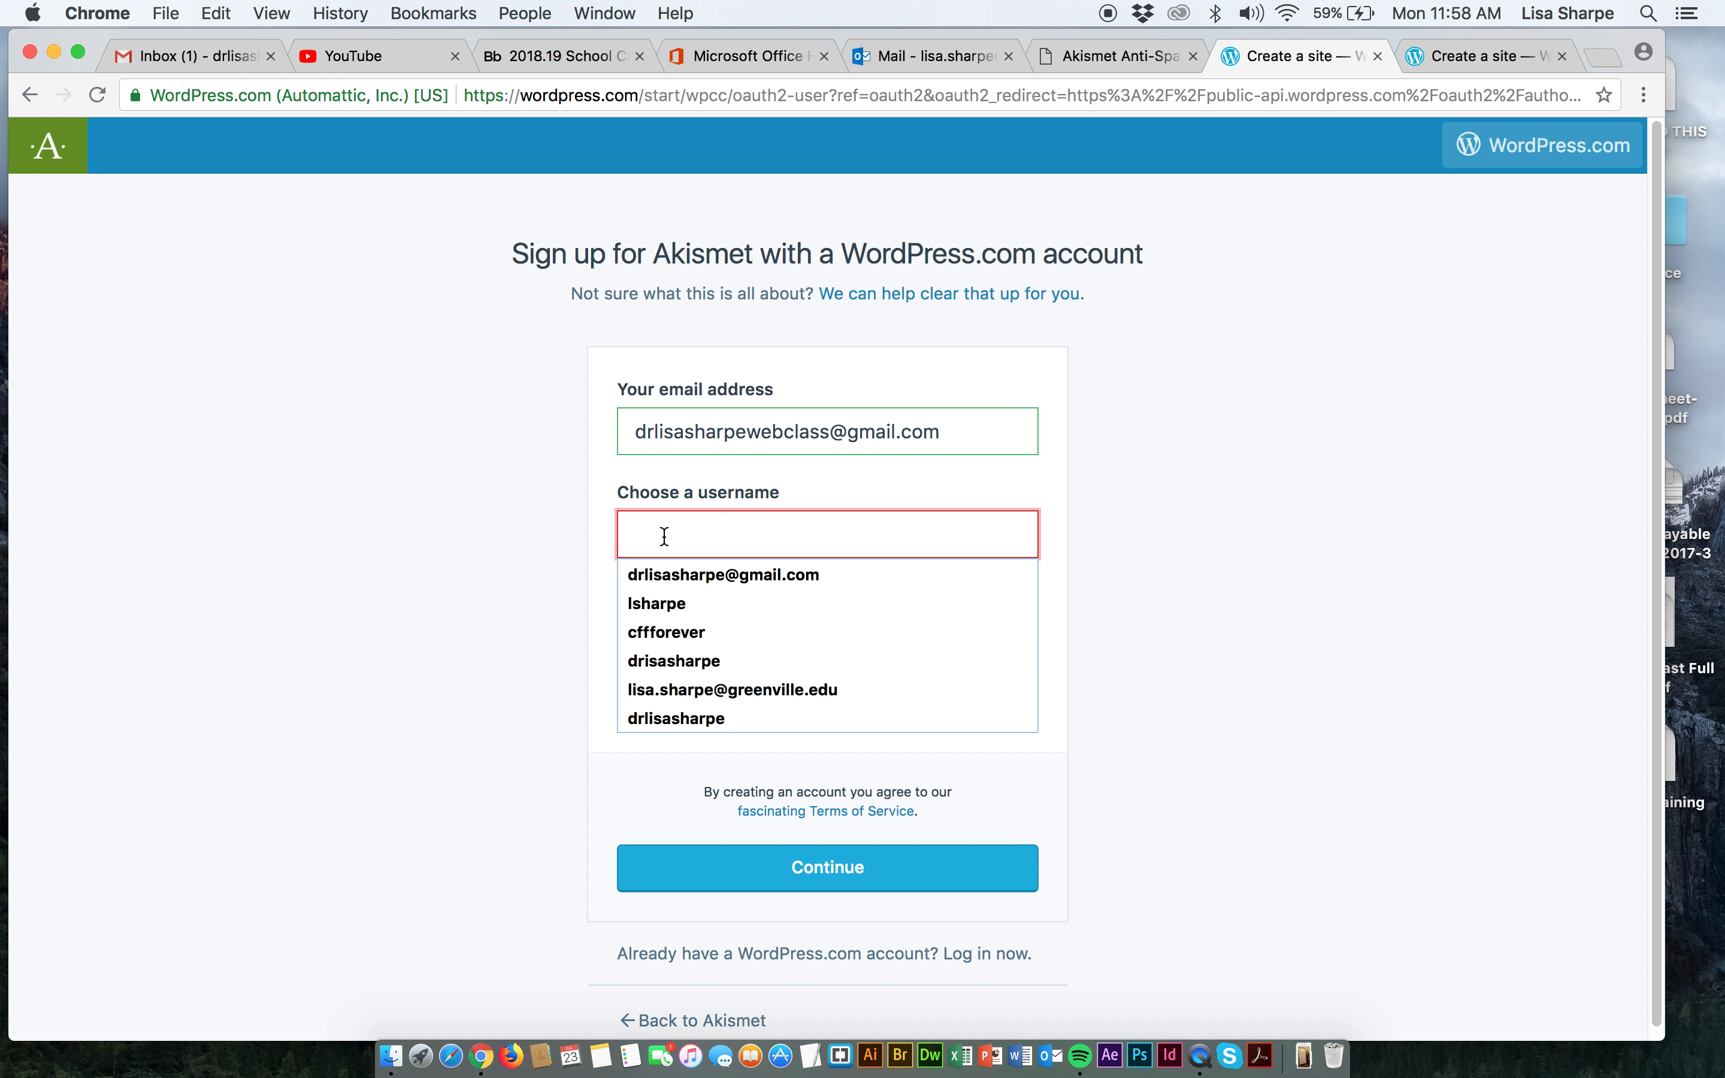
left_click(672, 716)
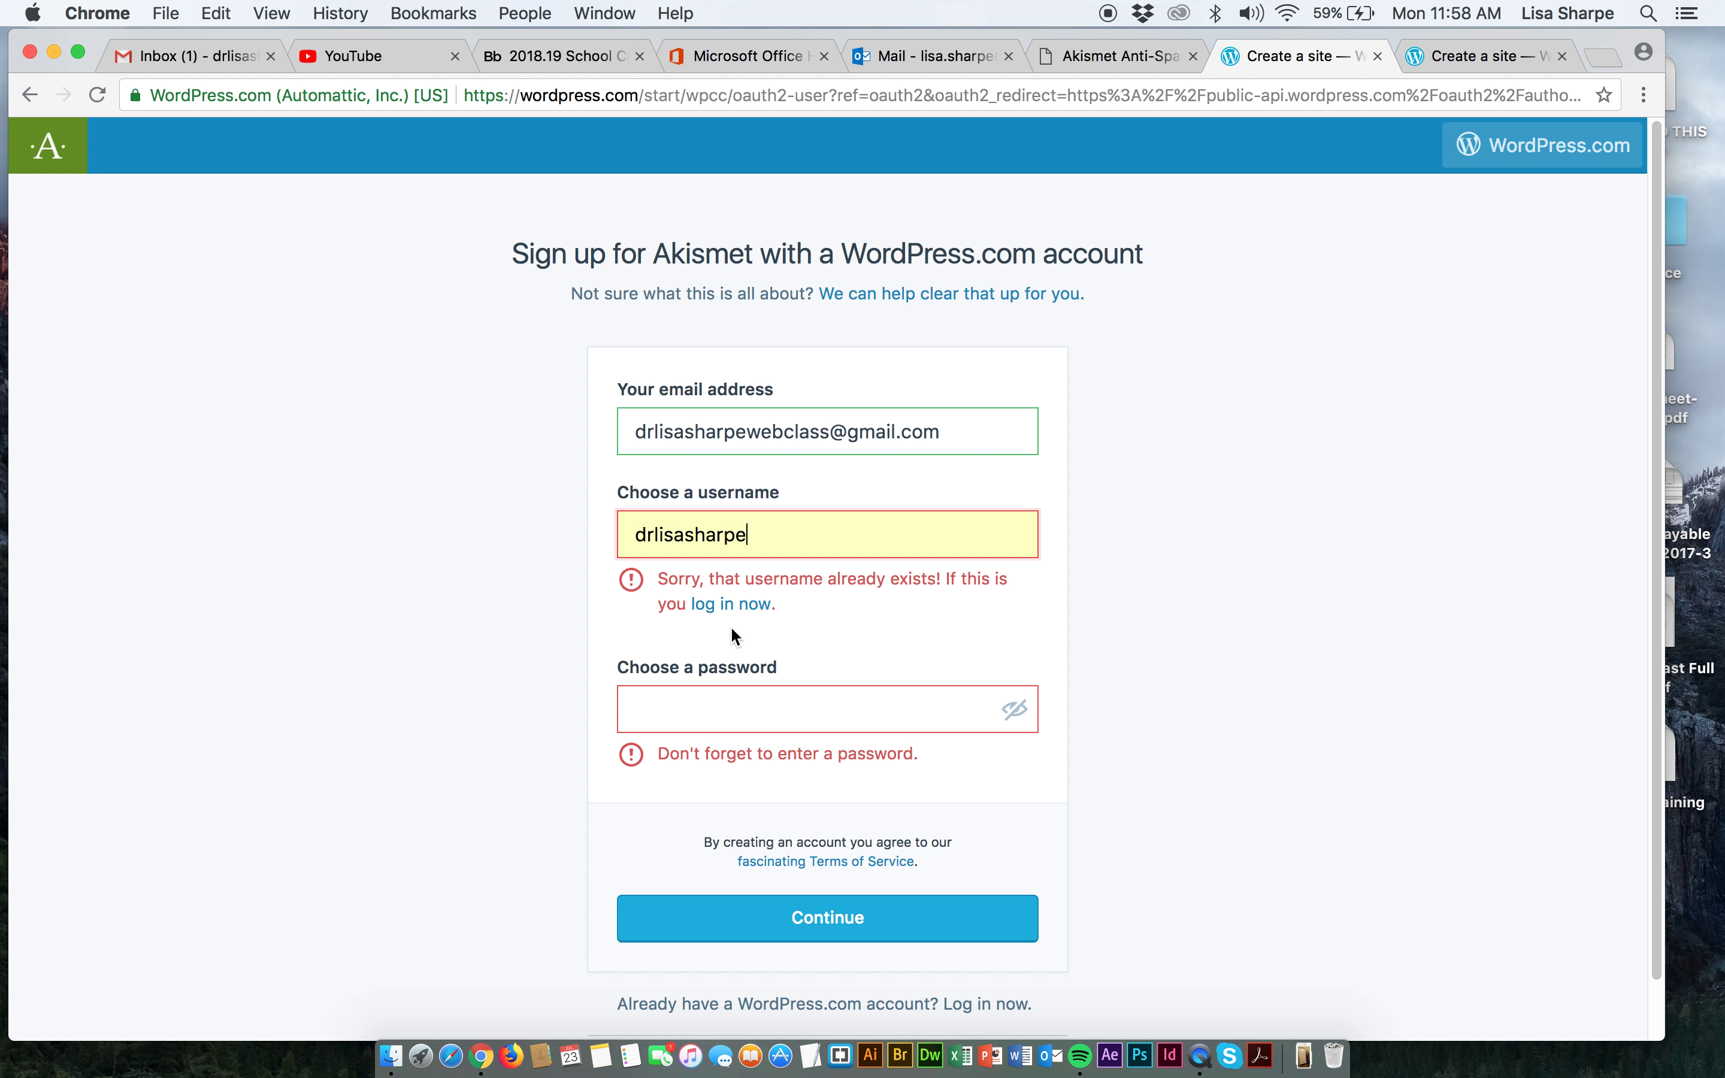
Change the username to end in 'webclass', enter a password, and submit the sign-up.
left_click(754, 535)
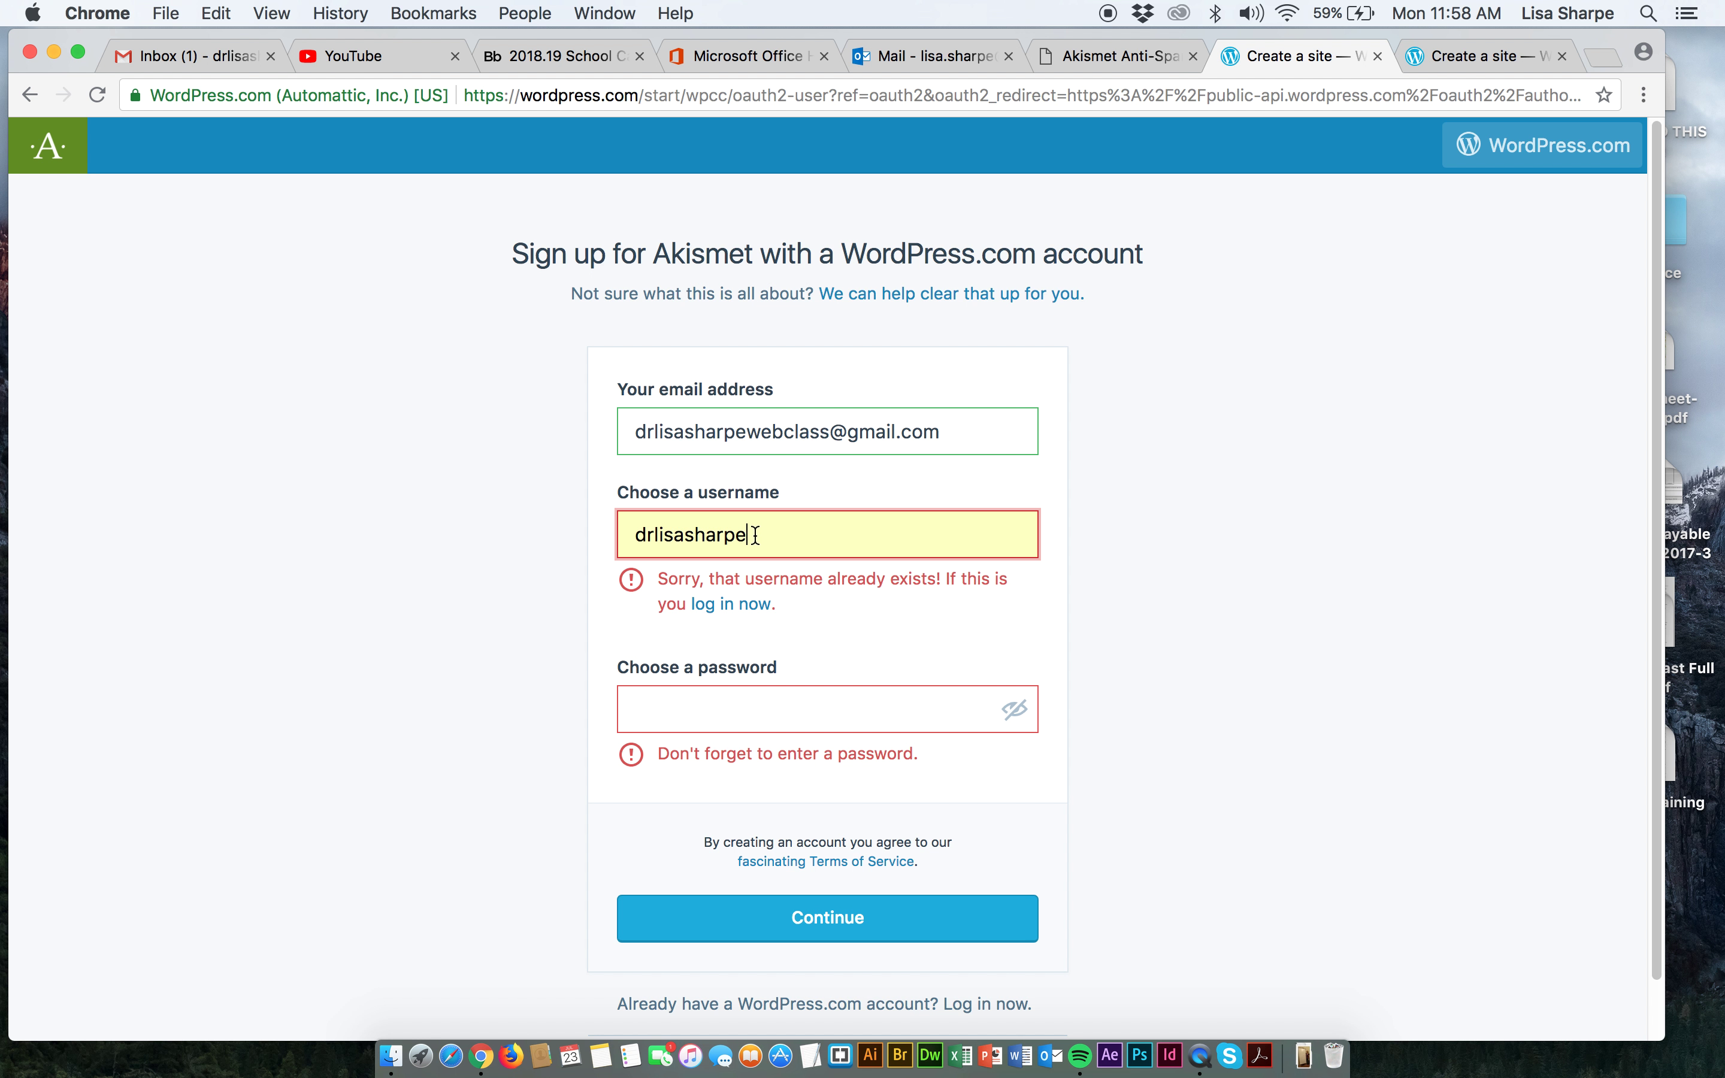
left_click_drag(753, 534, 631, 534)
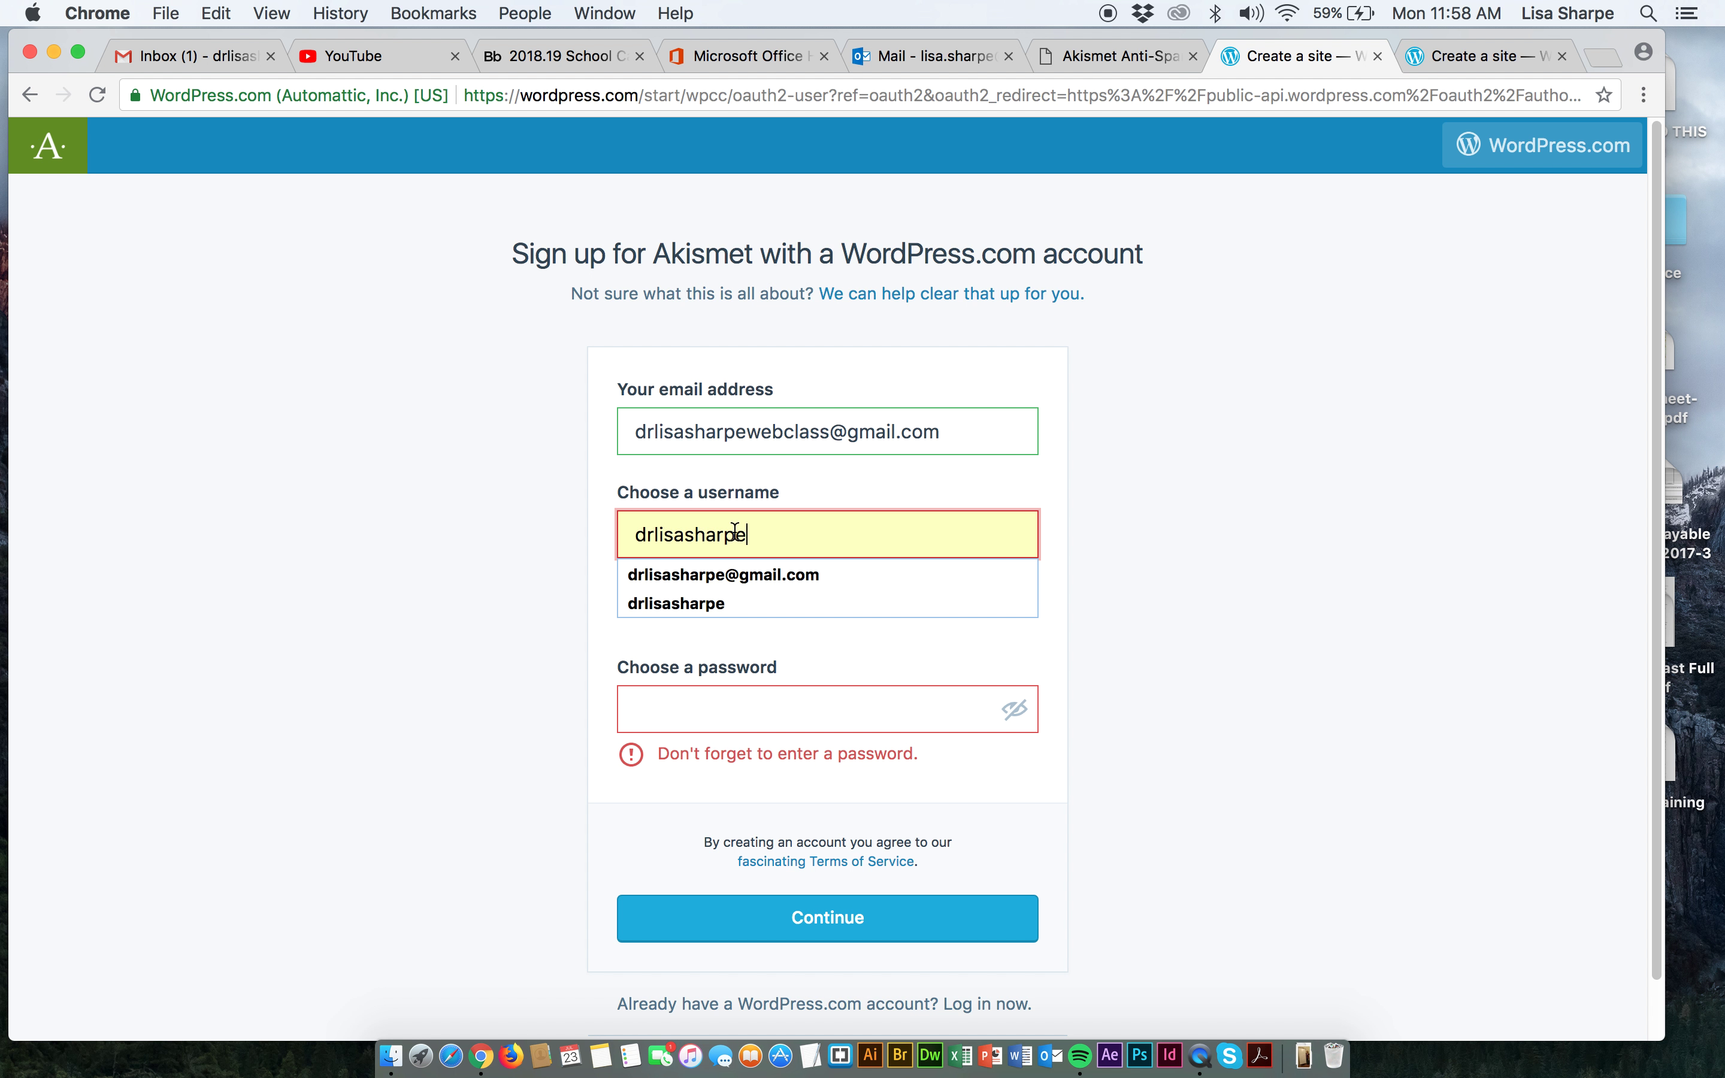
type("webclass")
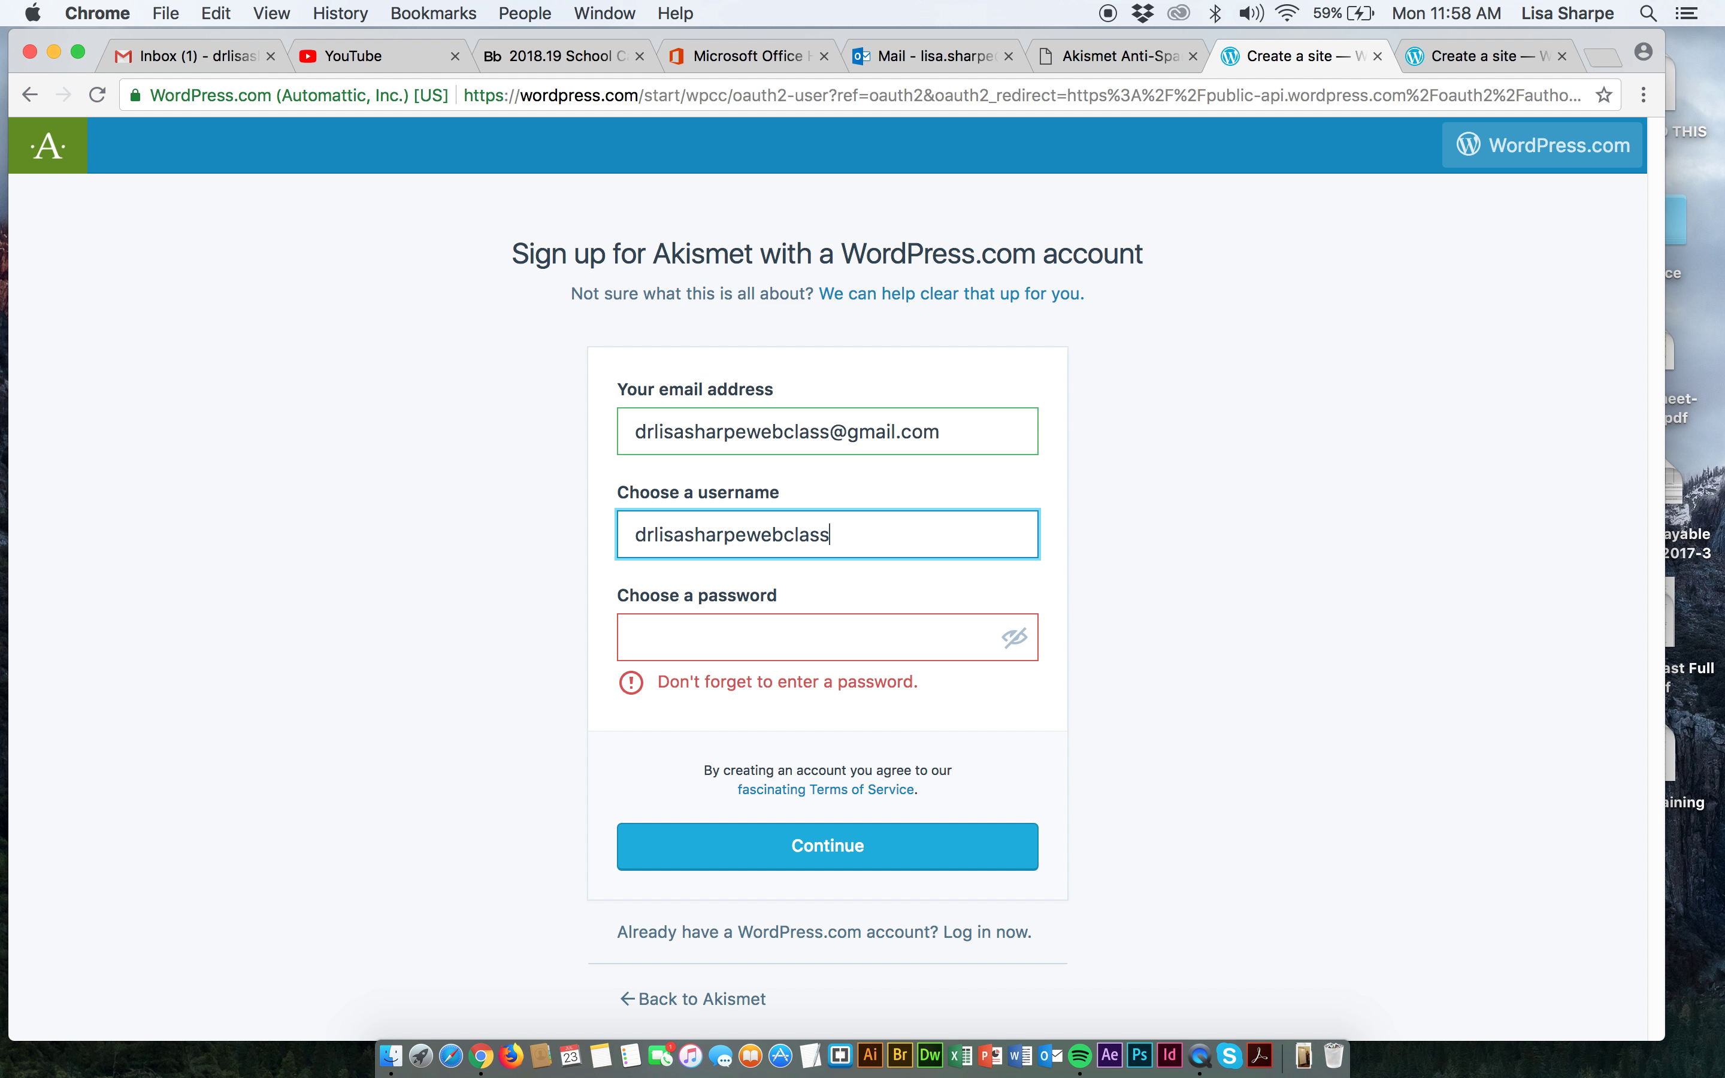
left_click(720, 638)
type("•••••")
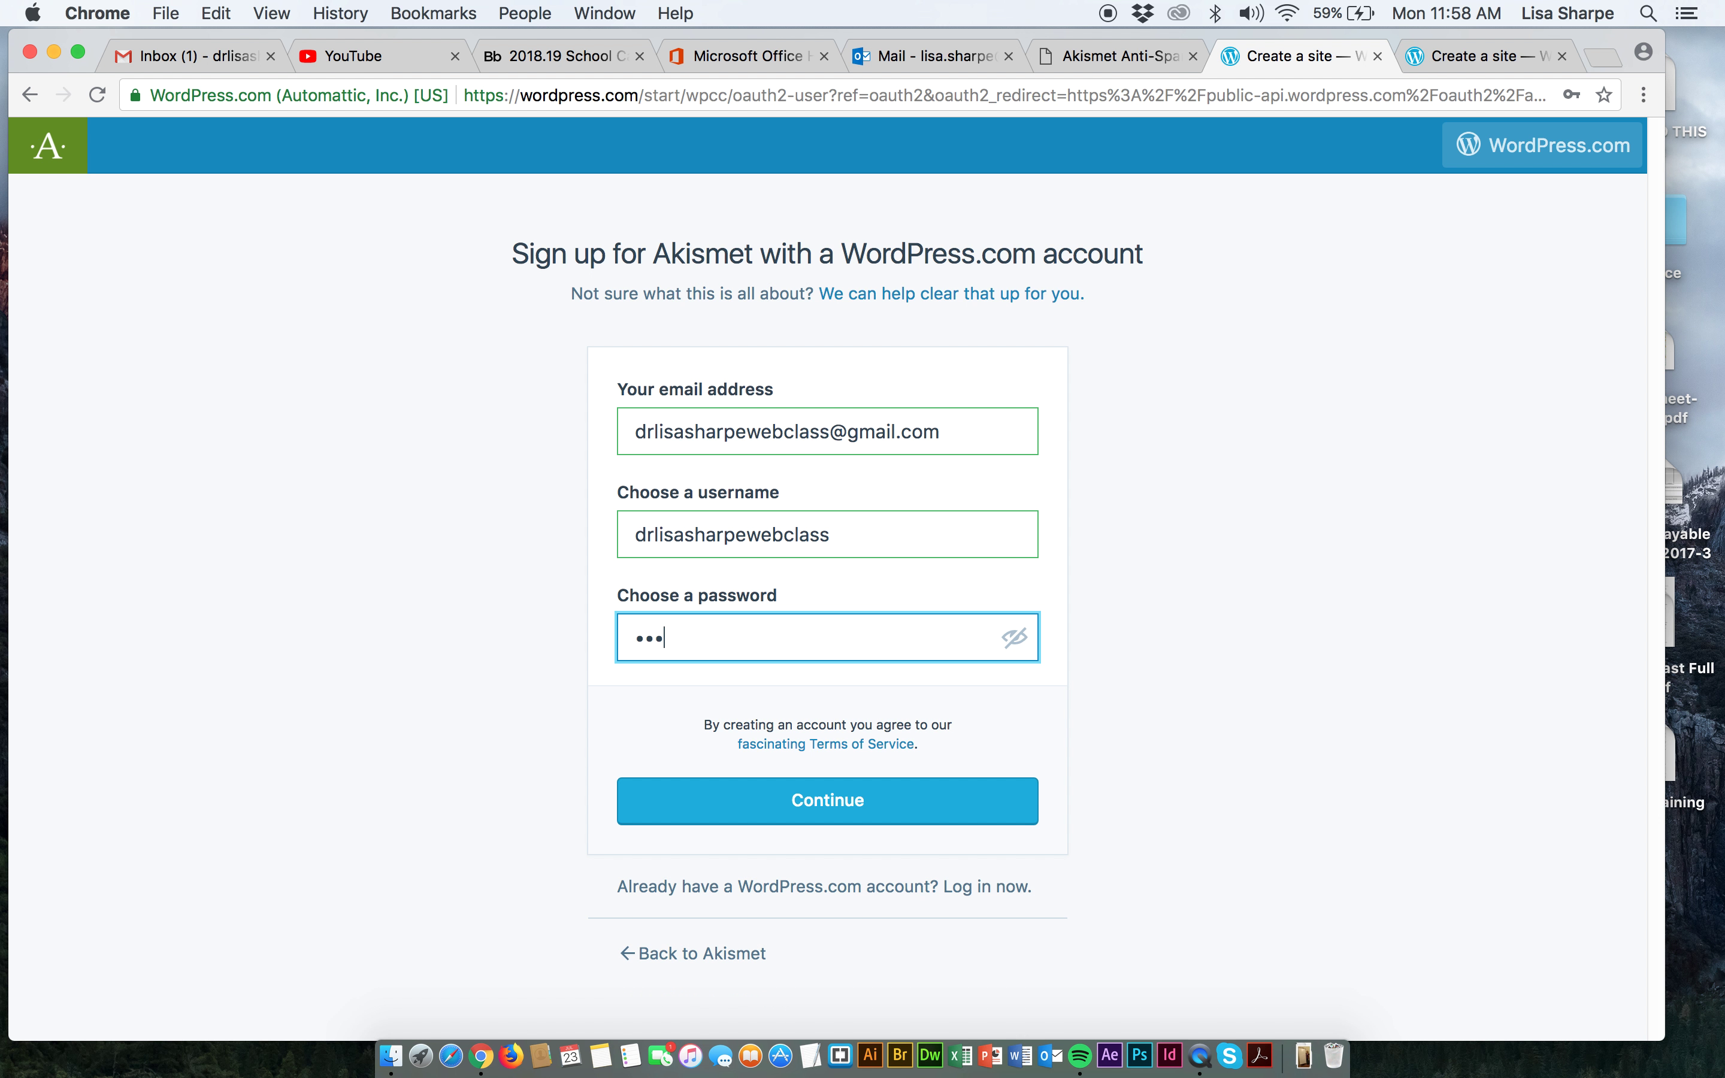
type("•••")
left_click(830, 802)
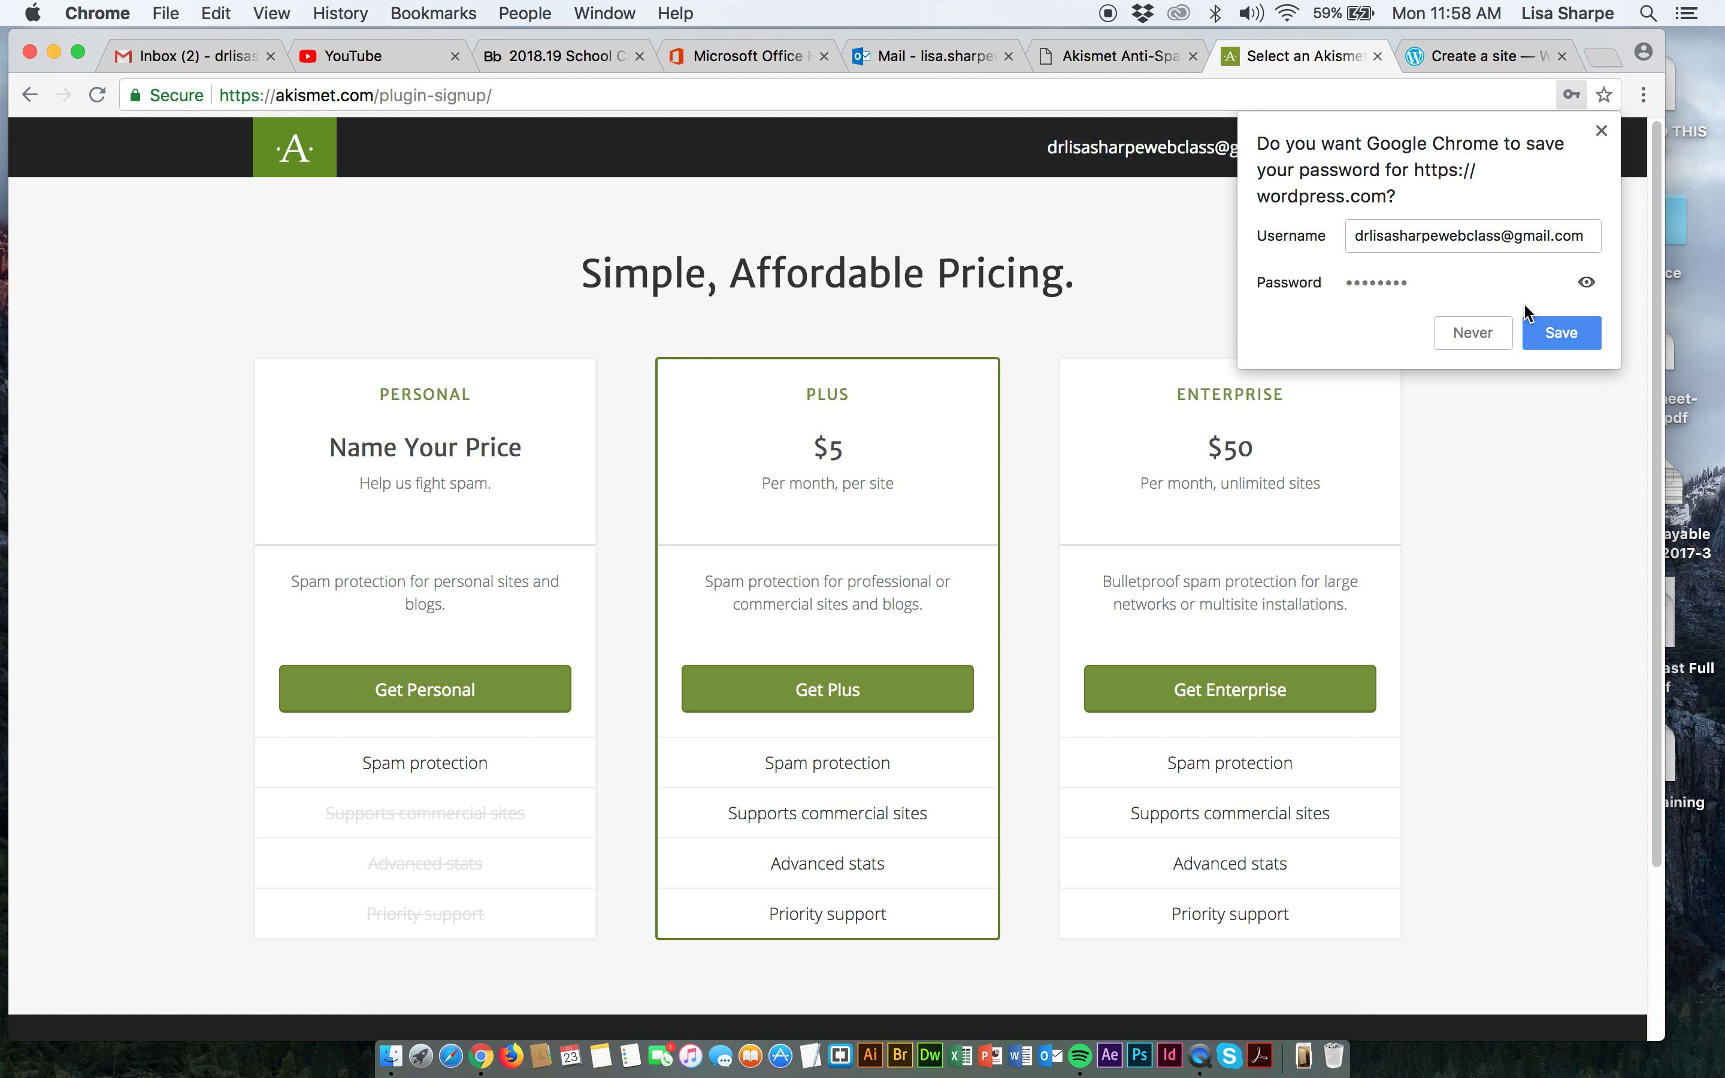
Save the new password in the browser, then activate the account from the WordPress.com email in Gmail.
left_click(1561, 333)
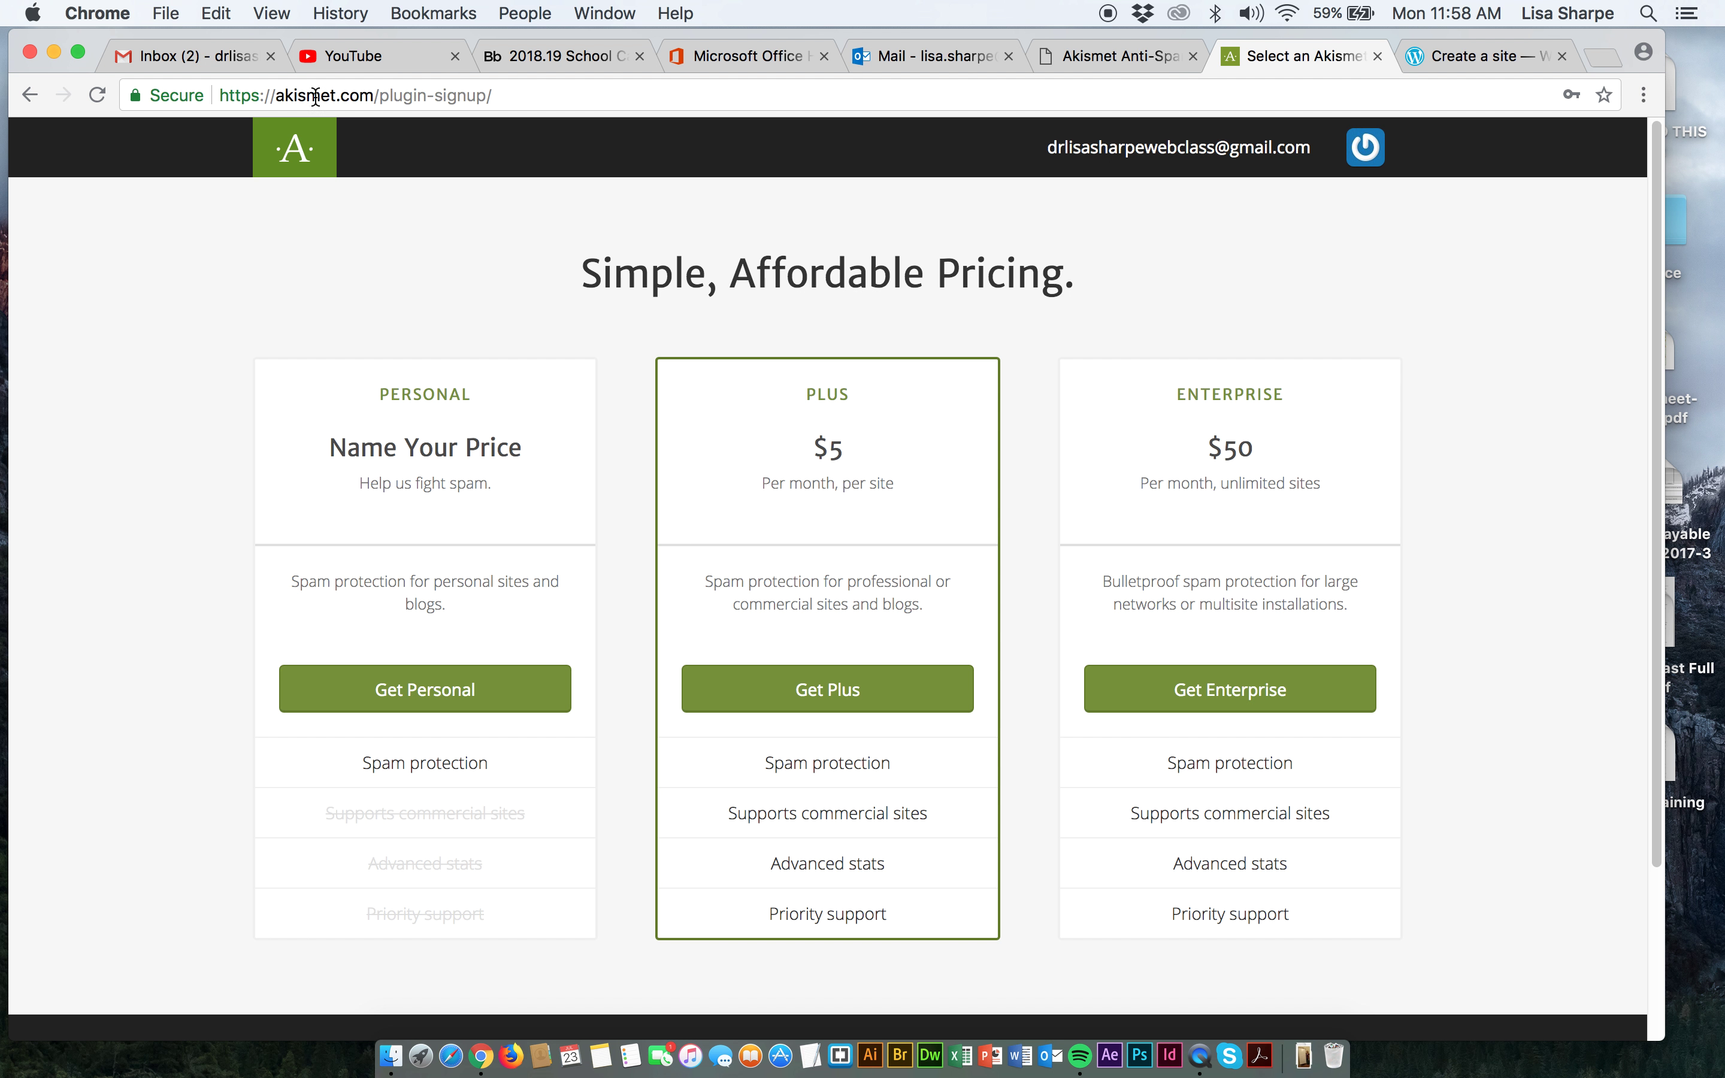
left_click(156, 54)
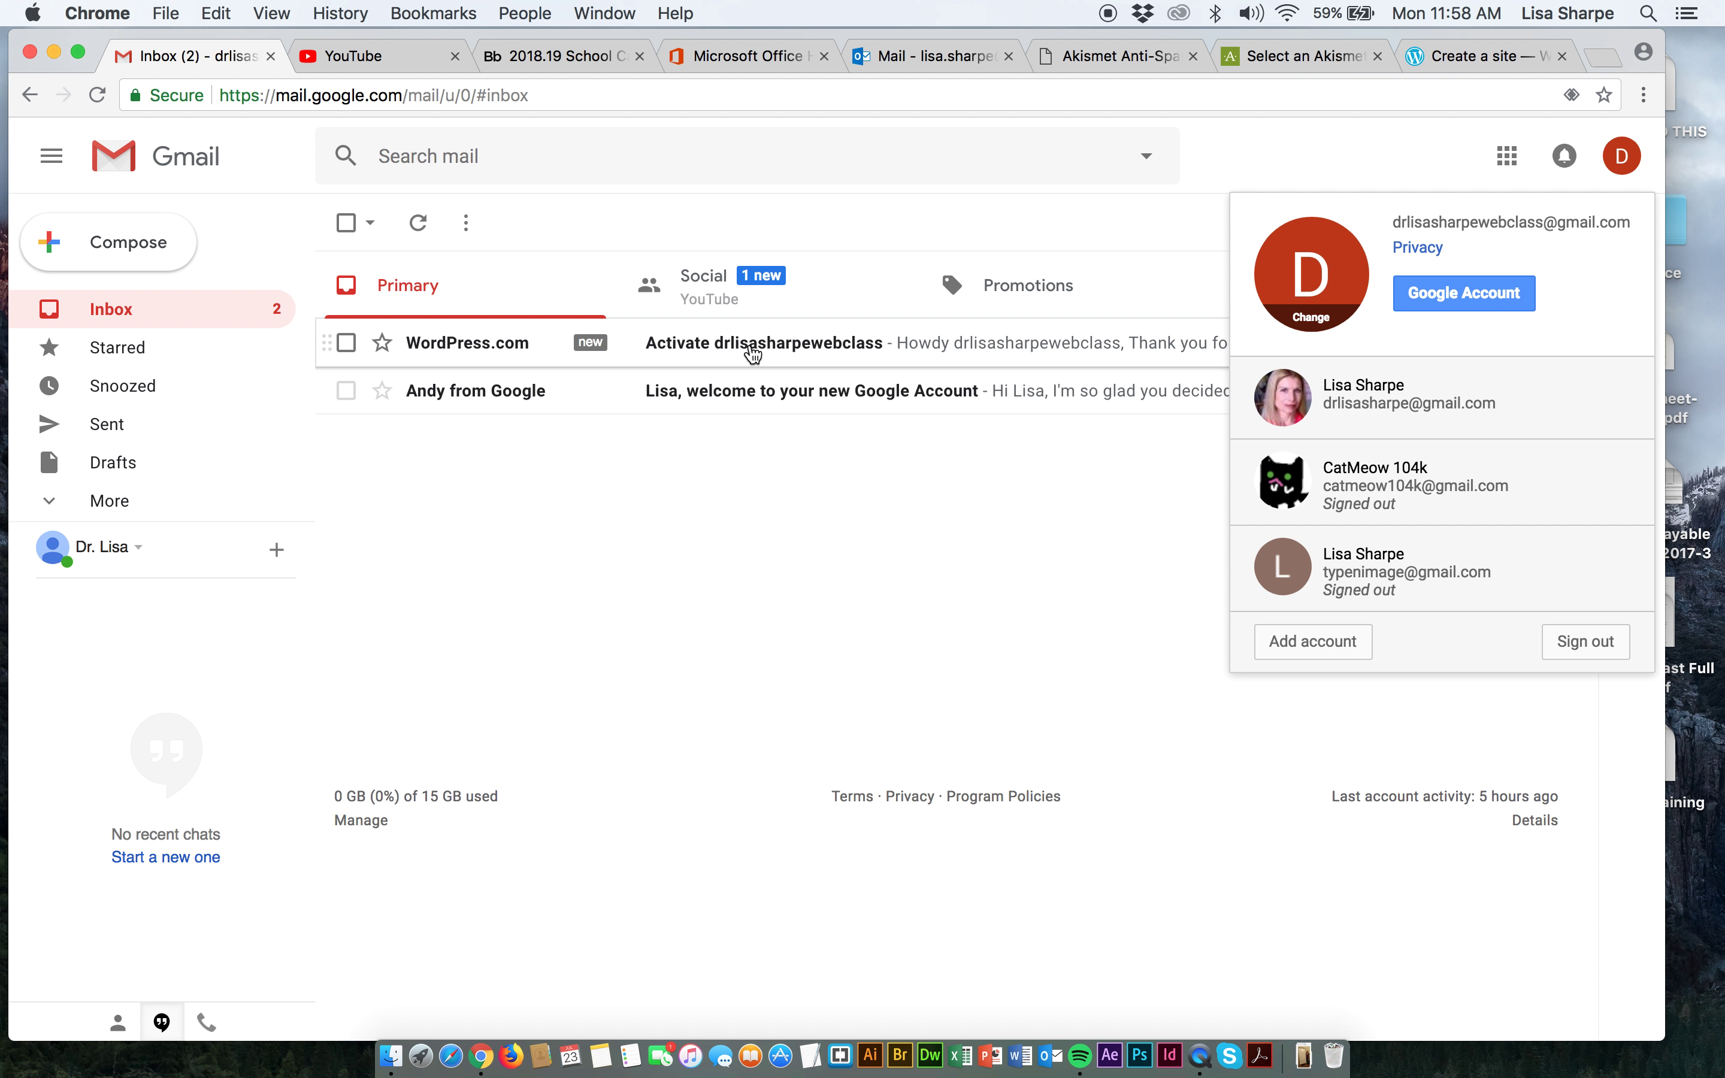
left_click(752, 349)
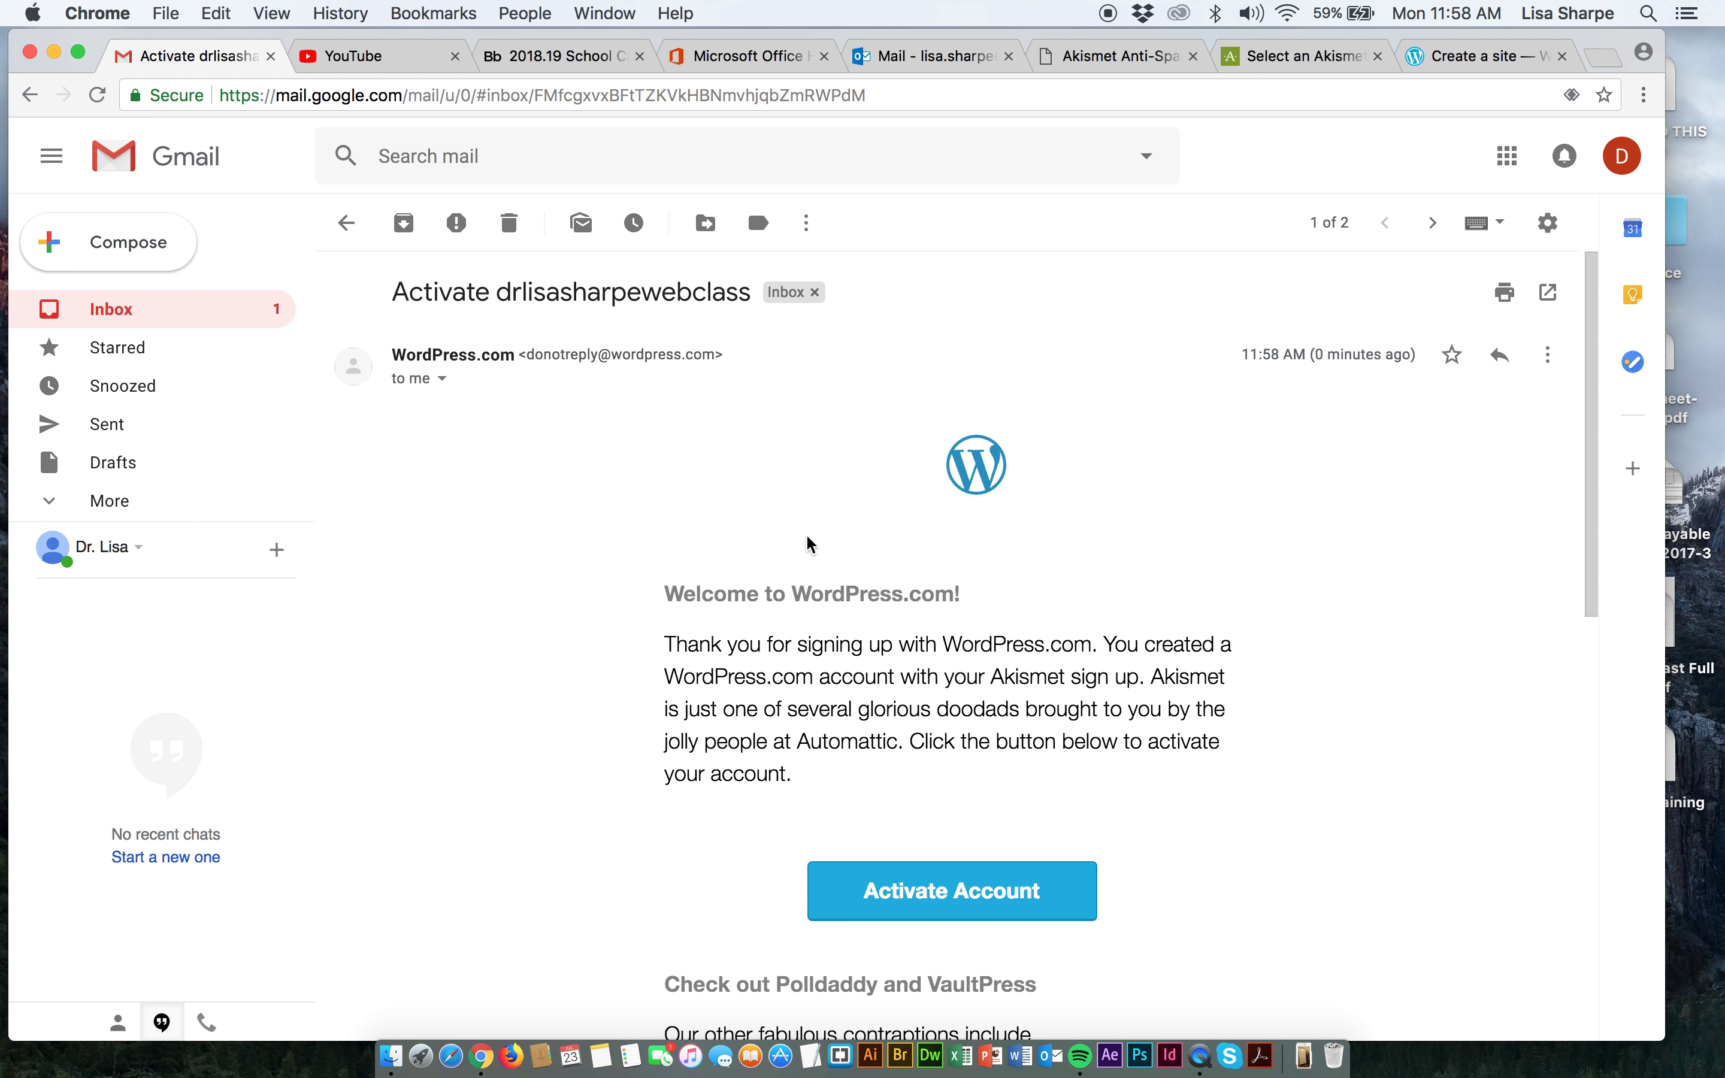
left_click(930, 899)
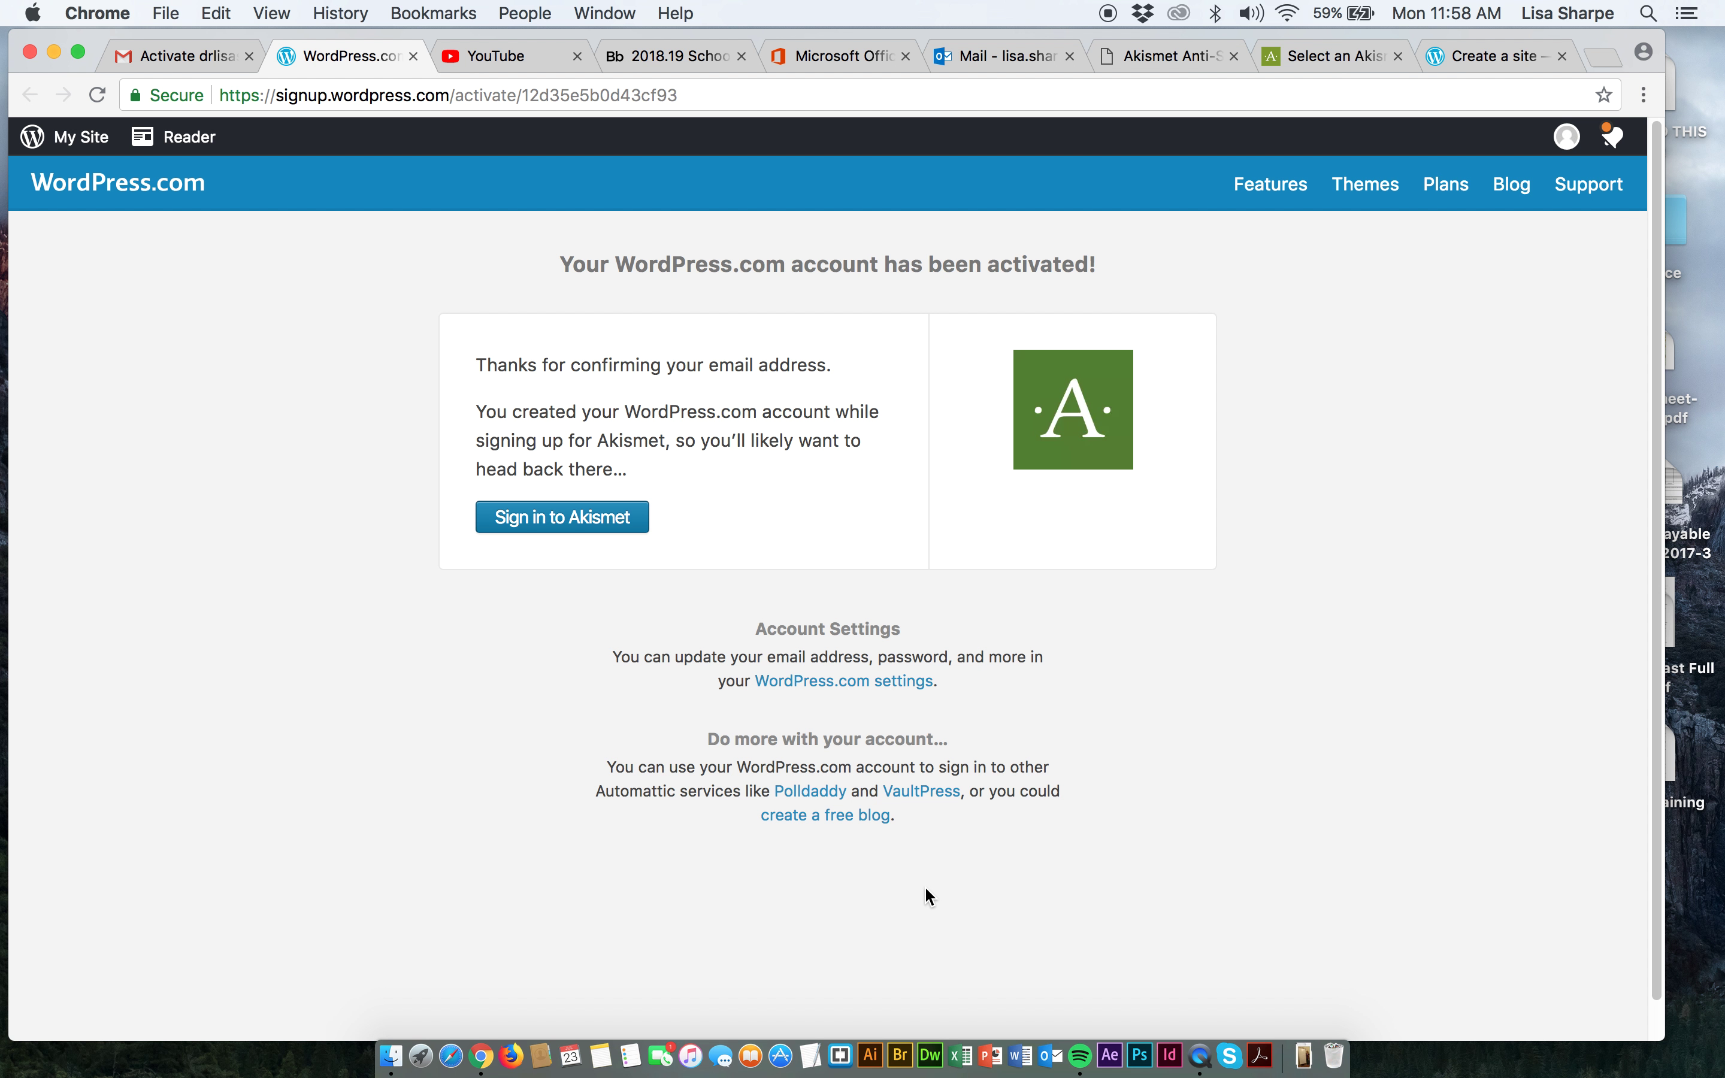
Sign in to Akismet and create a Personal subscription with the price slider at $0/year.
left_click(562, 521)
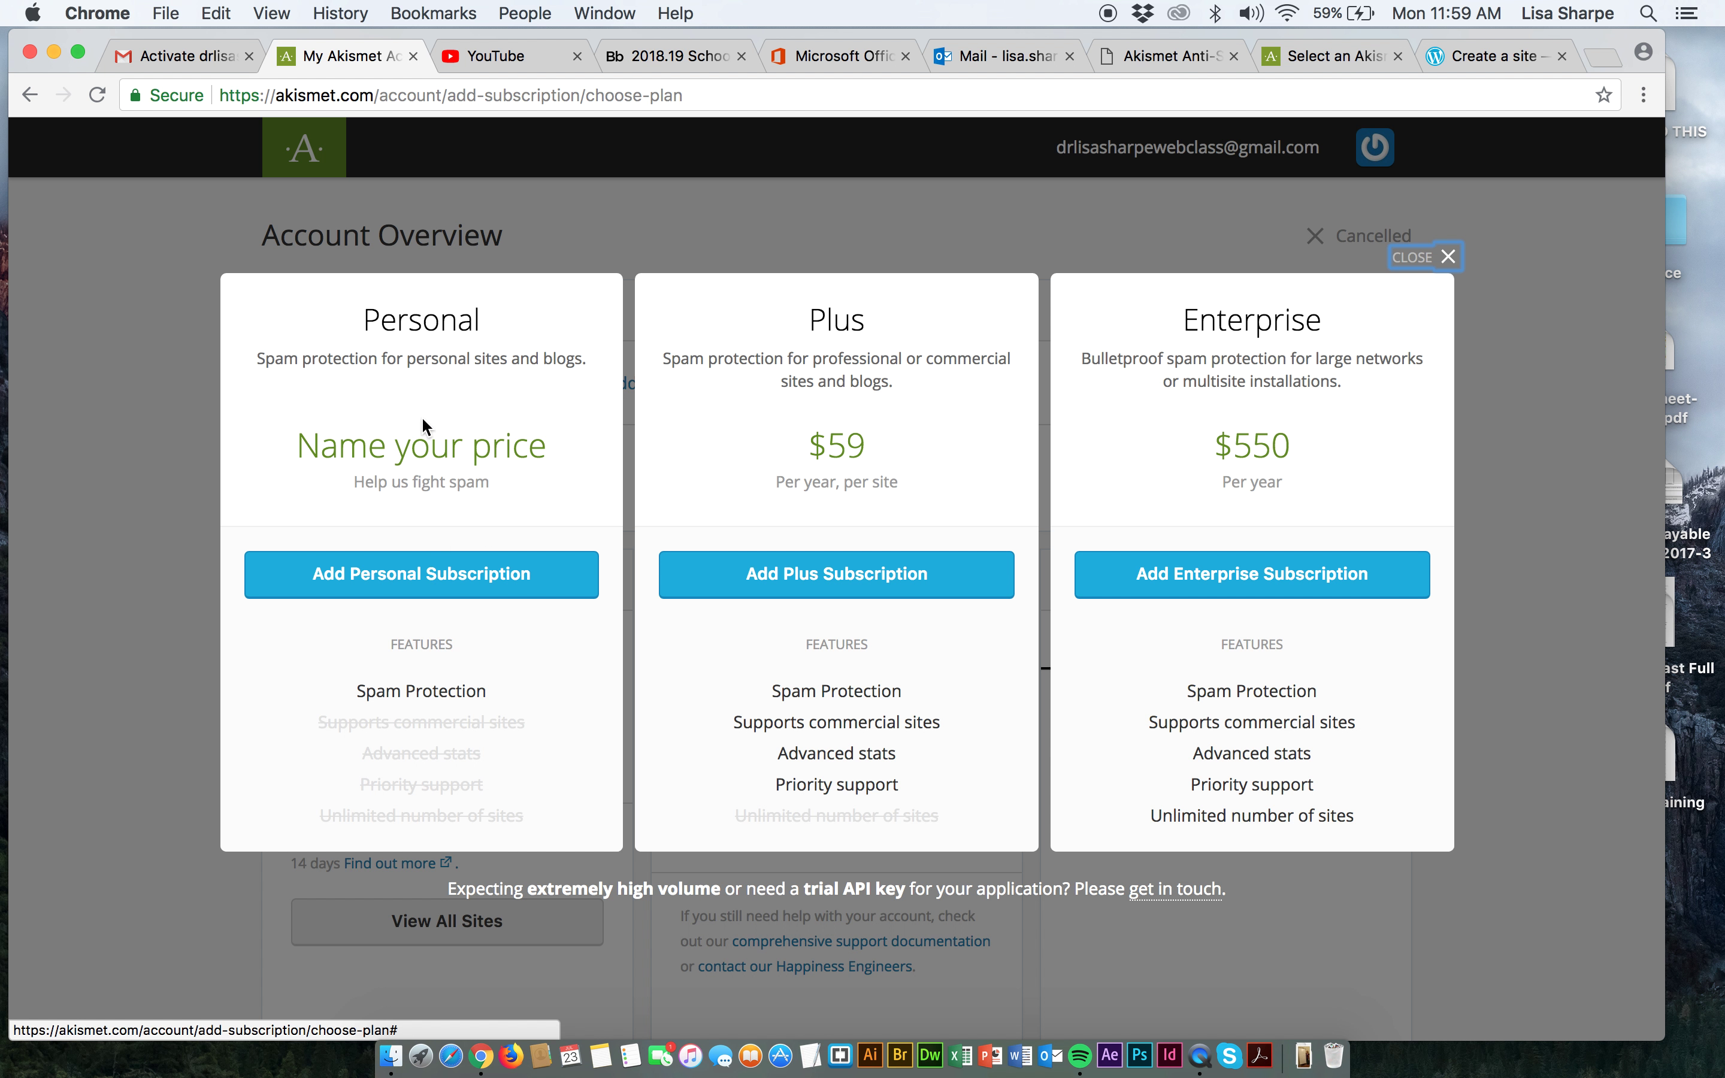
left_click(390, 588)
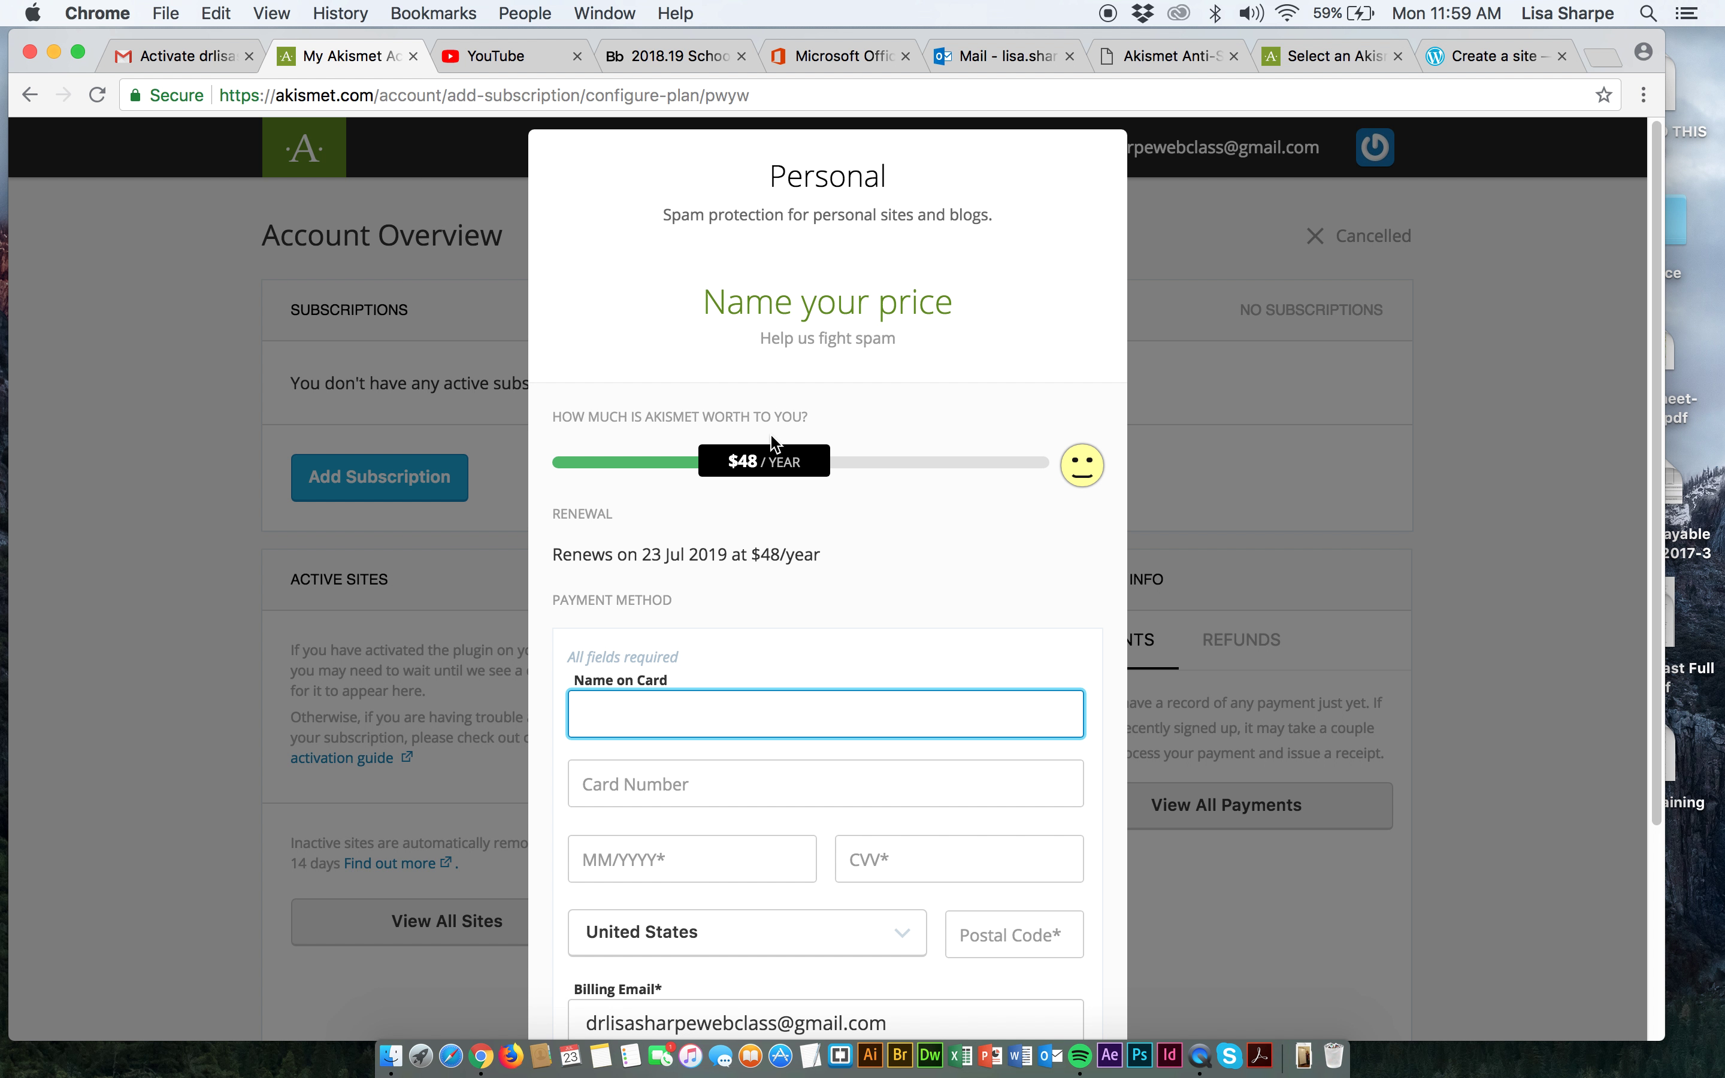
scroll(779, 820, "down", 1)
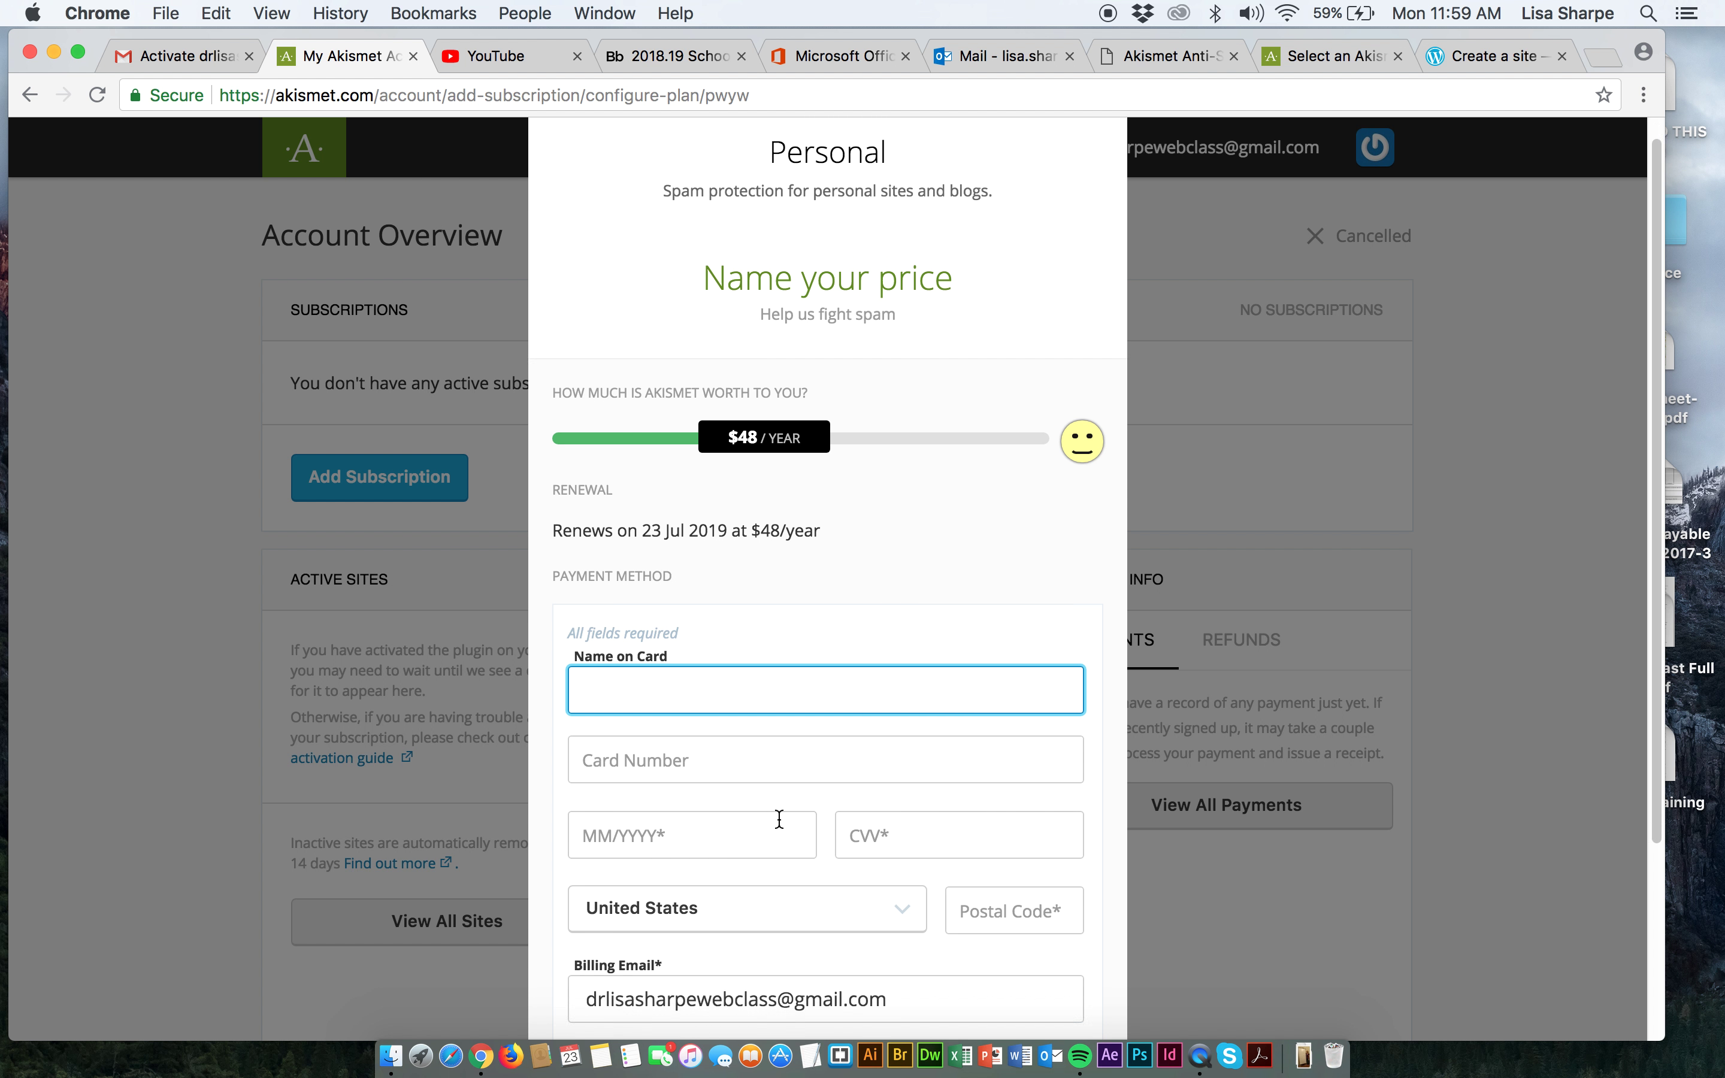
scroll(779, 820, "down", 5)
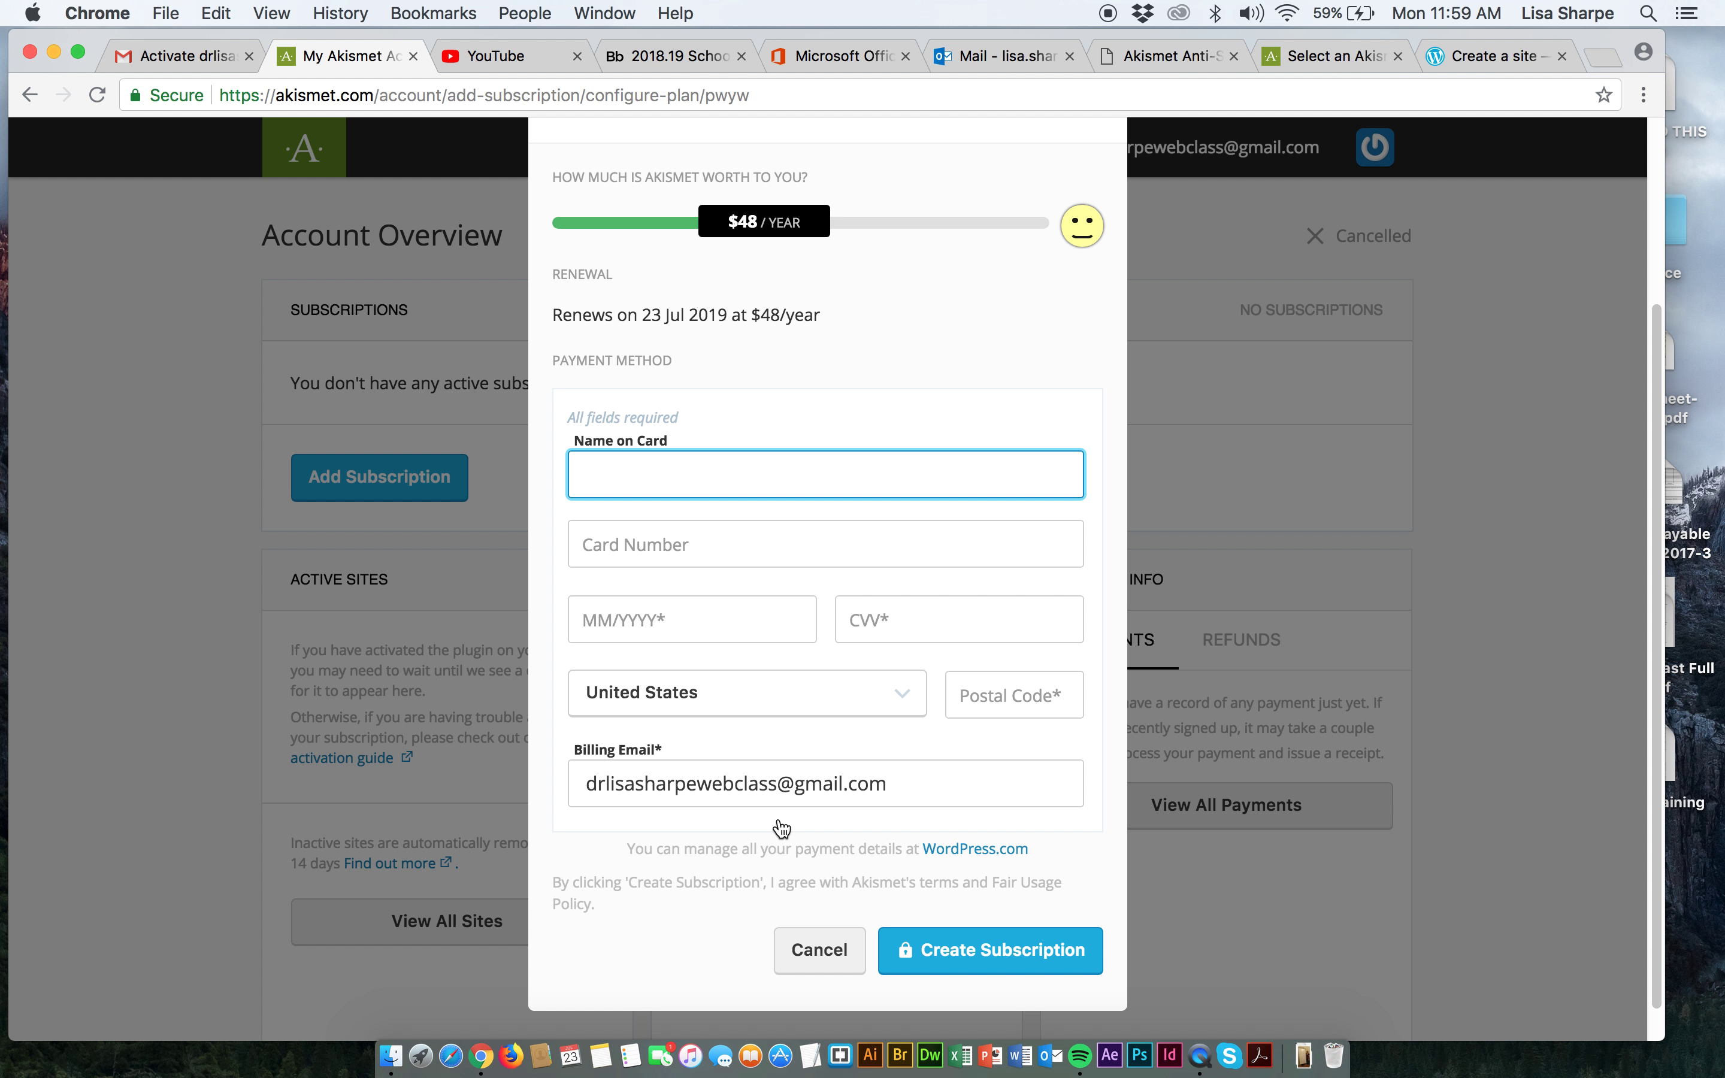
scroll(780, 820, "up", 3)
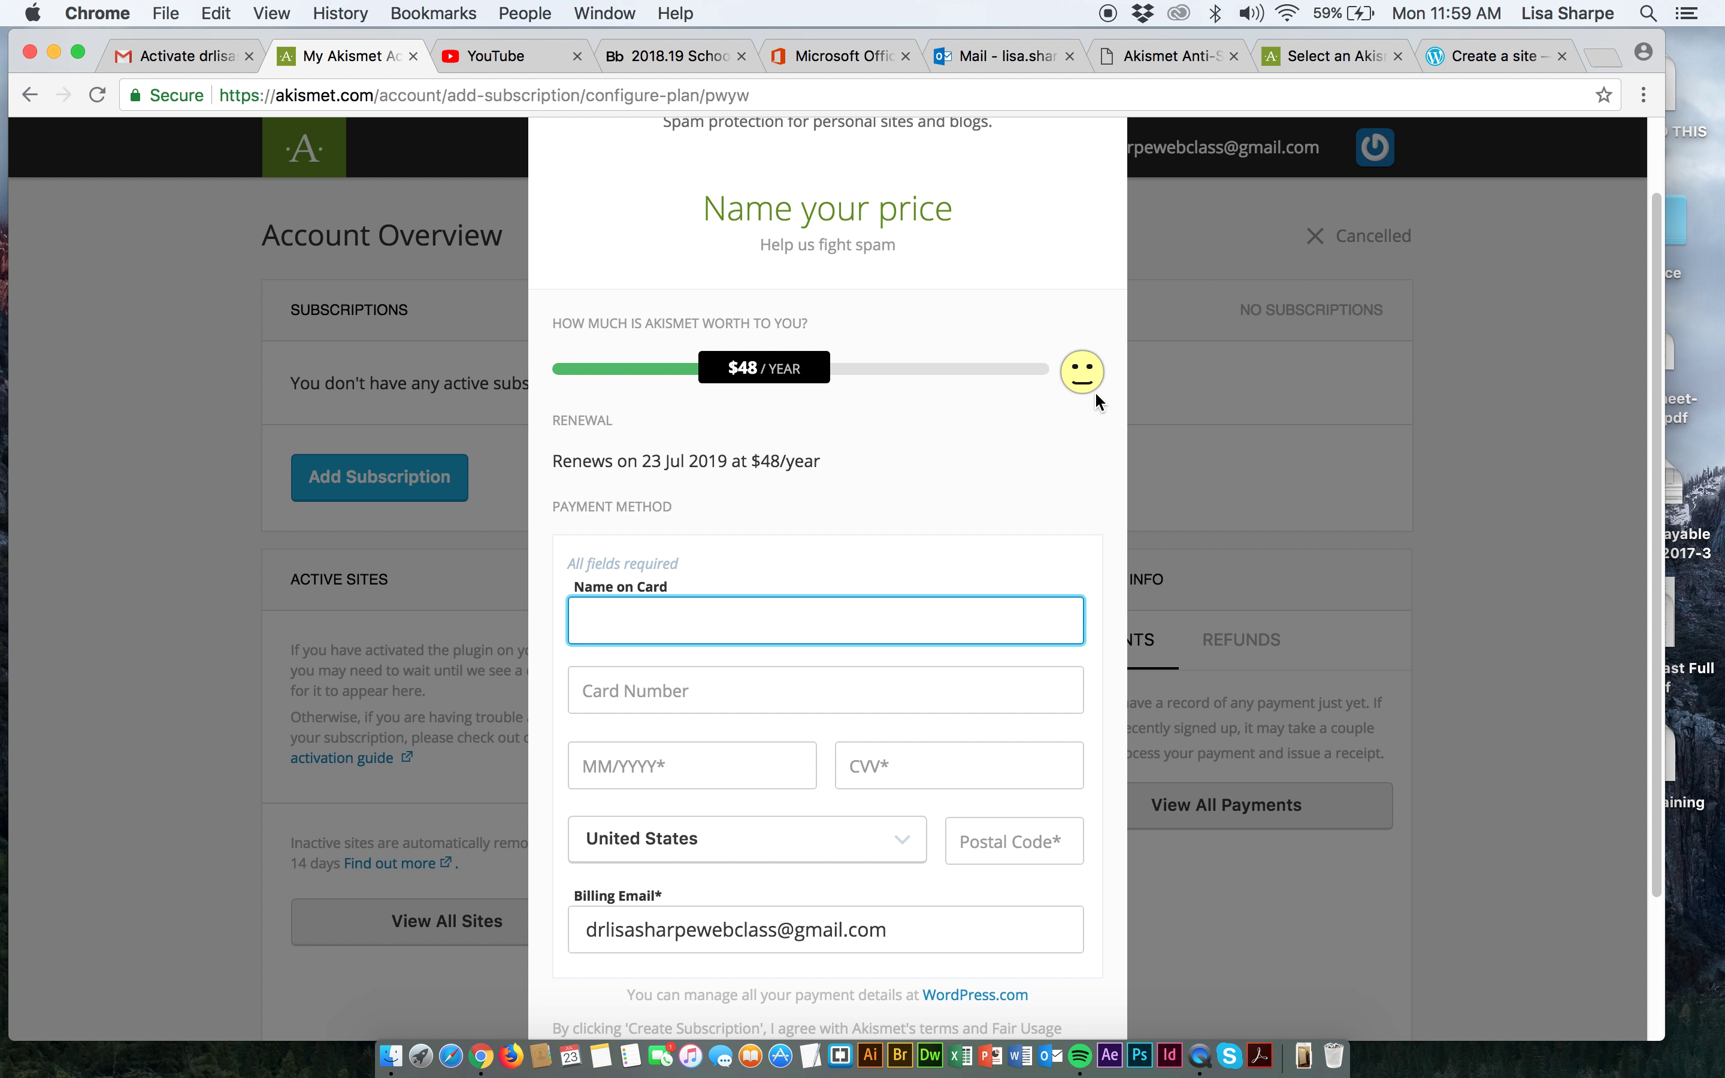
left_click_drag(815, 391, 586, 367)
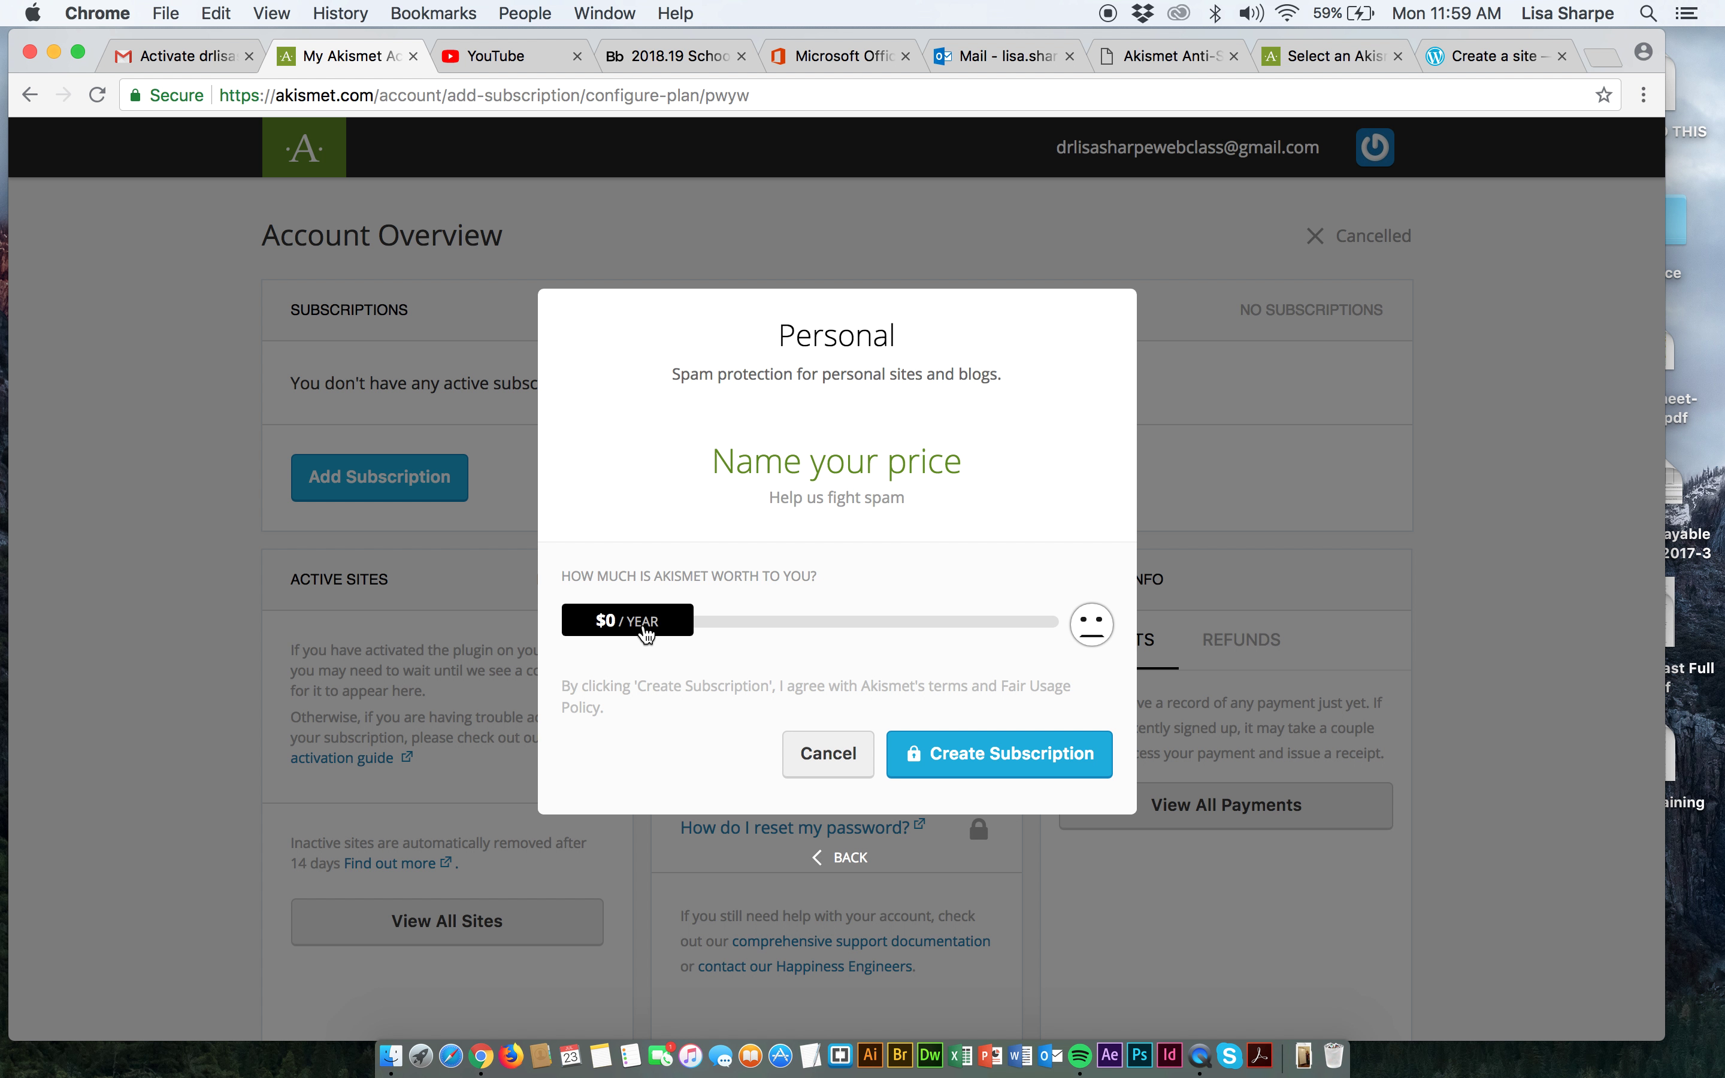
left_click_drag(650, 628, 1012, 474)
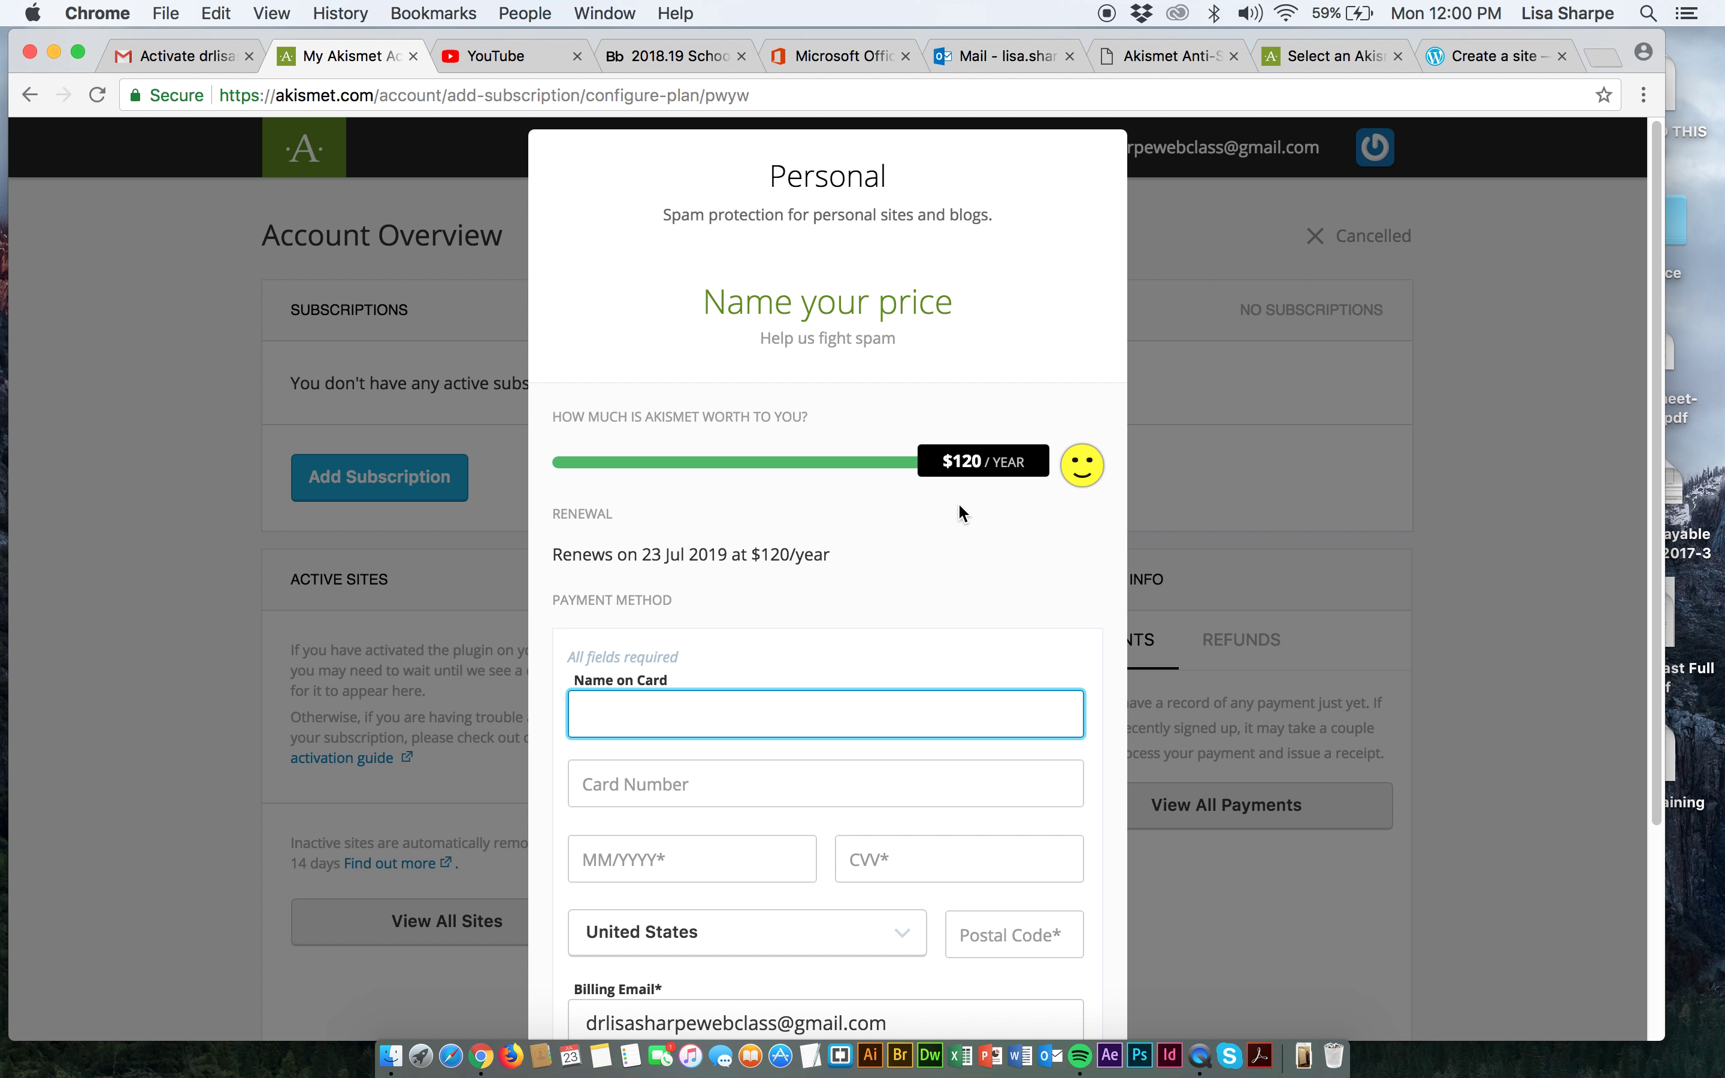
left_click_drag(986, 464, 566, 460)
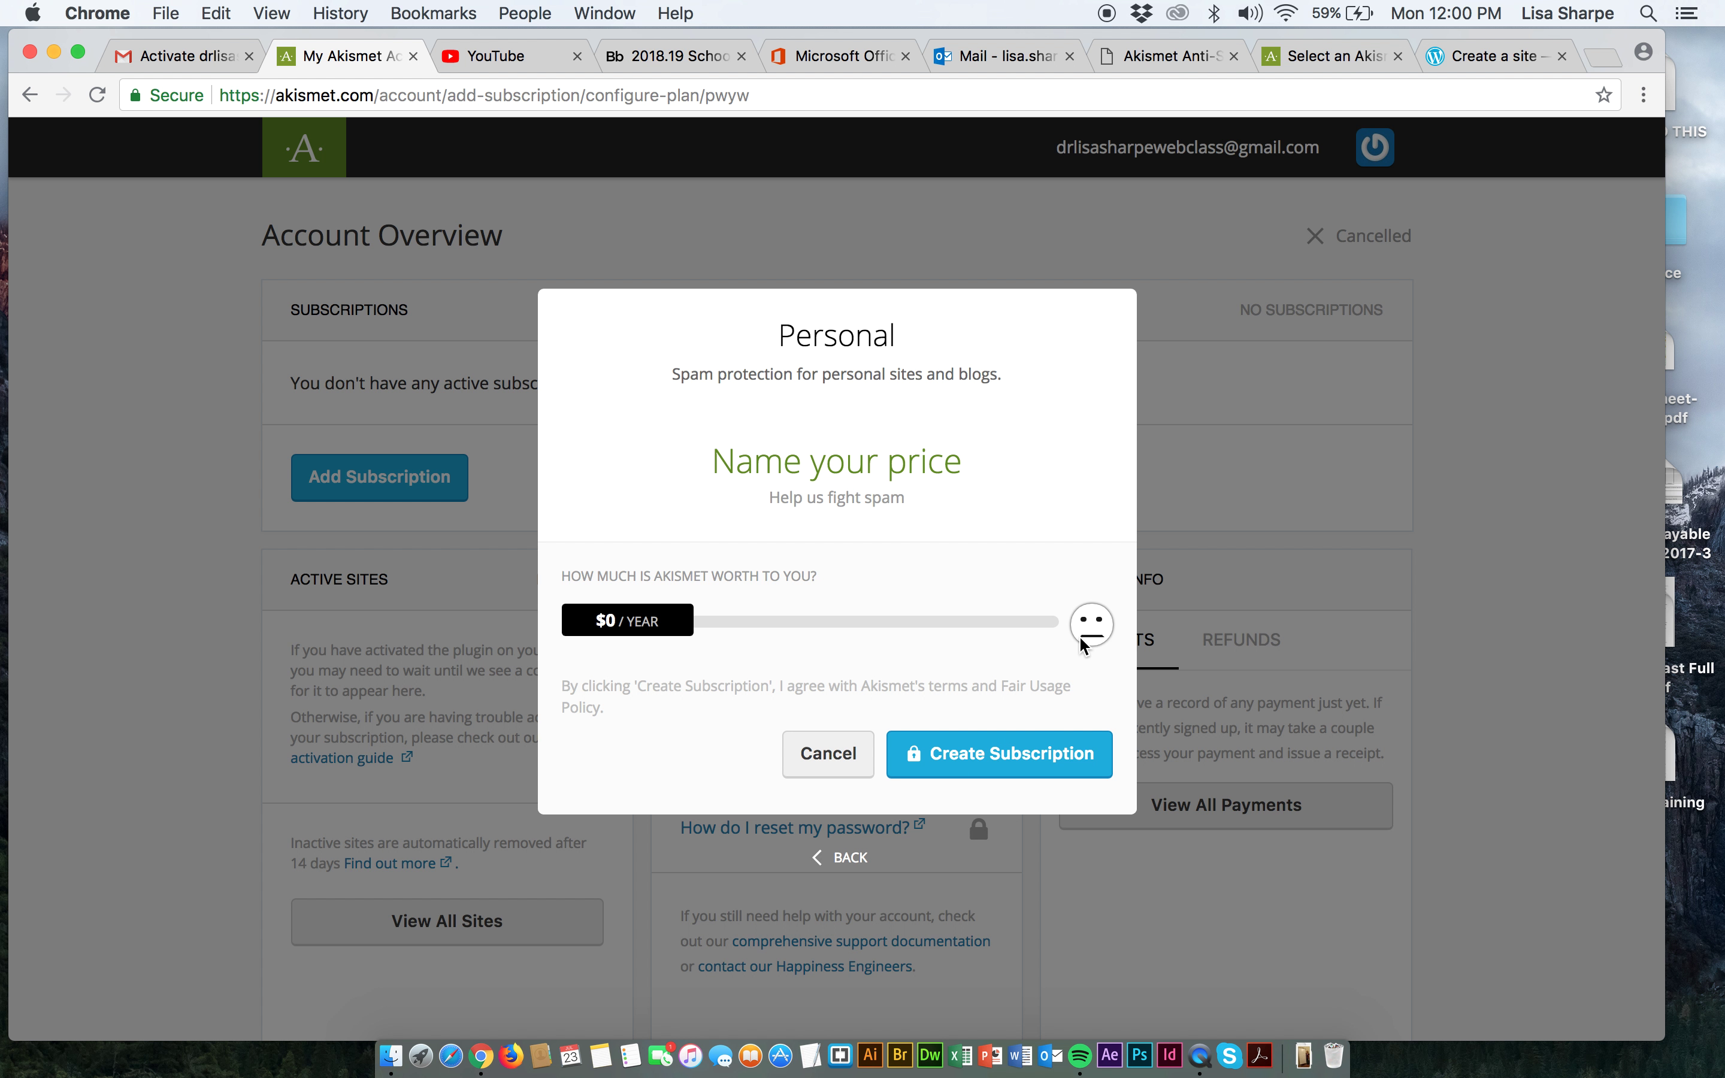
left_click(957, 764)
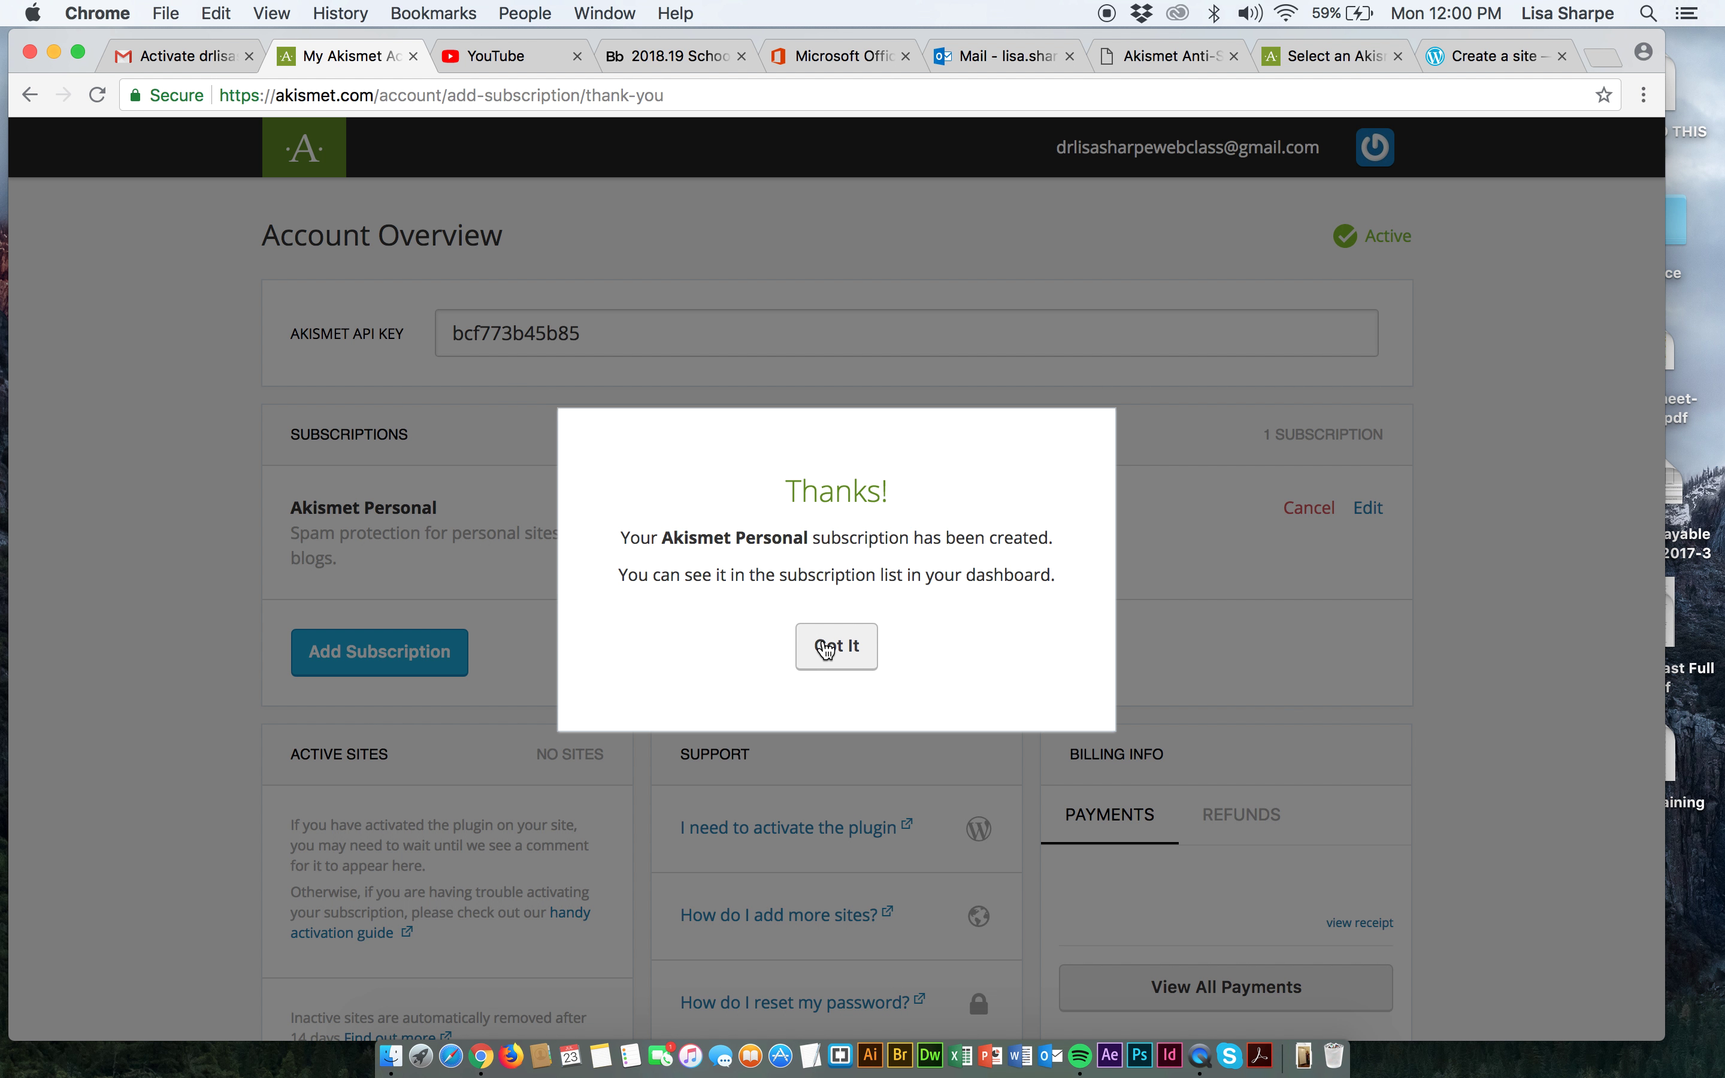
Dismiss the confirmation, copy the Akismet API key, and return to the WordPress.com sign-up tab.
left_click(826, 646)
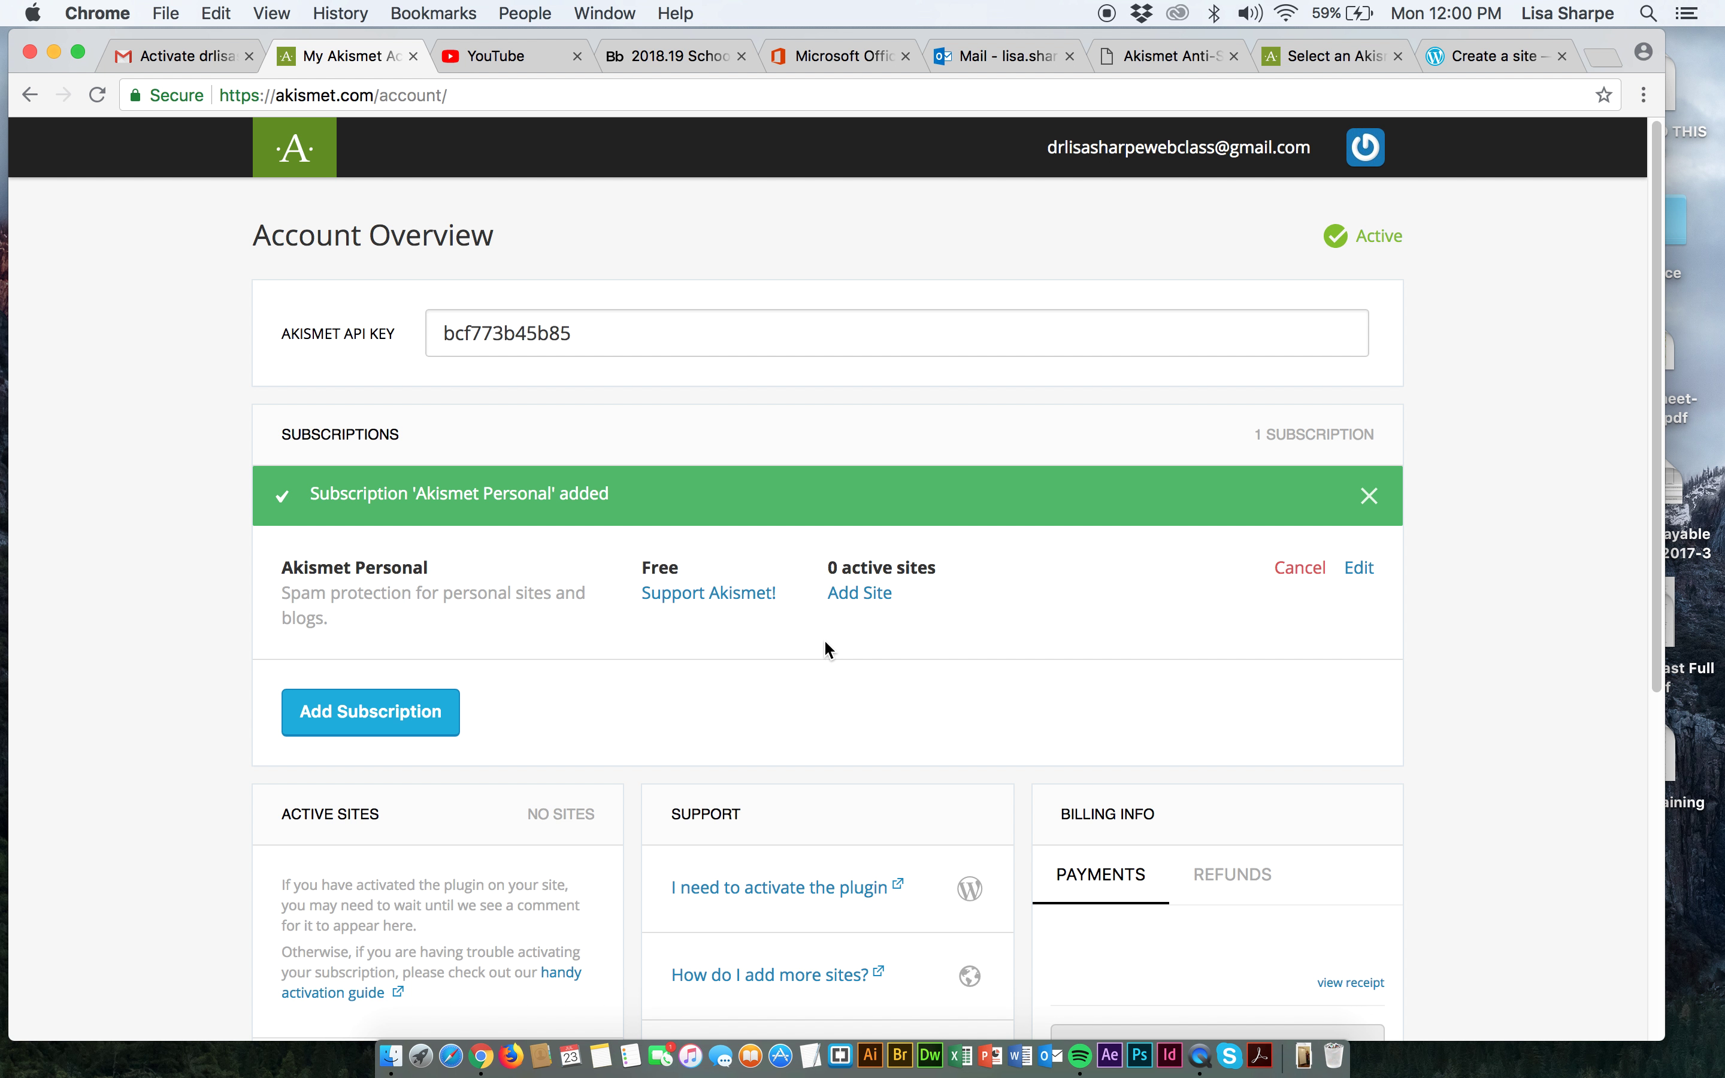
left_click_drag(596, 344, 439, 332)
key("super+c")
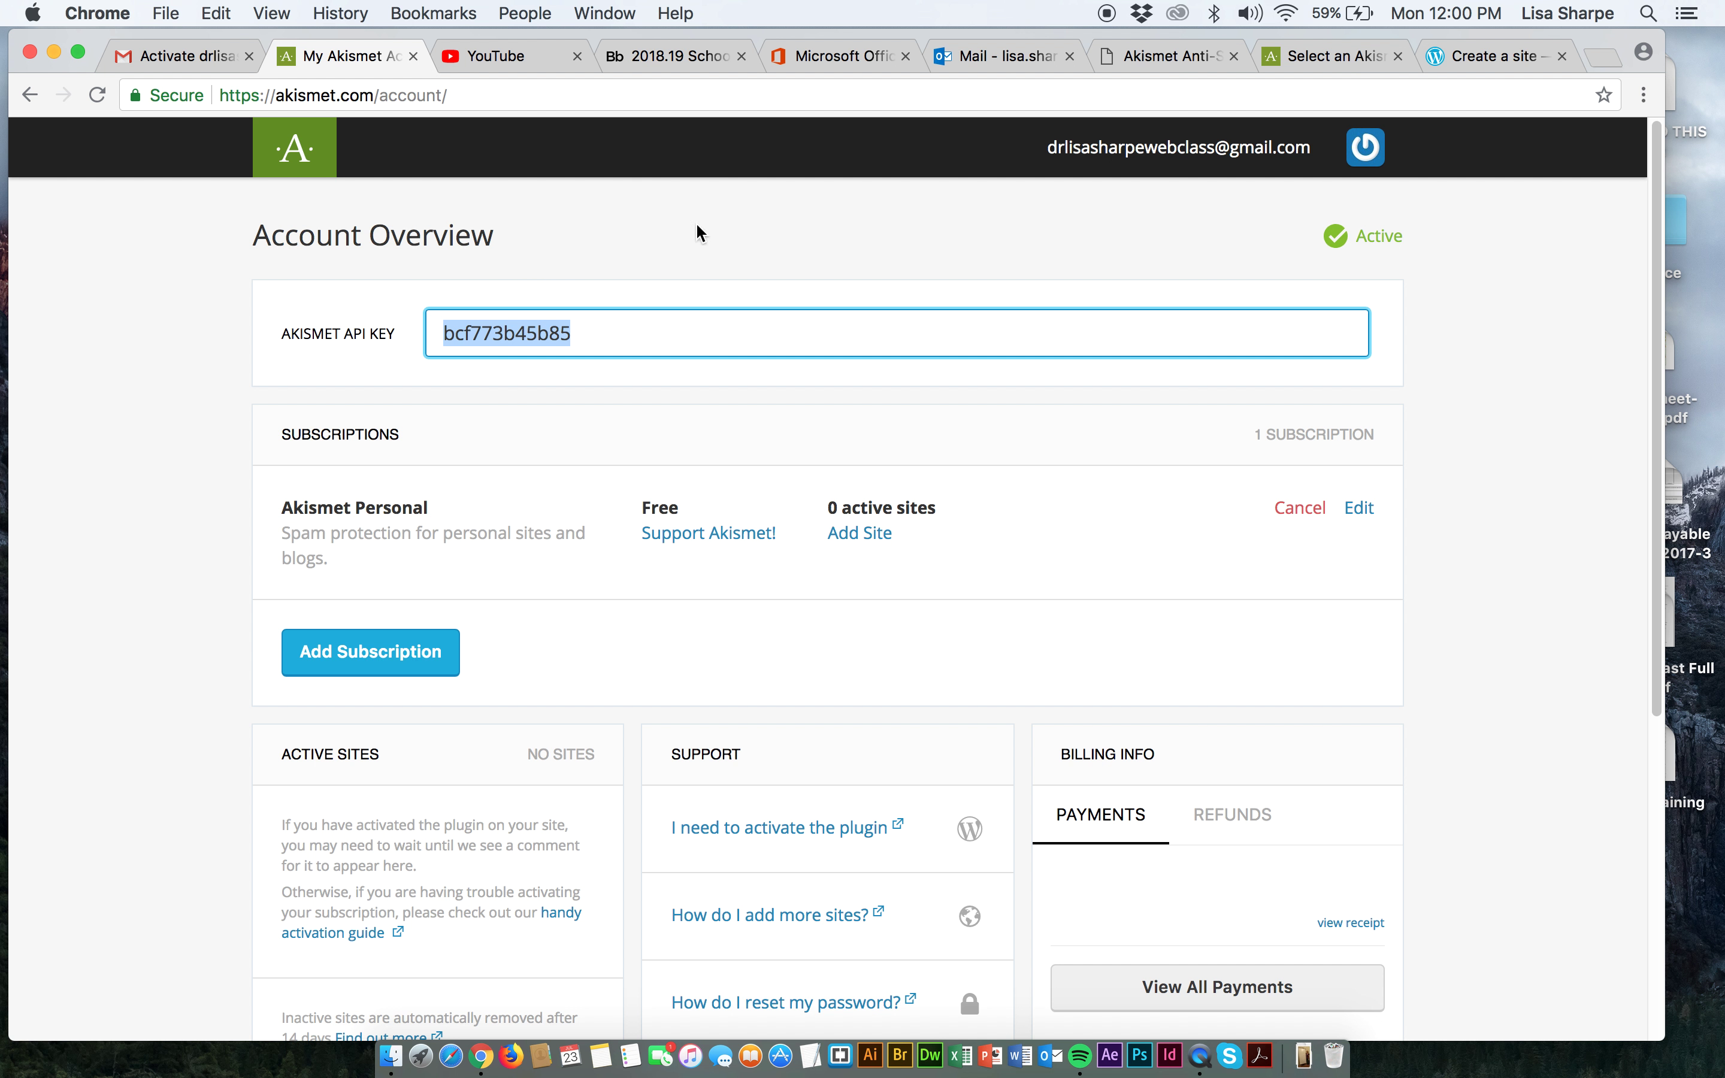
left_click(1508, 67)
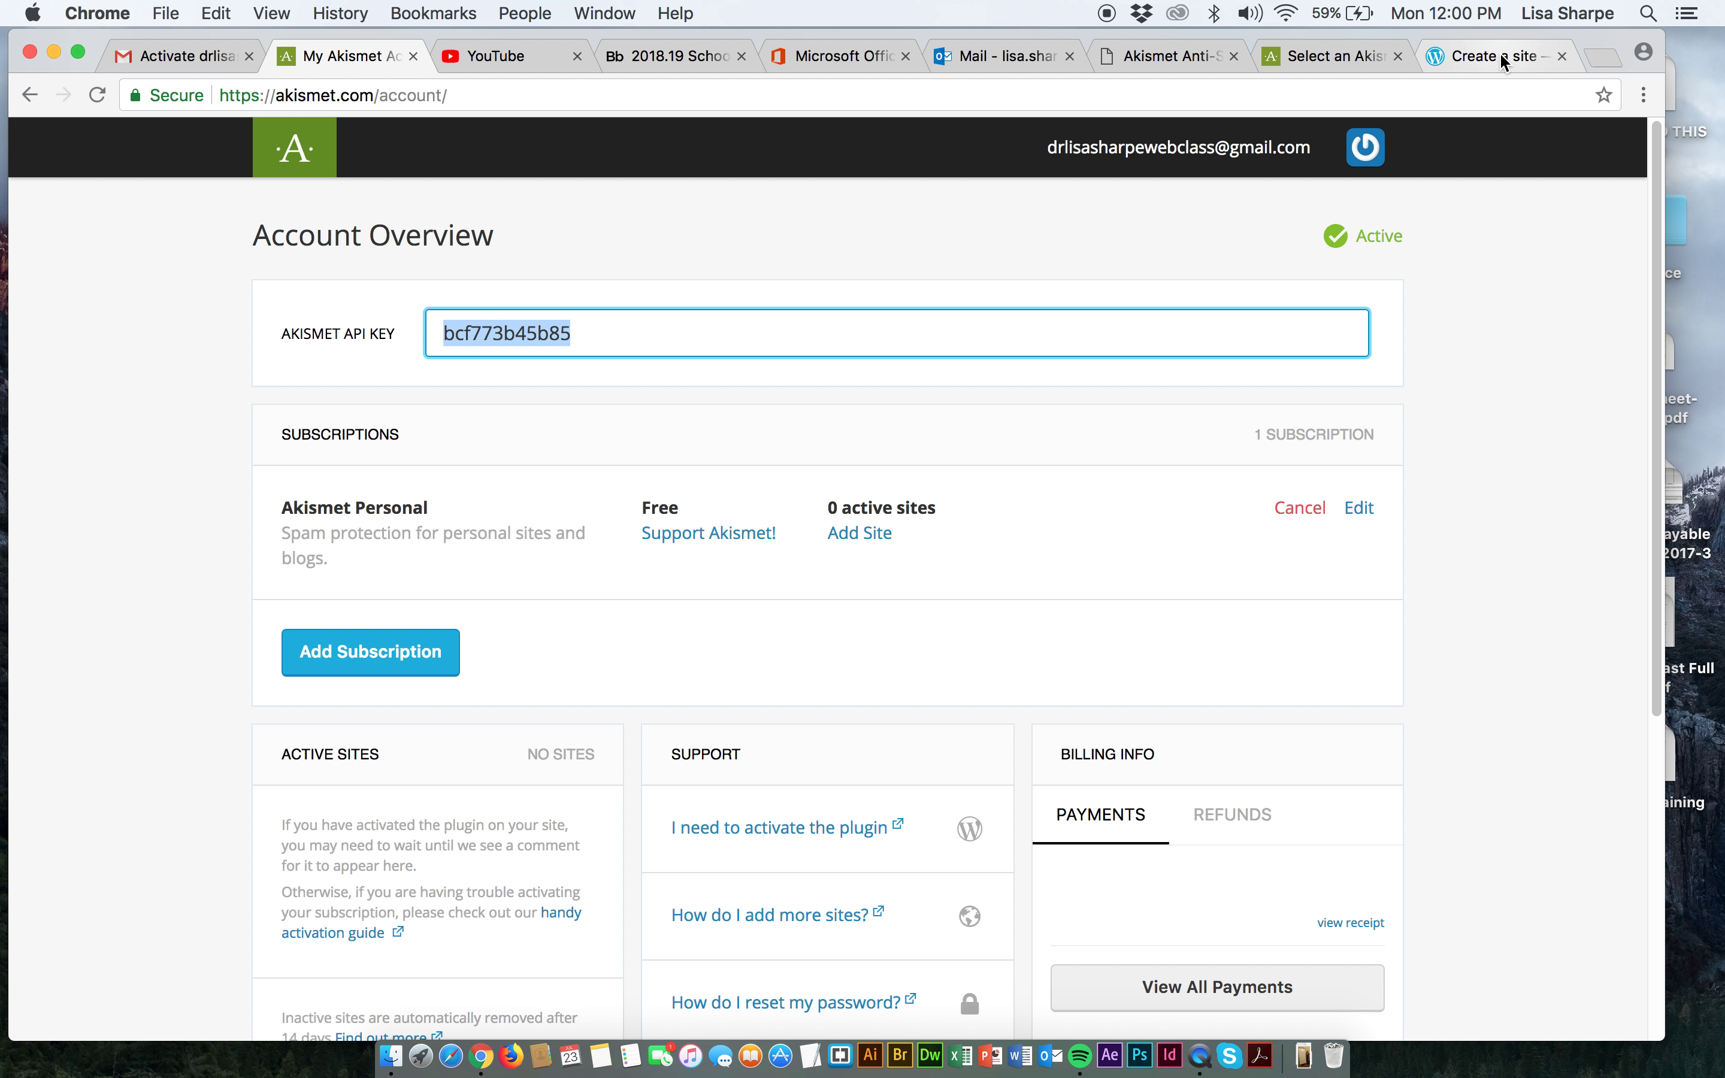
Close the extra sign-up and pricing pages, paste the API key into Akismet settings, and connect.
left_click(1561, 55)
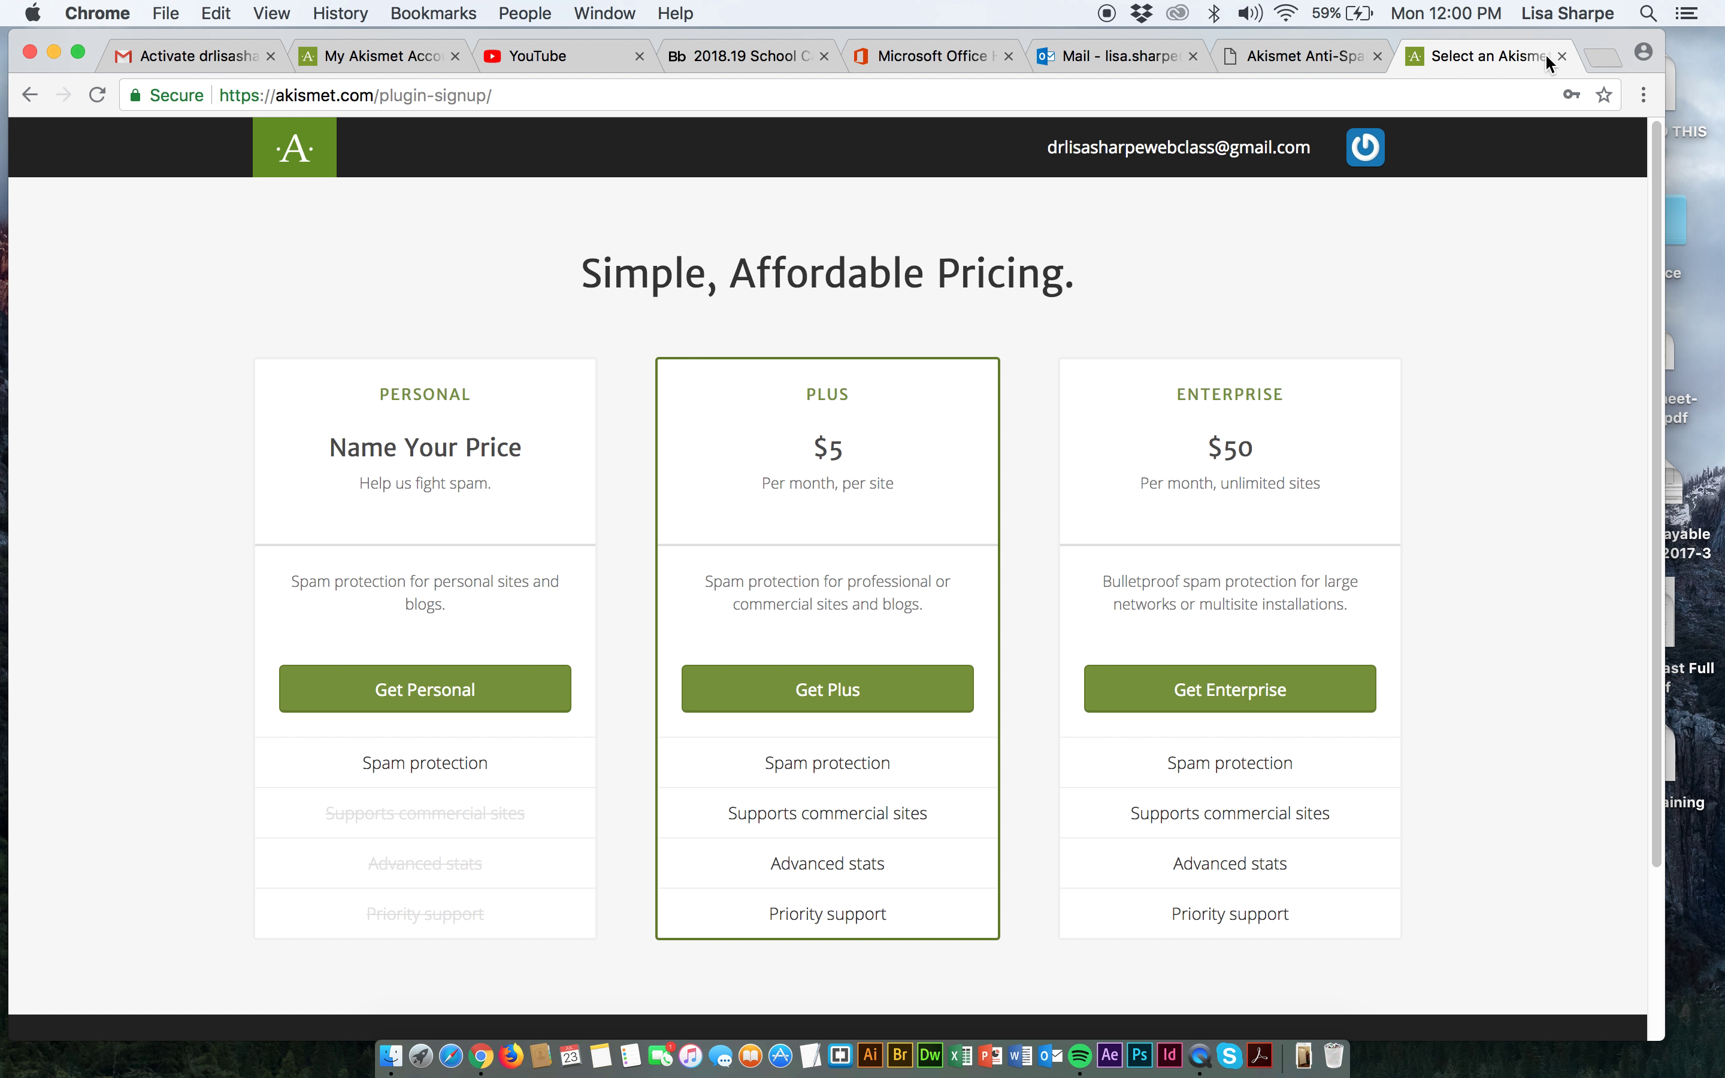
left_click(1553, 53)
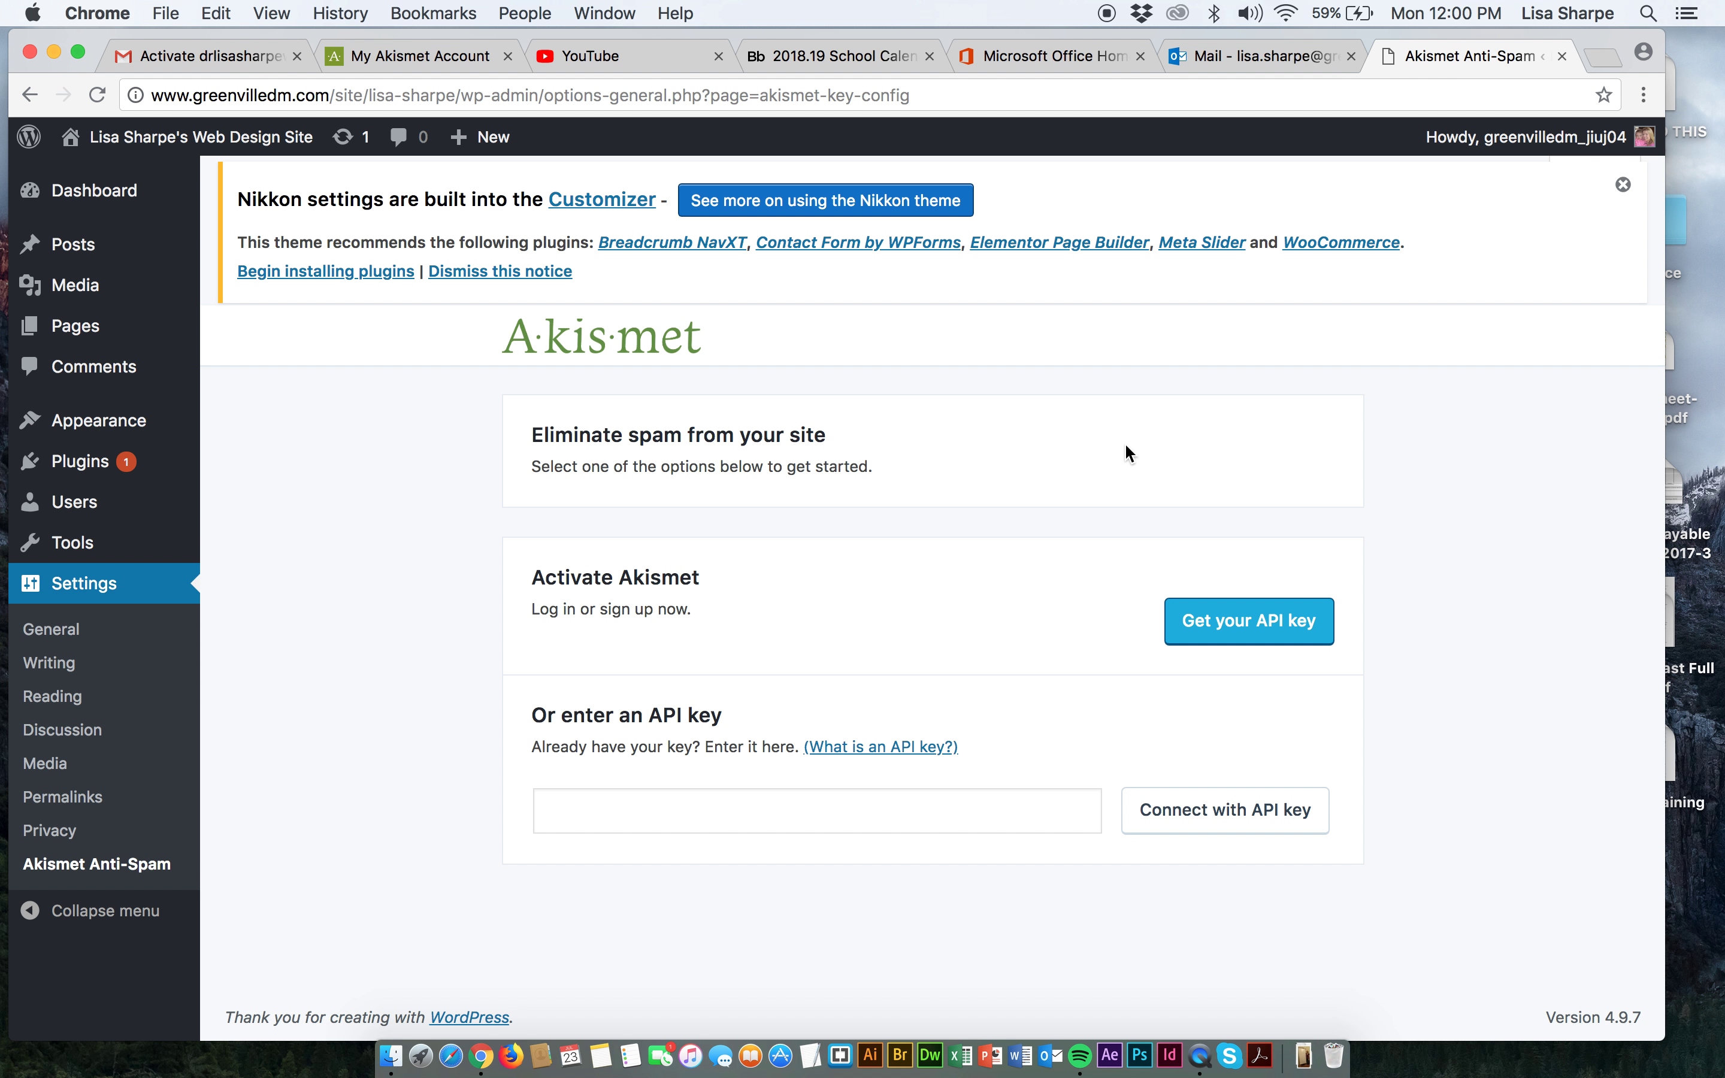
left_click(576, 805)
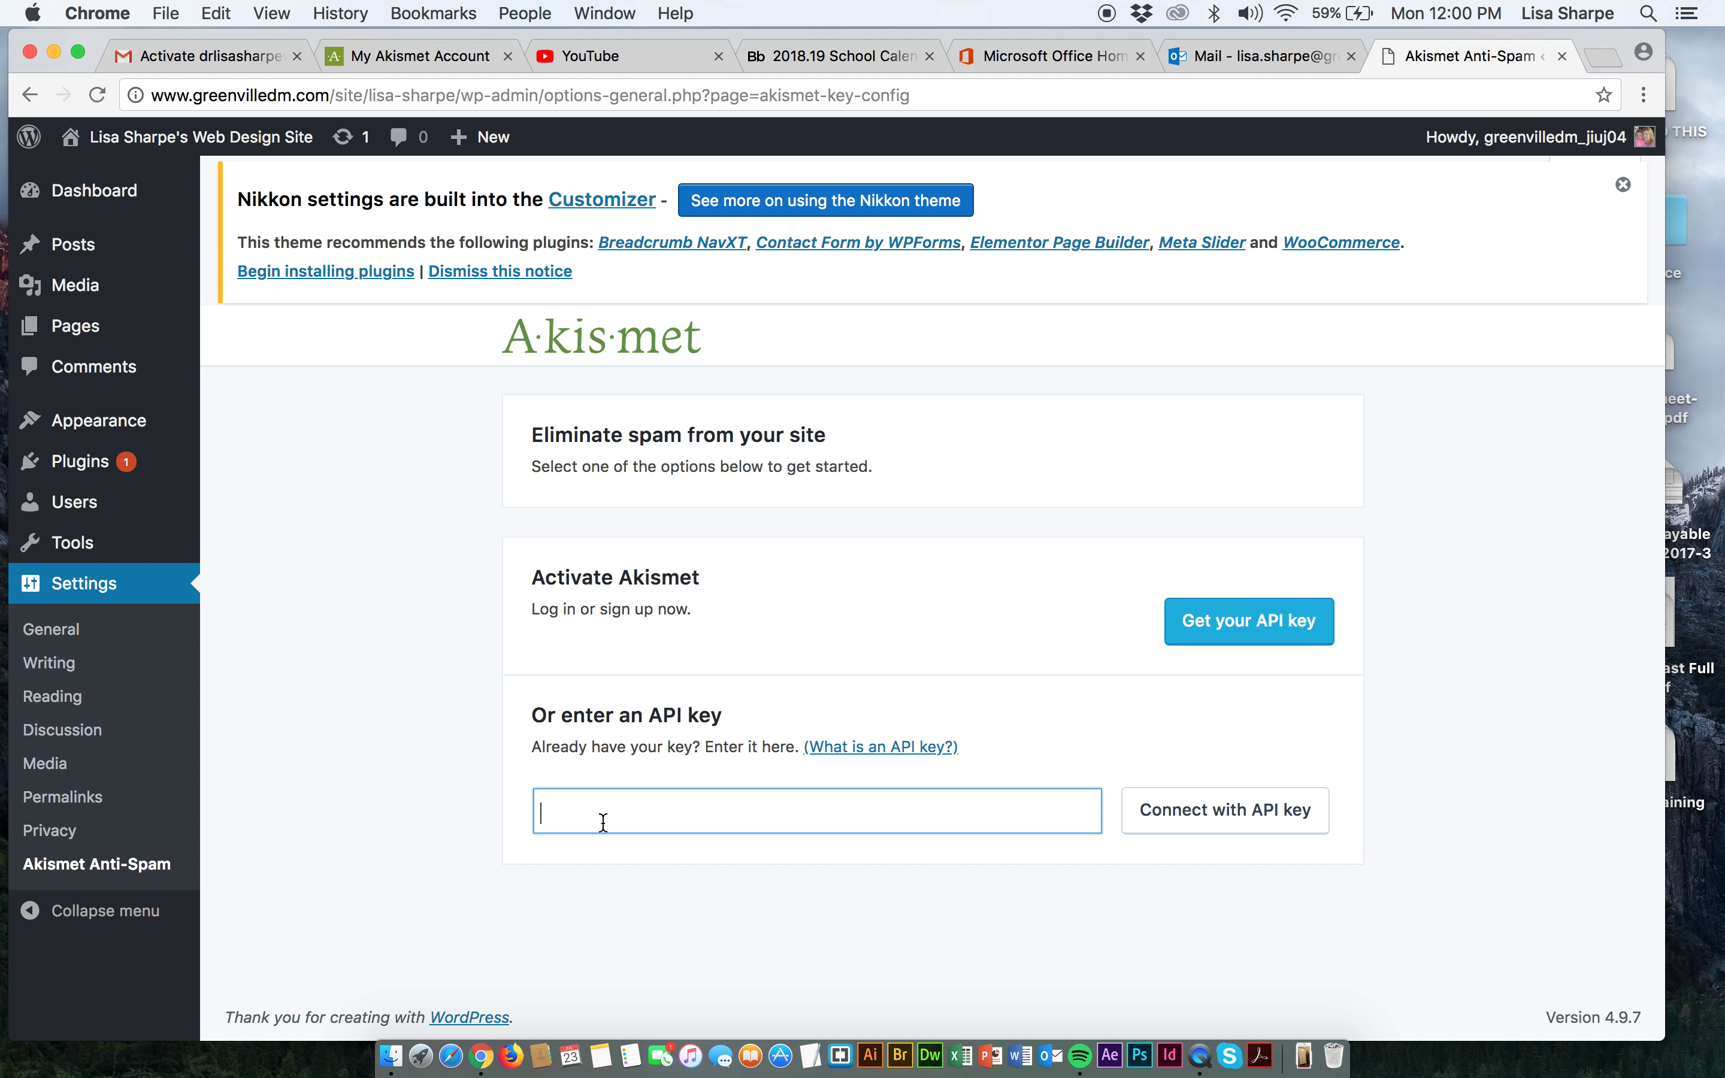
key("super+v")
left_click(1173, 816)
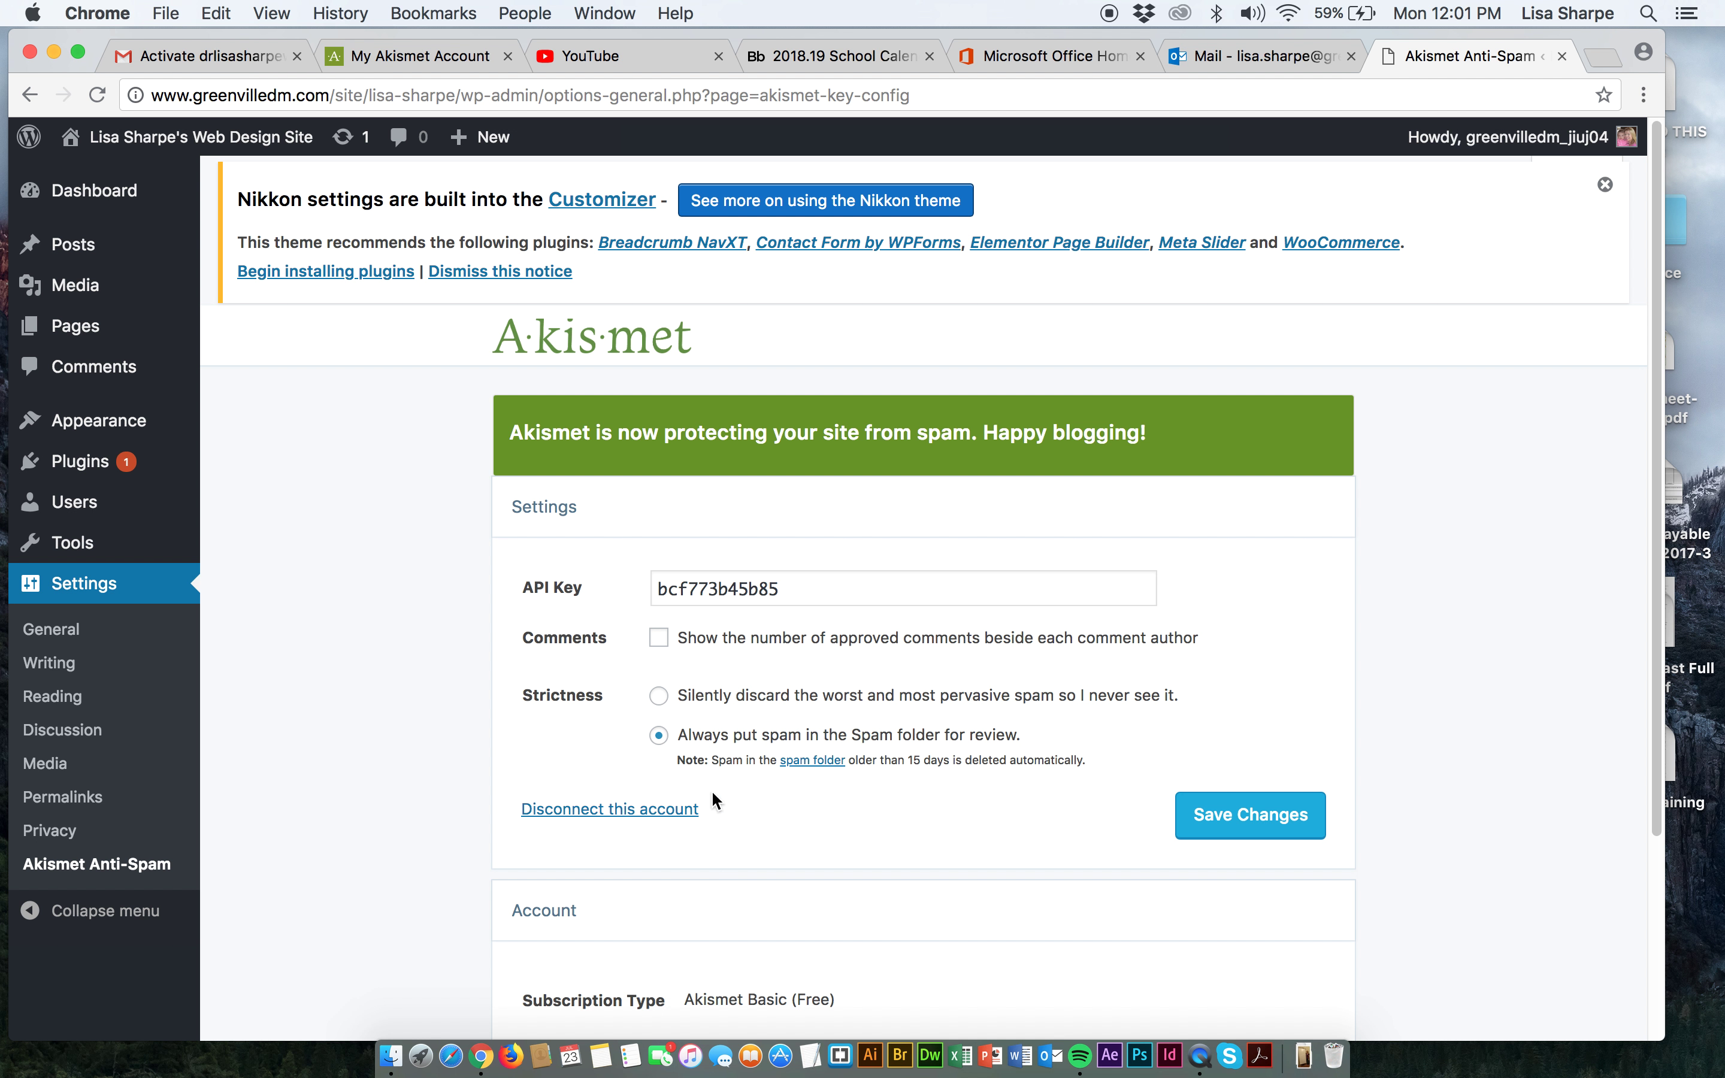
scroll(782, 797, "down", 3)
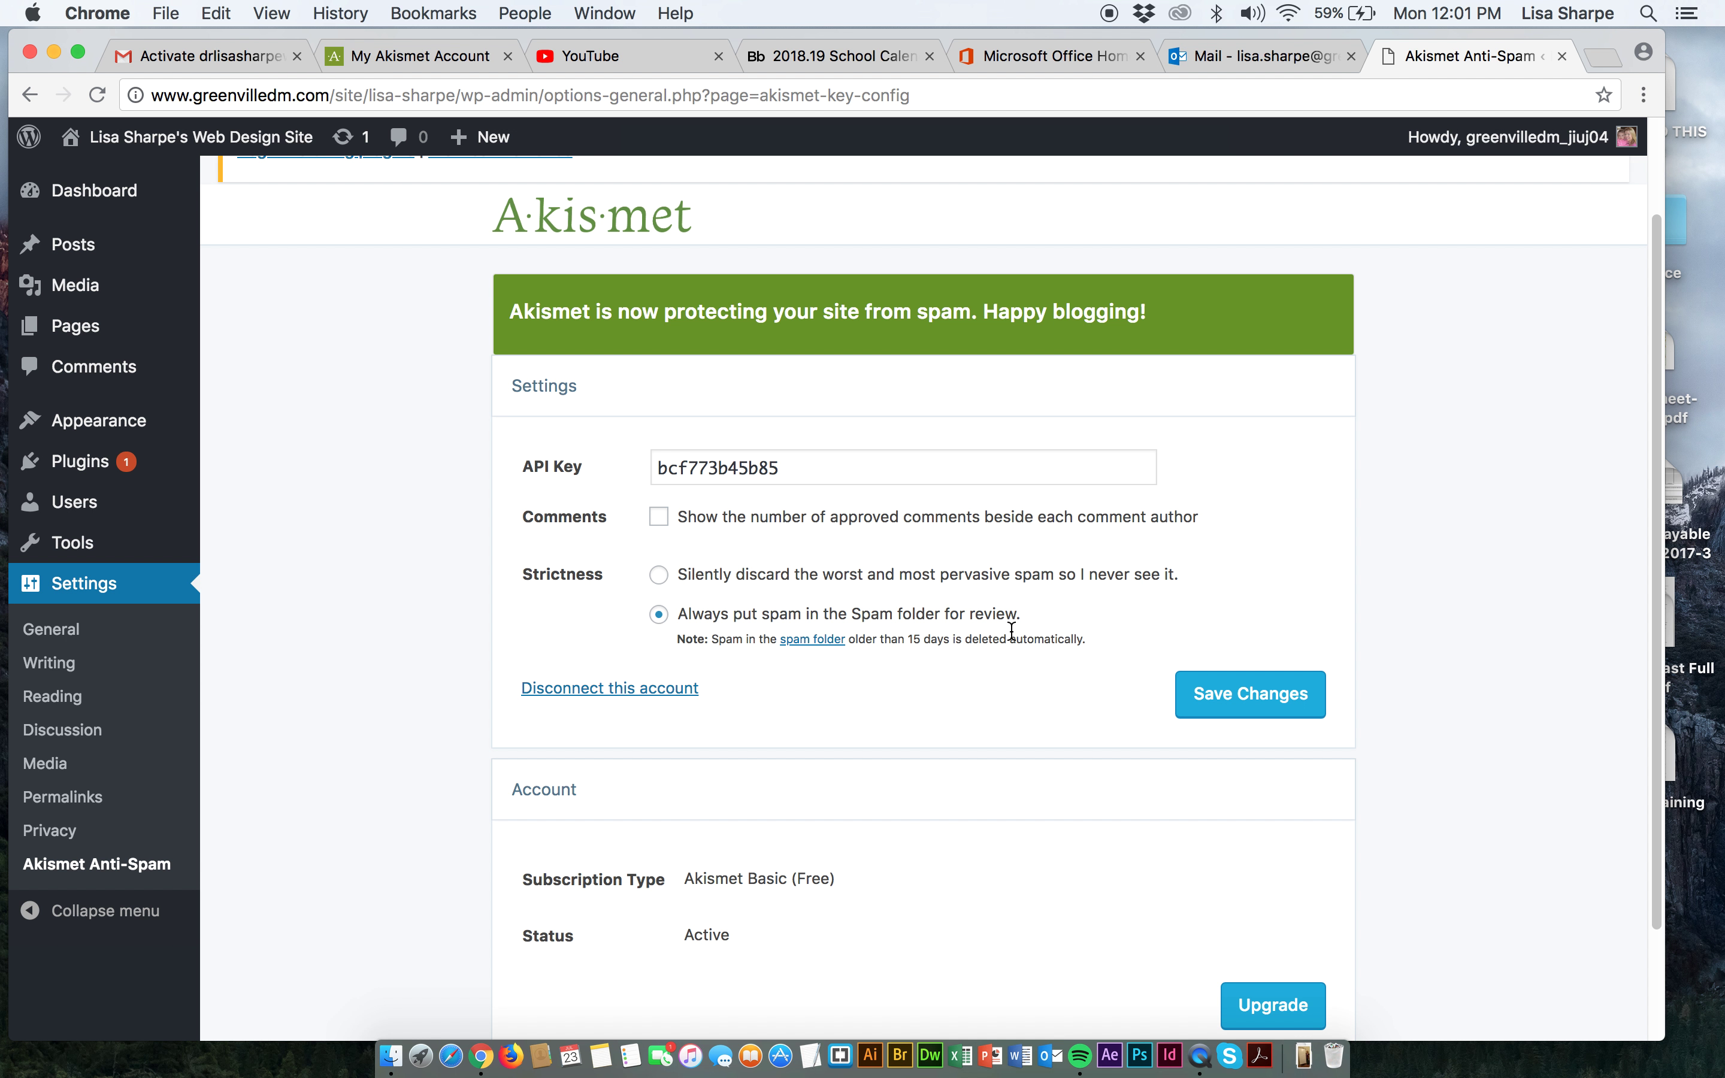
scroll(1011, 632, "up", 3)
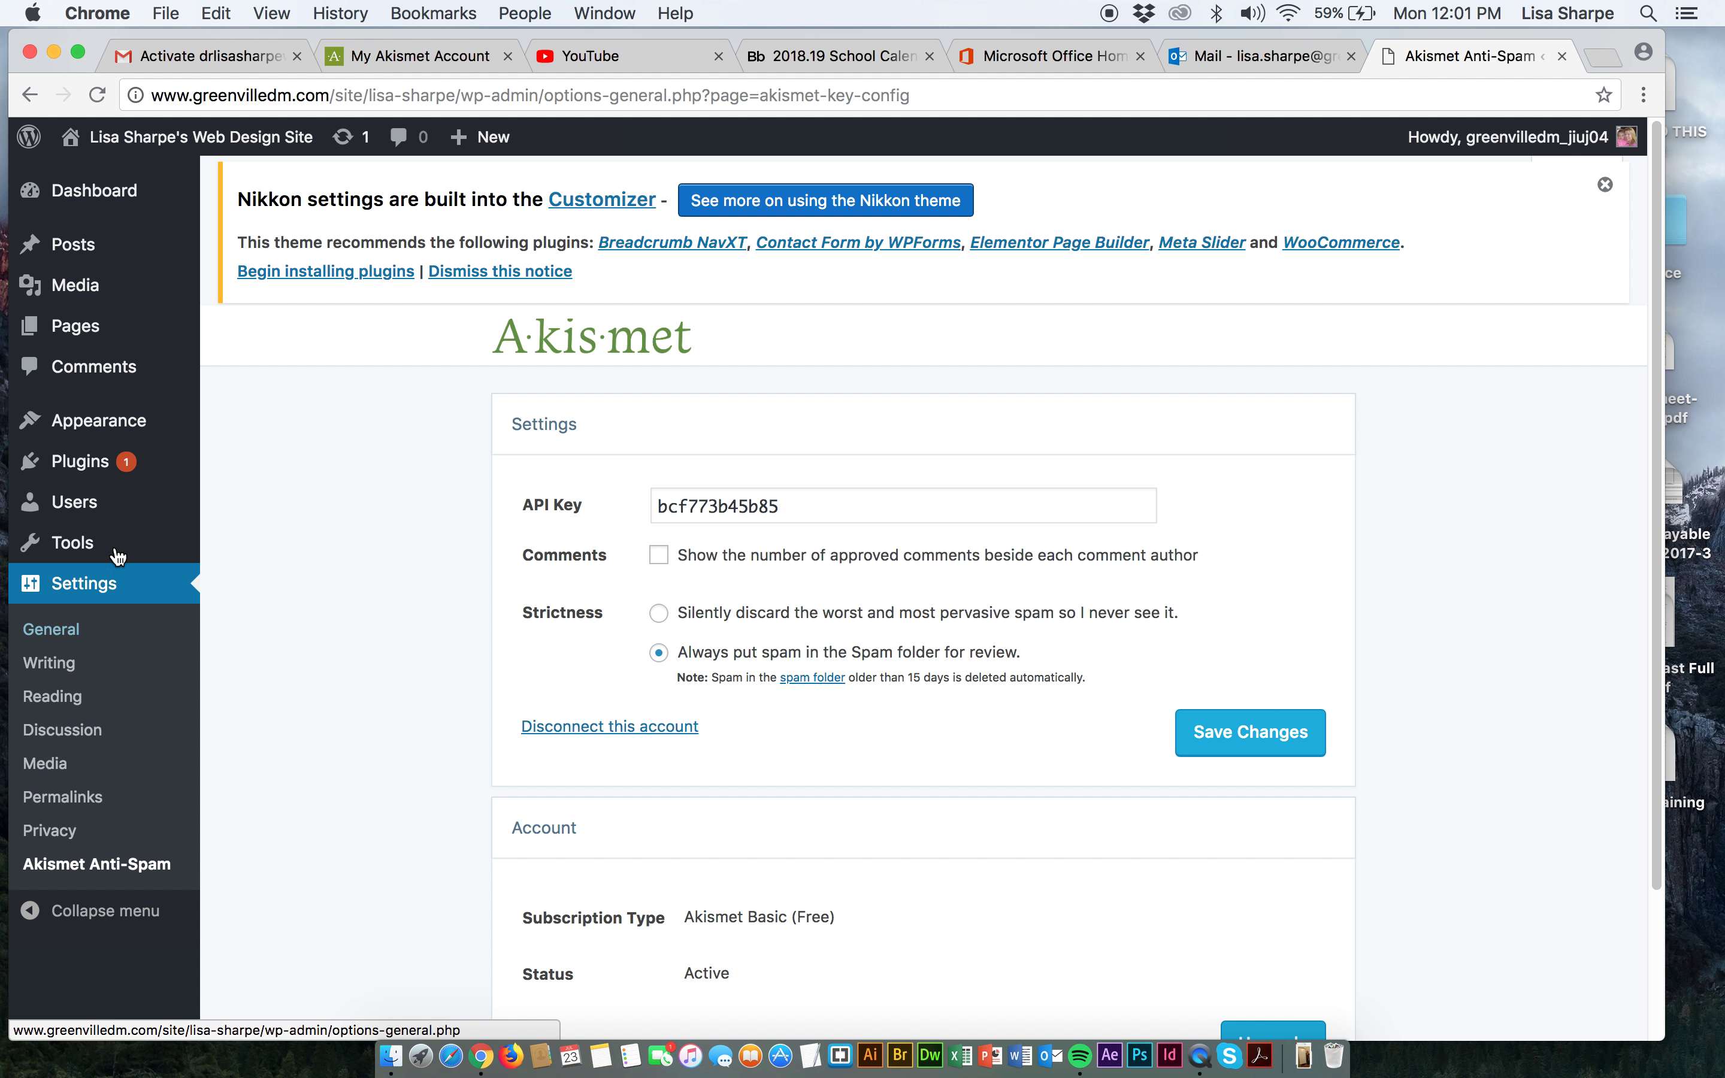
mouse_move(86, 461)
left_click(281, 450)
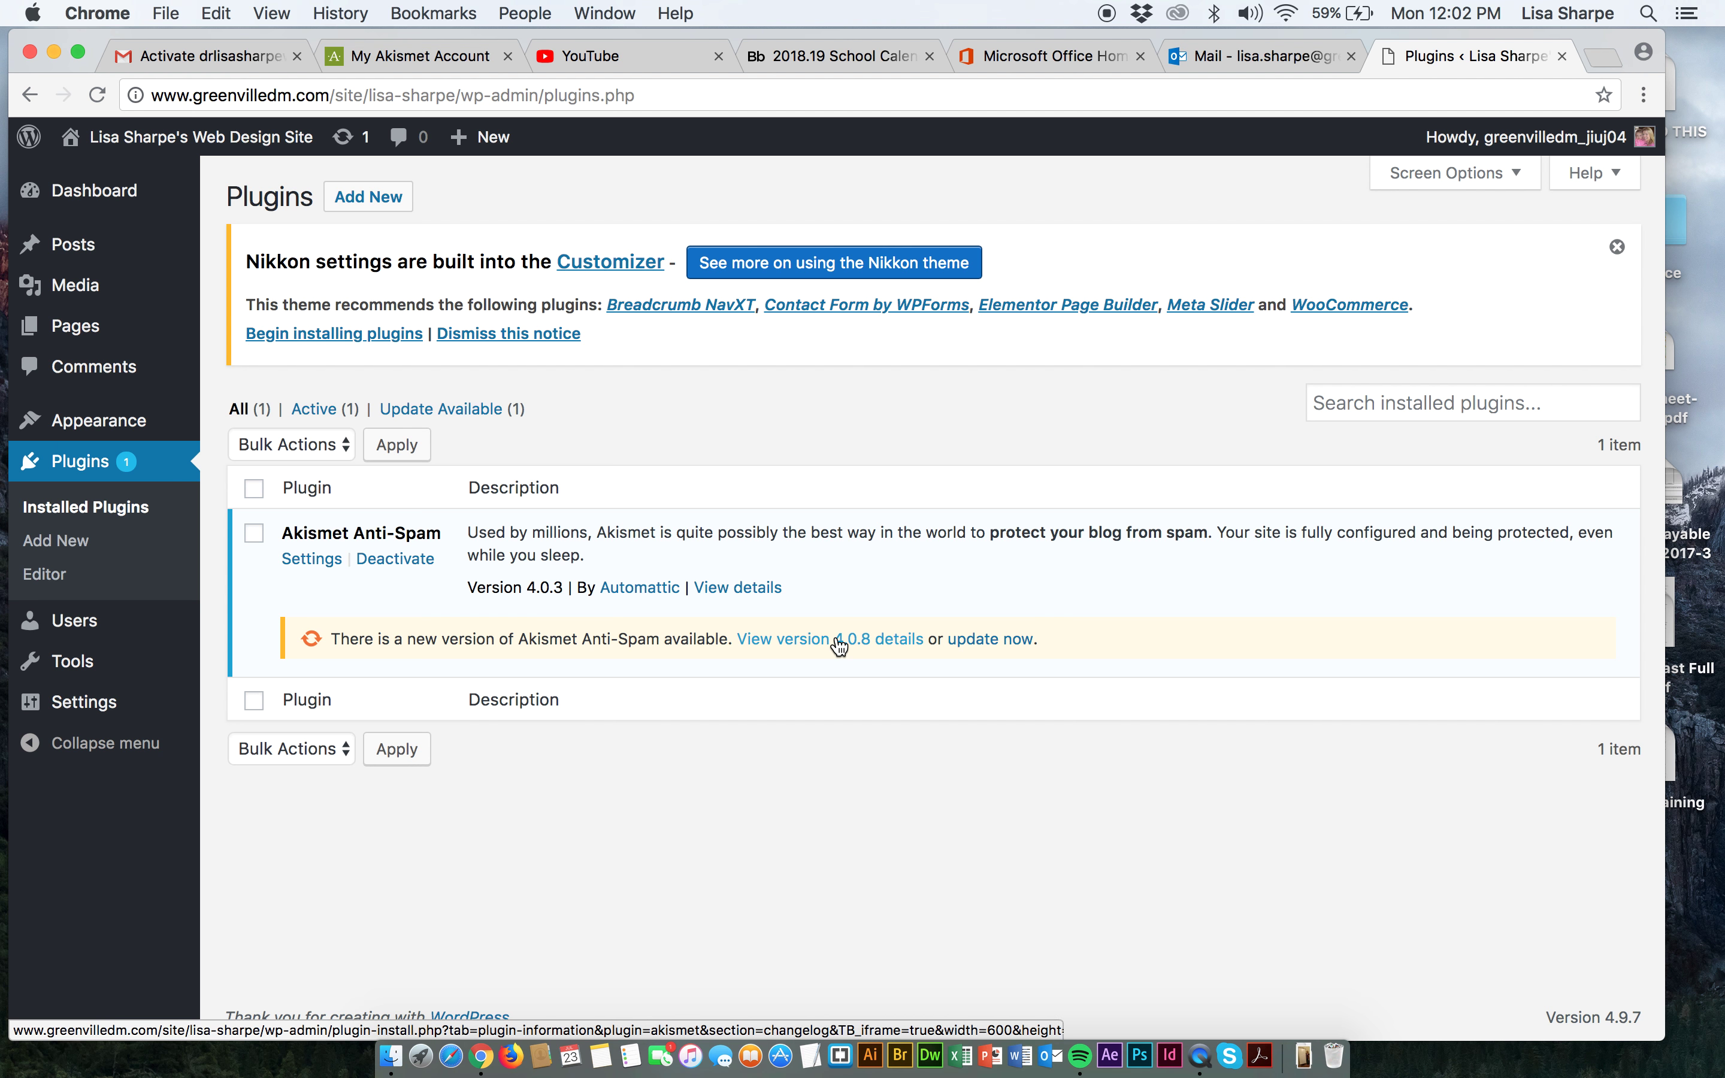
Update Akismet Anti-Spam to version 4.0.8, then go to Add Plugins.
left_click(984, 639)
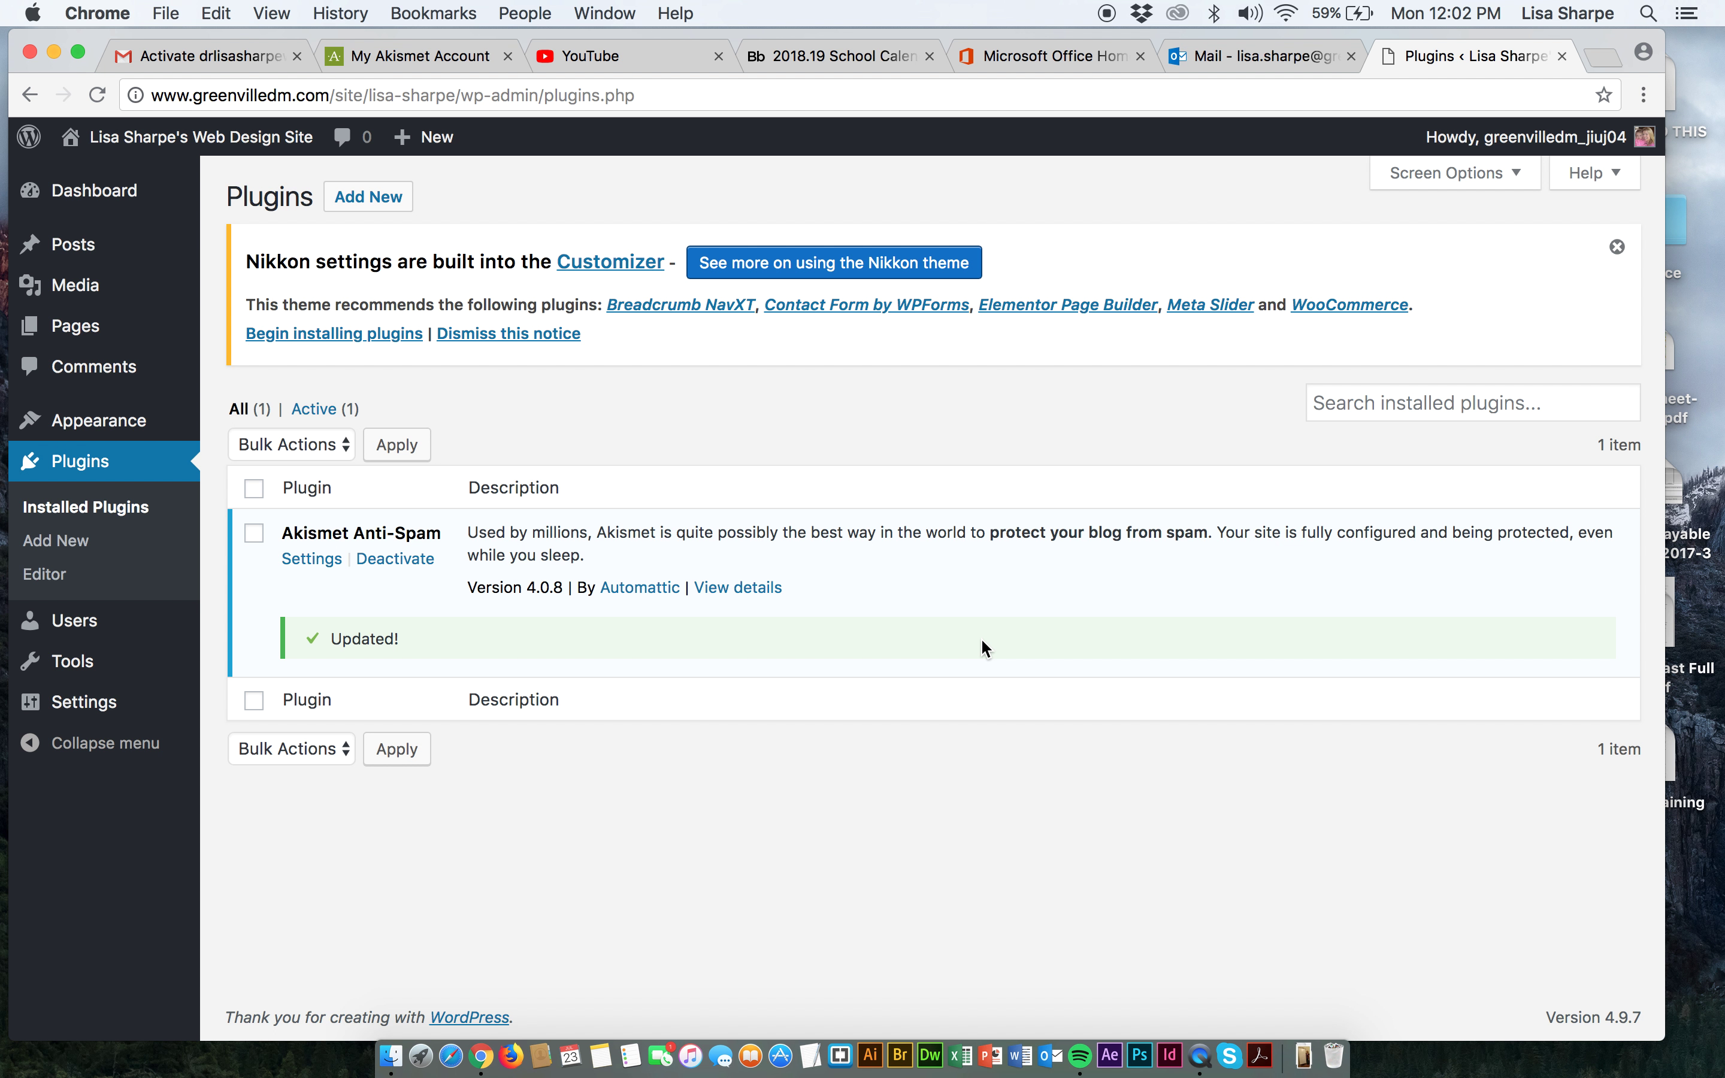
left_click(74, 543)
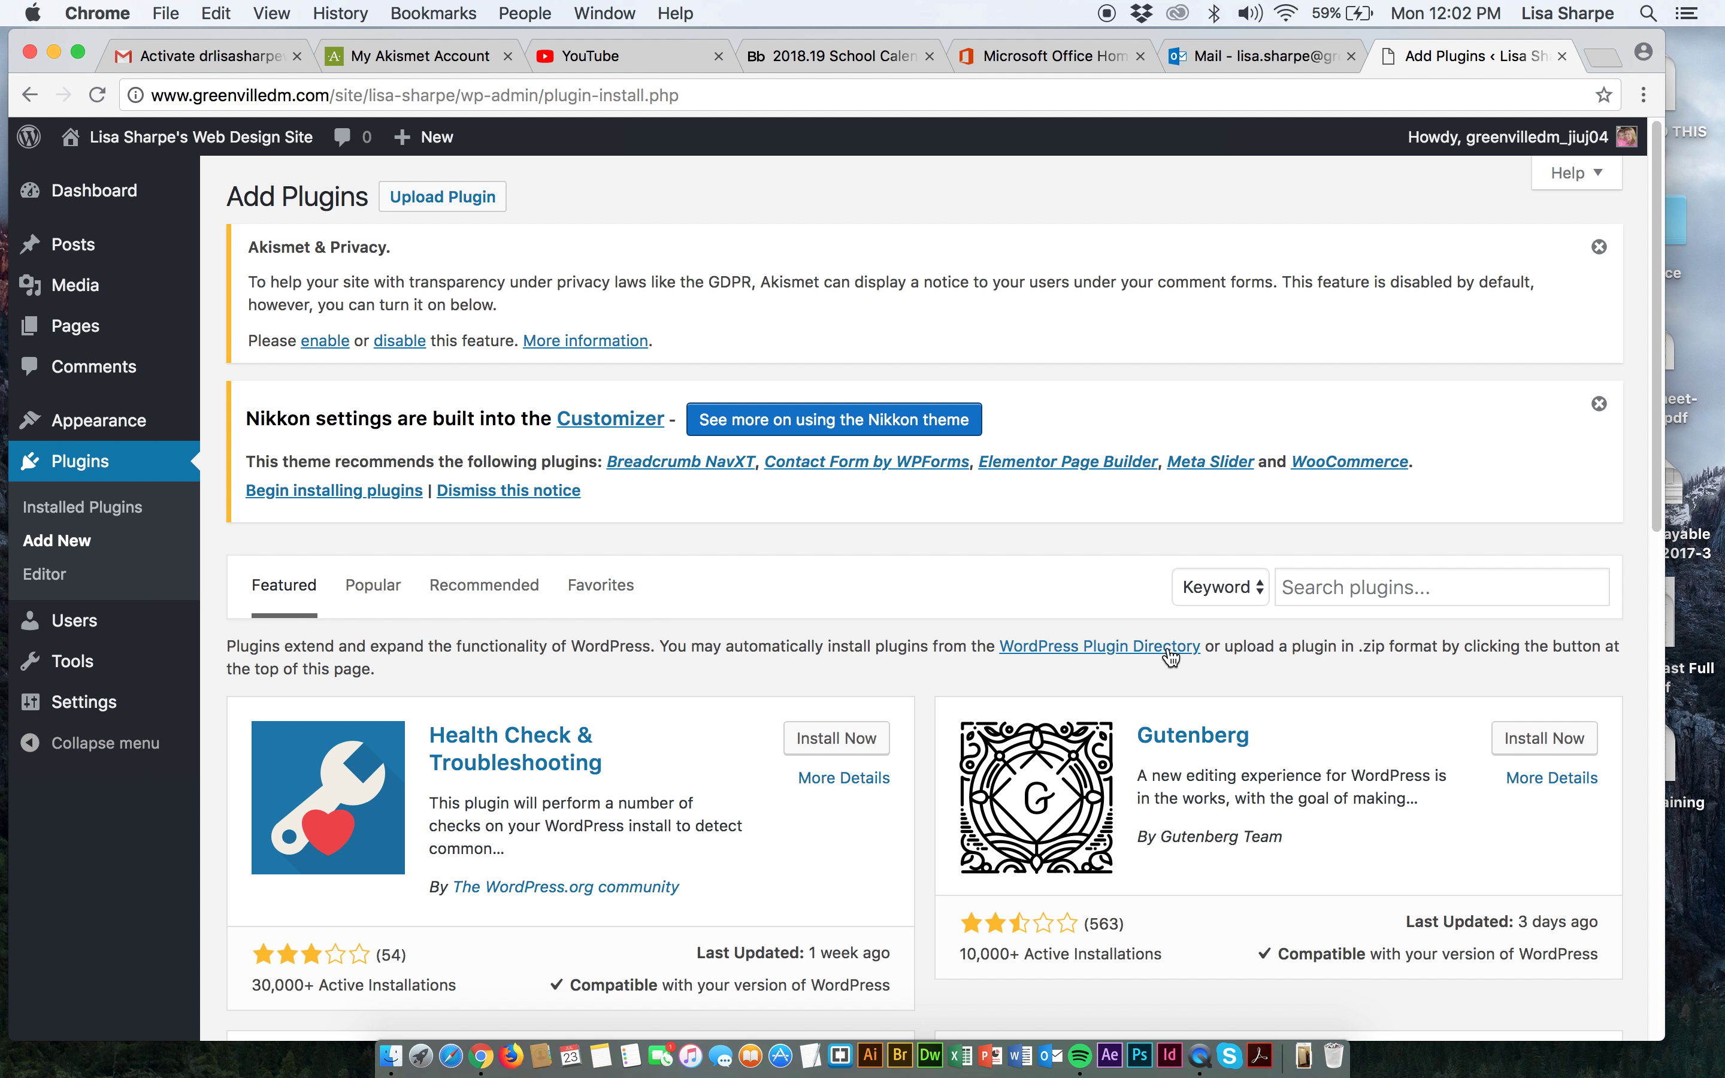
Search the plugin directory for 'SEO'.
left_click(1331, 593)
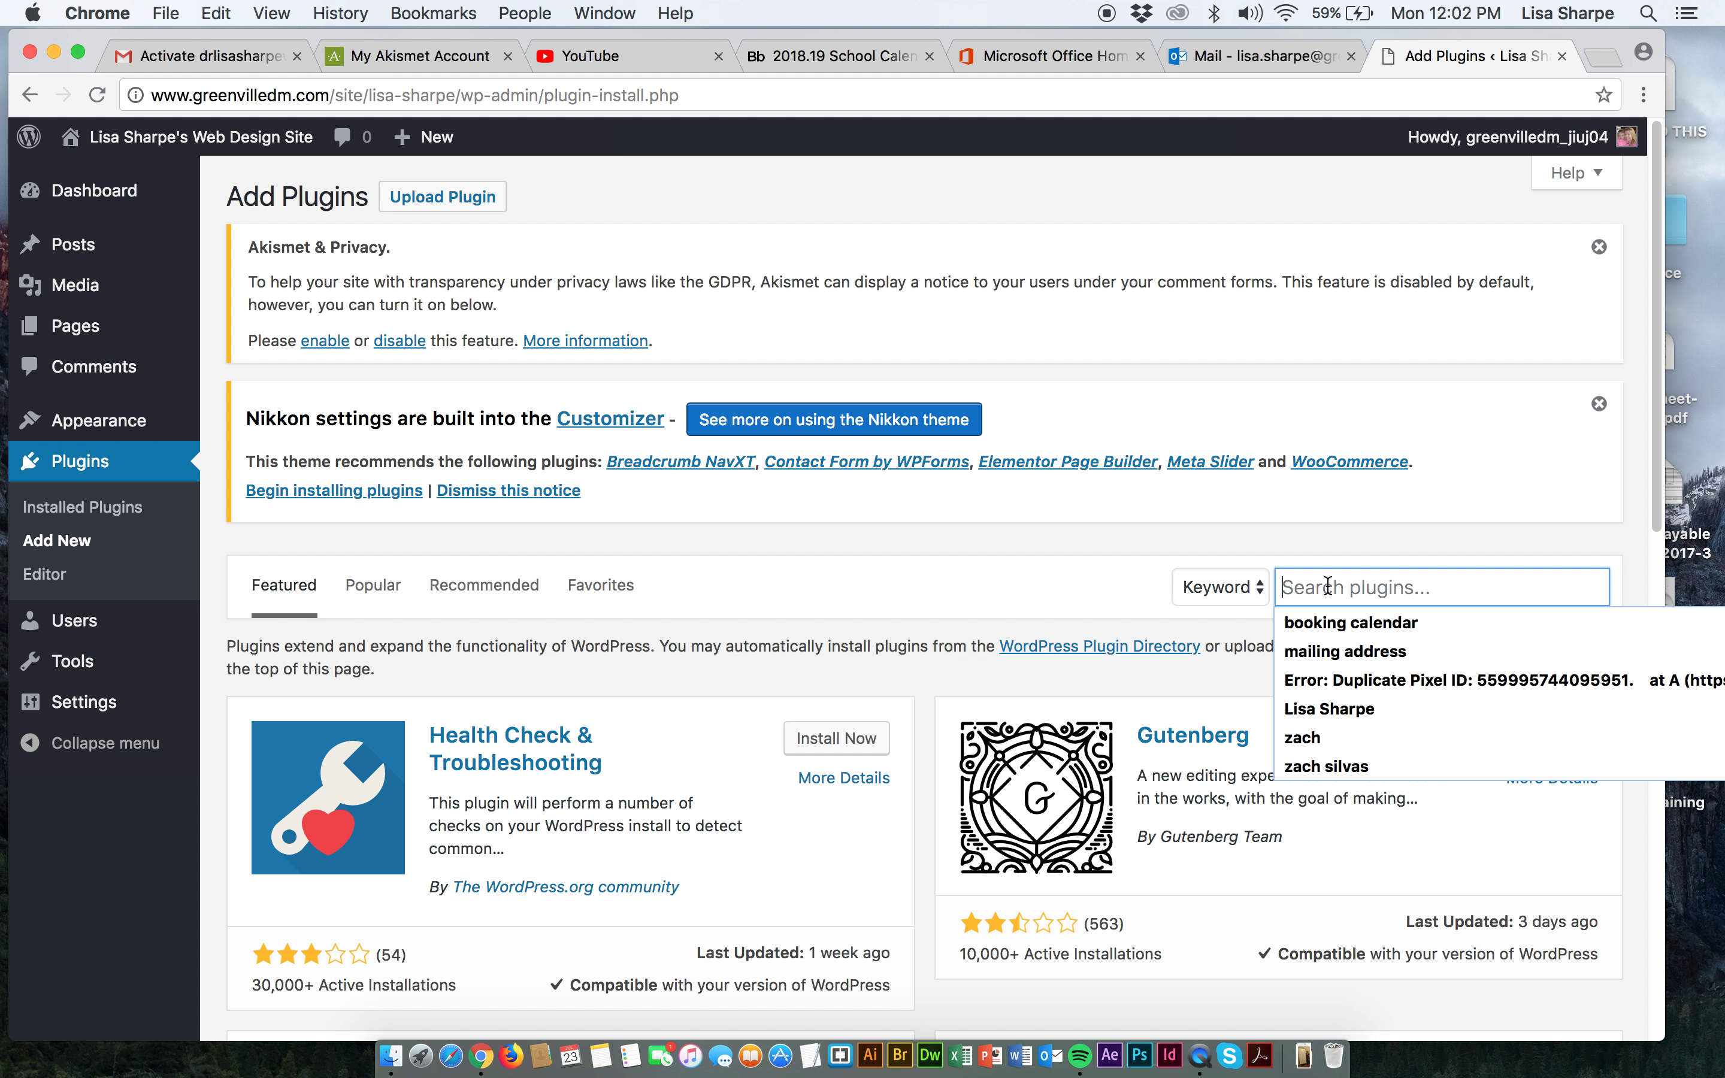
type("SEO")
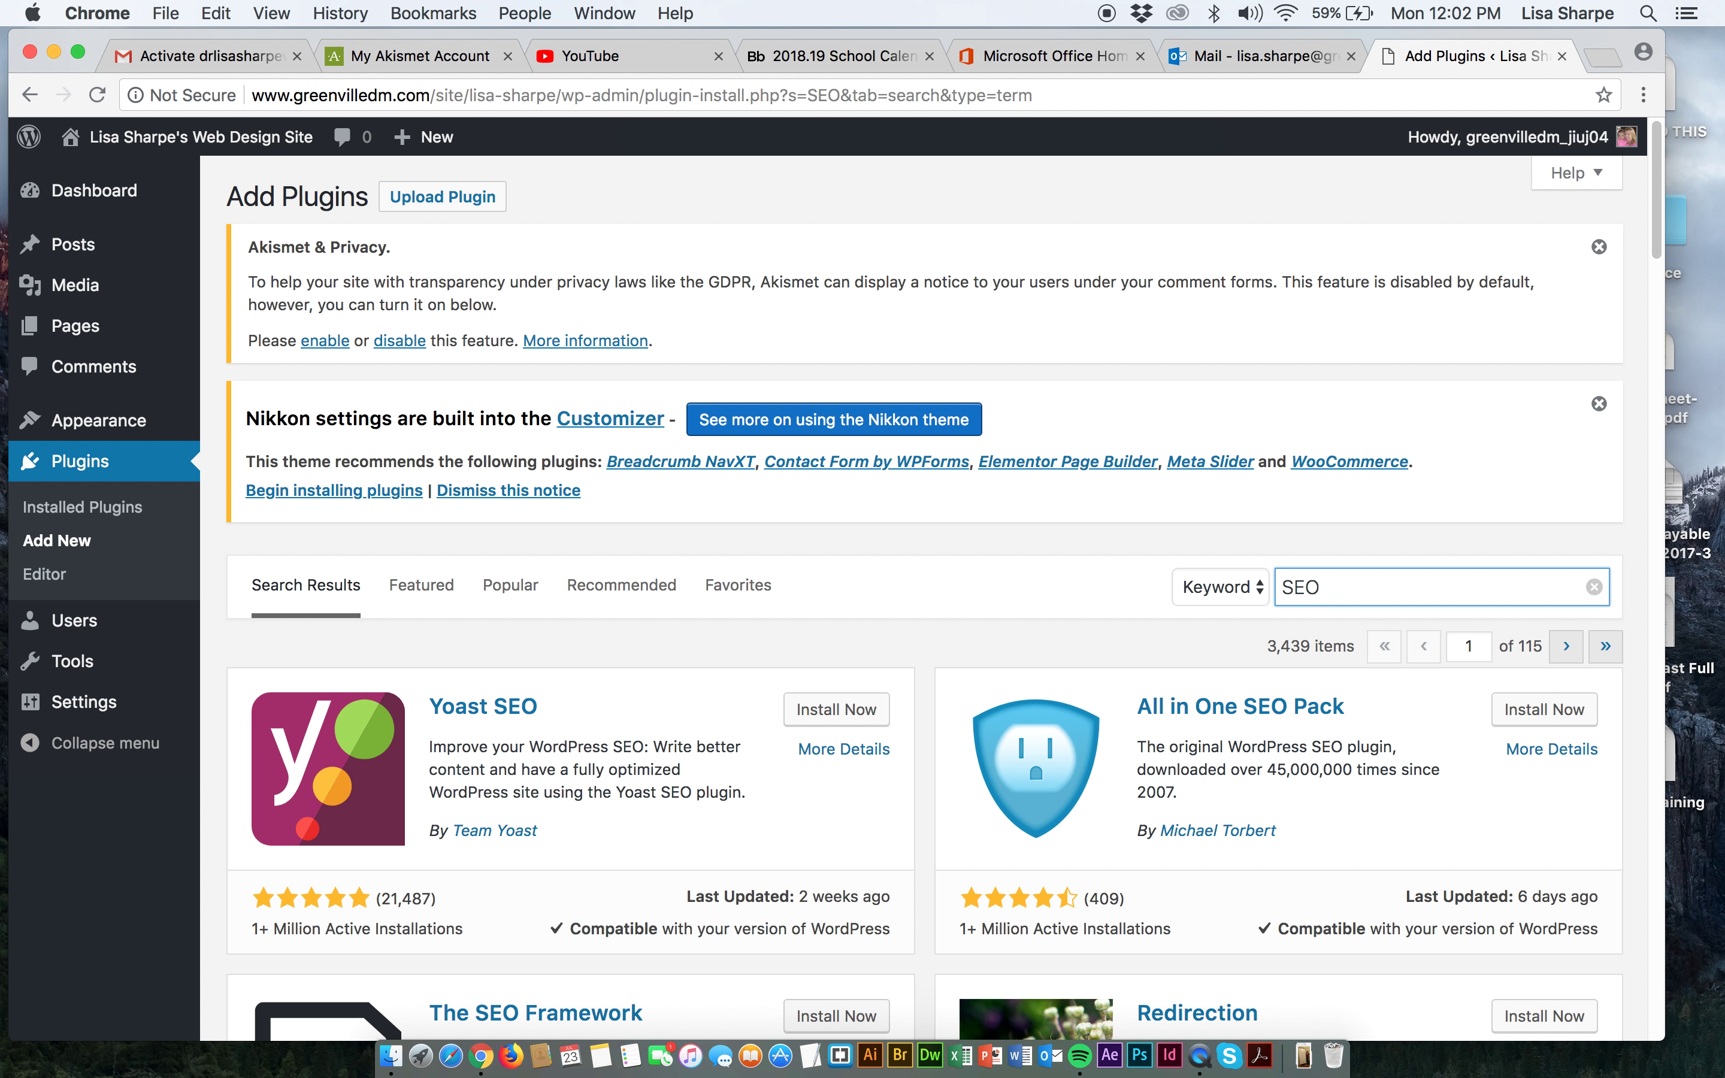
scroll(843, 793, "down", 3)
scroll(845, 796, "down", 3)
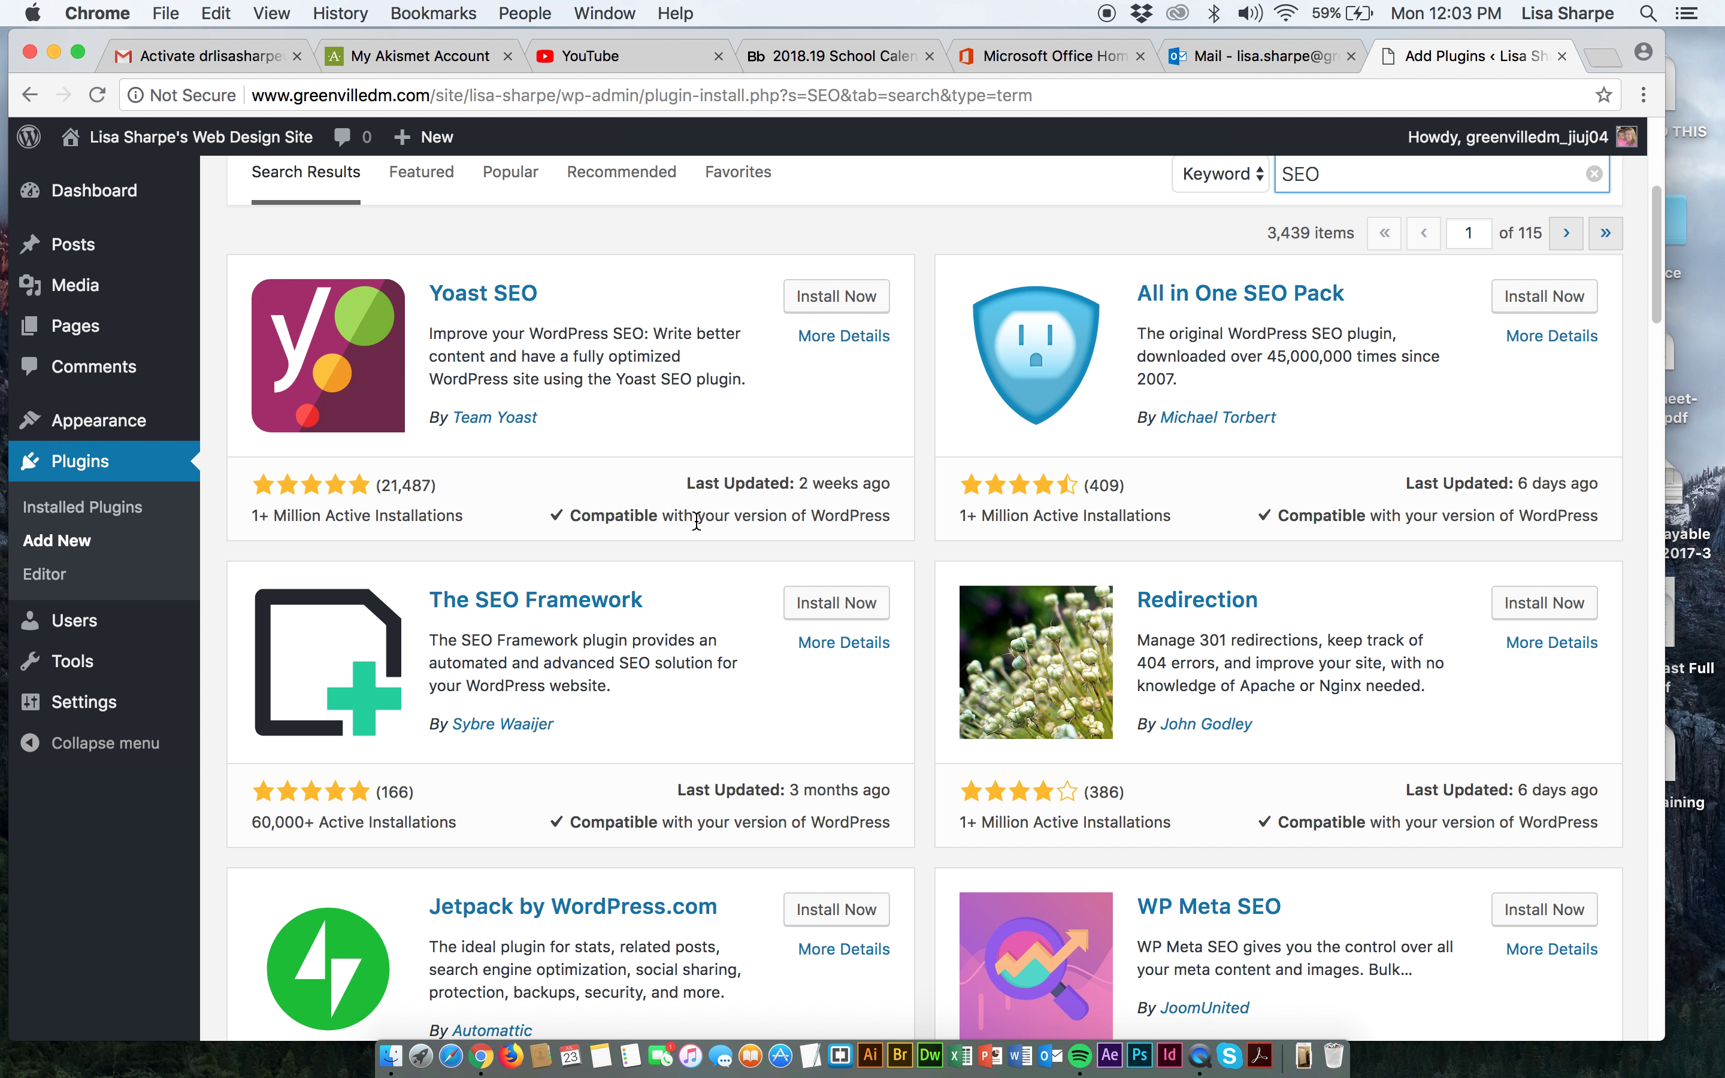
scroll(720, 593, "down", 1)
scroll(718, 588, "down", 5)
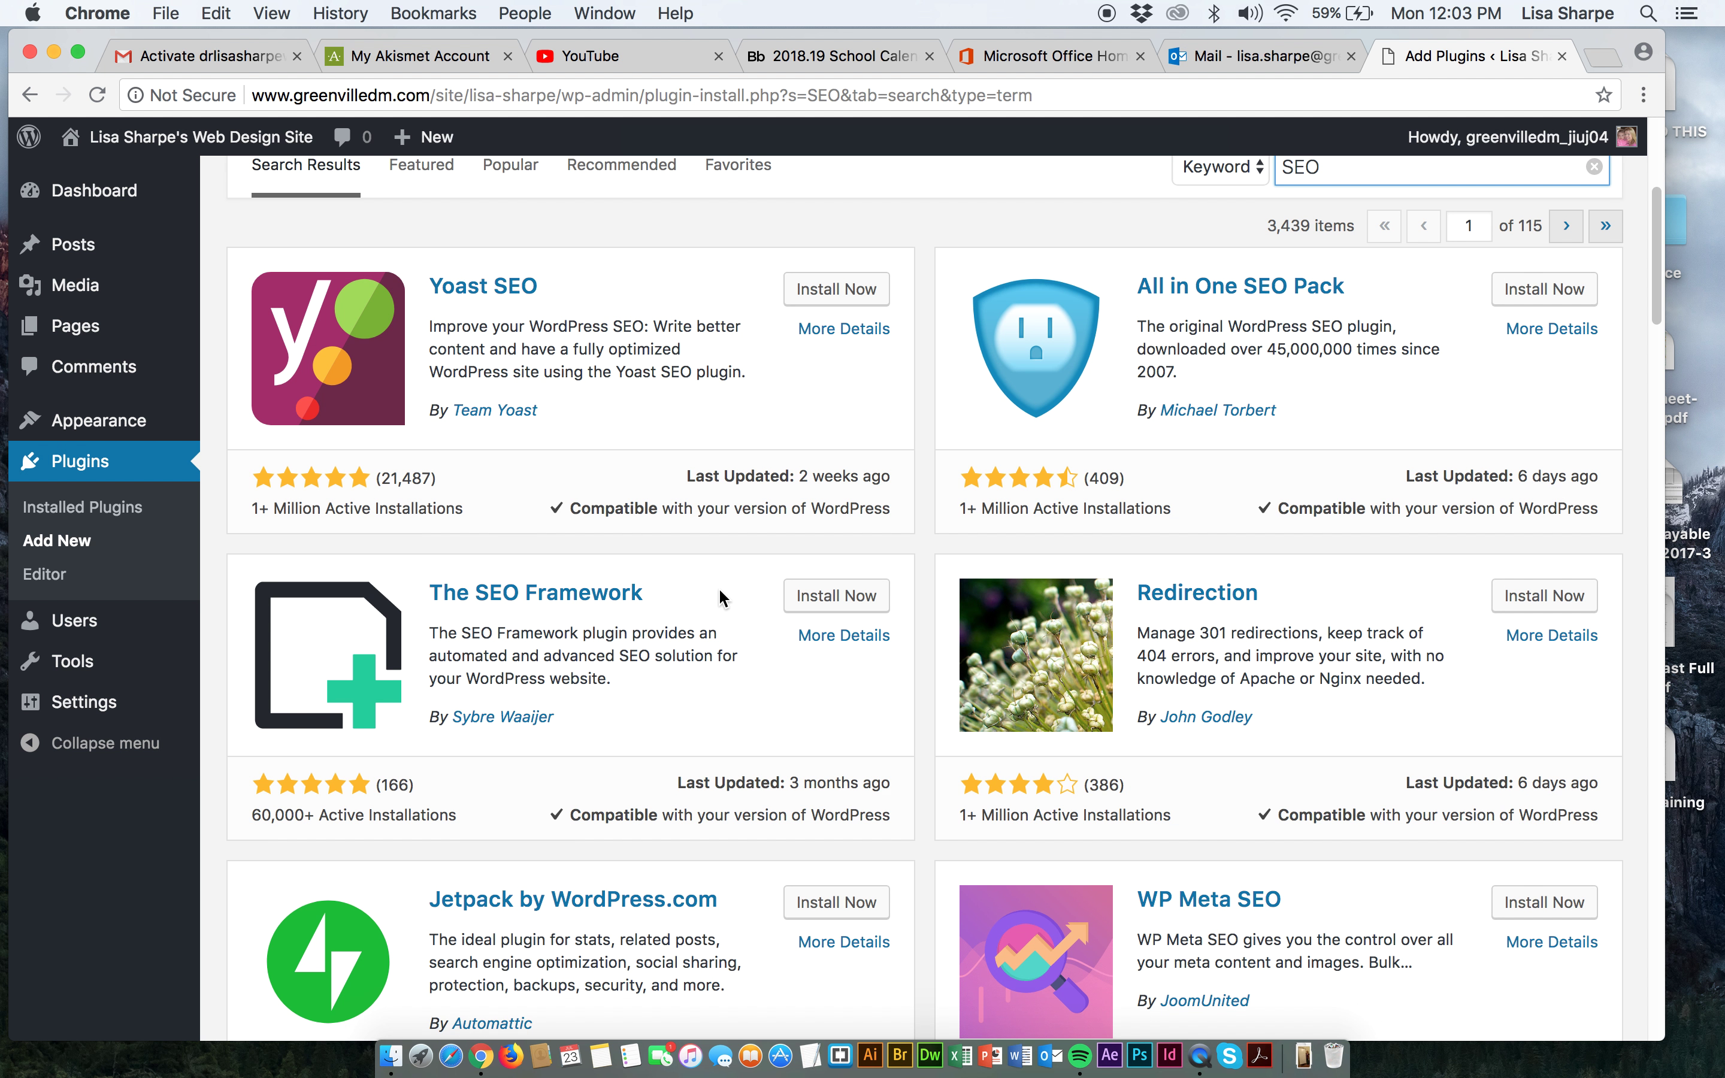
scroll(720, 590, "down", 5)
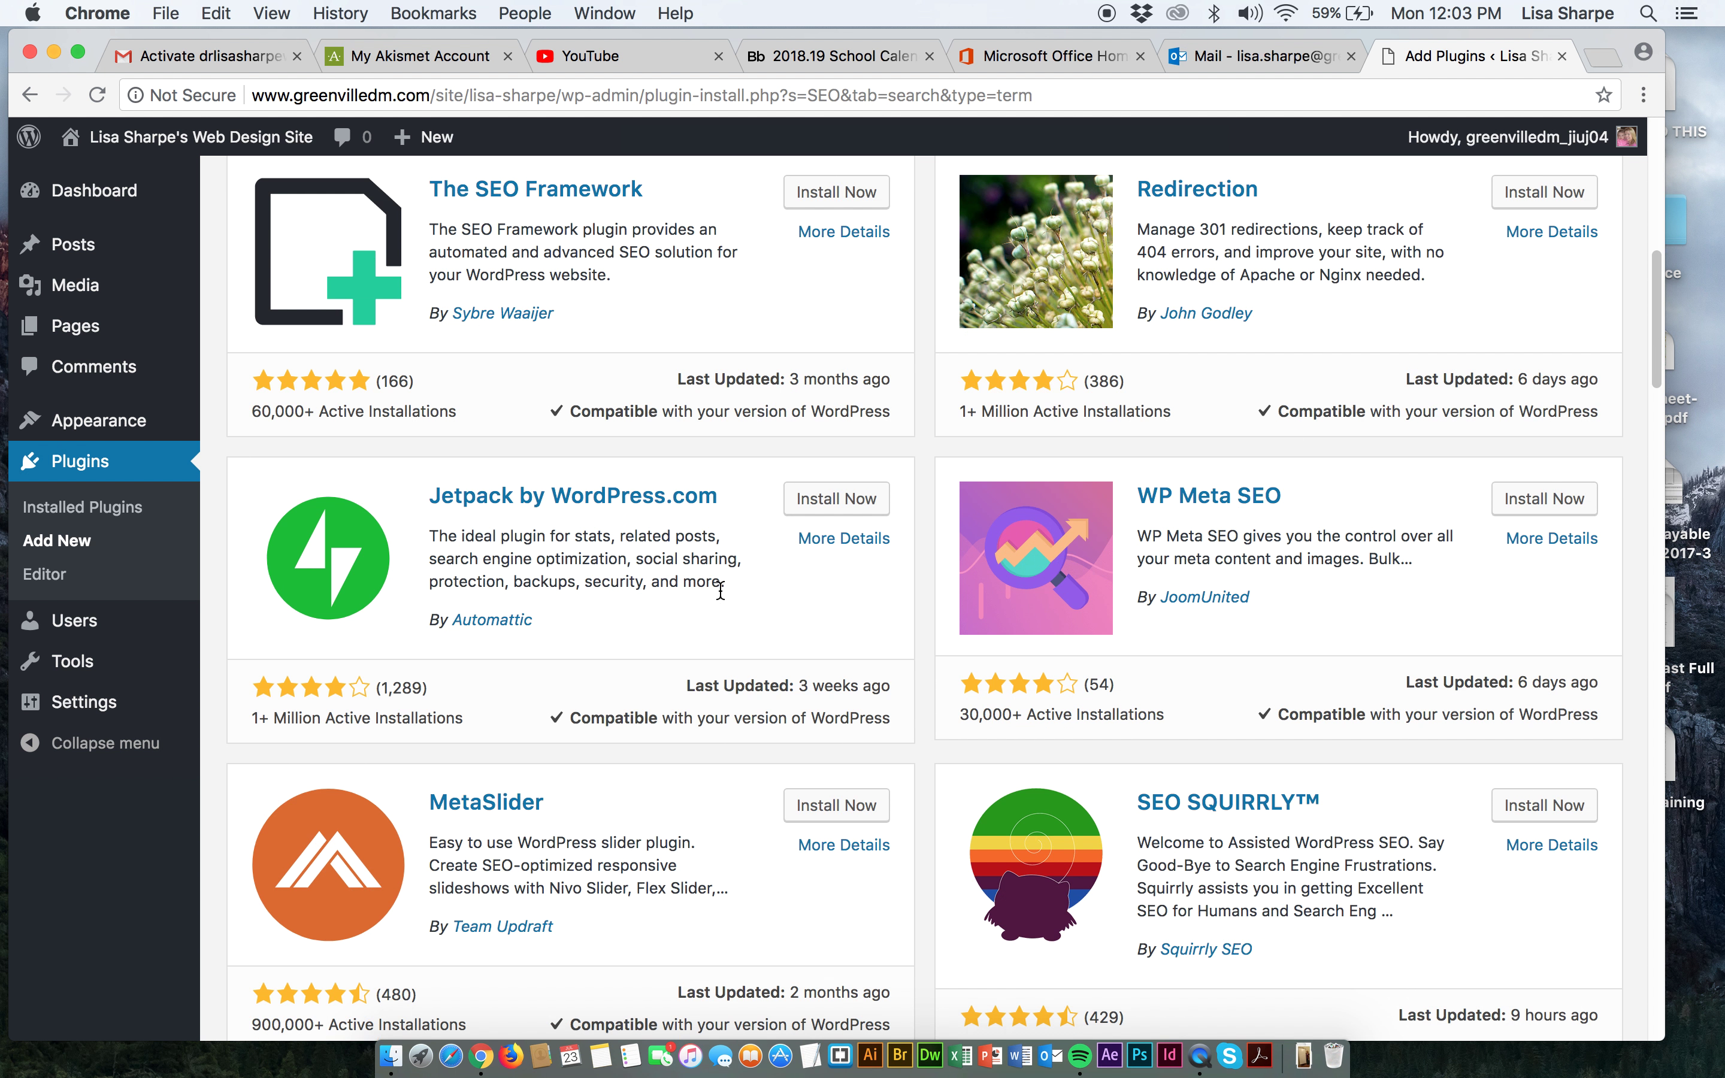
scroll(720, 588, "down", 1)
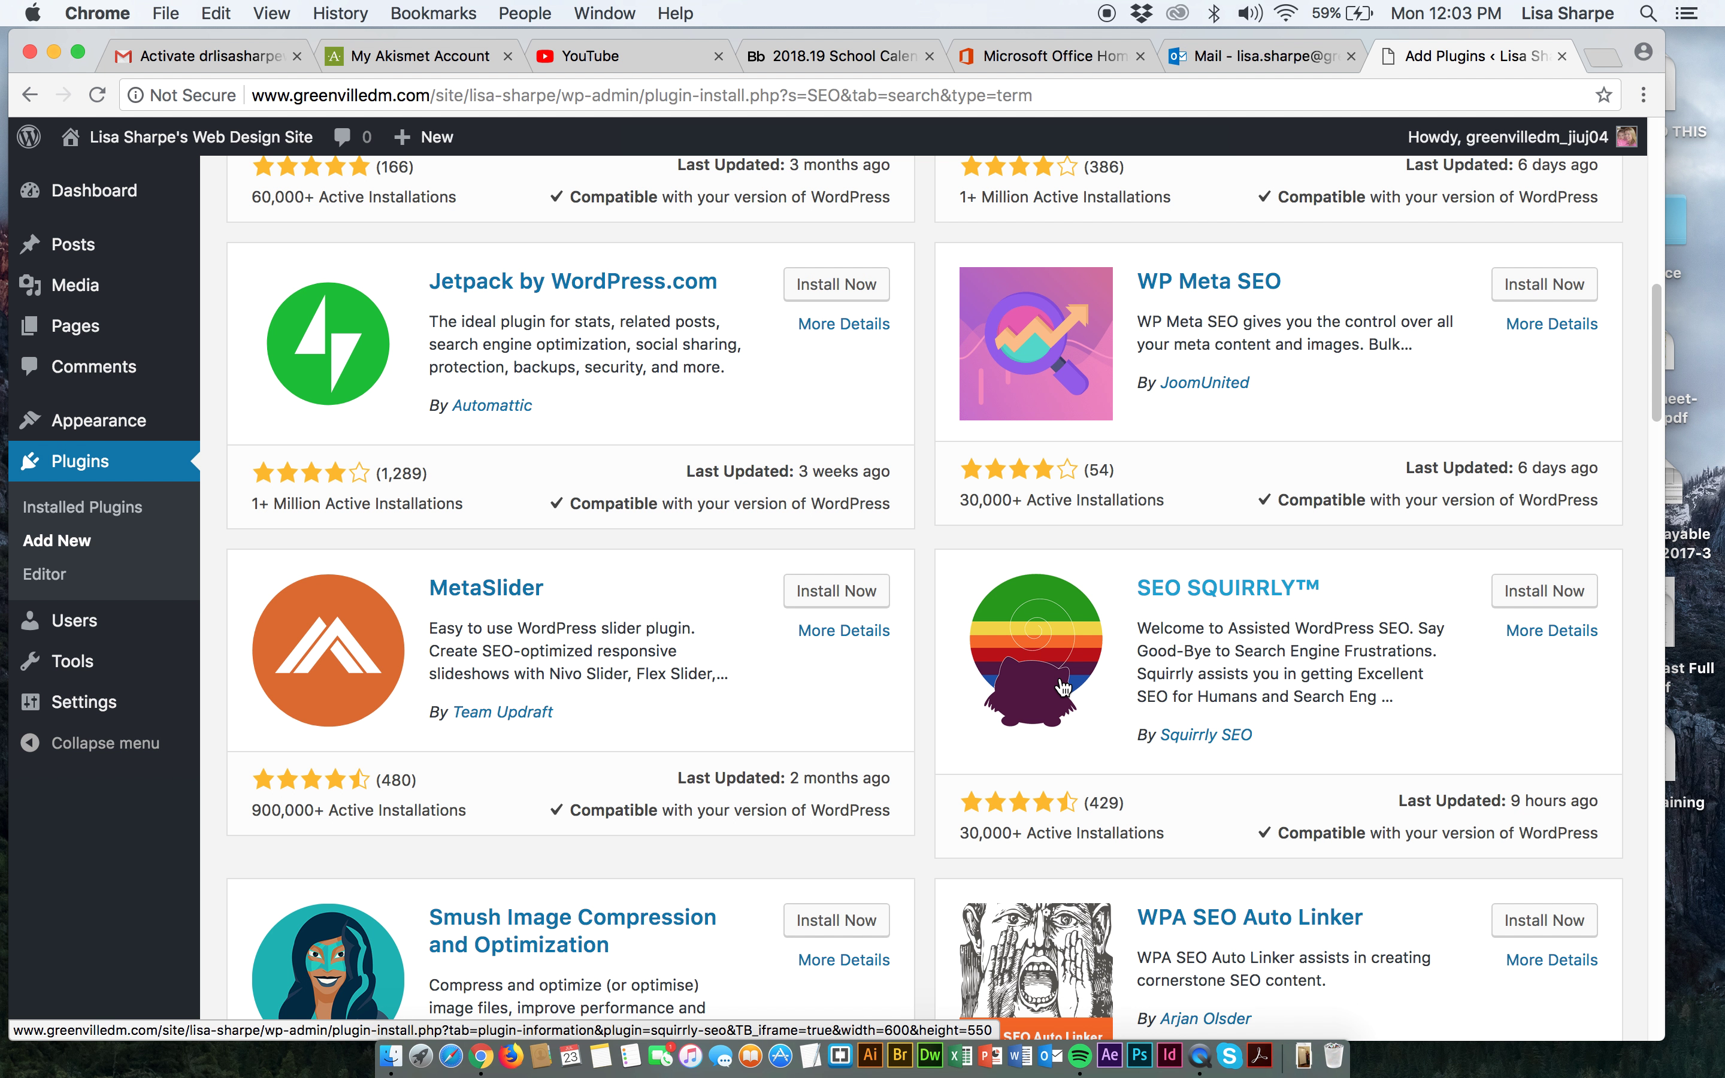
scroll(855, 674, "down", 5)
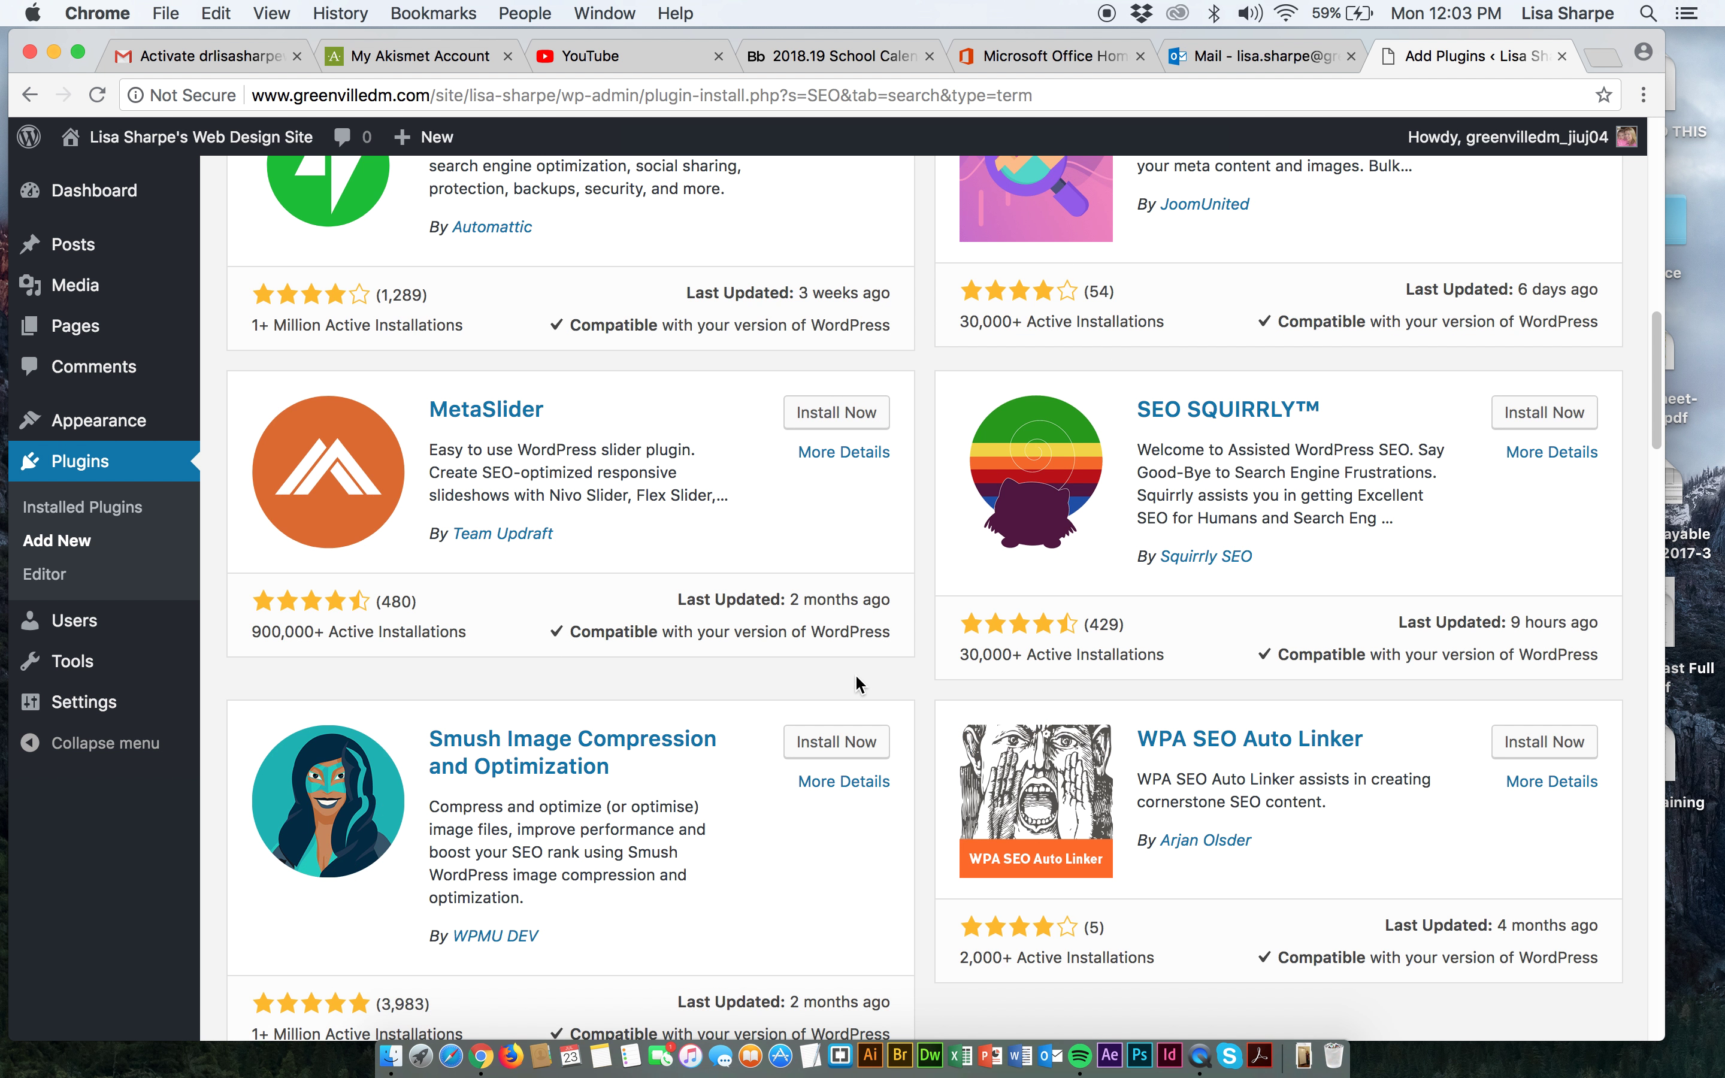
scroll(854, 674, "down", 1)
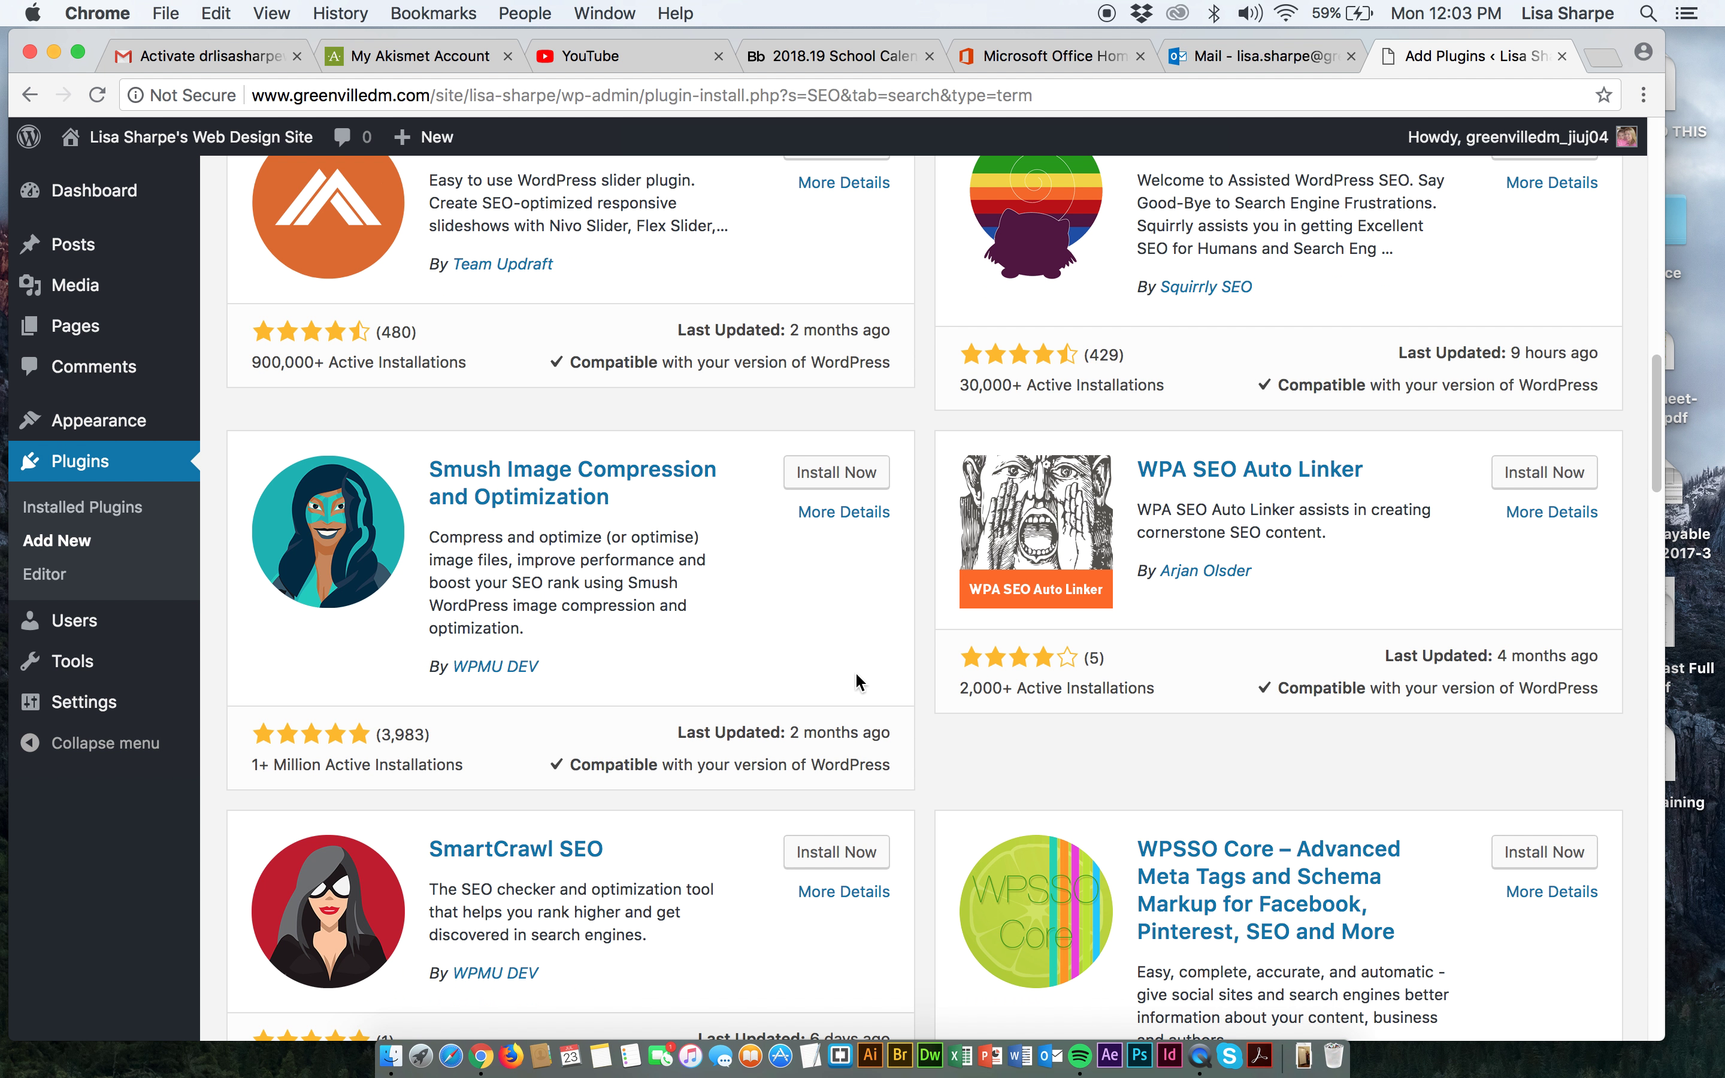
scroll(1033, 677, "down", 3)
scroll(1053, 691, "down", 1)
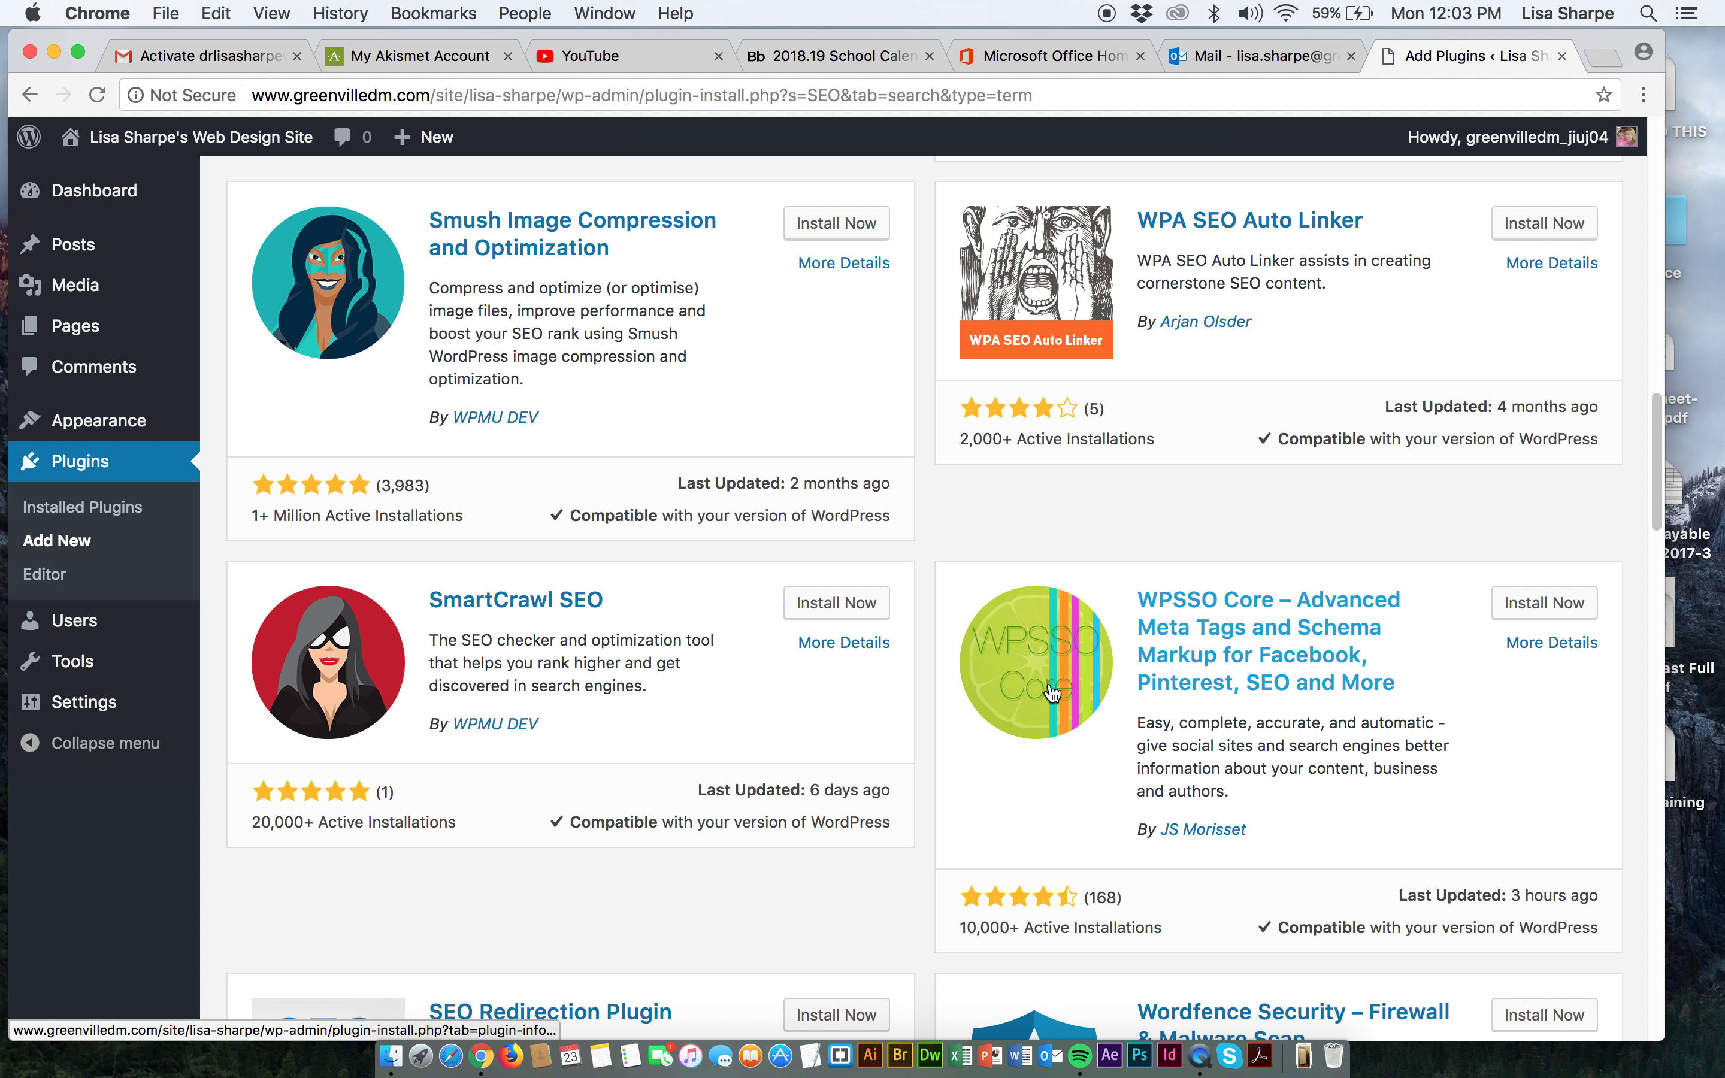
scroll(844, 891, "down", 6)
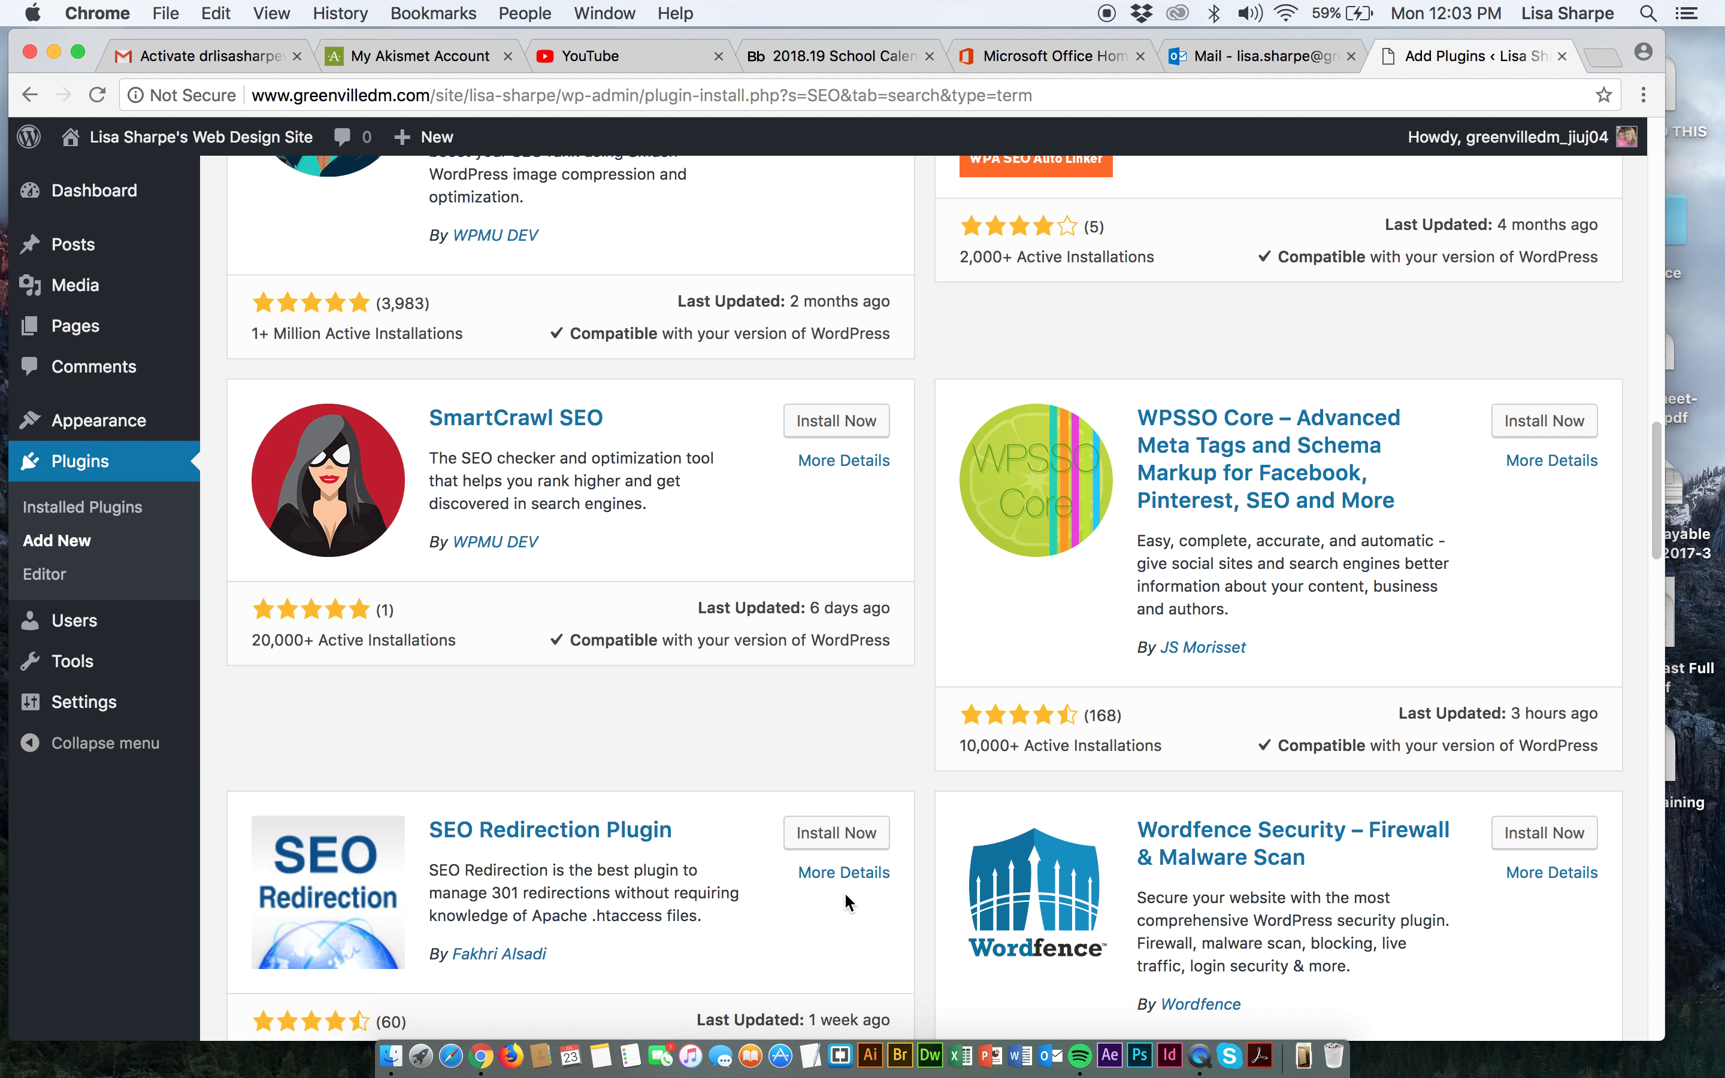
scroll(843, 891, "down", 5)
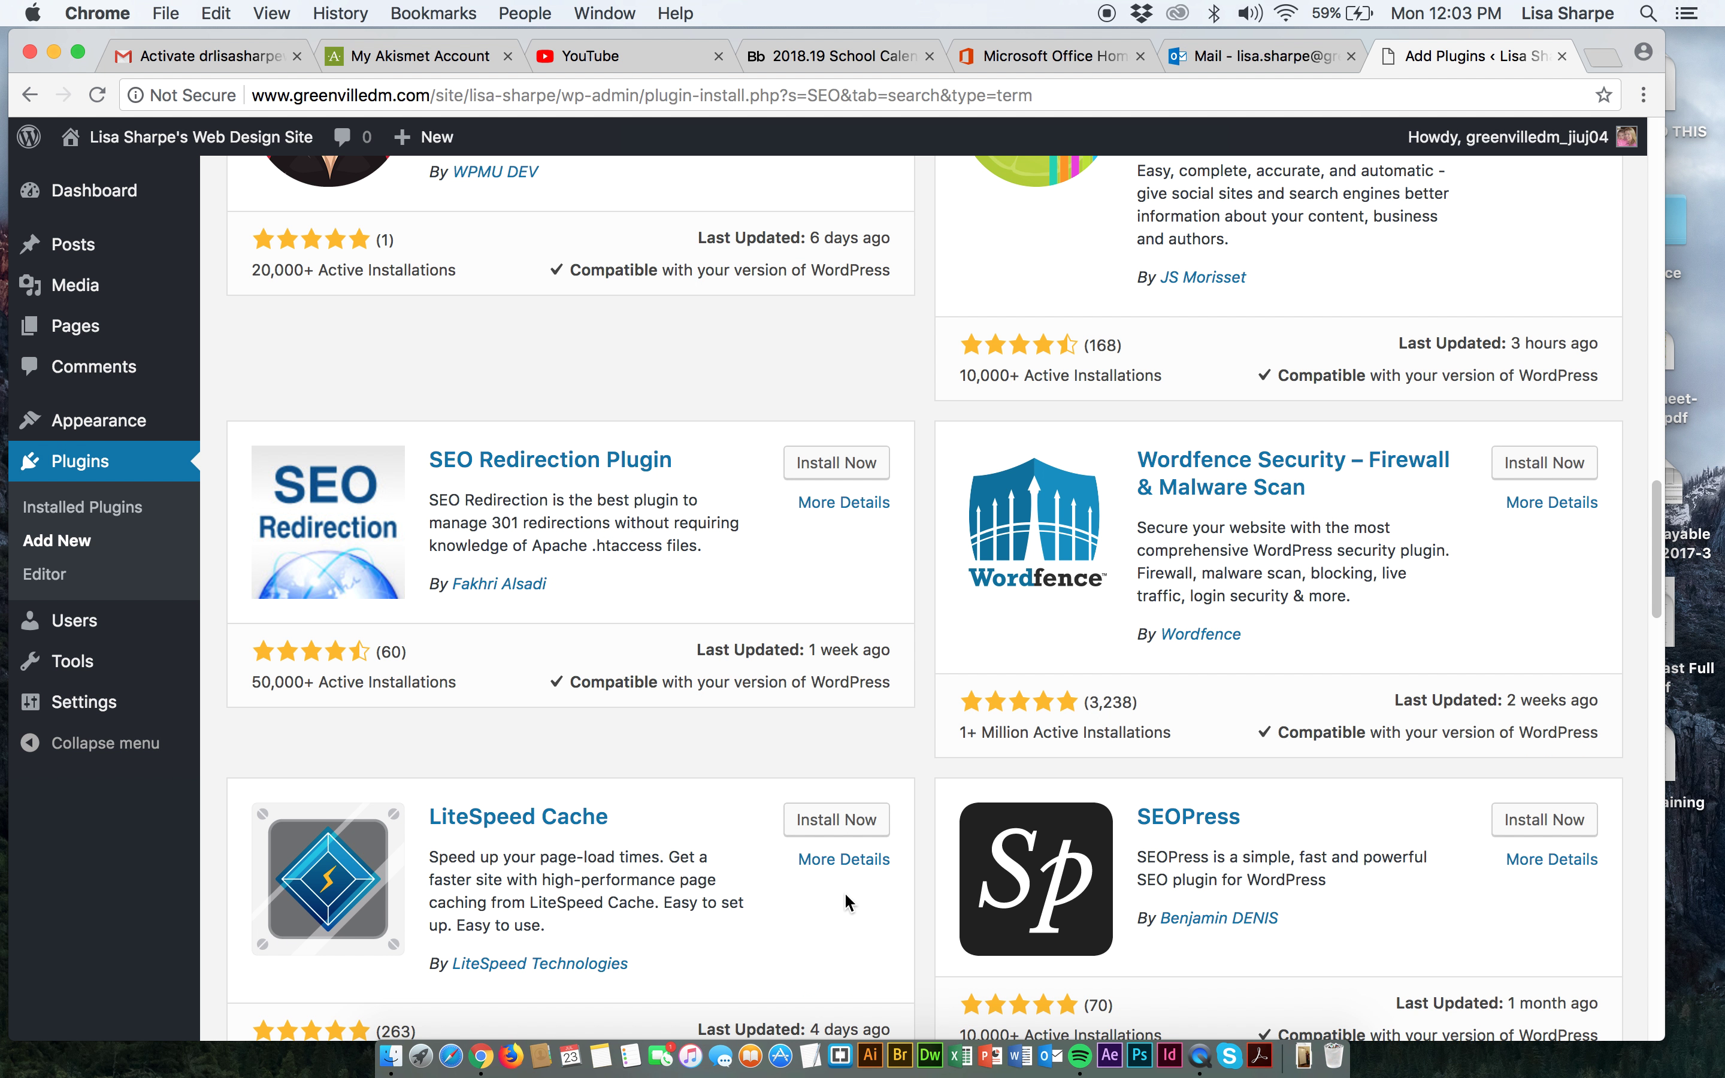
scroll(845, 902, "down", 1)
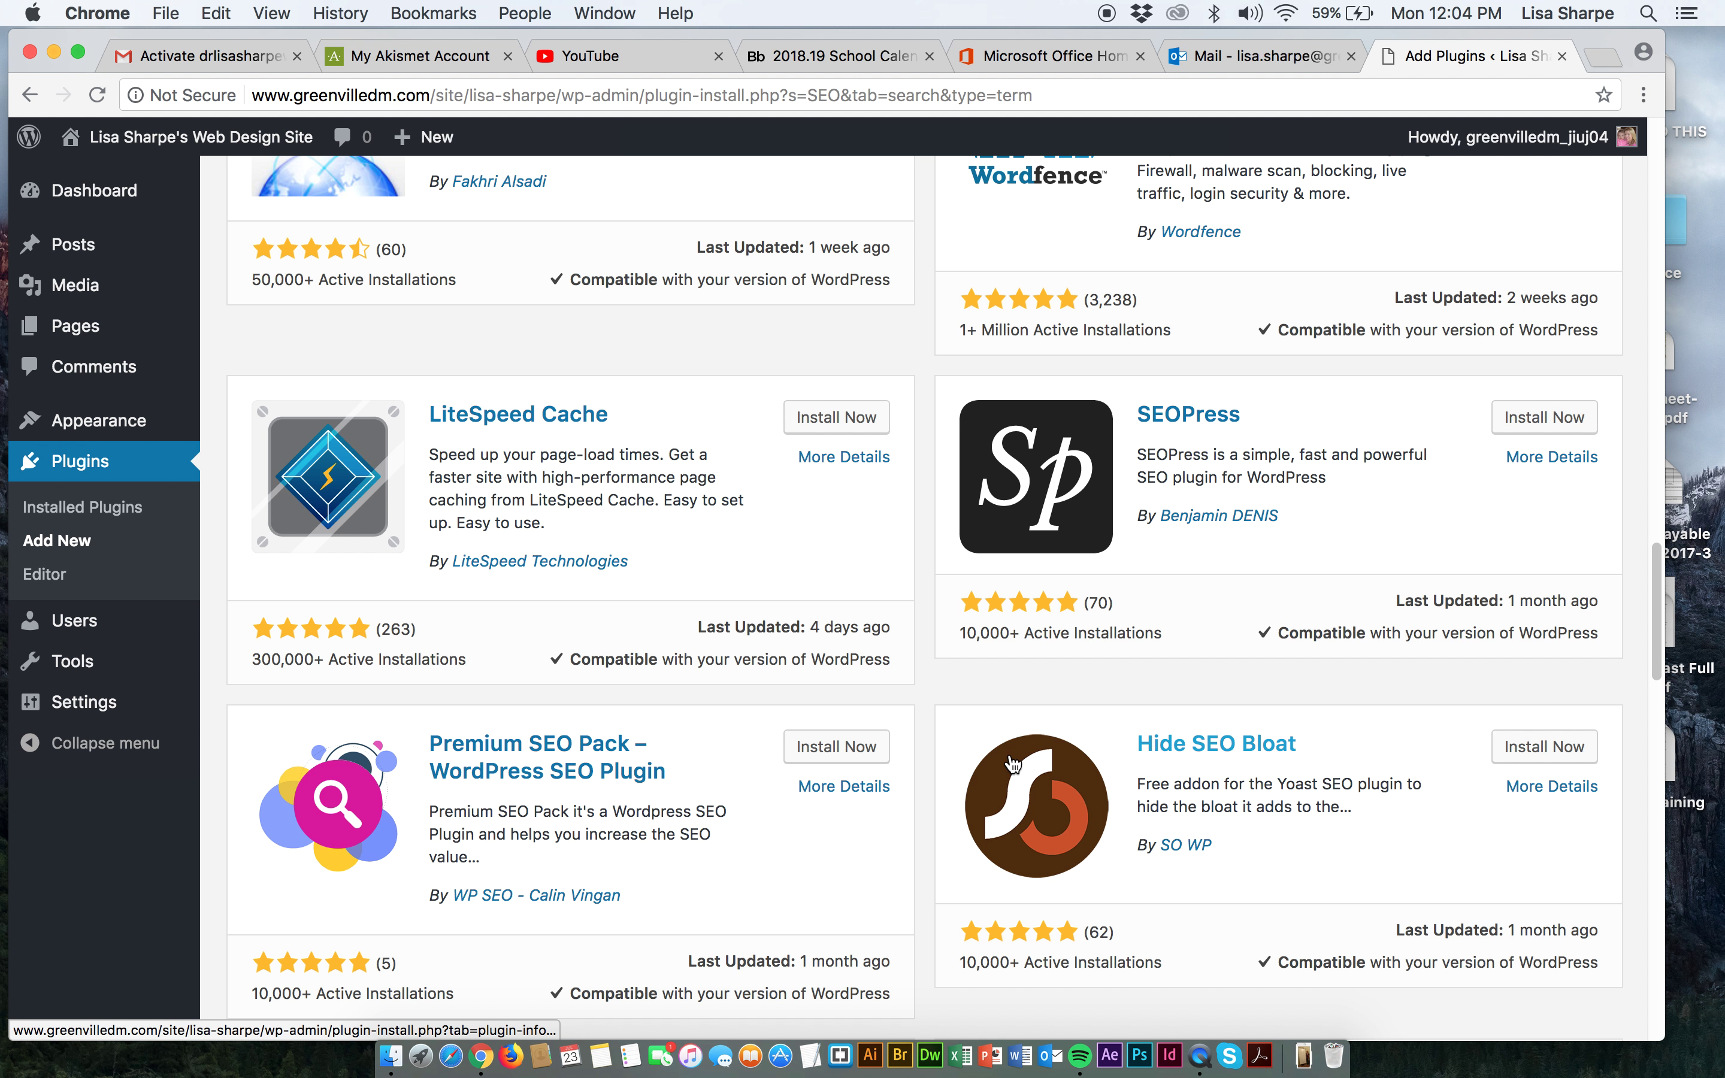
scroll(1006, 763, "down", 5)
scroll(1006, 764, "down", 5)
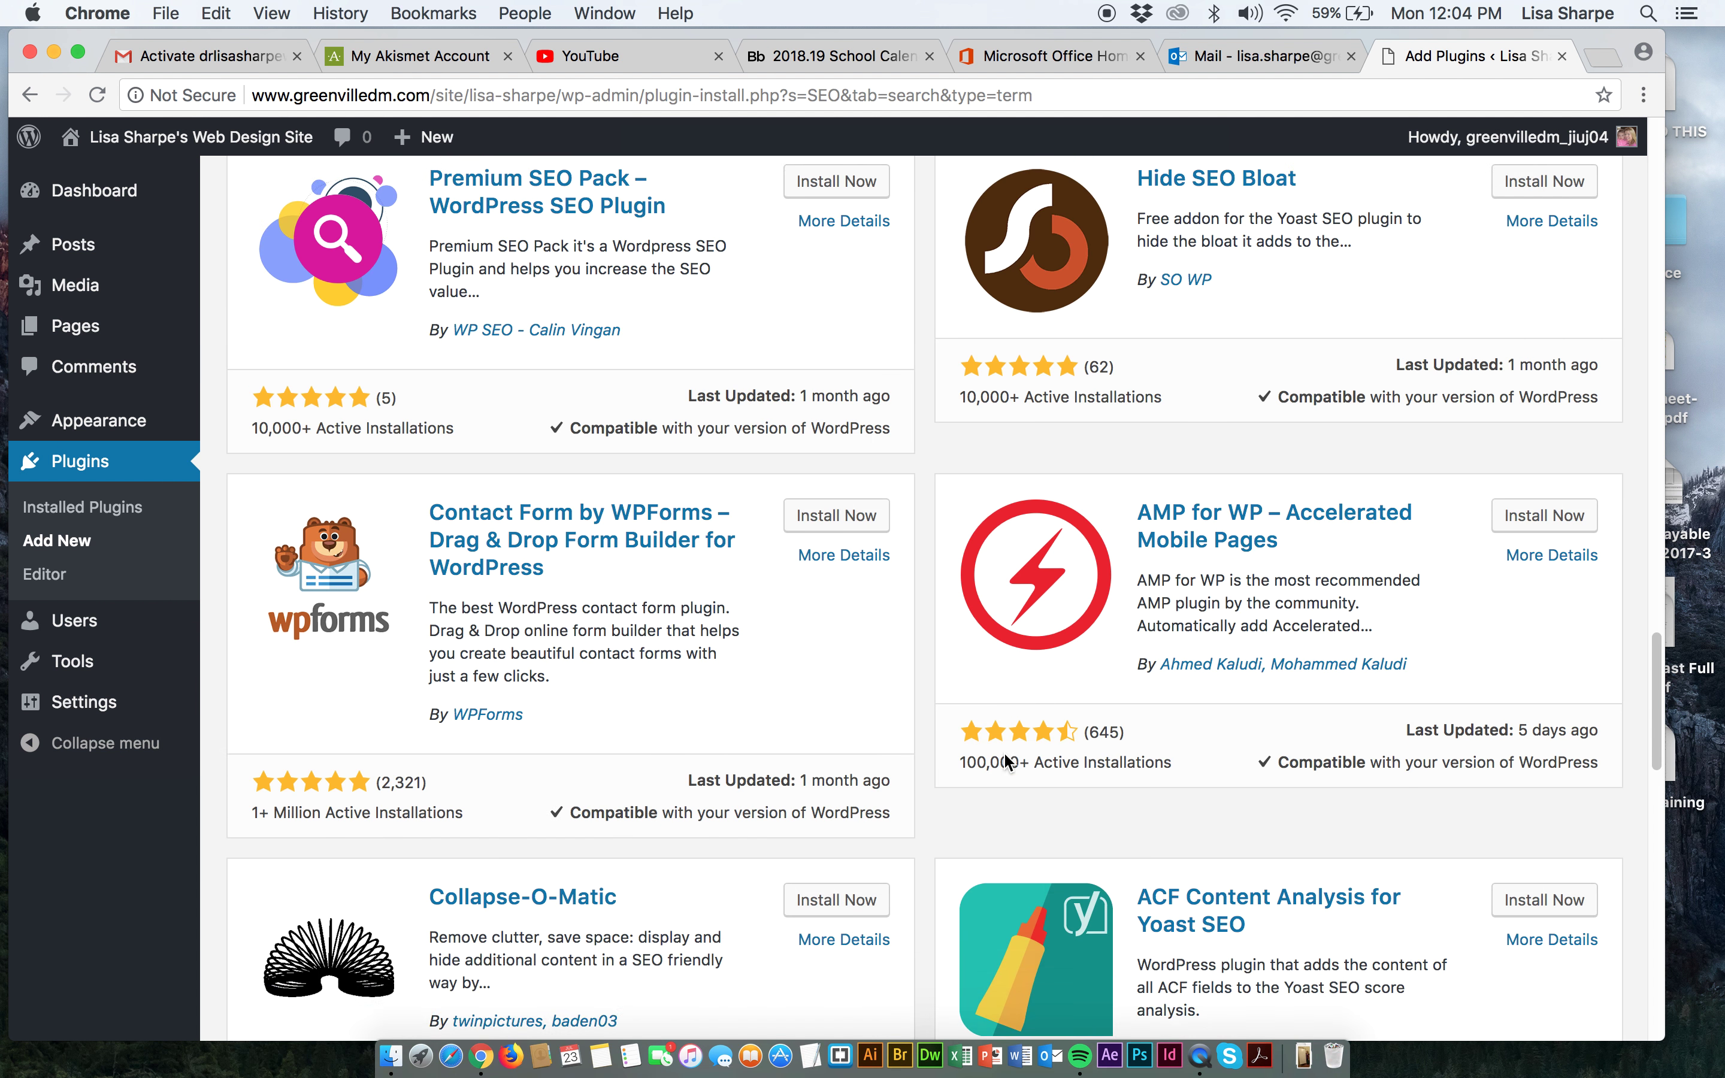
scroll(1006, 763, "down", 7)
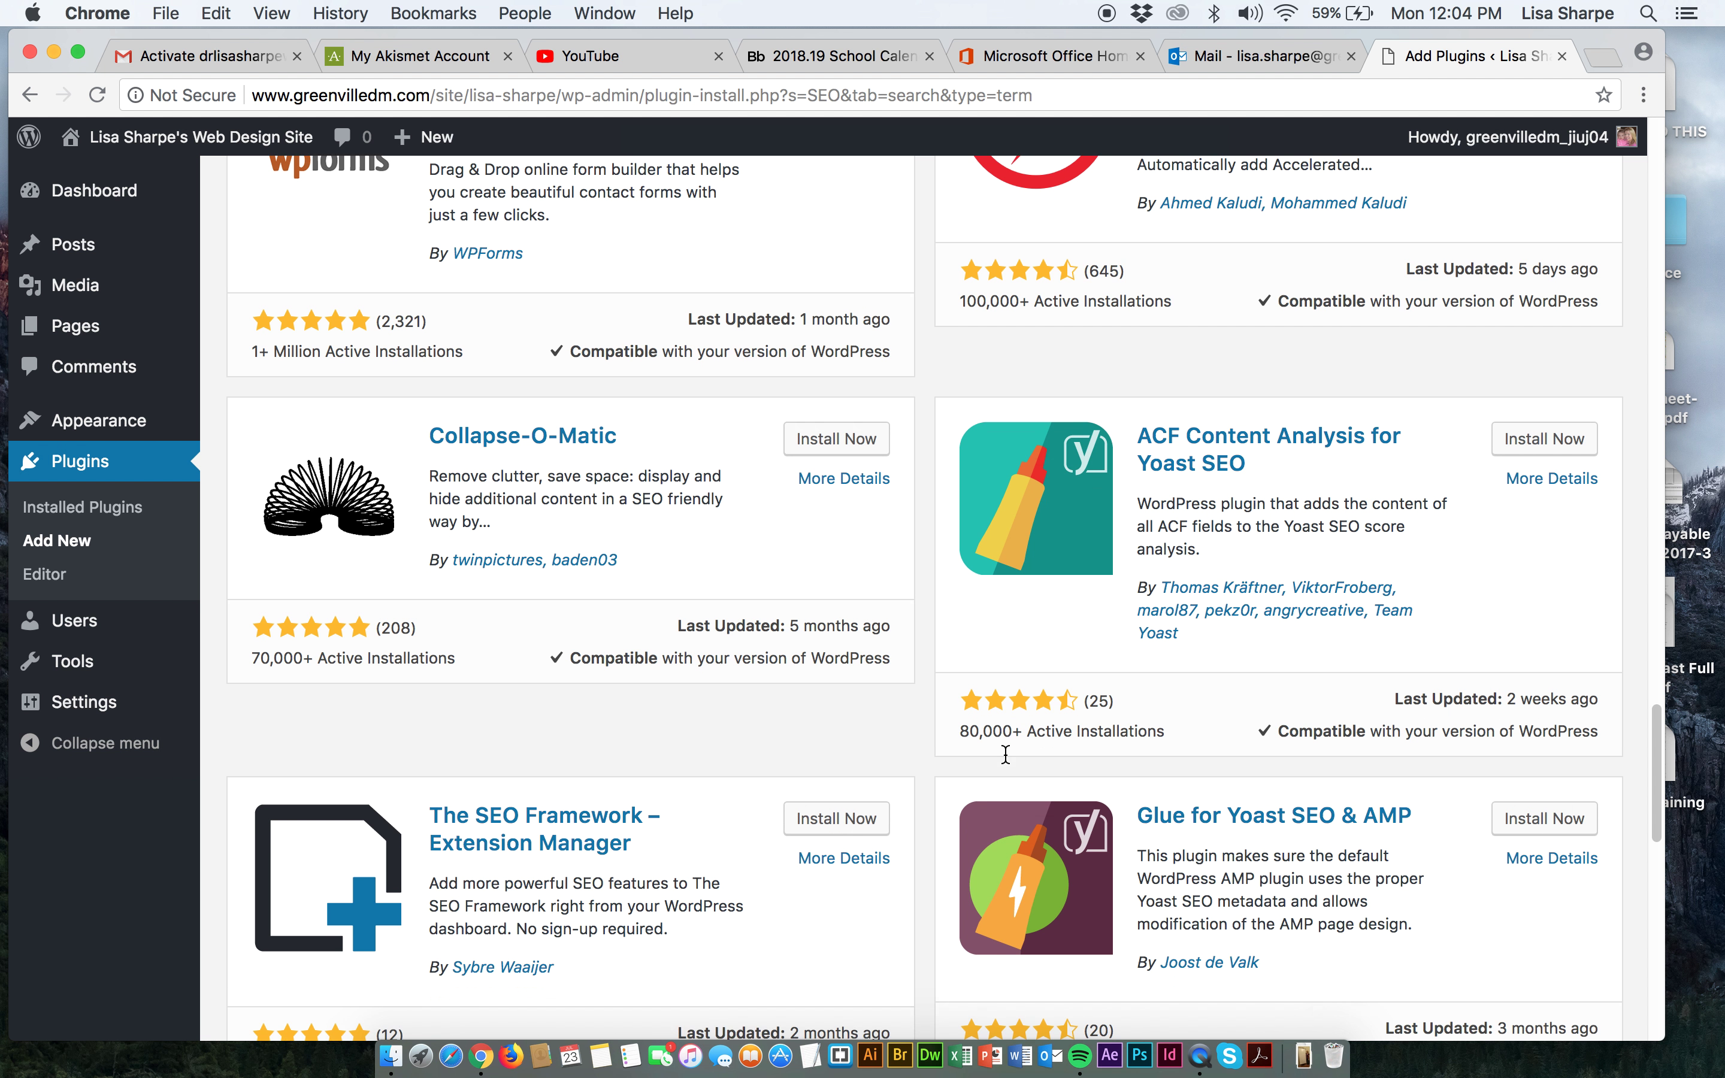
scroll(1006, 764, "down", 6)
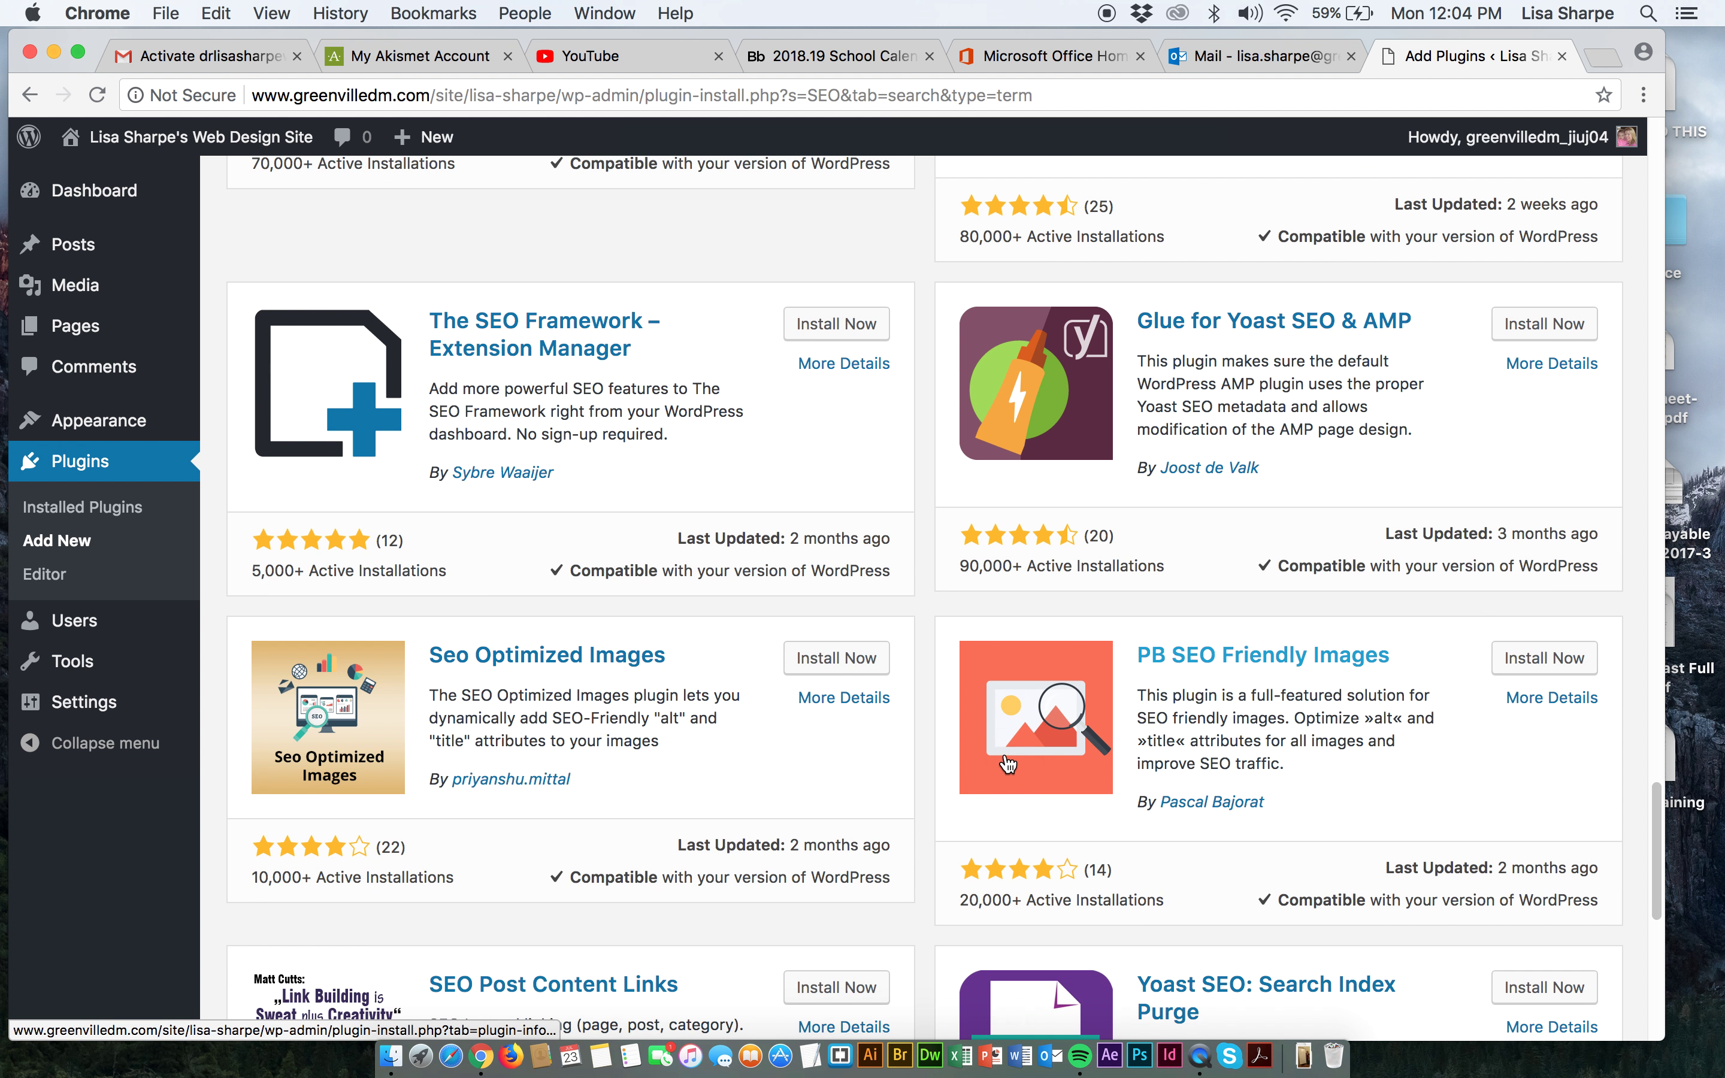
scroll(1007, 765, "down", 2)
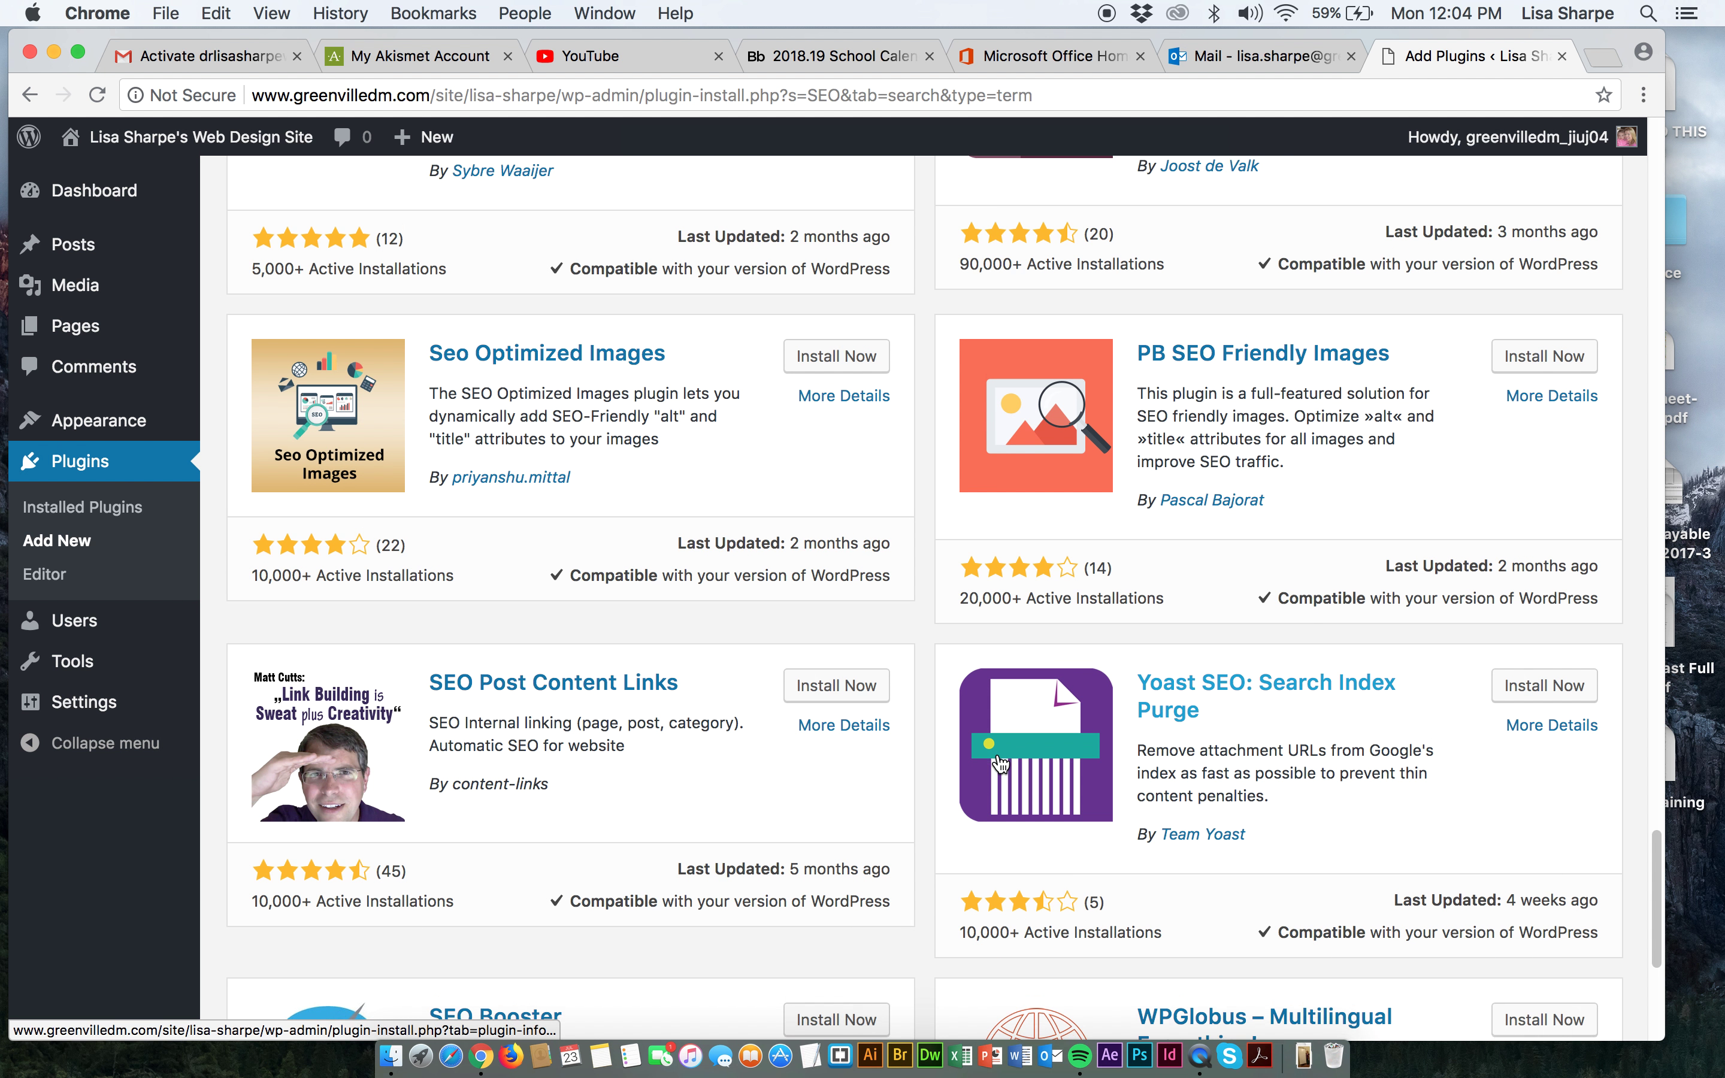
scroll(1000, 763, "down", 1)
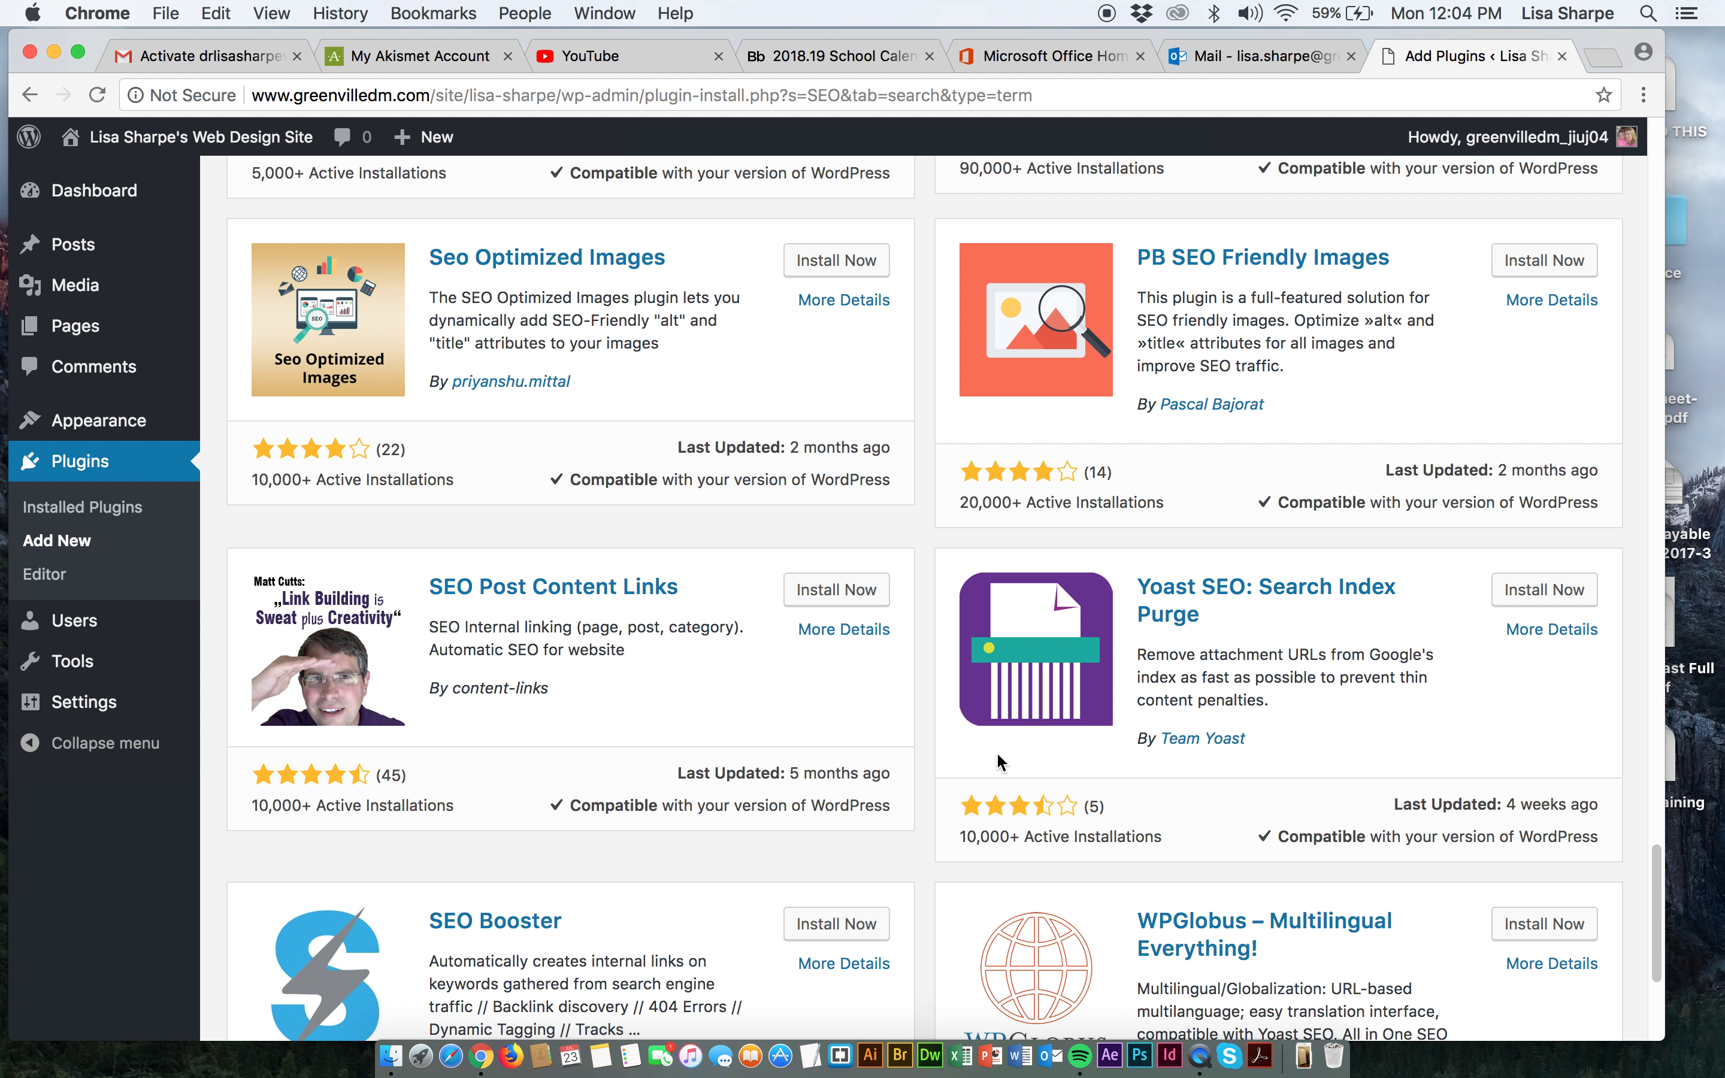
scroll(955, 759, "down", 1)
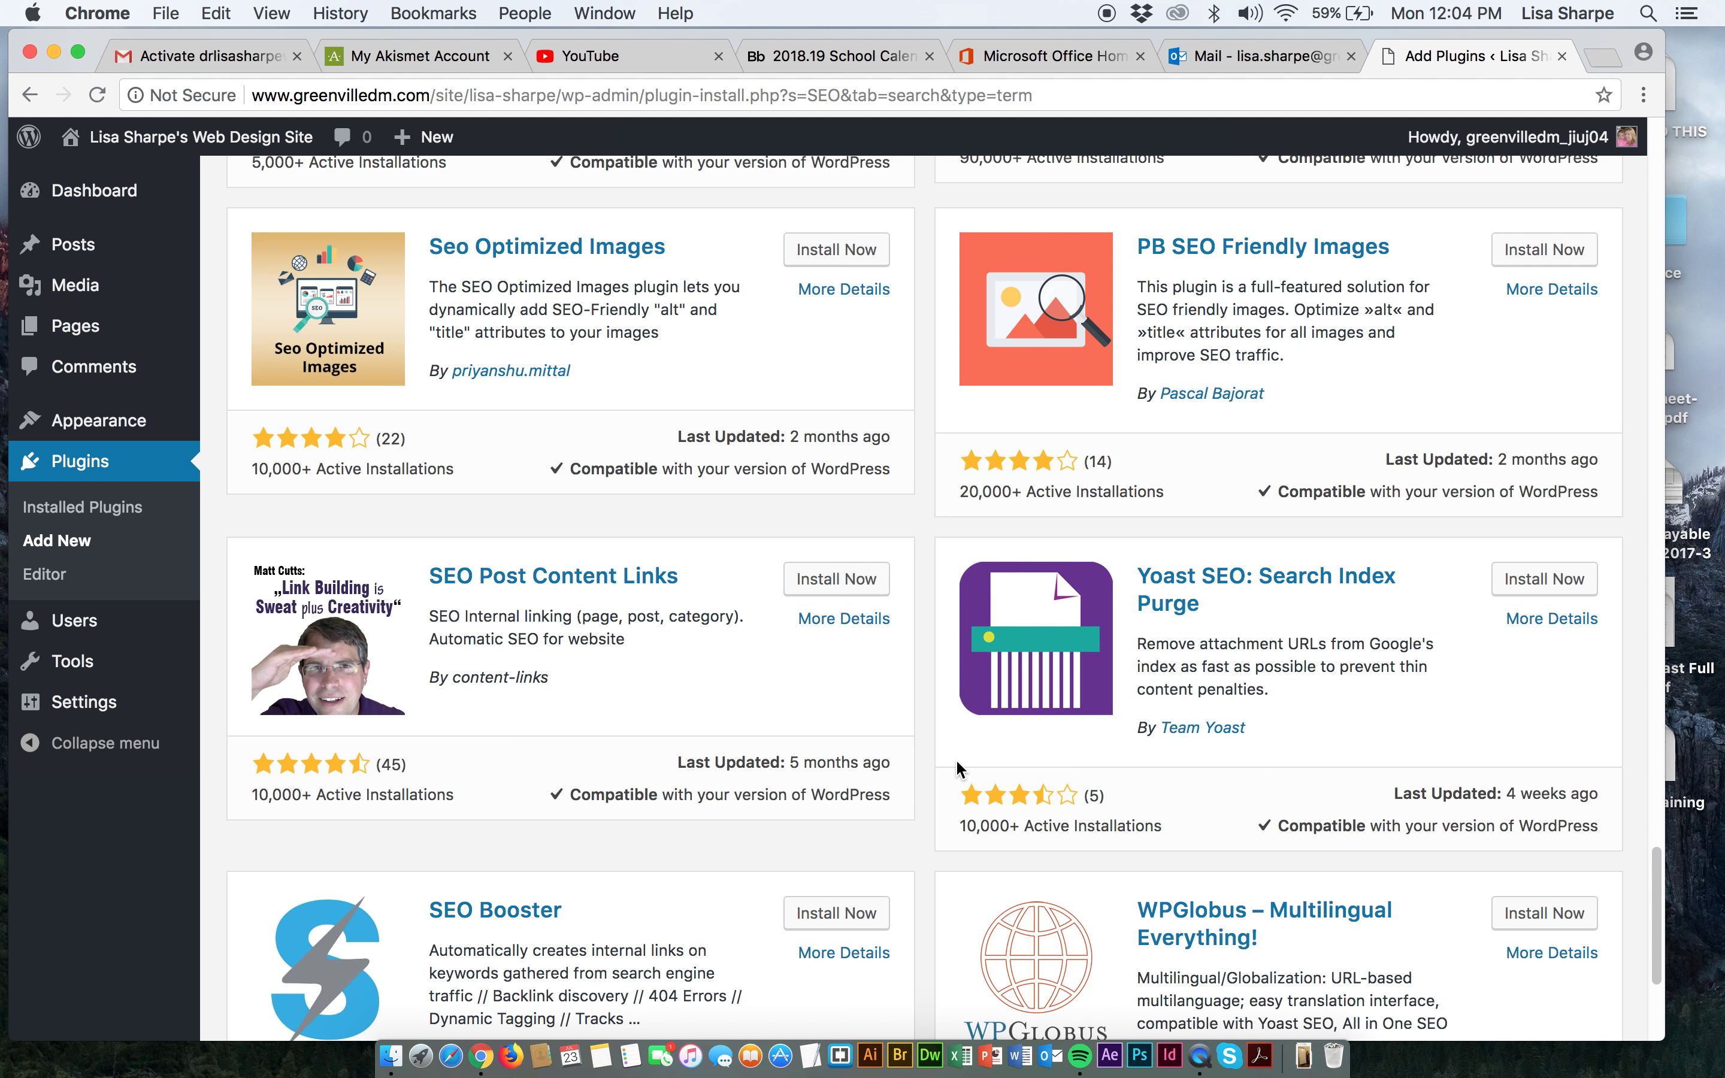
scroll(957, 761, "down", 4)
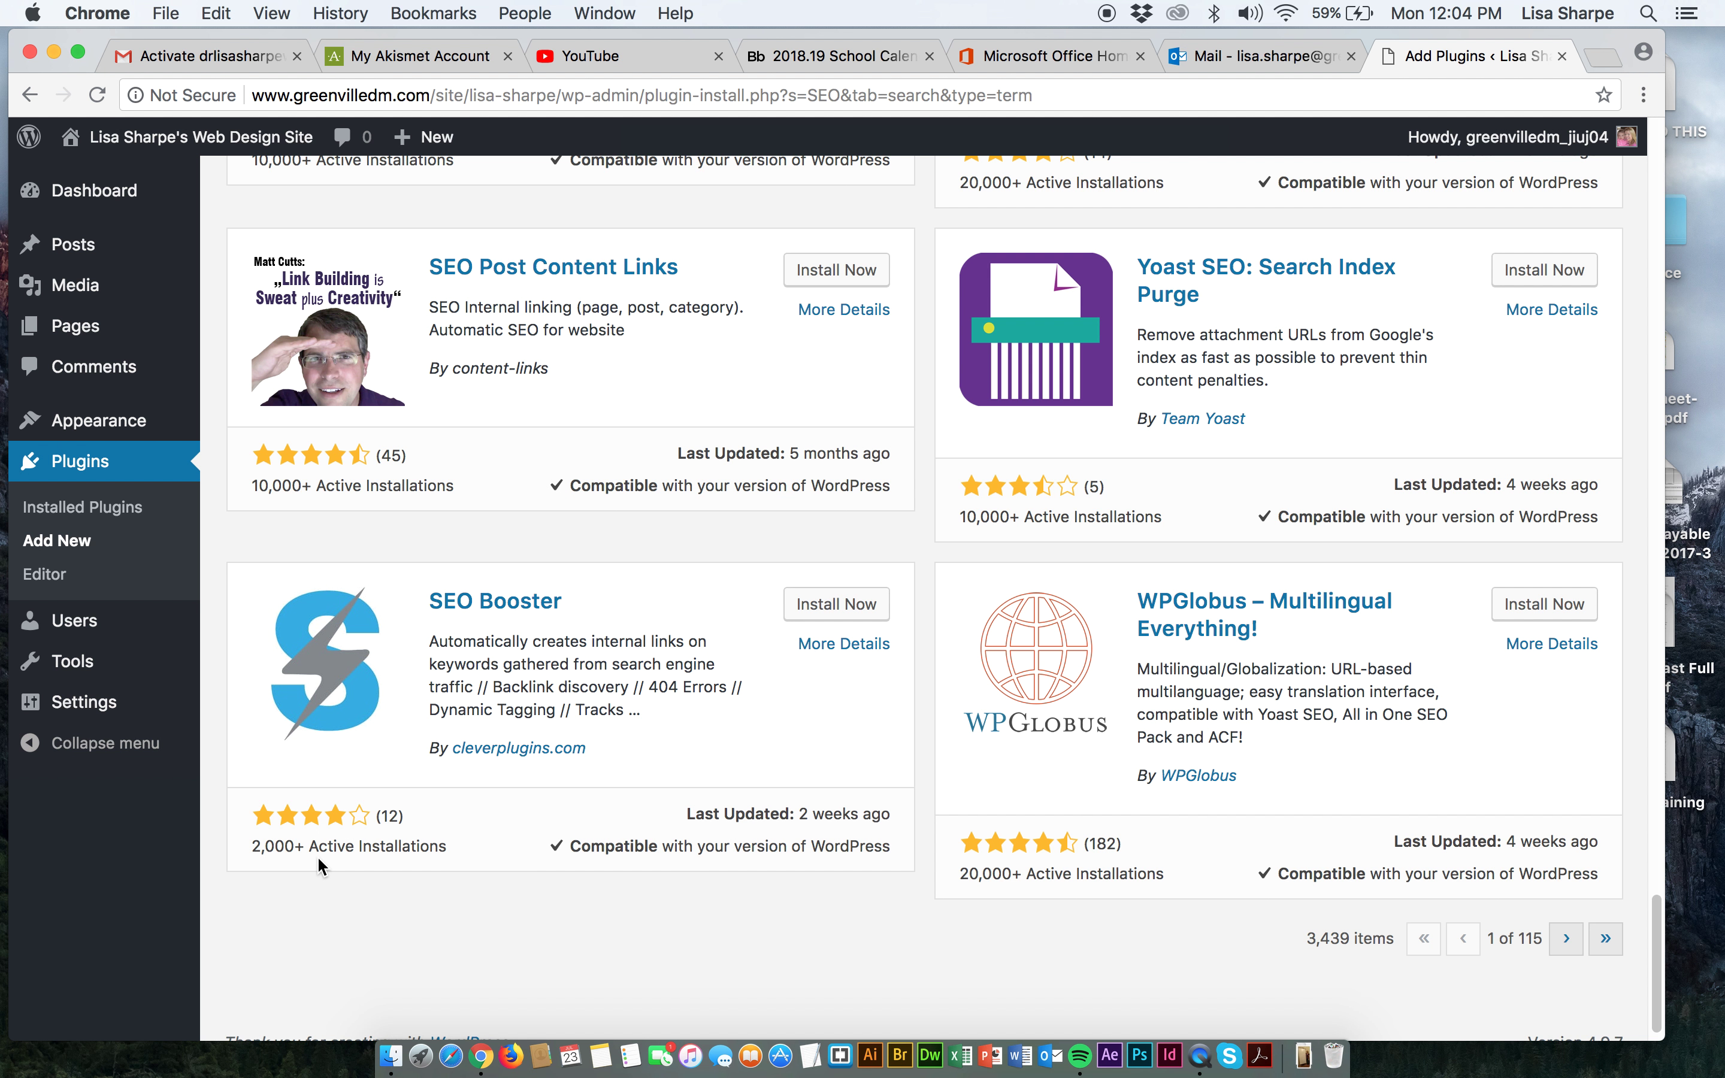
scroll(453, 795, "up", 1)
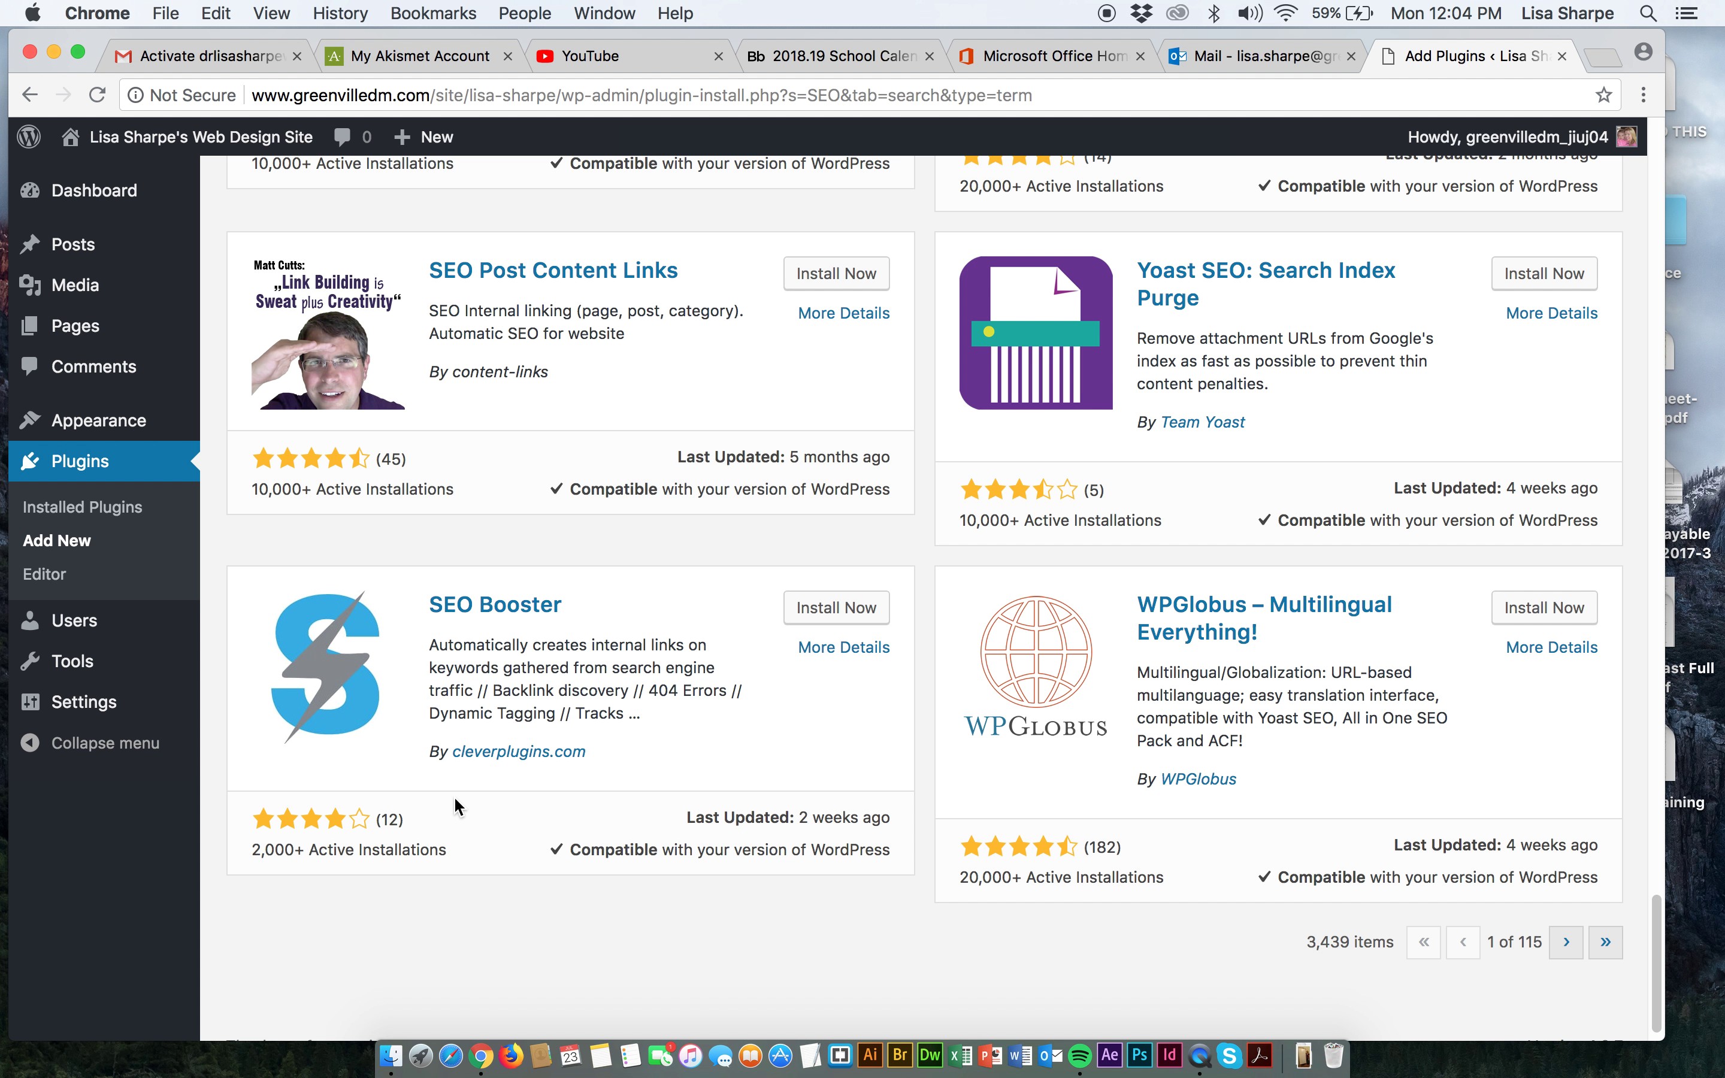
scroll(457, 795, "up", 20)
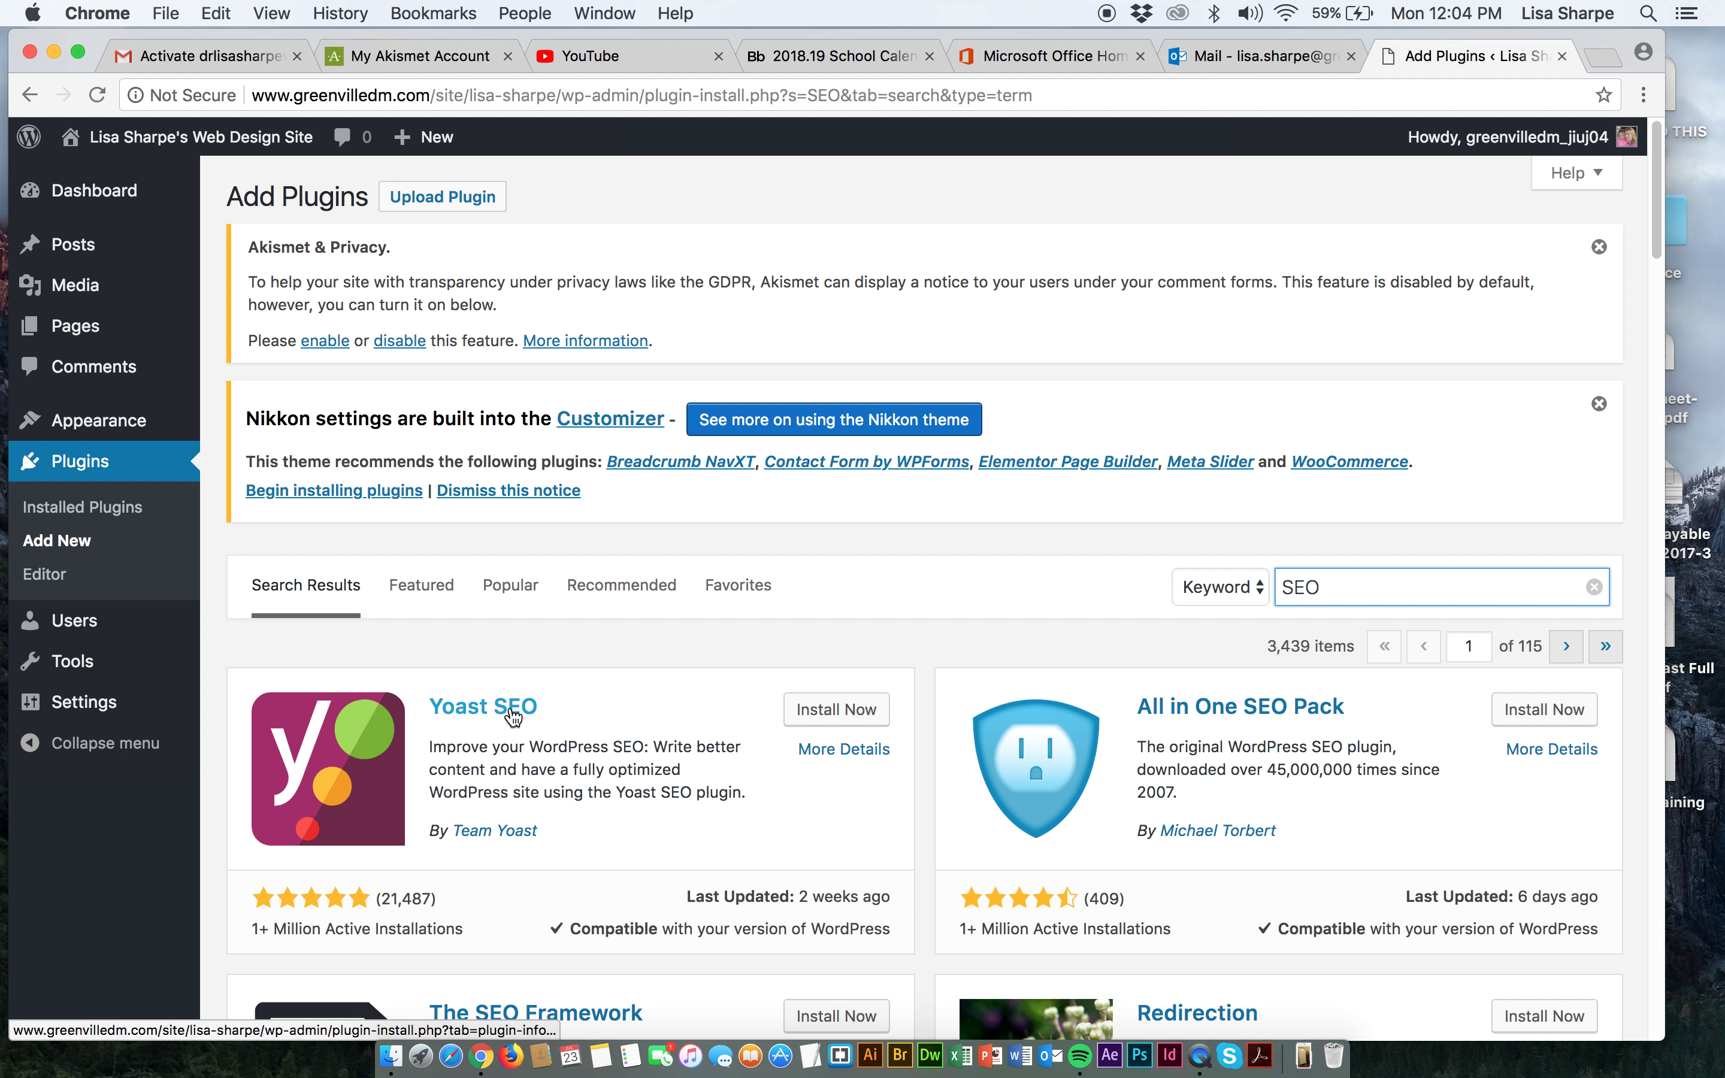
Install Yoast SEO 7.8 from its plugin card and activate it.
left_click(817, 718)
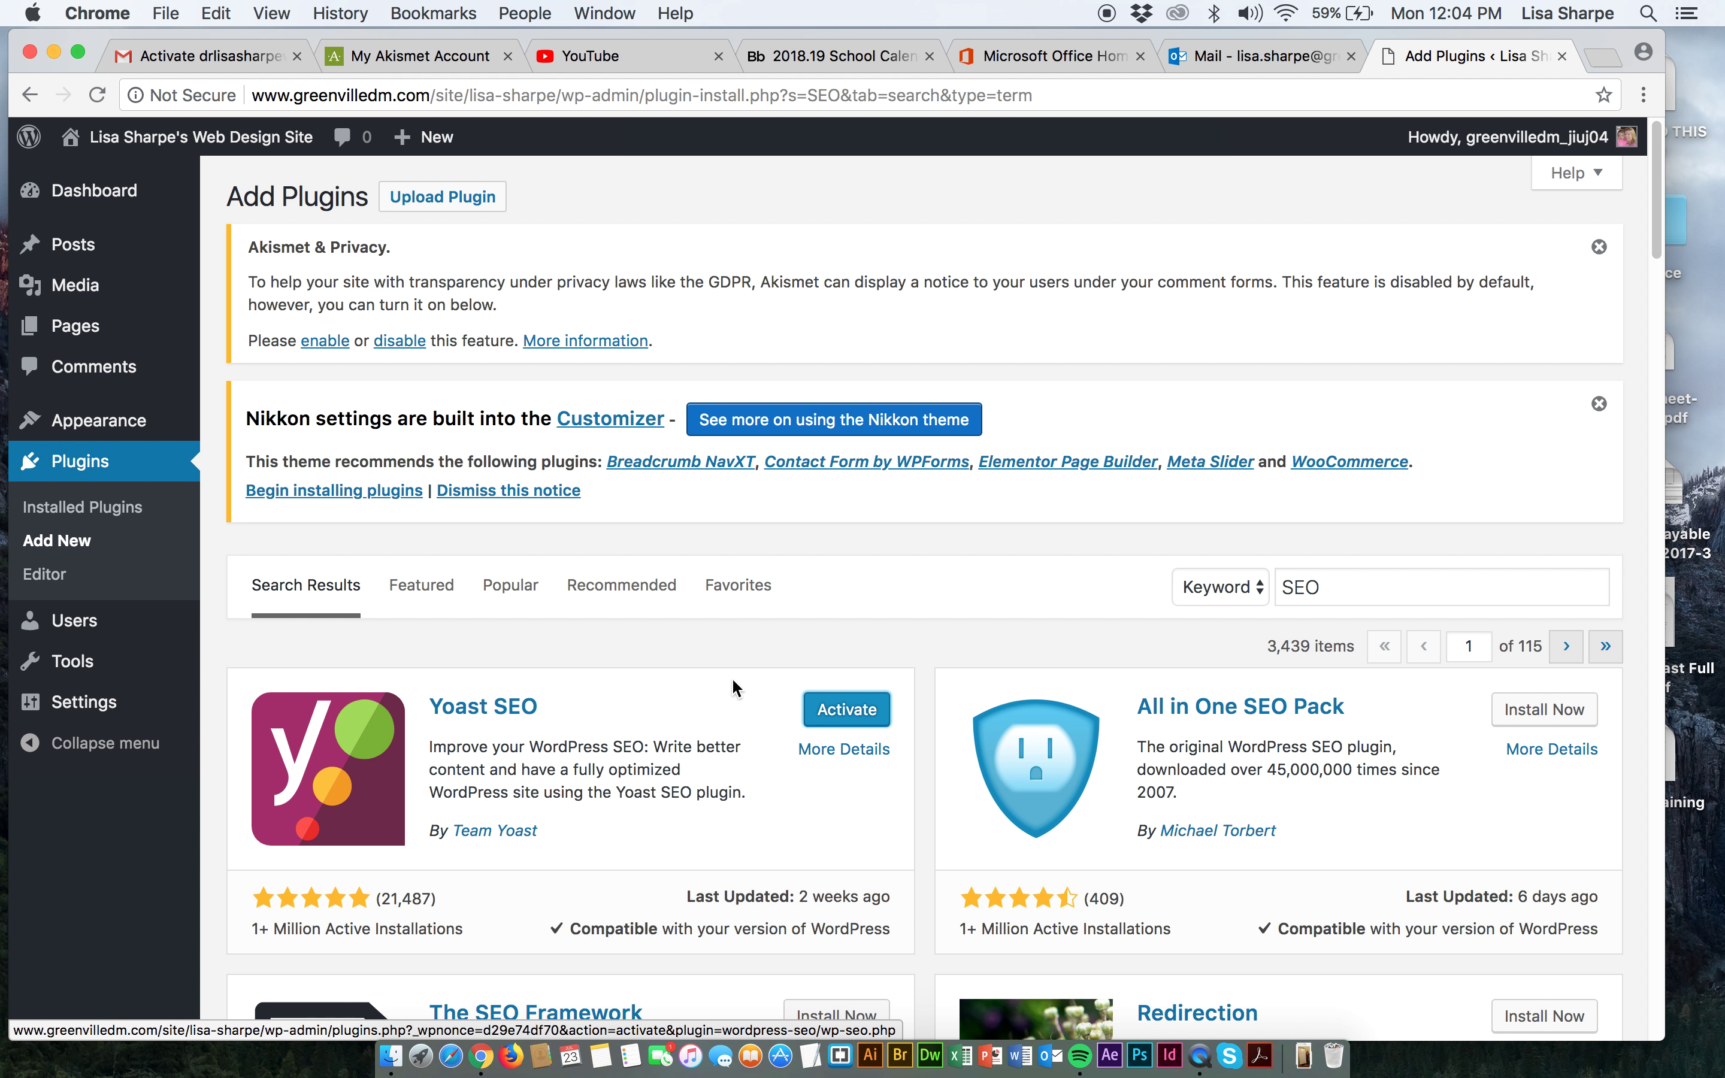
left_click(843, 711)
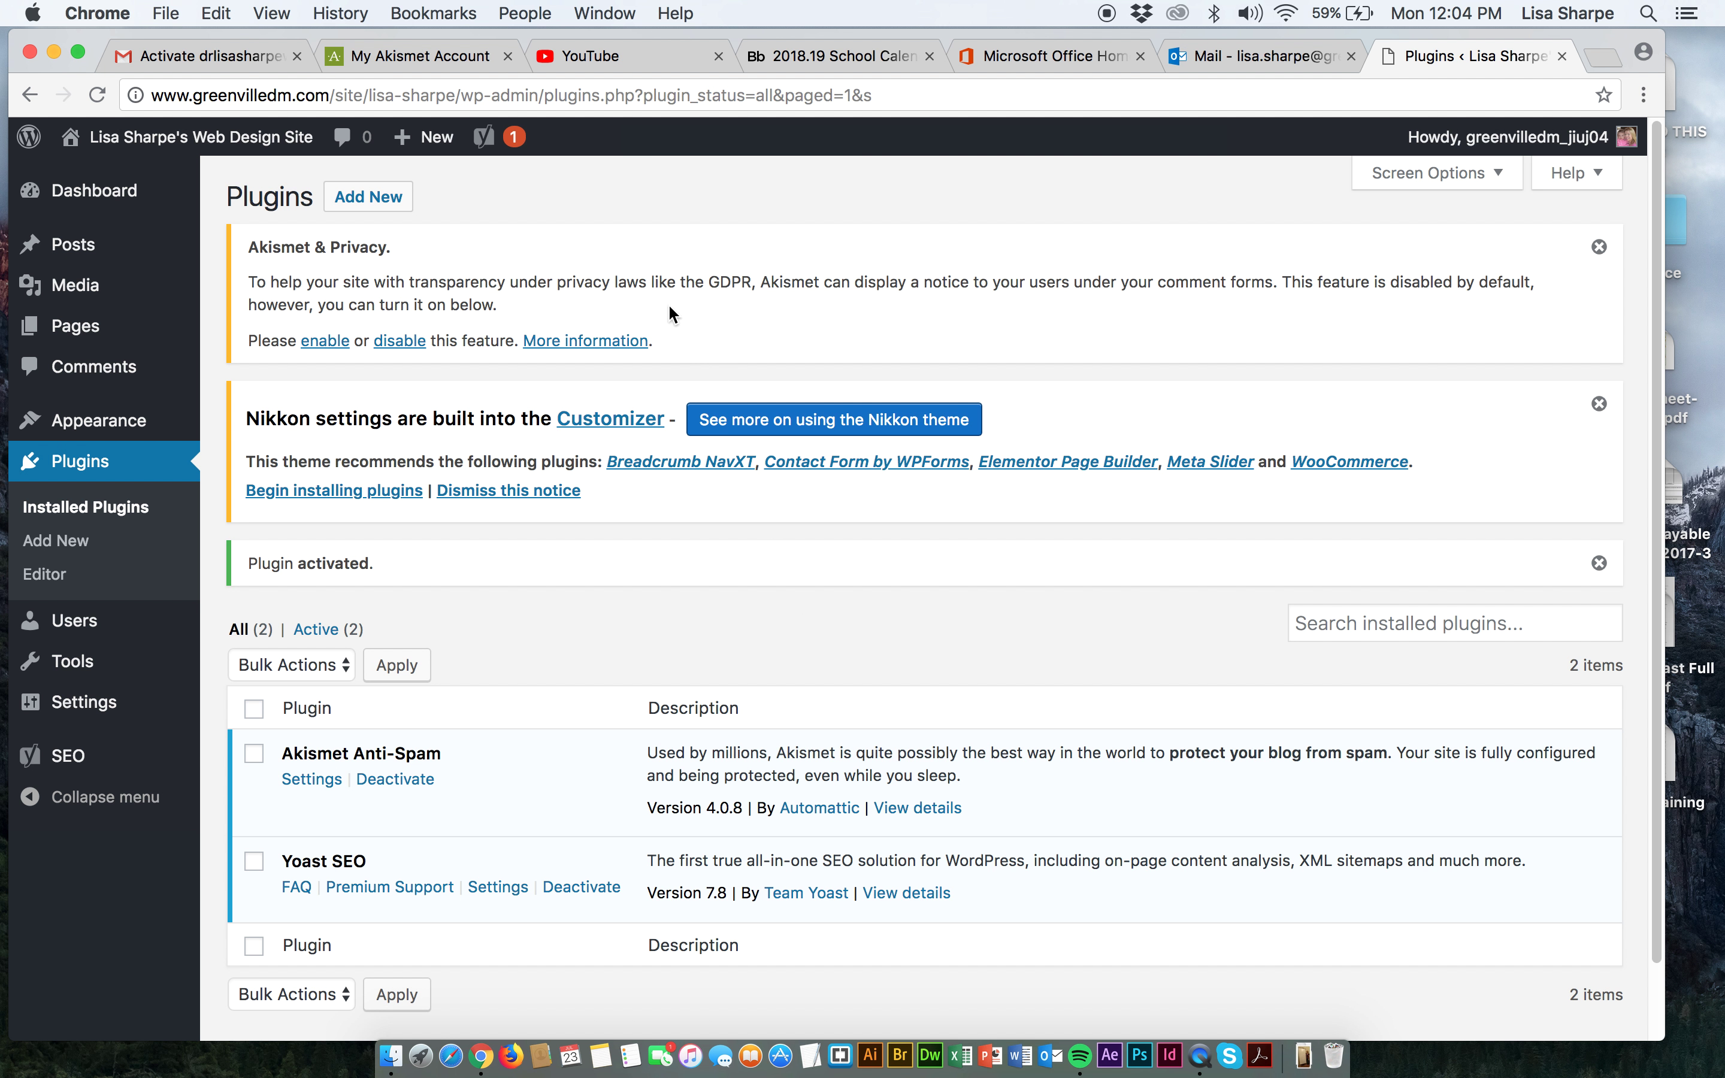
mouse_move(502, 151)
Return to Add Plugins and search the plugin directory for 'backup and restore'.
left_click(66, 547)
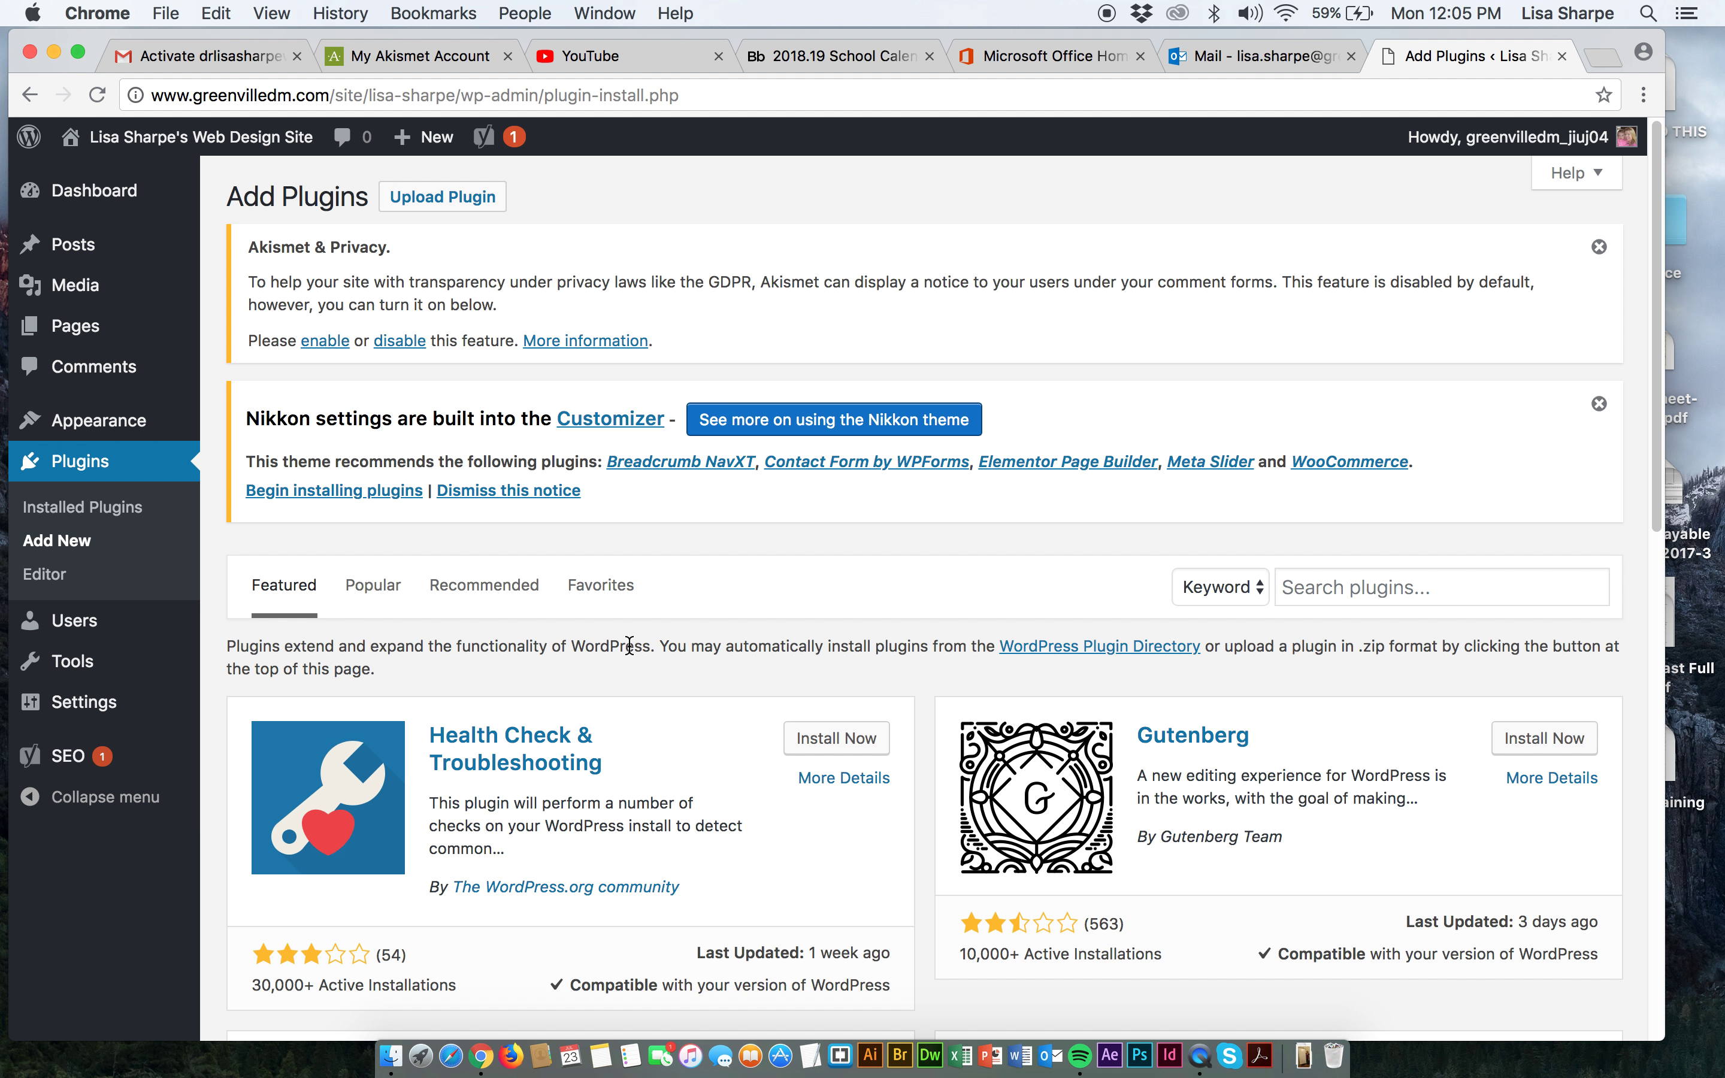
scroll(627, 652, "down", 2)
left_click(1346, 536)
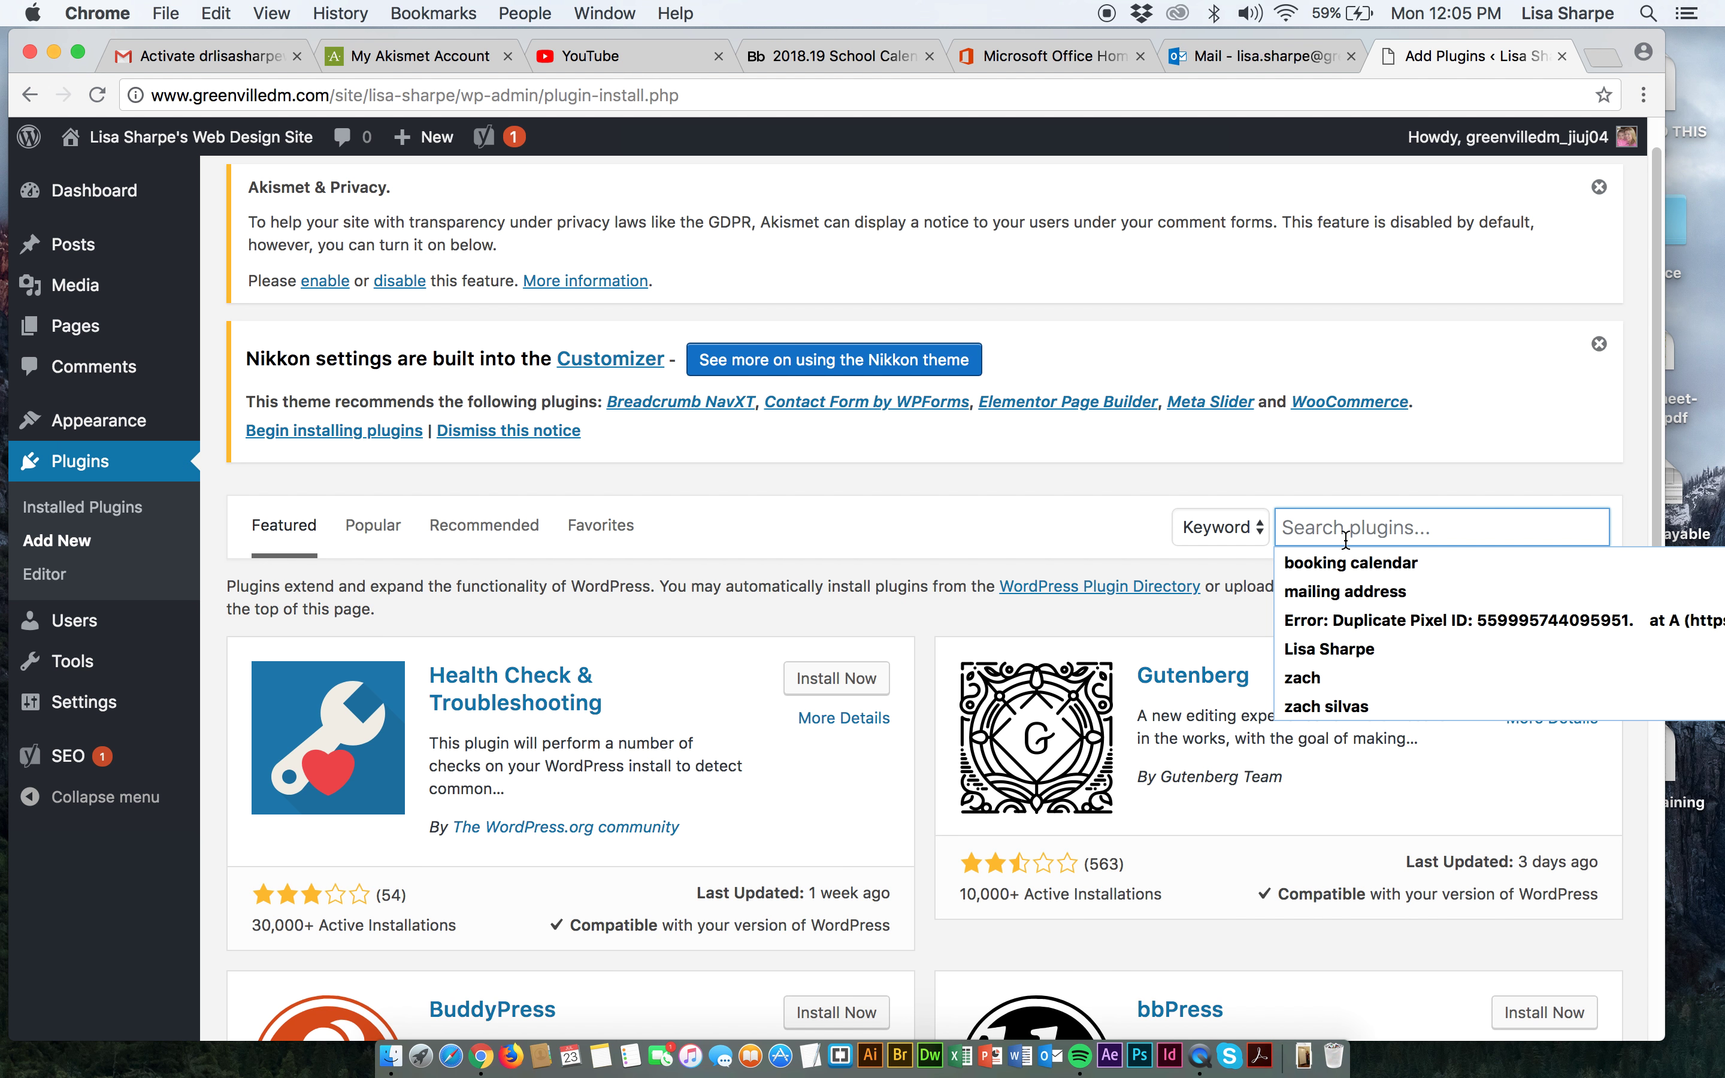
type("backup n")
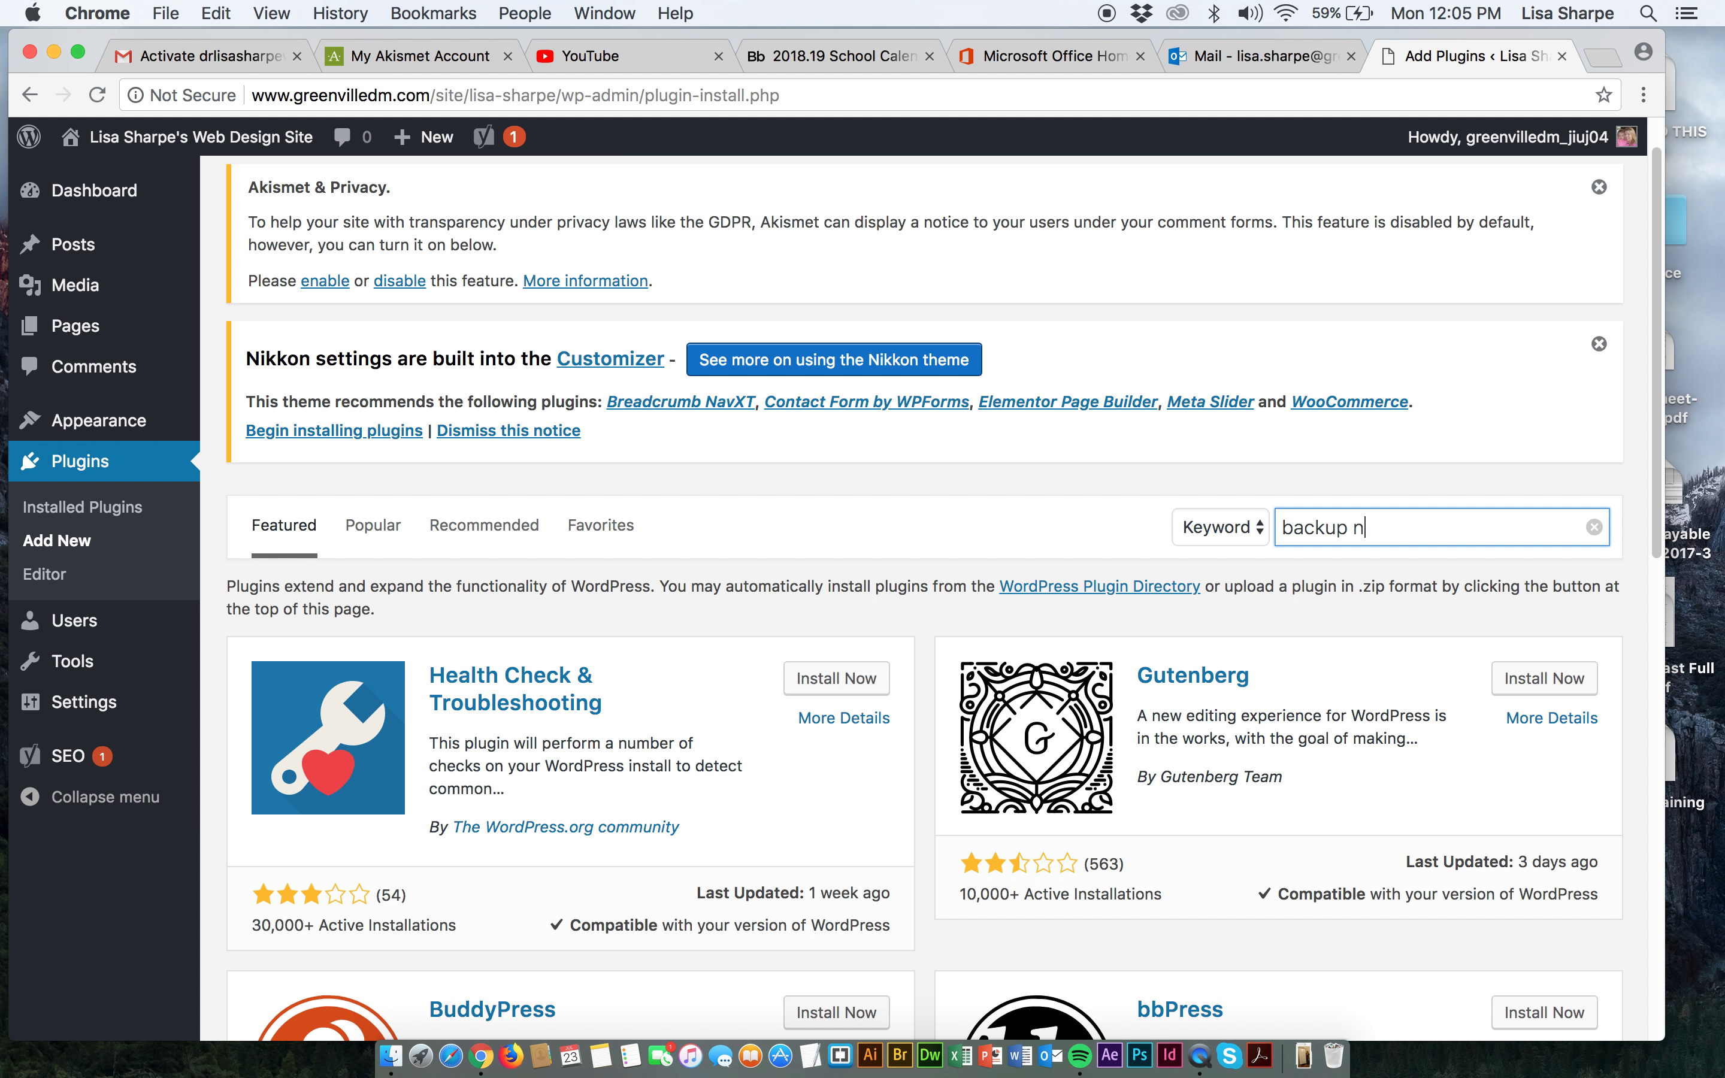
key("BackSpace")
type("and resp")
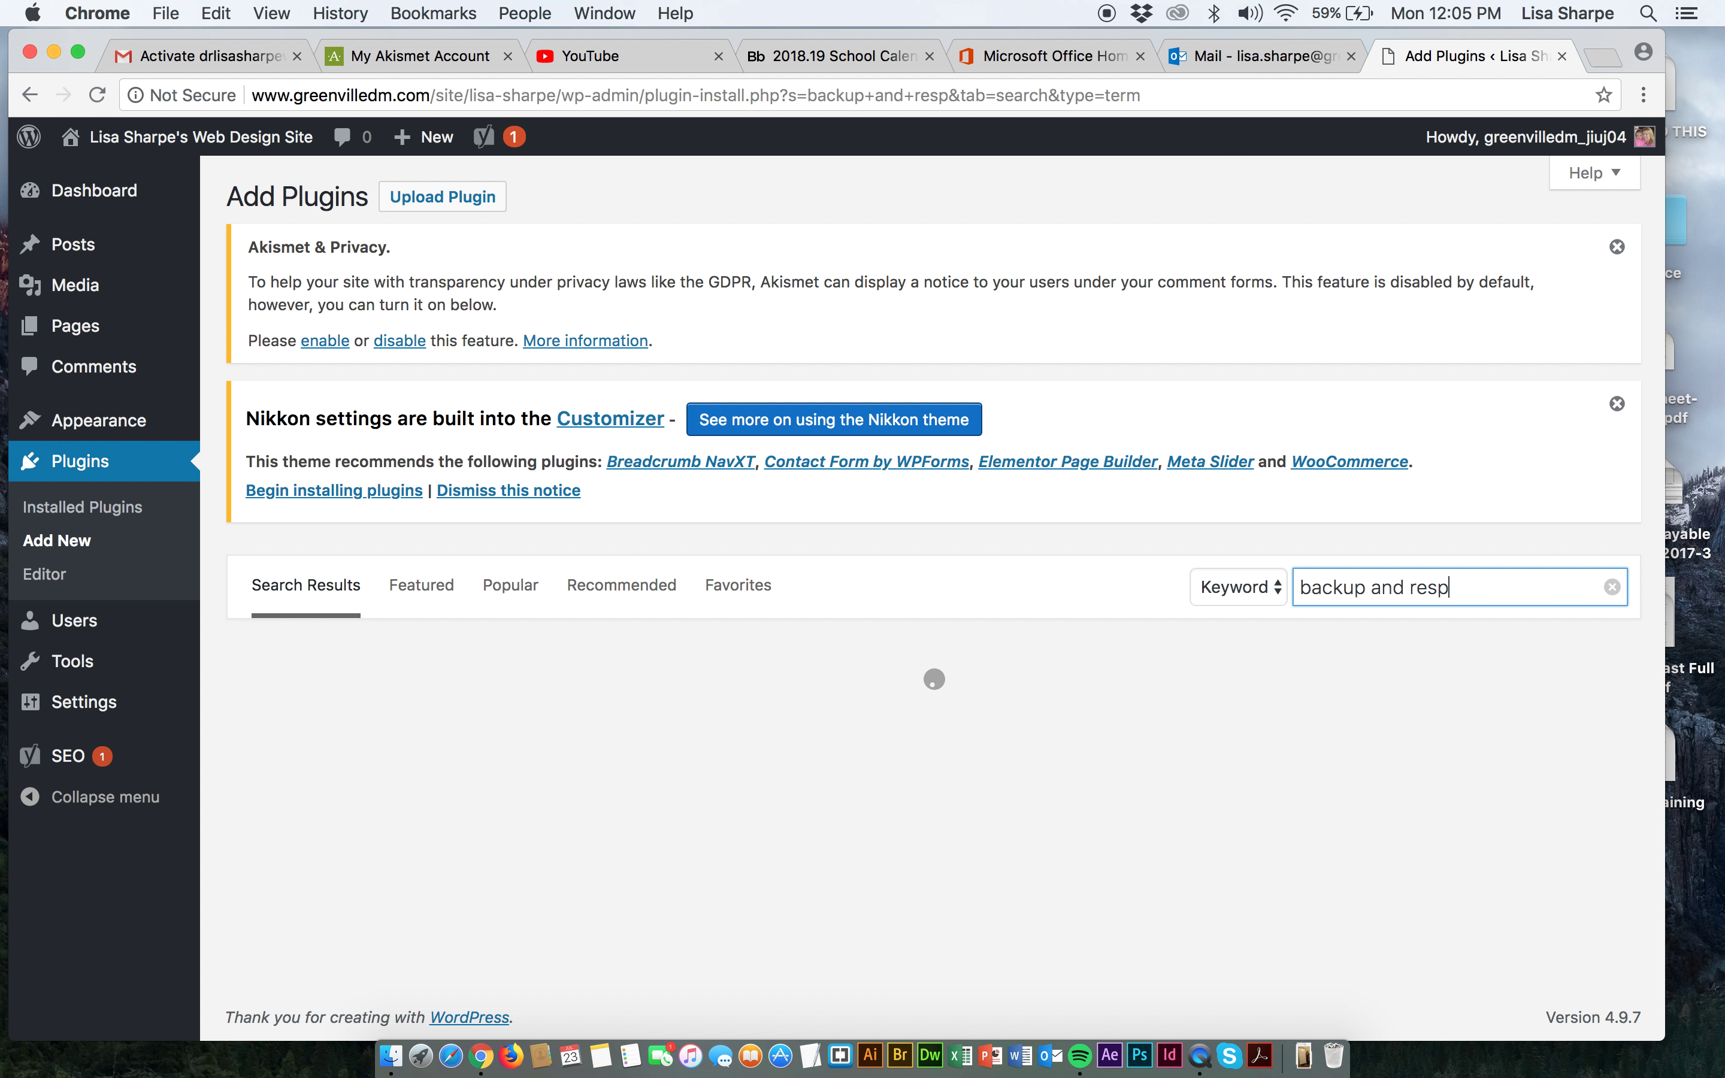
key("BackSpace")
type("tore")
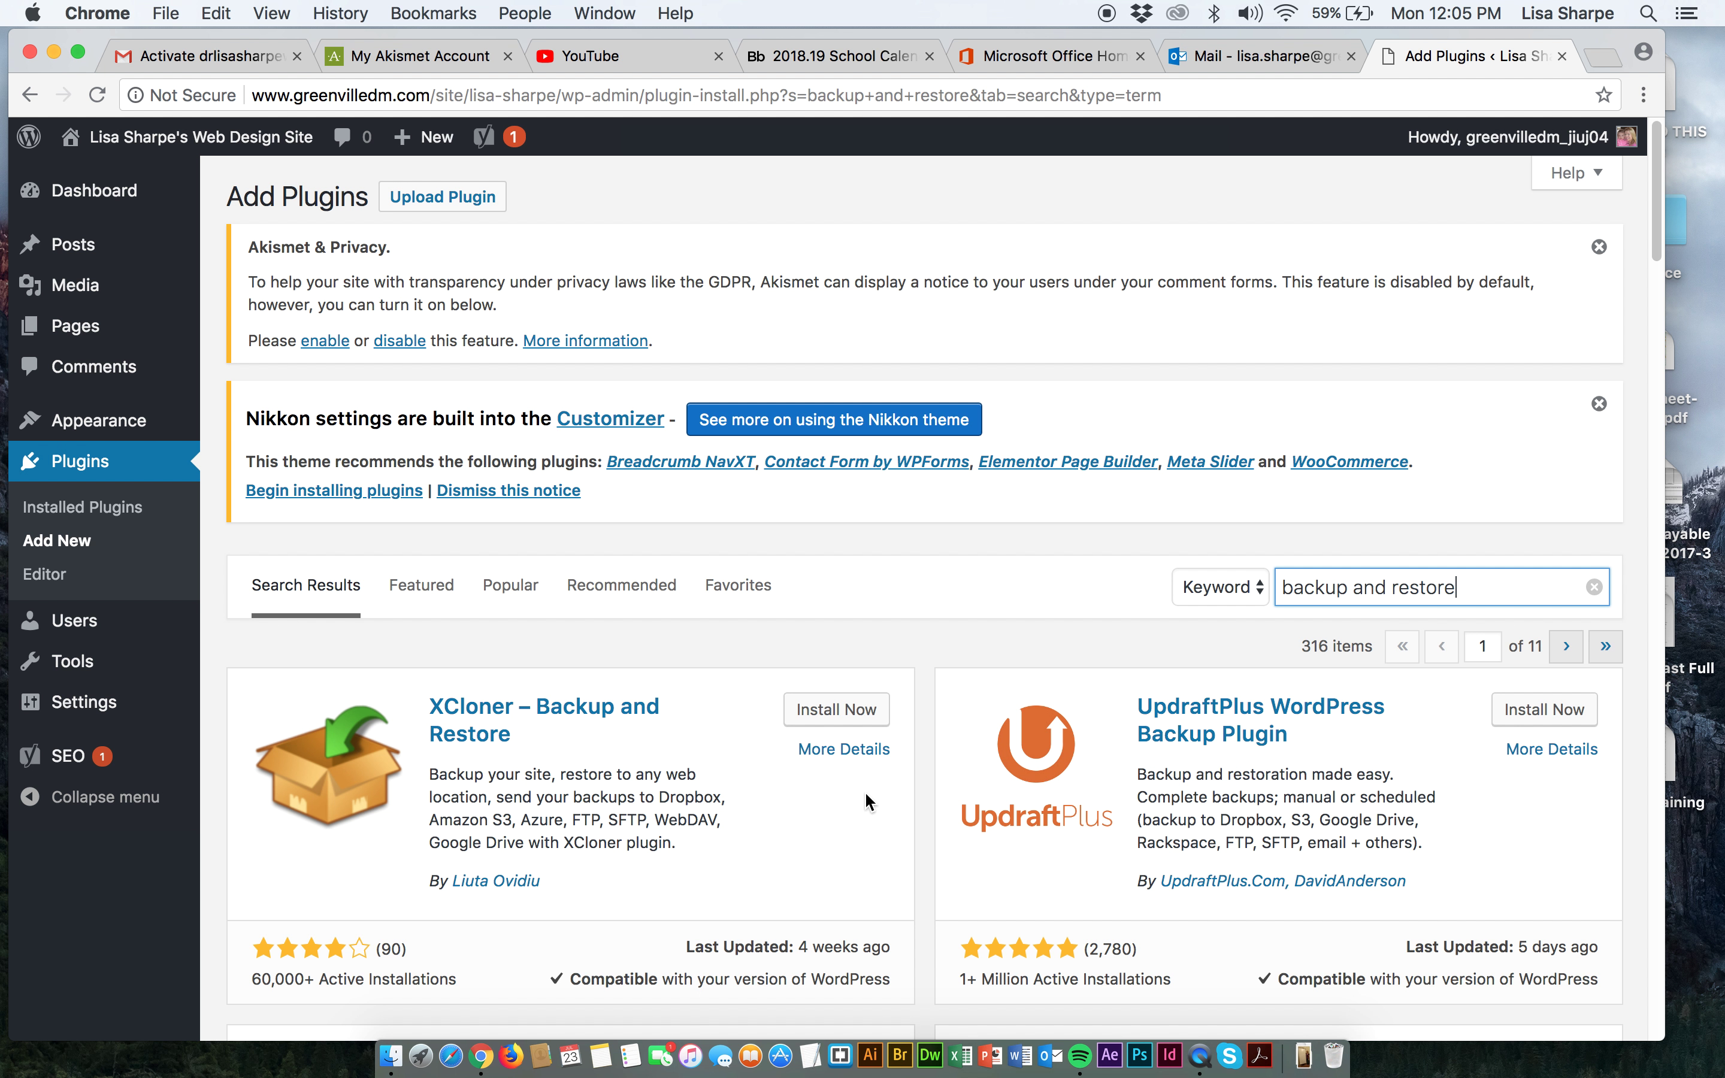
scroll(974, 876, "down", 5)
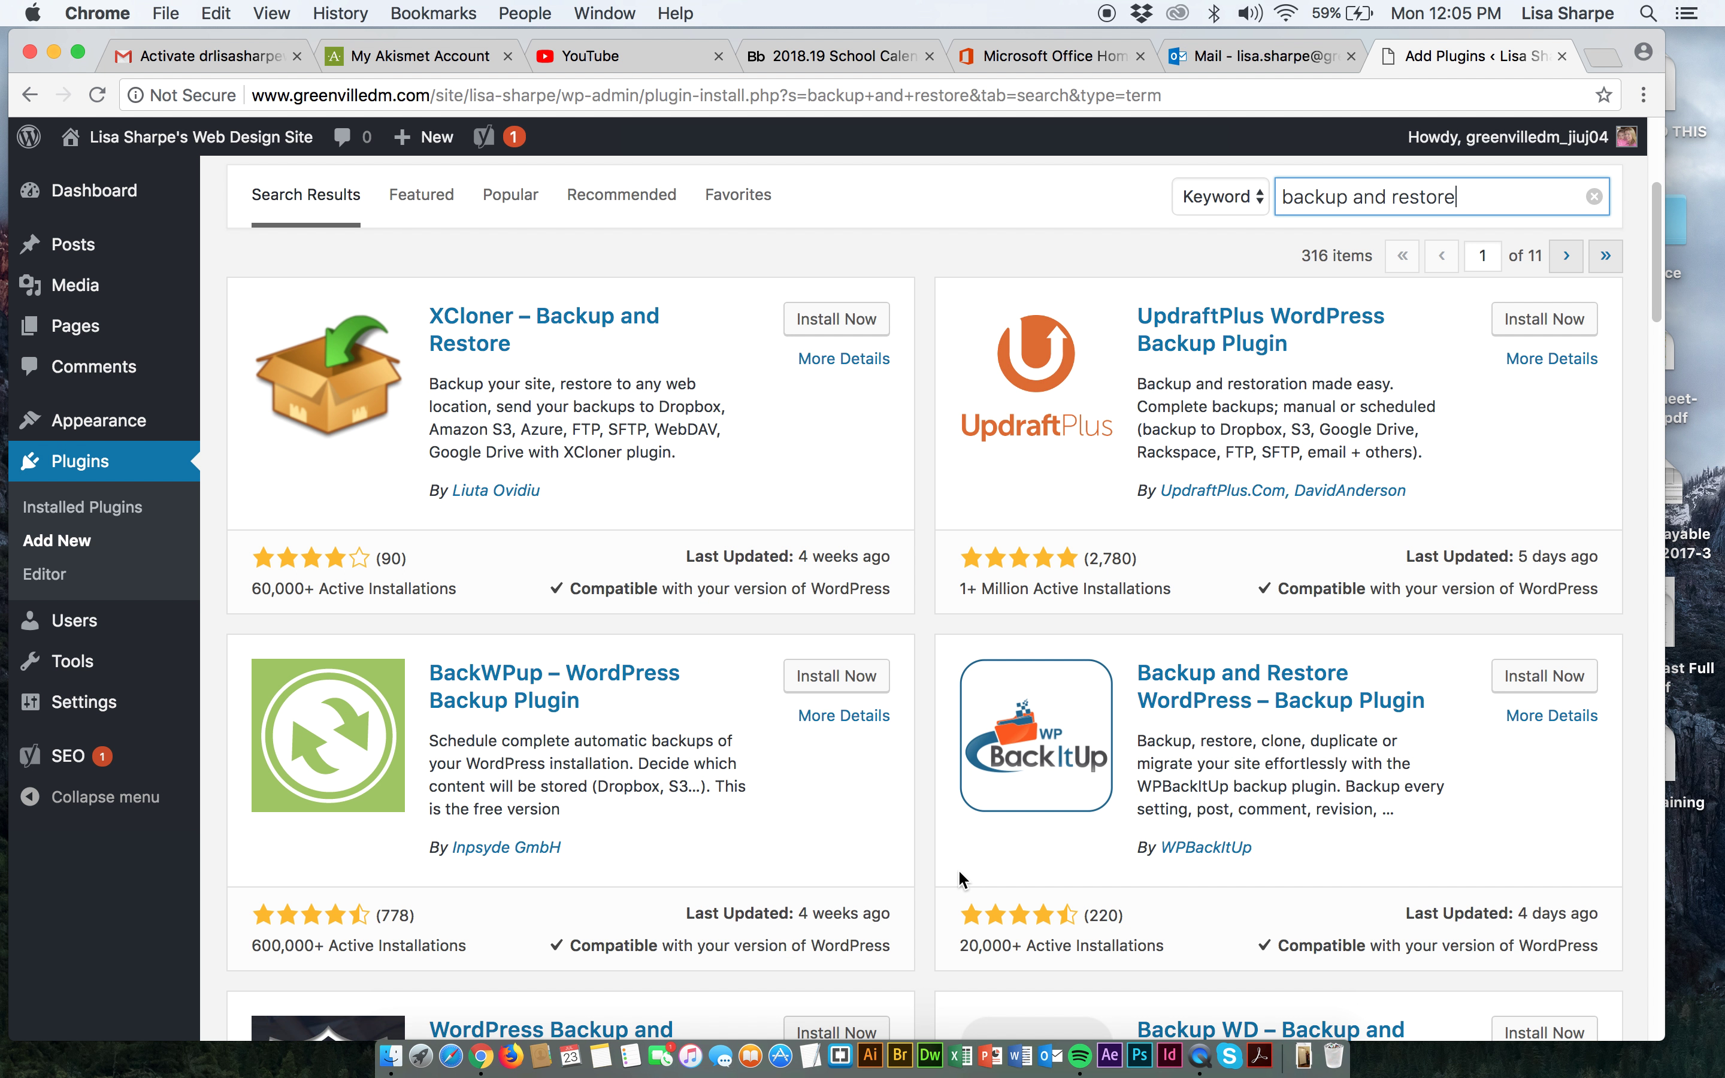
scroll(960, 872, "down", 5)
scroll(955, 868, "down", 3)
scroll(955, 868, "down", 2)
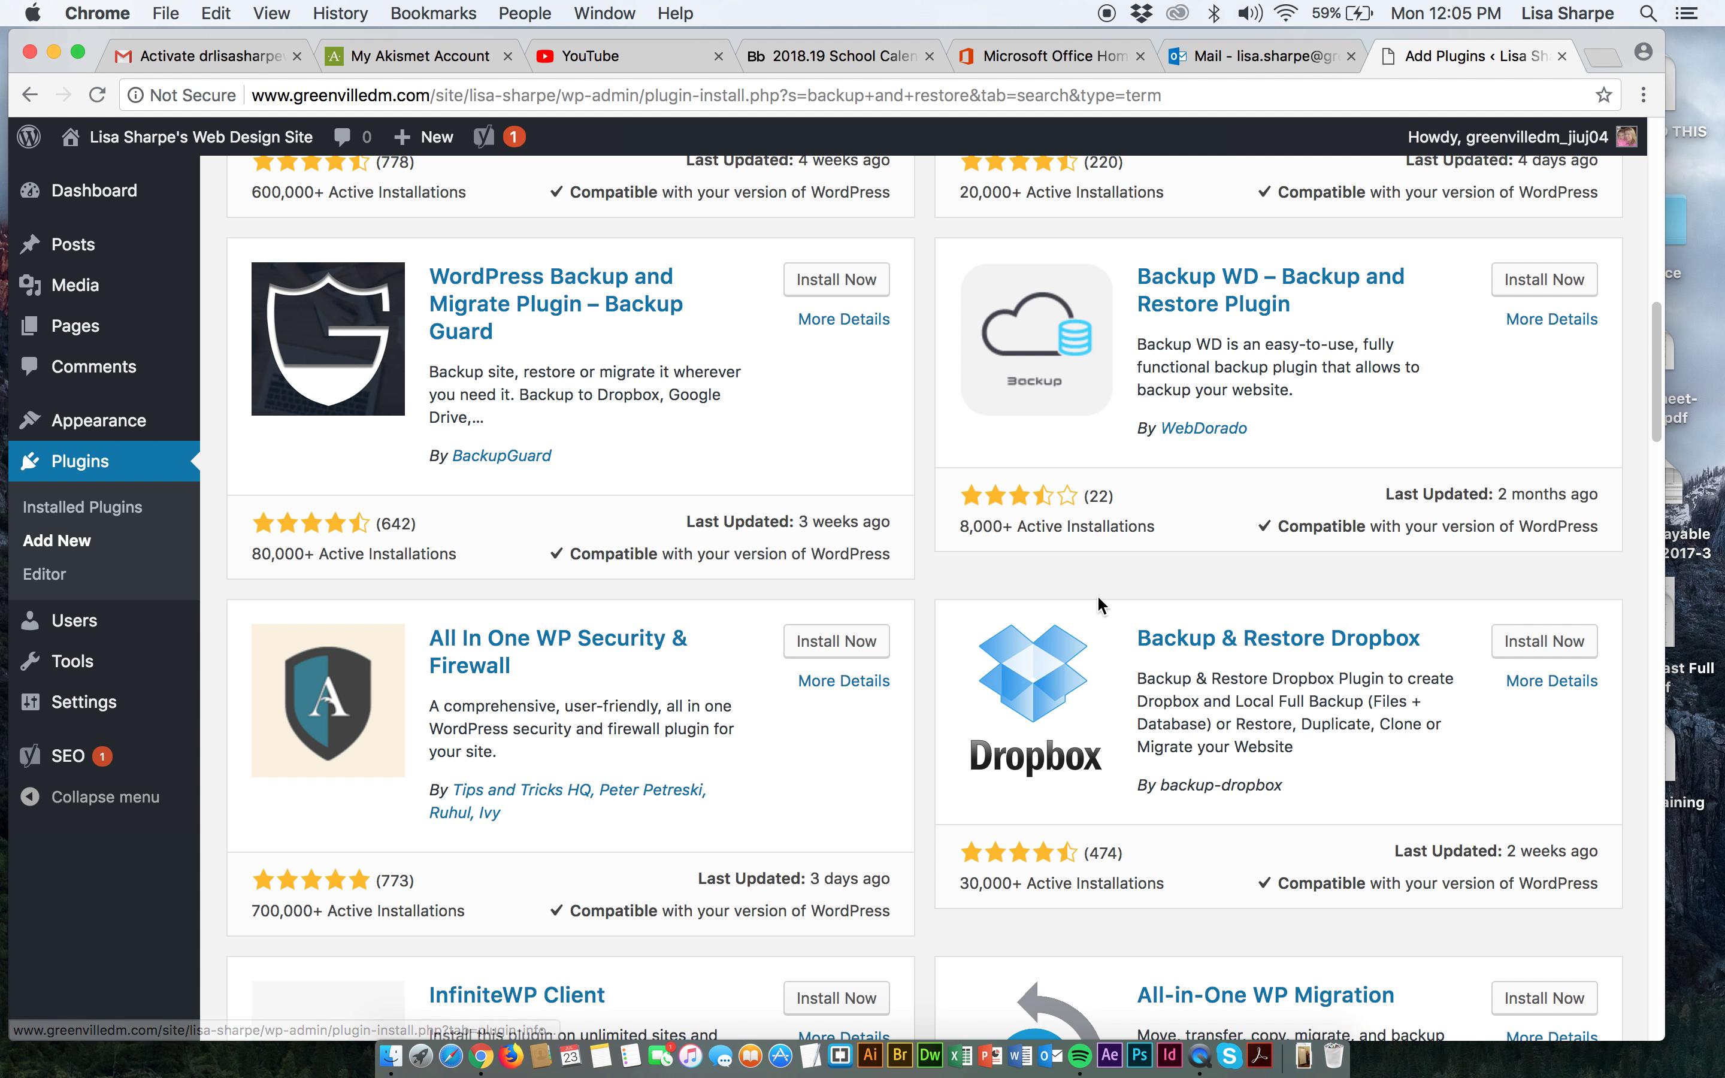
scroll(1116, 605, "down", 4)
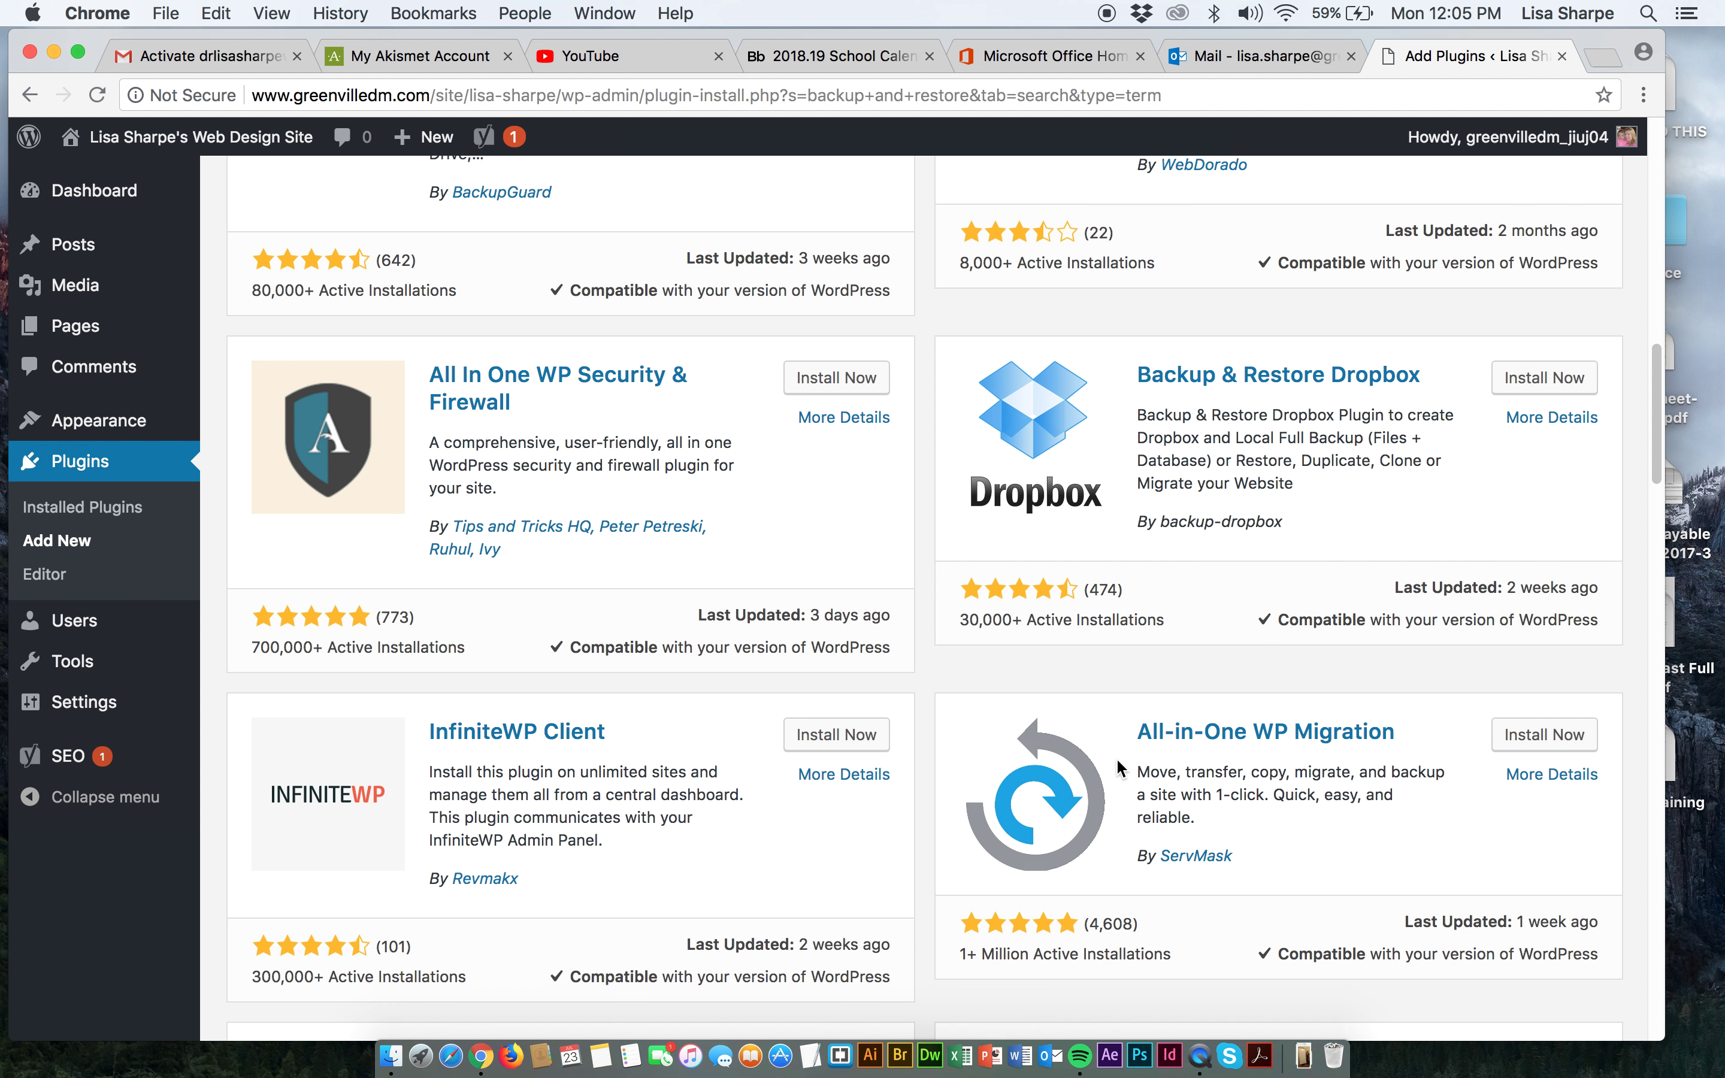
scroll(1115, 757, "down", 2)
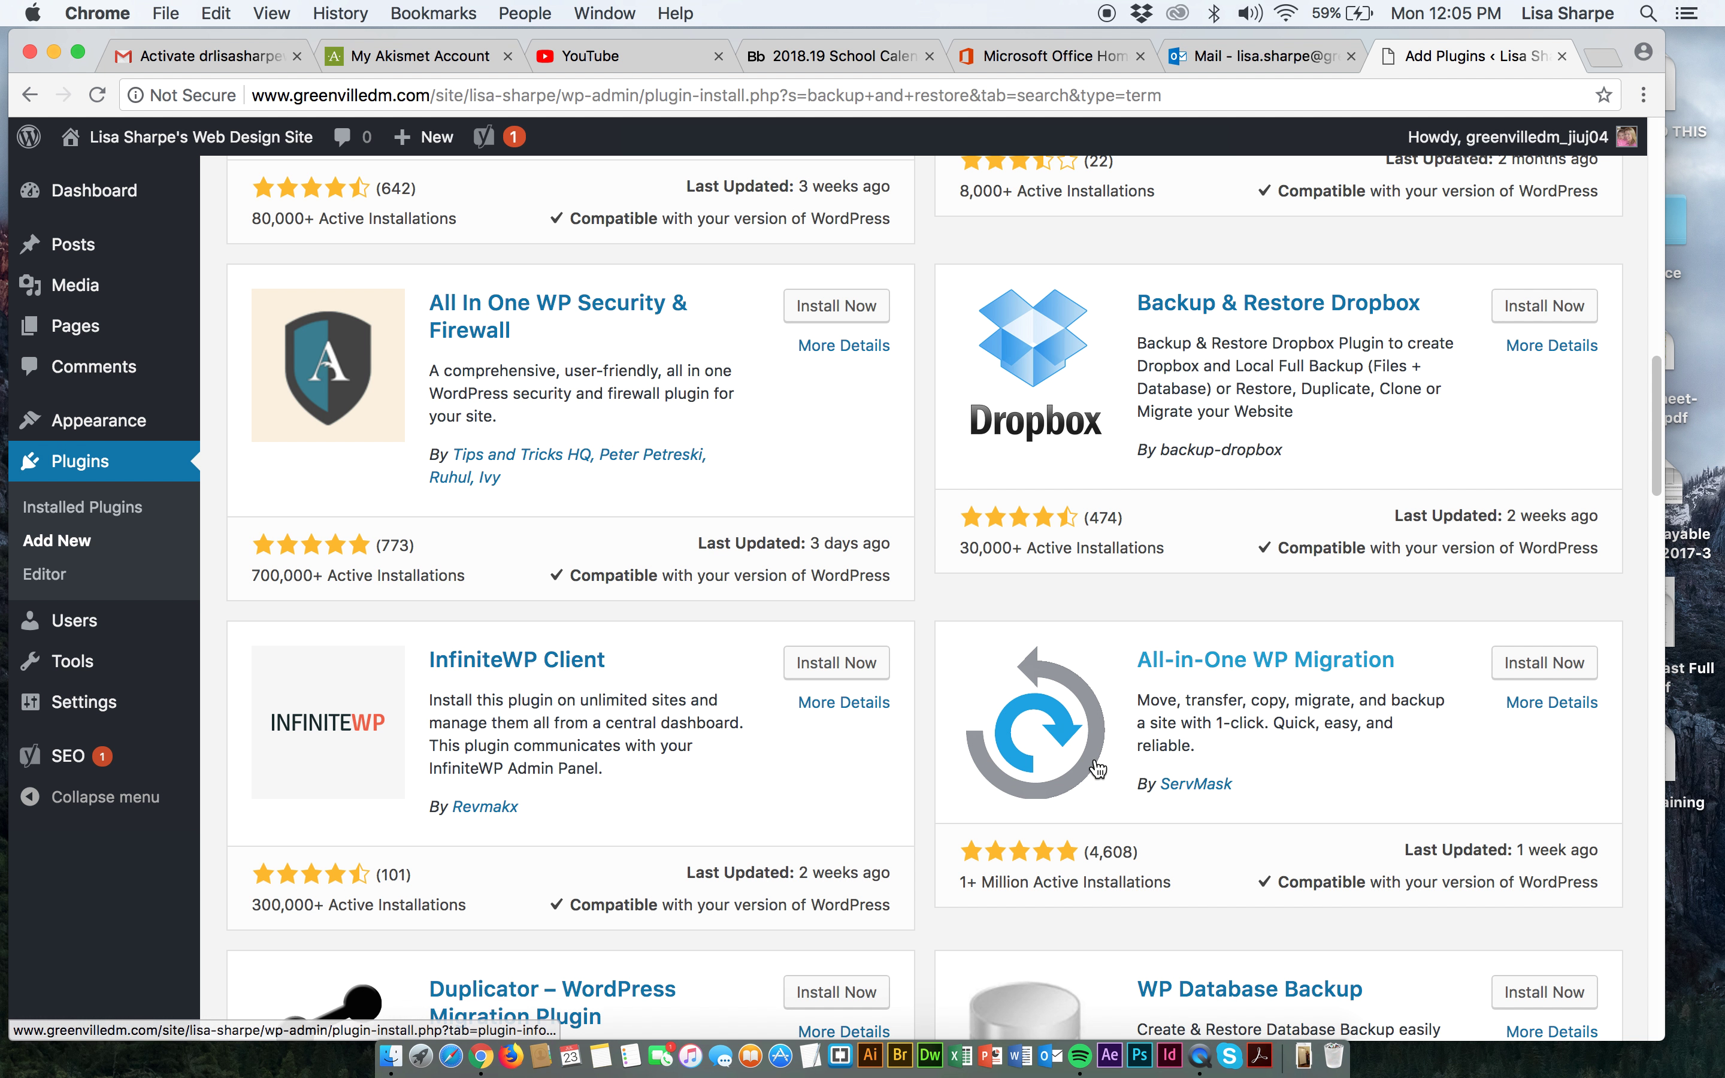
scroll(1087, 767, "down", 2)
scroll(1086, 766, "down", 3)
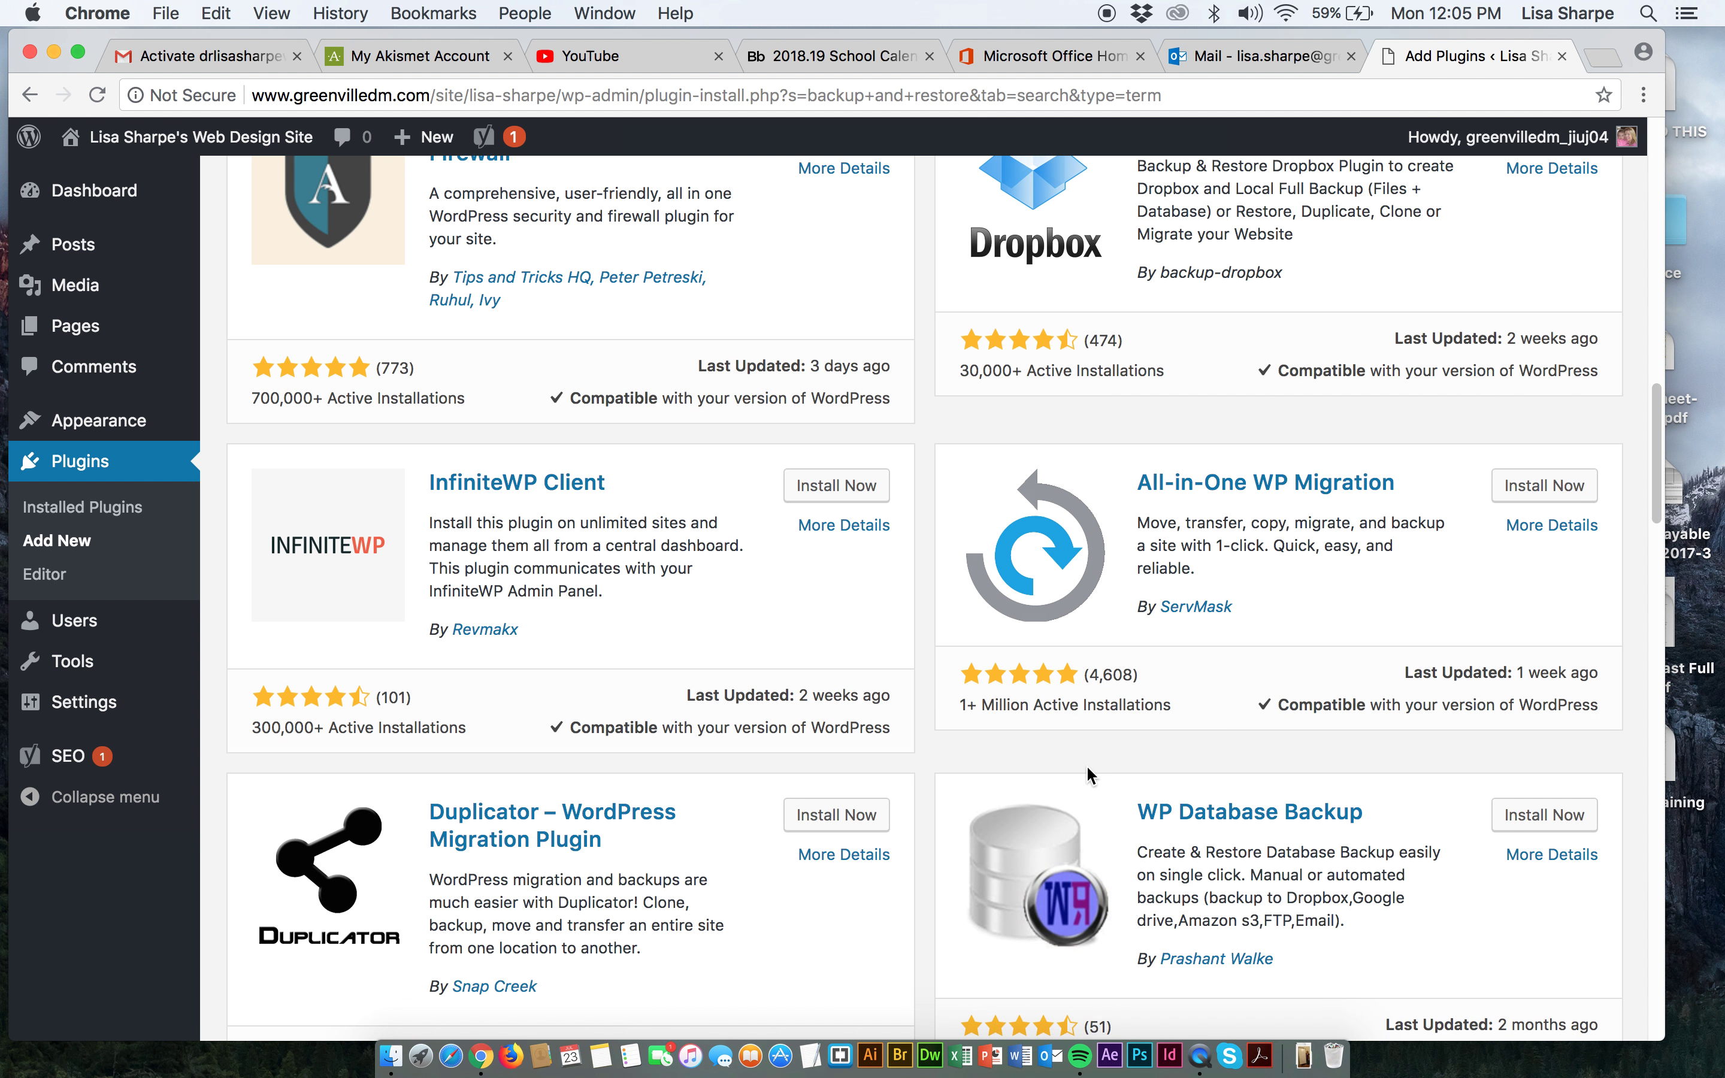
scroll(1083, 774, "down", 4)
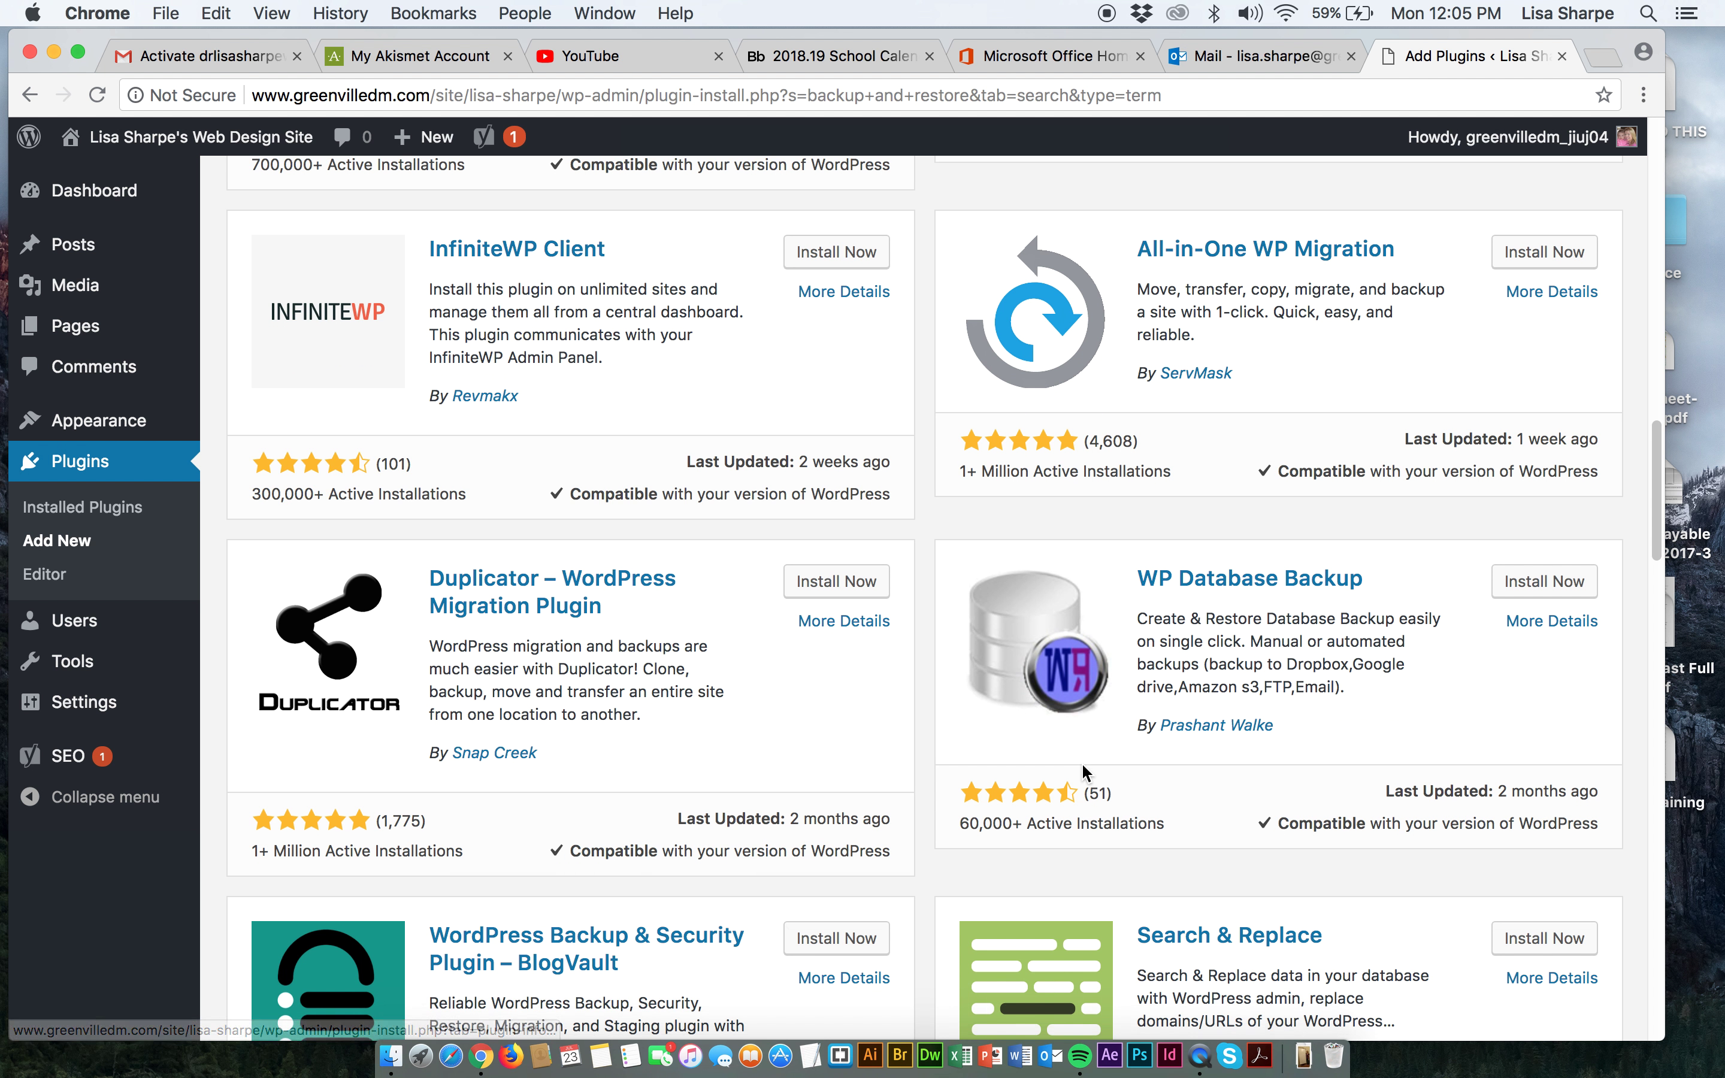
scroll(1080, 770, "down", 2)
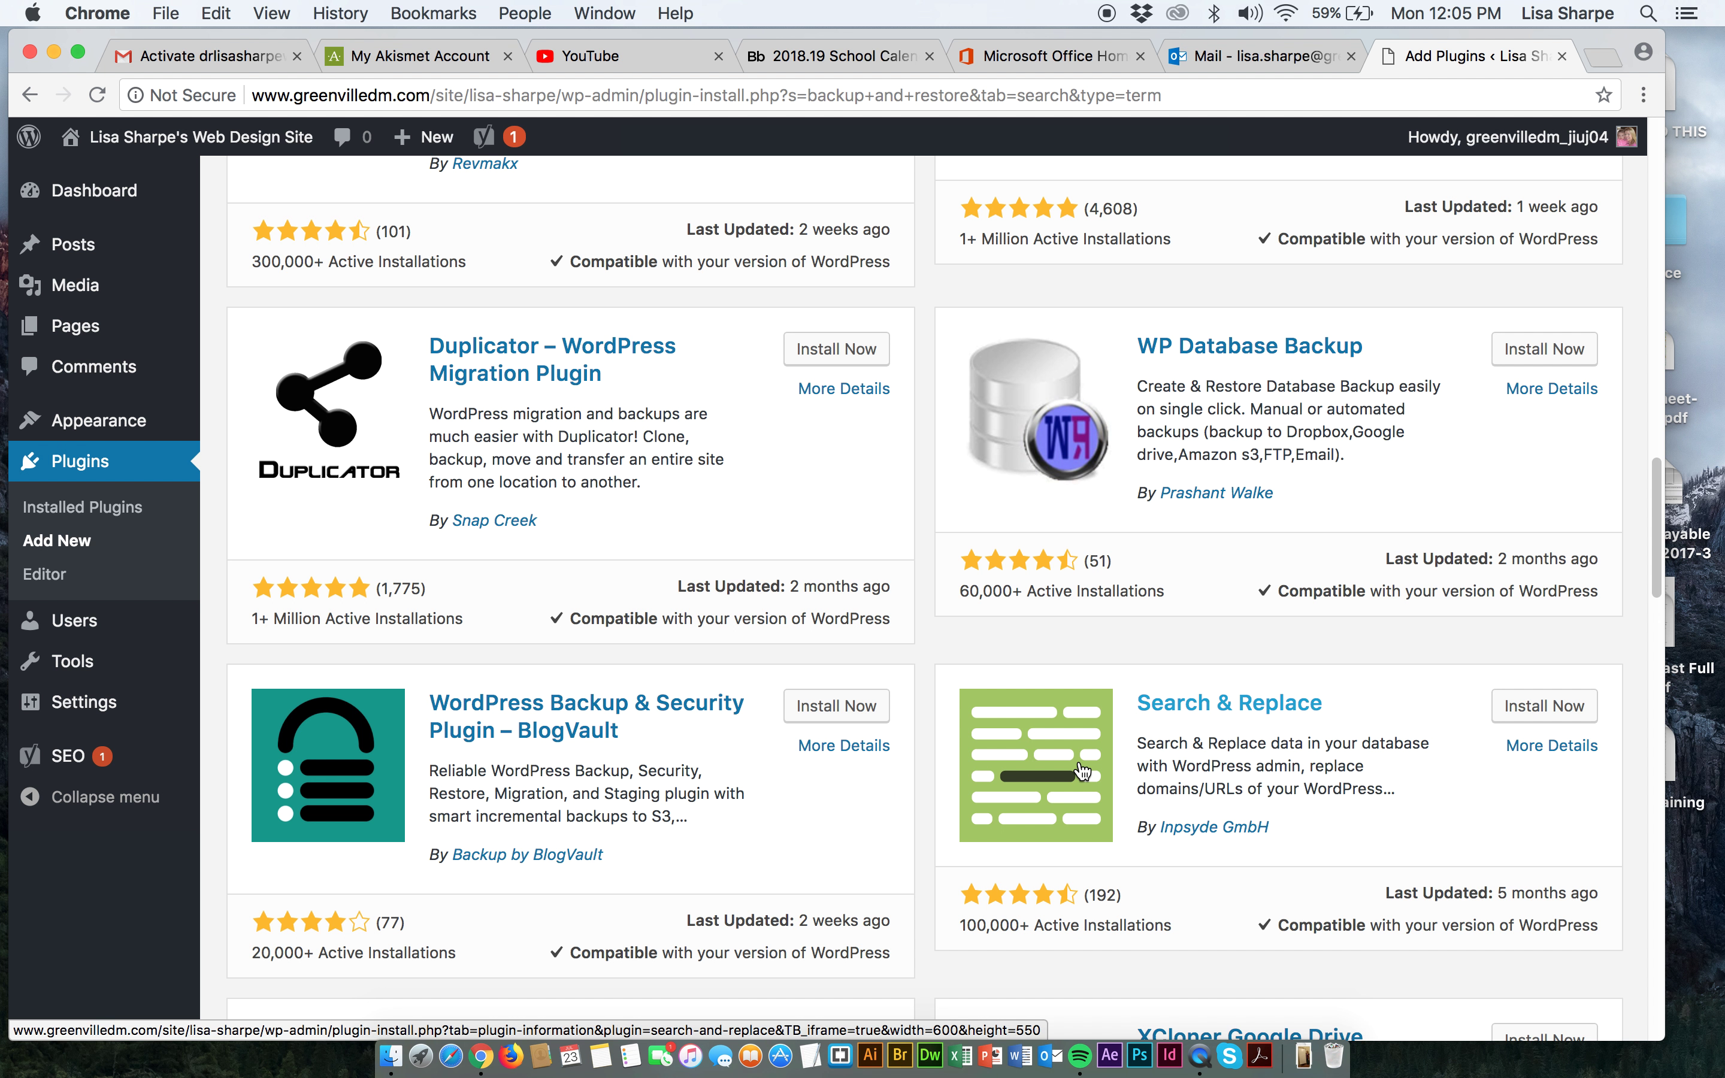
scroll(1081, 770, "down", 10)
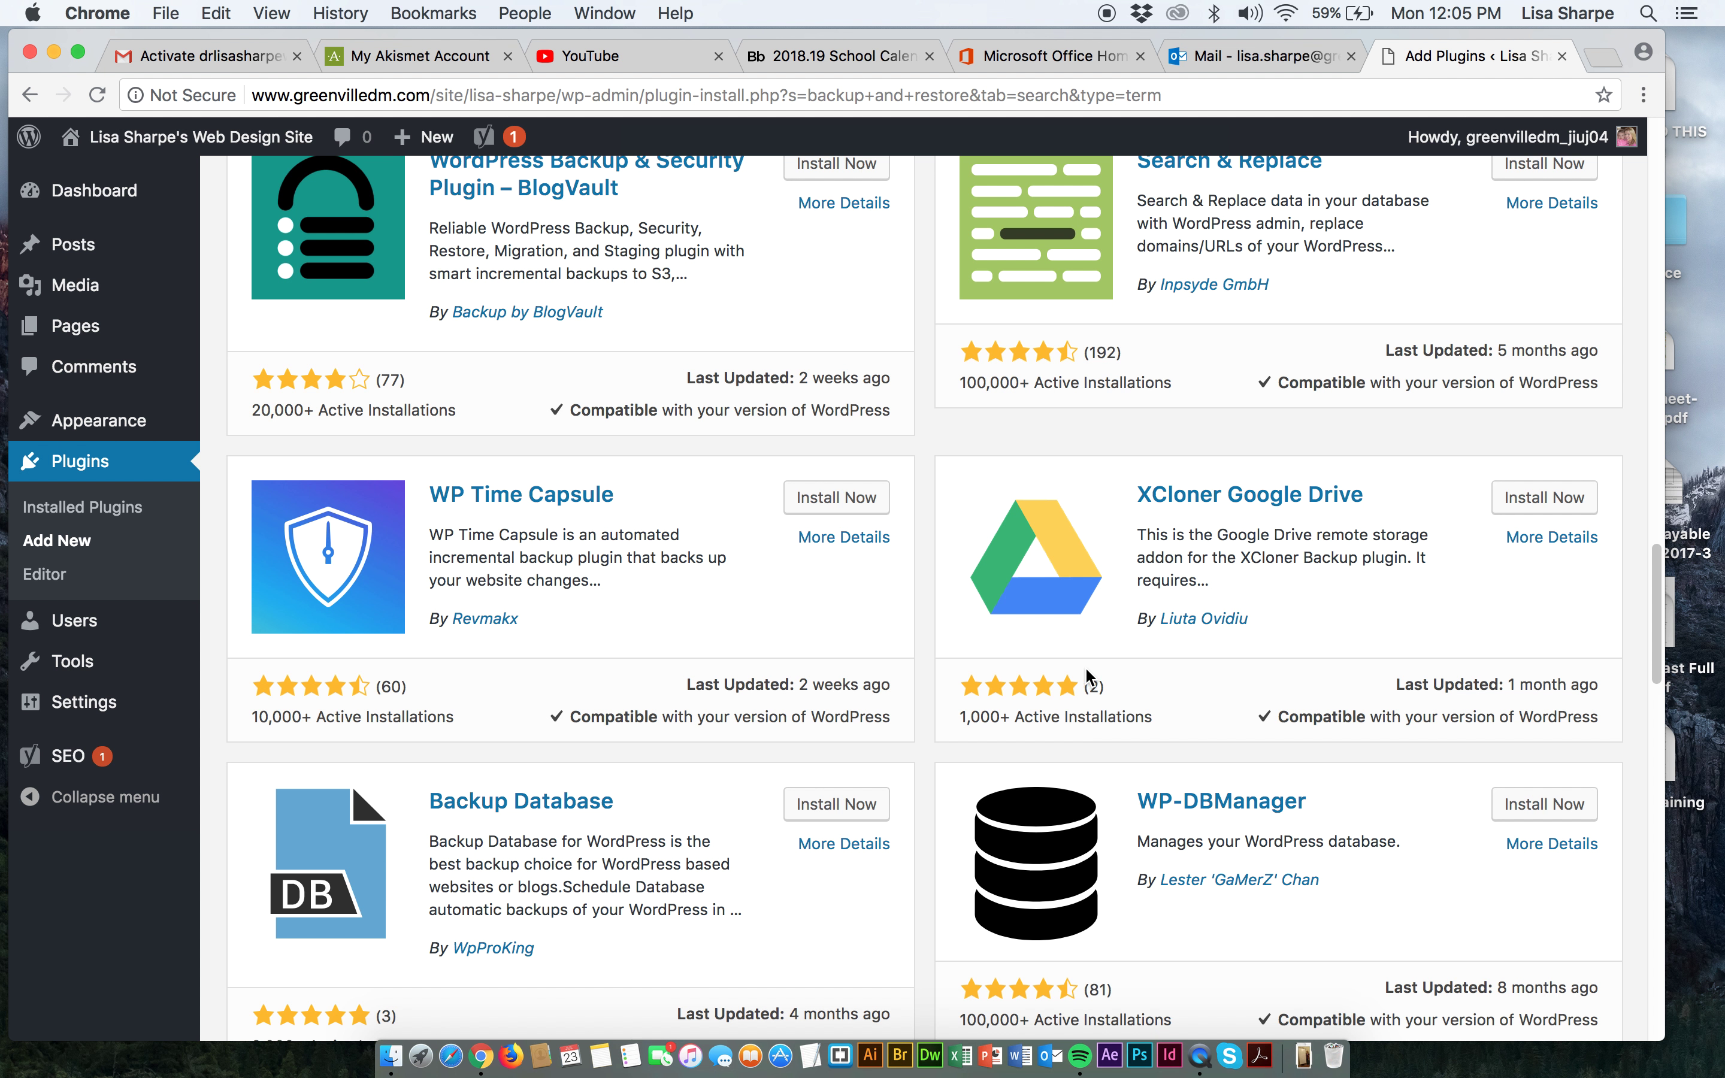
scroll(1076, 677, "down", 8)
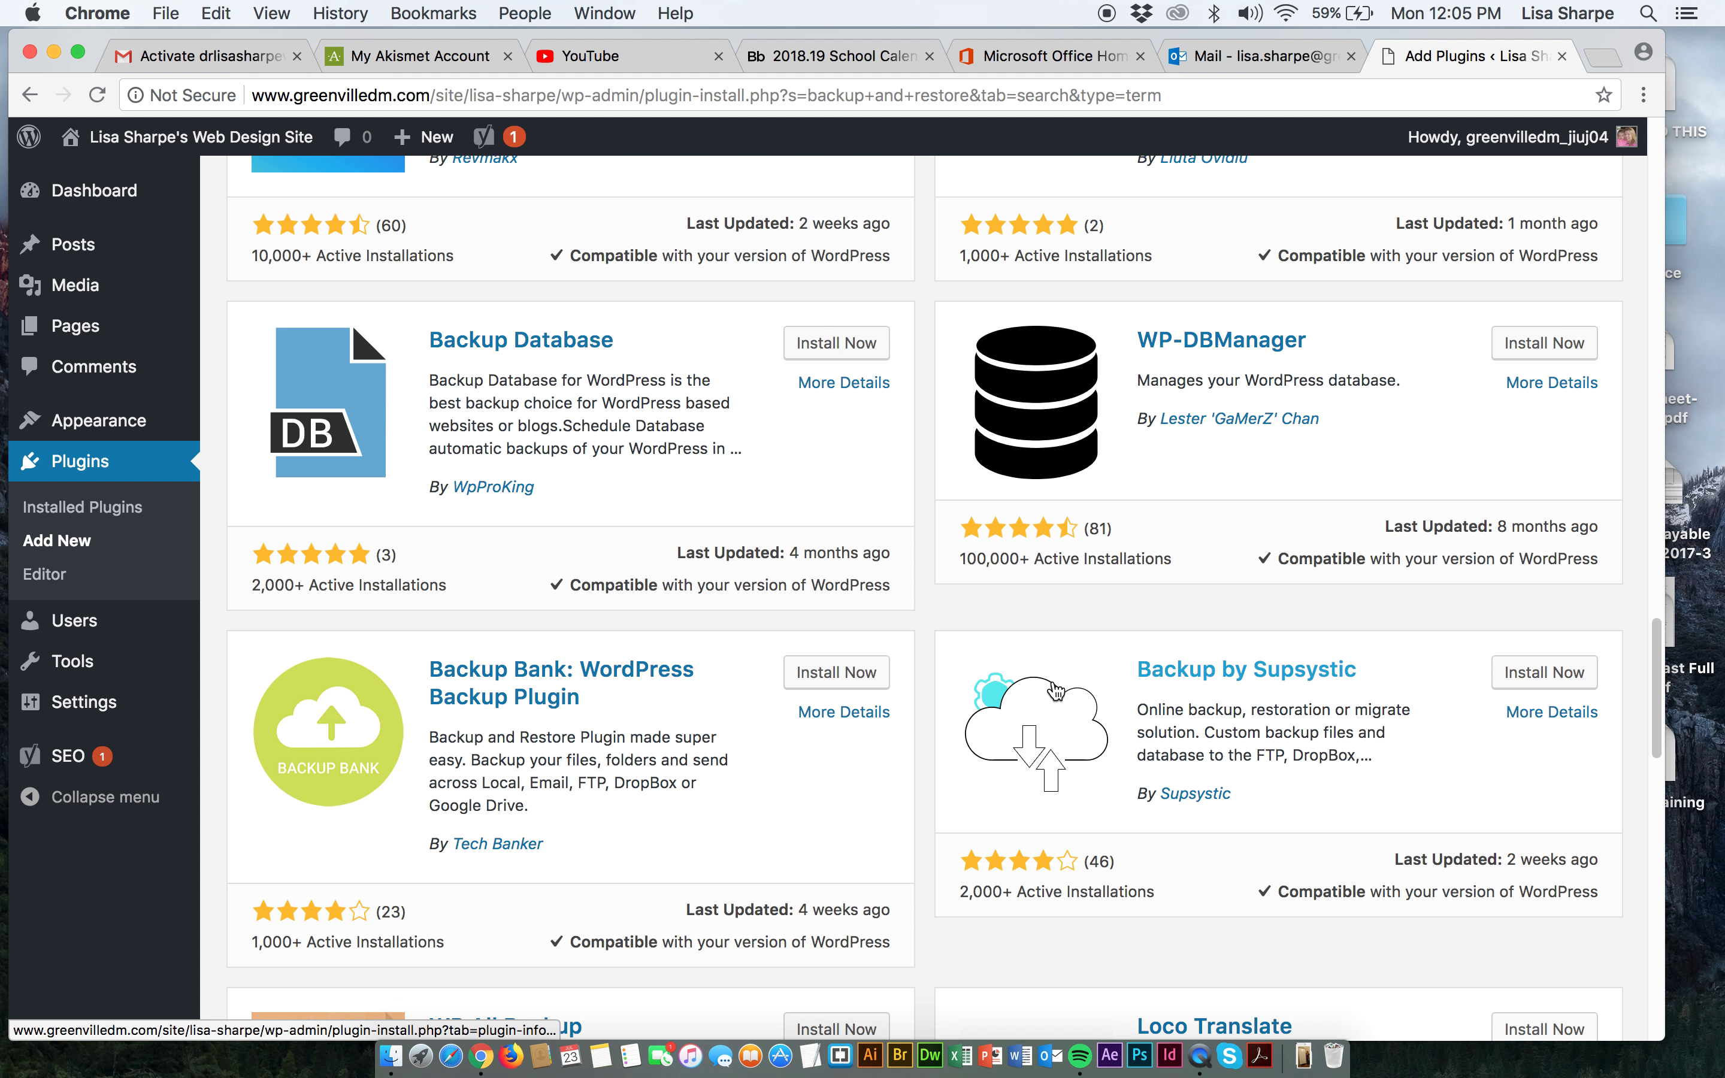
scroll(1056, 690, "down", 2)
scroll(1056, 690, "down", 4)
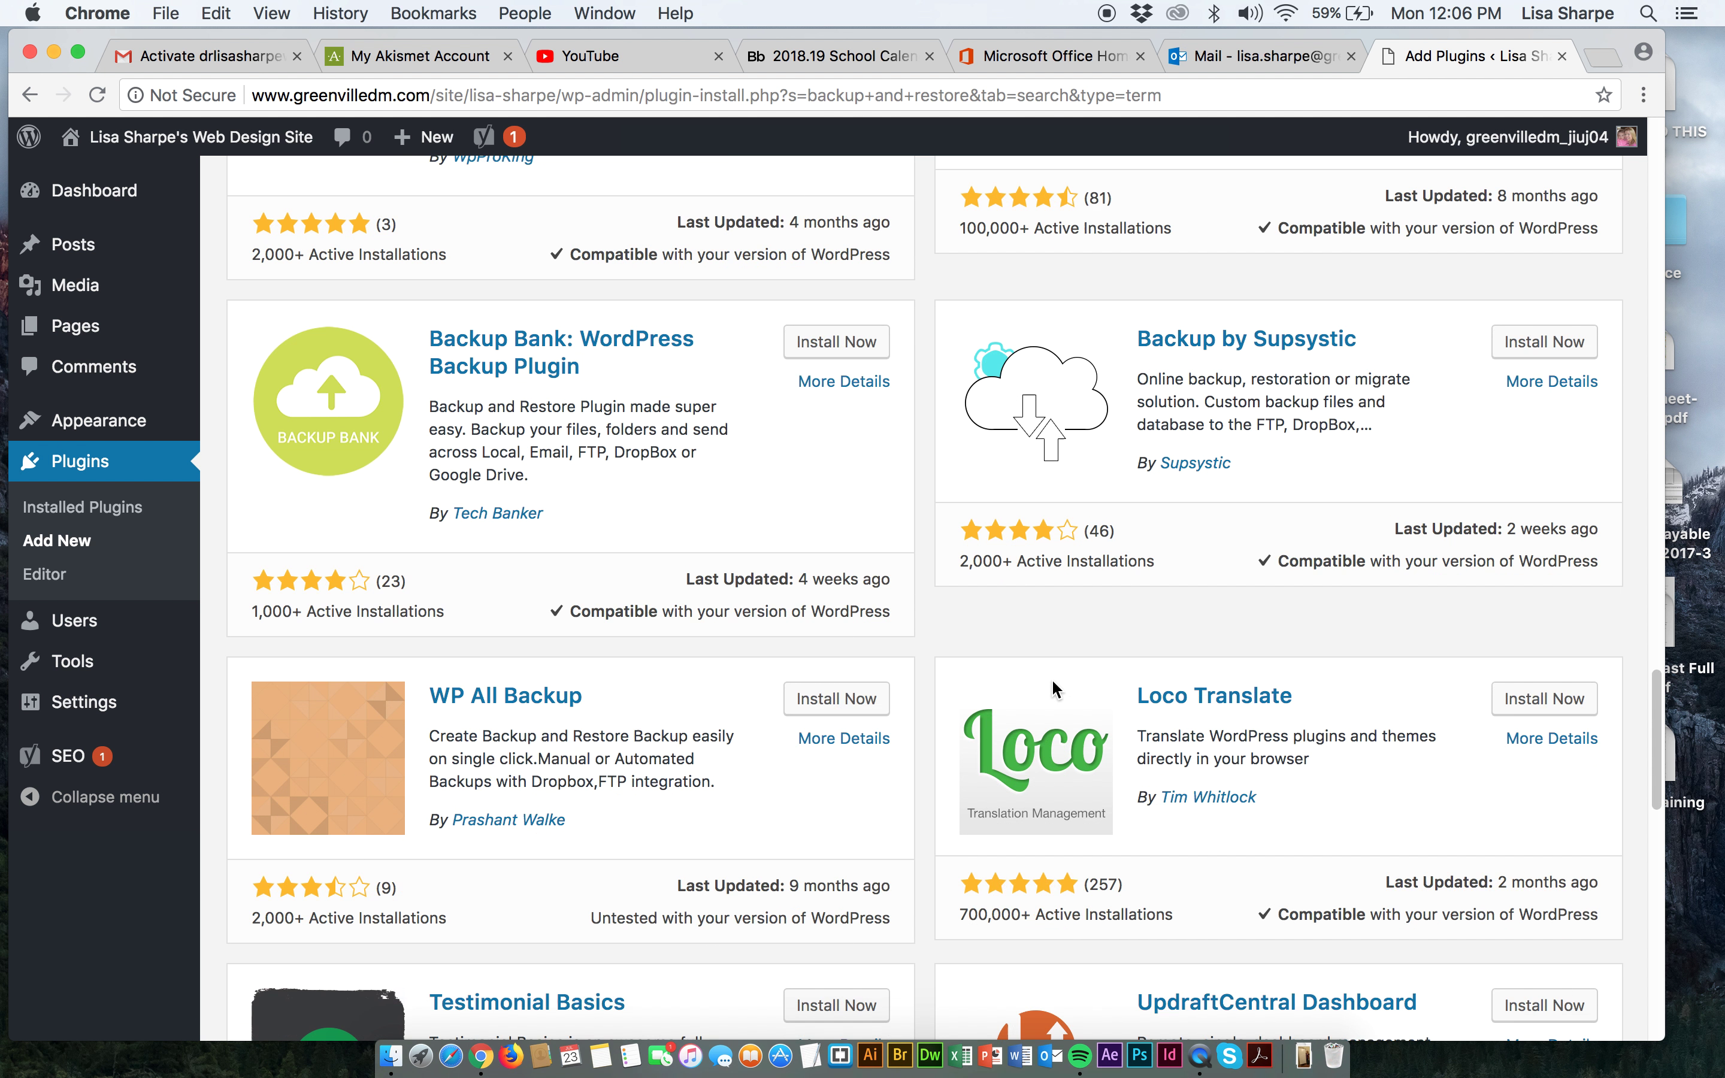
scroll(1051, 678, "down", 2)
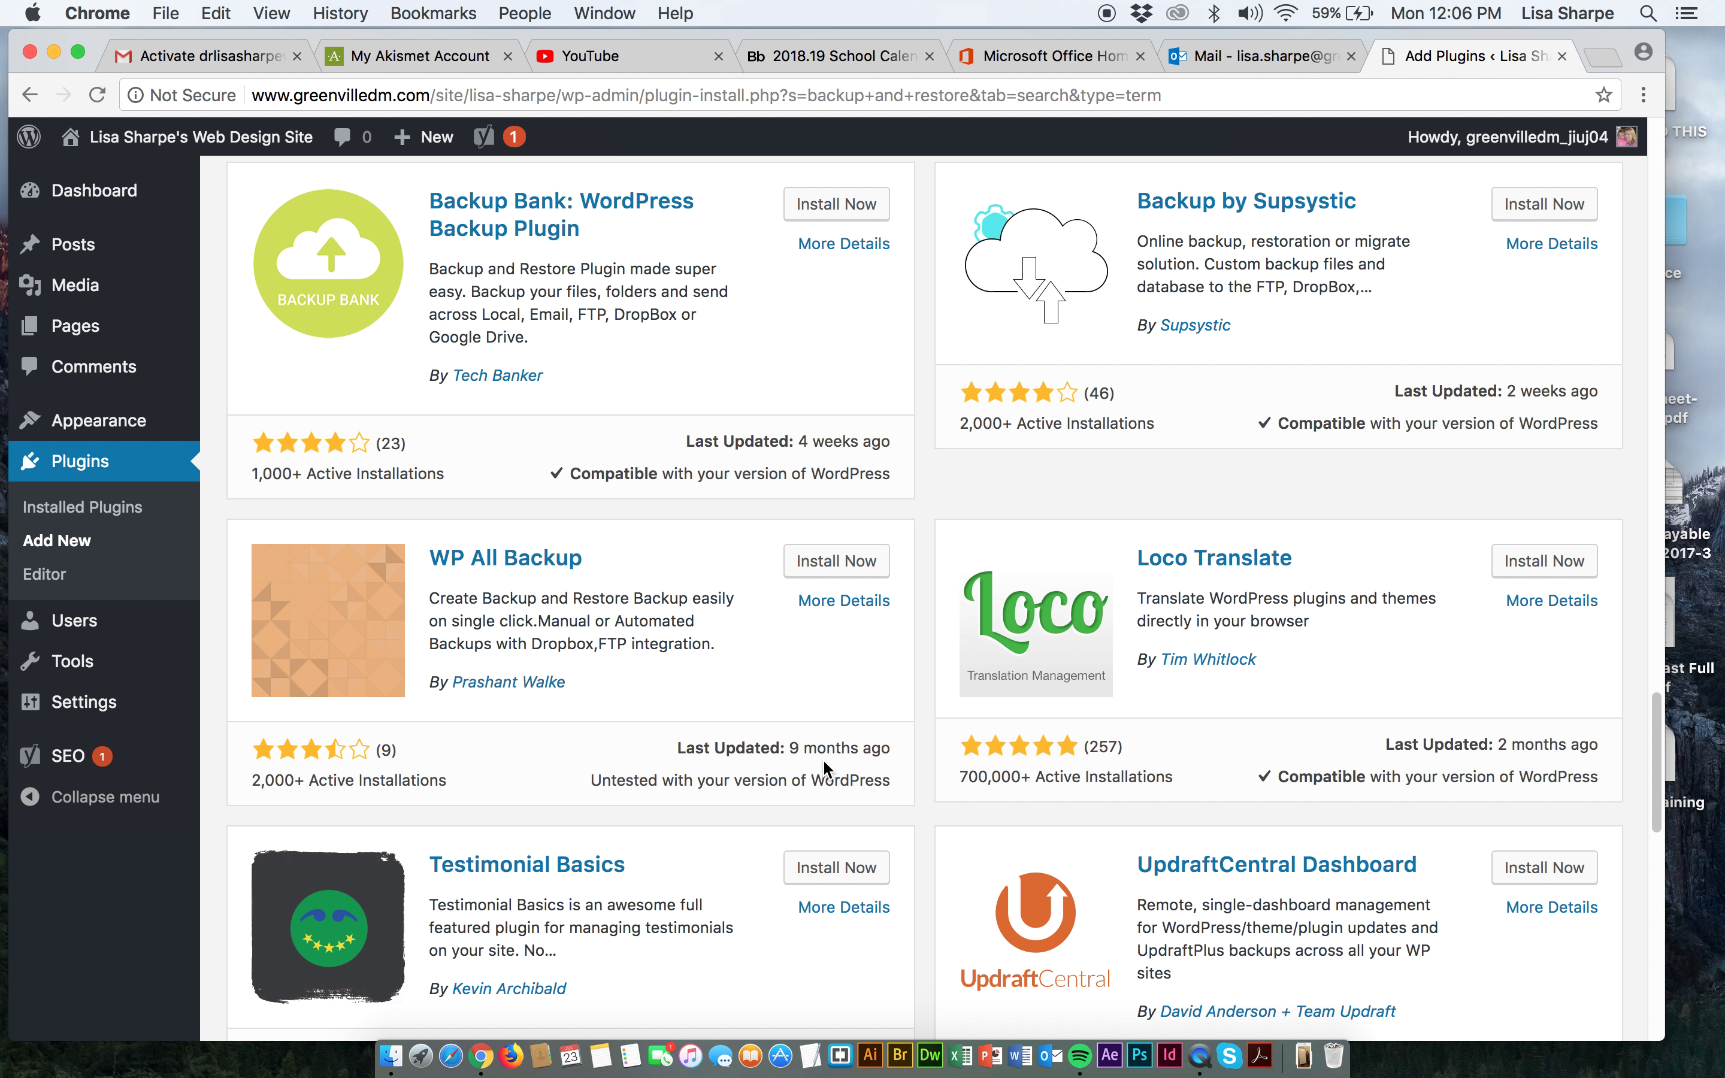
scroll(823, 763, "down", 5)
scroll(824, 761, "down", 5)
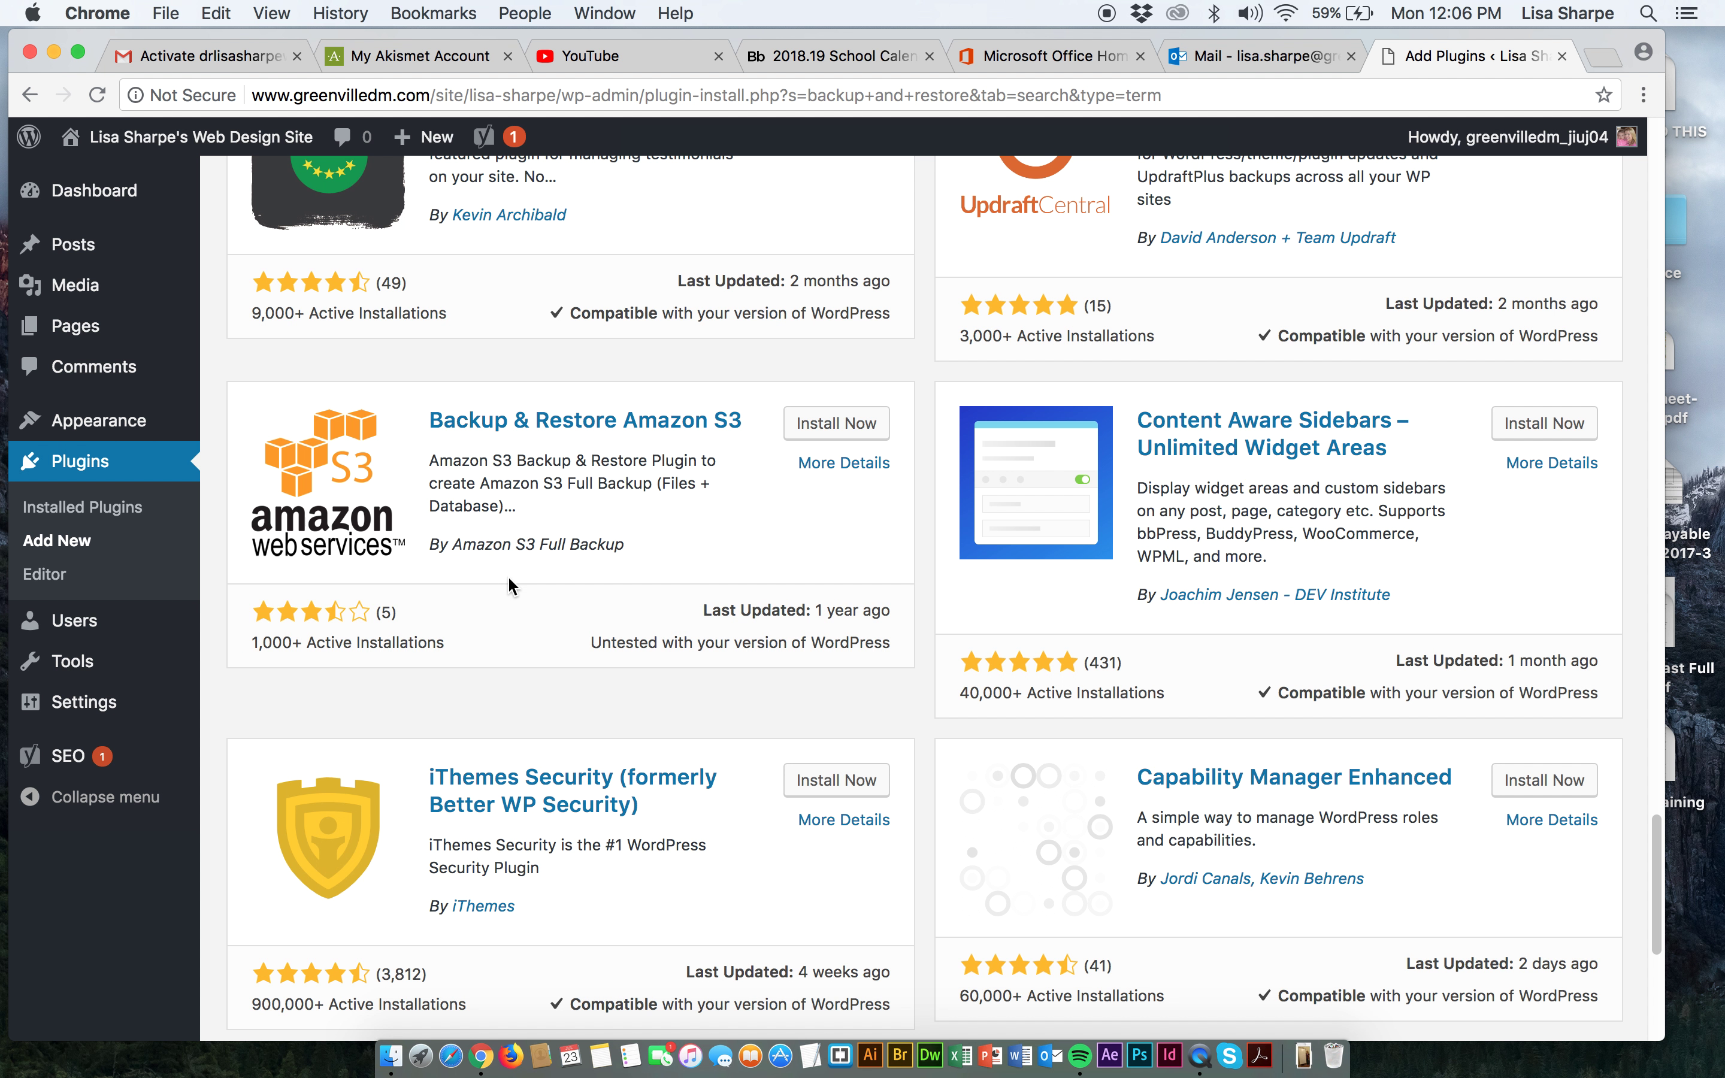
scroll(568, 621, "down", 7)
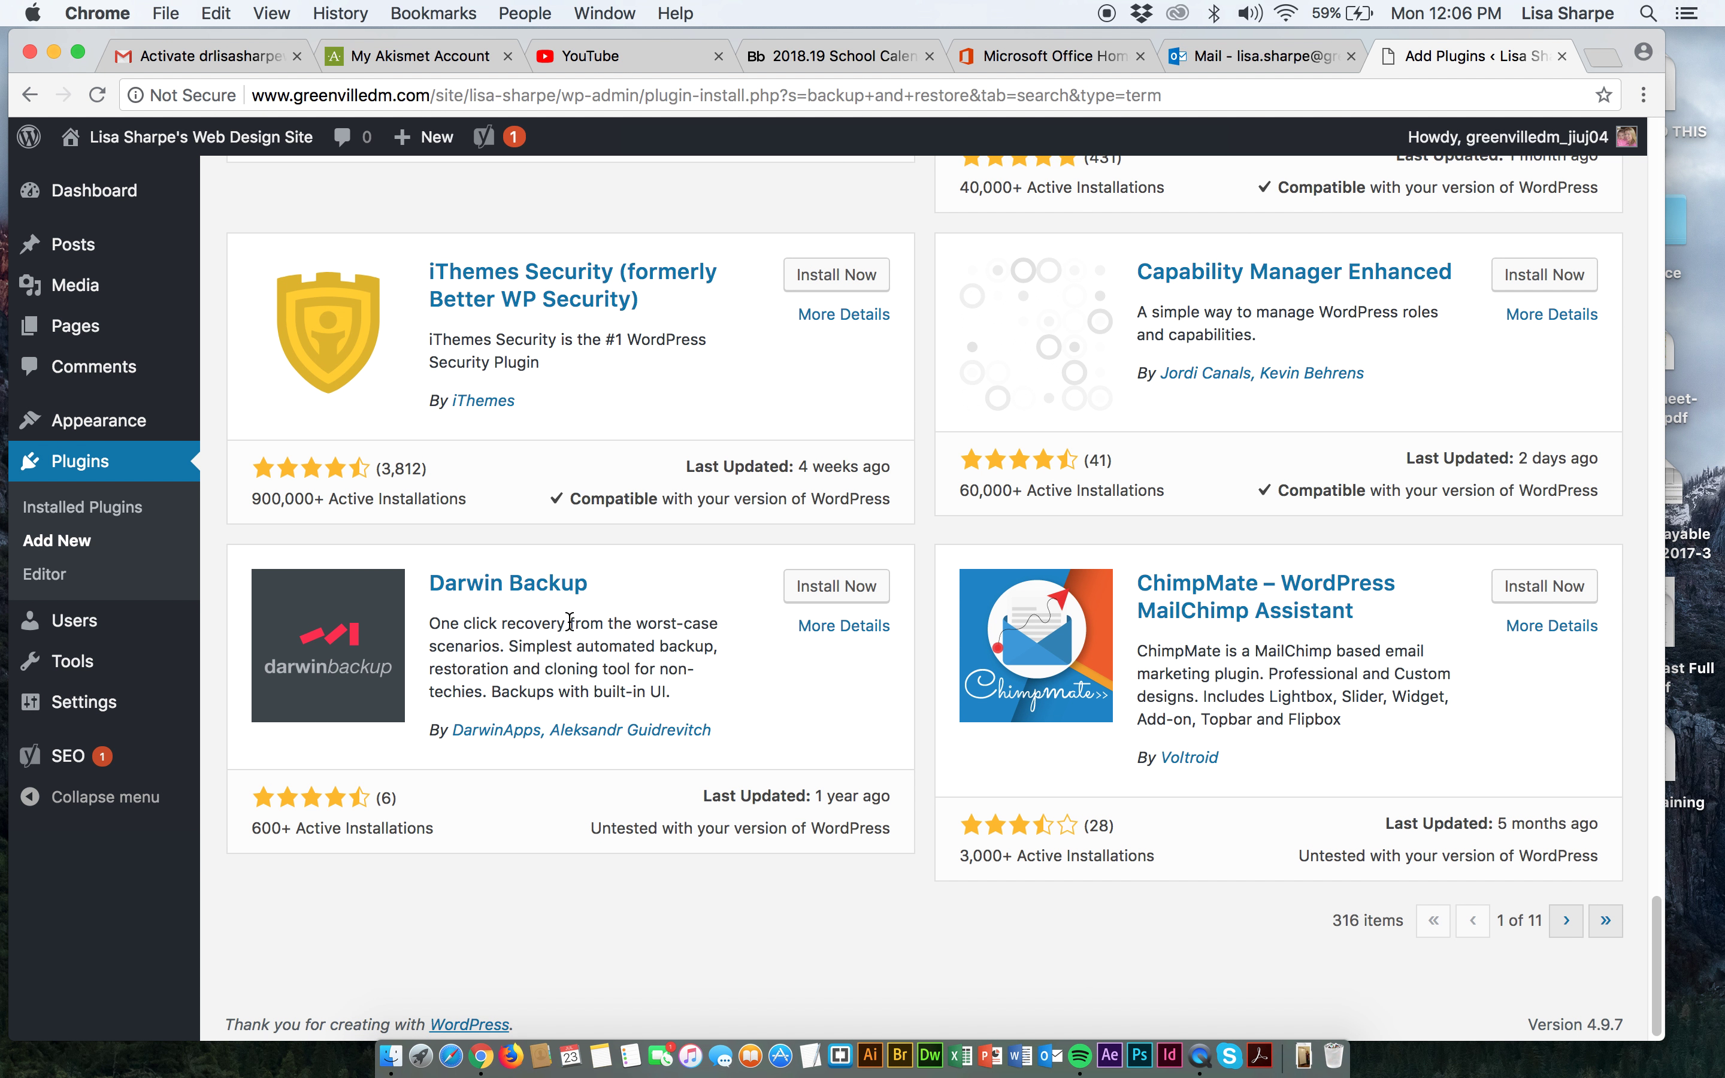
scroll(569, 621, "up", 20)
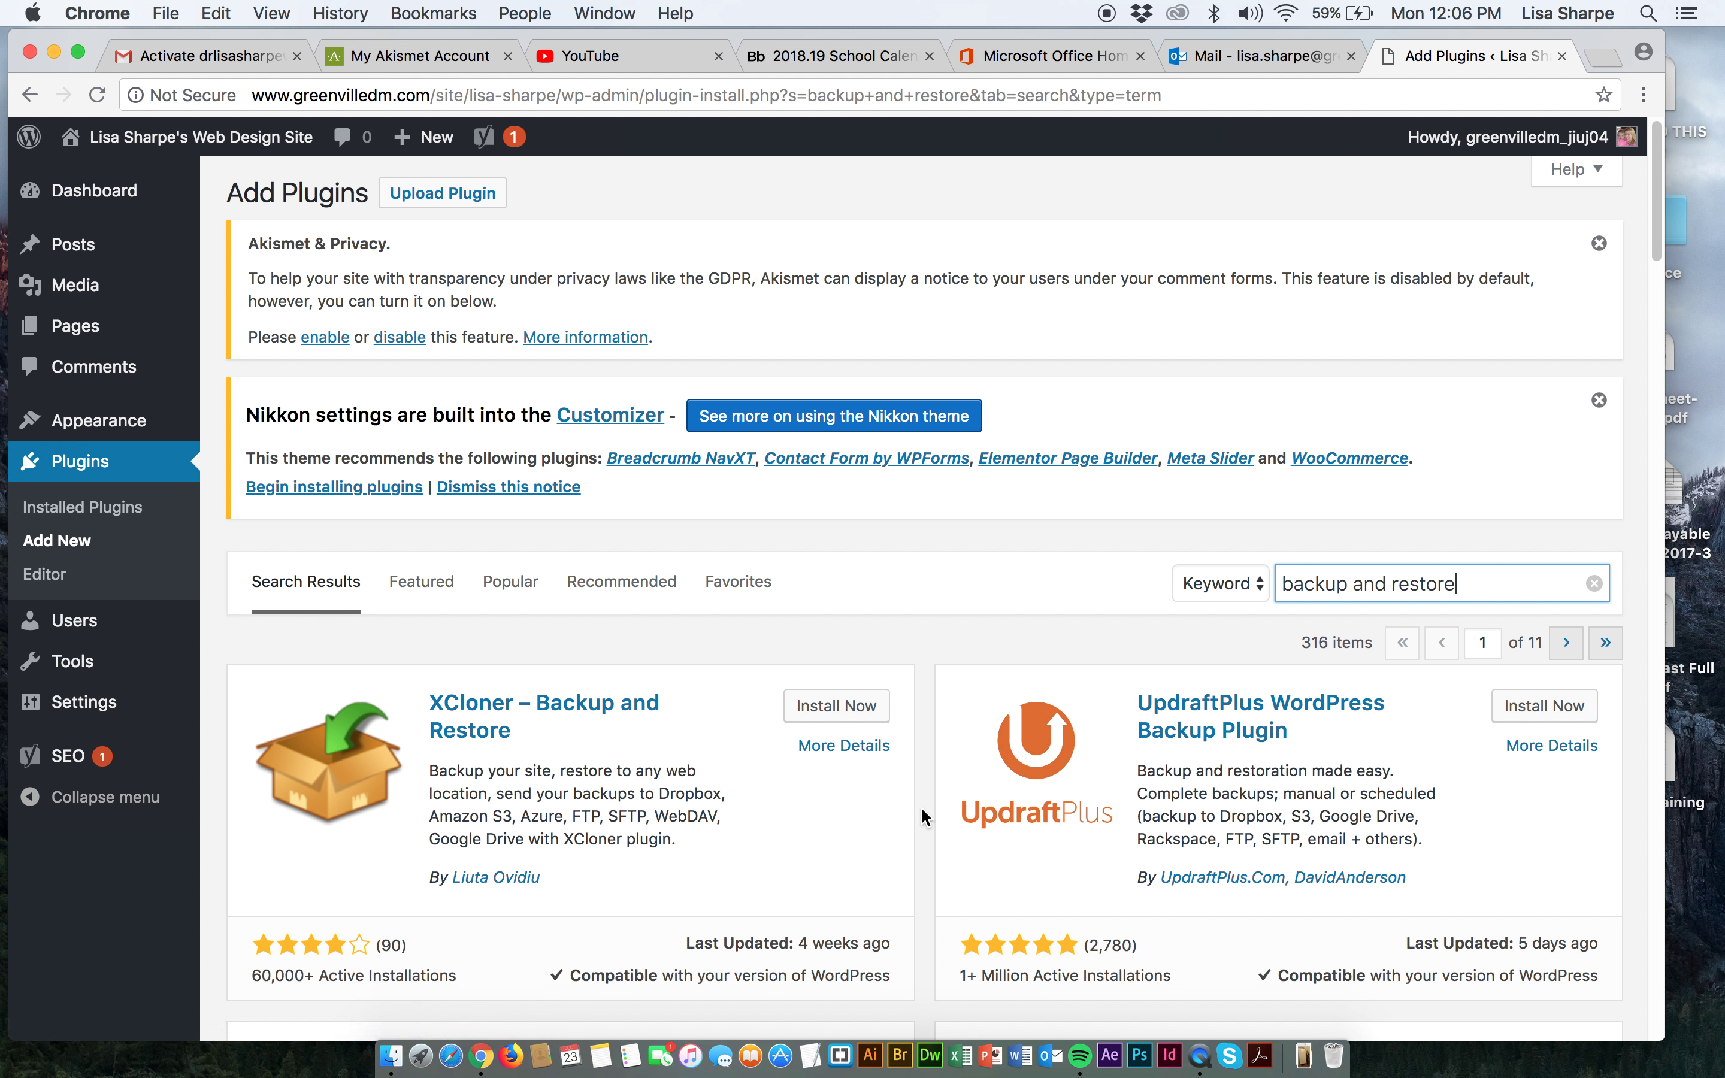
Install the UpdraftPlus WordPress Backup Plugin (1.14.12) from the results and activate it.
scroll(923, 815, "down", 1)
scroll(922, 816, "down", 1)
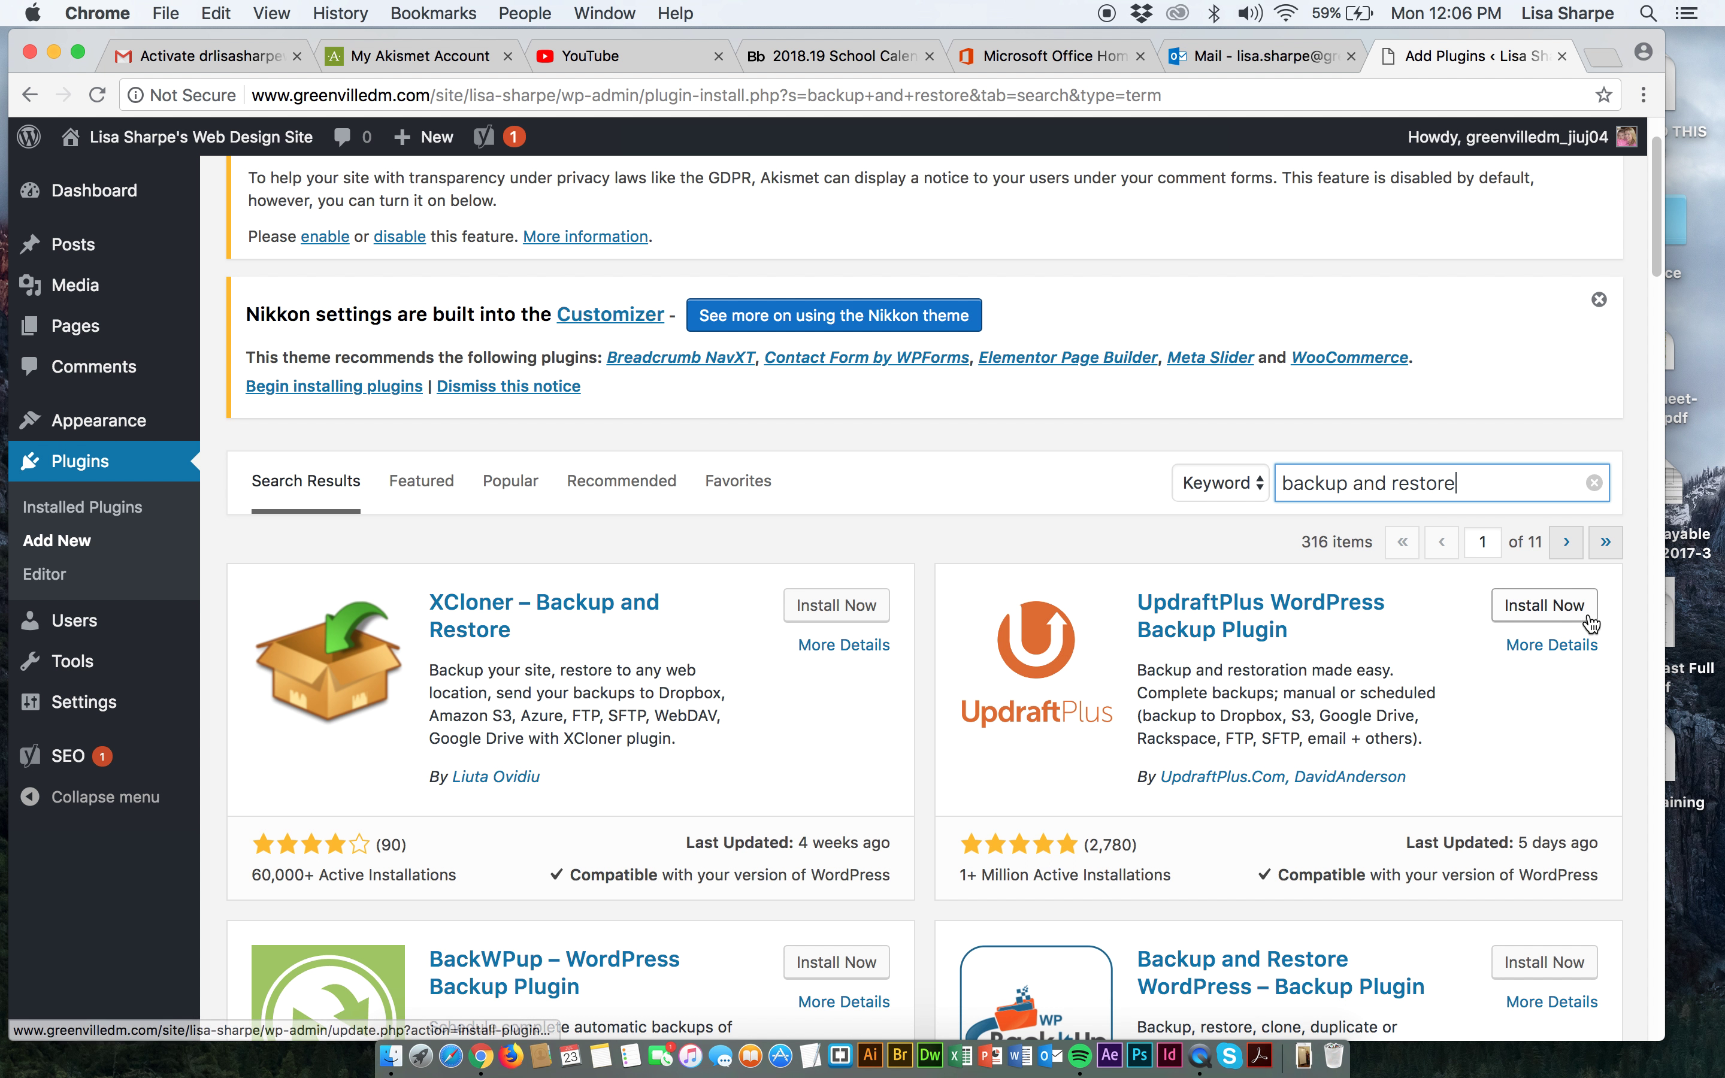
left_click(1560, 615)
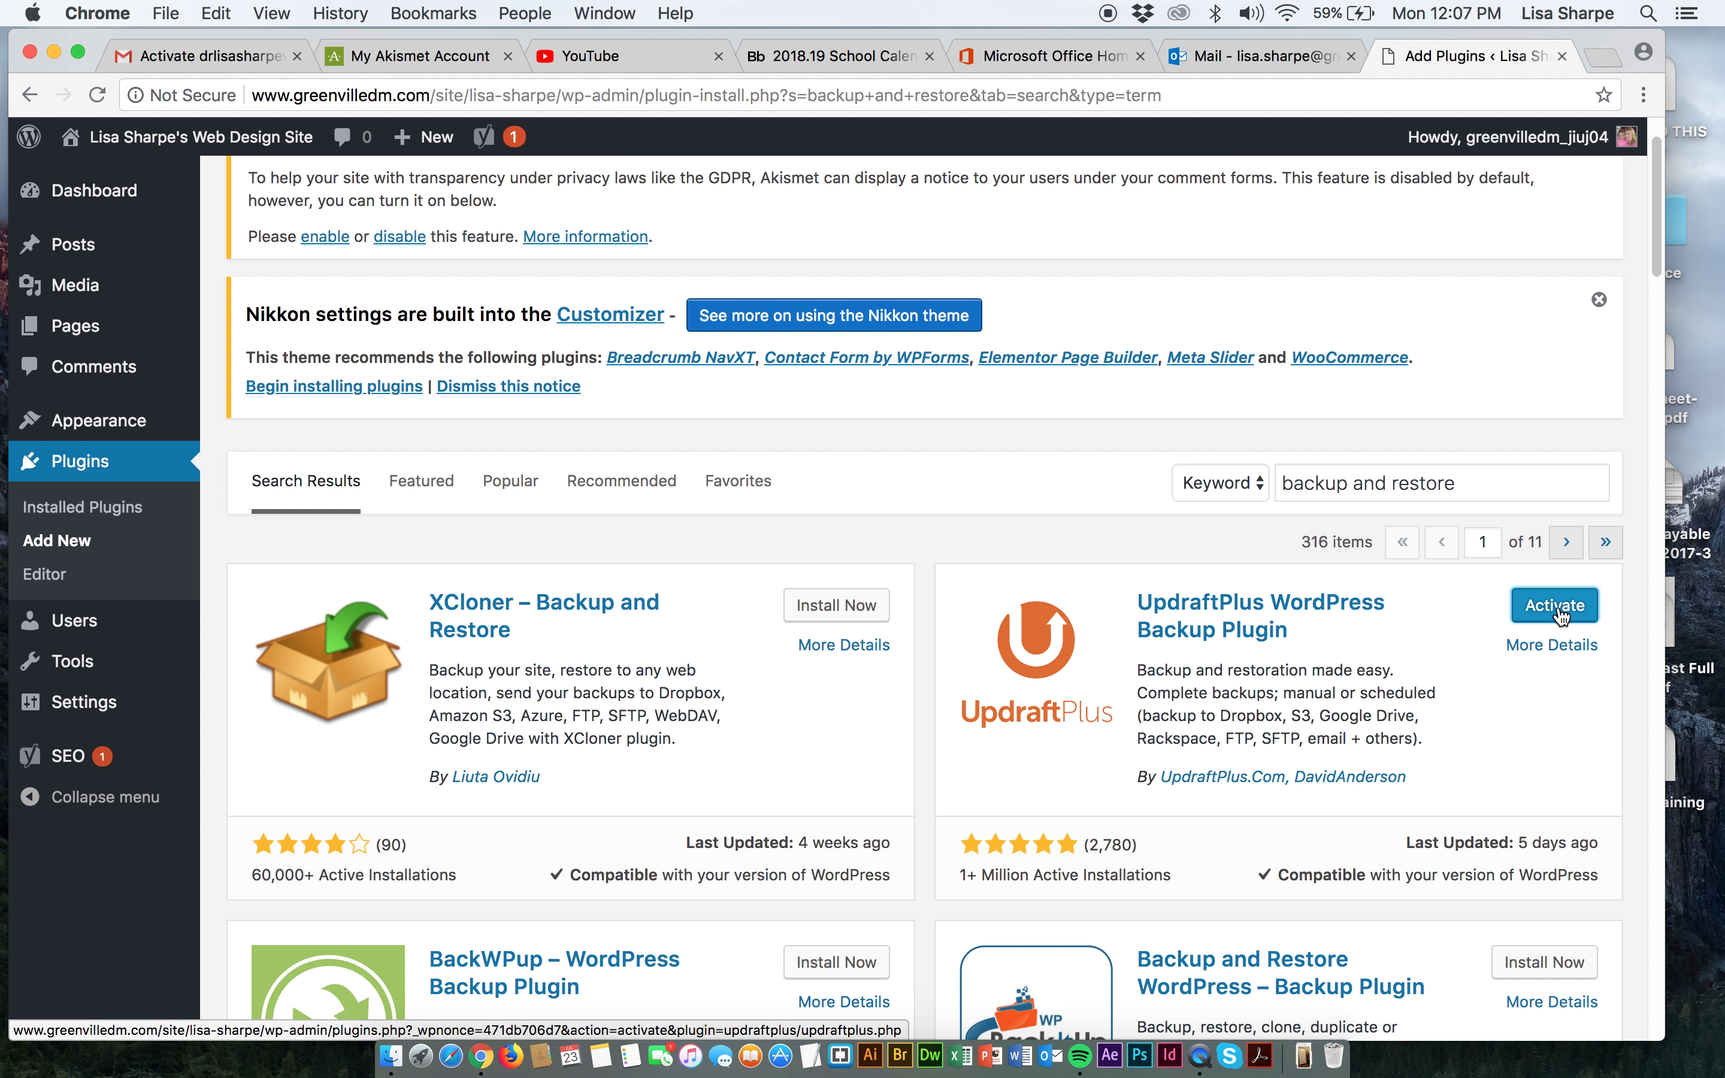
left_click(1556, 613)
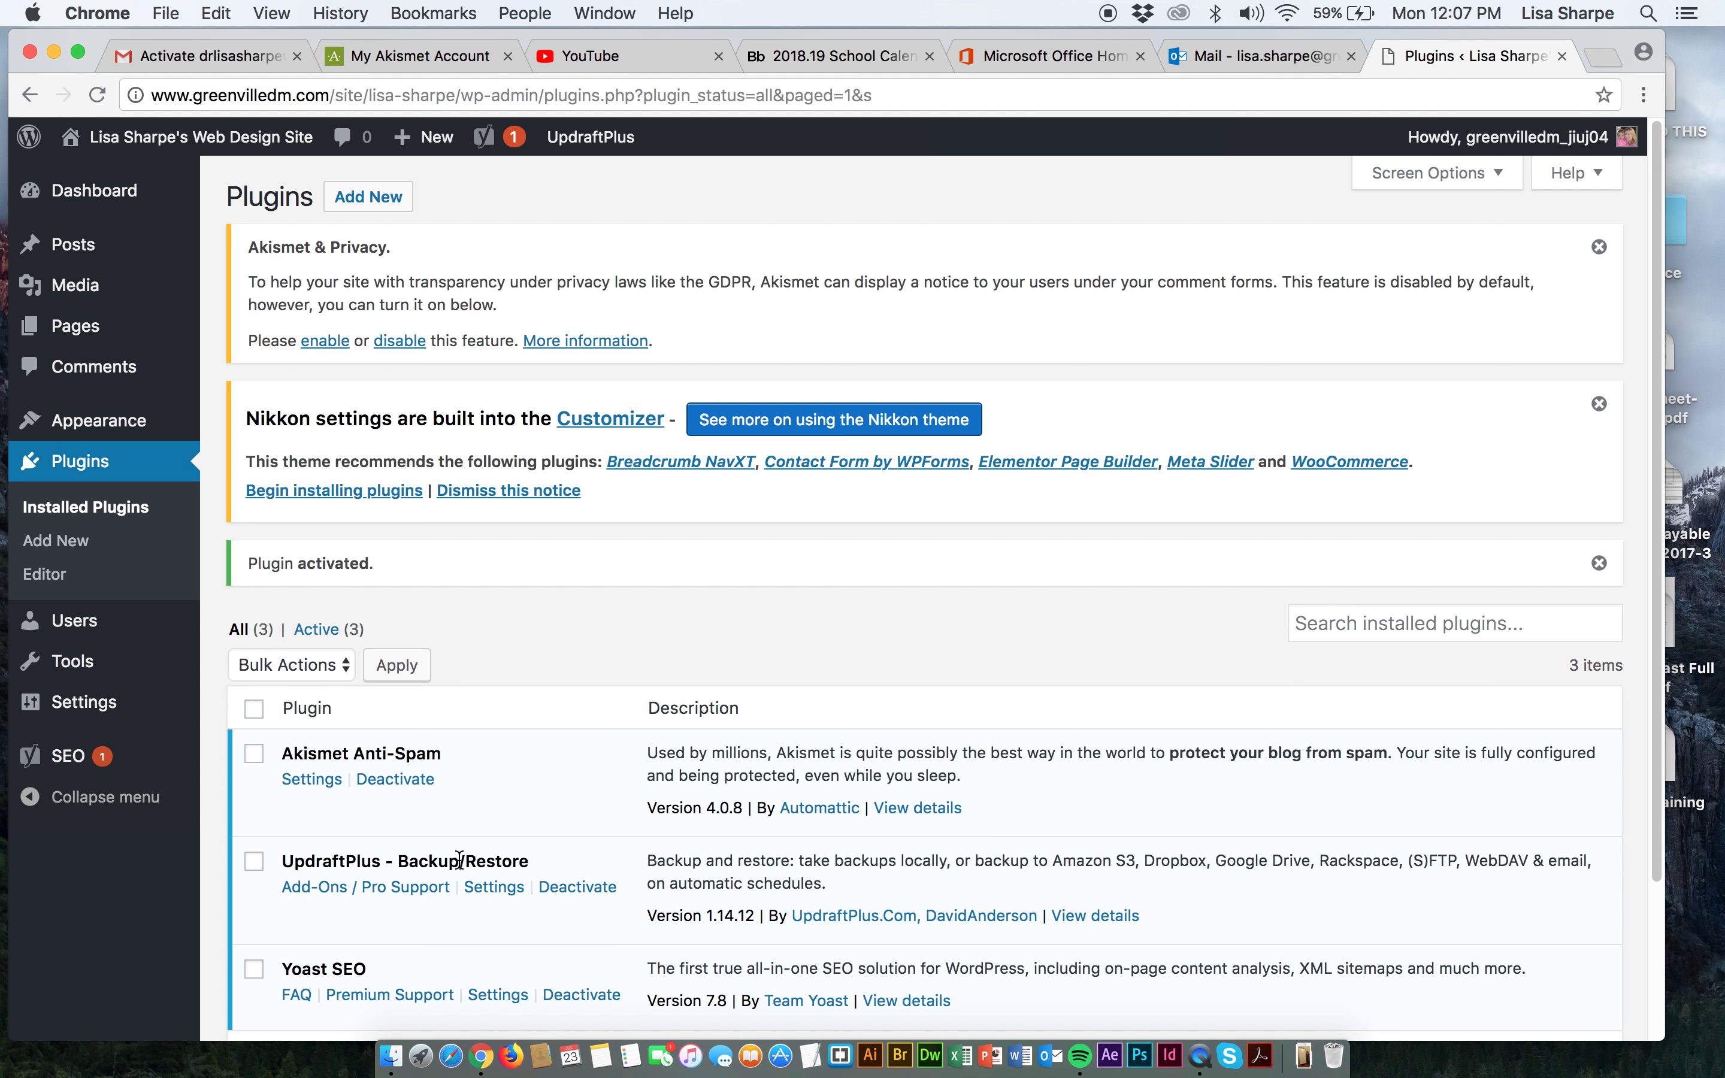
Go to the Settings page of UpdraftPlus - Backup/Restore from Installed Plugins.
scroll(507, 788, "down", 2)
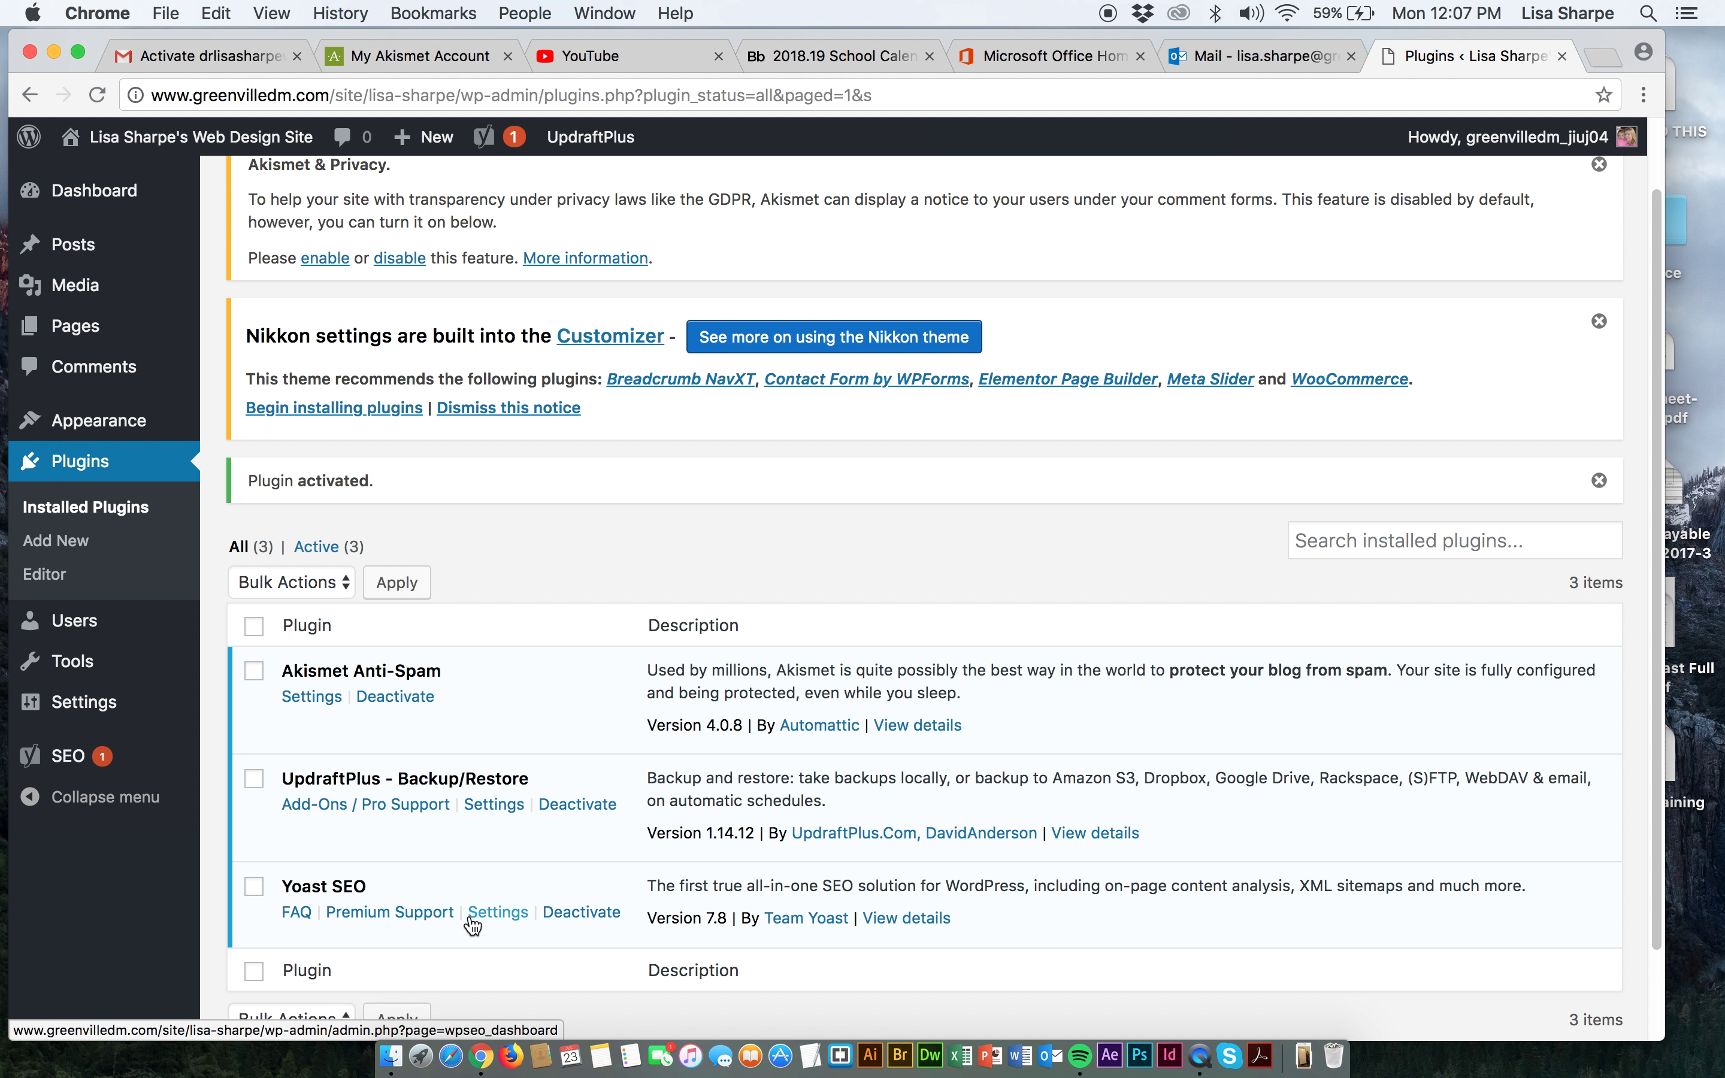
left_click(492, 804)
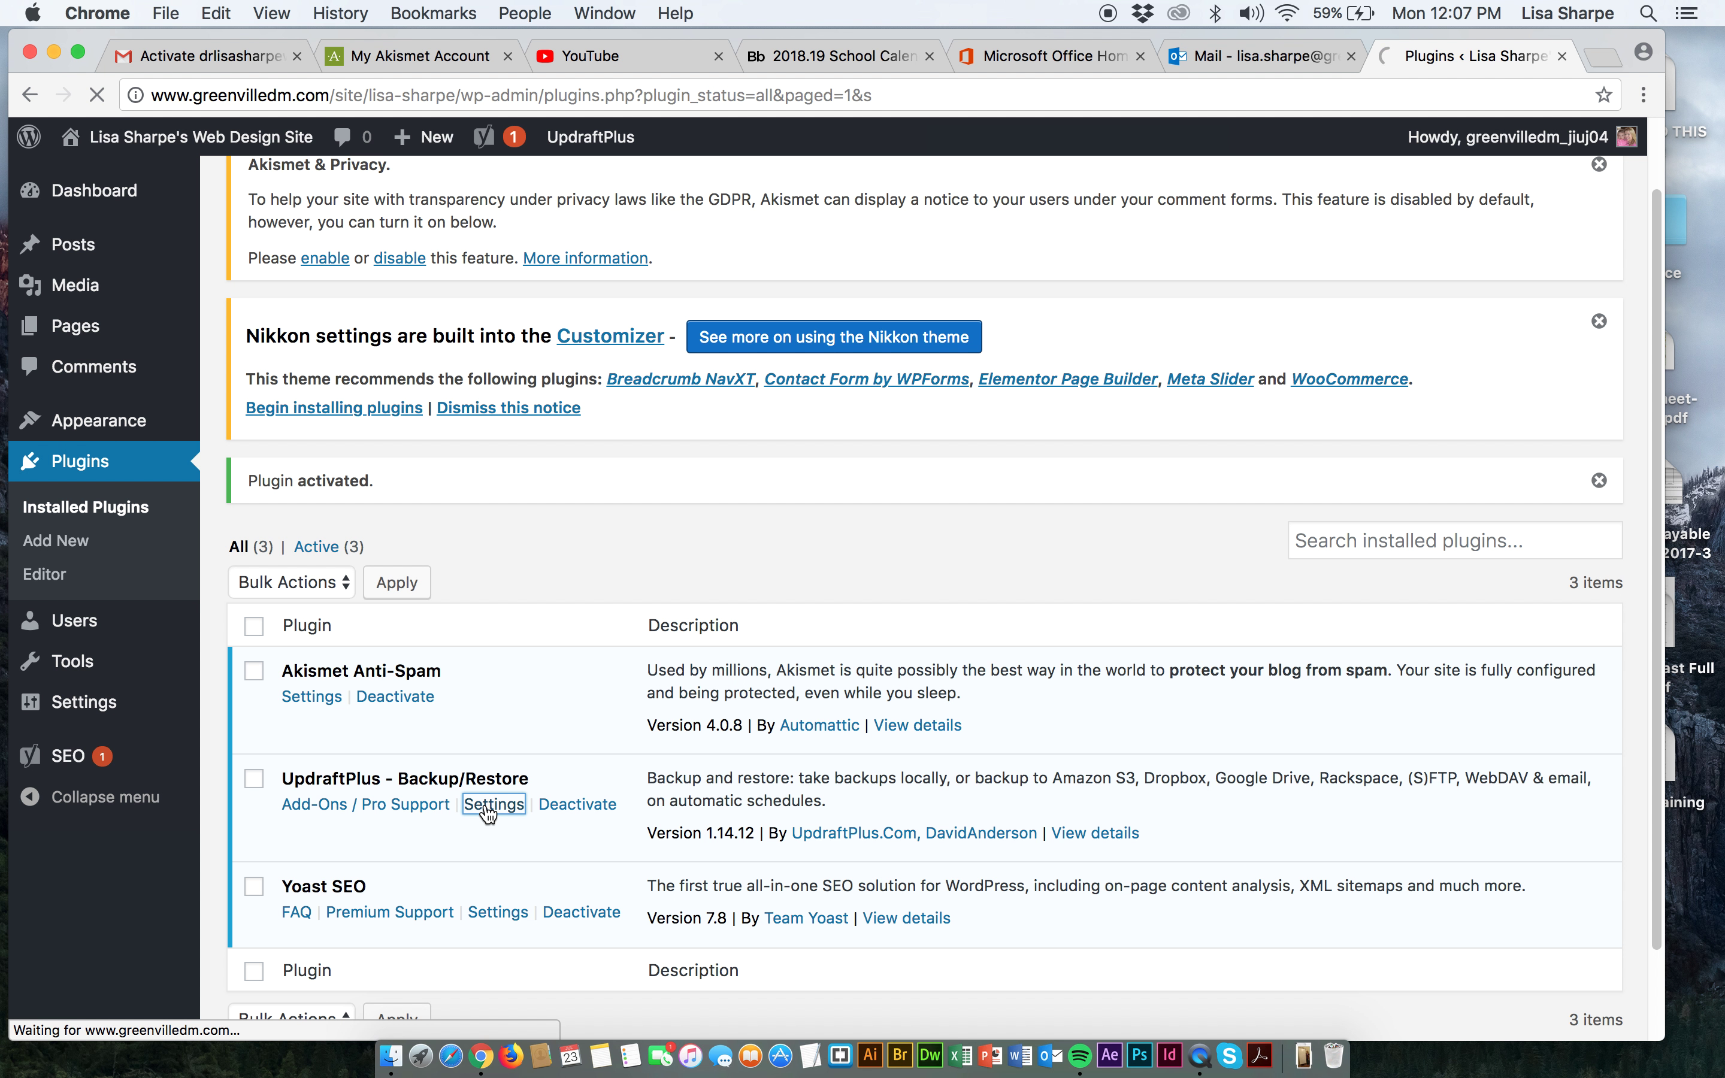
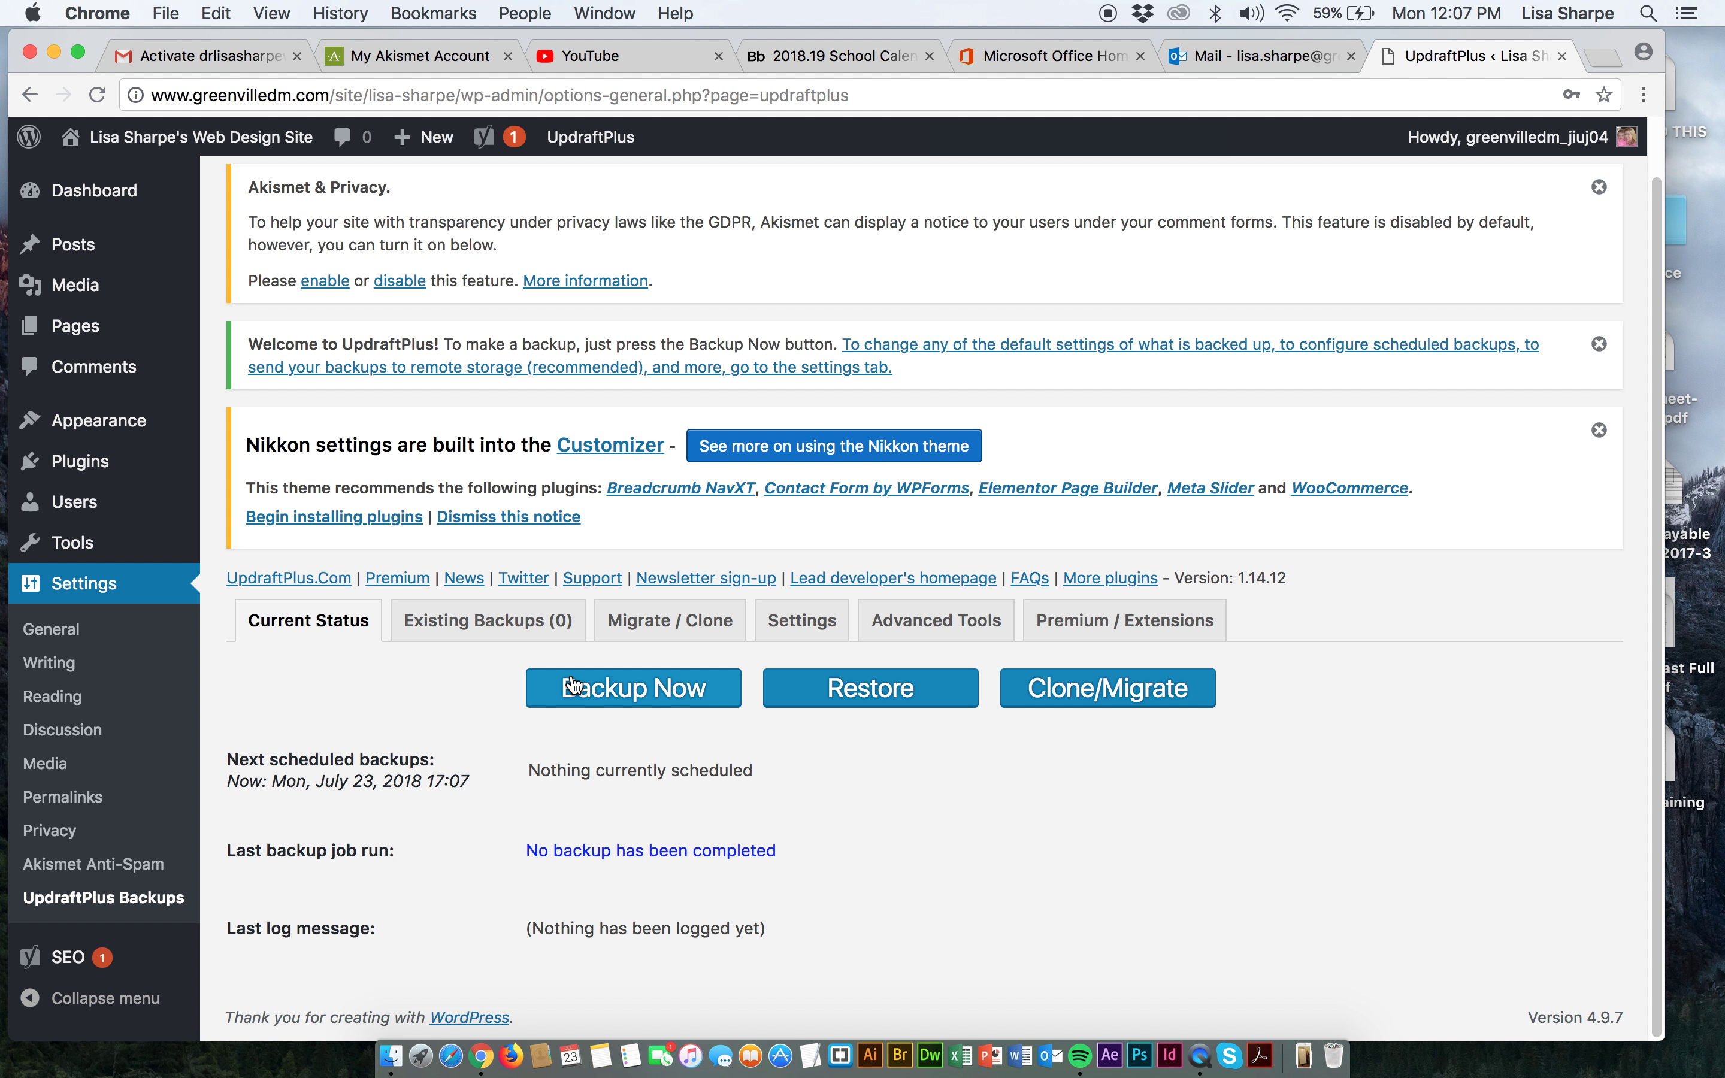
Open UpdraftPlus's Settings, showing Manual file and database schedules that keep 2 backups each.
scroll(574, 685, "up", 1)
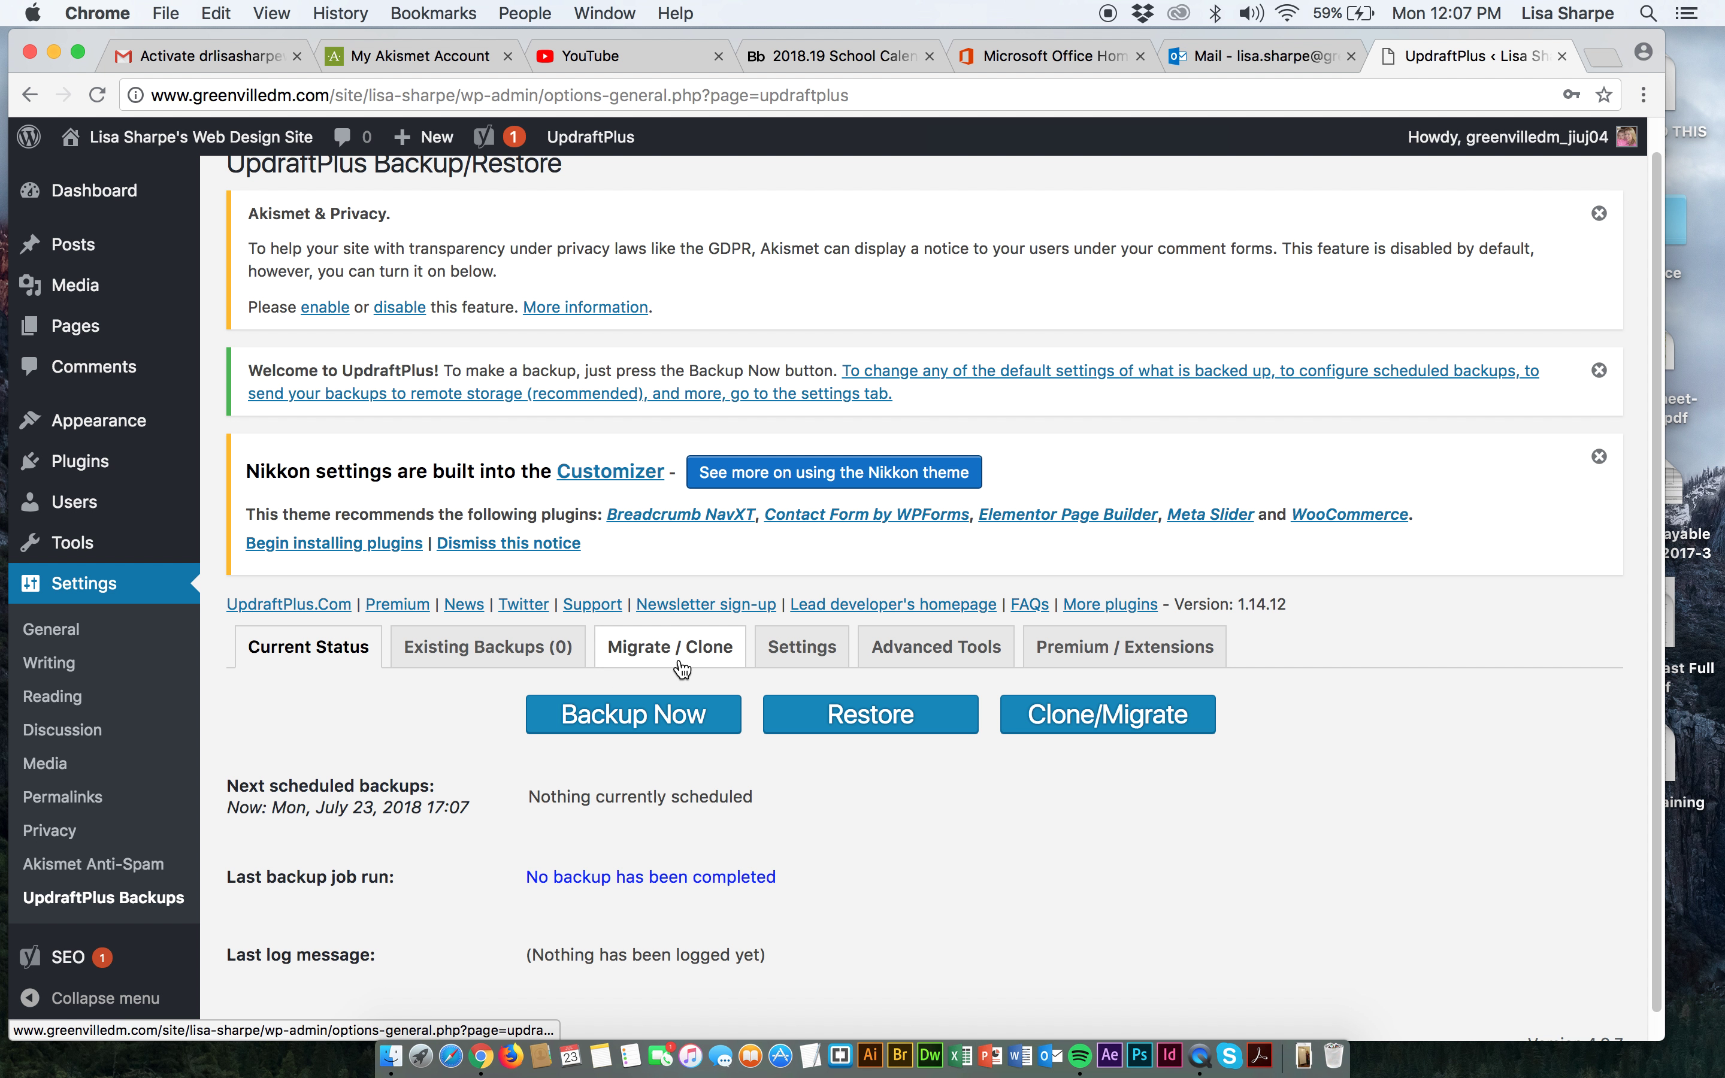
left_click(784, 652)
scroll(787, 678, "down", 4)
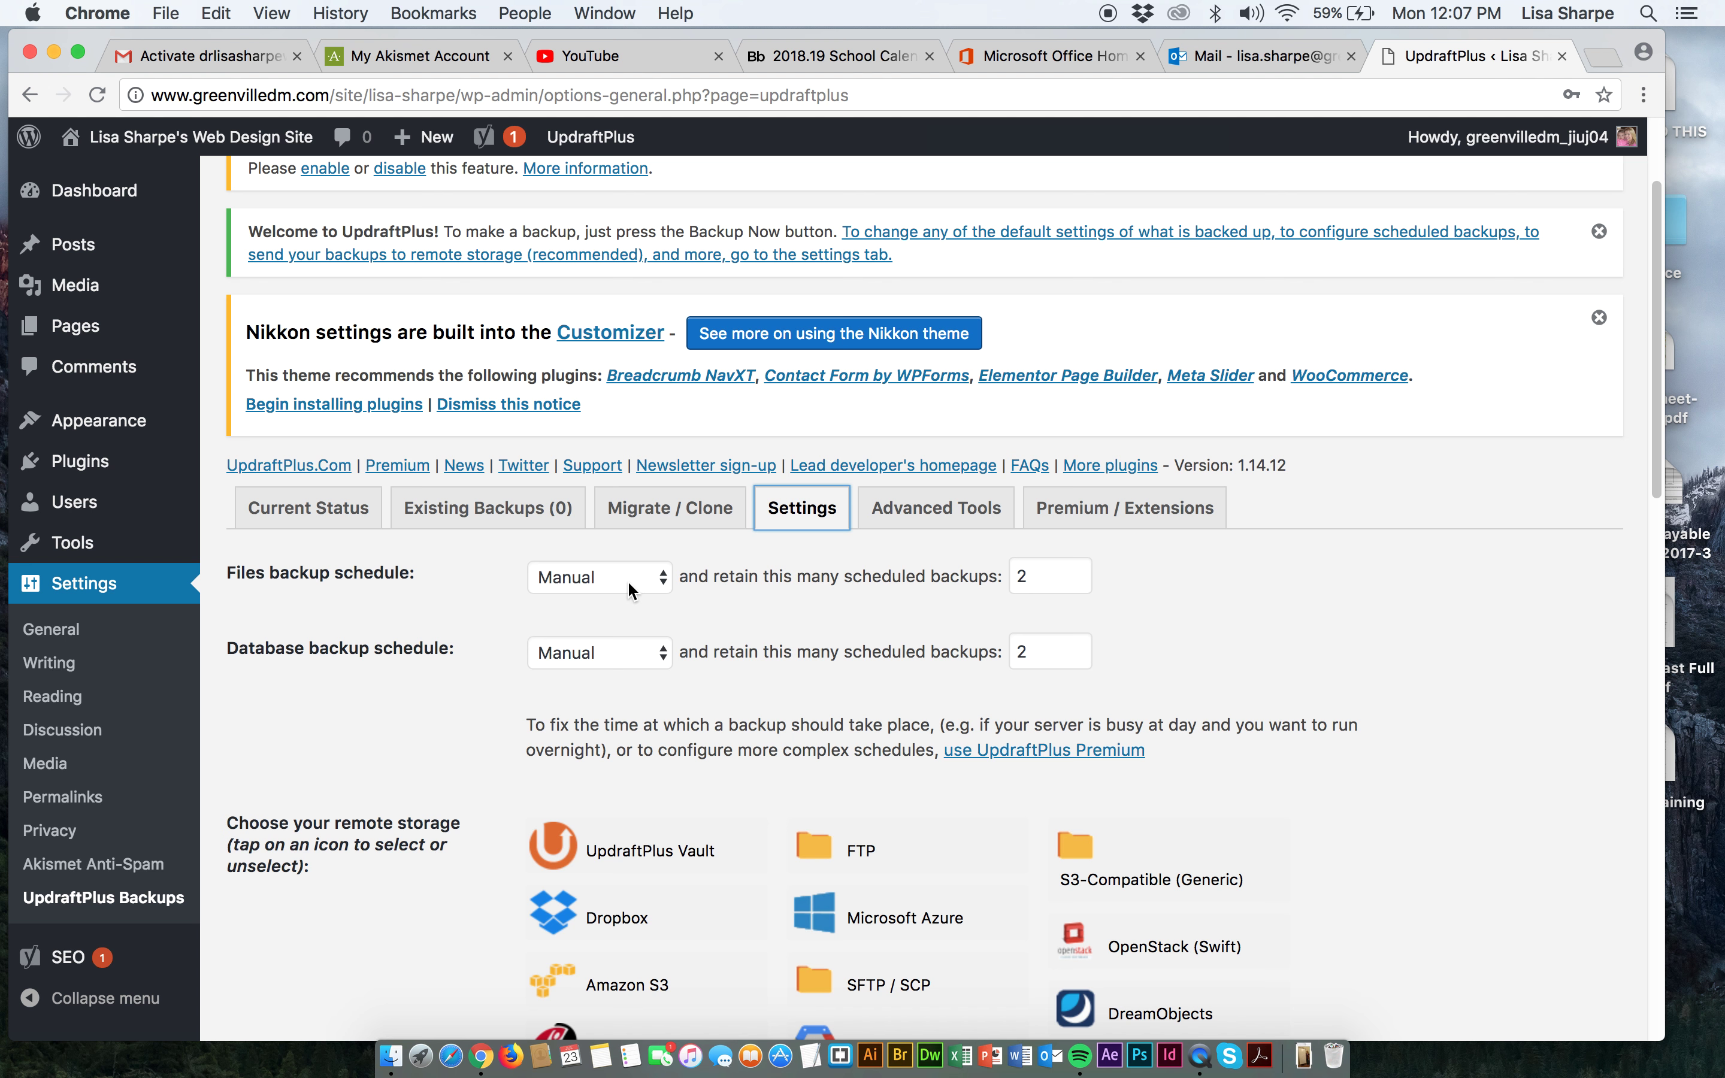
scroll(621, 655, "down", 6)
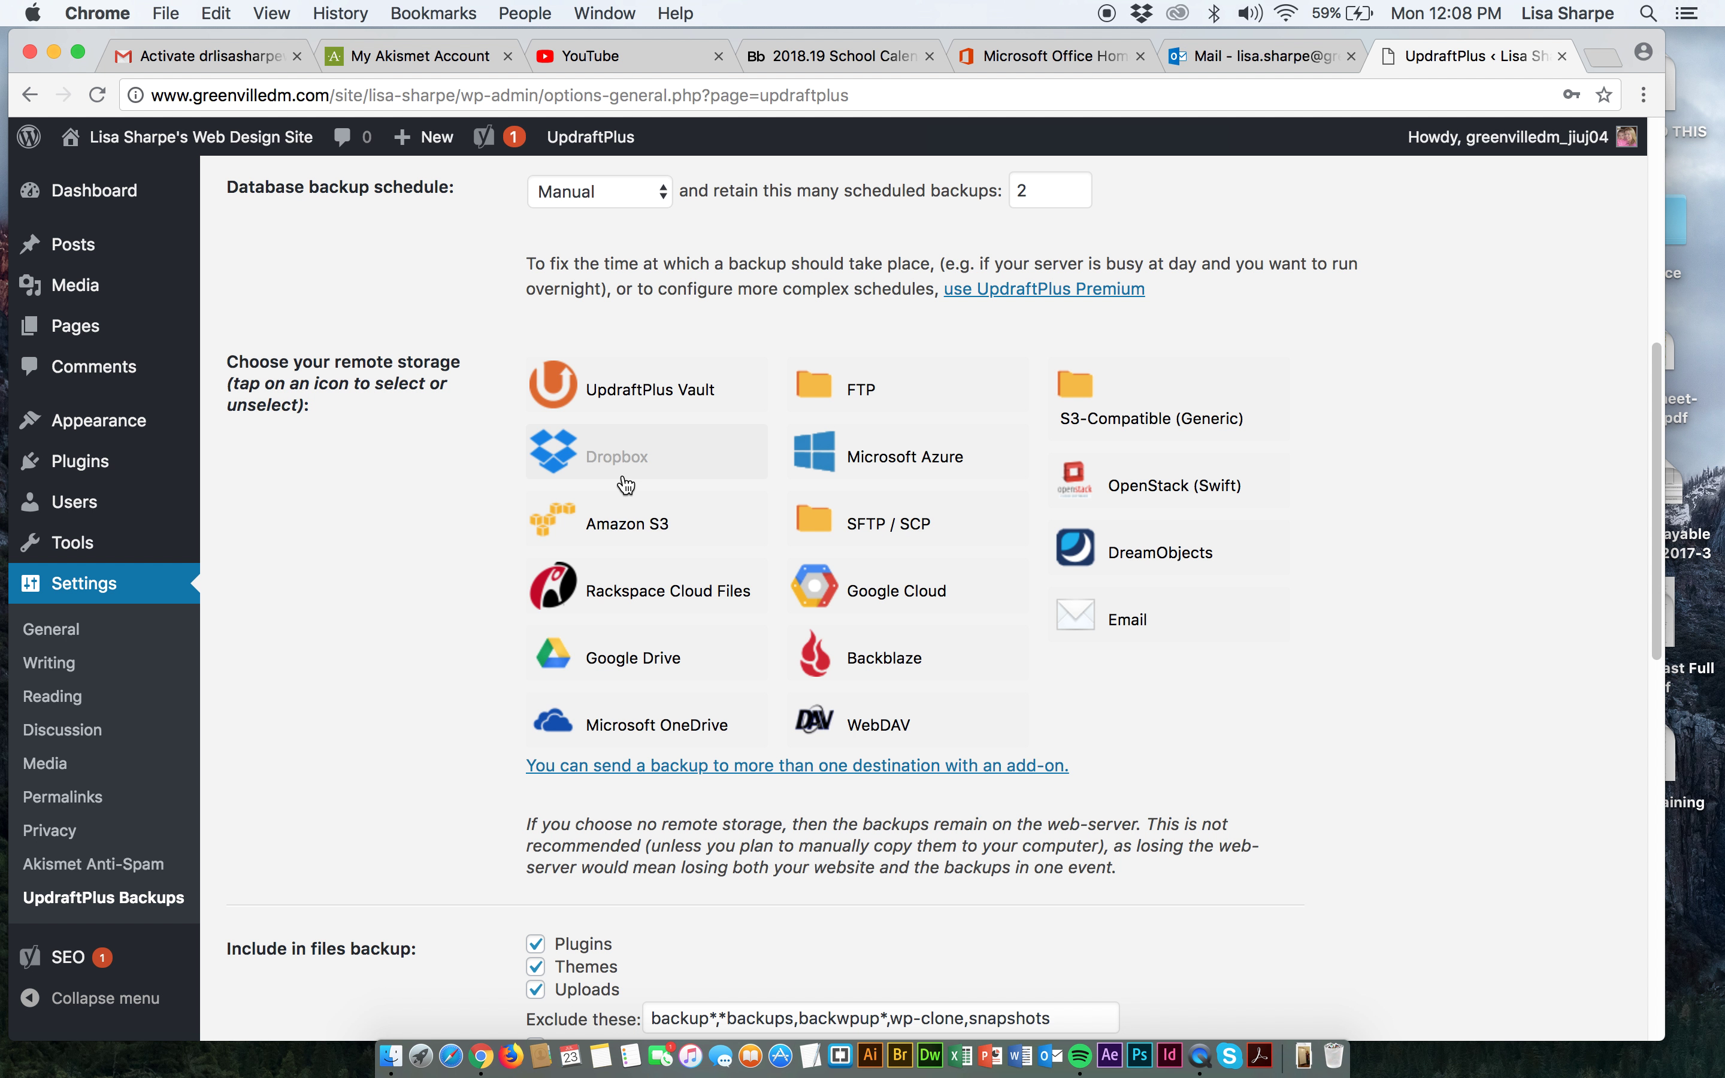
Look through the remote storage choices, trying the Google Drive option.
left_click(596, 670)
scroll(854, 659, "down", 10)
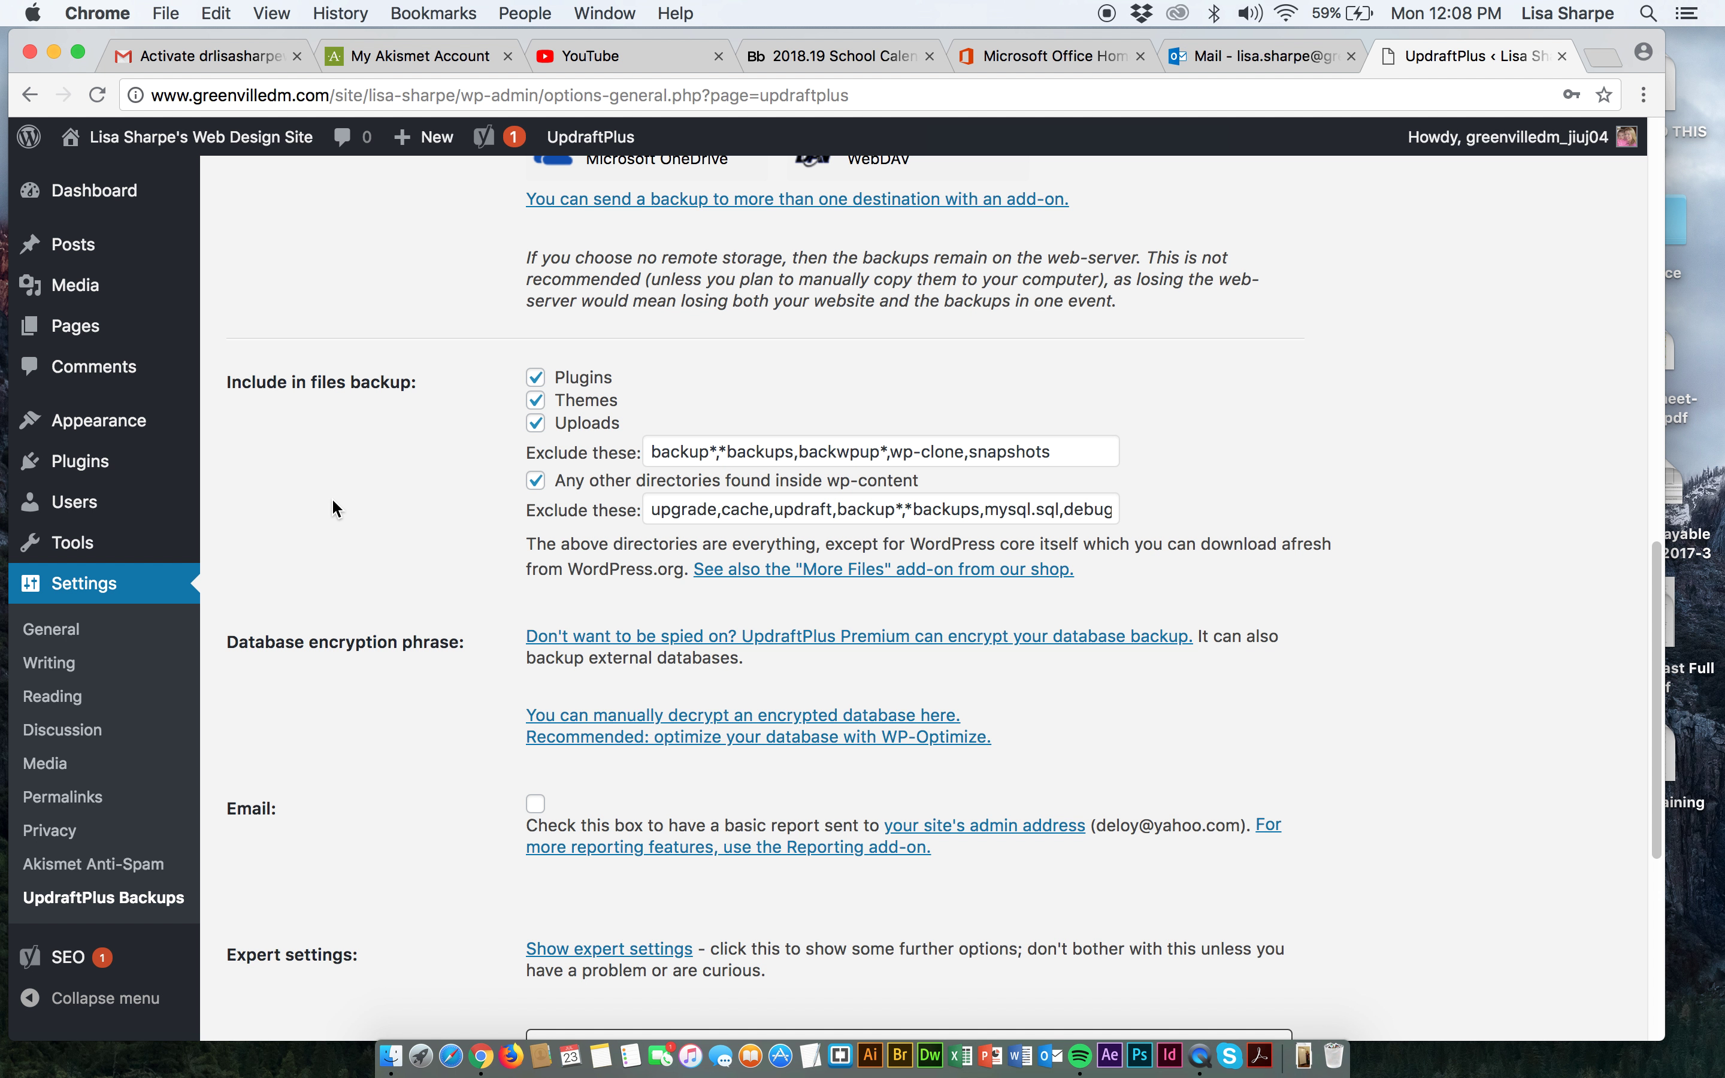
scroll(510, 513, "up", 10)
scroll(513, 512, "up", 5)
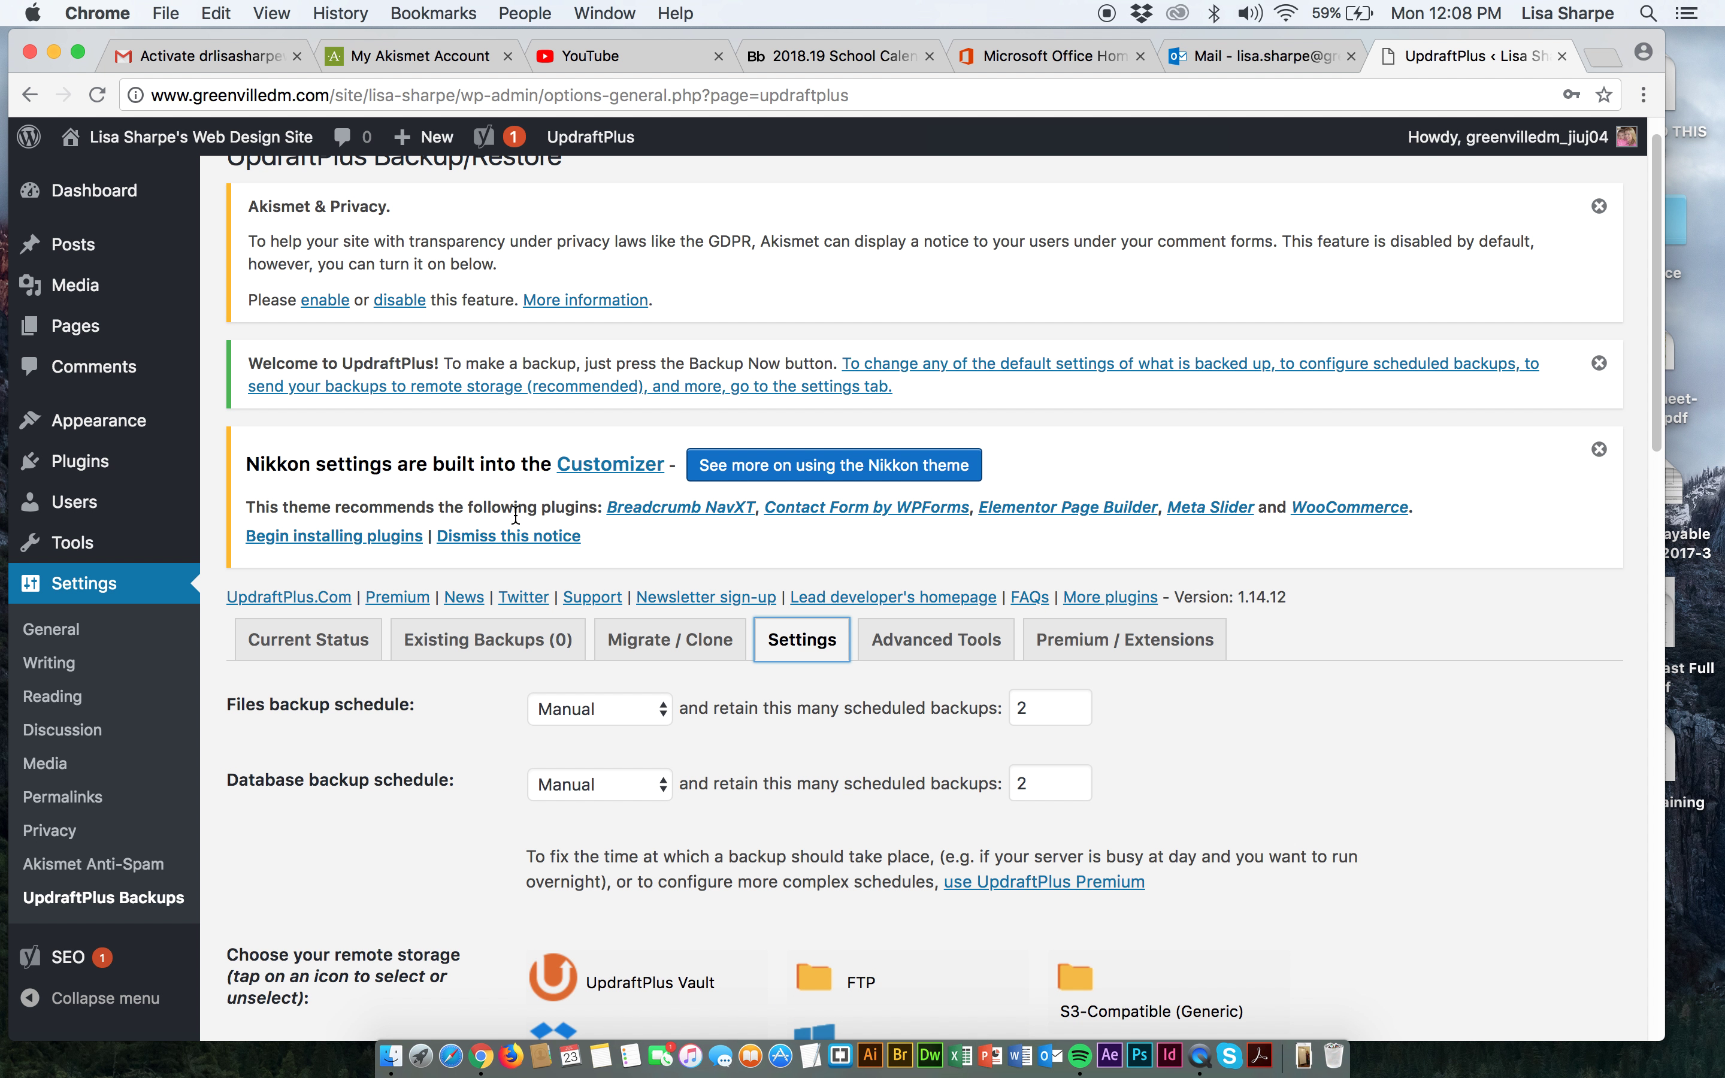
scroll(828, 920, "down", 5)
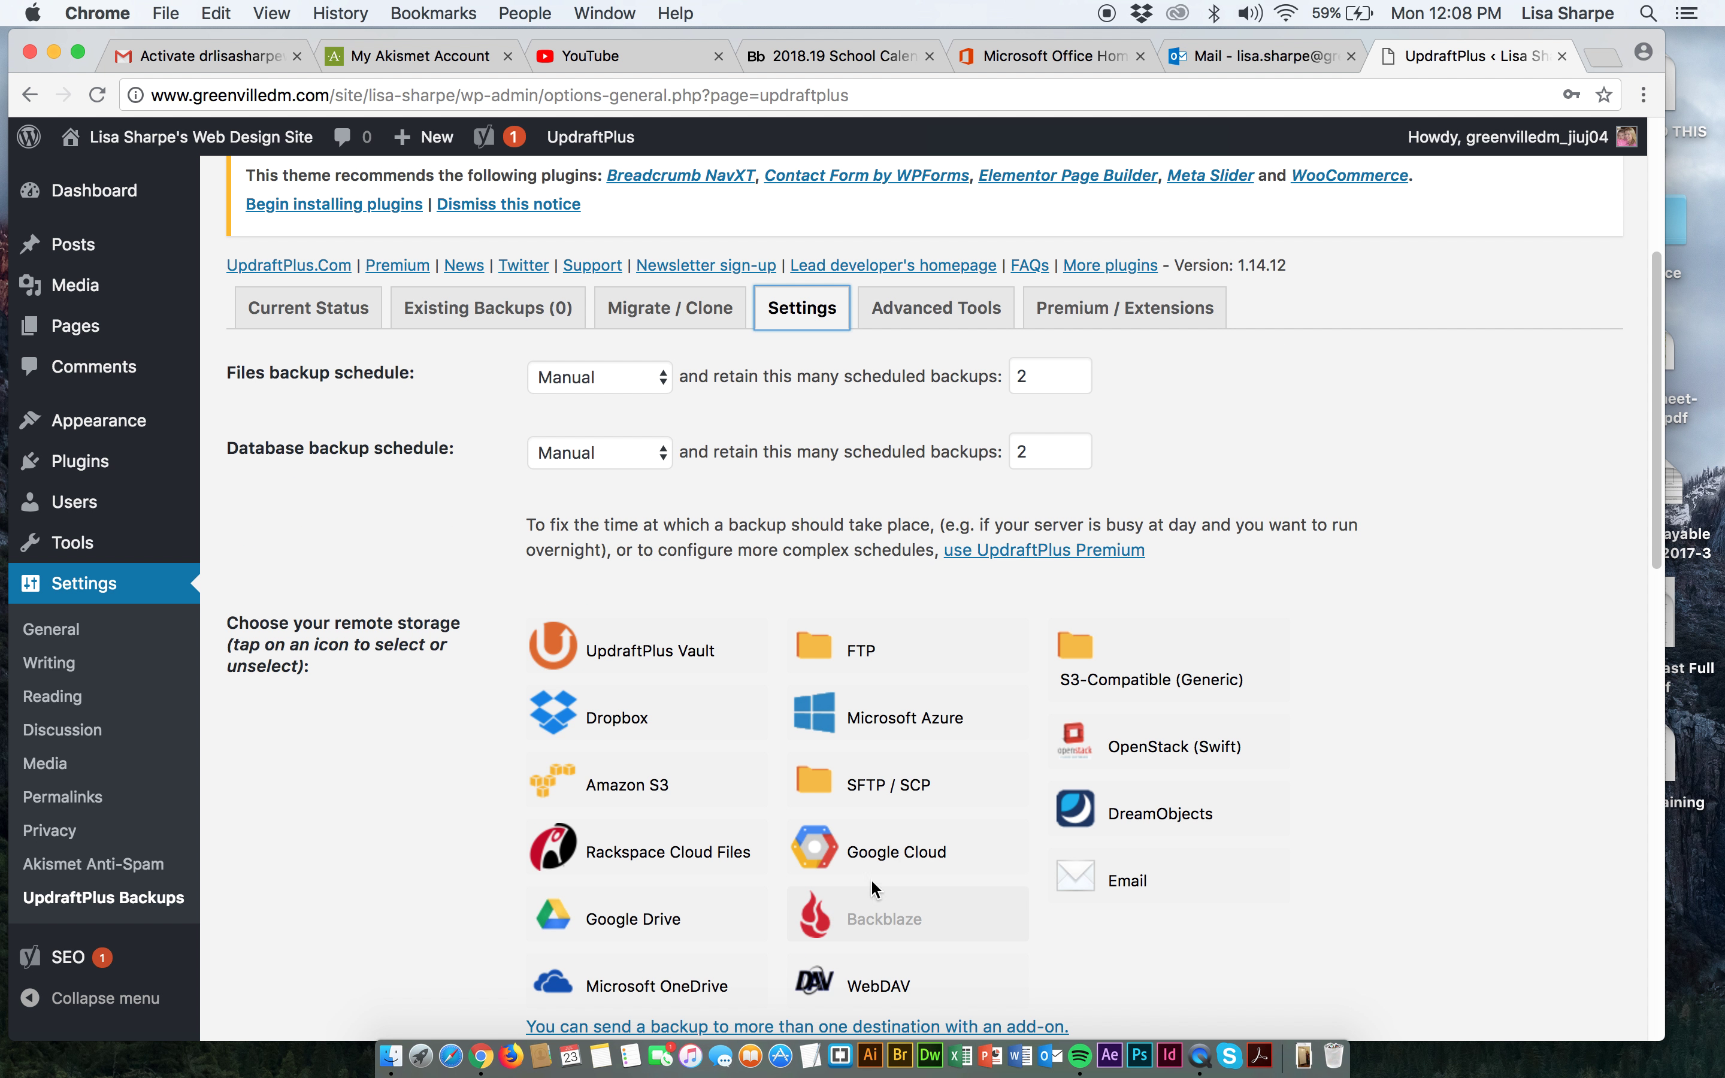
scroll(754, 835, "down", 2)
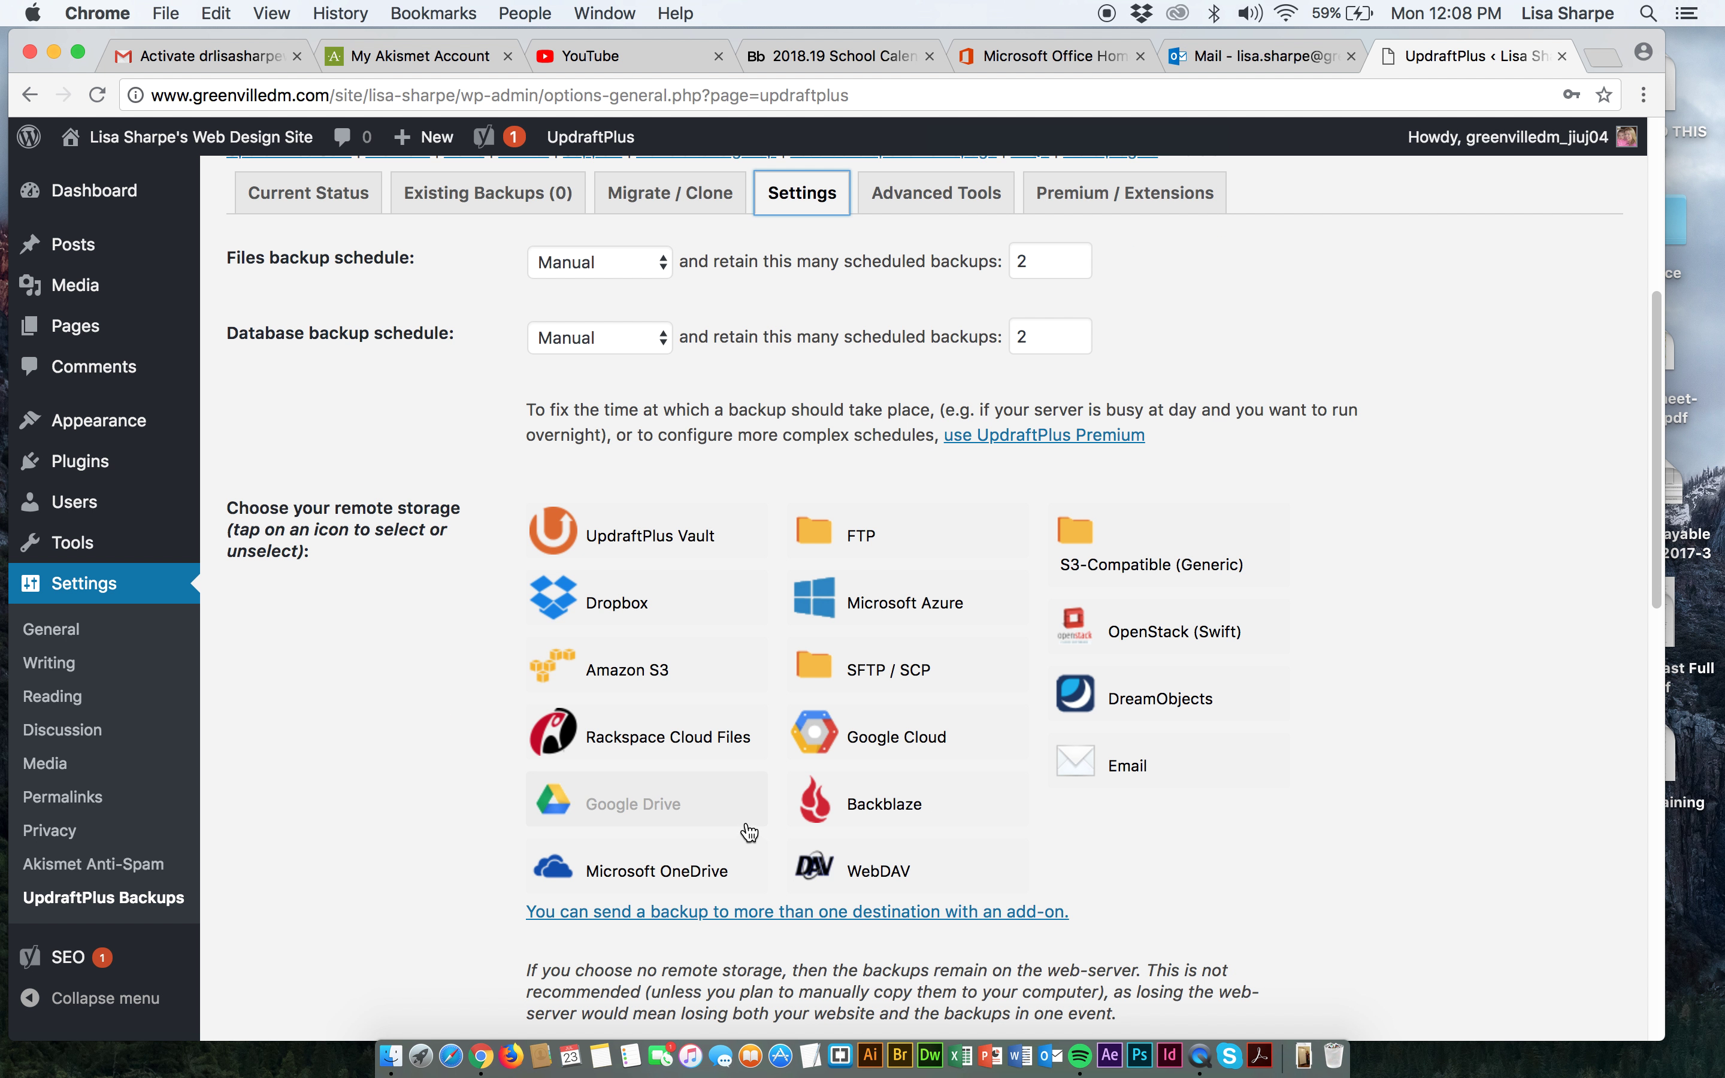
scroll(631, 756, "up", 7)
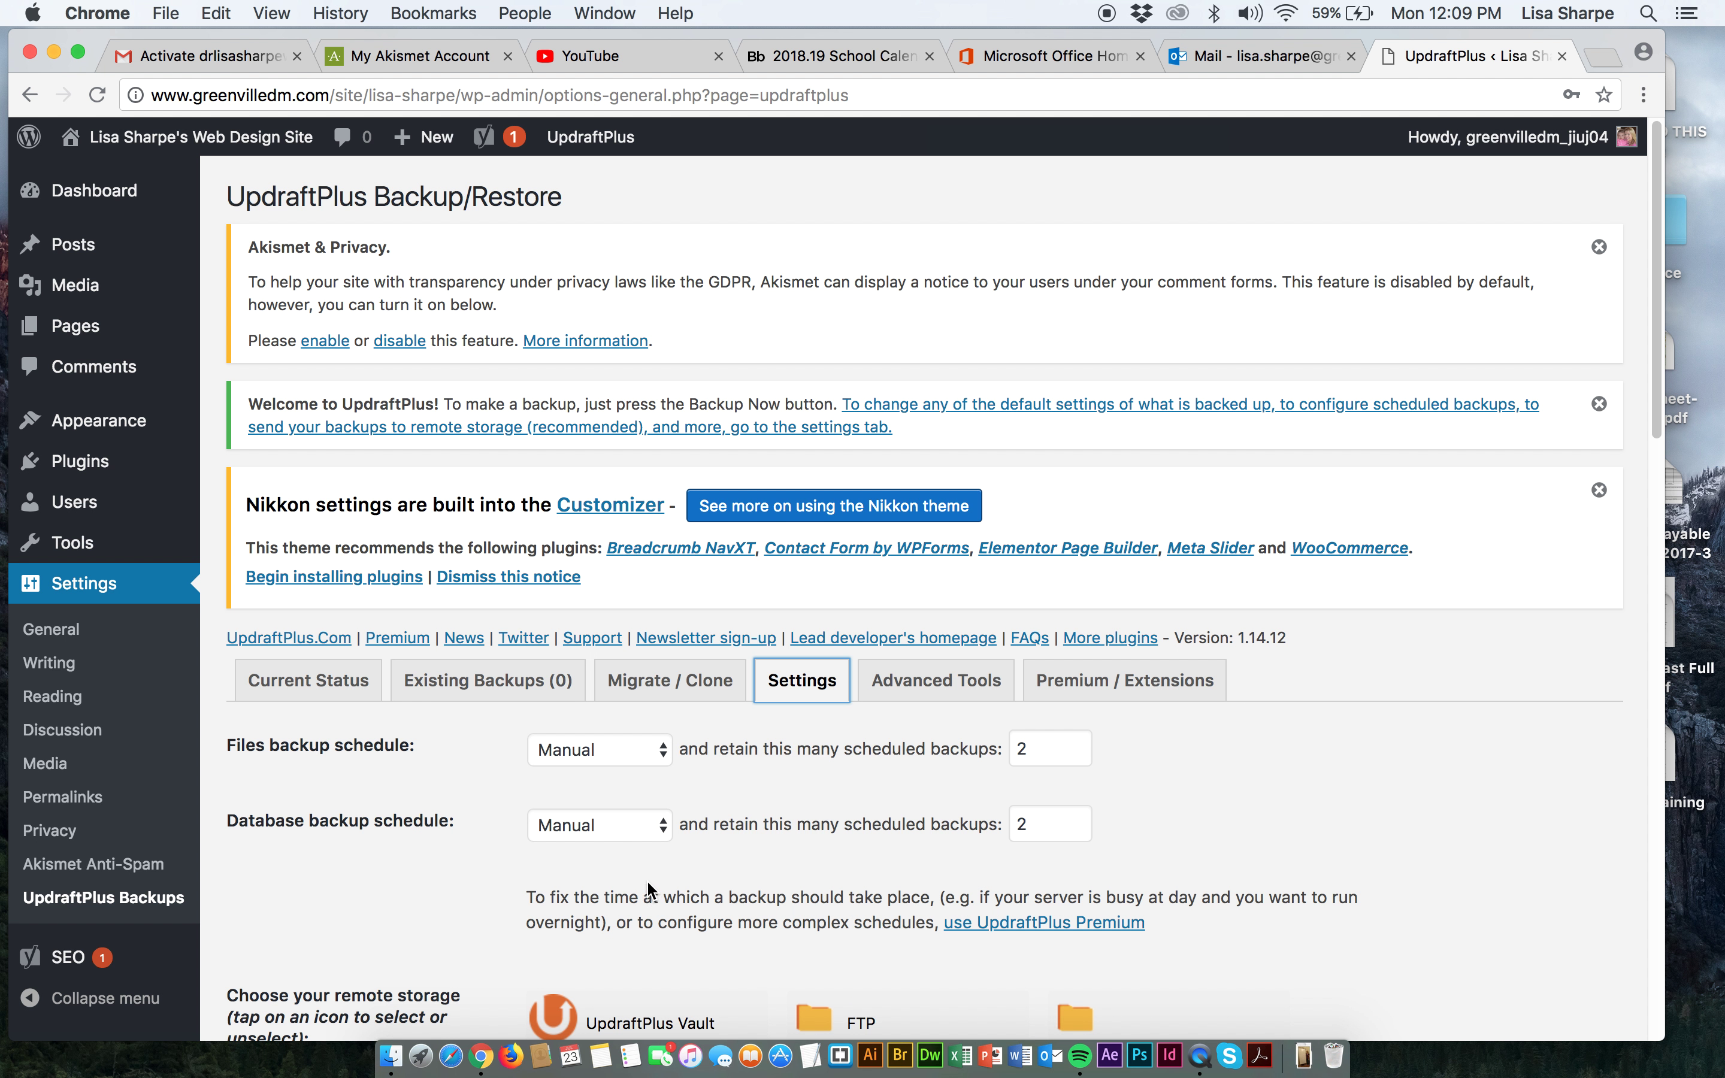
scroll(646, 878, "down", 8)
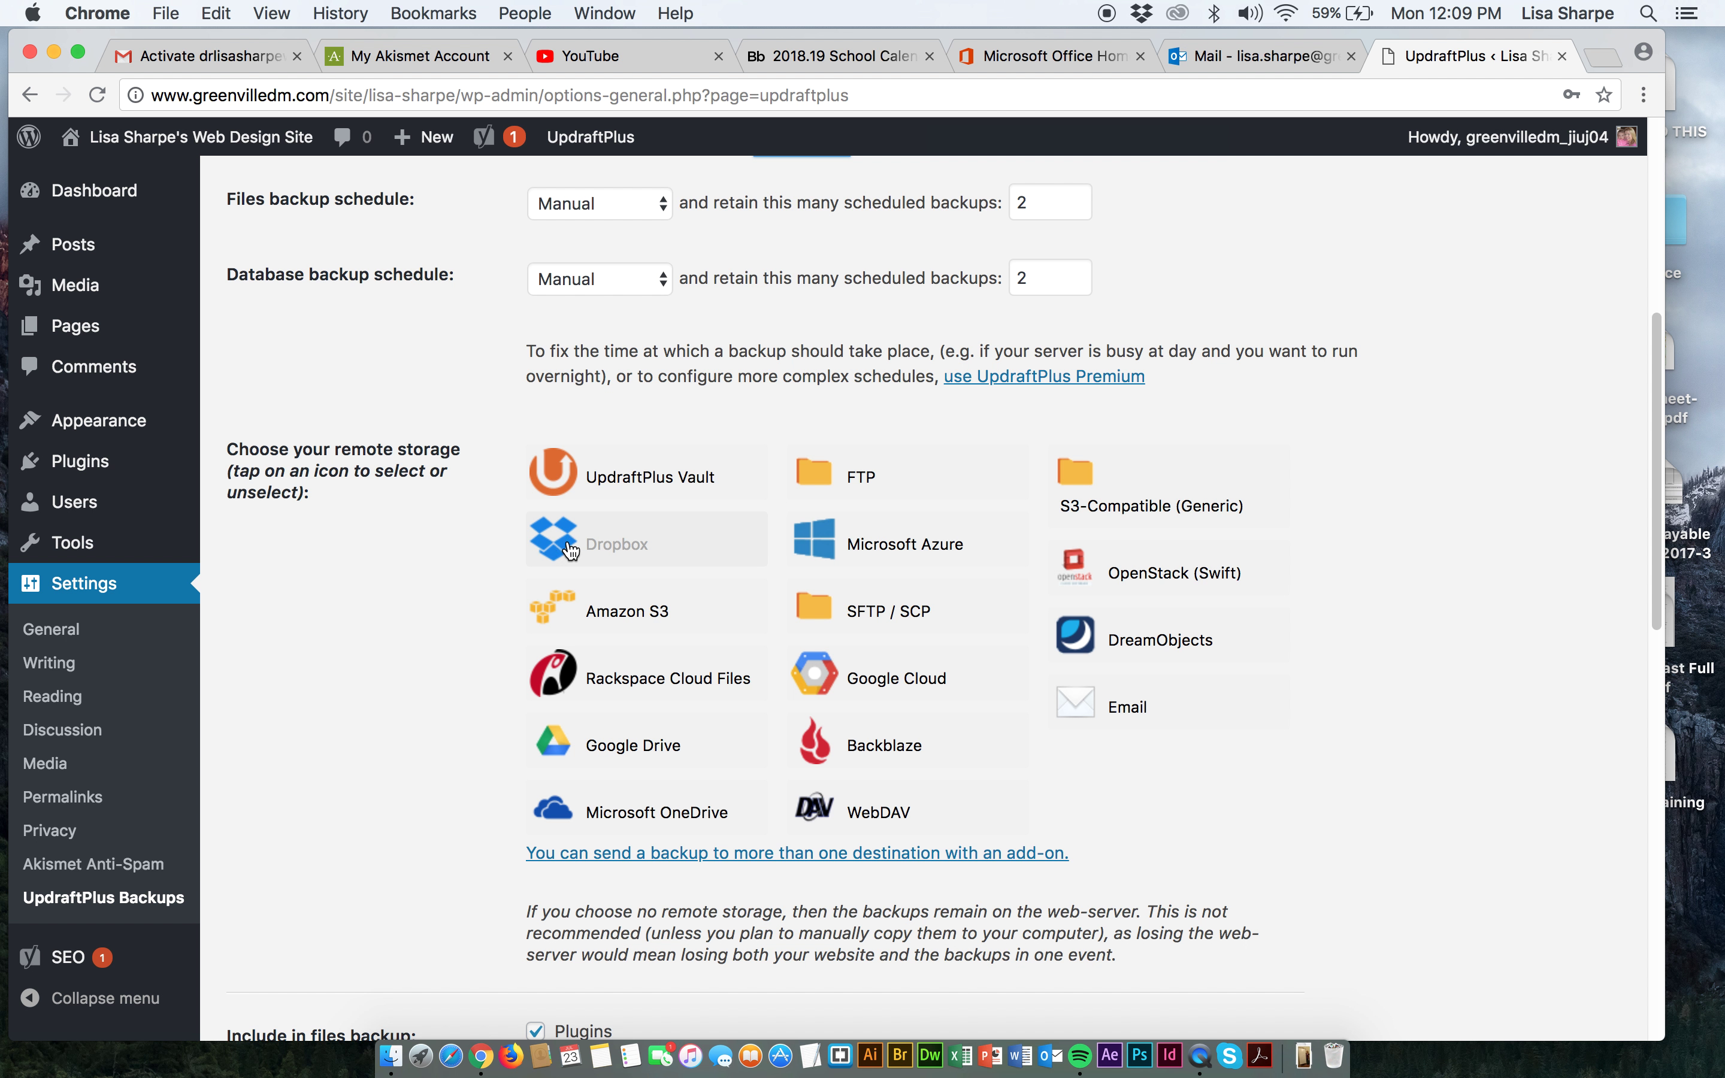
Pick Google Drive and review its UpdraftPlus folder and included plugins, themes and uploads.
left_click(580, 748)
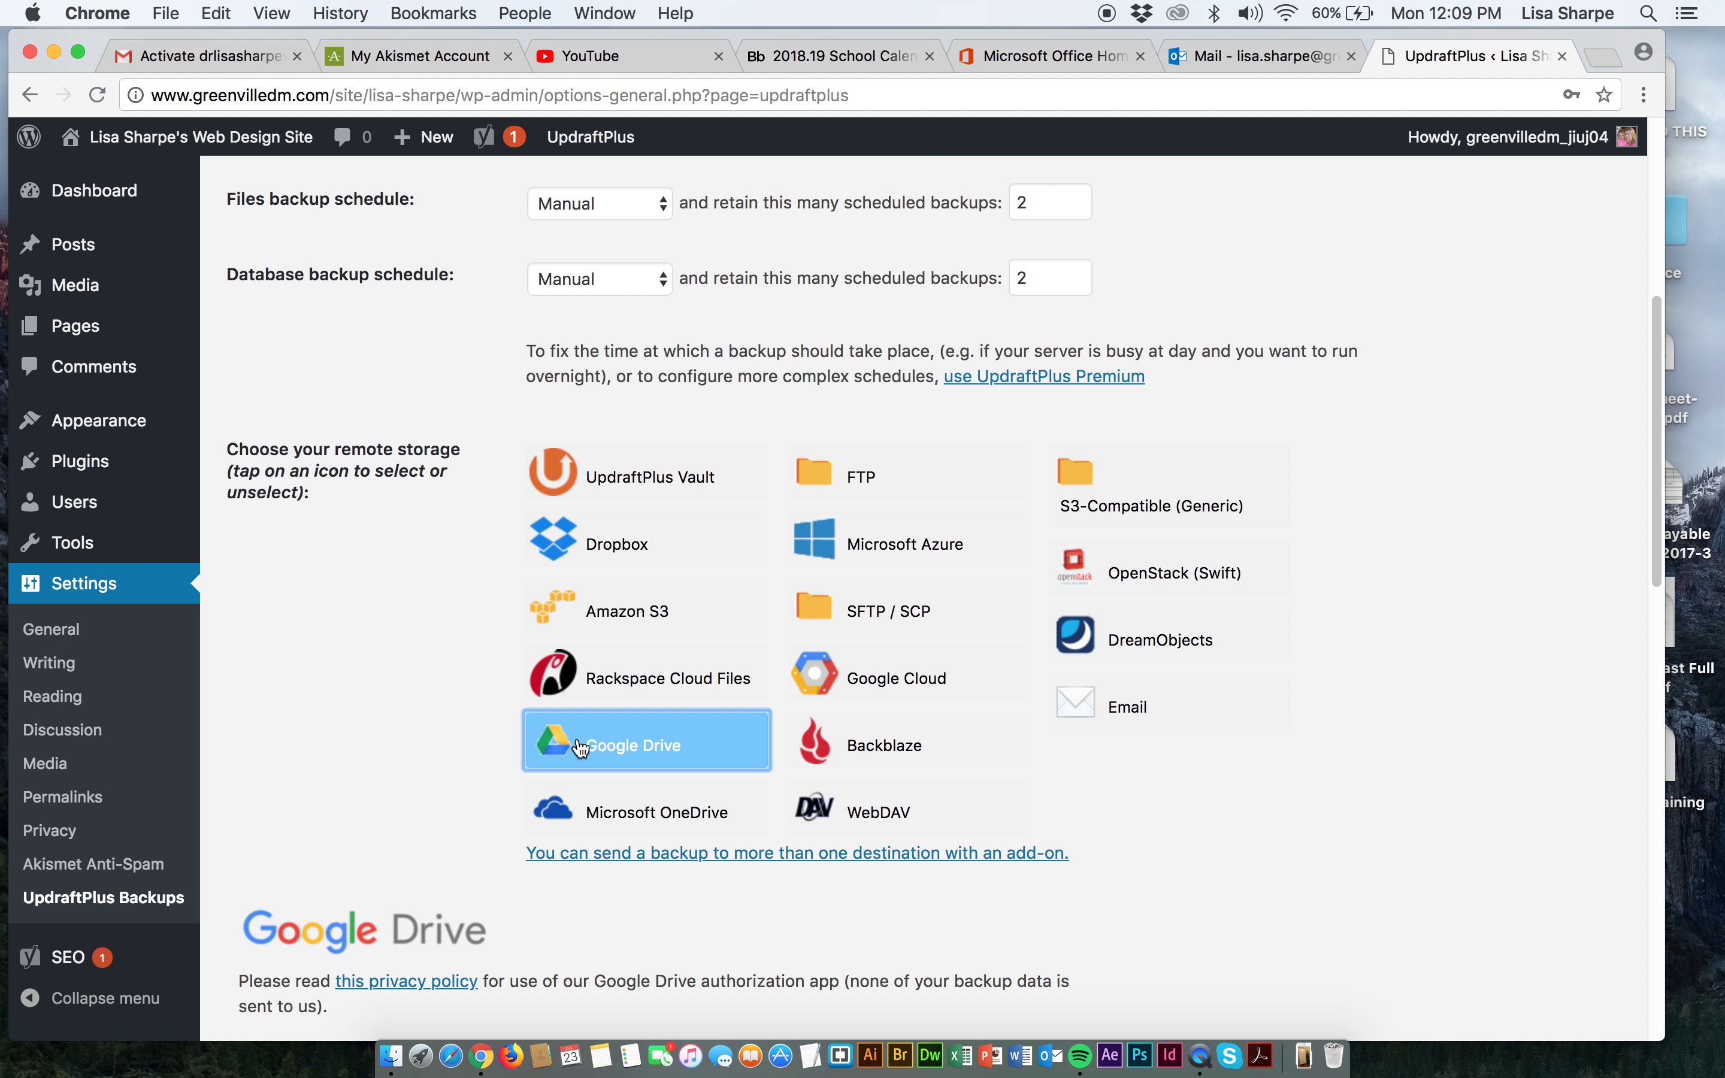
scroll(545, 808, "down", 6)
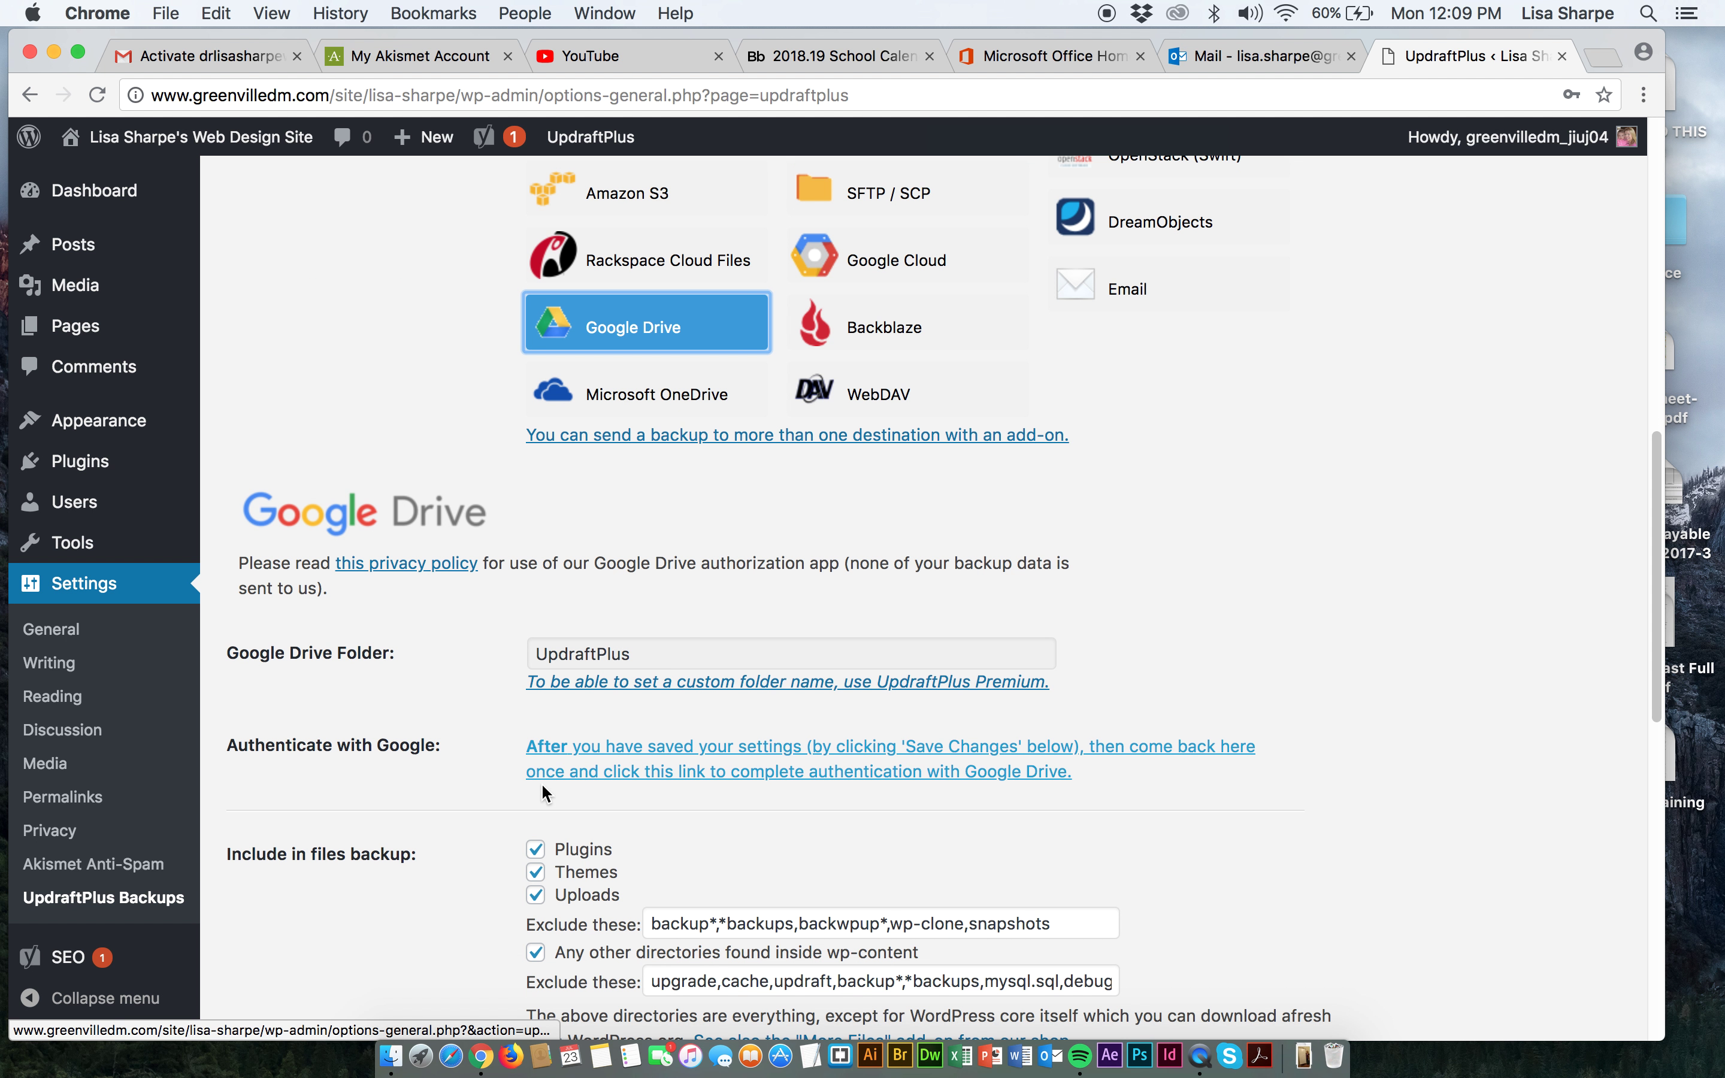
scroll(541, 784, "down", 2)
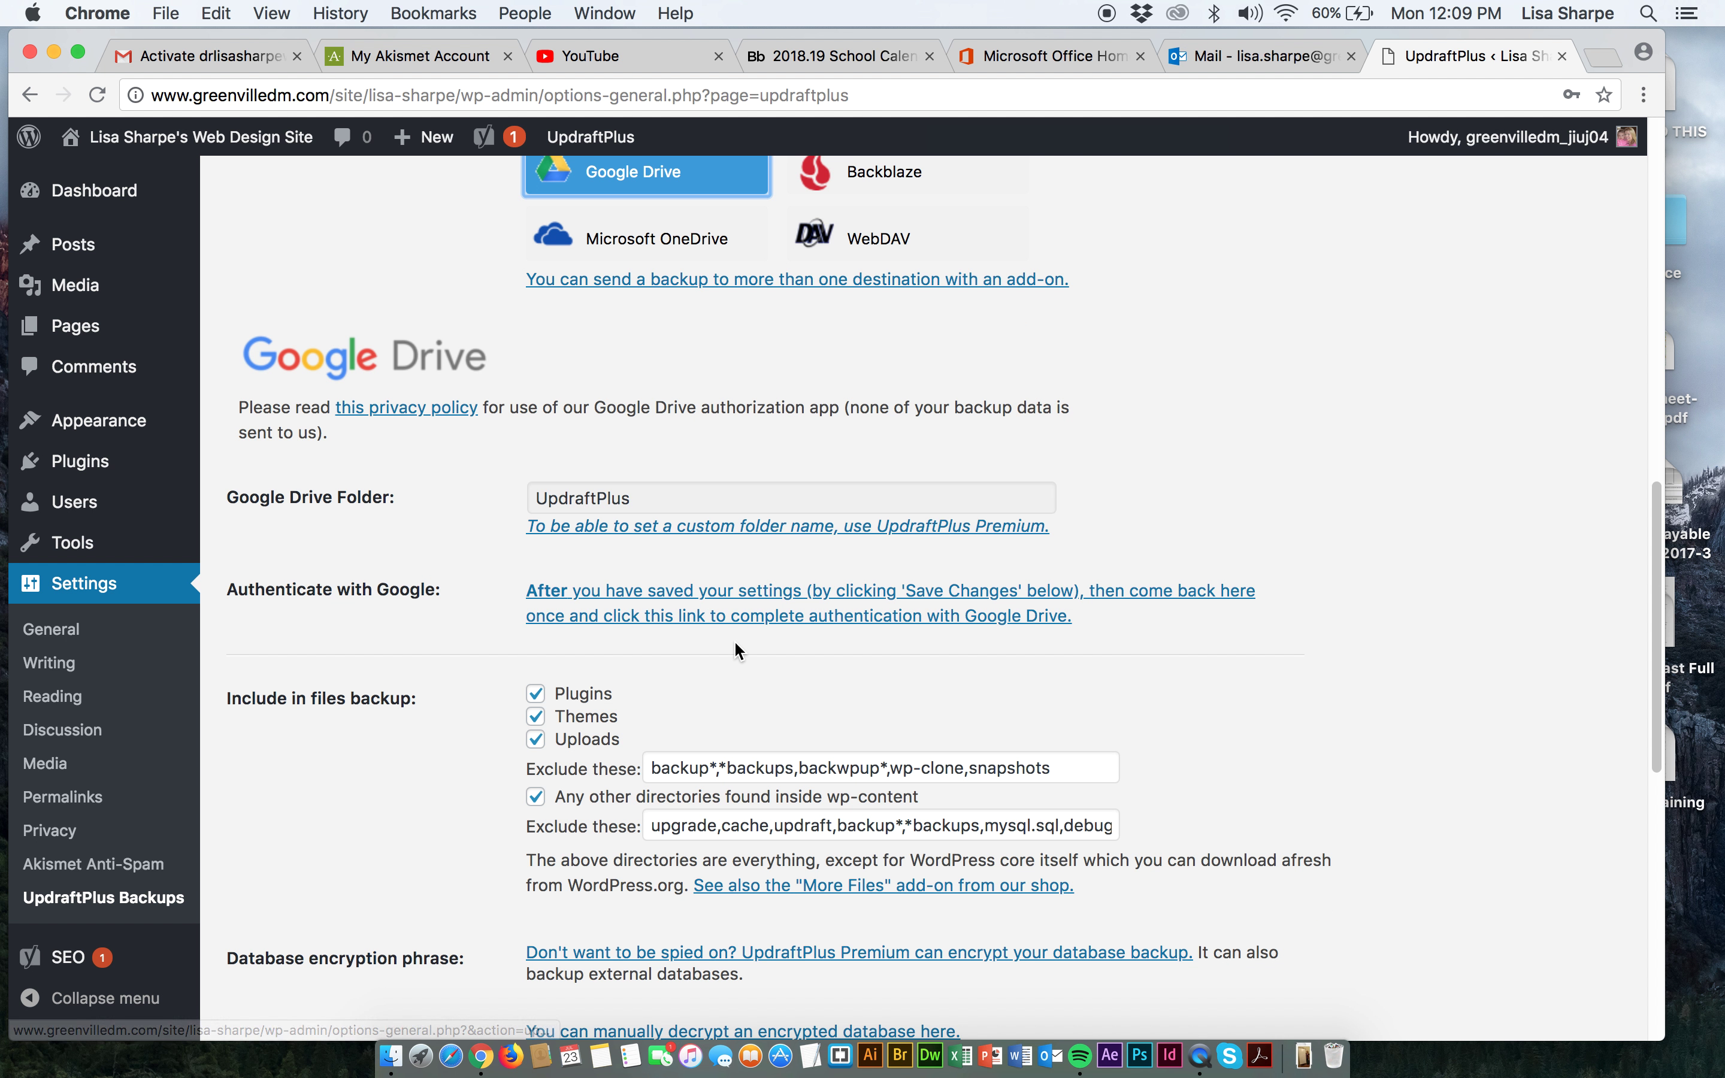
scroll(734, 641, "down", 1)
scroll(734, 643, "down", 5)
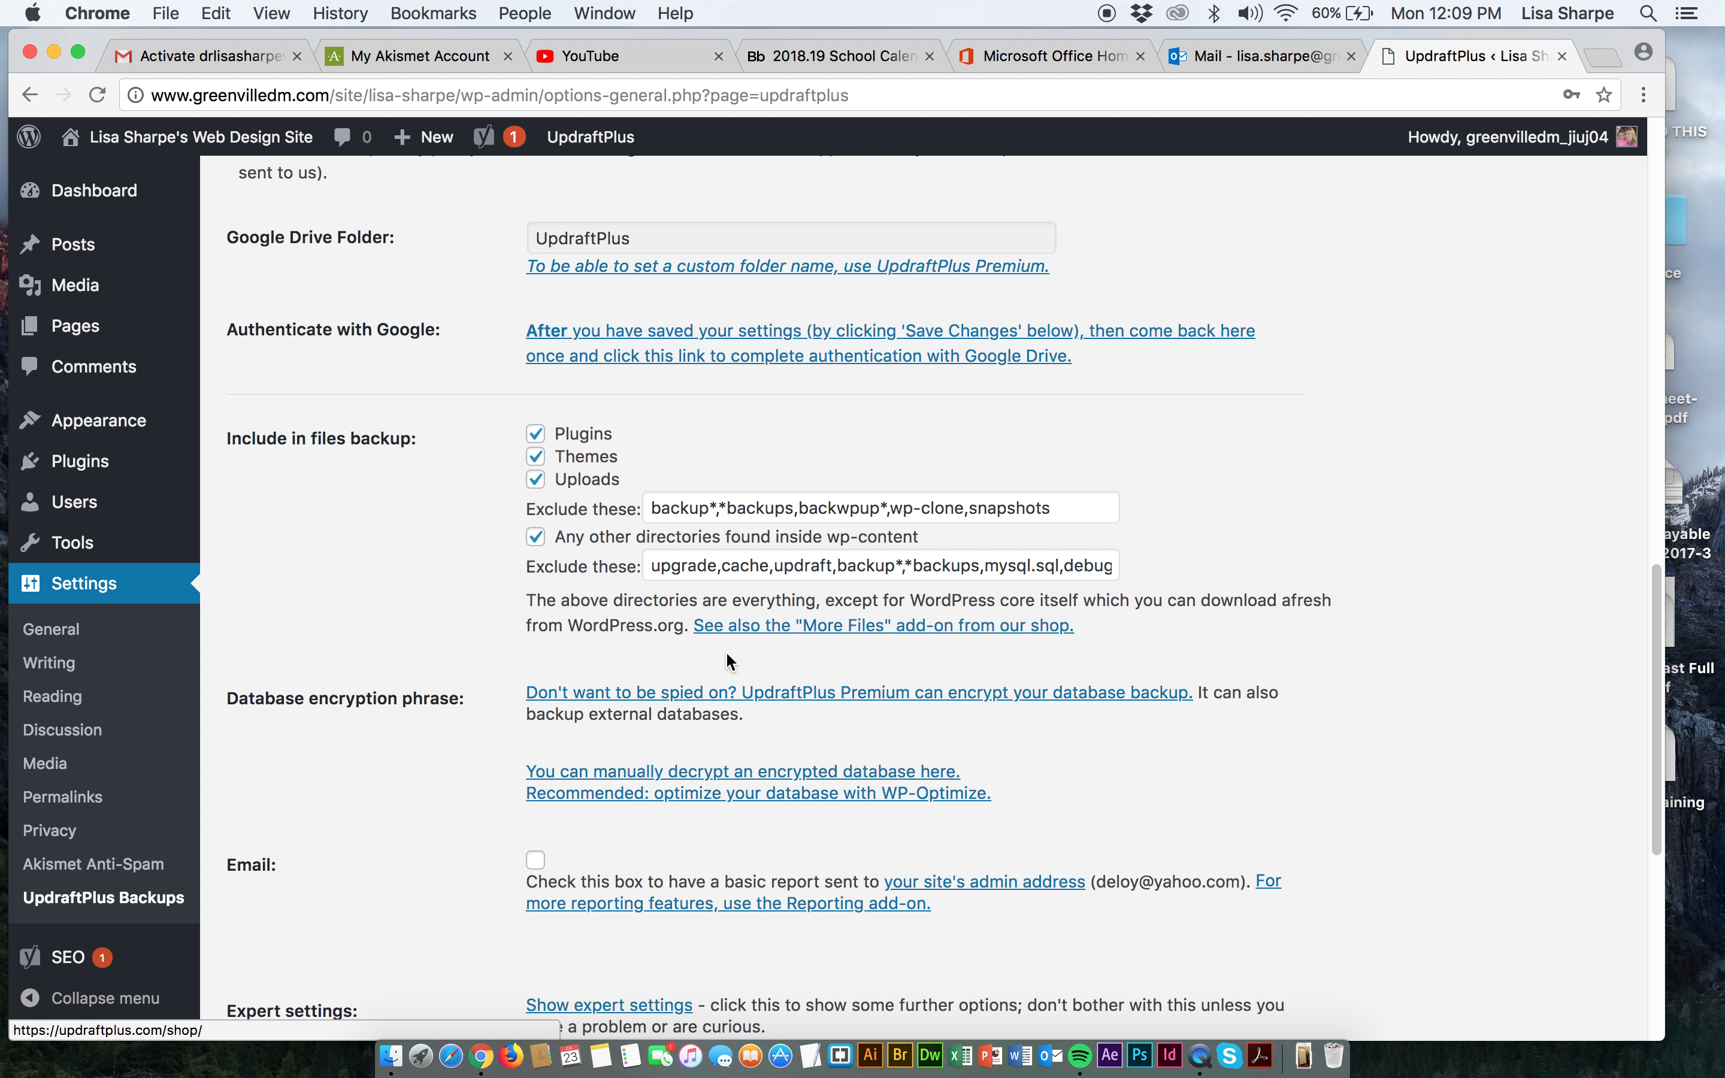
scroll(727, 667, "down", 3)
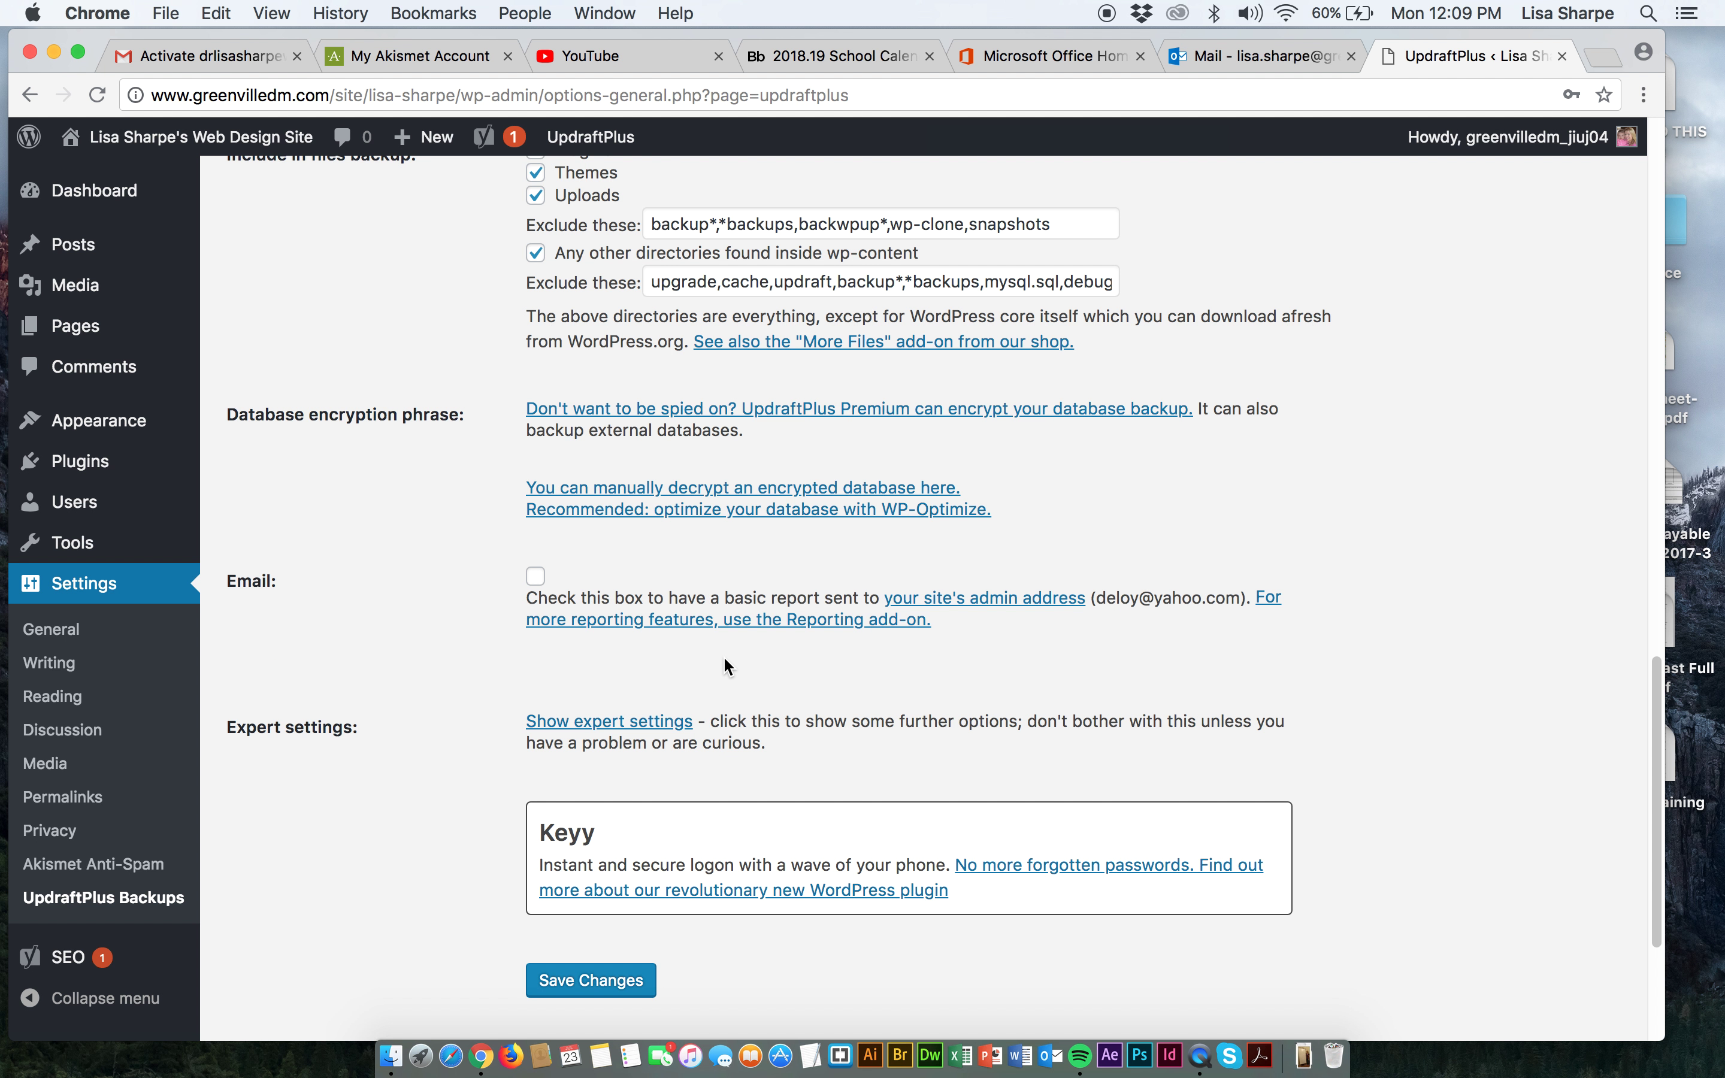
scroll(723, 667, "down", 2)
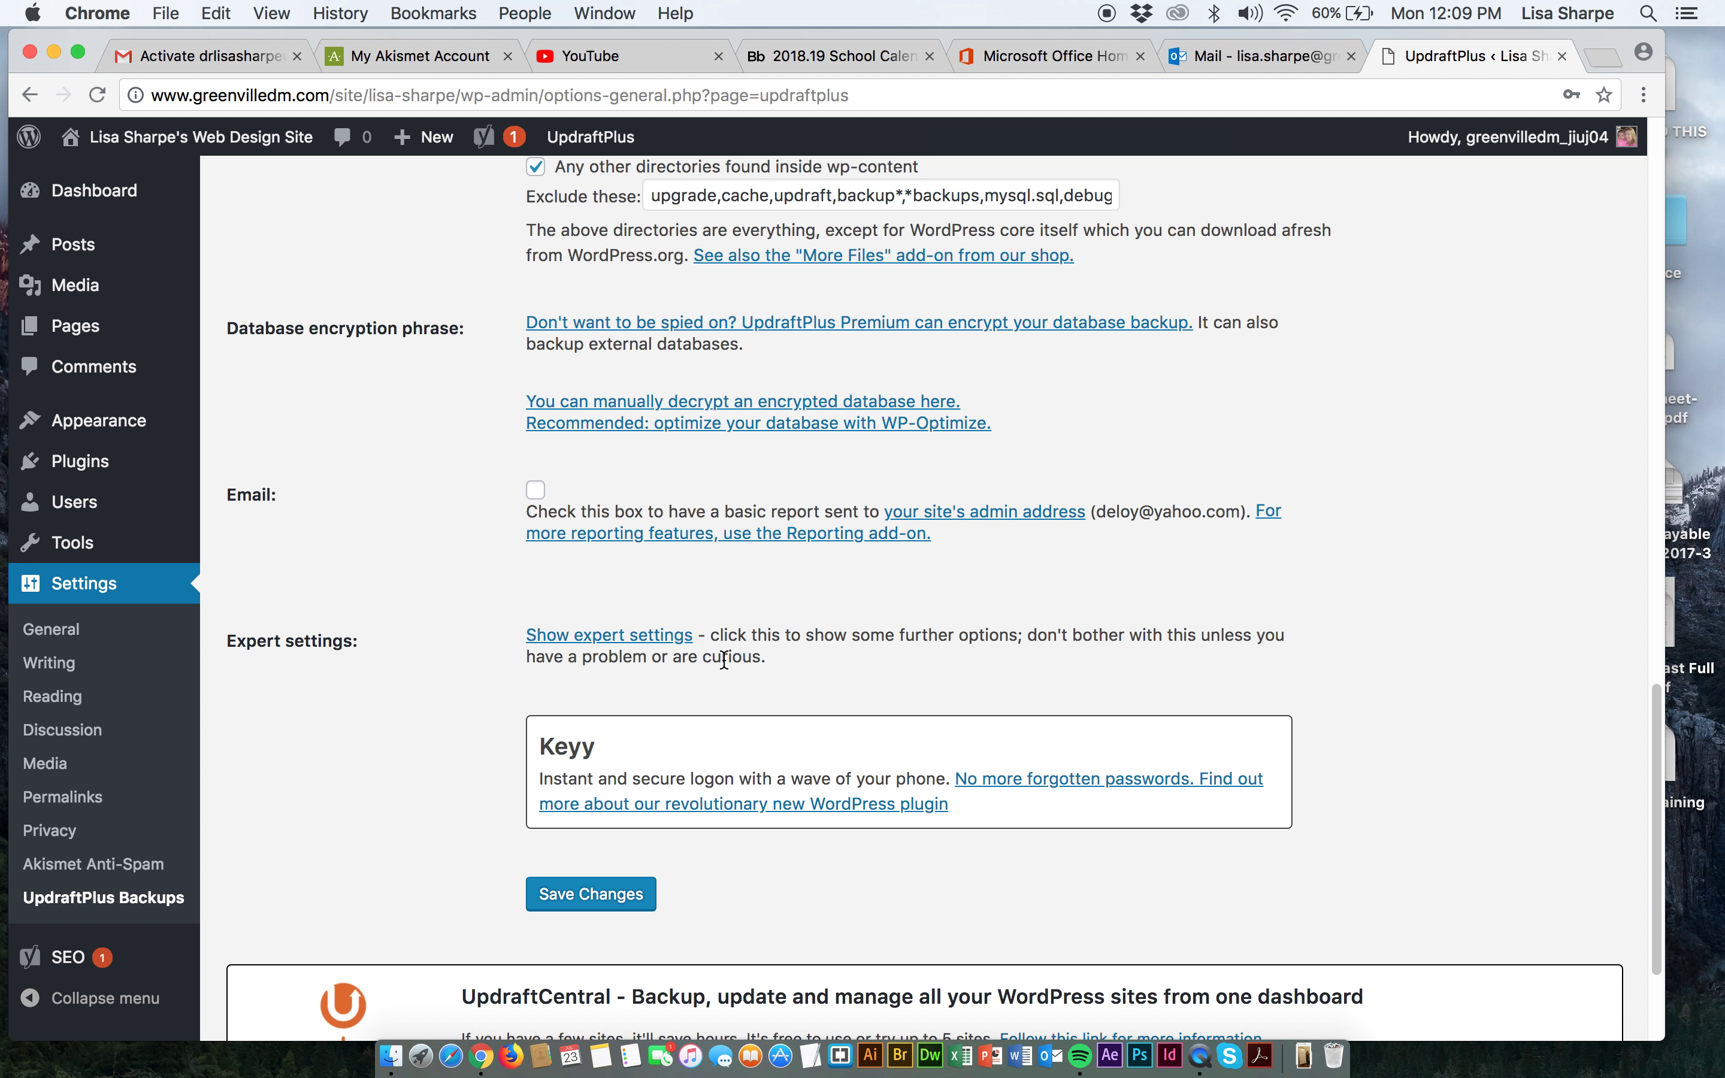
scroll(721, 657, "down", 2)
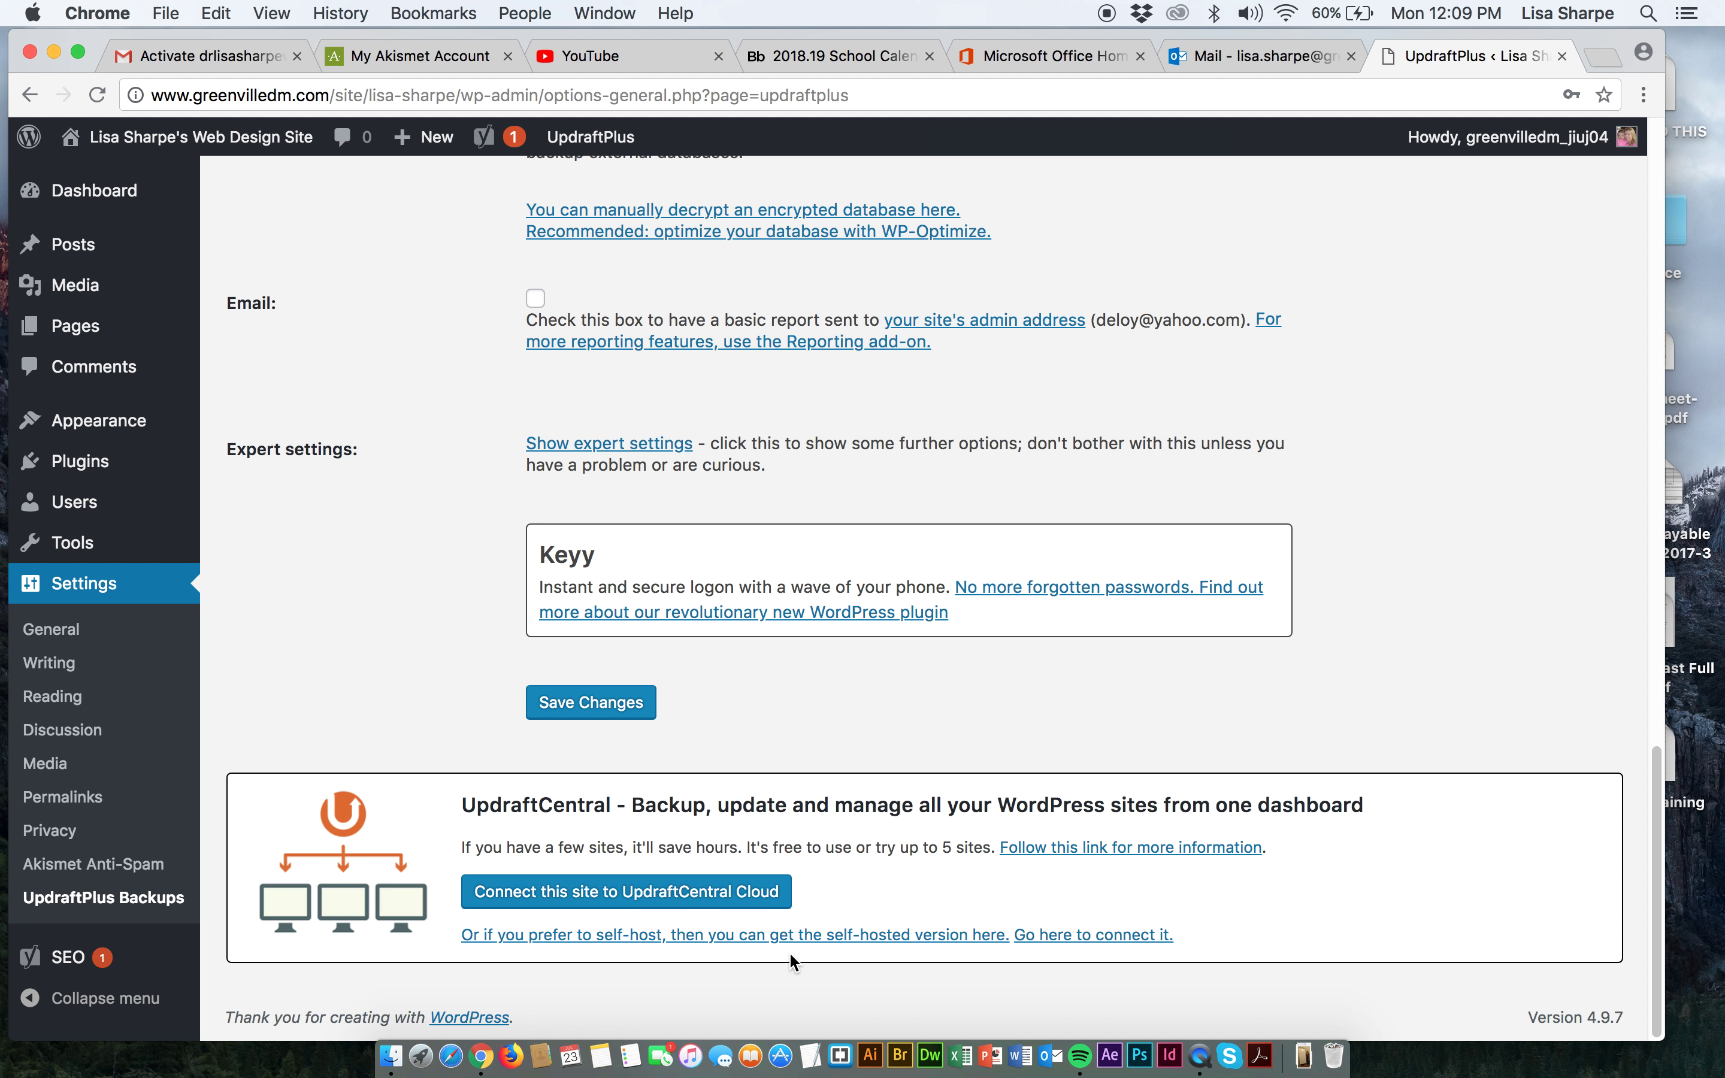
scroll(758, 784, "up", 15)
scroll(752, 738, "down", 15)
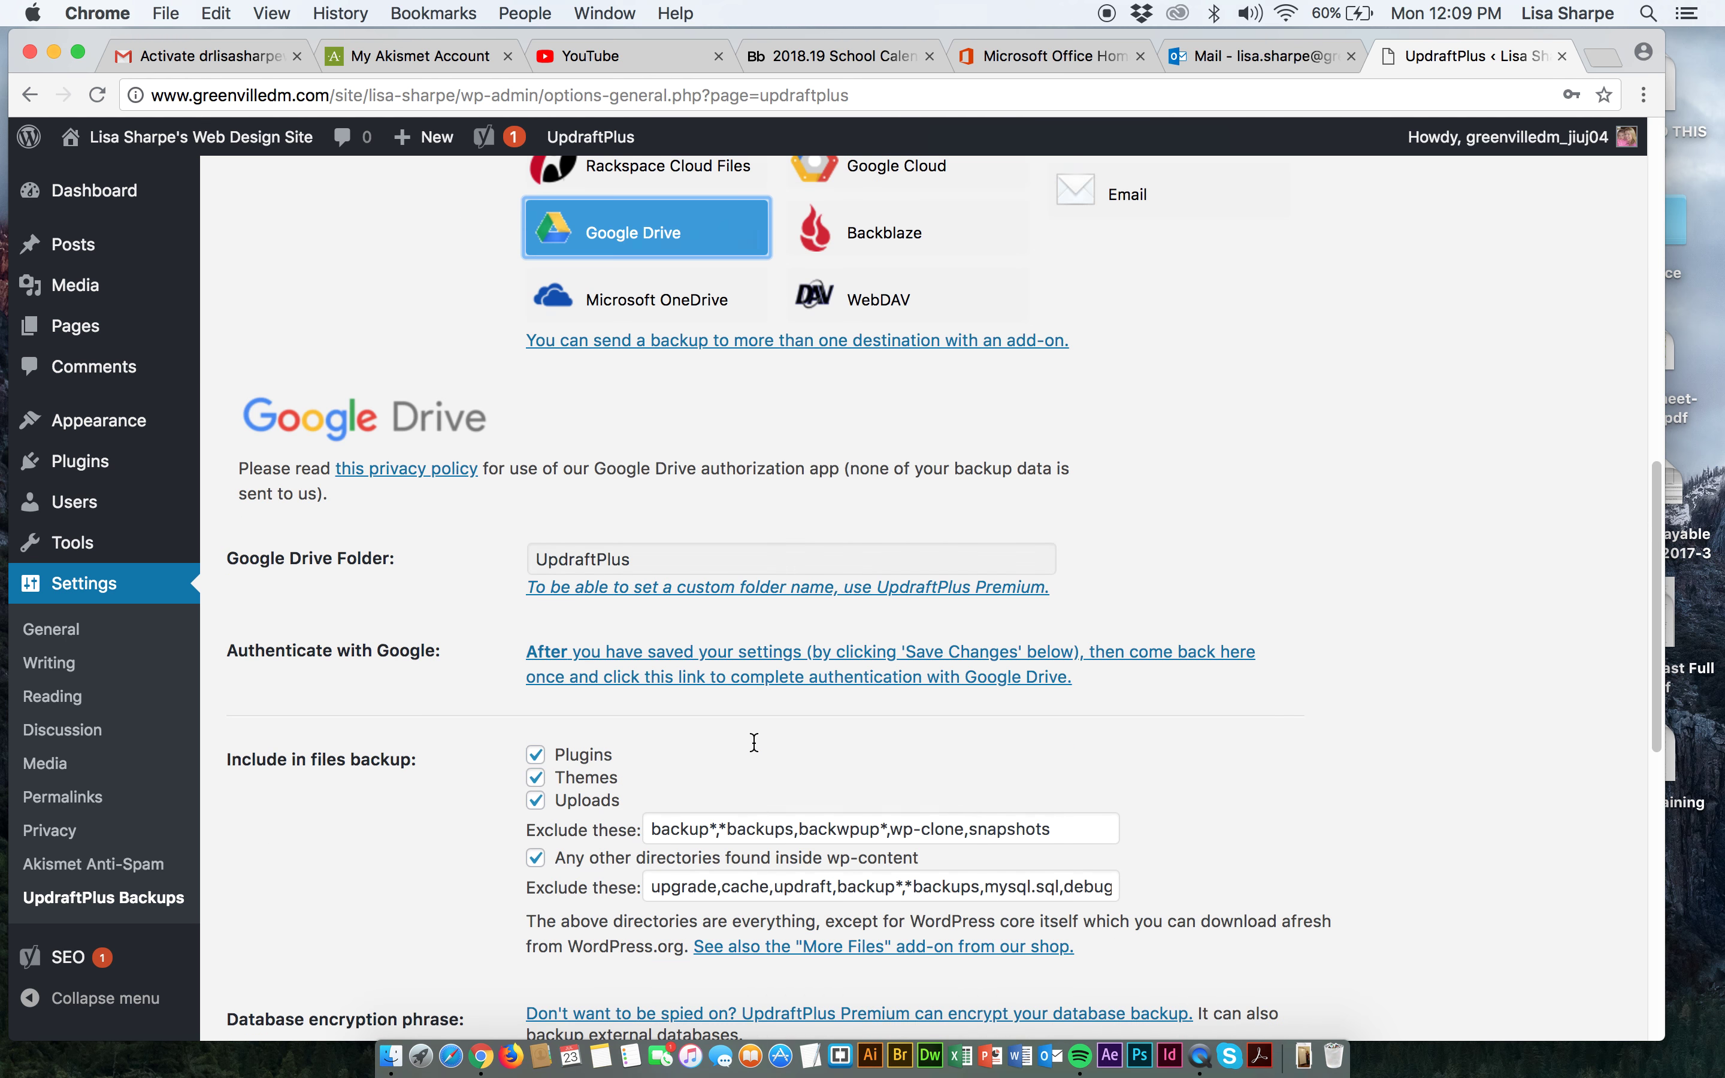
scroll(752, 738, "up", 15)
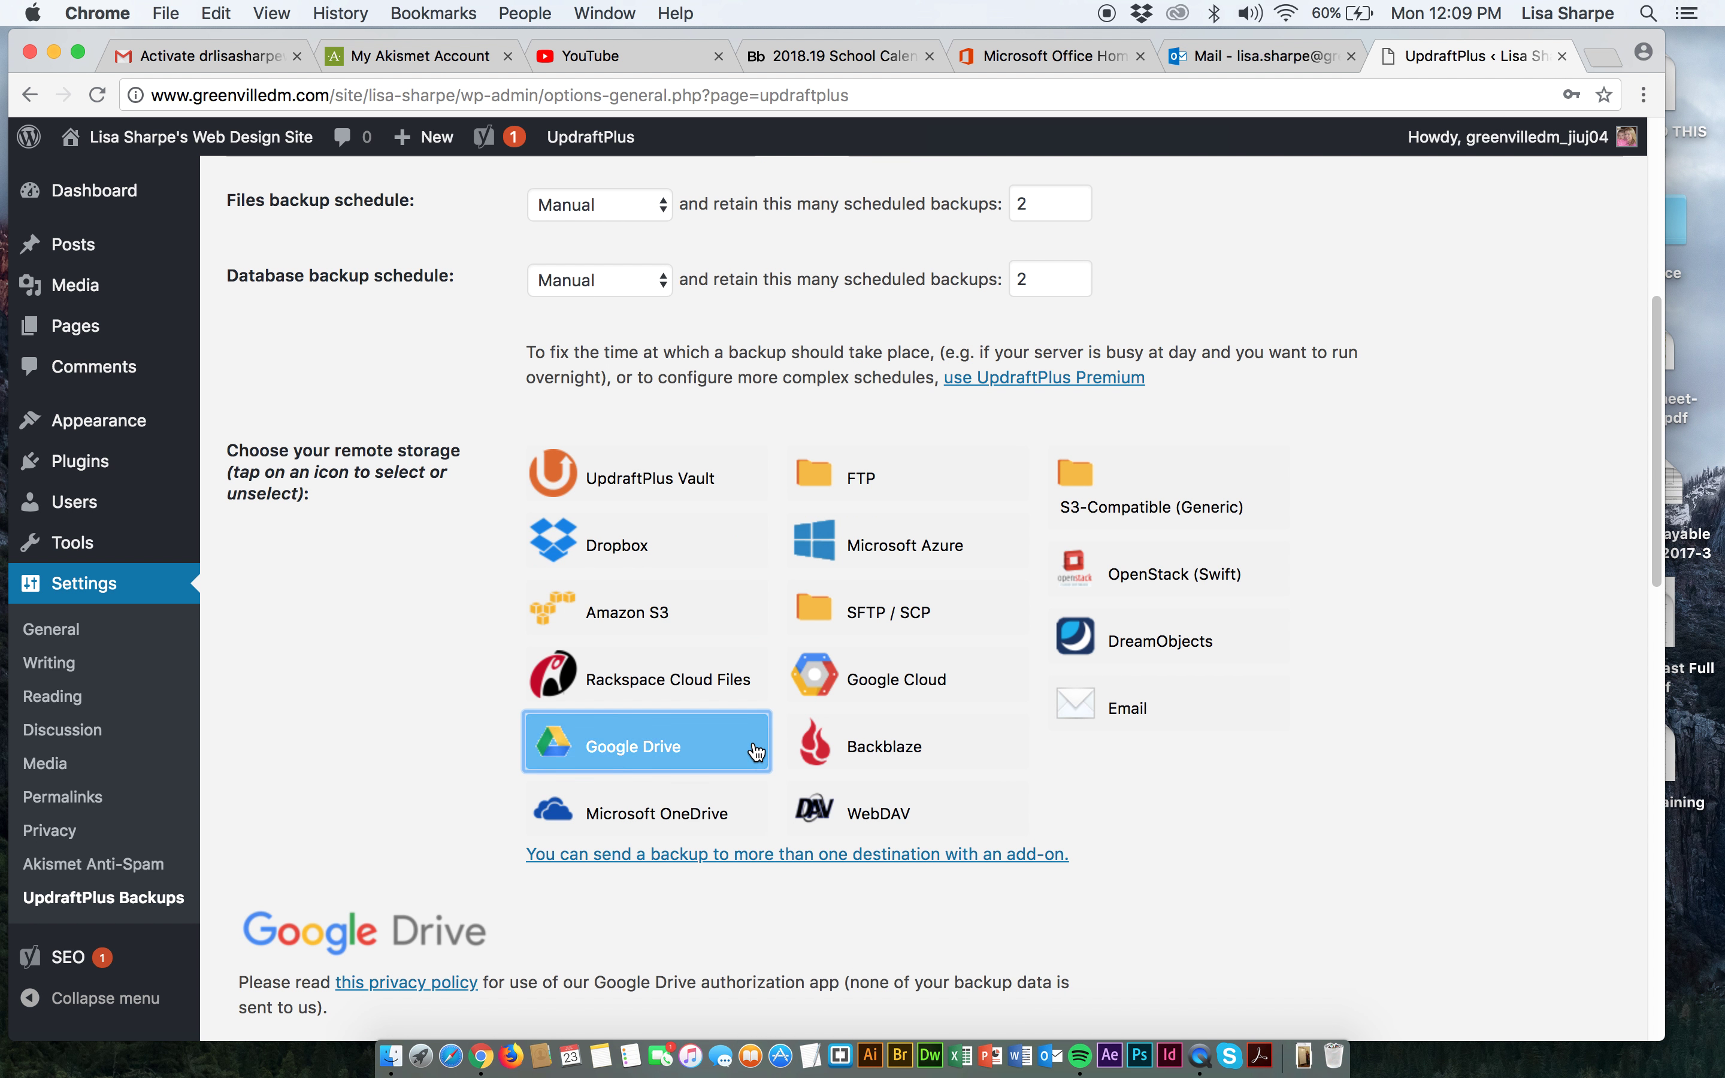
scroll(752, 739, "down", 6)
scroll(752, 738, "down", 5)
scroll(752, 739, "up", 15)
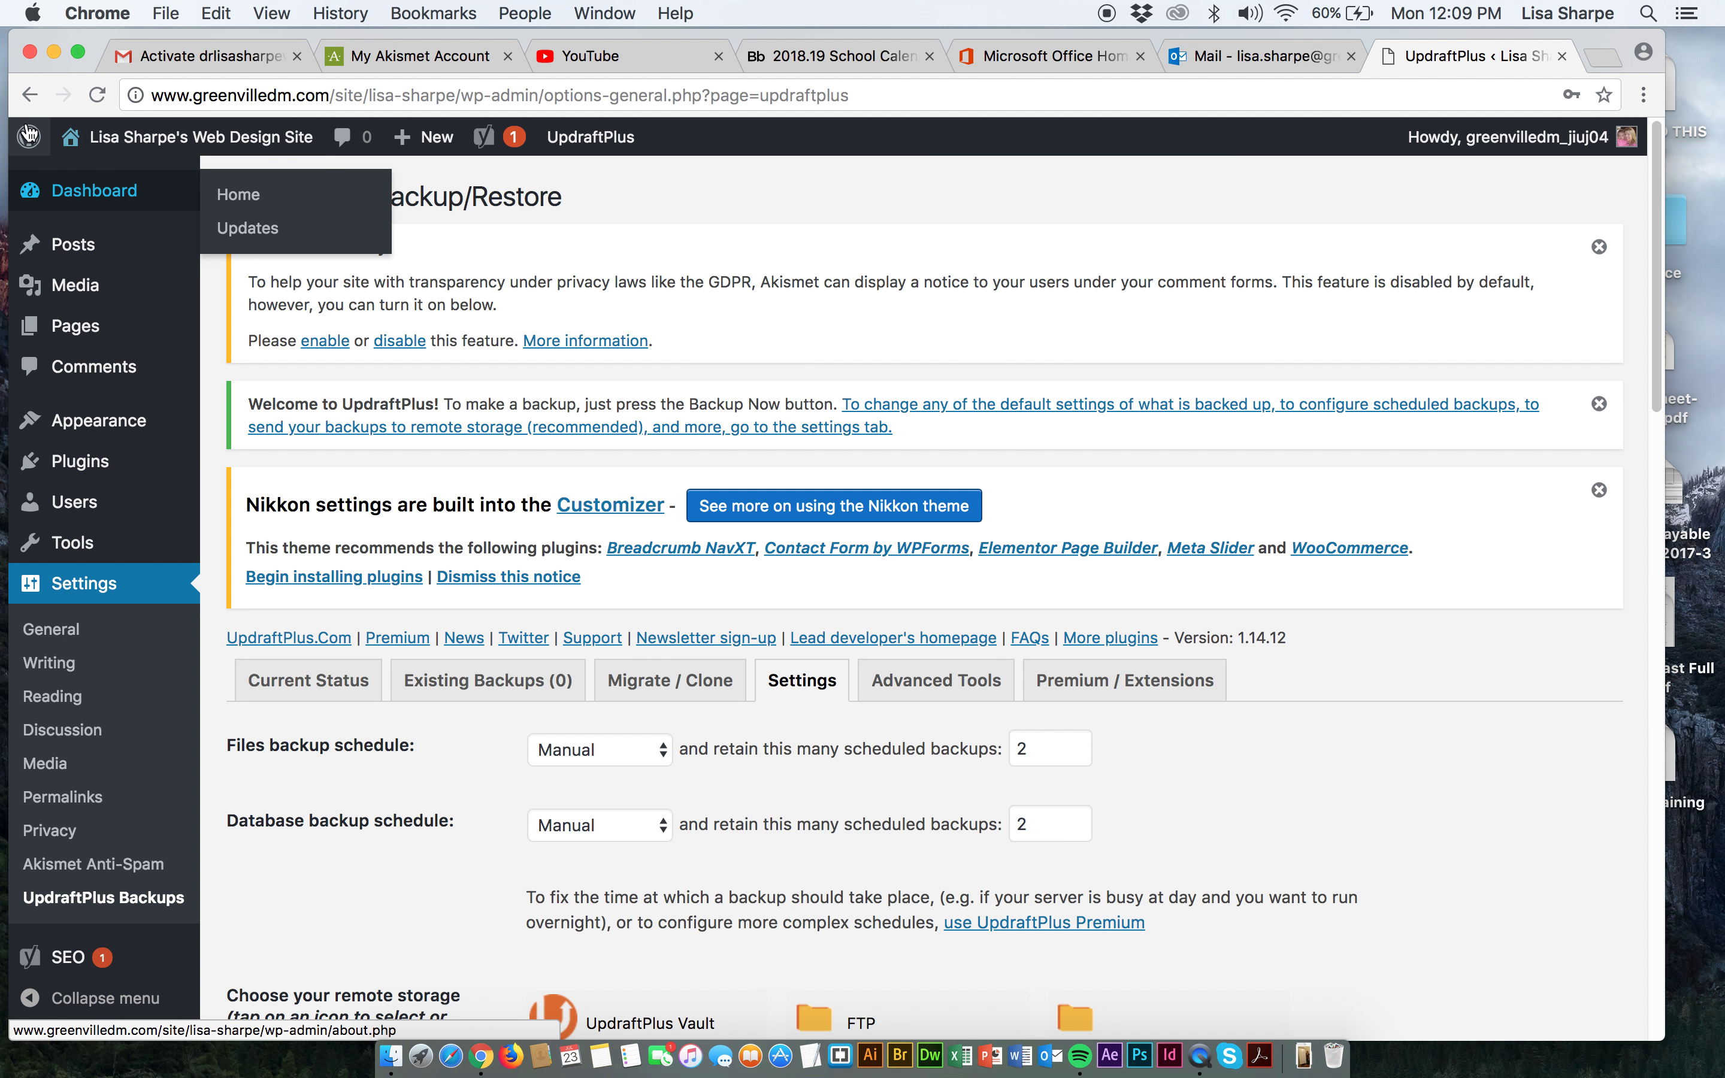
Leave the Settings page without saving, then reopen UpdraftPlus from the Plugins list.
left_click(25, 99)
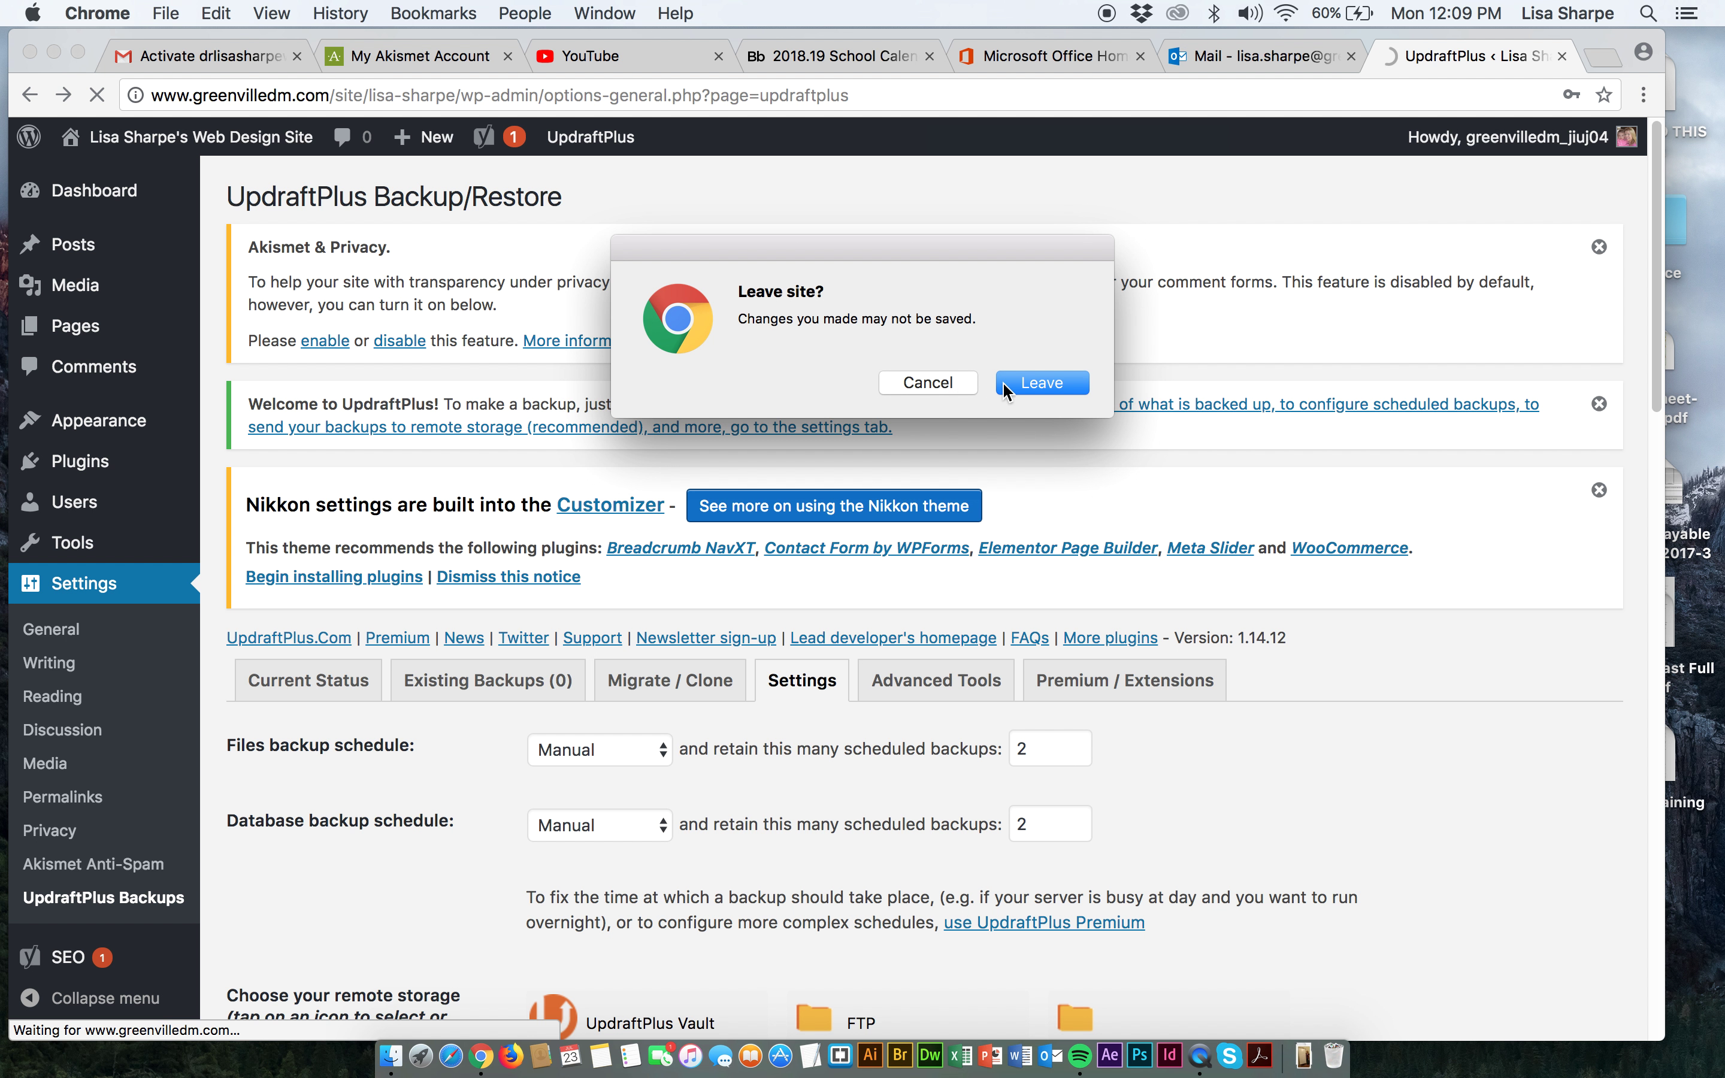
left_click(1042, 383)
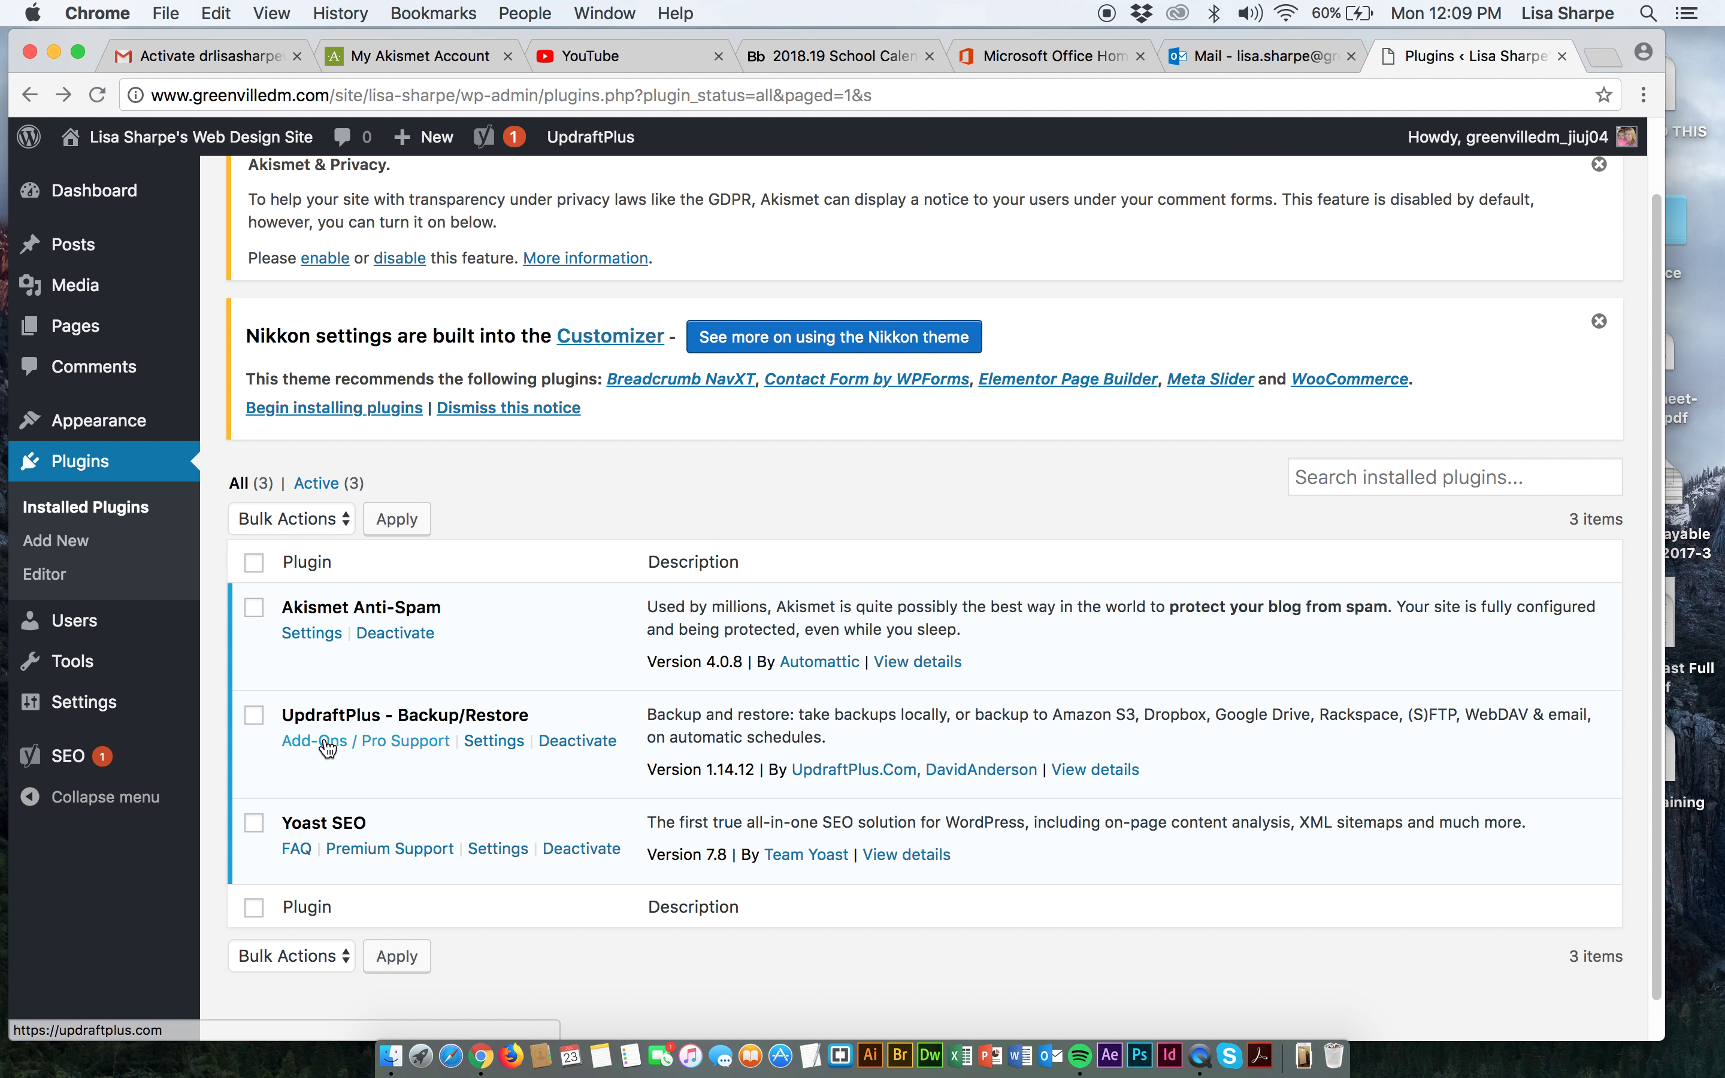
left_click(501, 745)
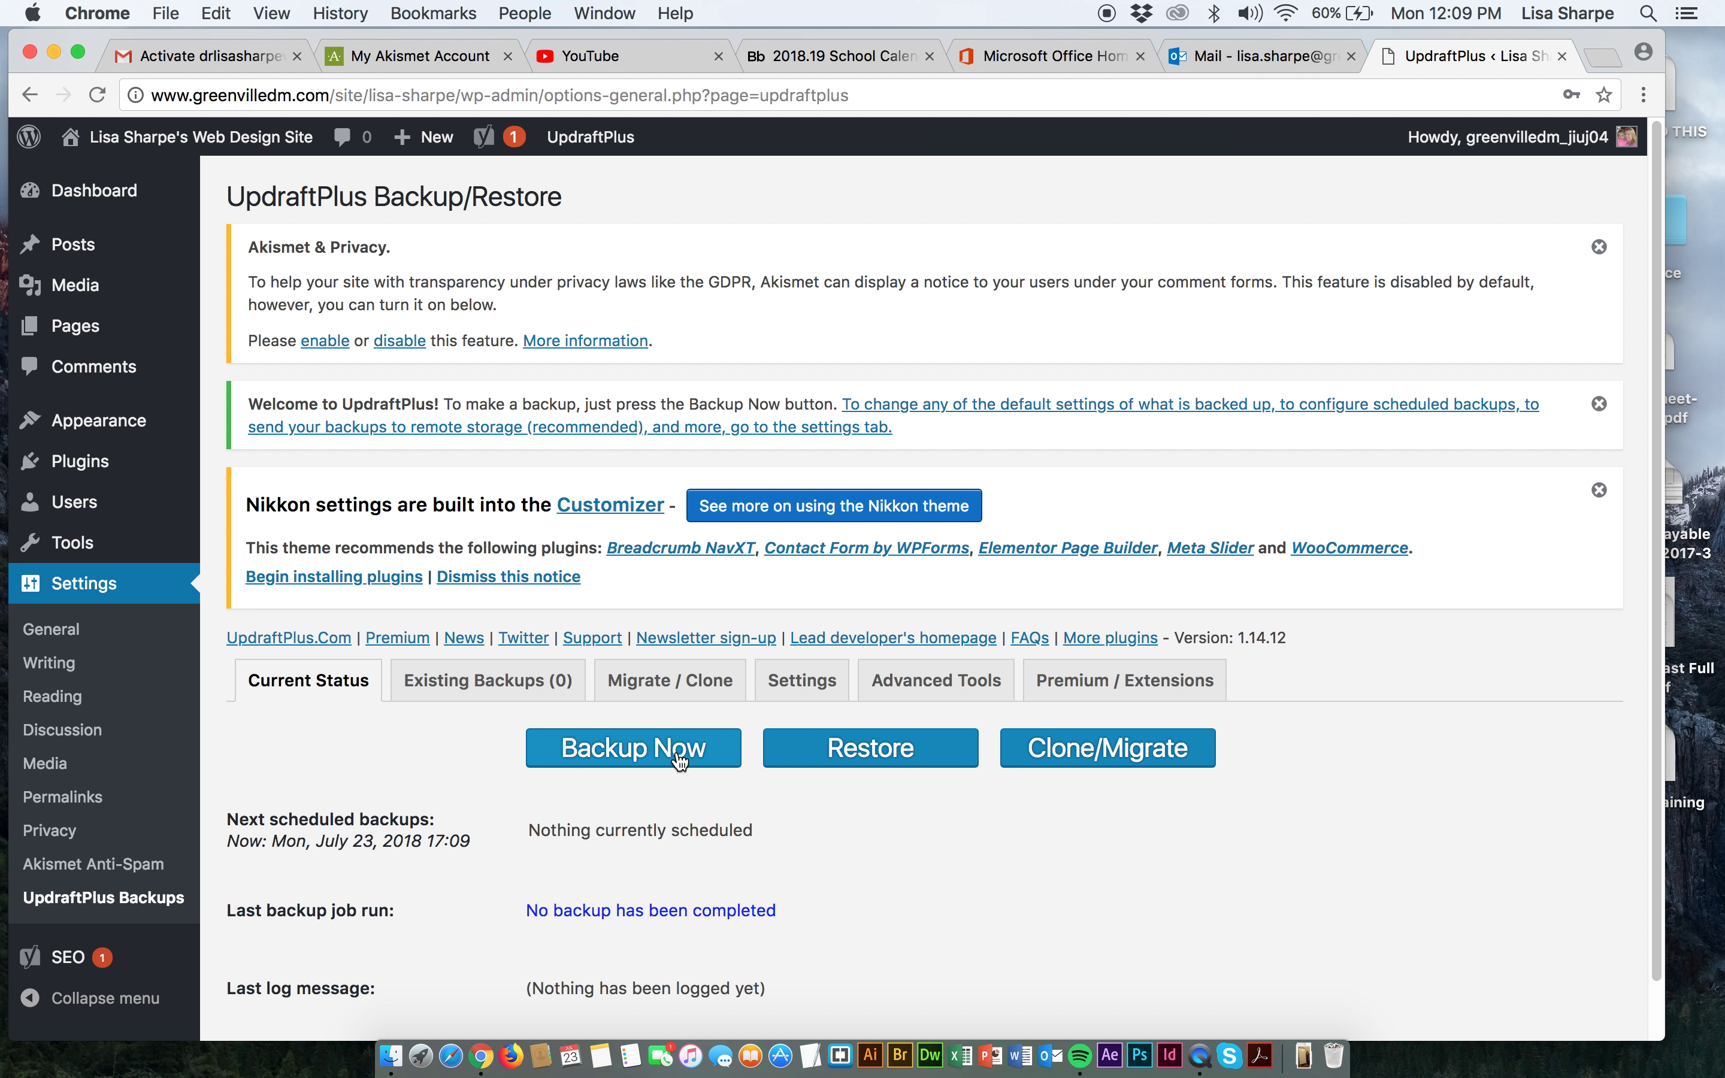
Back up the database and files now and wait until the backup completes.
left_click(641, 757)
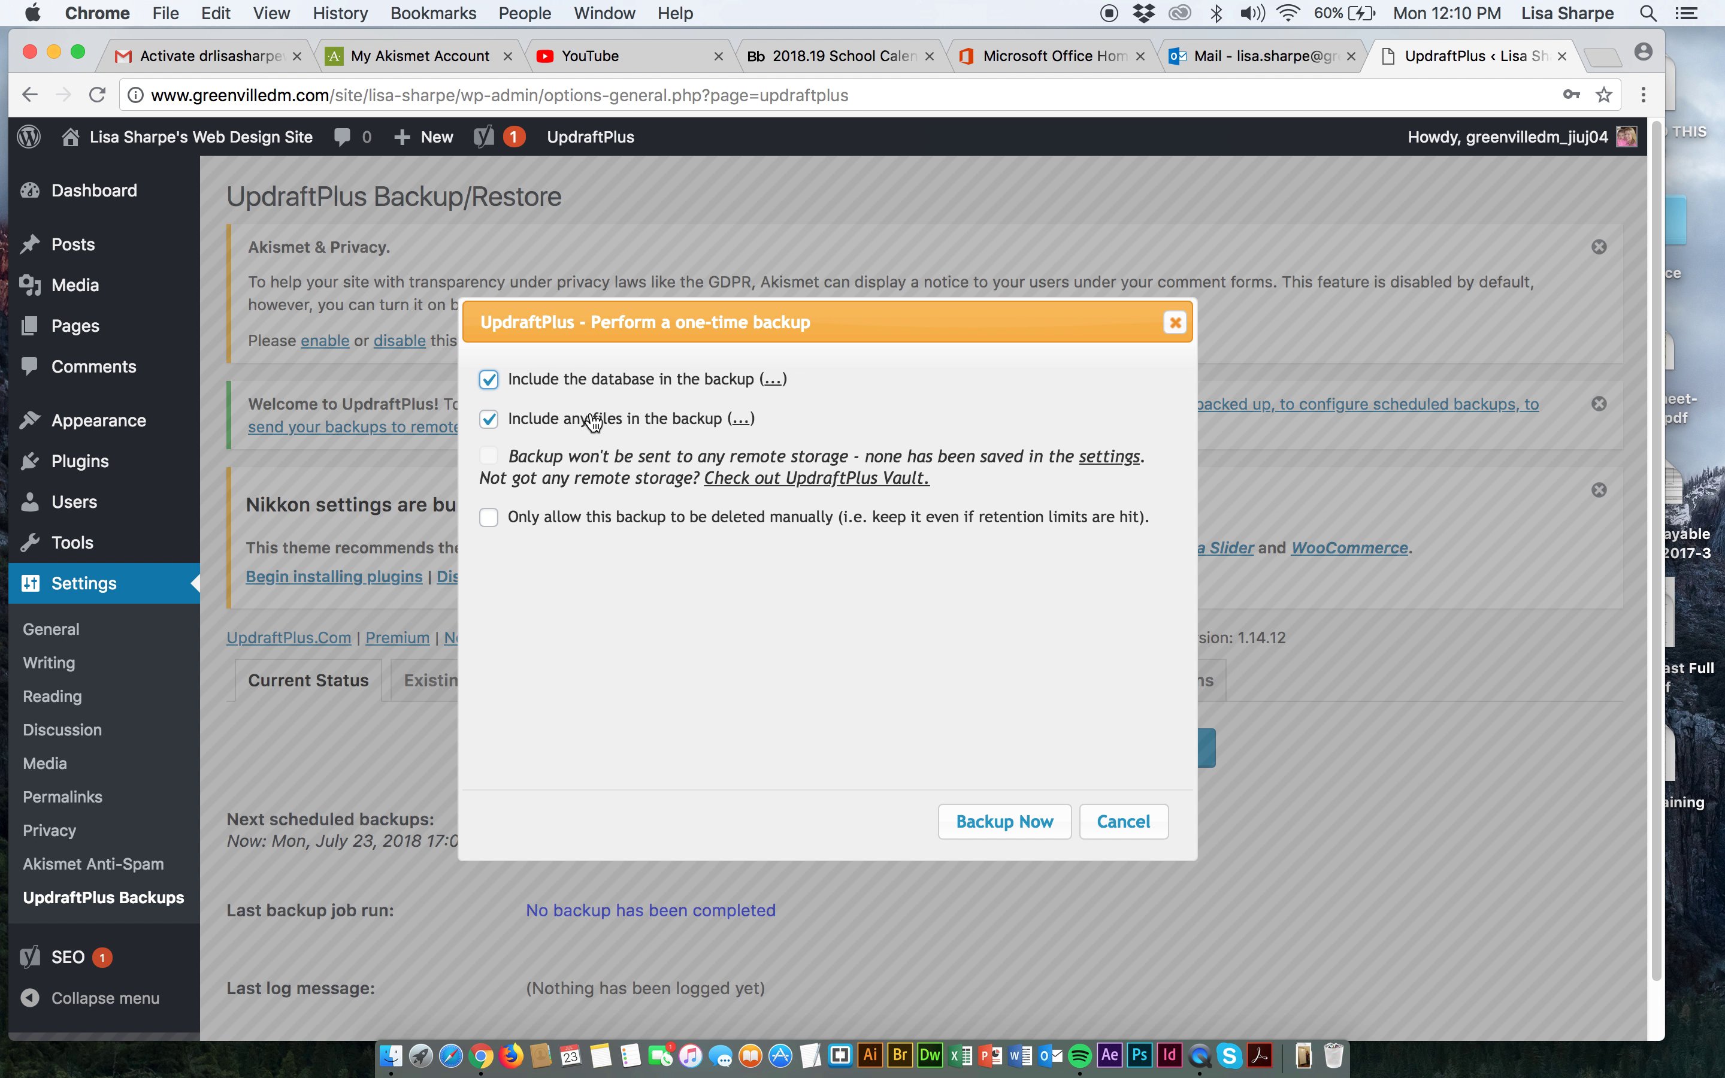
left_click(1026, 827)
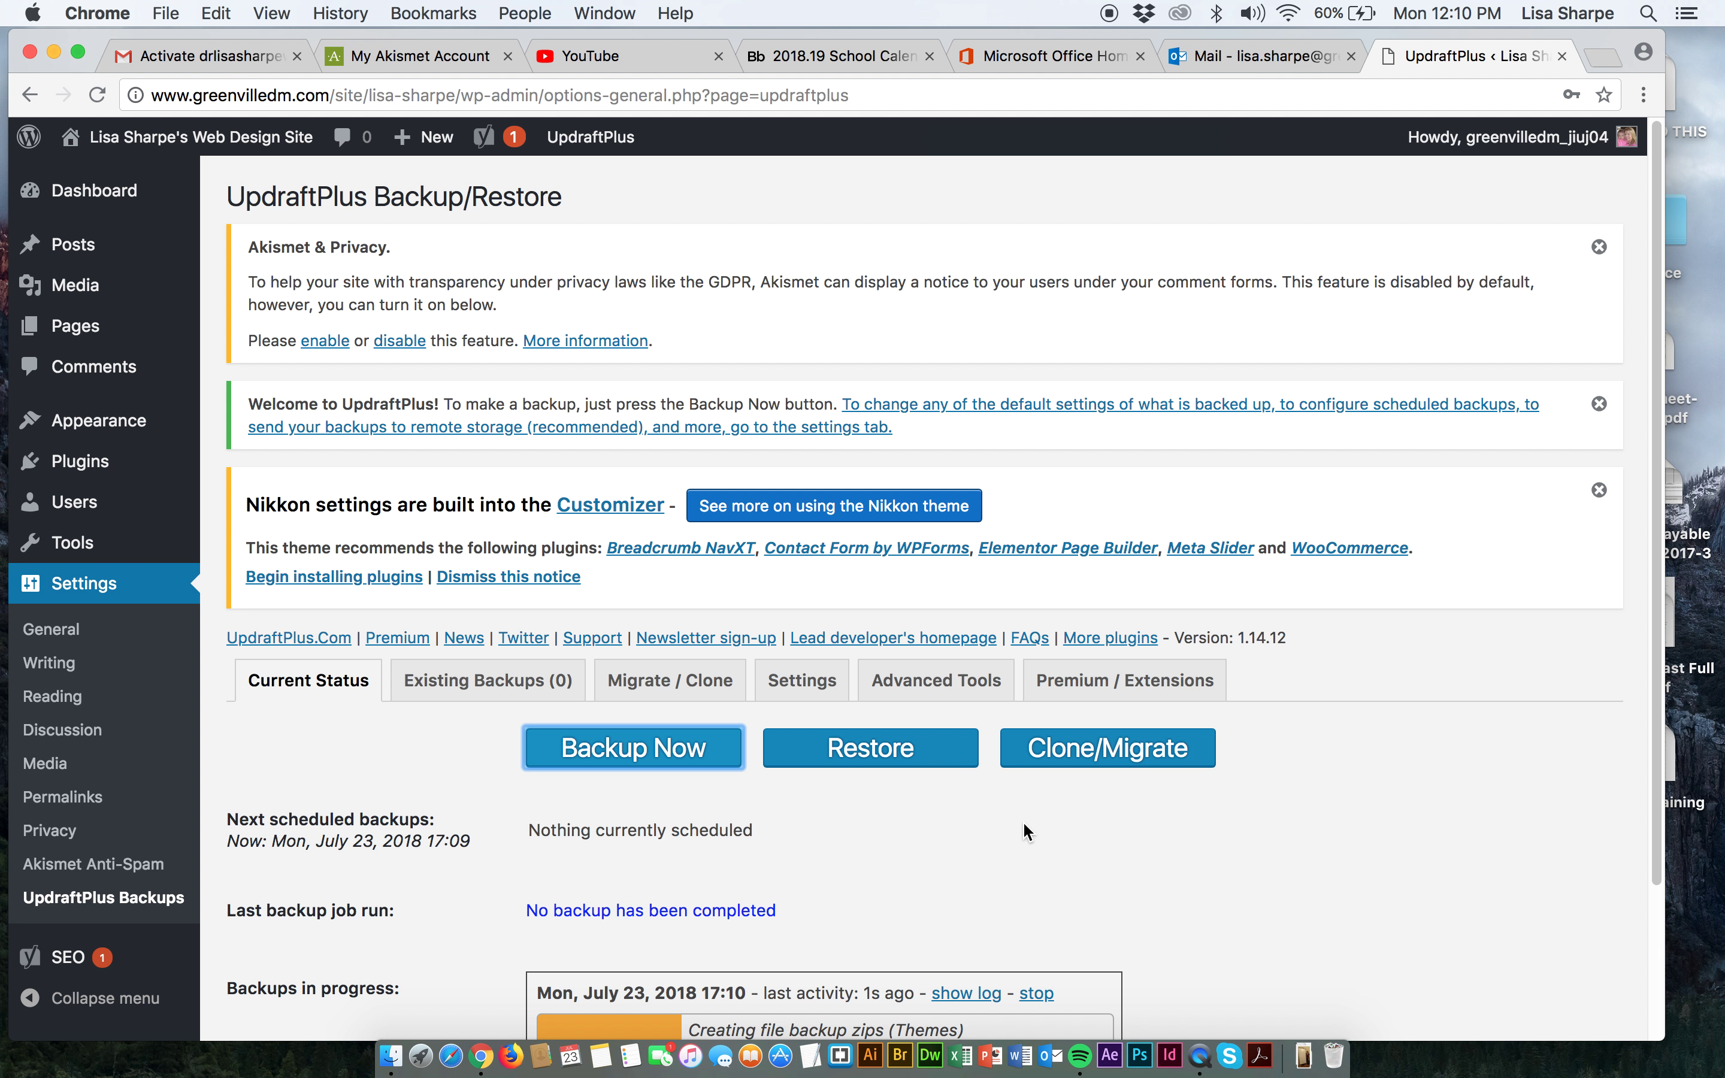
scroll(1056, 816, "down", 3)
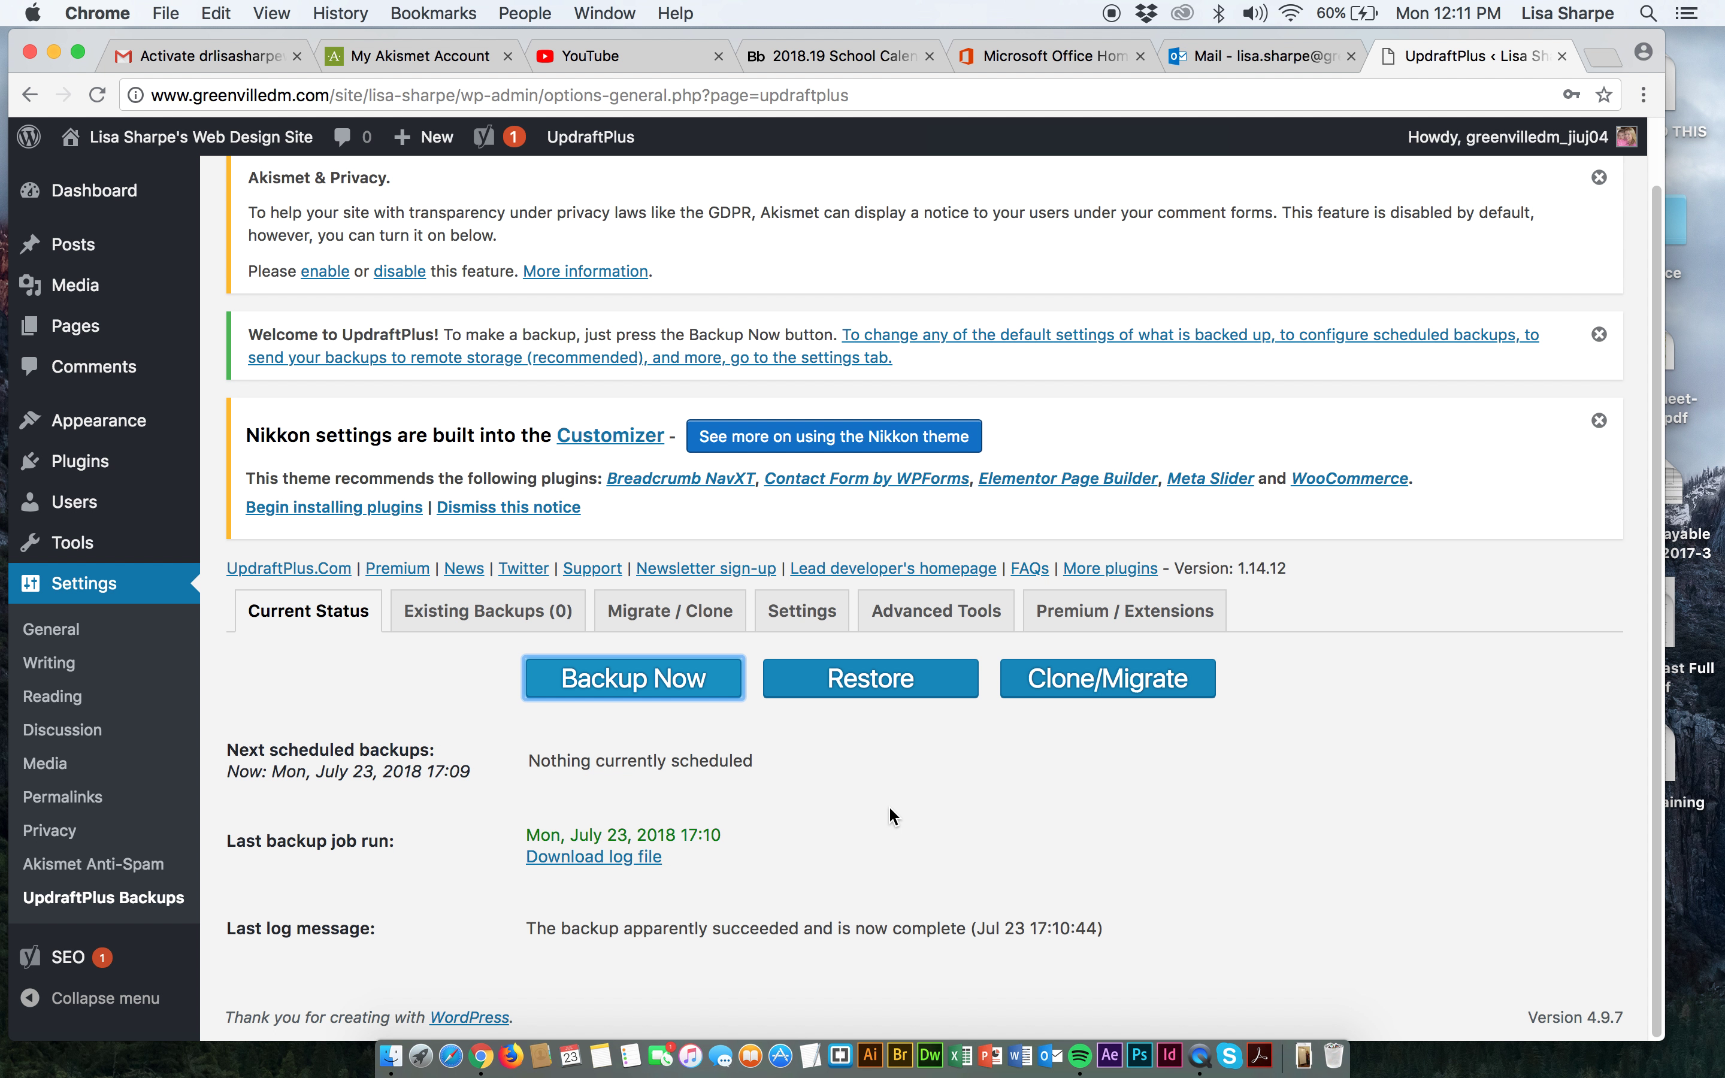
scroll(834, 760, "up", 1)
scroll(833, 757, "down", 1)
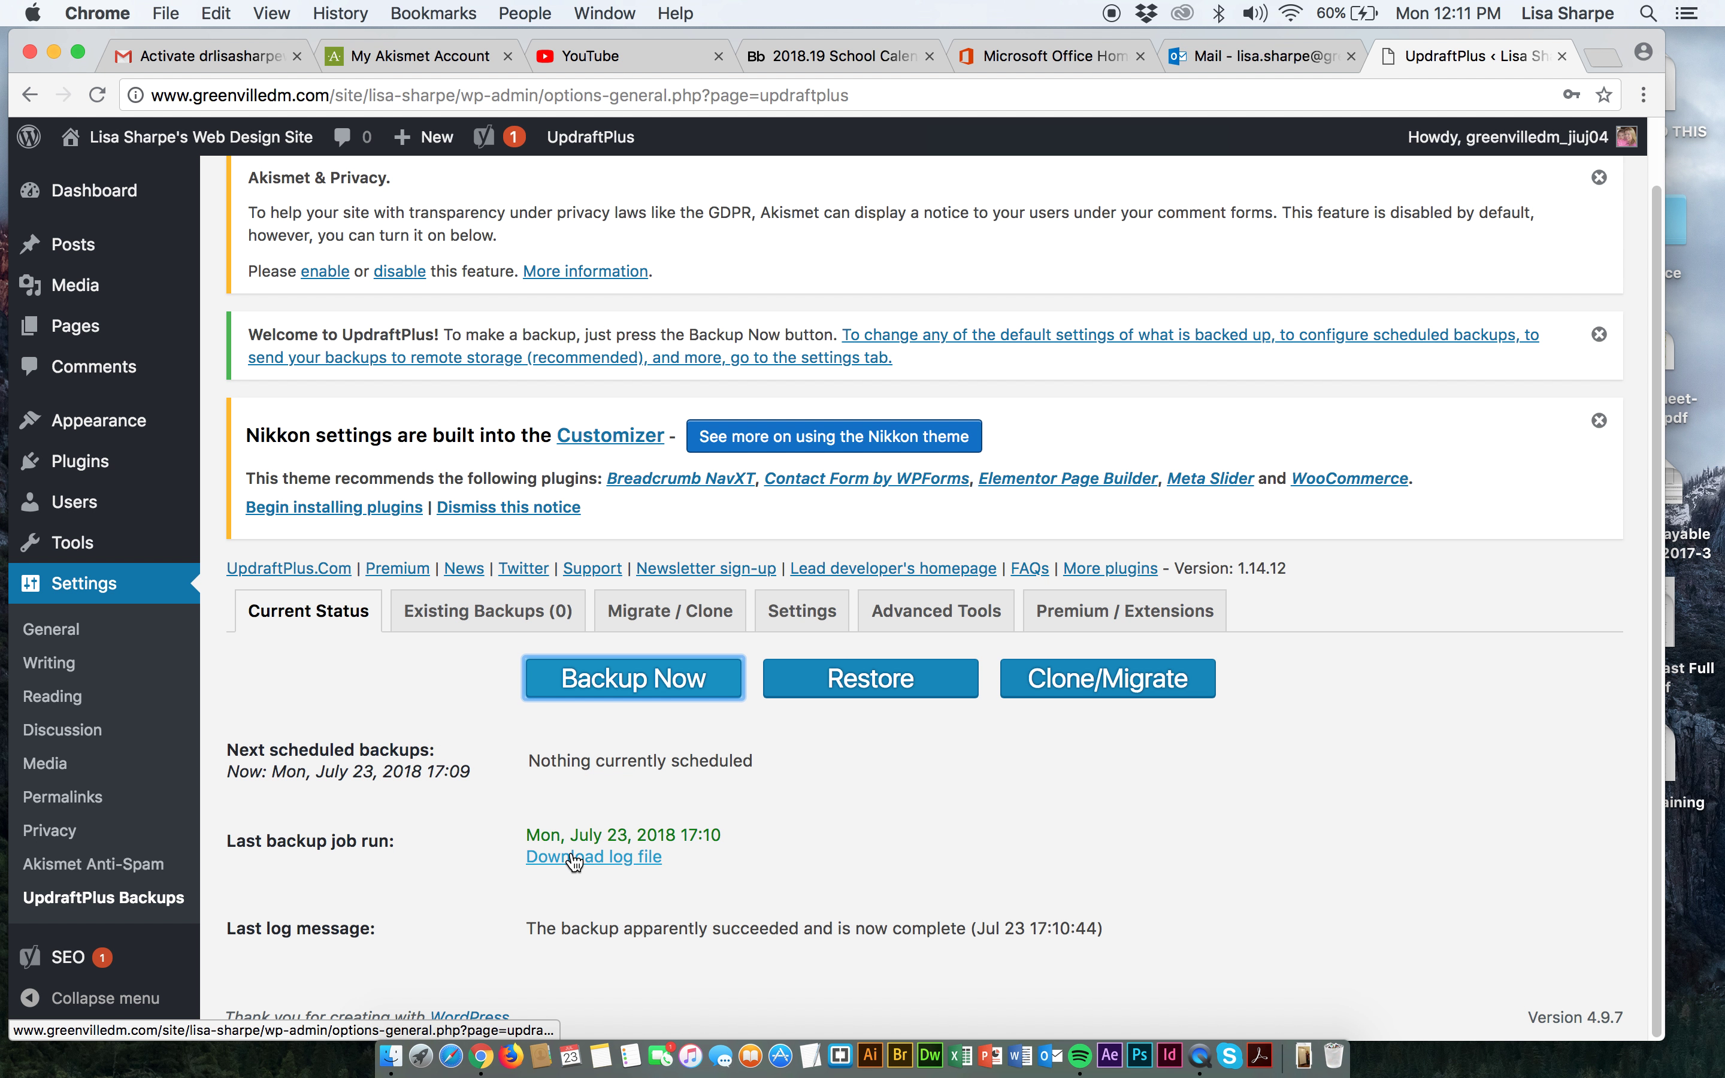
In Existing Backups, prepare the database, plugins, themes, uploads and others parts for download.
left_click(457, 611)
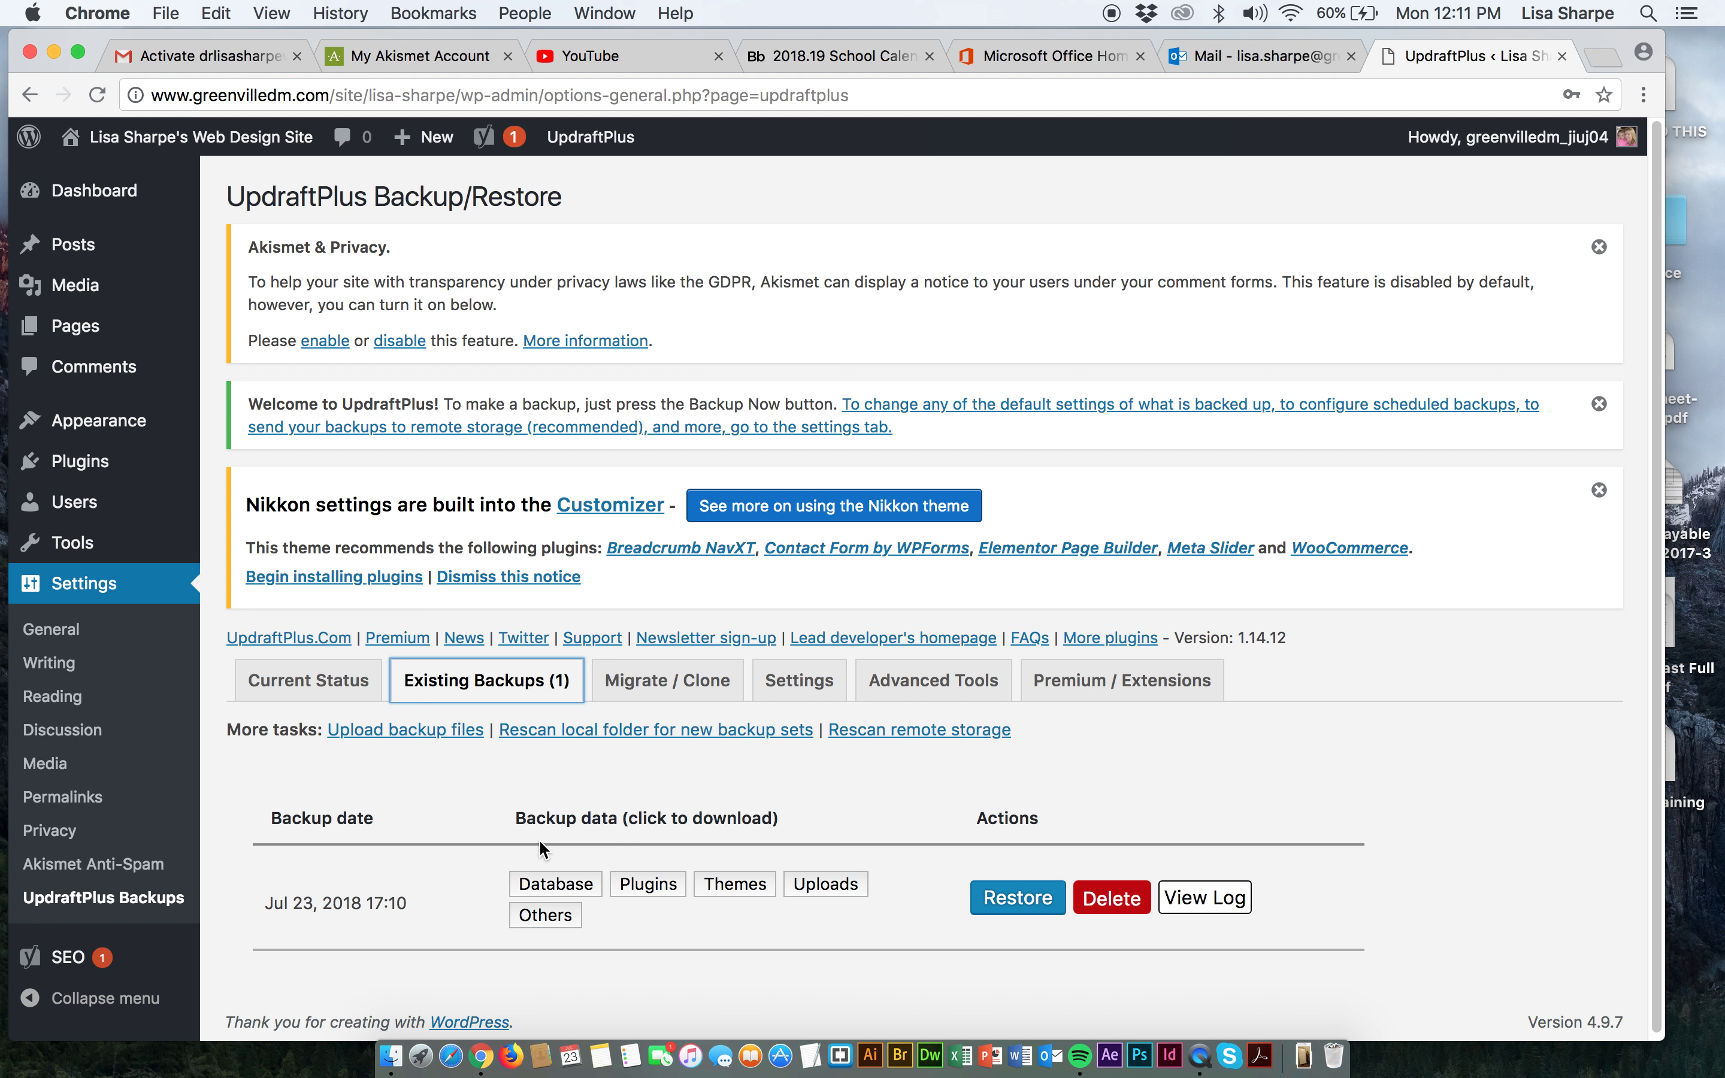
scroll(523, 838, "down", 1)
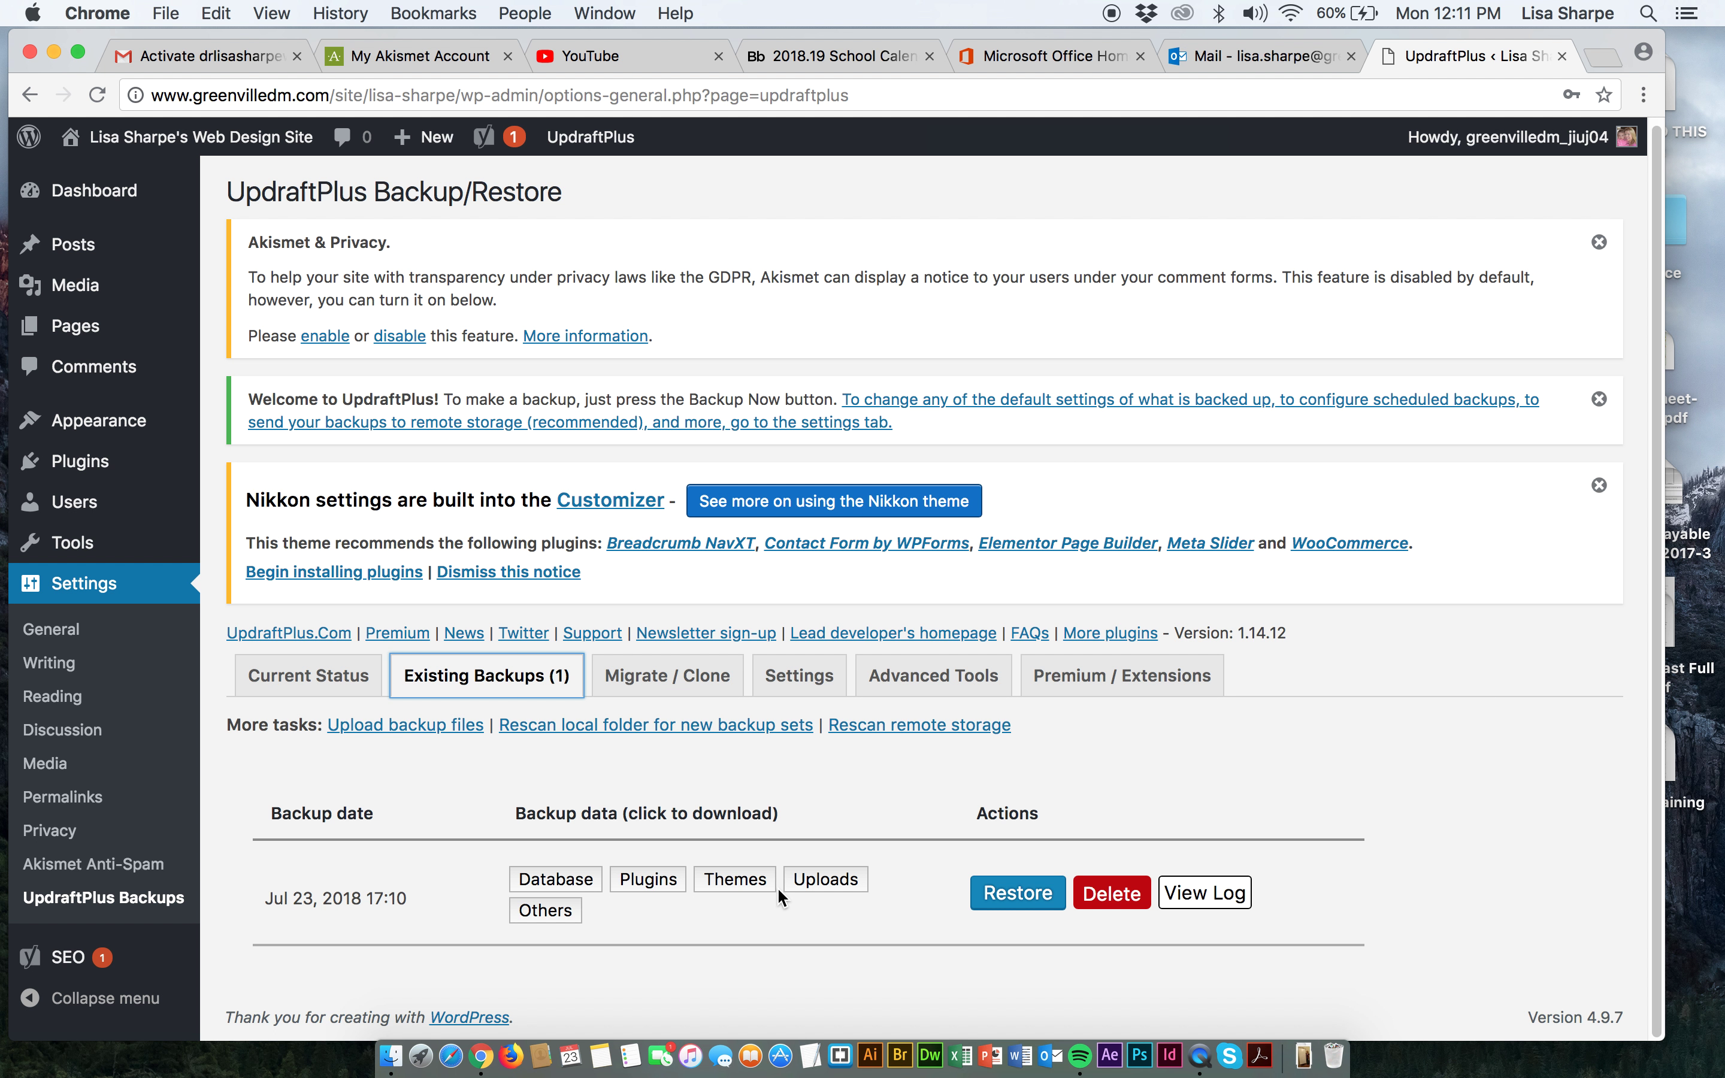
left_click(571, 879)
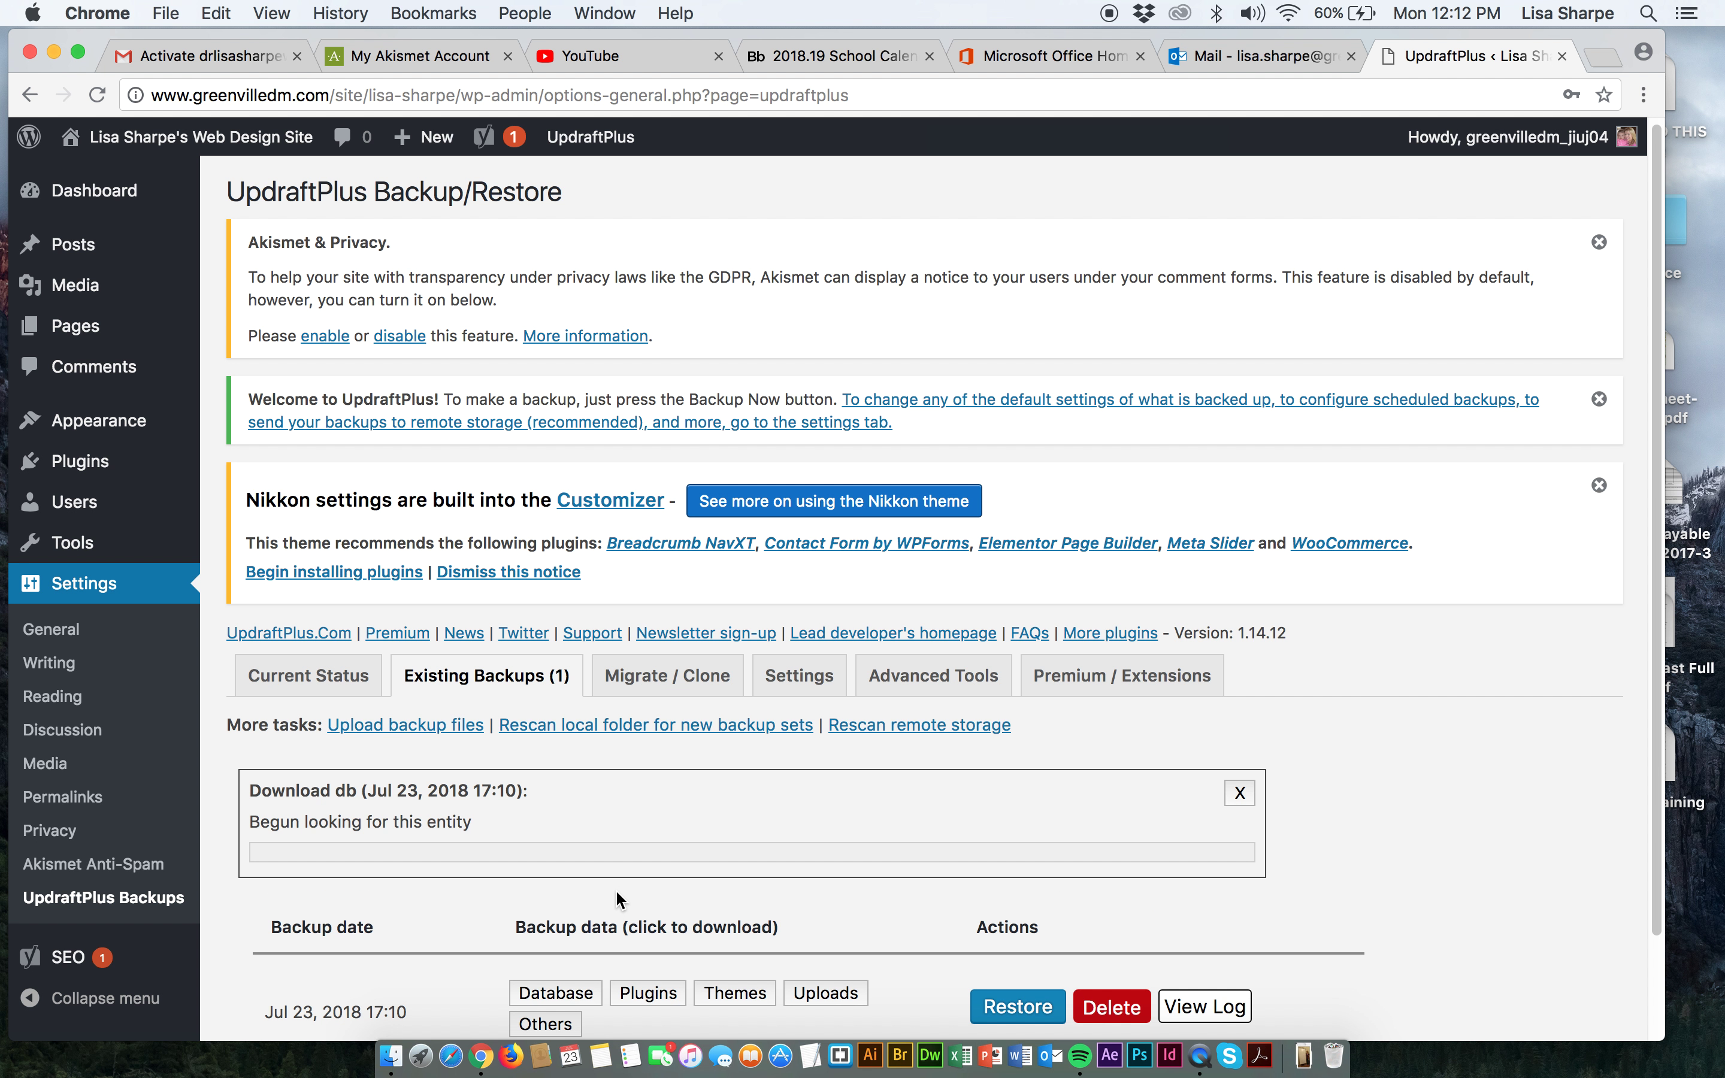
scroll(617, 894, "down", 2)
left_click(637, 927)
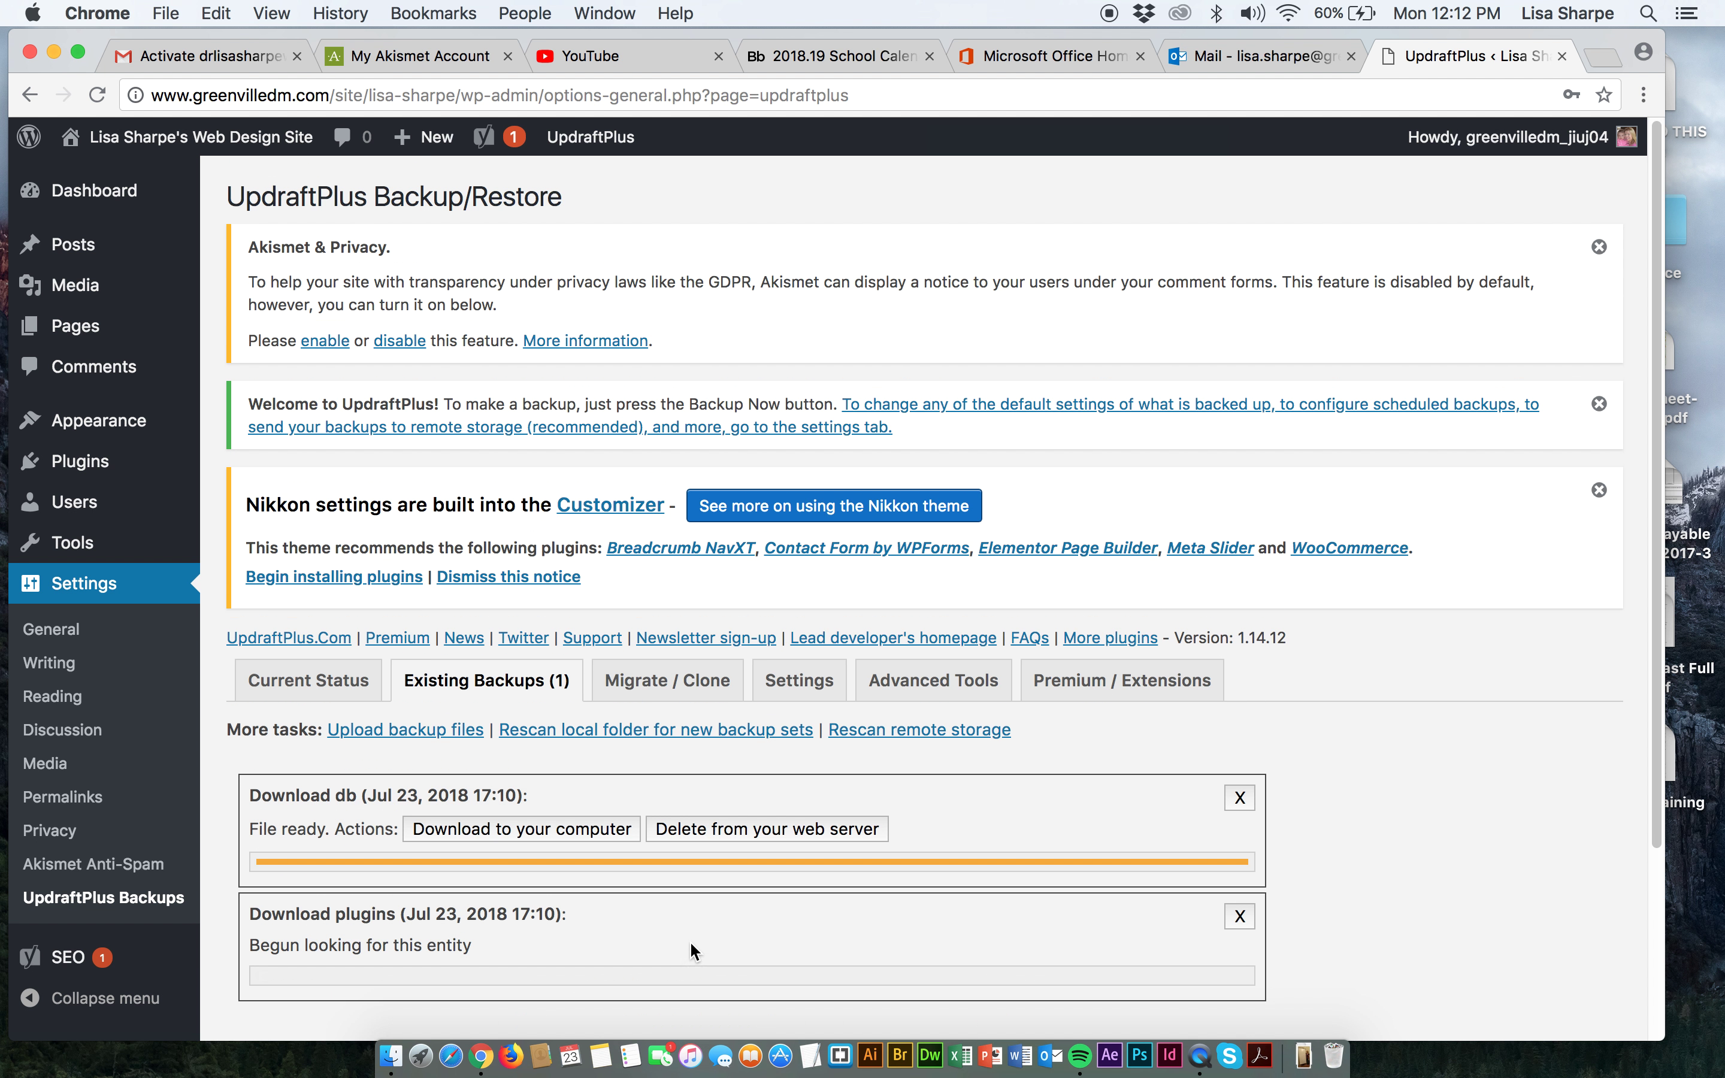
scroll(690, 936, "down", 3)
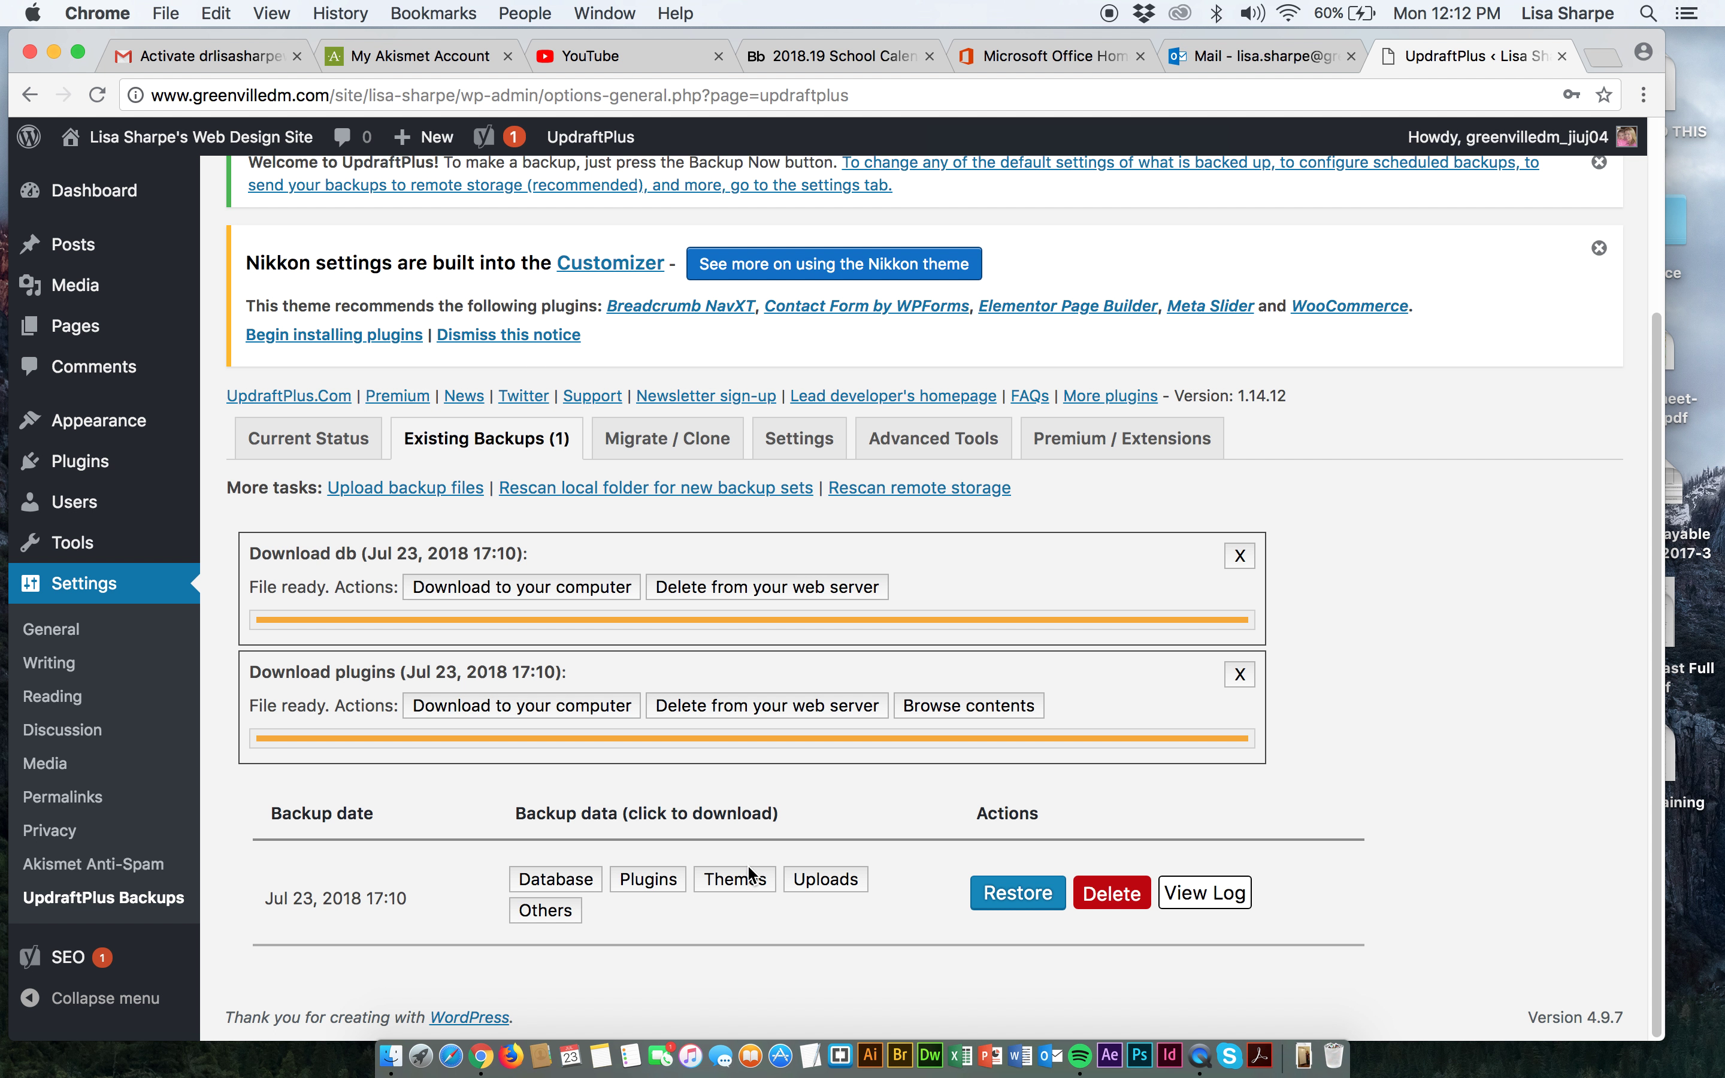
left_click(735, 883)
scroll(772, 905, "down", 2)
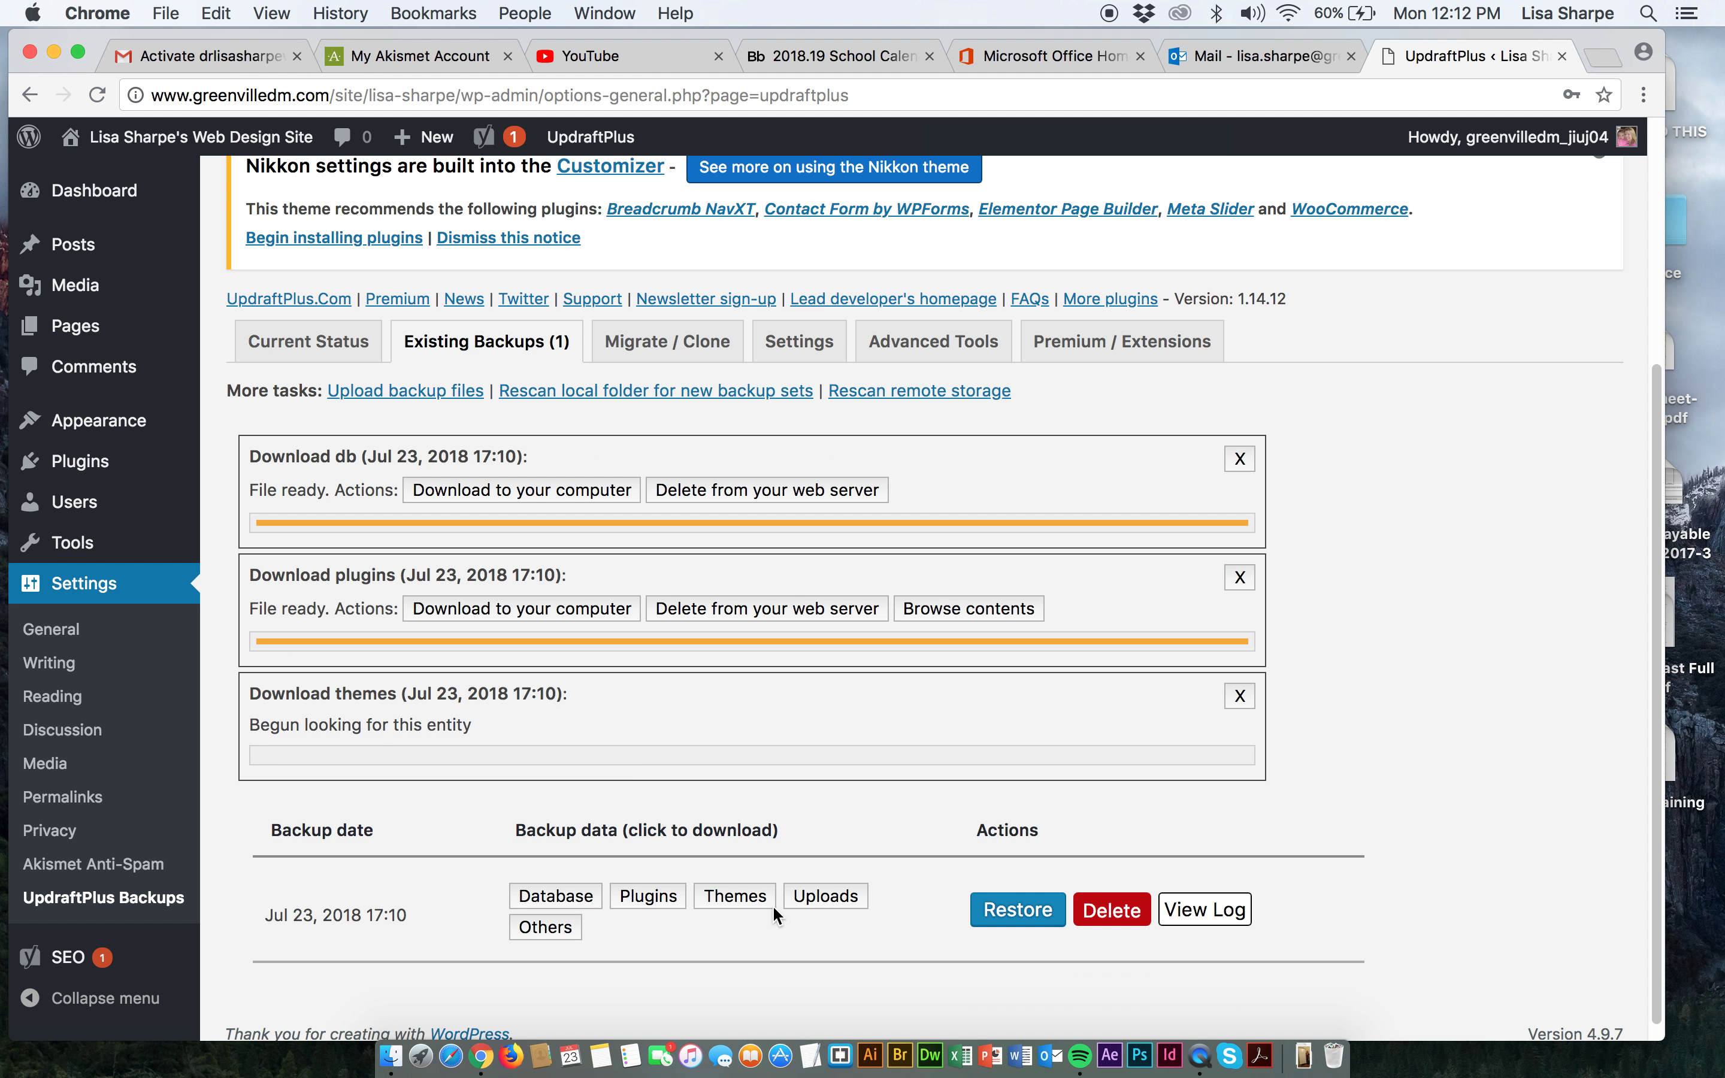
left_click(820, 900)
scroll(689, 924, "down", 2)
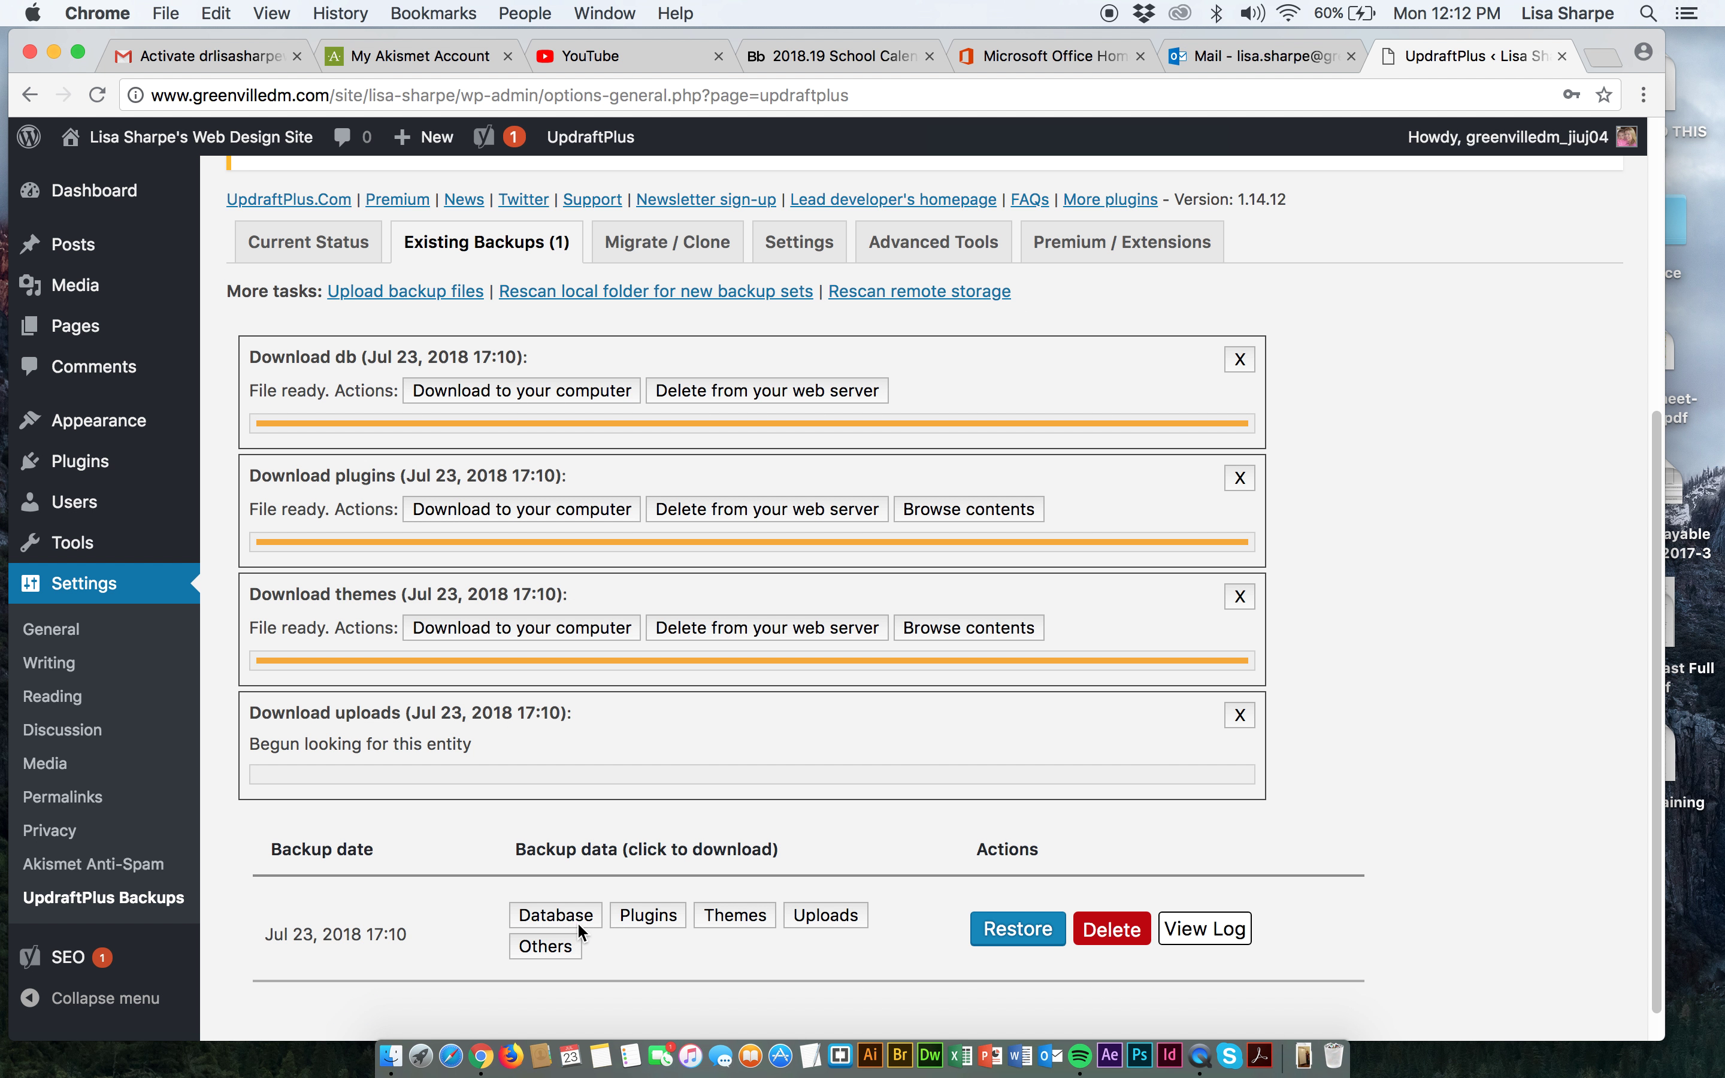
left_click(548, 946)
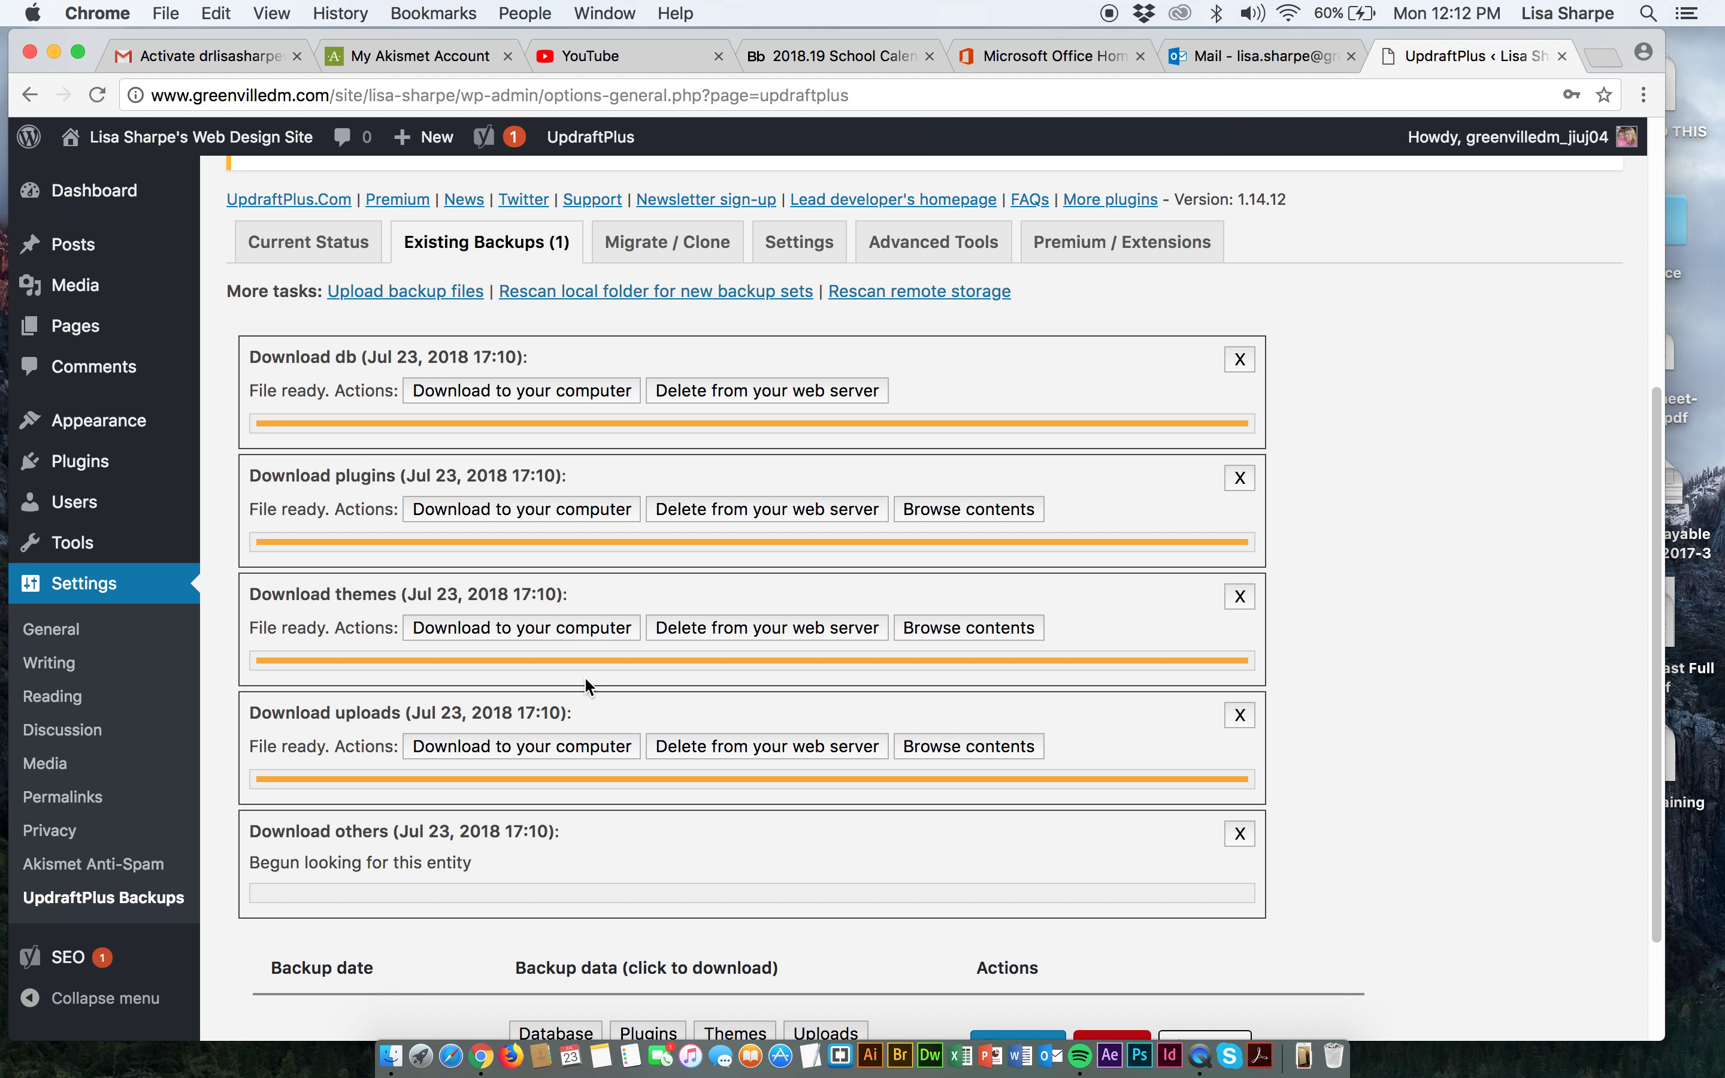
Save all five backup parts to the computer, then open General Settings.
left_click(501, 389)
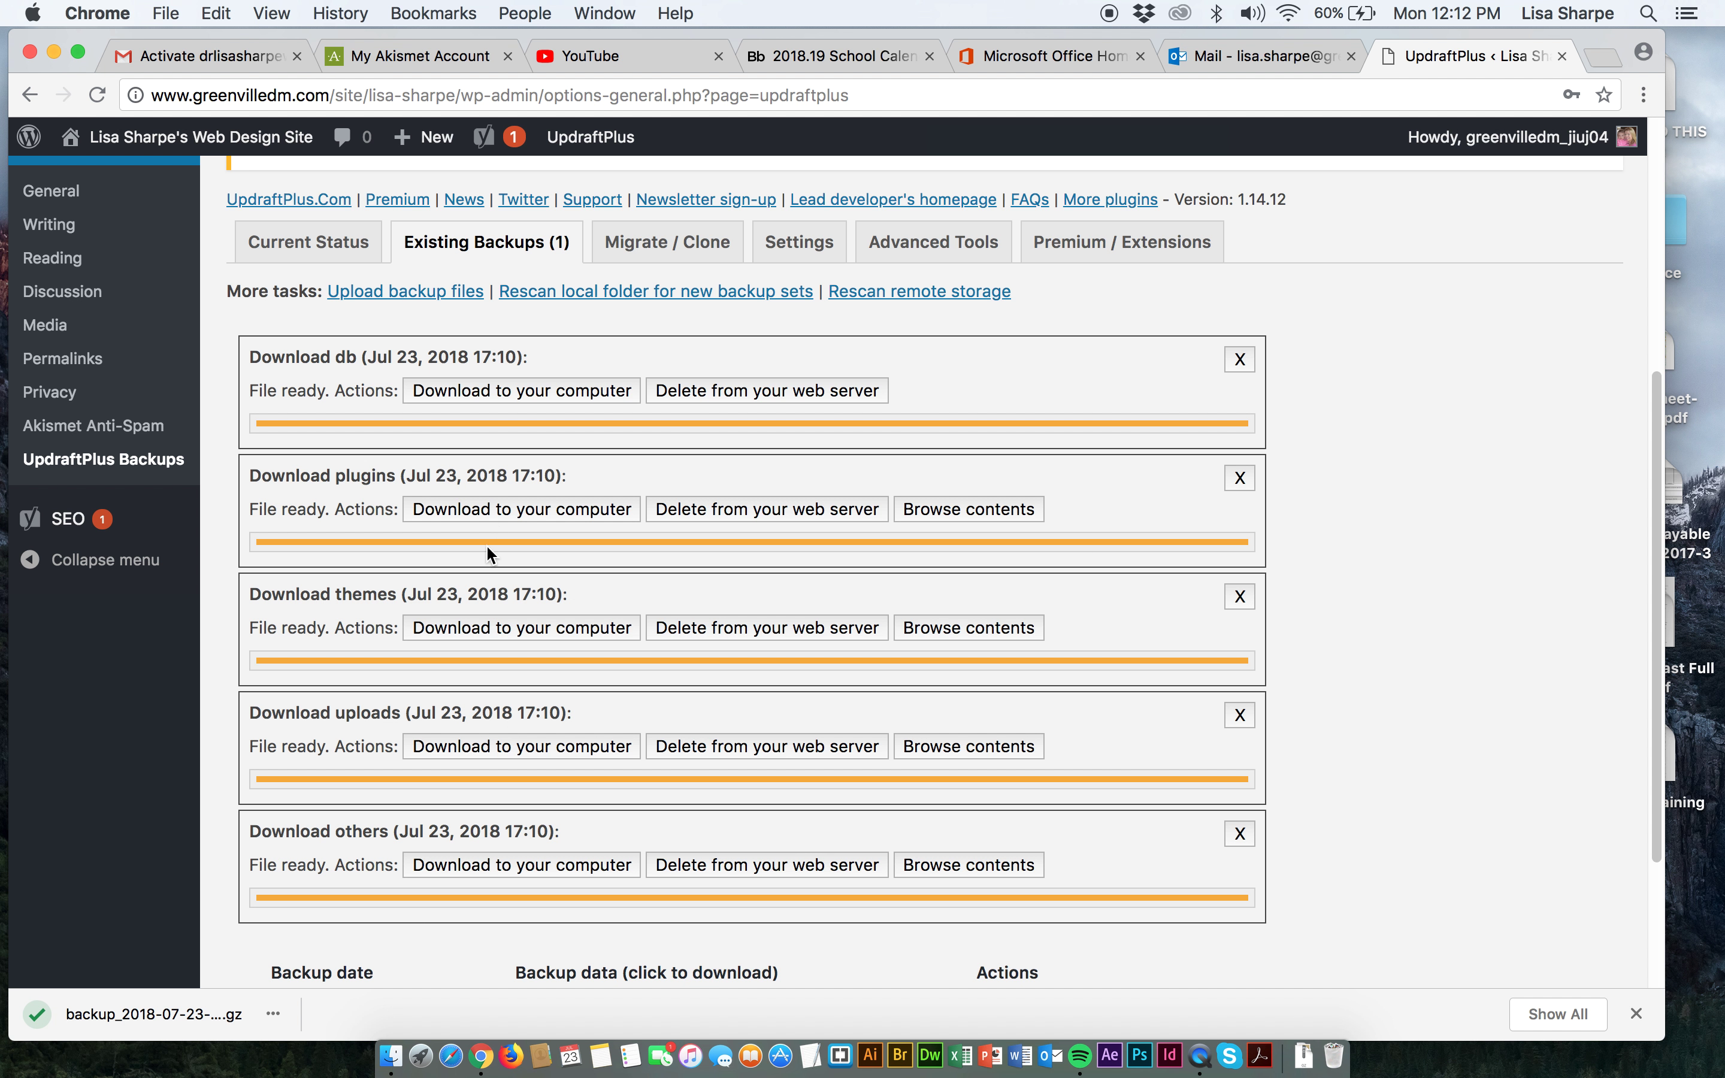
left_click(501, 510)
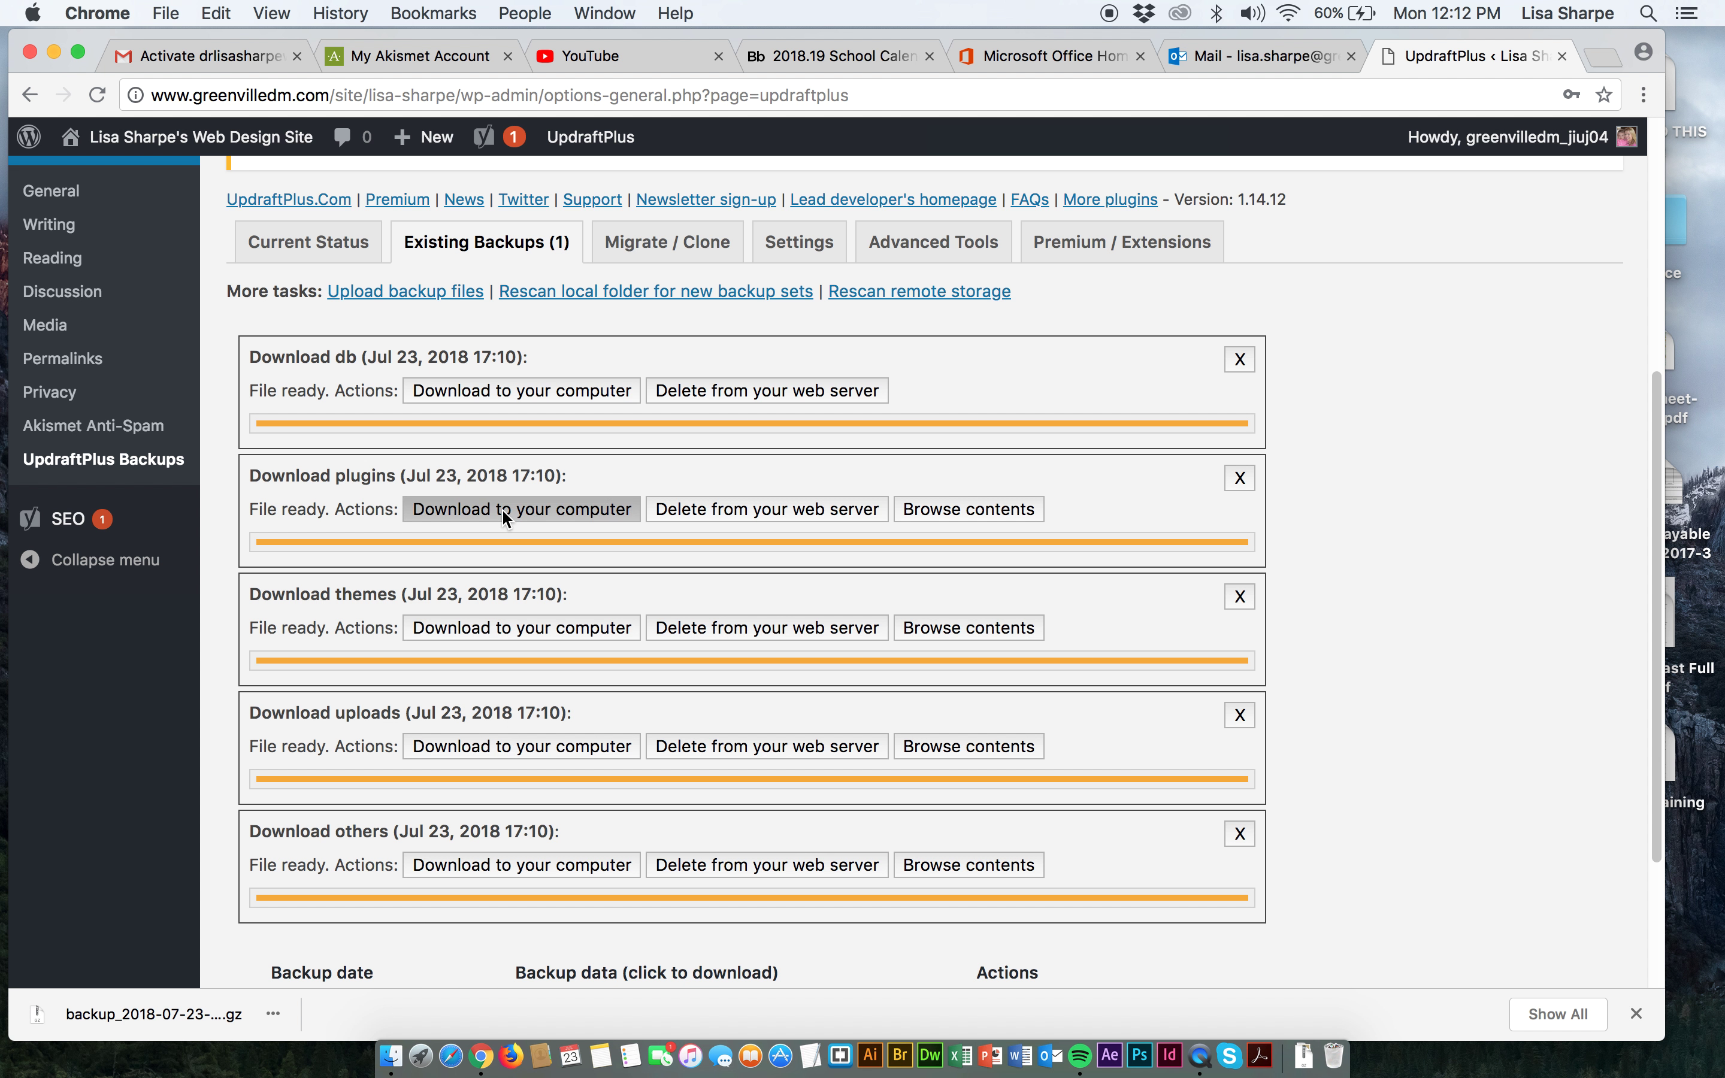
left_click(530, 631)
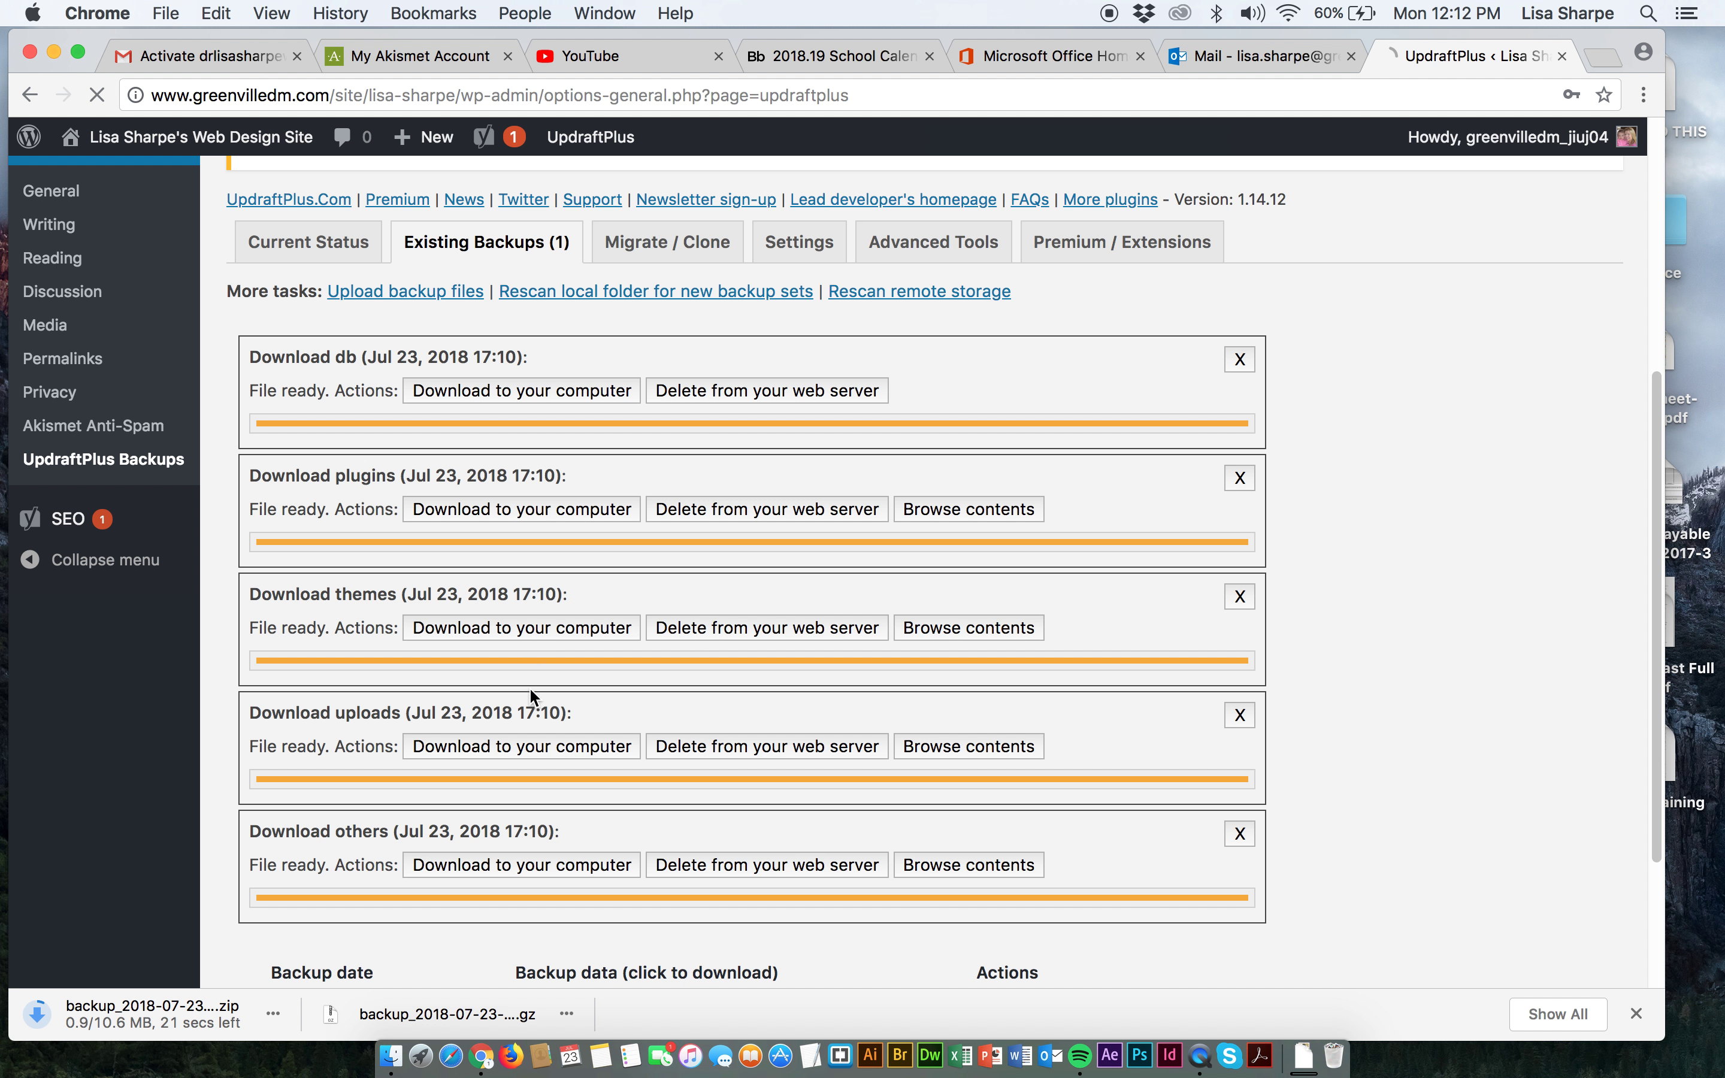
left_click(525, 742)
left_click(530, 866)
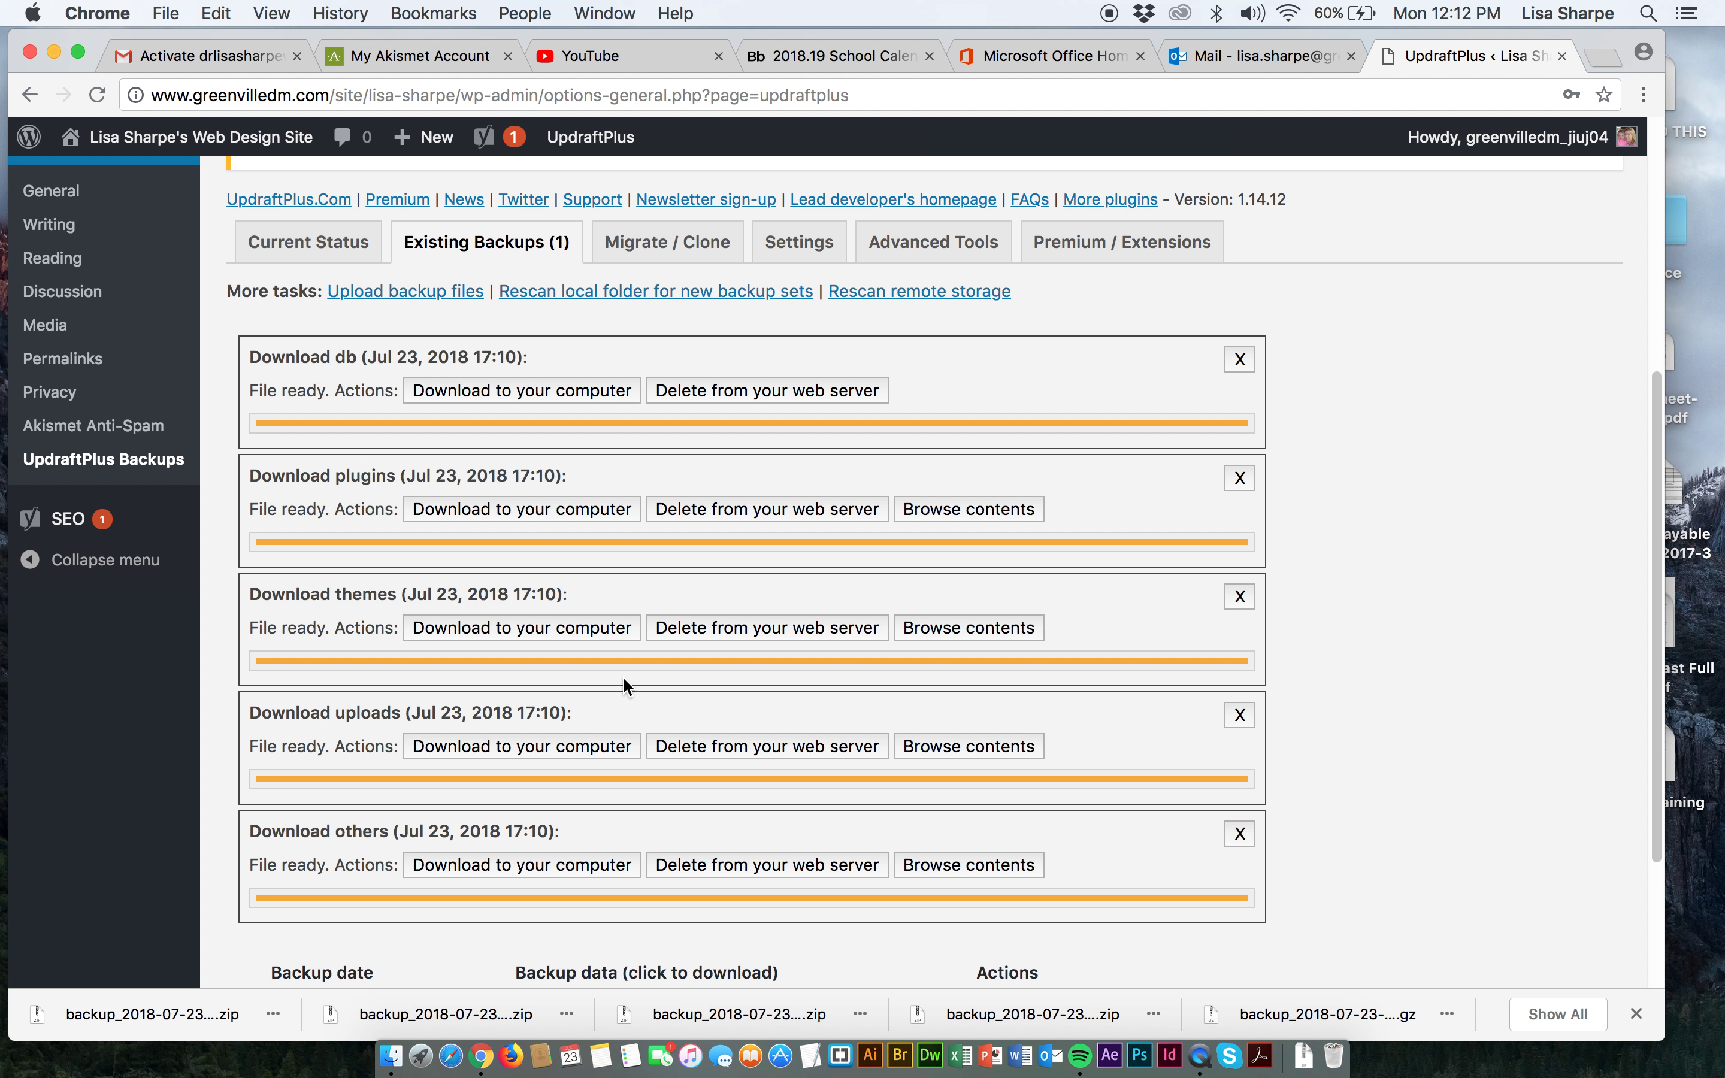
scroll(622, 681, "up", 6)
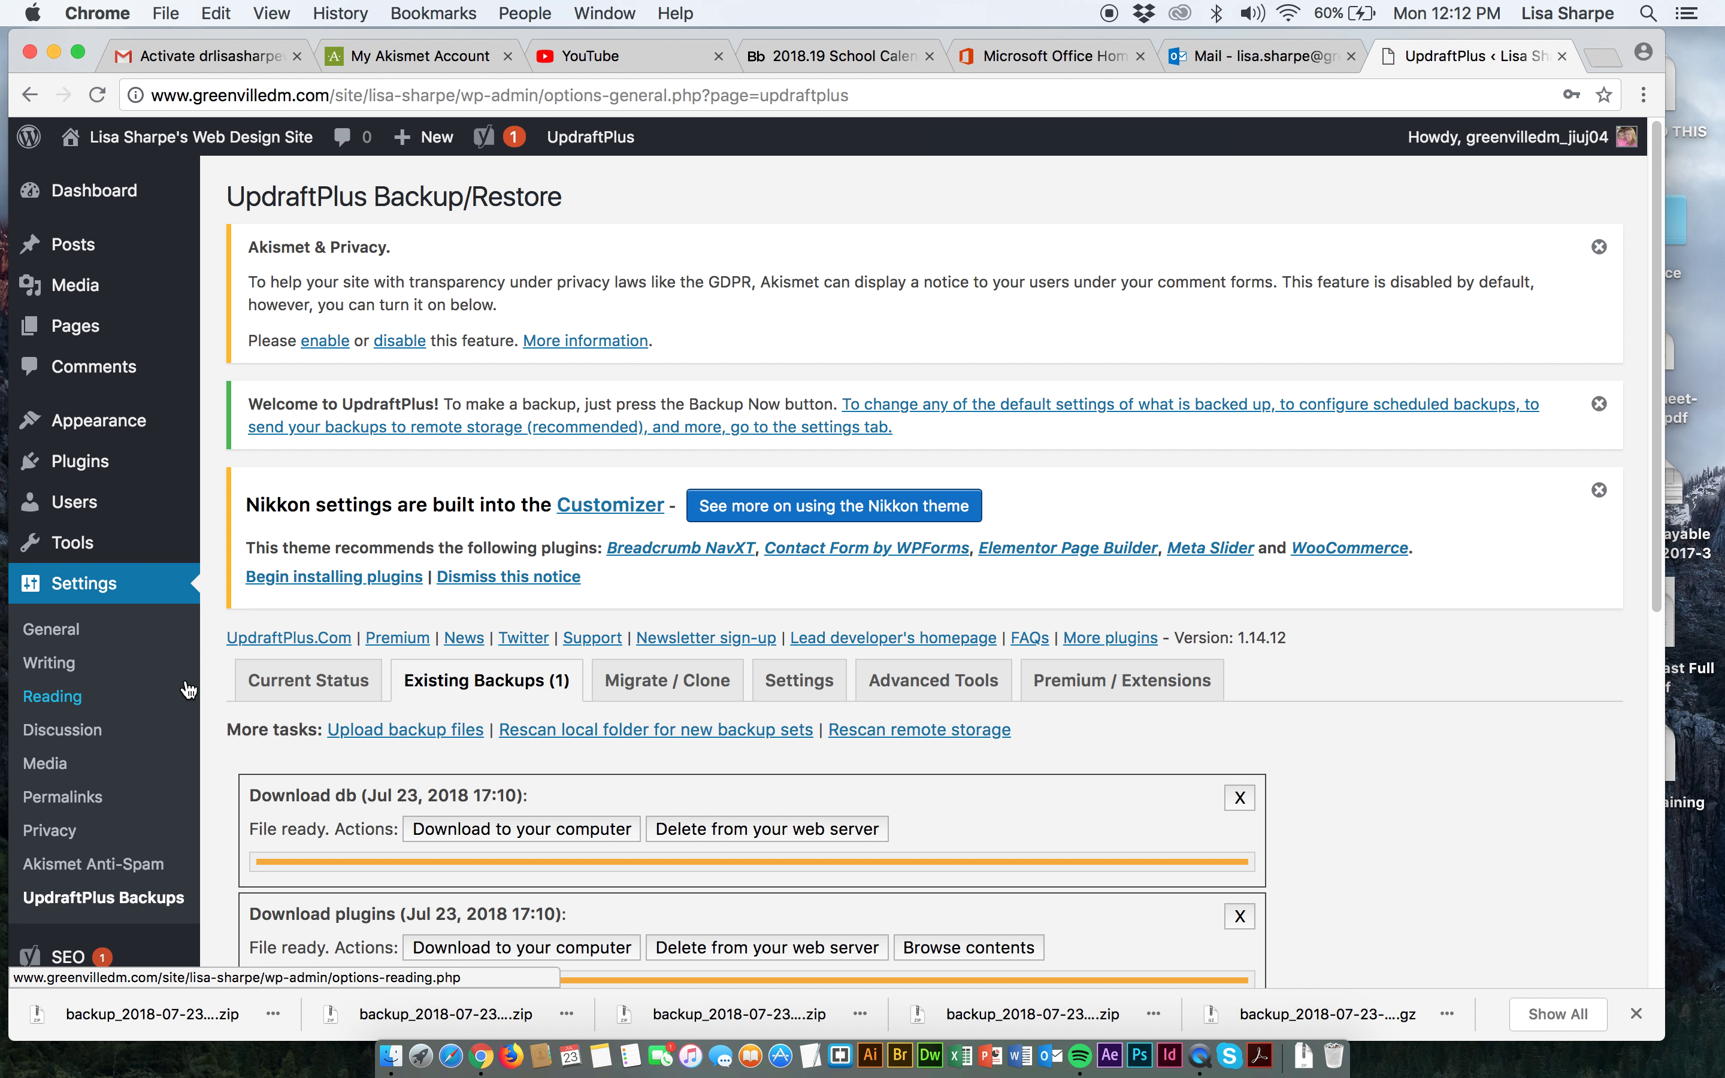
scroll(147, 692, "down", 3)
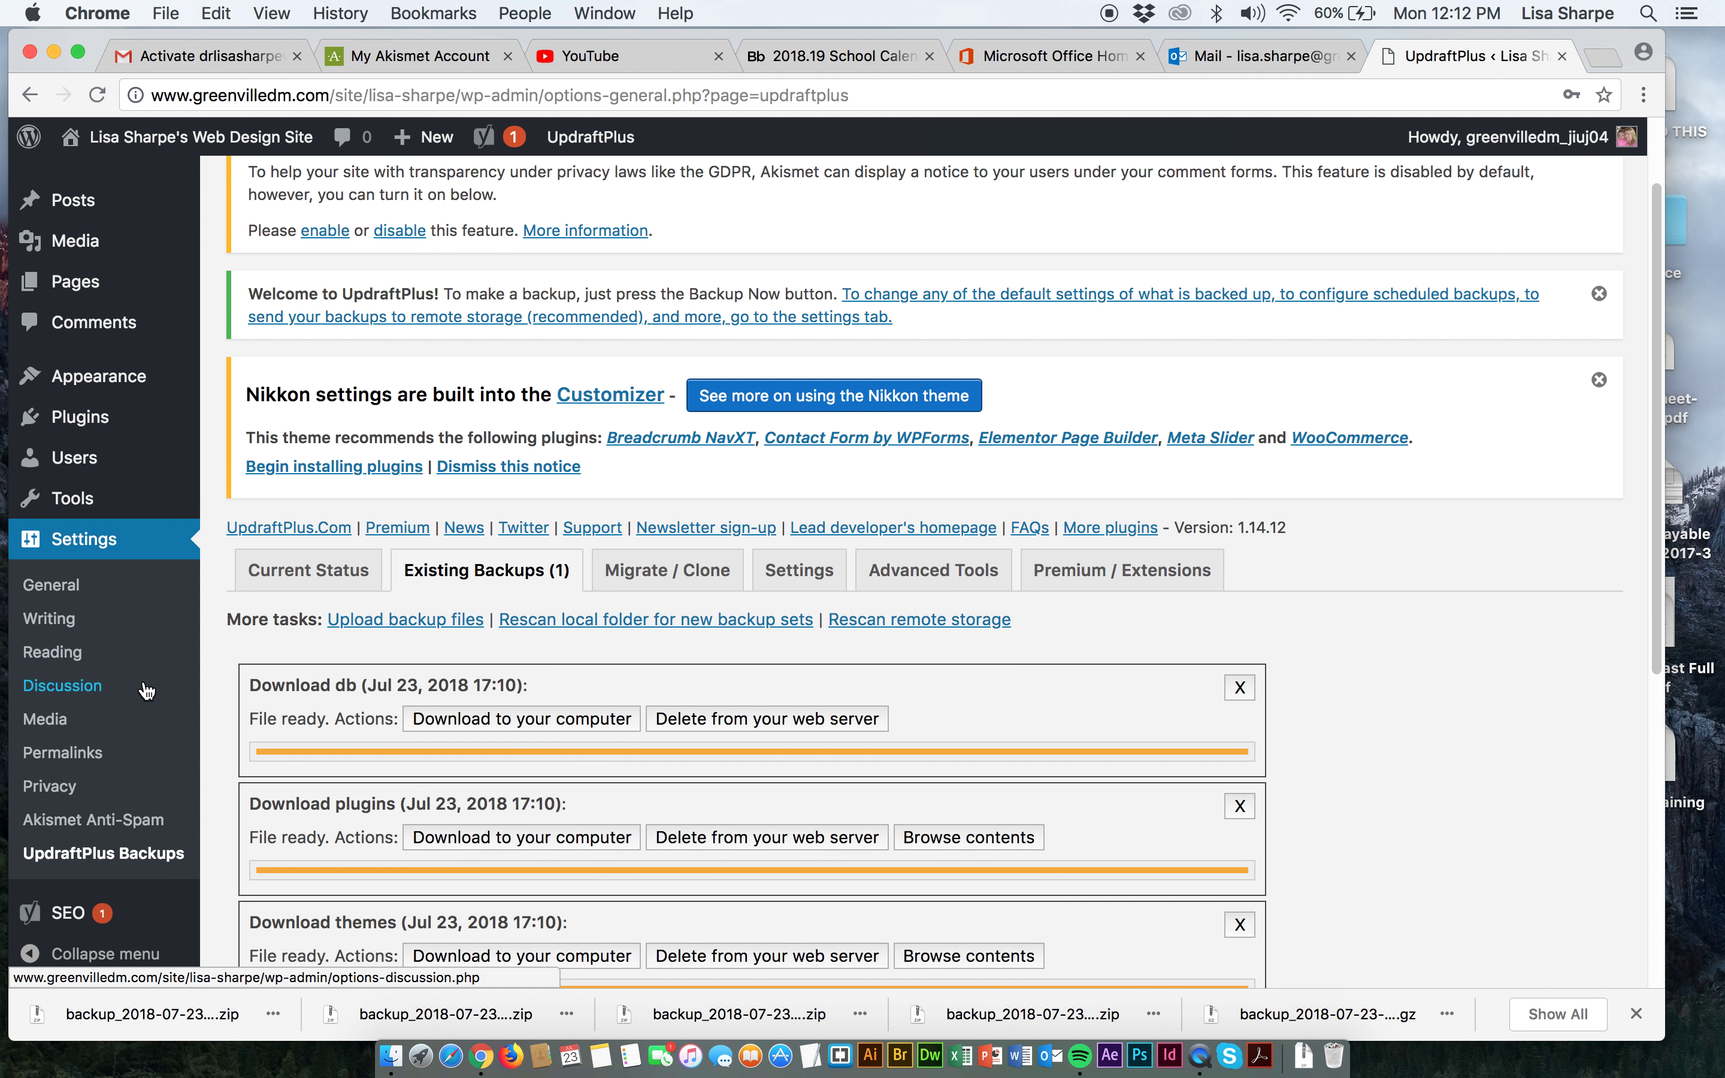
scroll(142, 695, "down", 2)
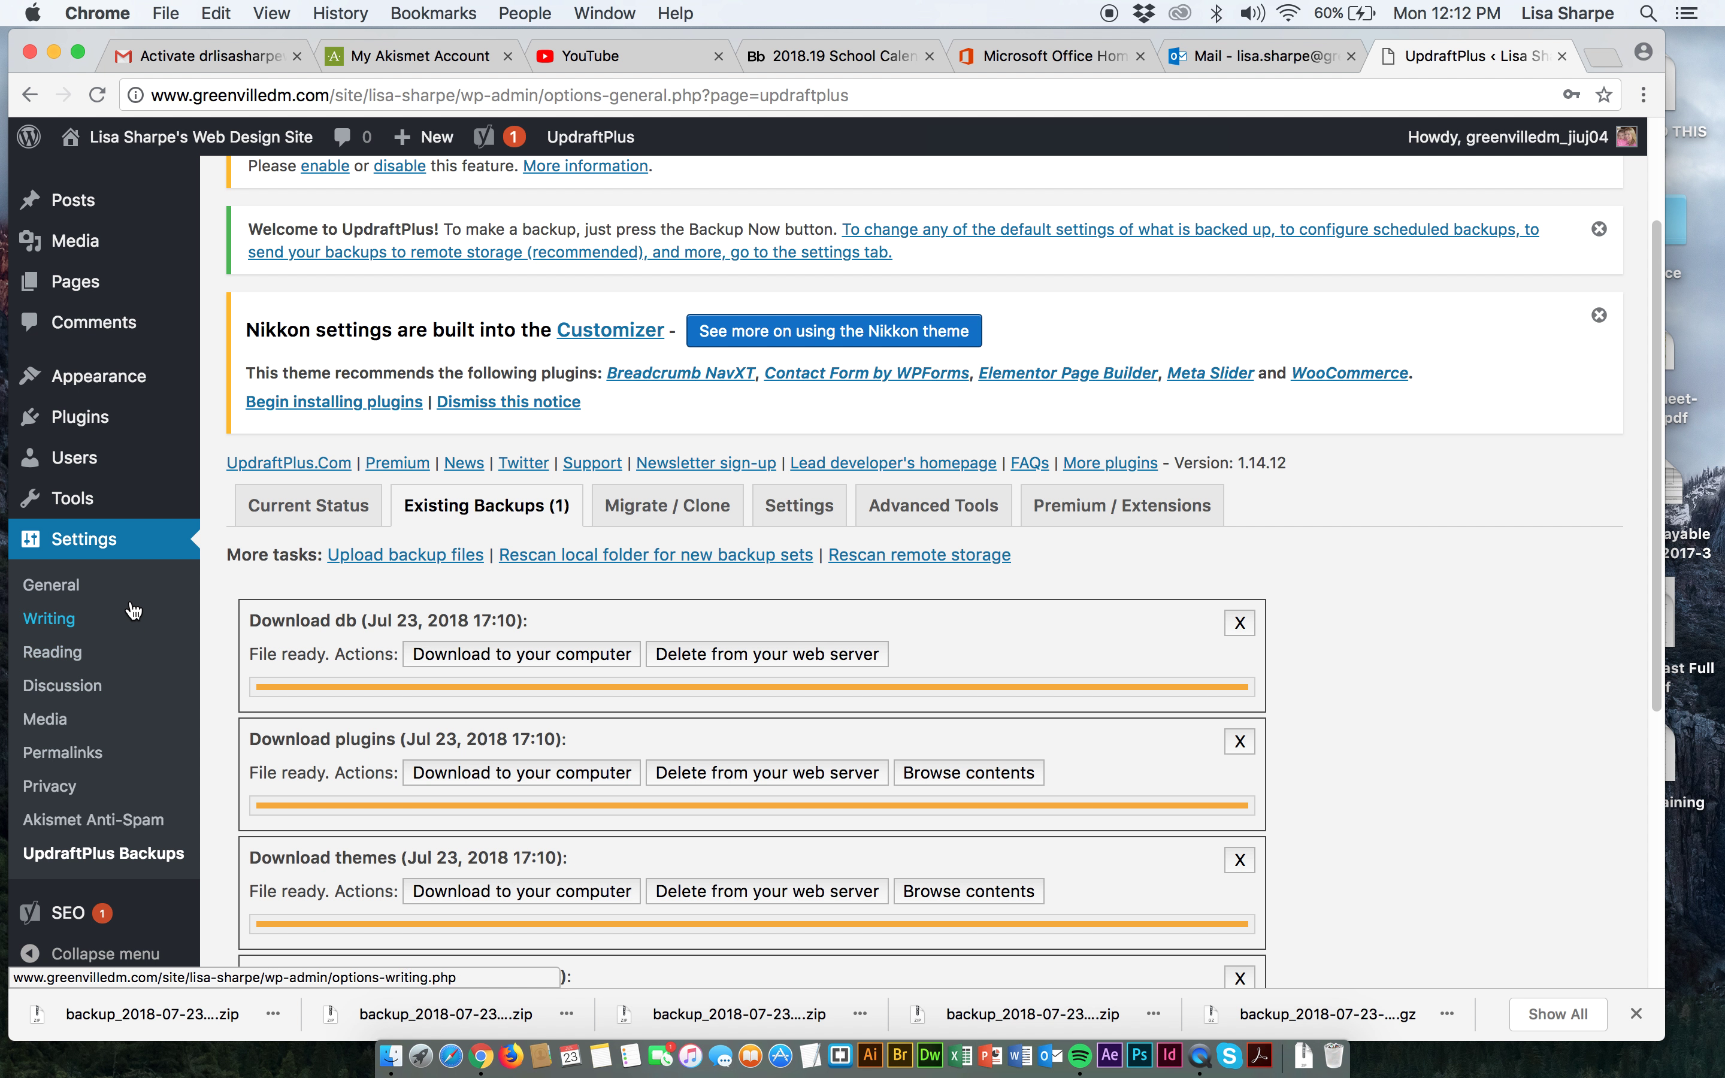
left_click(86, 543)
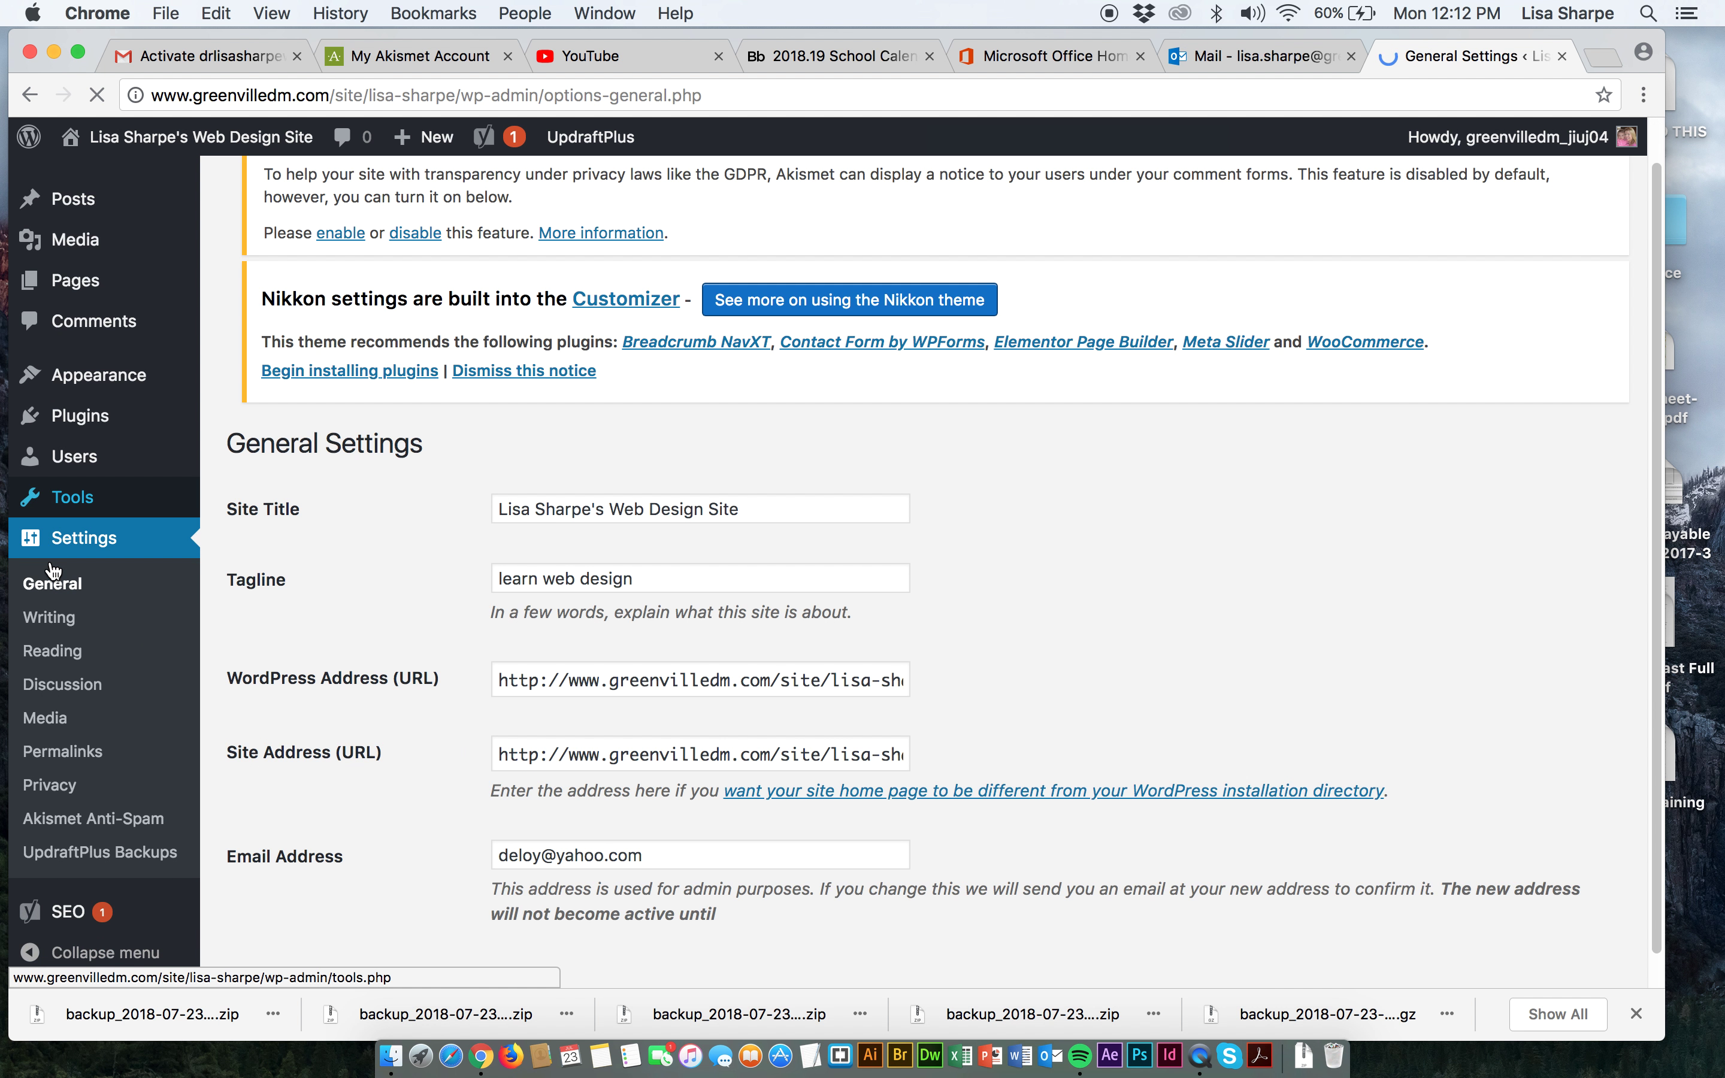
Search the Add Plugins directory for 'contact form'.
scroll(60, 652, "down", 5)
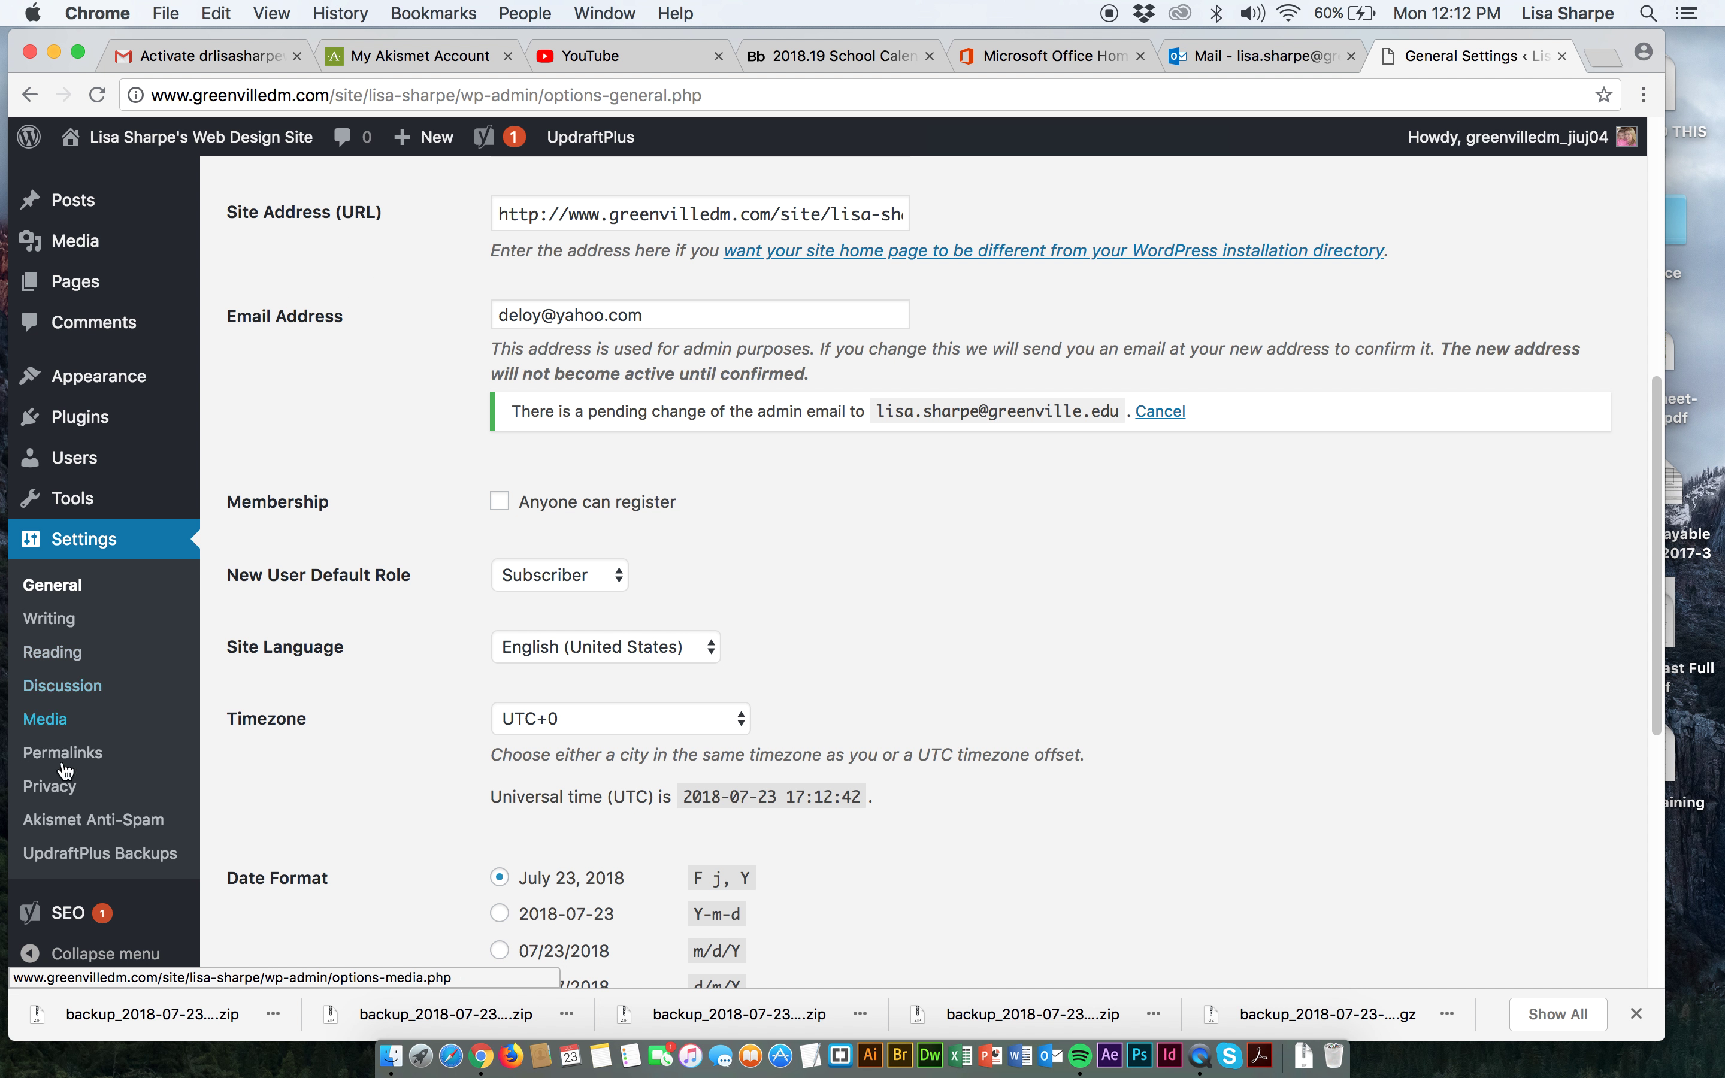
scroll(97, 920, "down", 4)
mouse_move(63, 922)
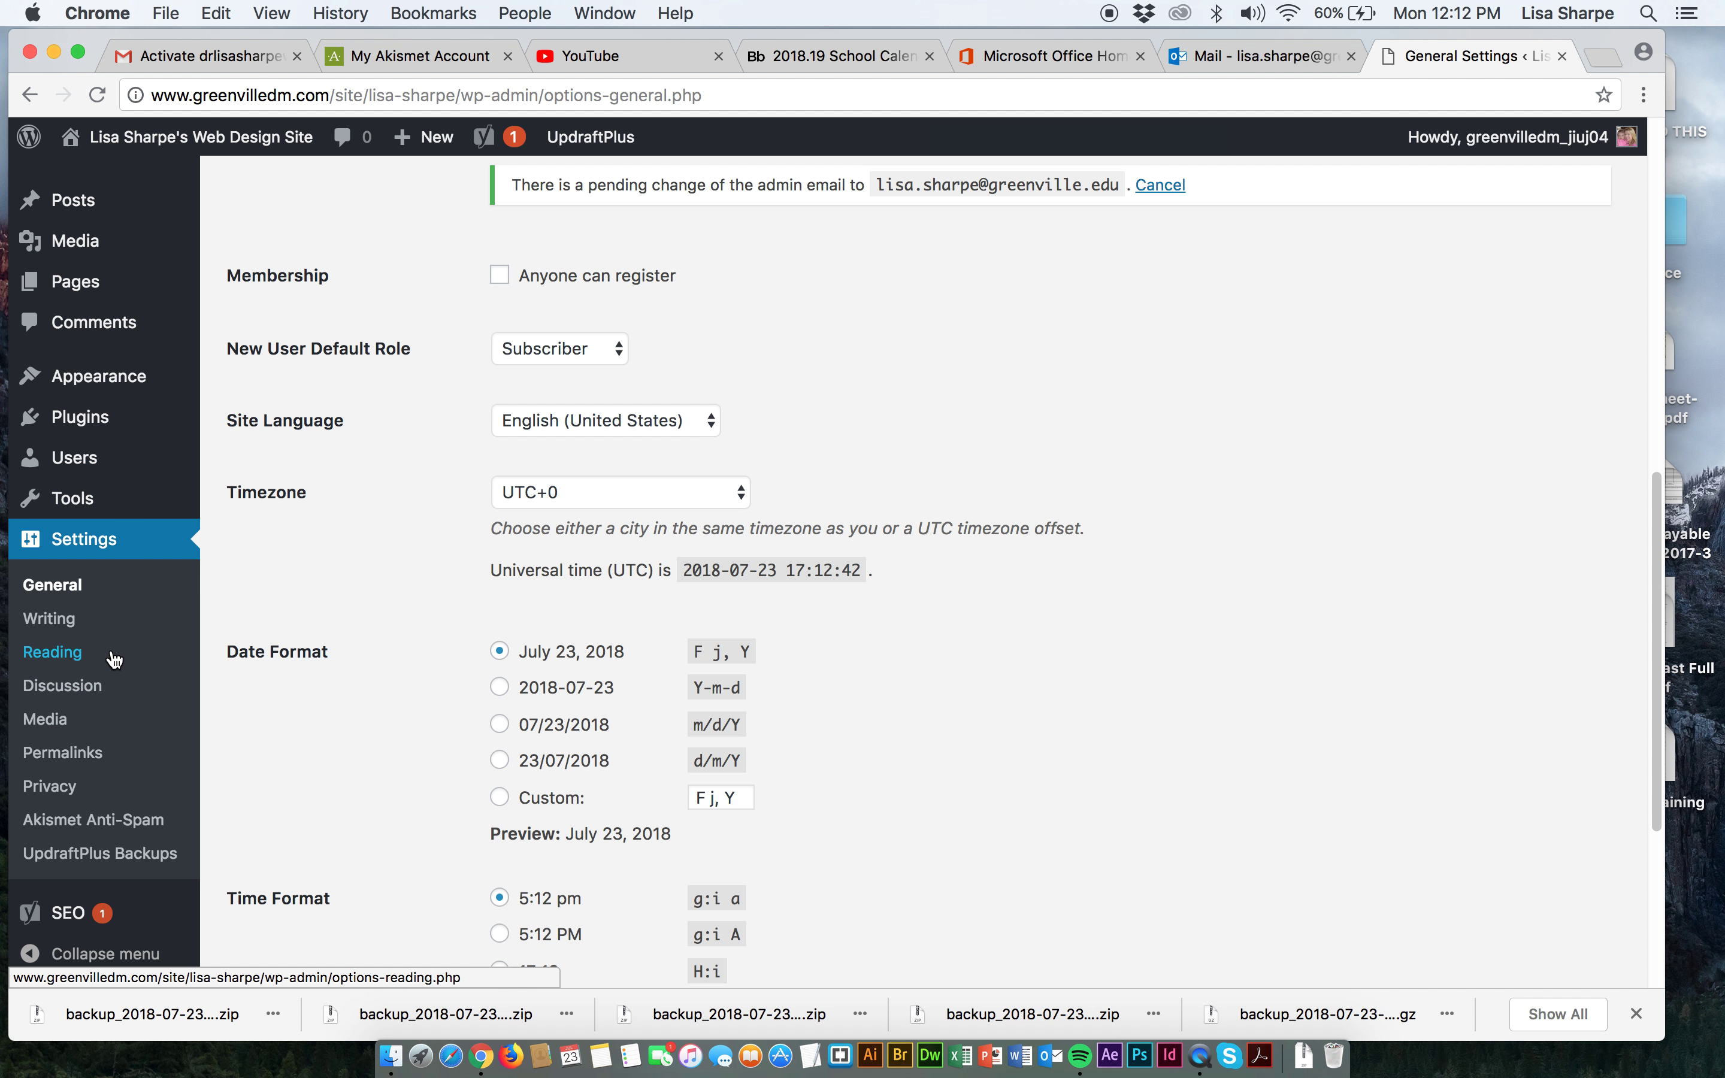
mouse_move(109, 423)
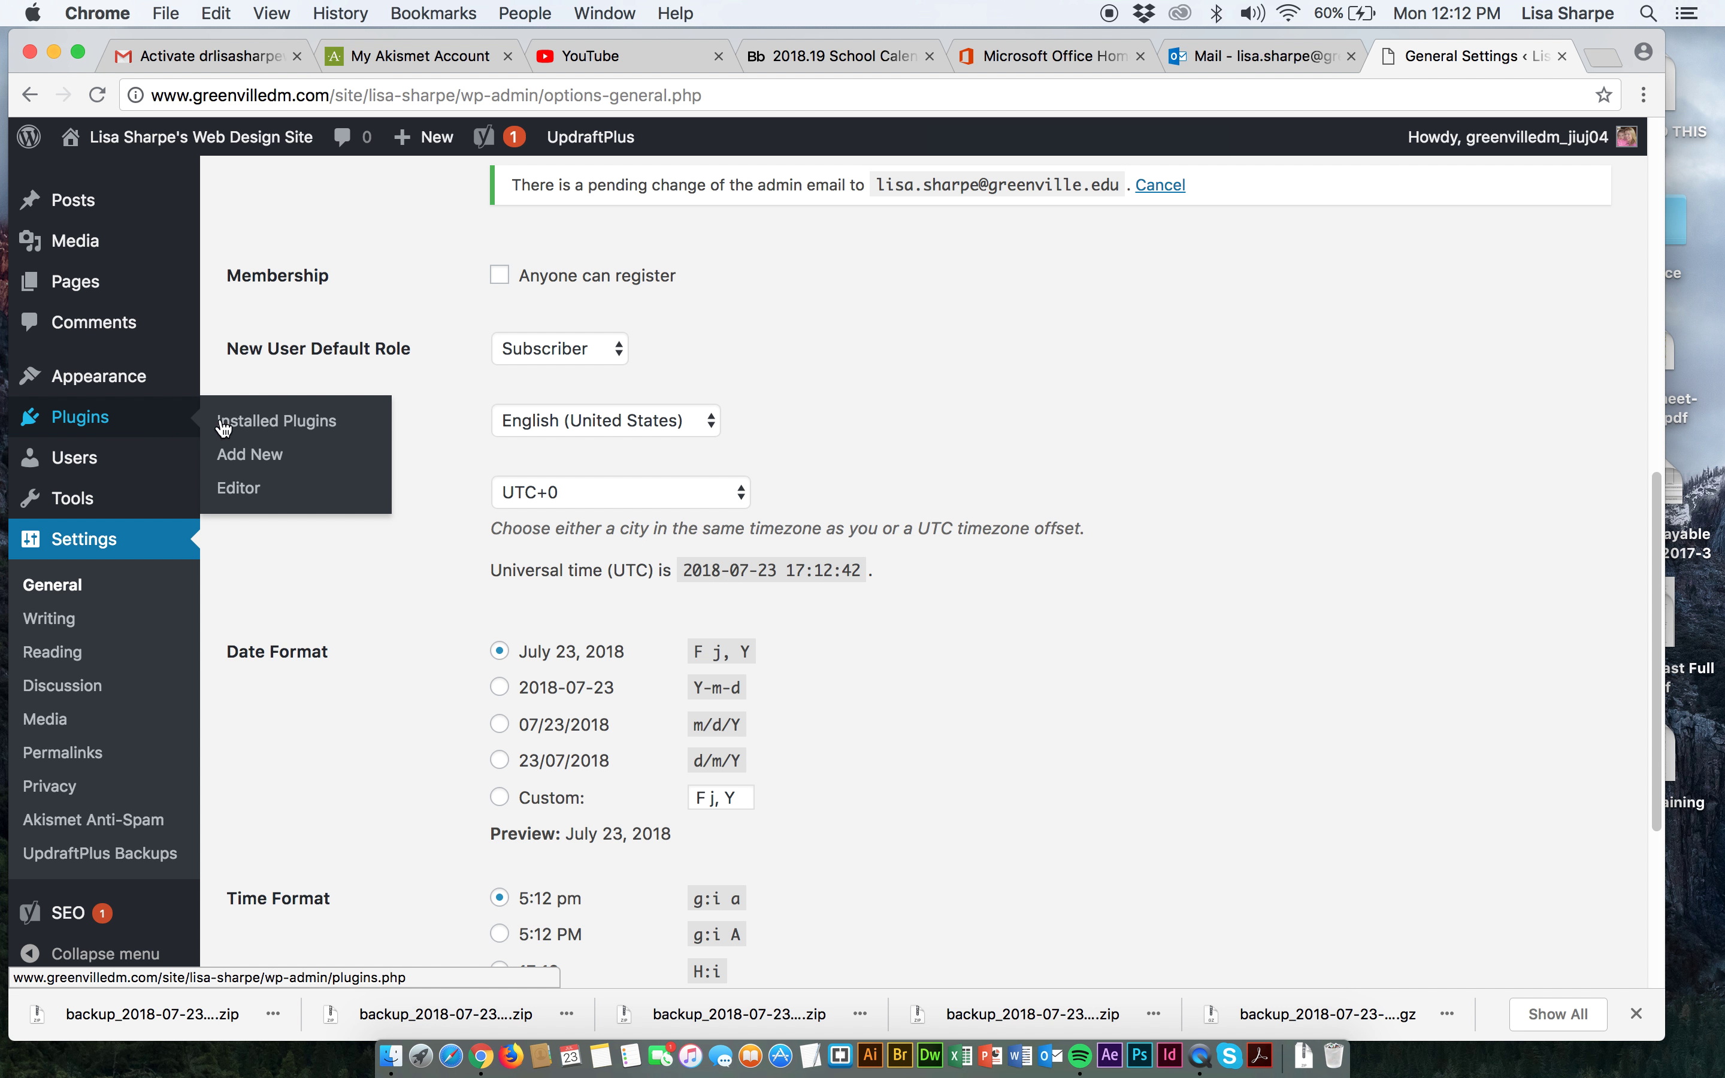
left_click(251, 457)
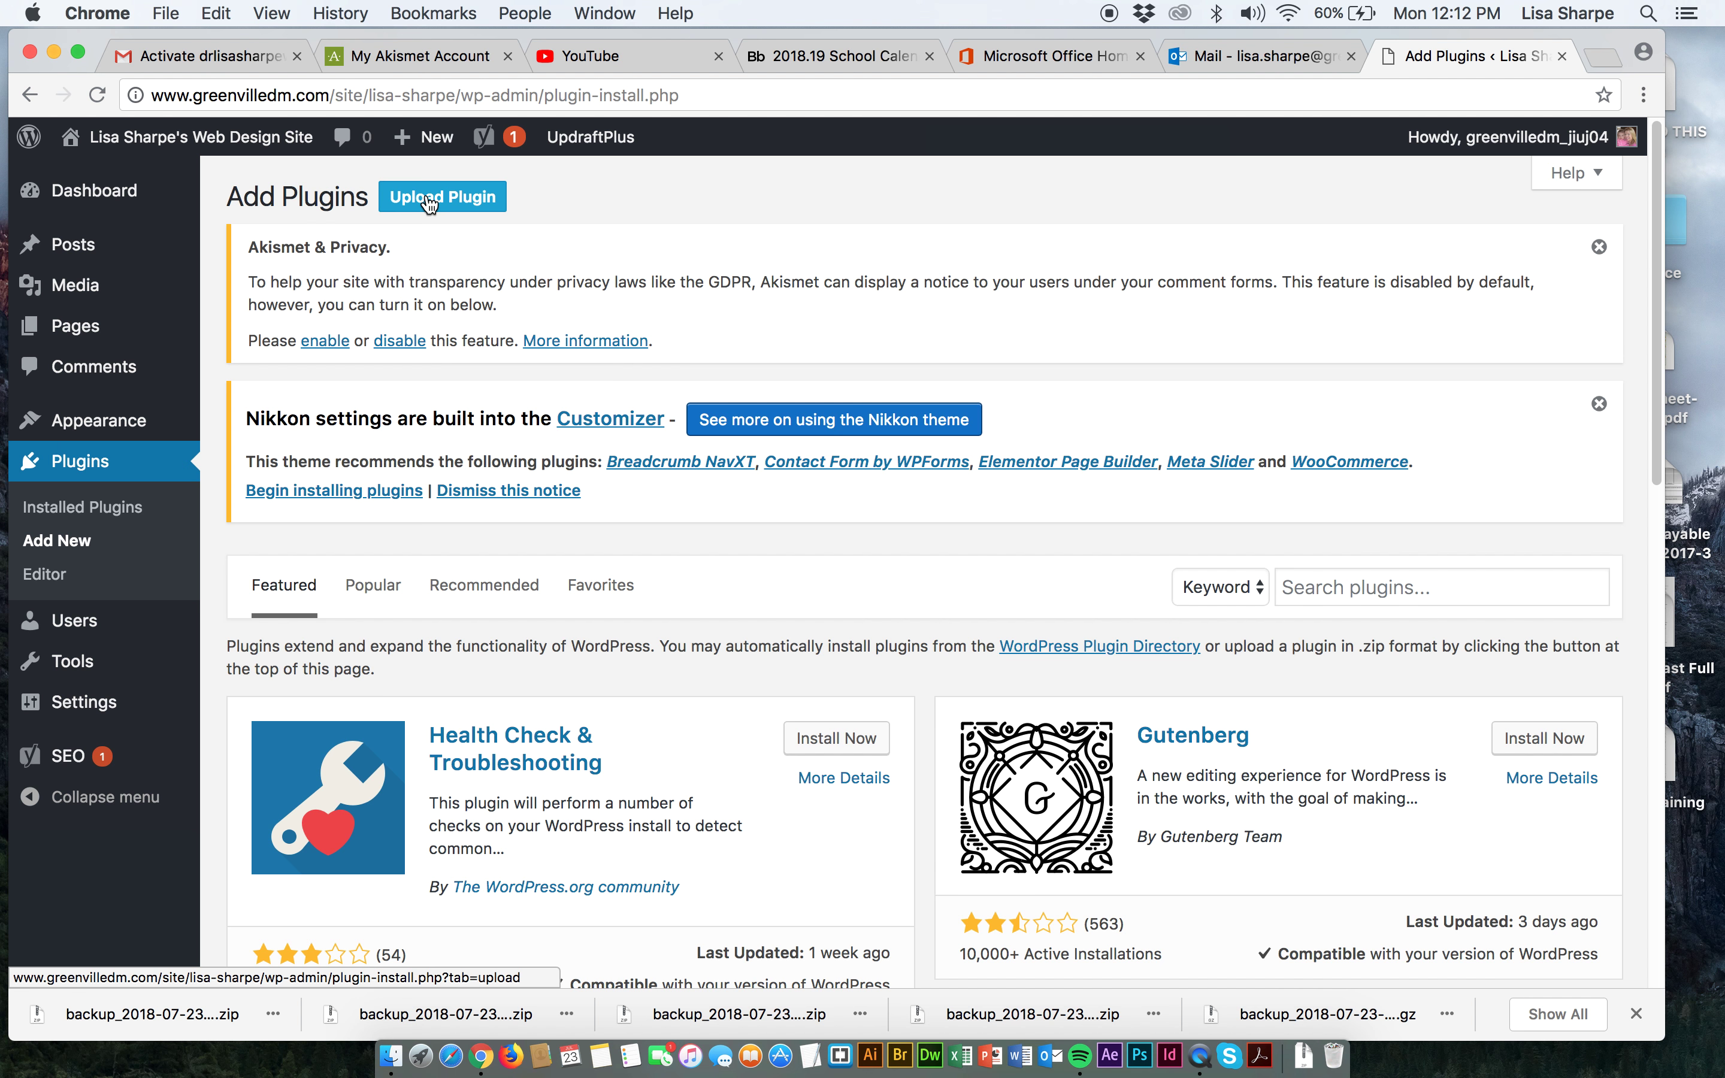
left_click(1442, 581)
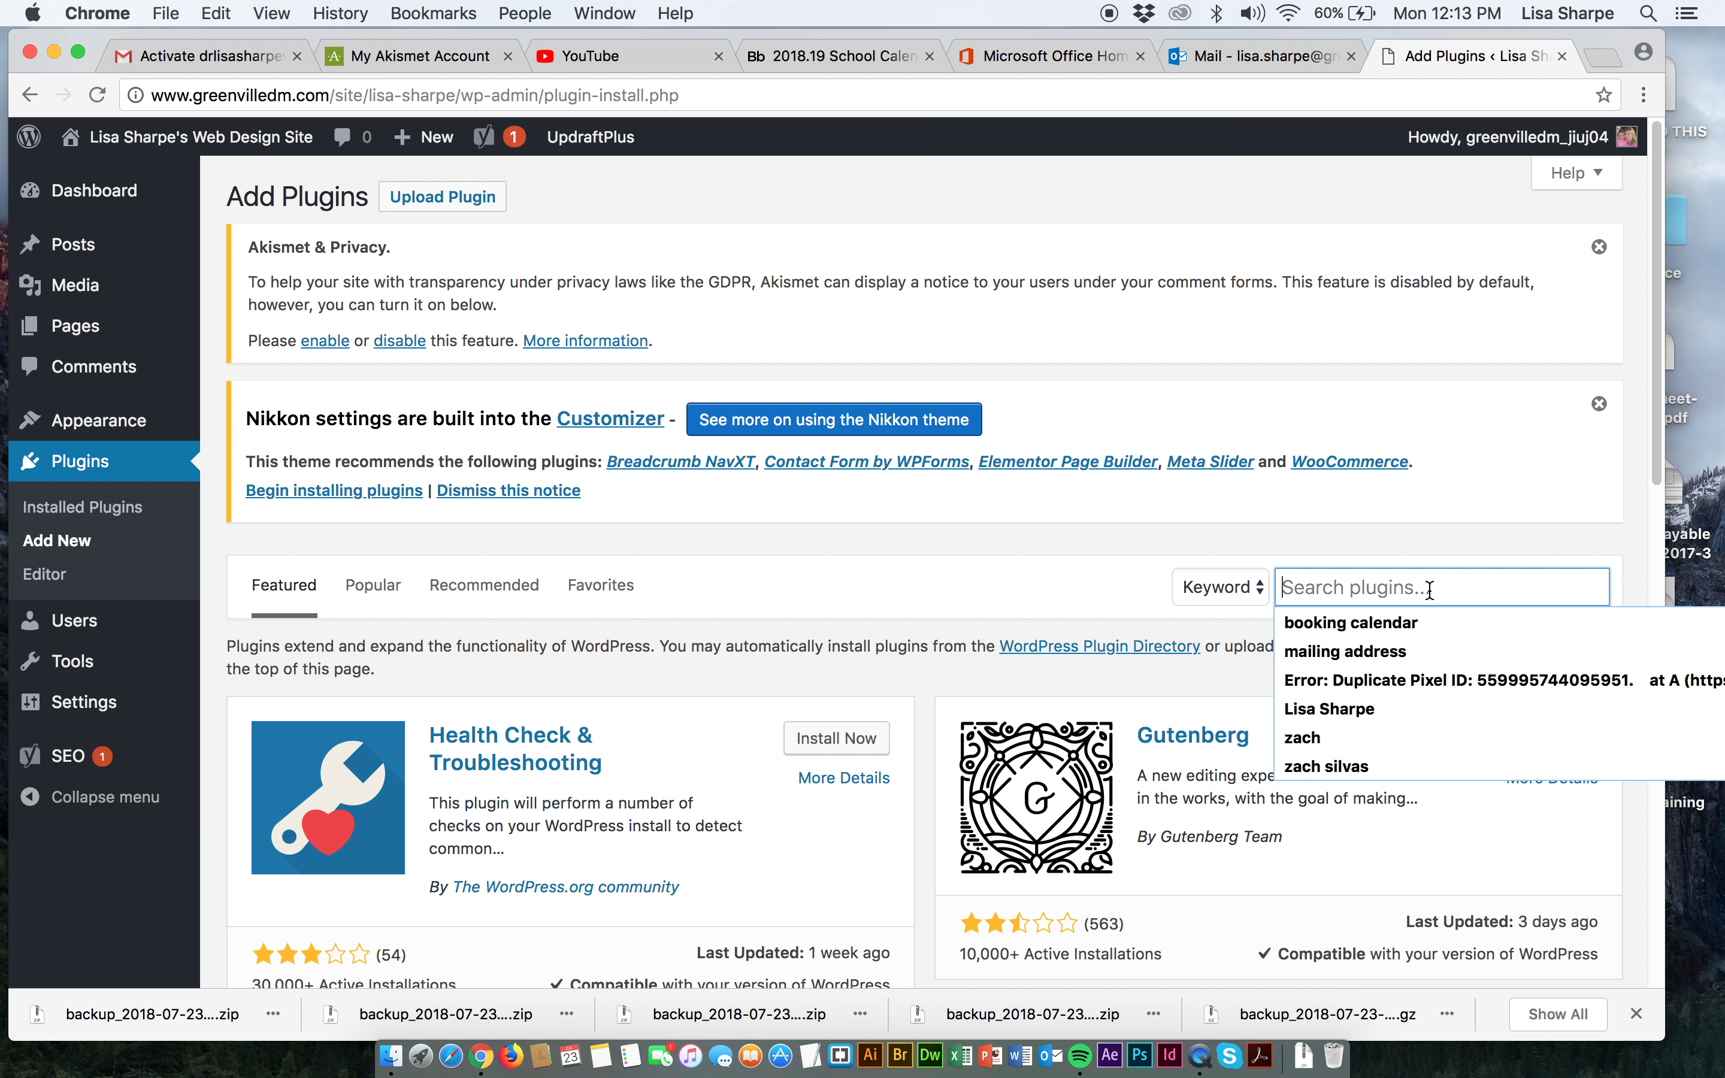
type("contact form")
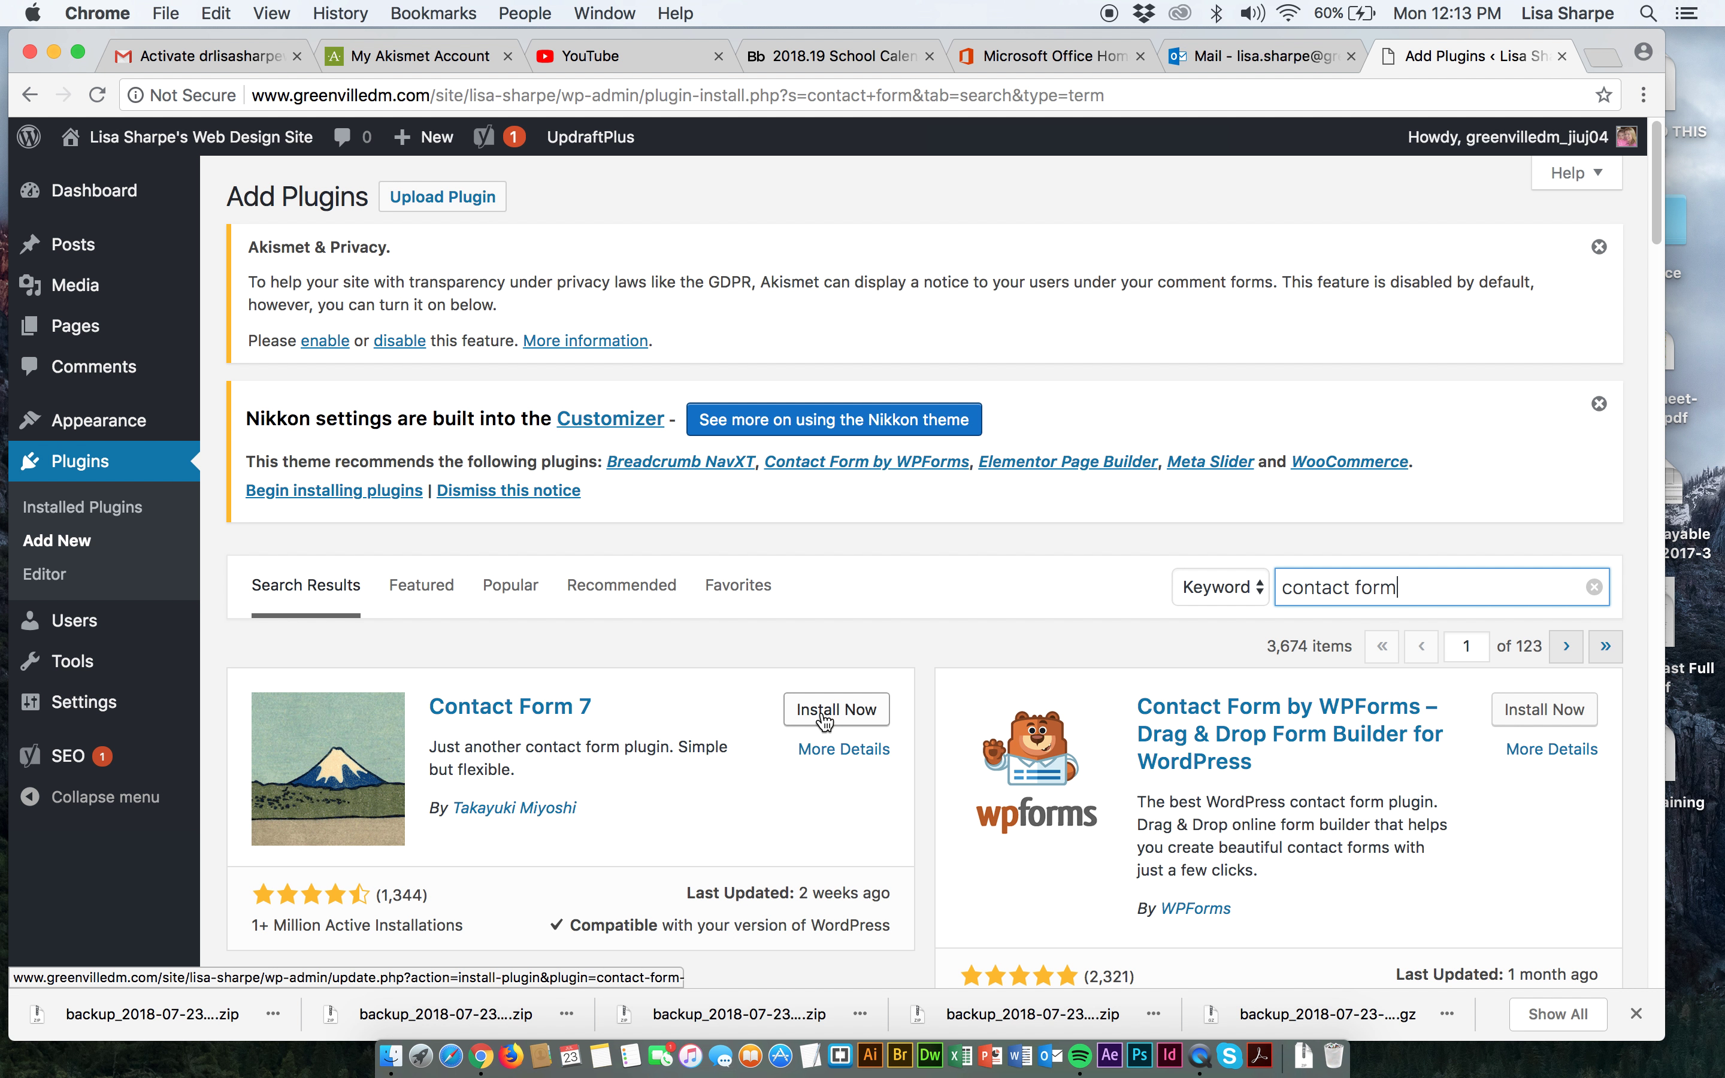
Install and activate Contact Form 7 from the search results.
scroll(876, 742, "down", 3)
scroll(876, 738, "down", 2)
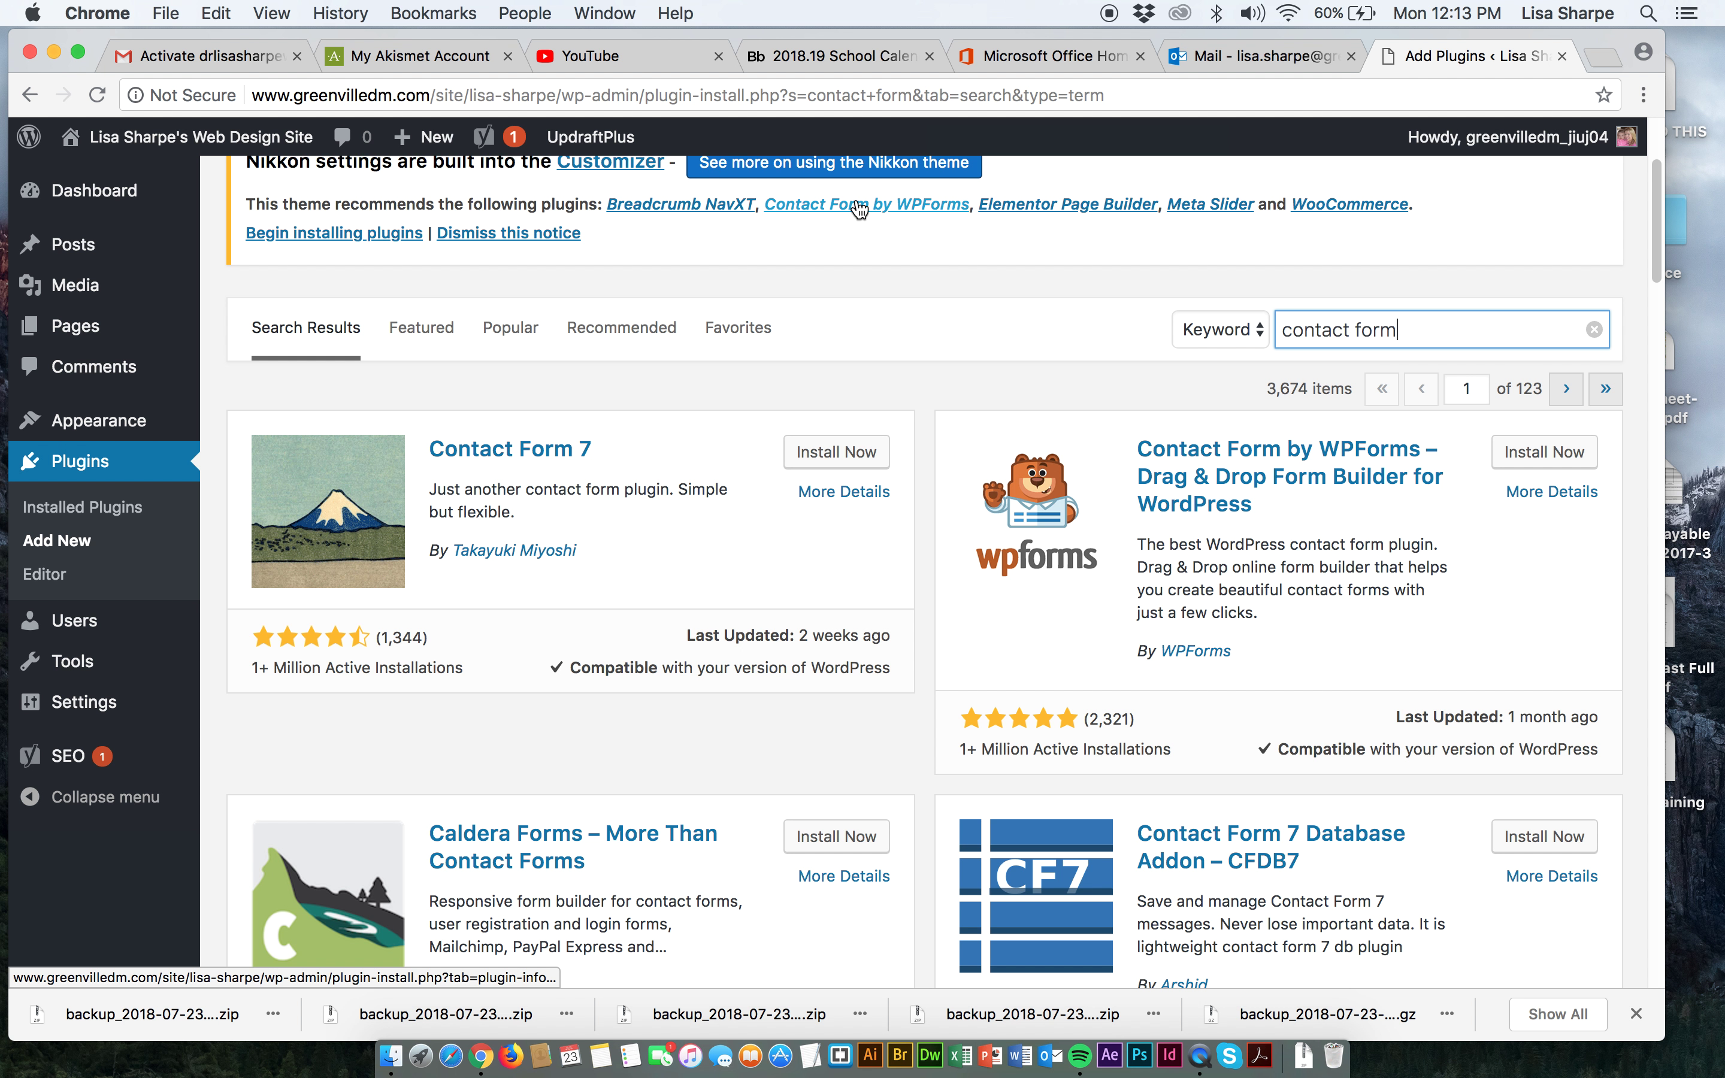
scroll(633, 543, "up", 2)
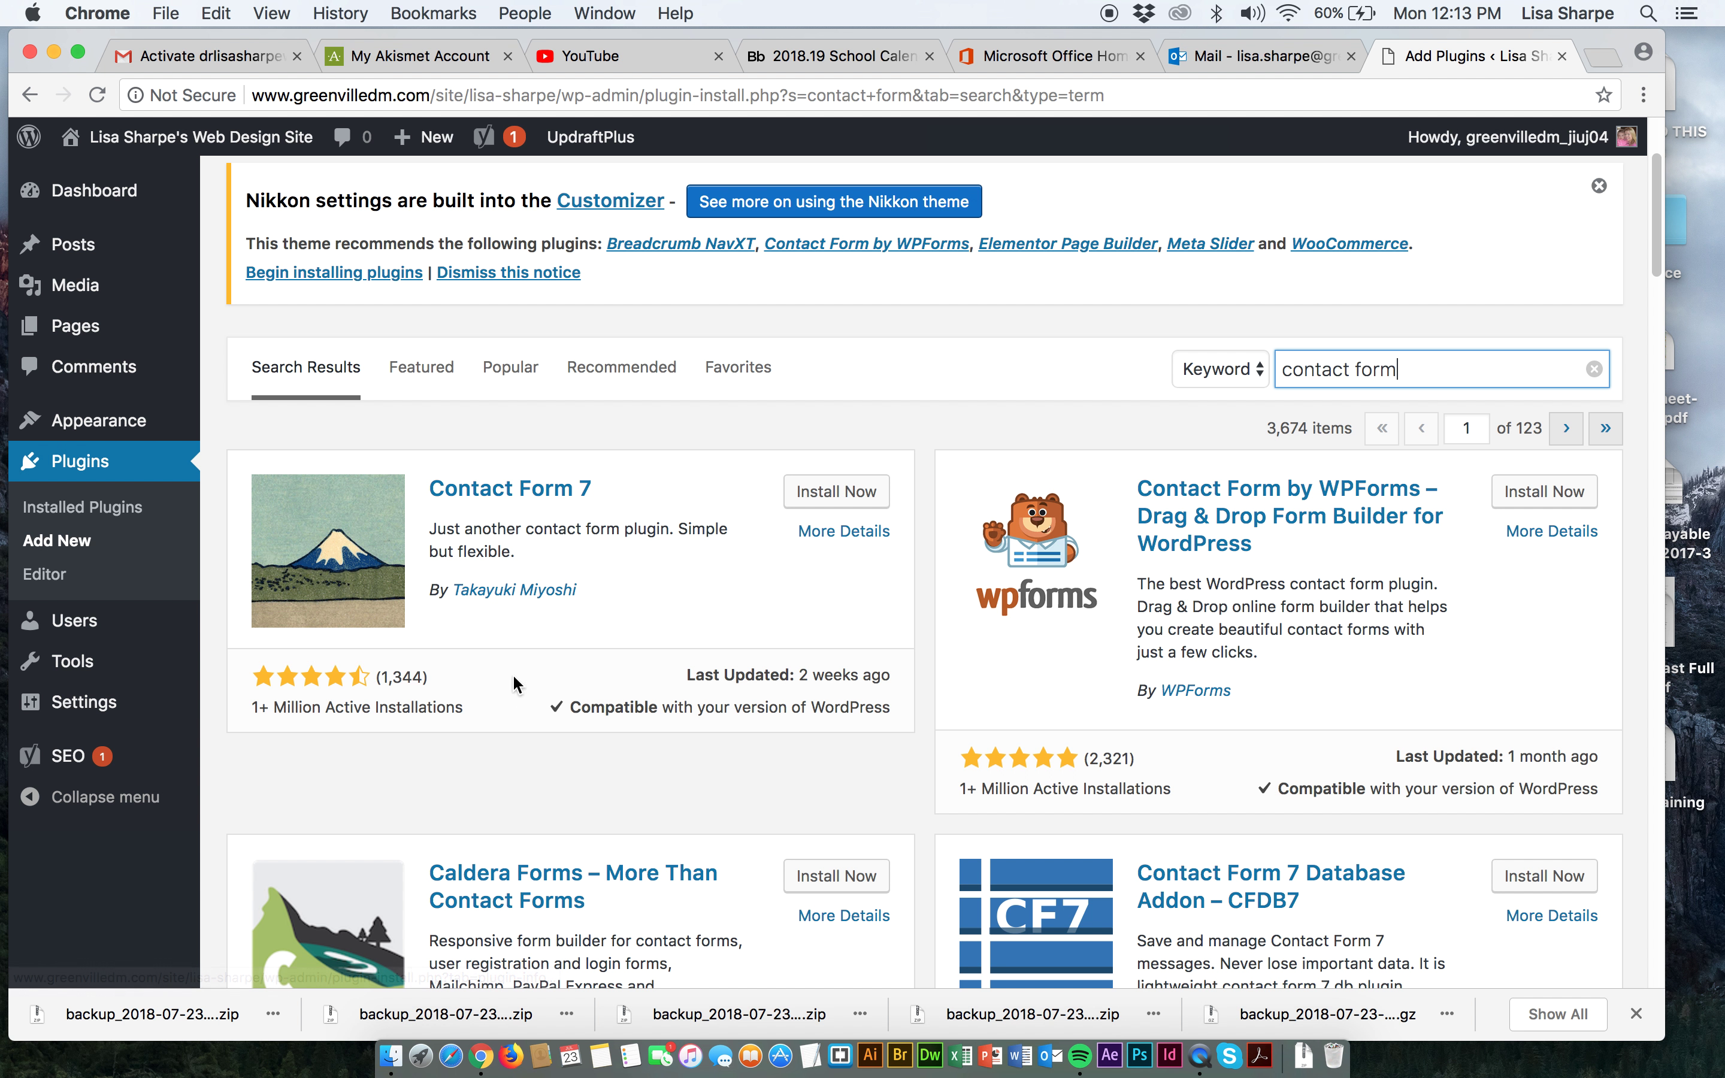
left_click(836, 494)
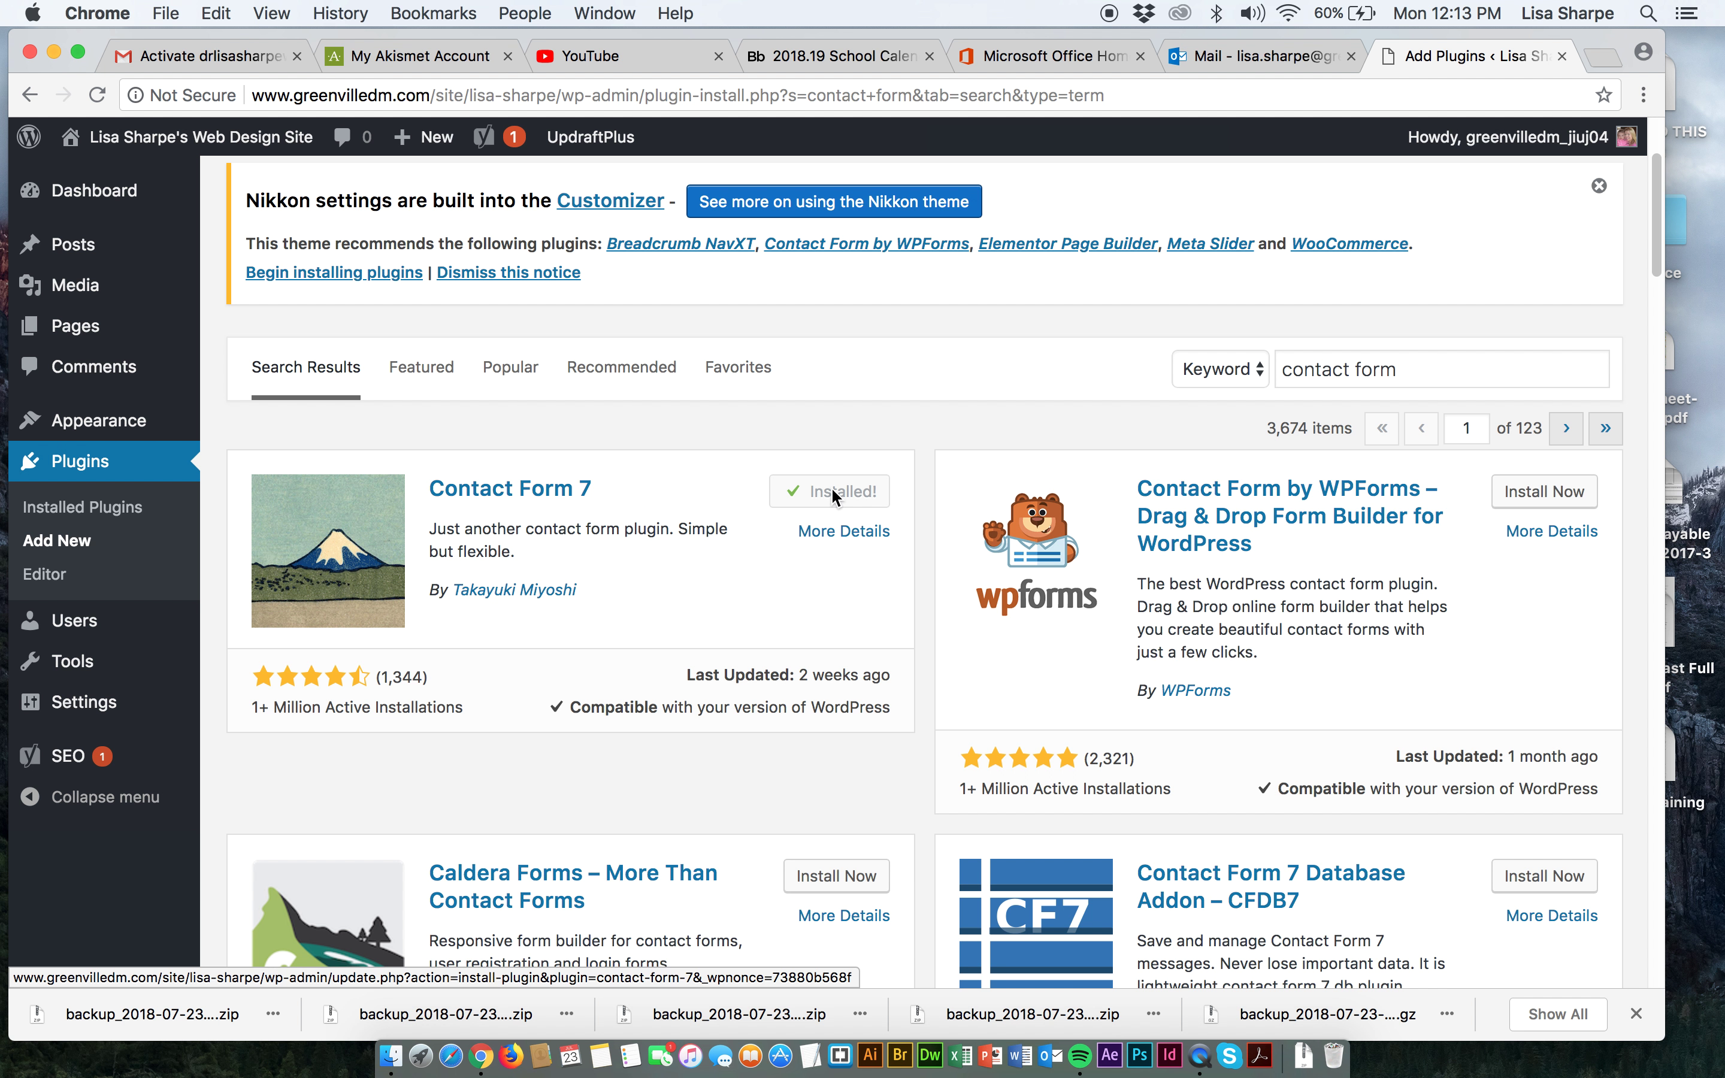
left_click(836, 495)
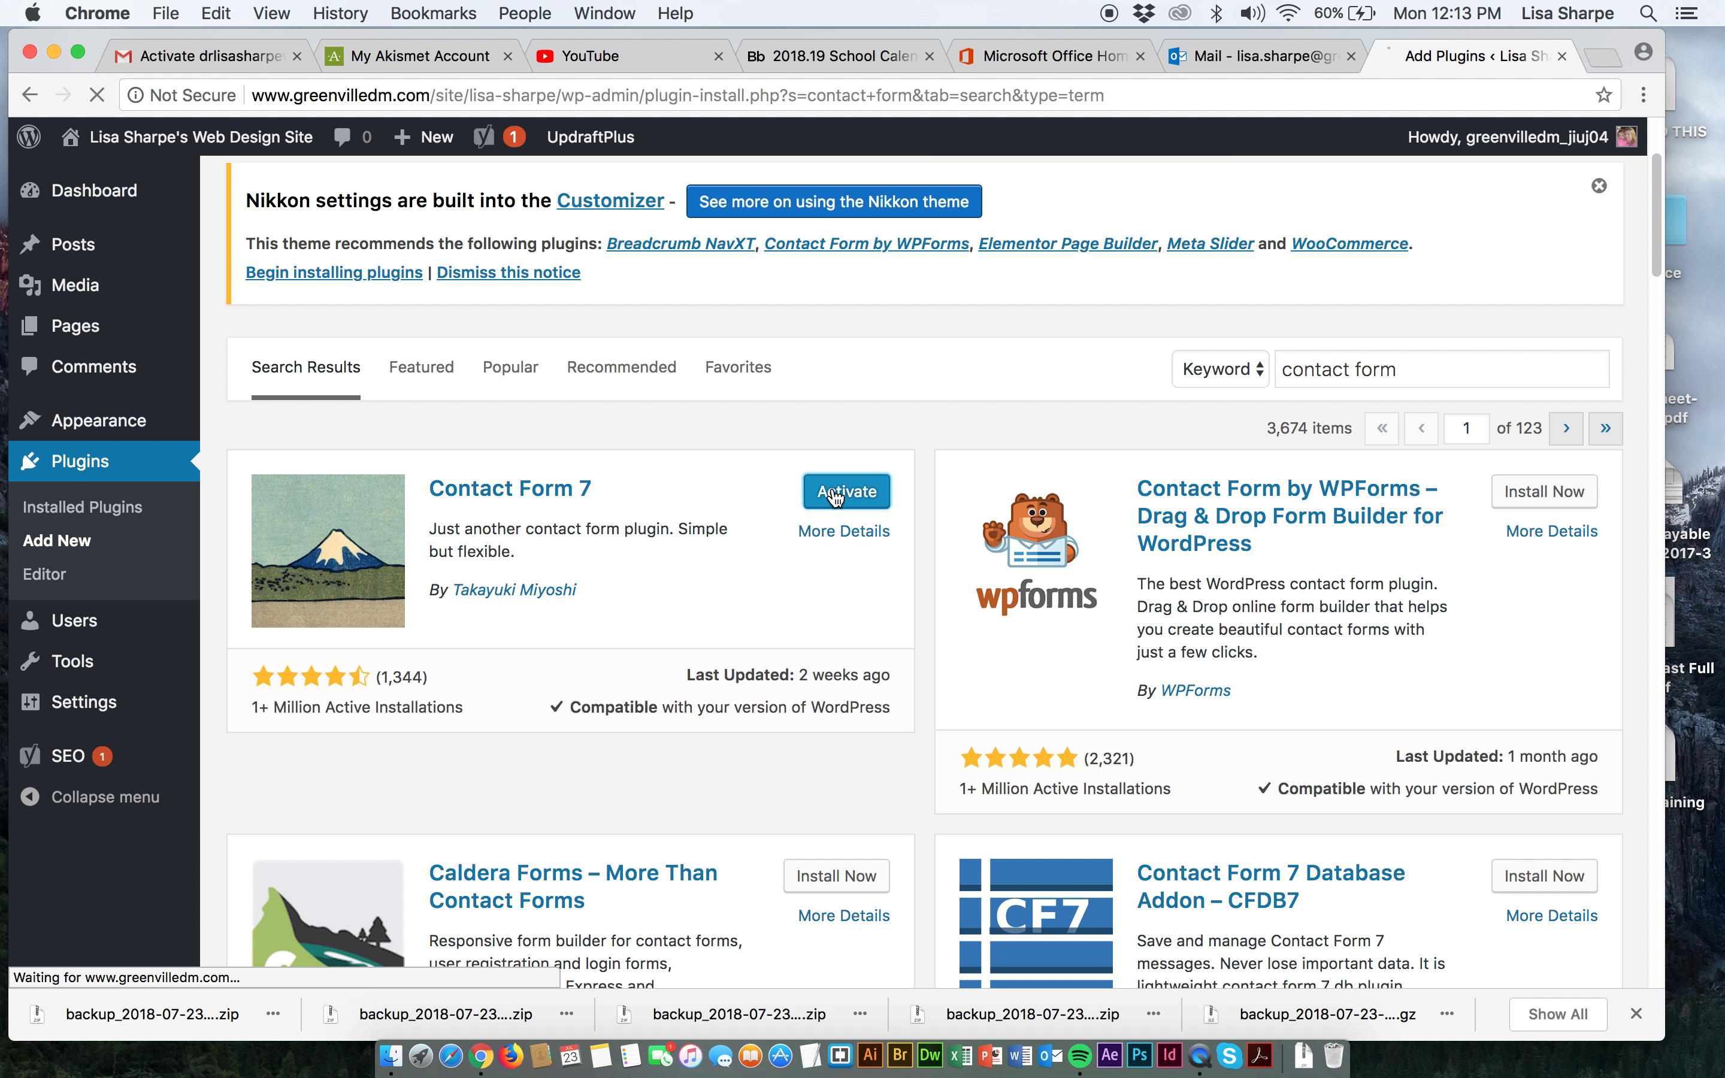
scroll(587, 671, "down", 3)
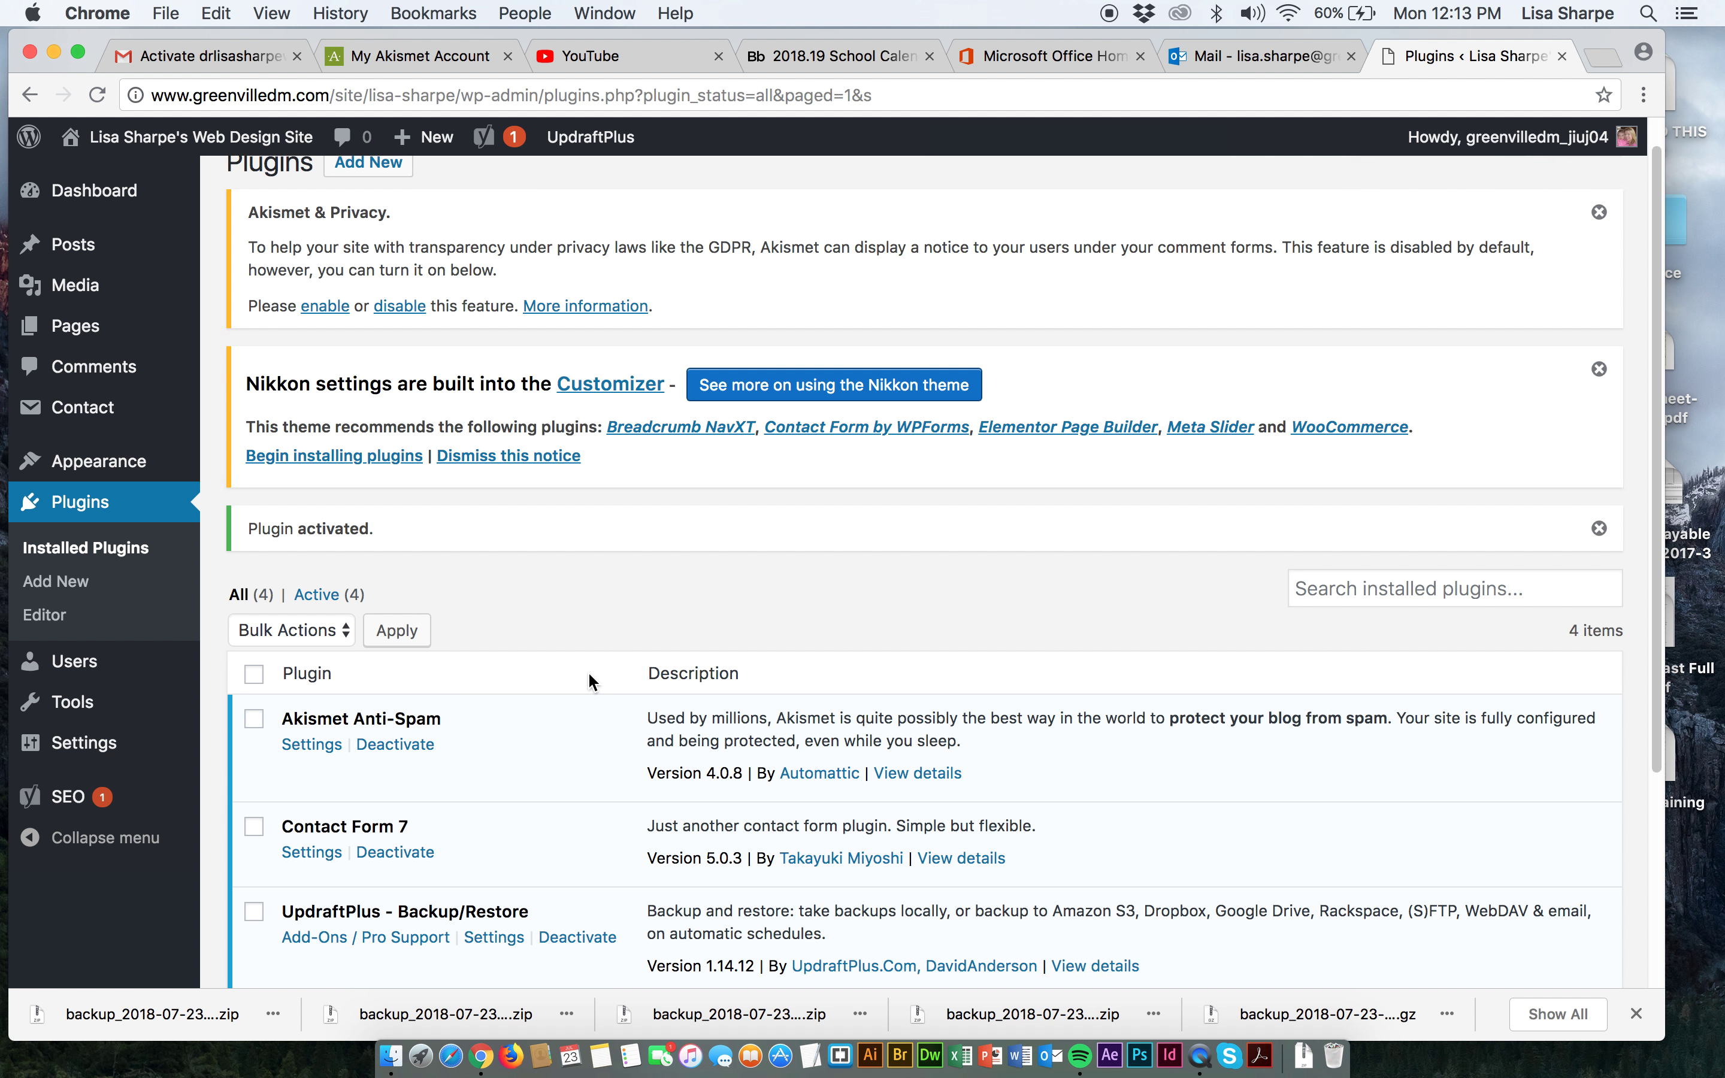
Copy Contact form 1's shortcode [contact-form-7 id="27" title="Contact form 1"] from the Contact Forms list.
left_click(308, 755)
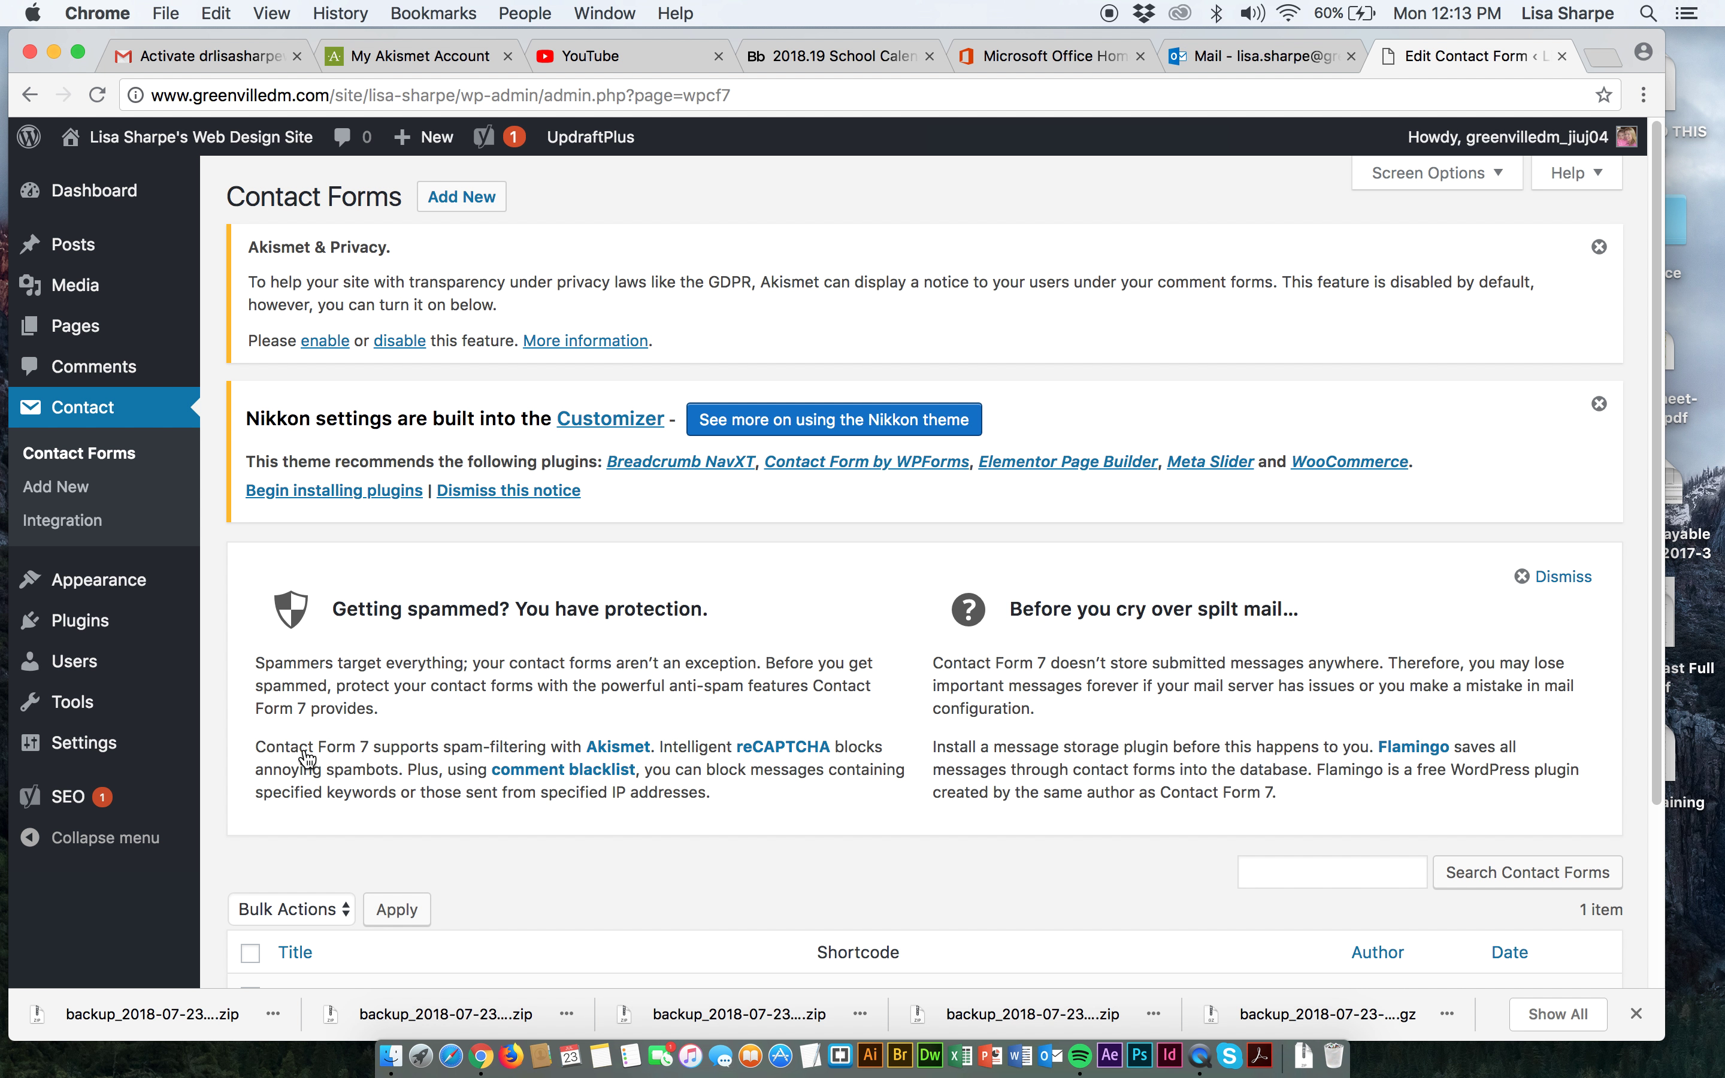
scroll(378, 755, "down", 5)
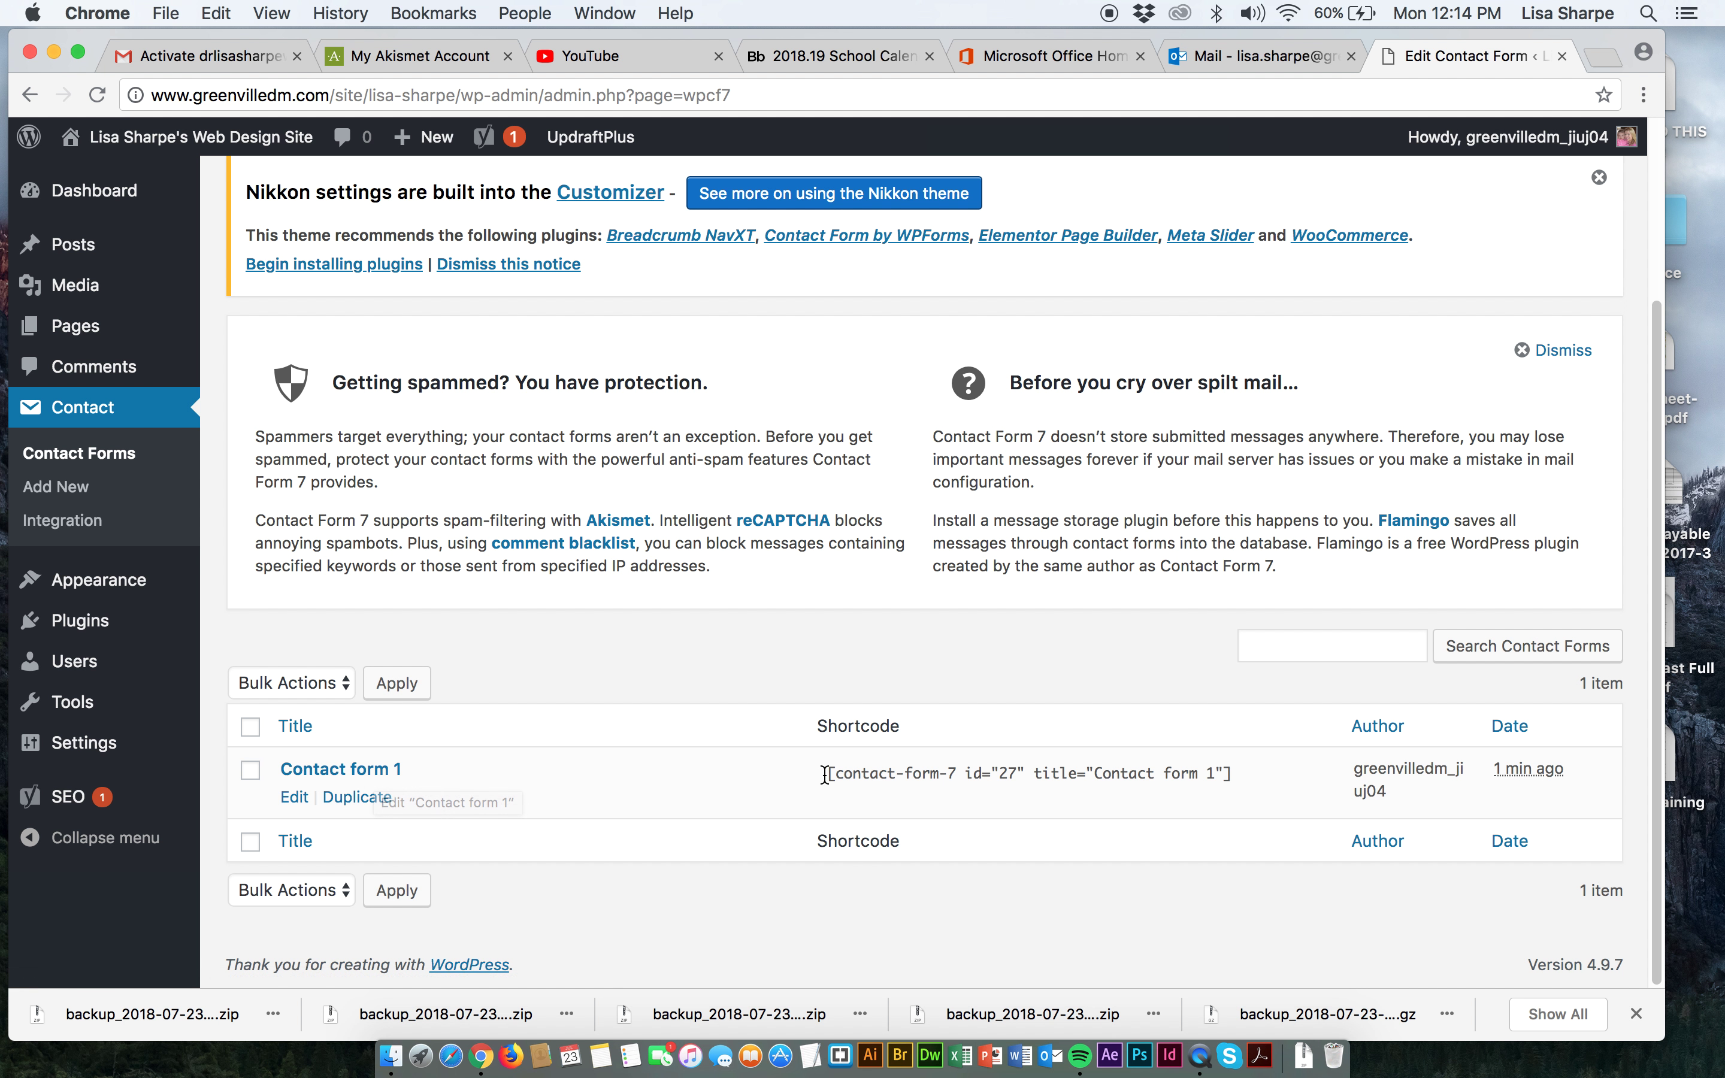
left_click_drag(825, 774, 871, 774)
left_click_drag(1091, 775, 1255, 774)
key("super+c")
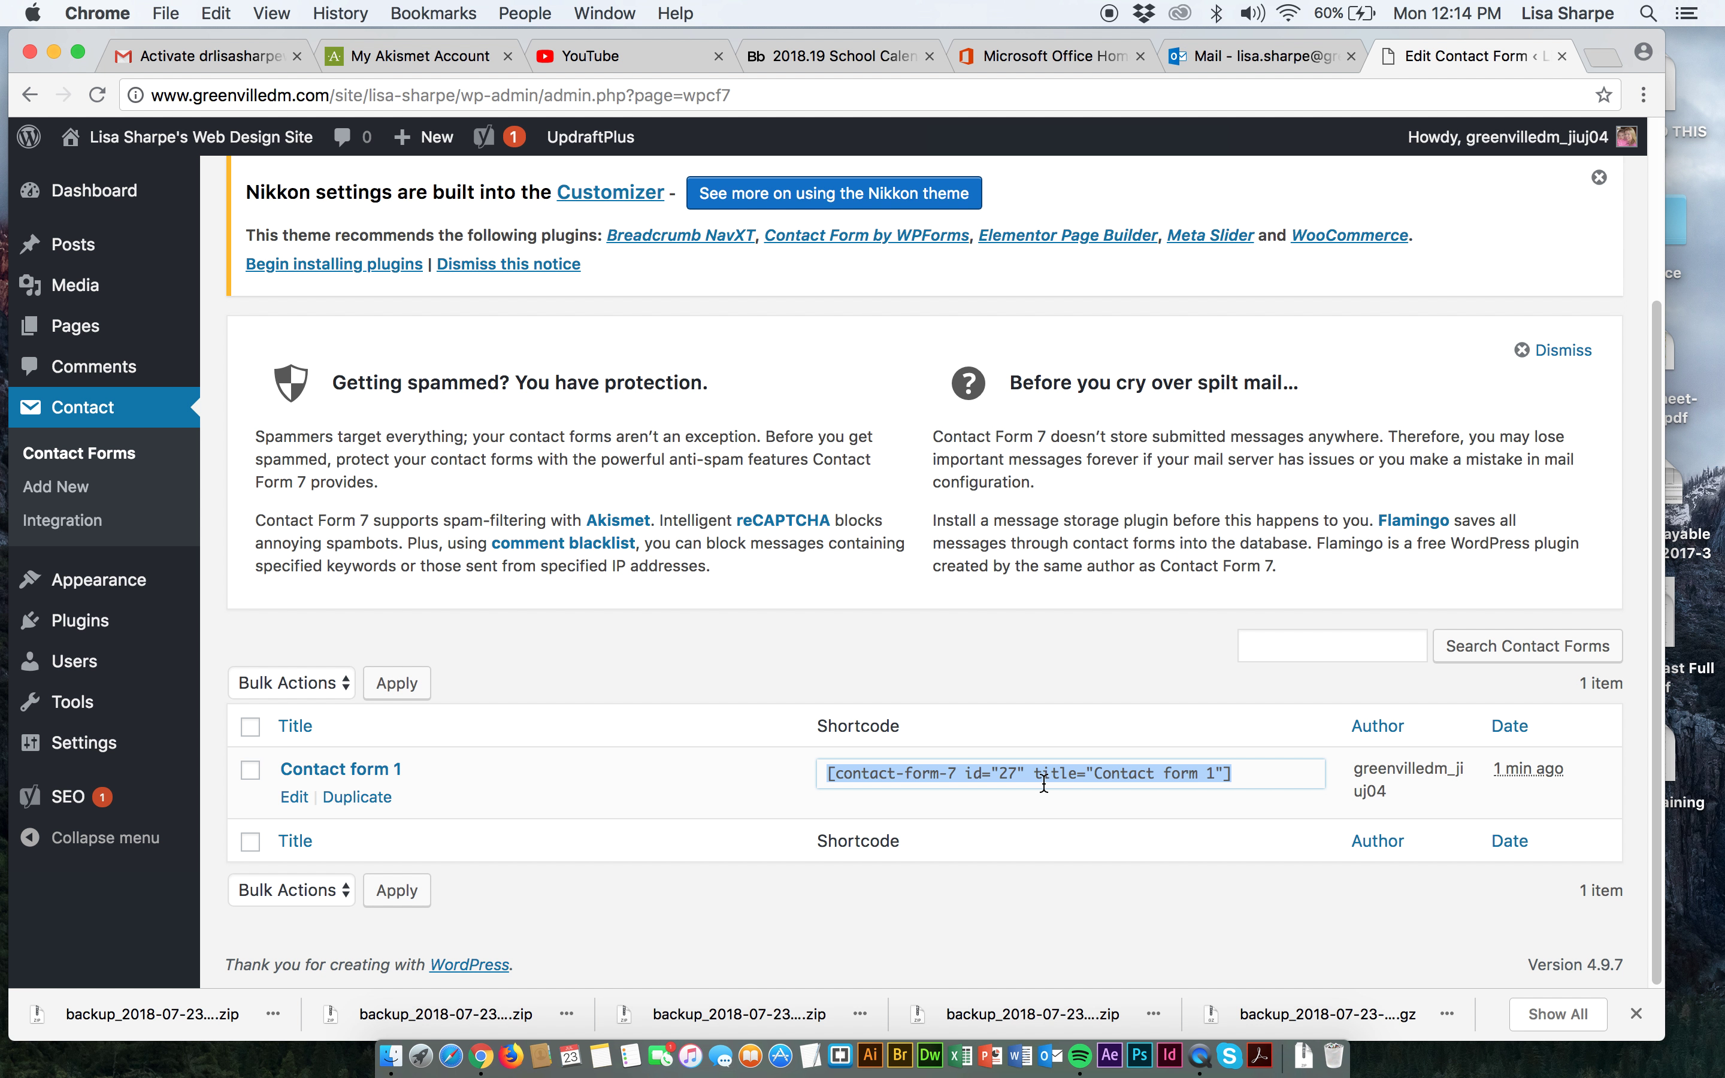
mouse_move(78, 330)
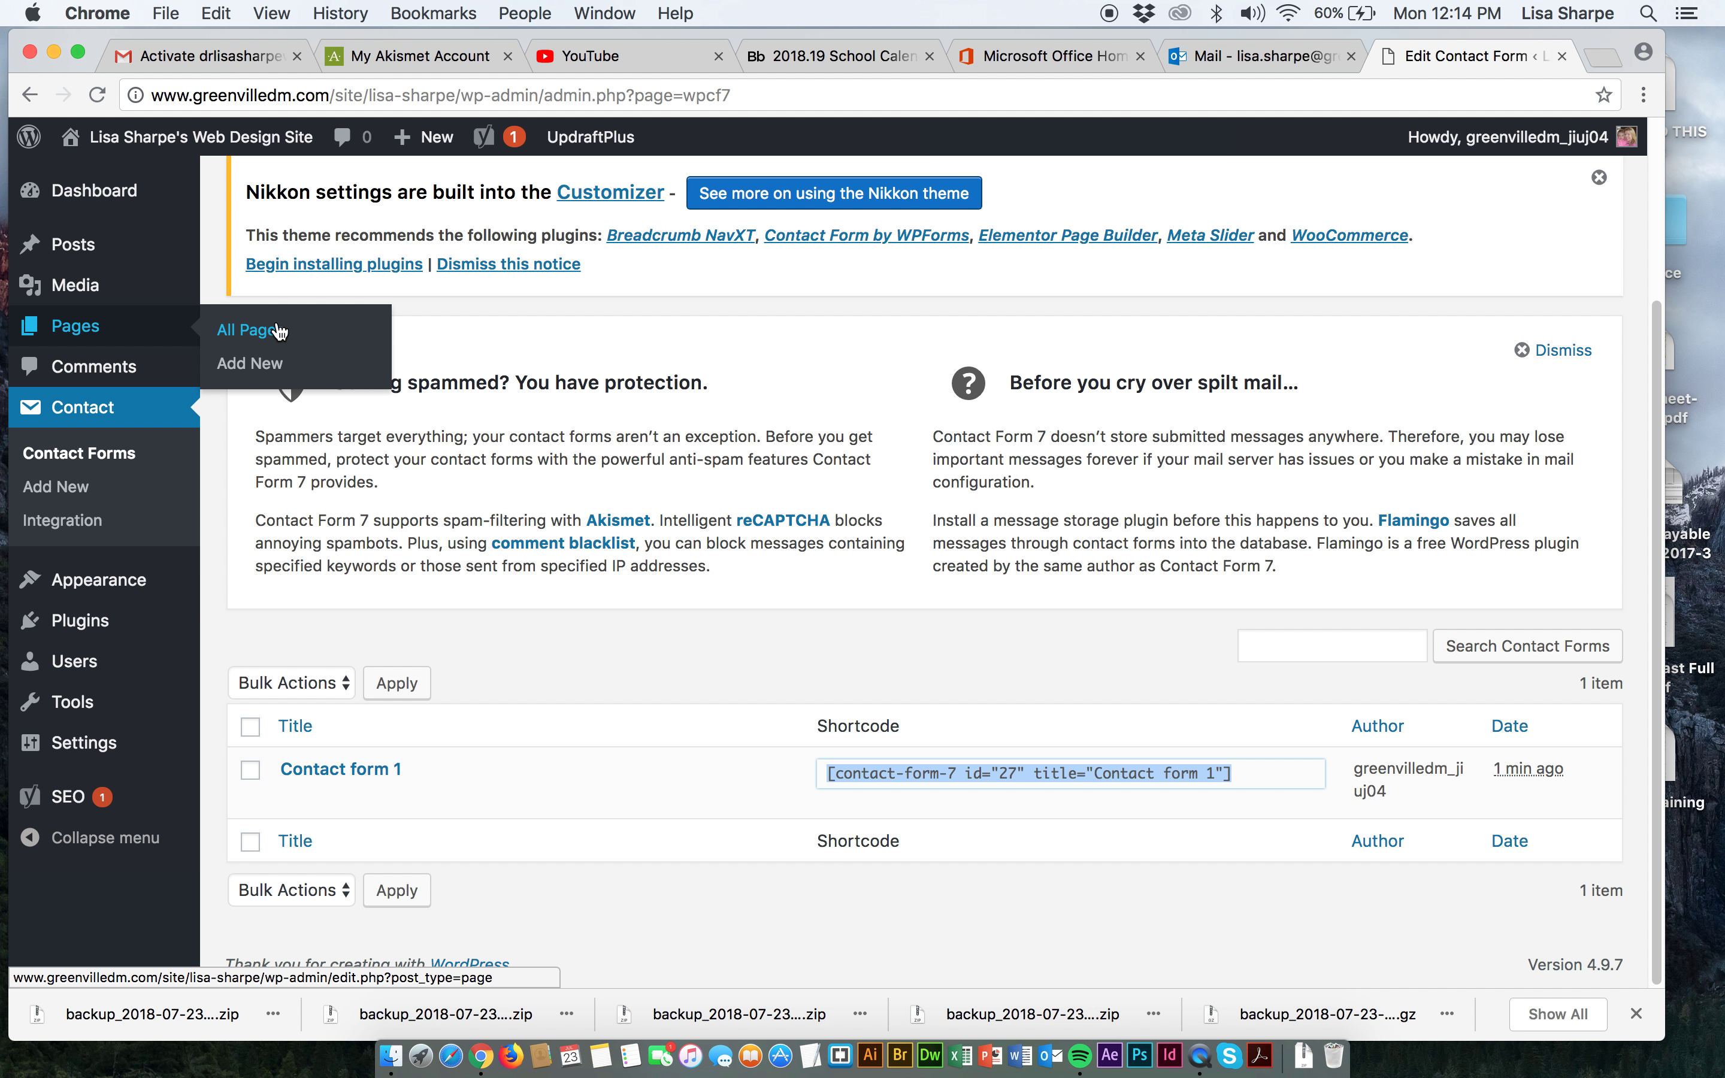
Paste the Contact form 1 shortcode into the Contact page in Text mode and update it.
left_click(278, 331)
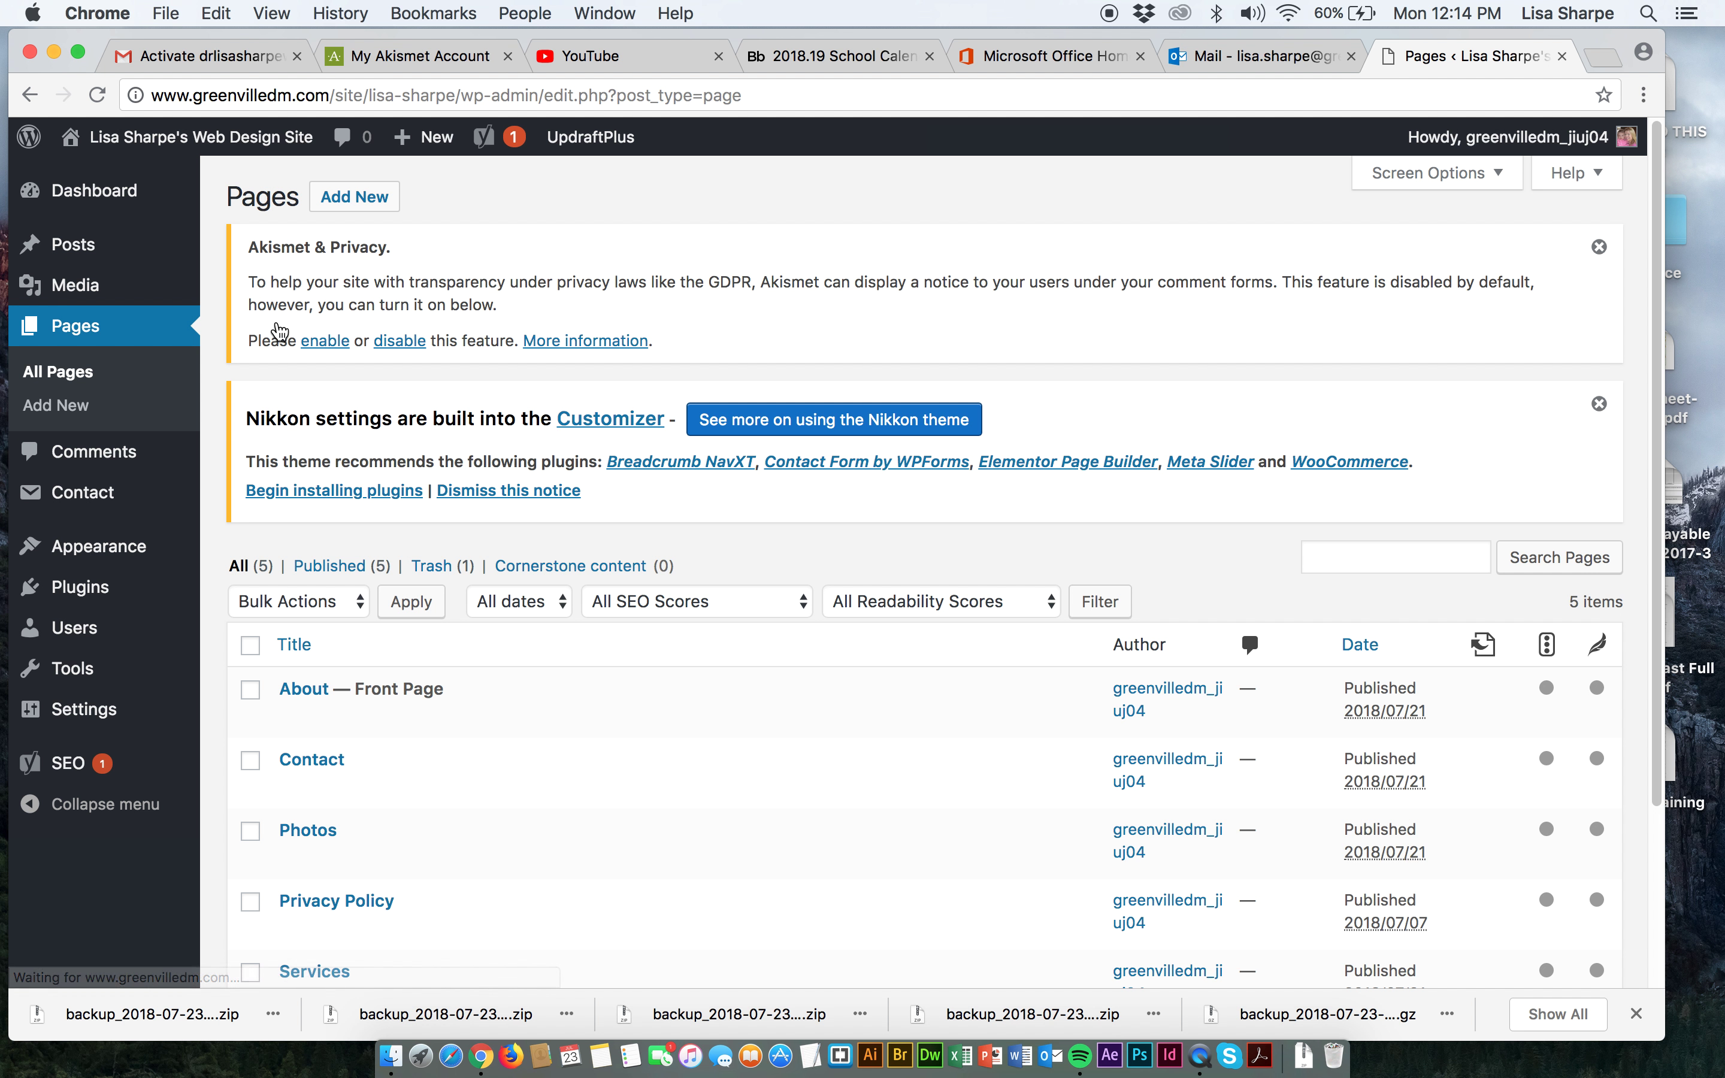
left_click(486, 791)
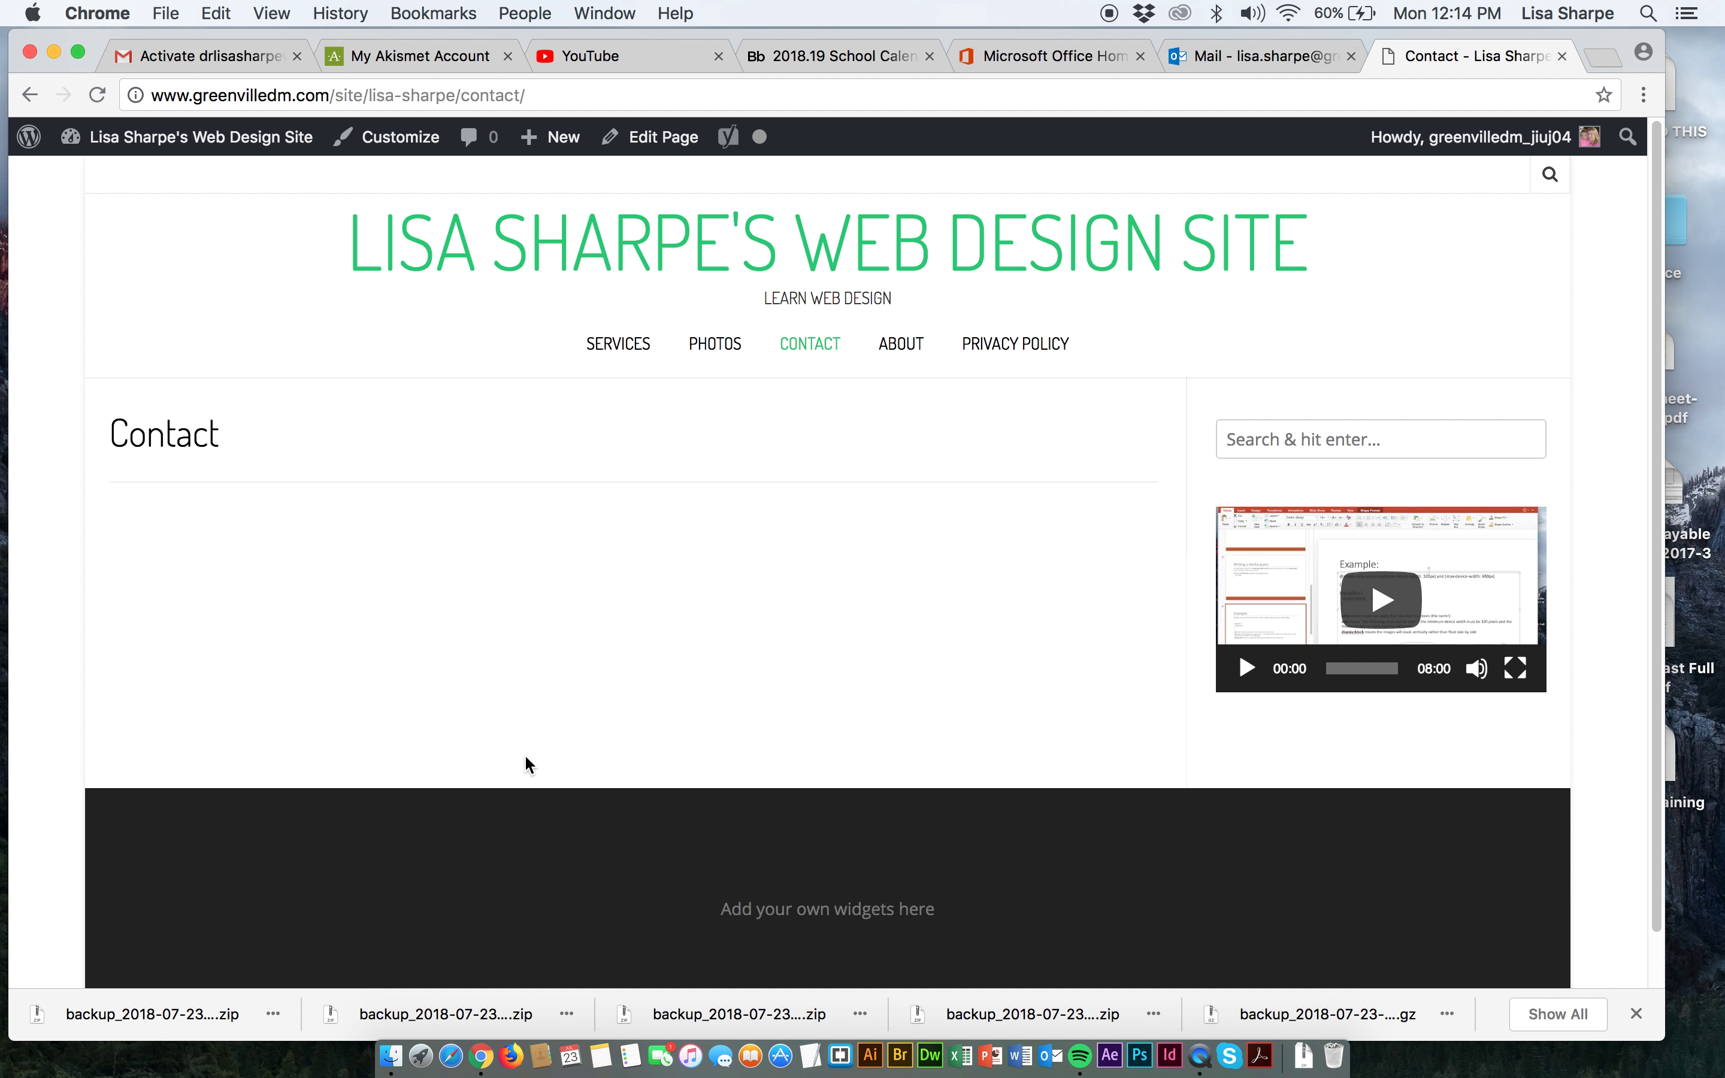
left_click(656, 137)
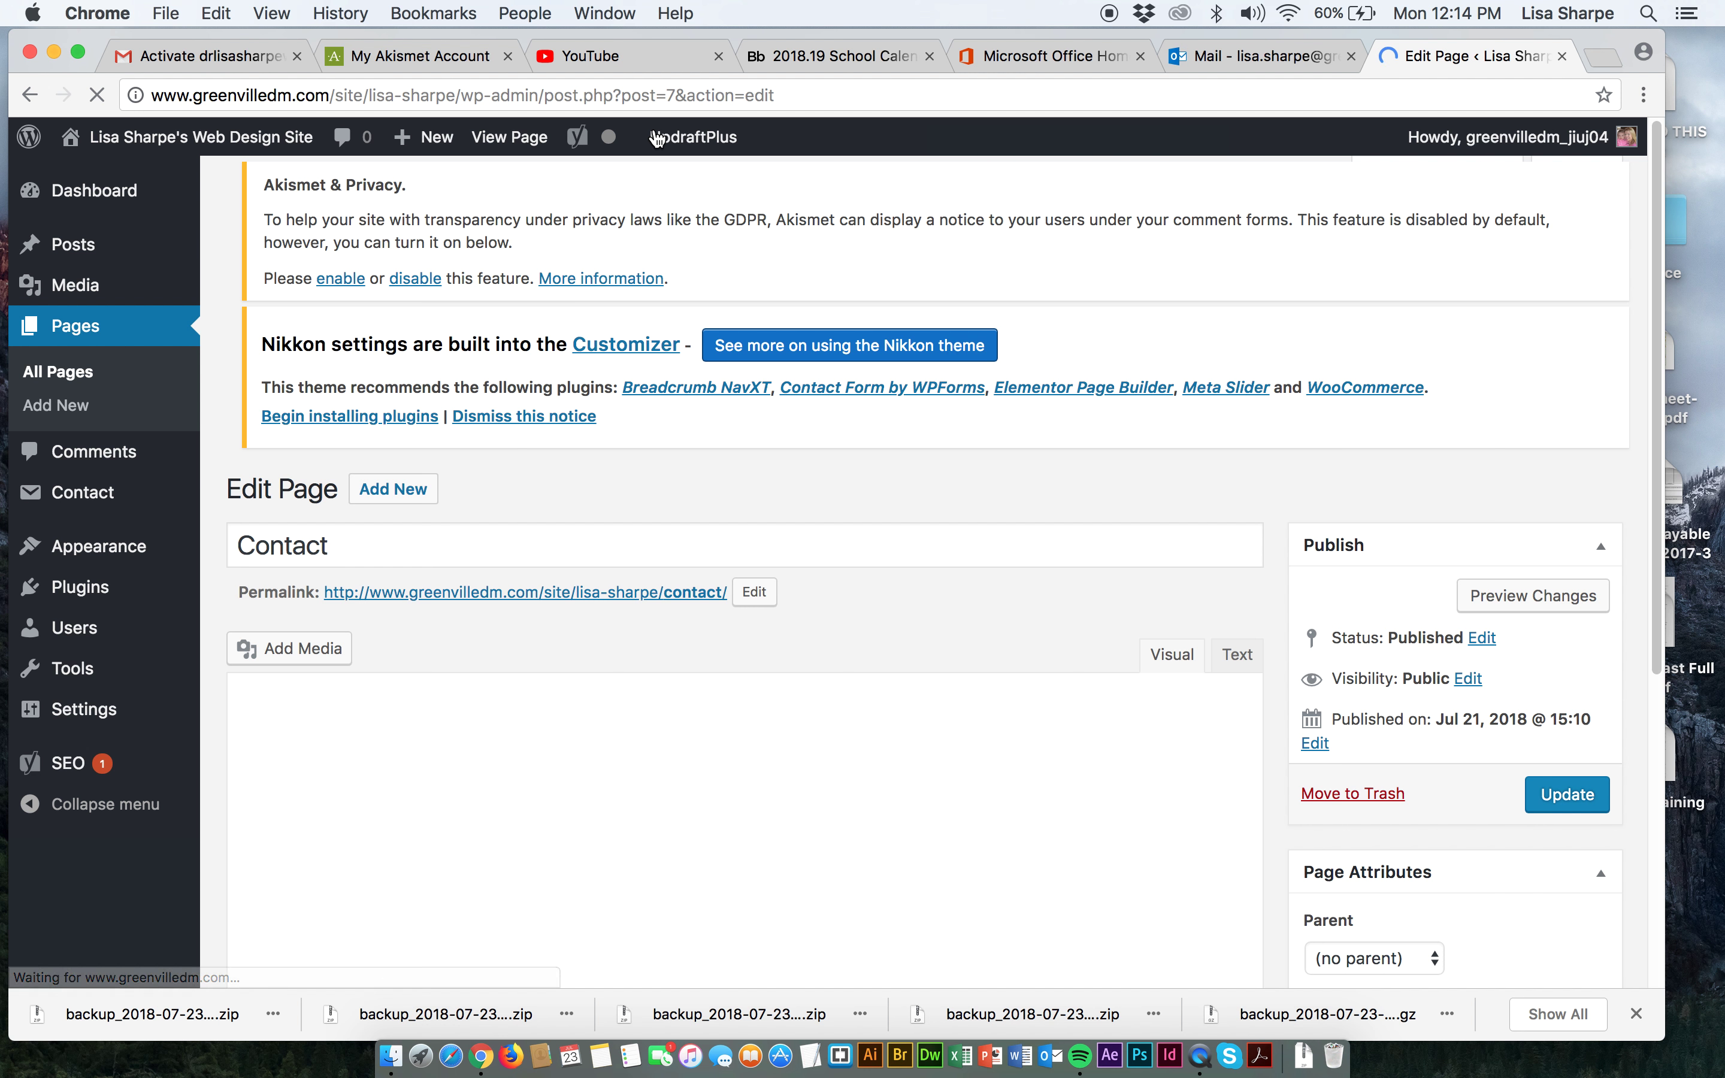
mouse_move(656, 137)
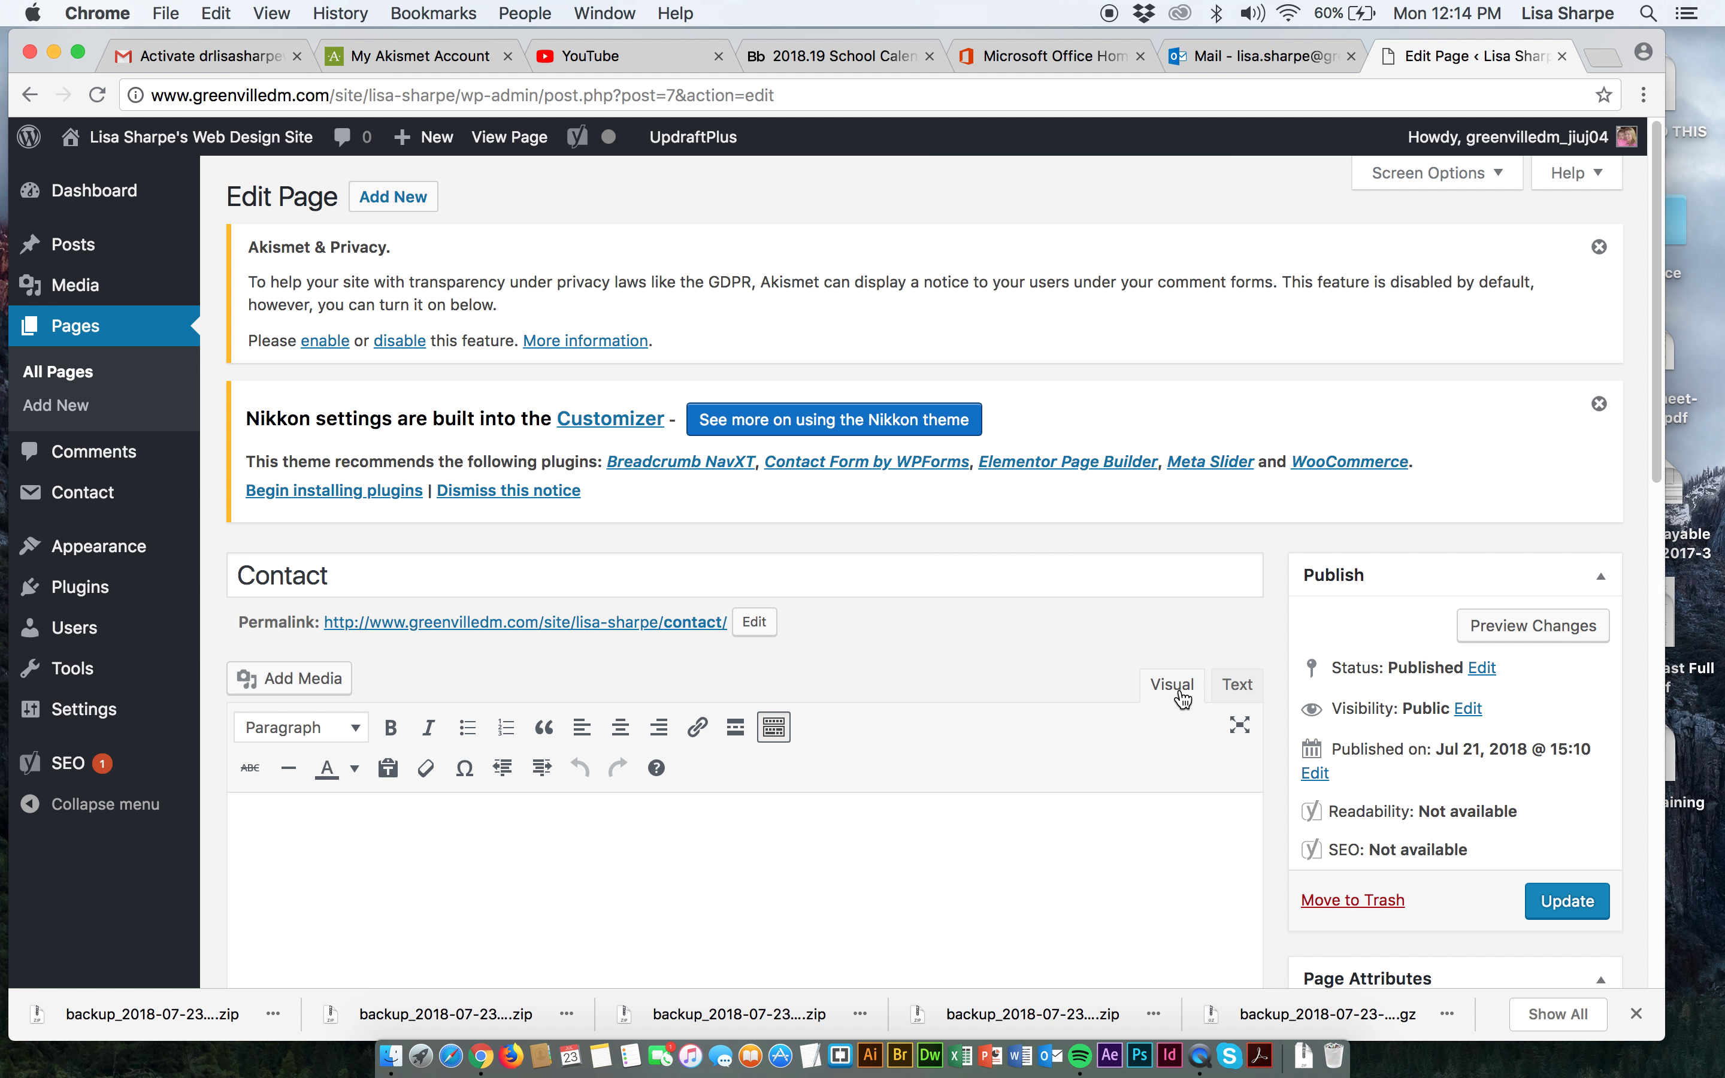
left_click(1238, 686)
left_click(536, 839)
key("super+v")
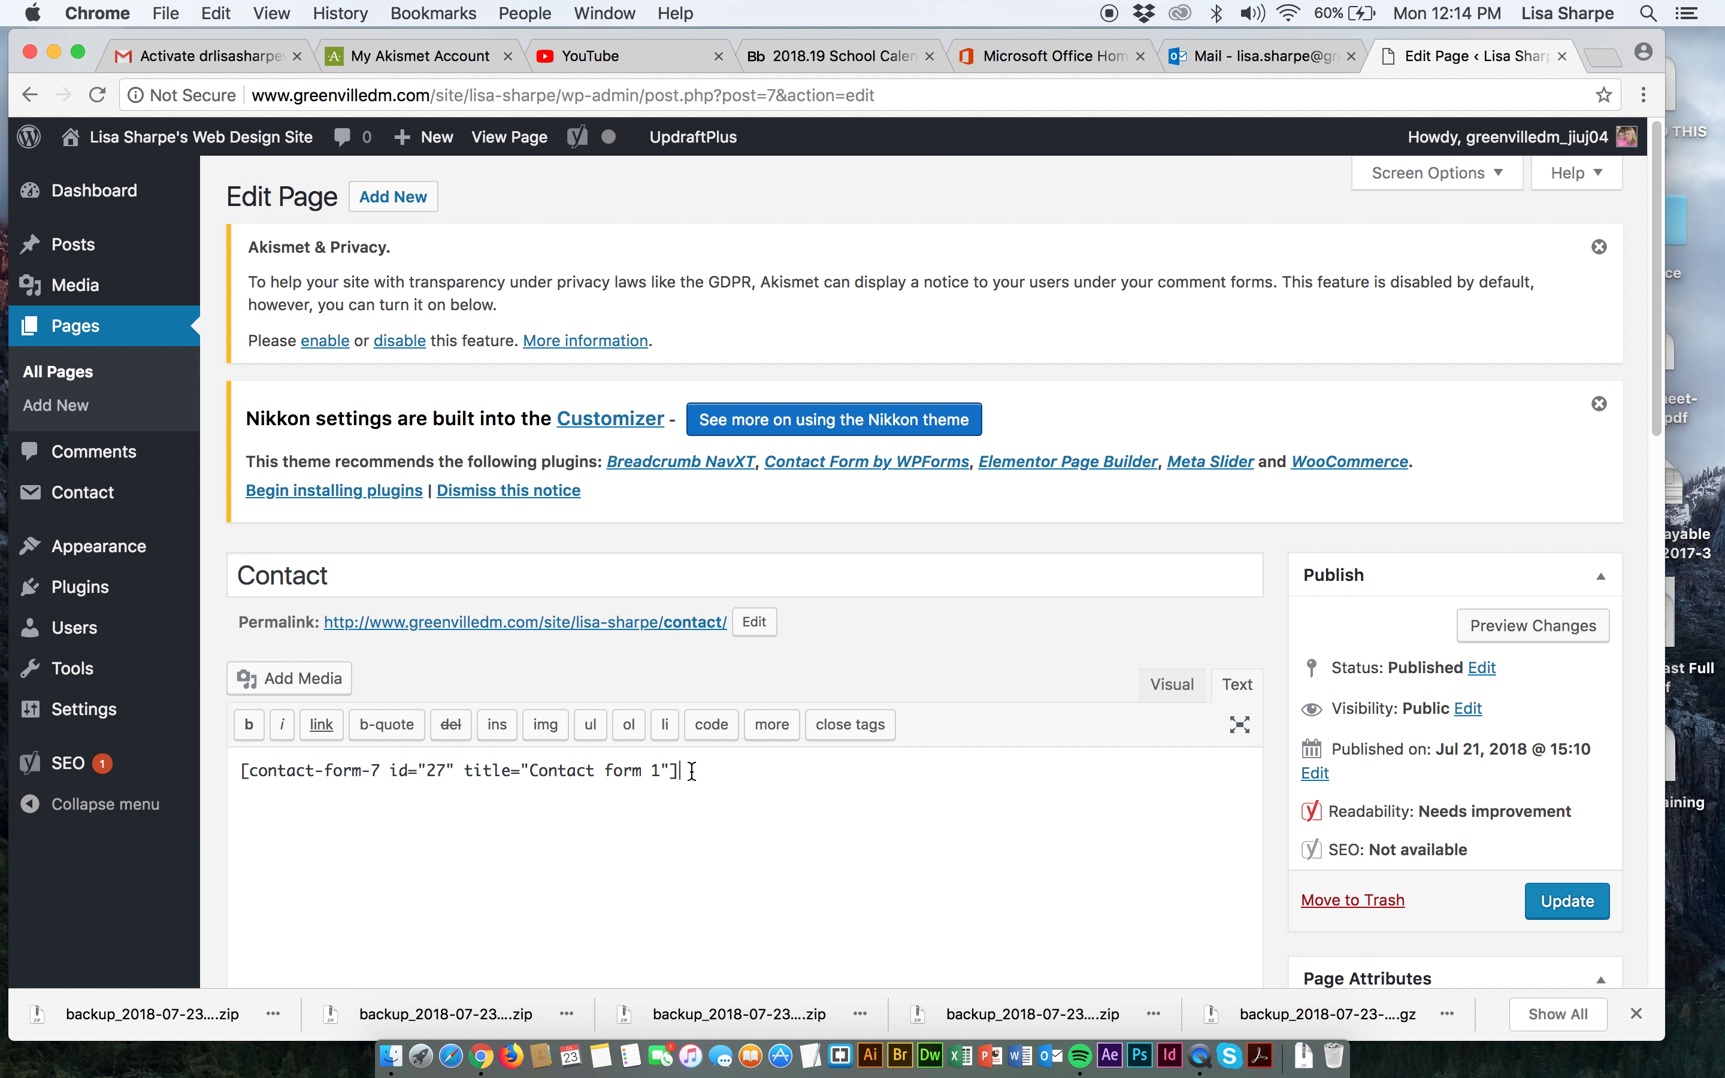
left_click(1533, 905)
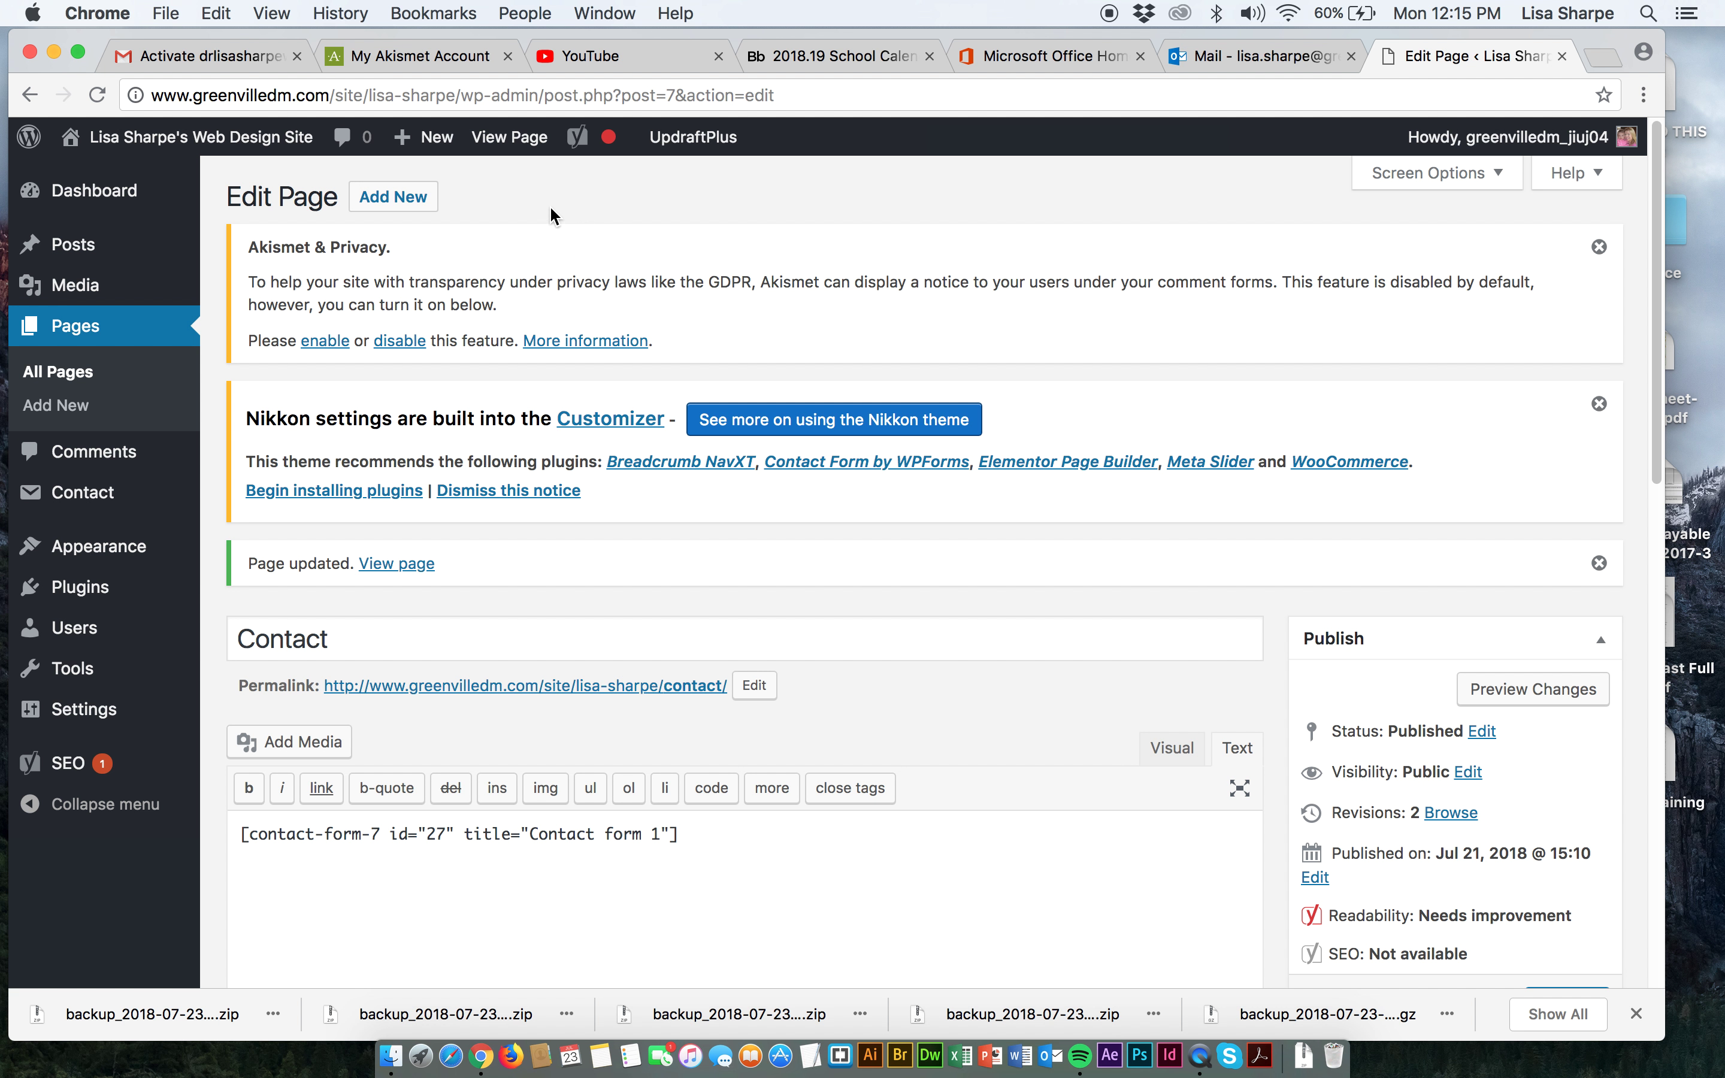
Check the Name, Email, Subject and Message form on the live Contact page, then return to Dashboard.
left_click(519, 140)
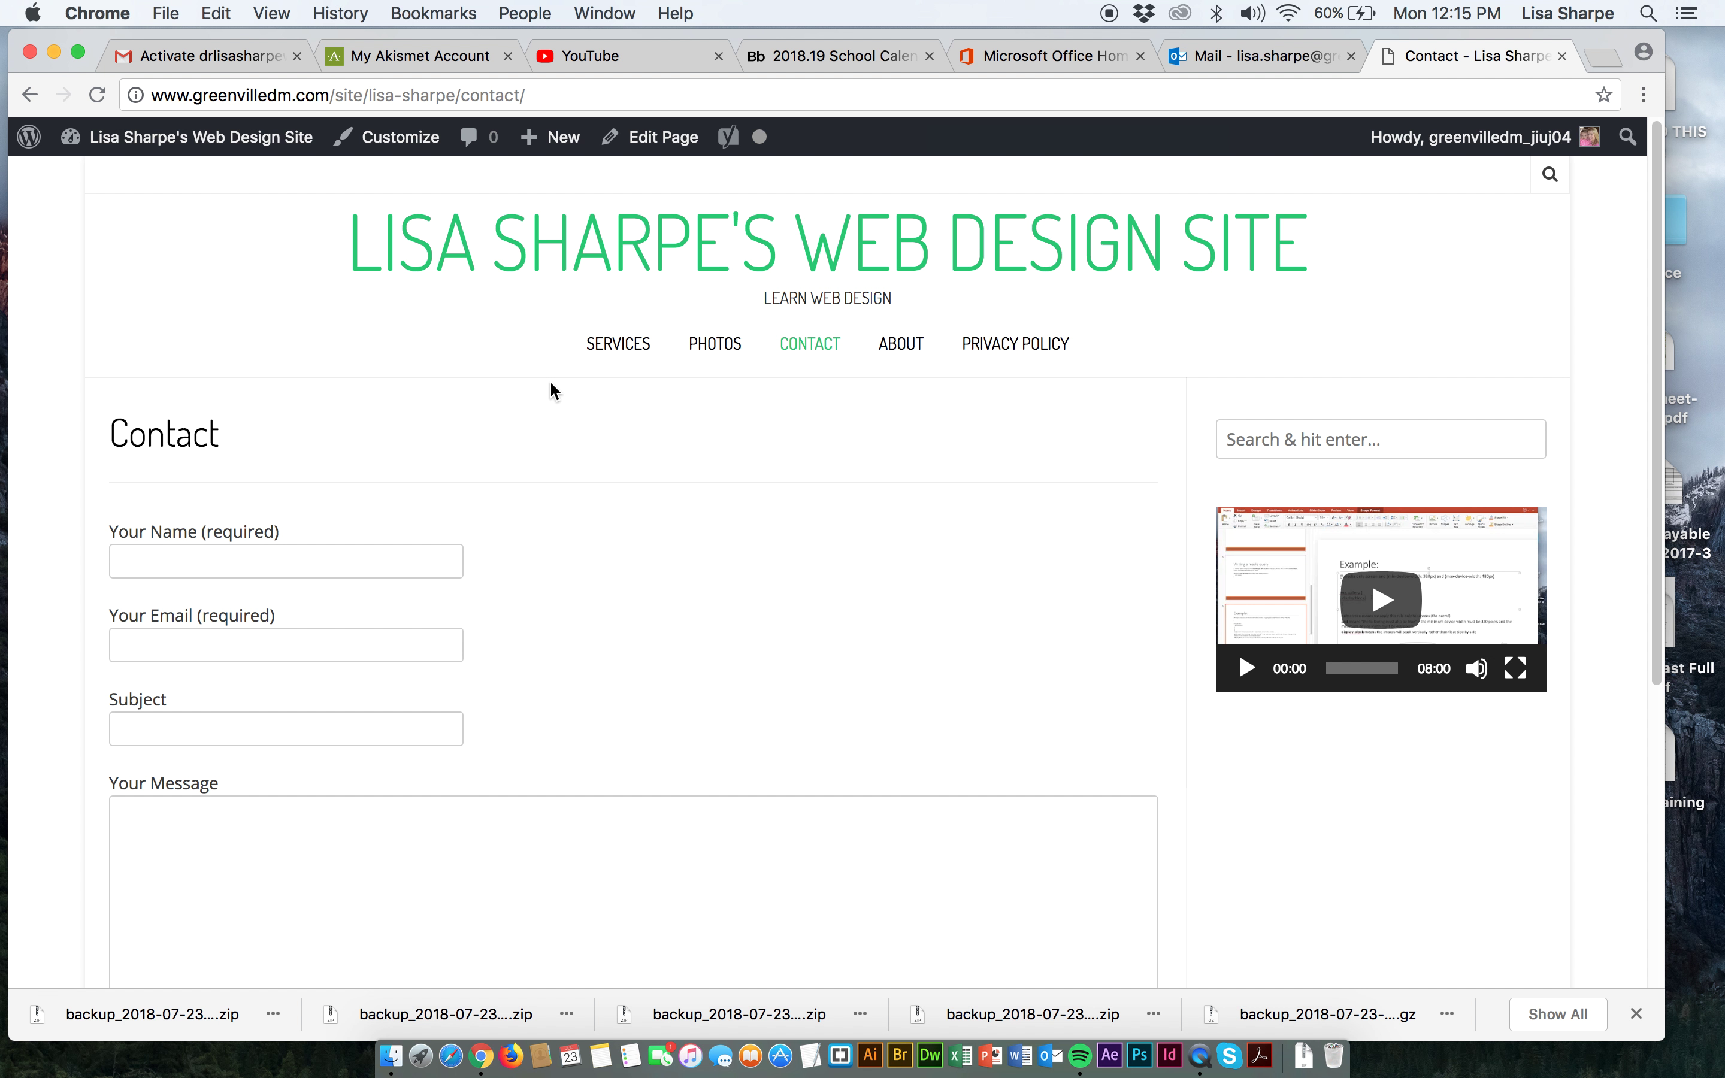
scroll(413, 682, "down", 5)
scroll(412, 677, "up", 5)
scroll(410, 674, "down", 5)
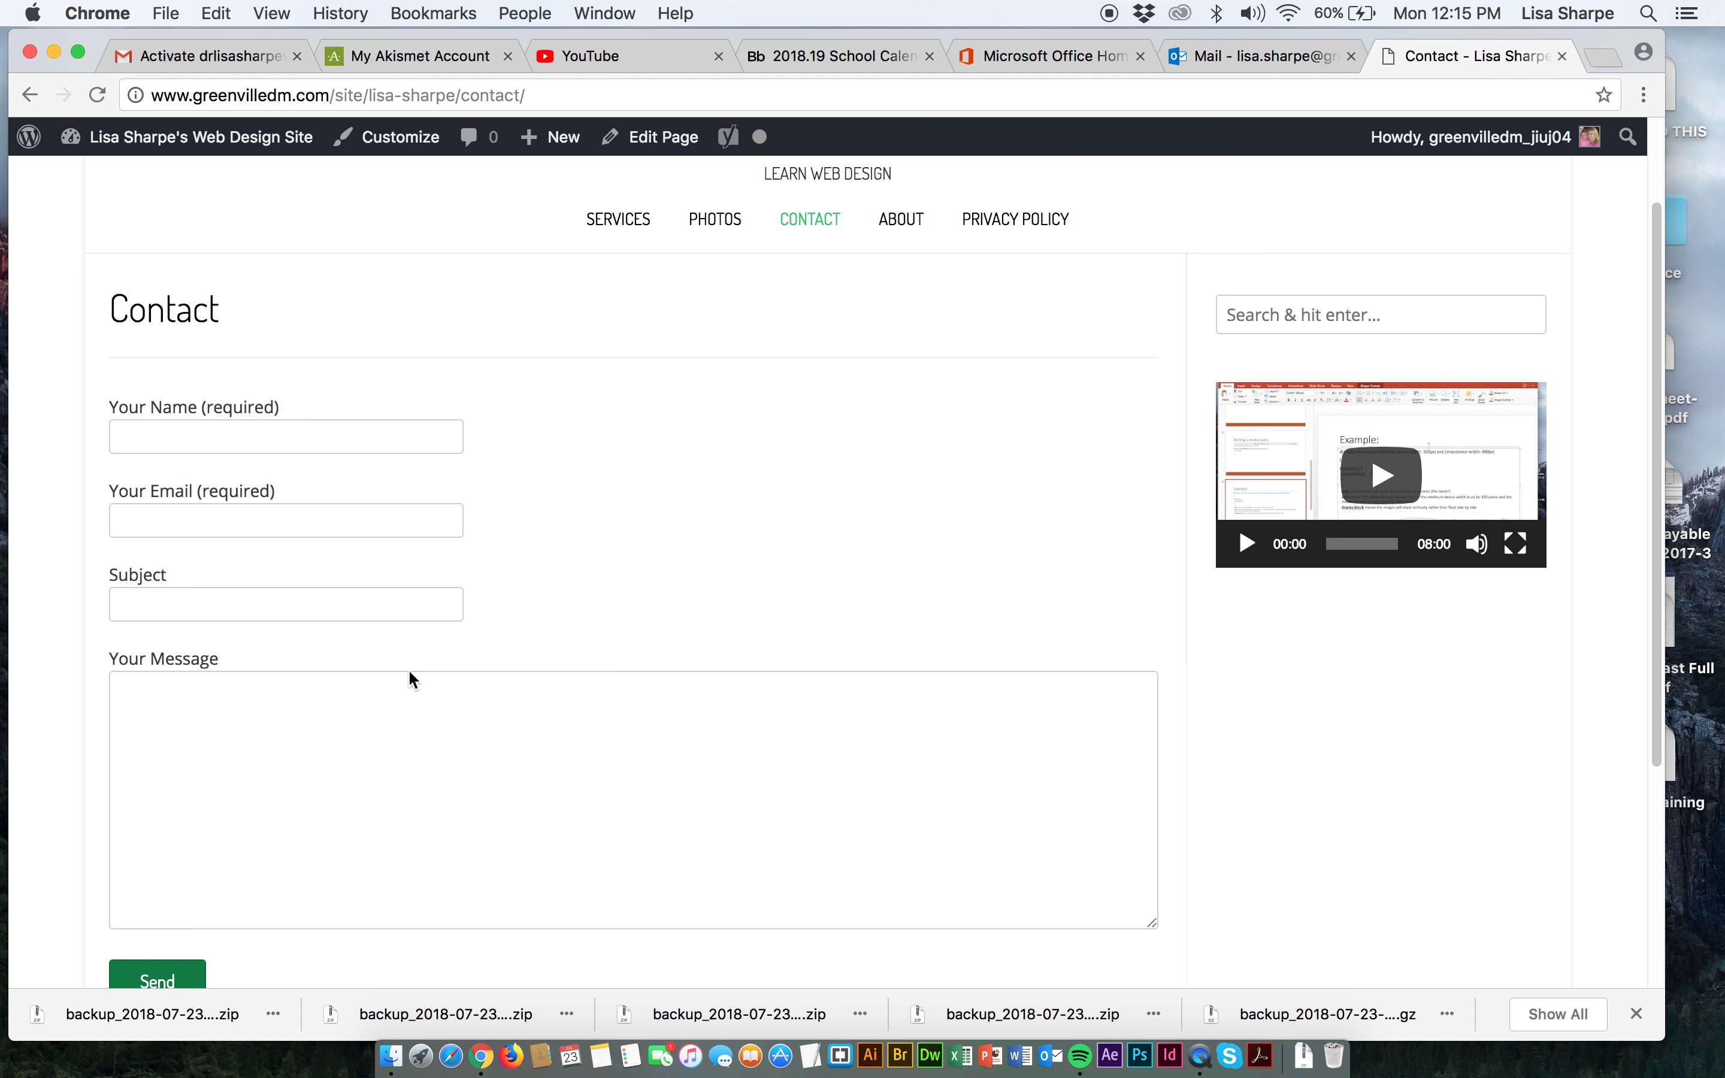
scroll(254, 592, "up", 5)
scroll(253, 595, "down", 5)
scroll(256, 597, "up", 5)
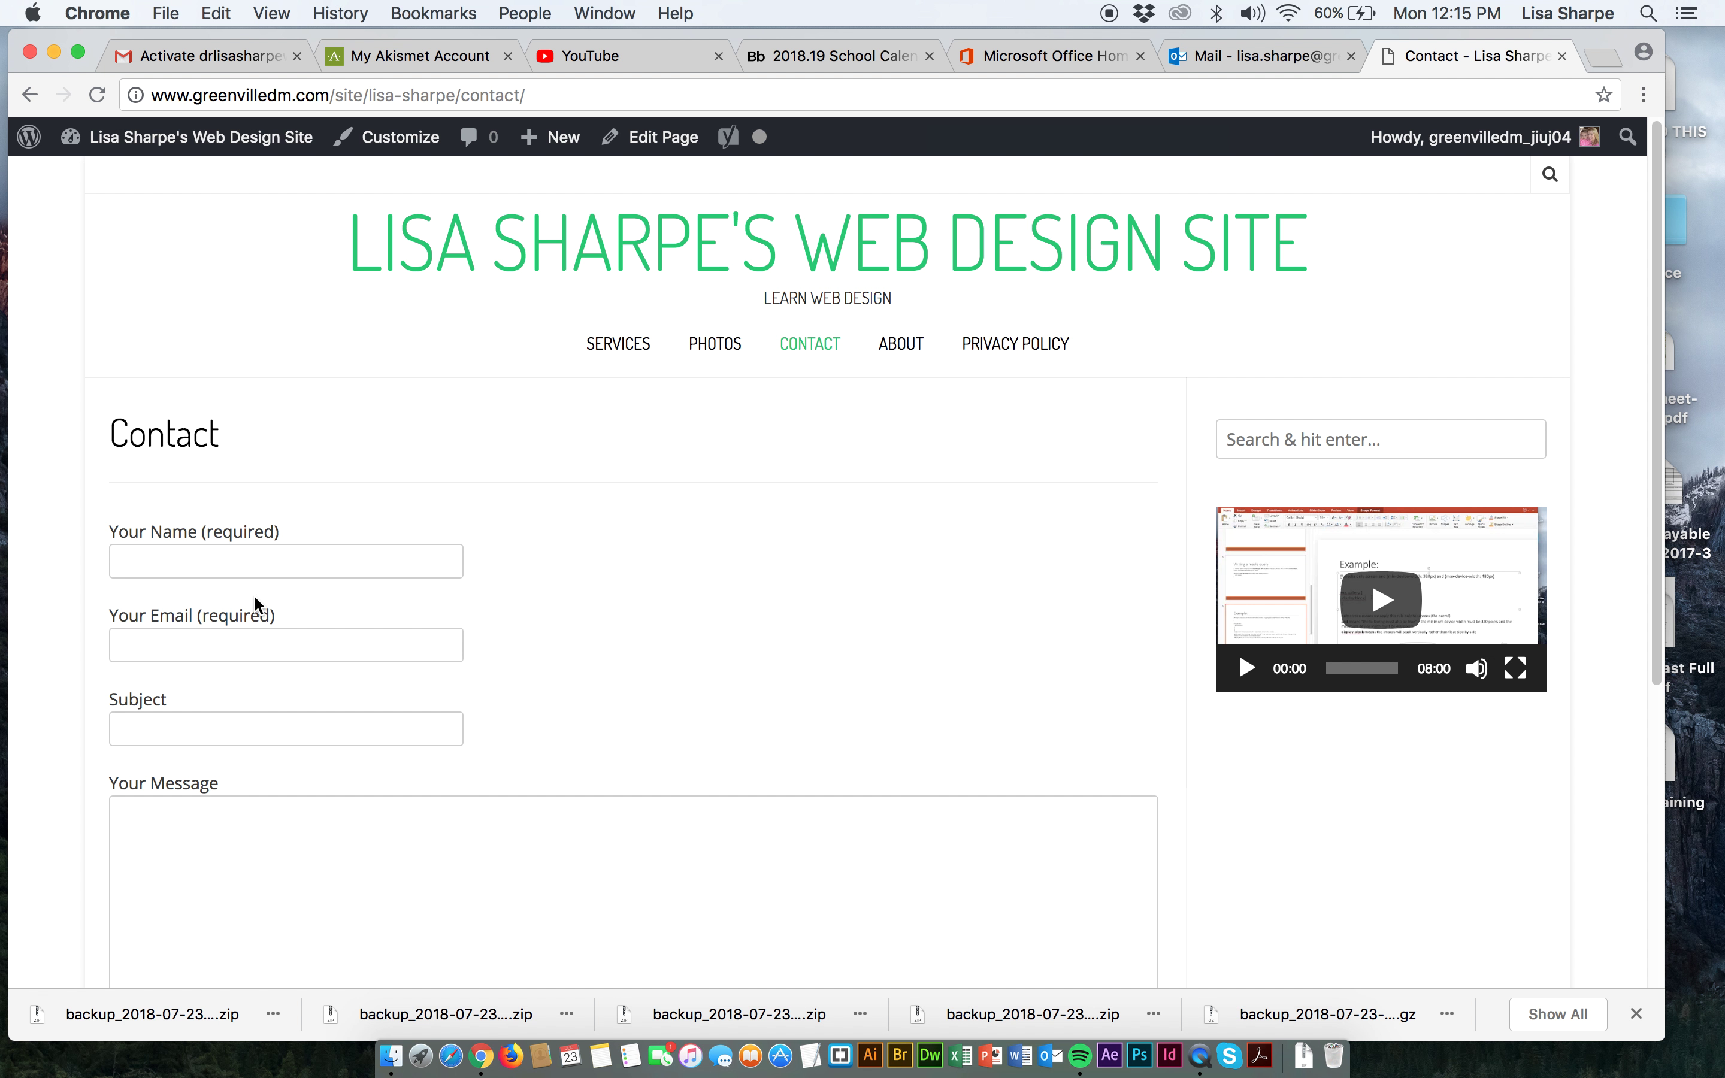
mouse_move(213, 137)
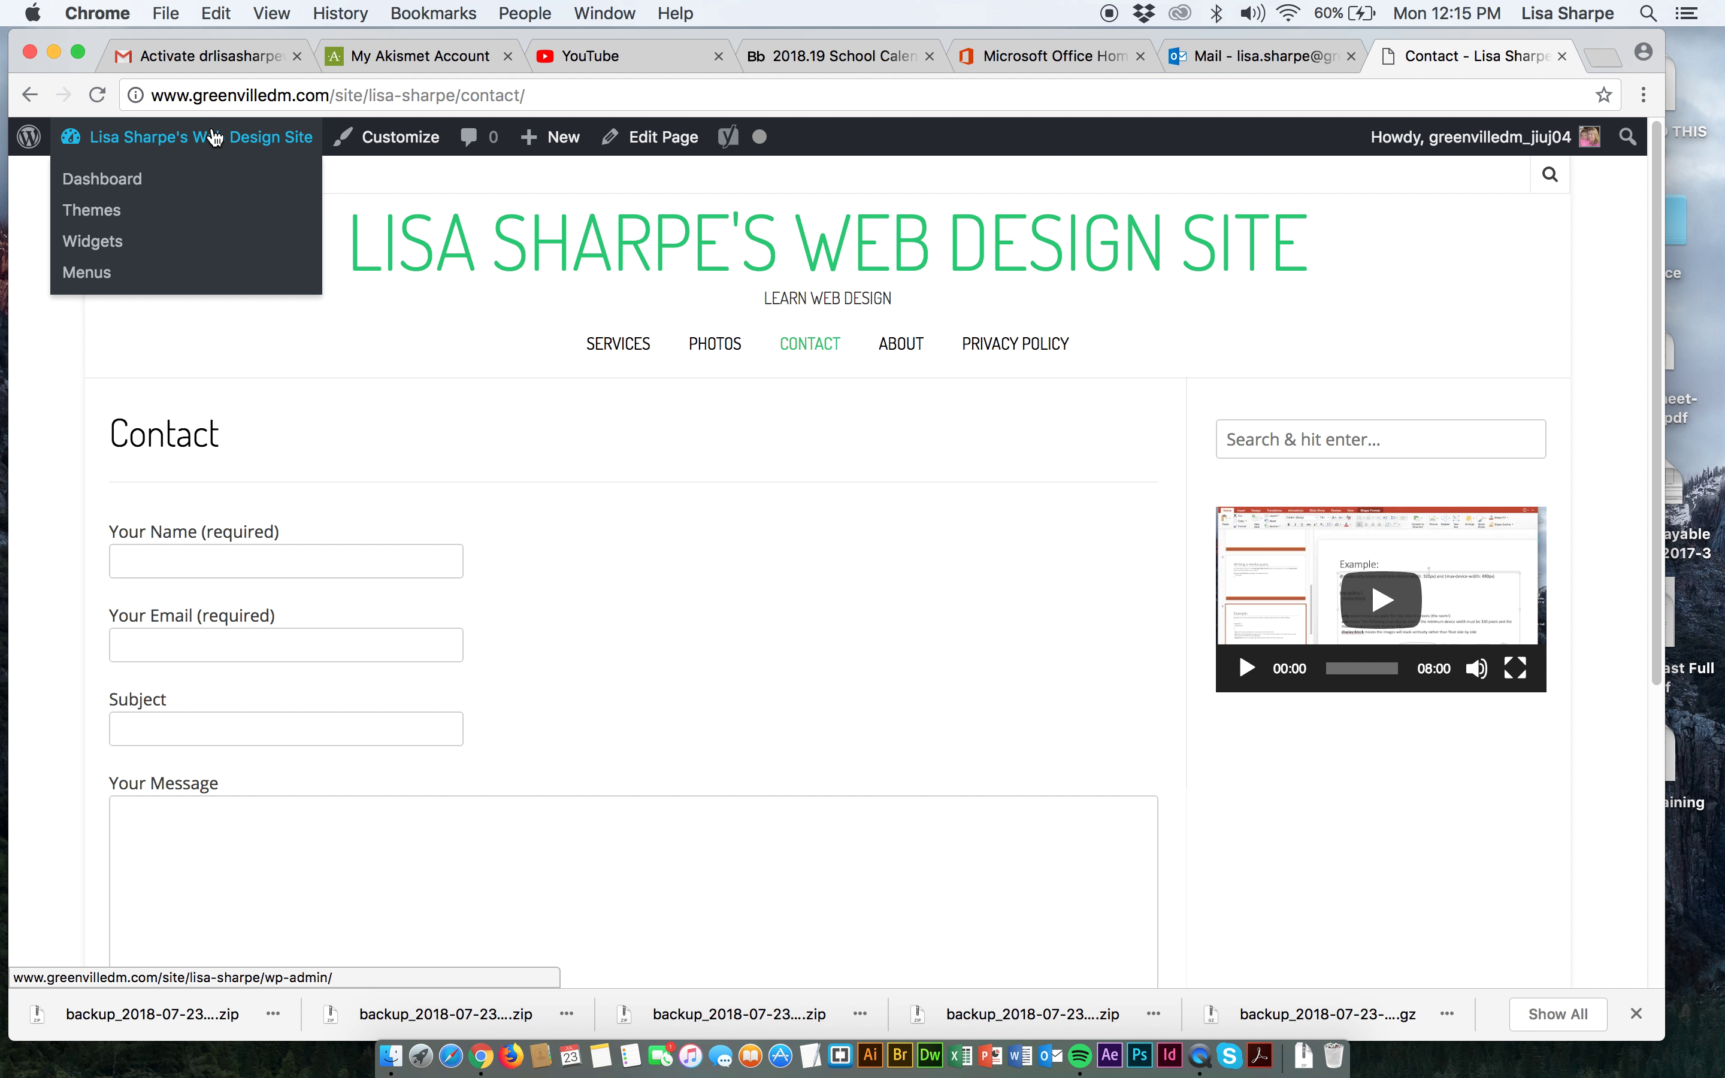
left_click(134, 180)
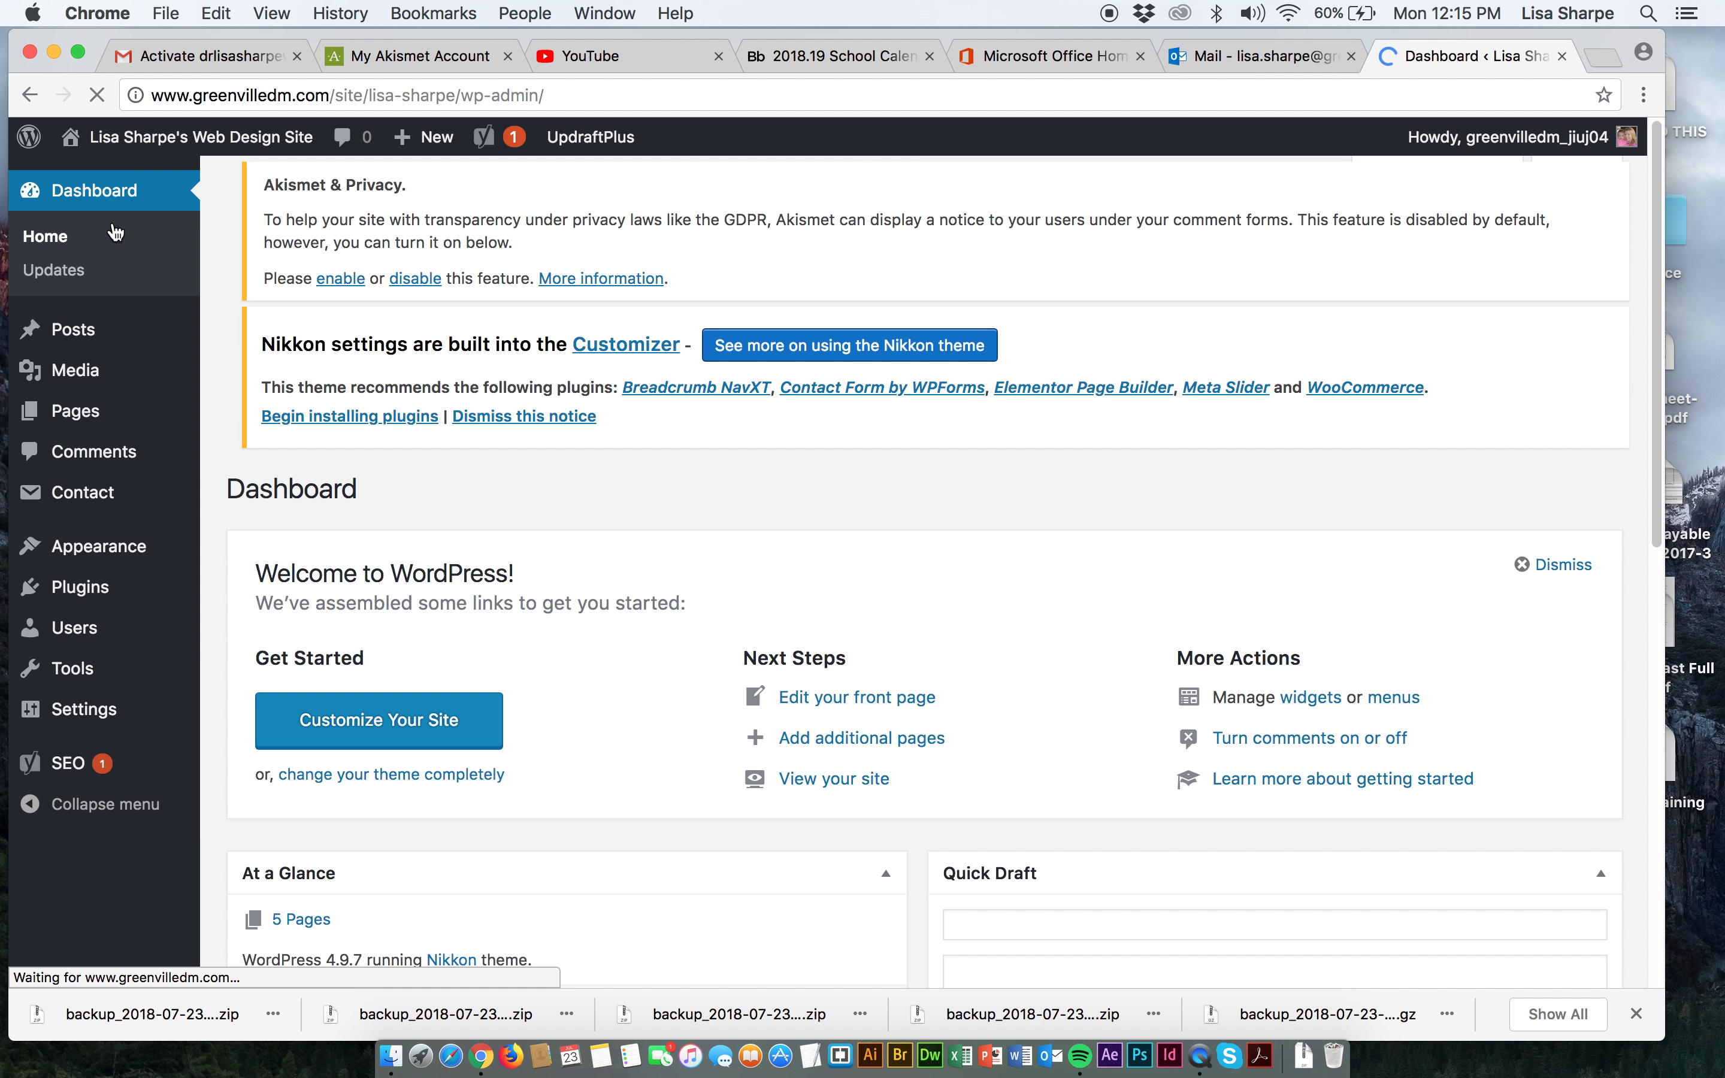
mouse_move(80, 710)
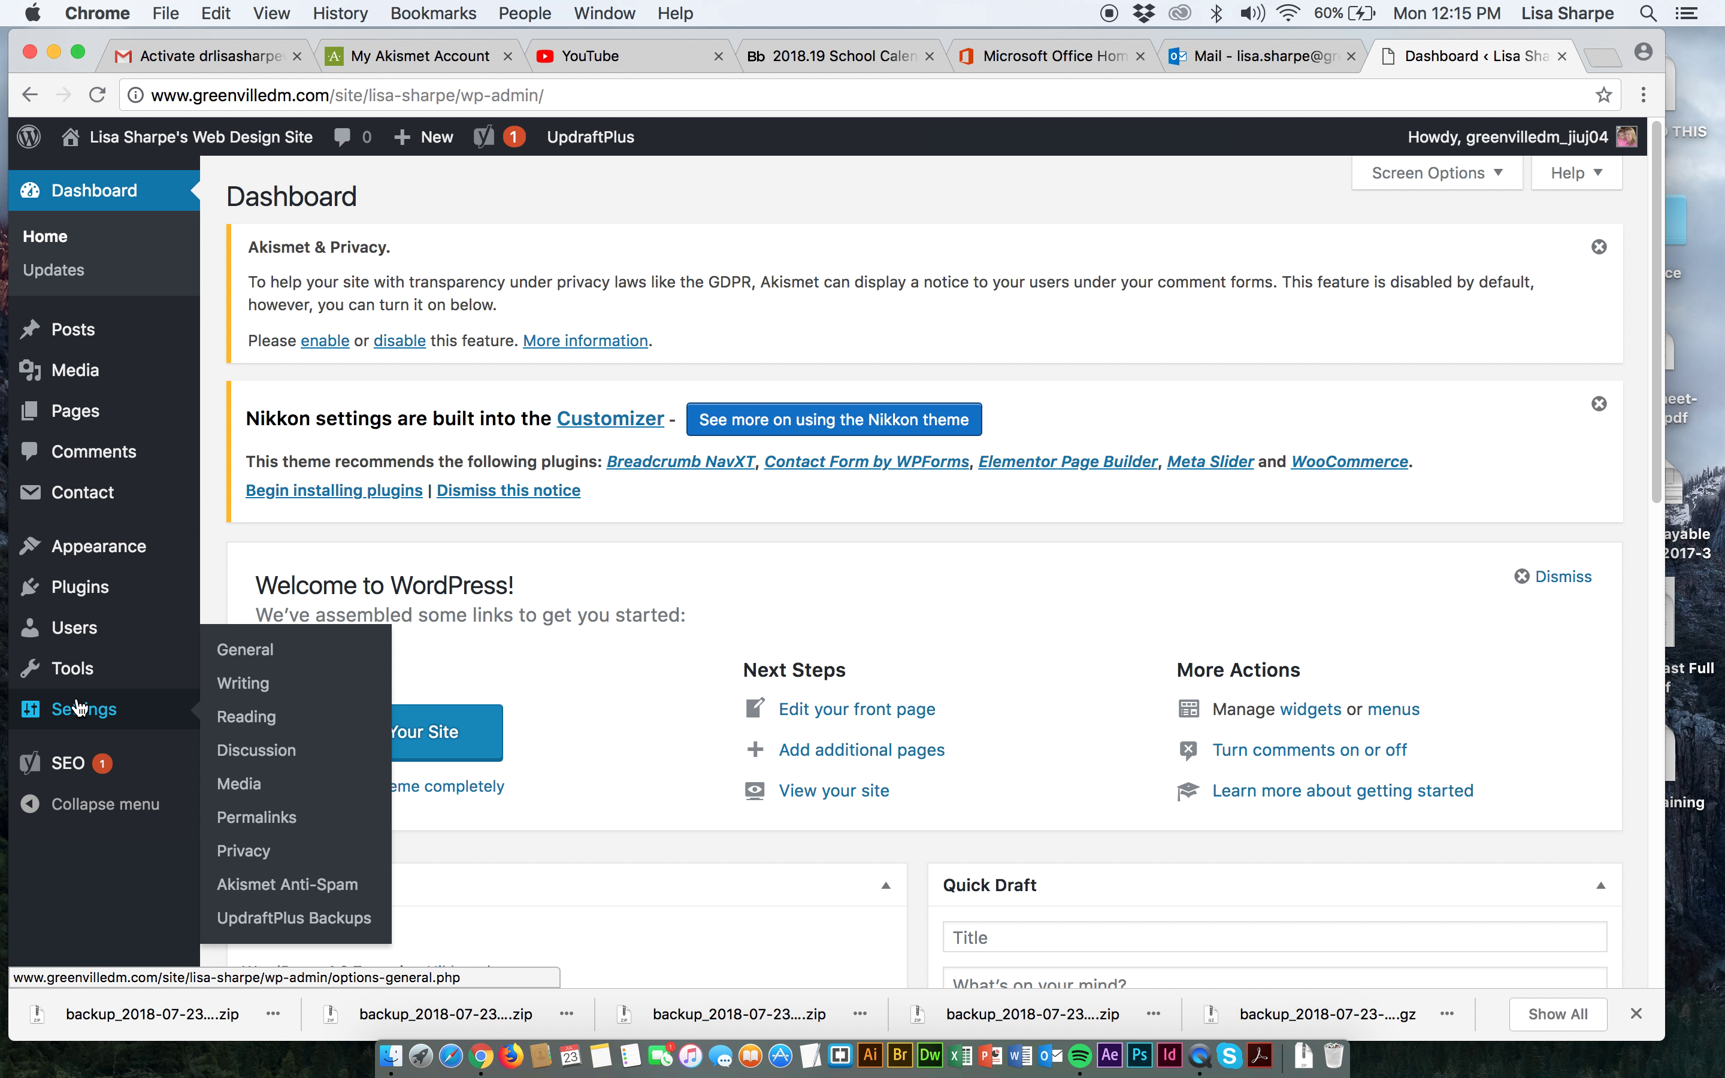
Open General Settings and select the current address in the Email Address field.
left_click(266, 654)
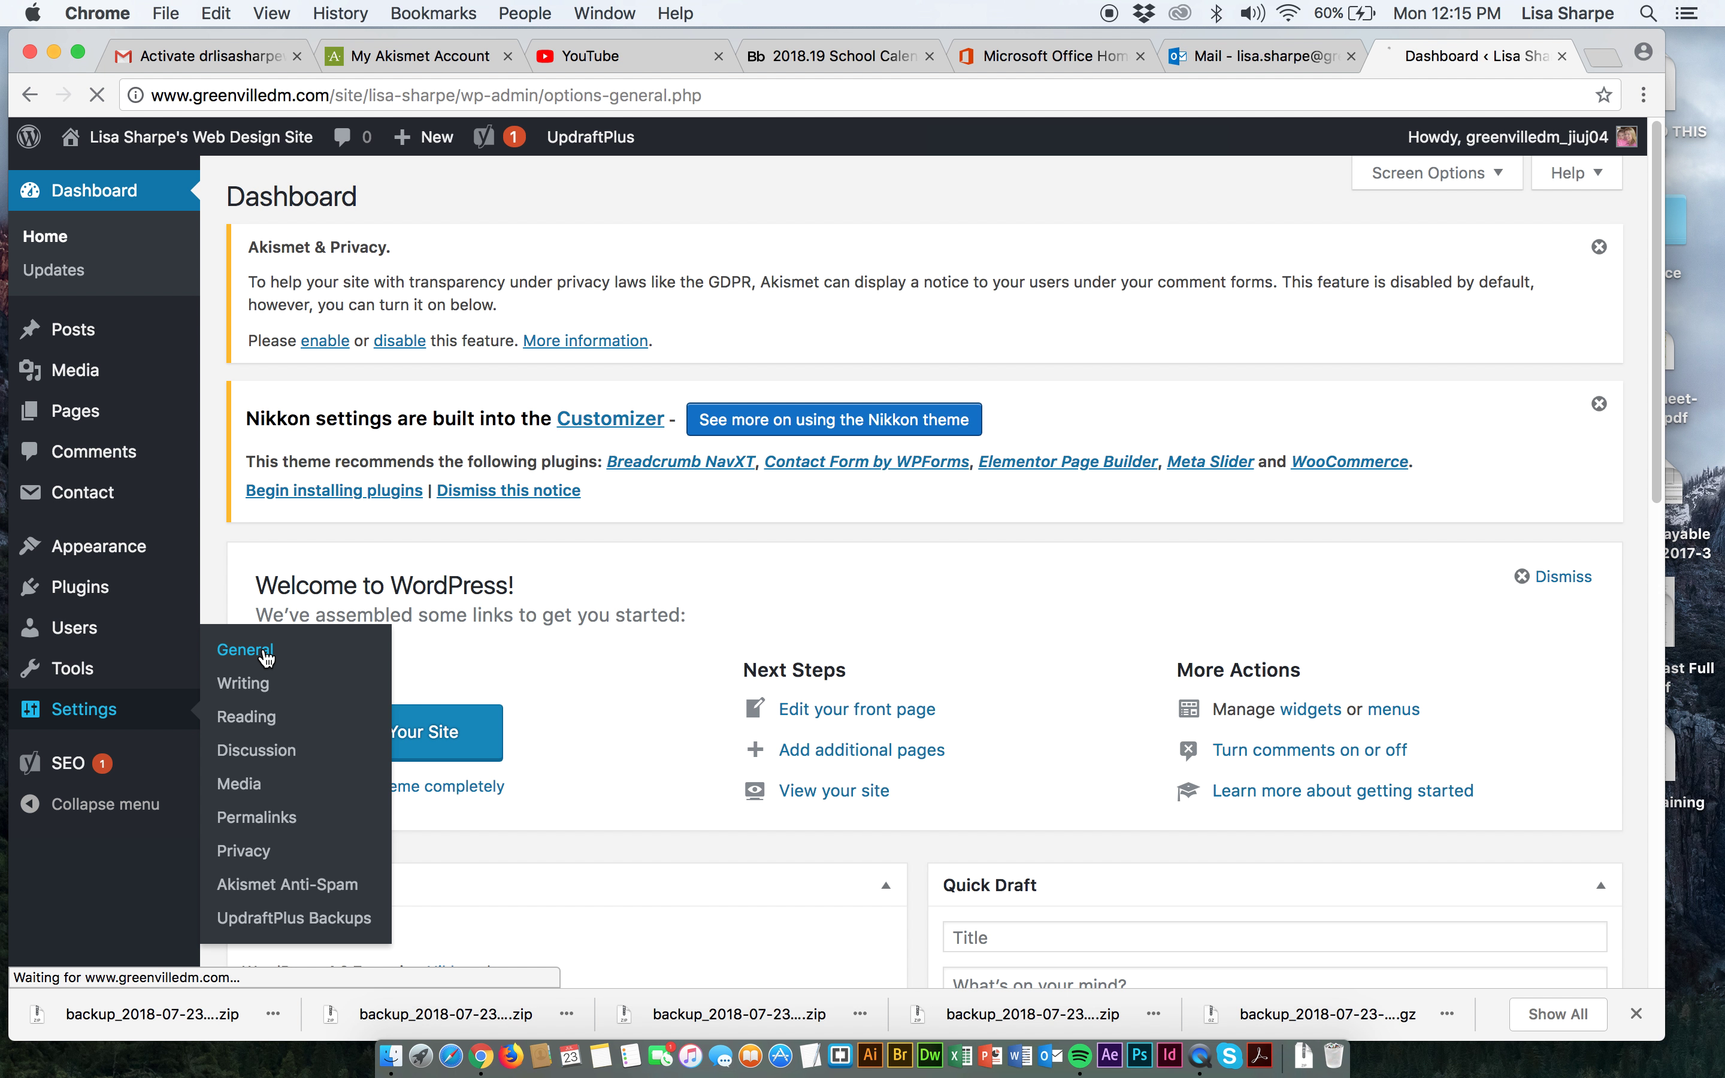
scroll(529, 753, "down", 1)
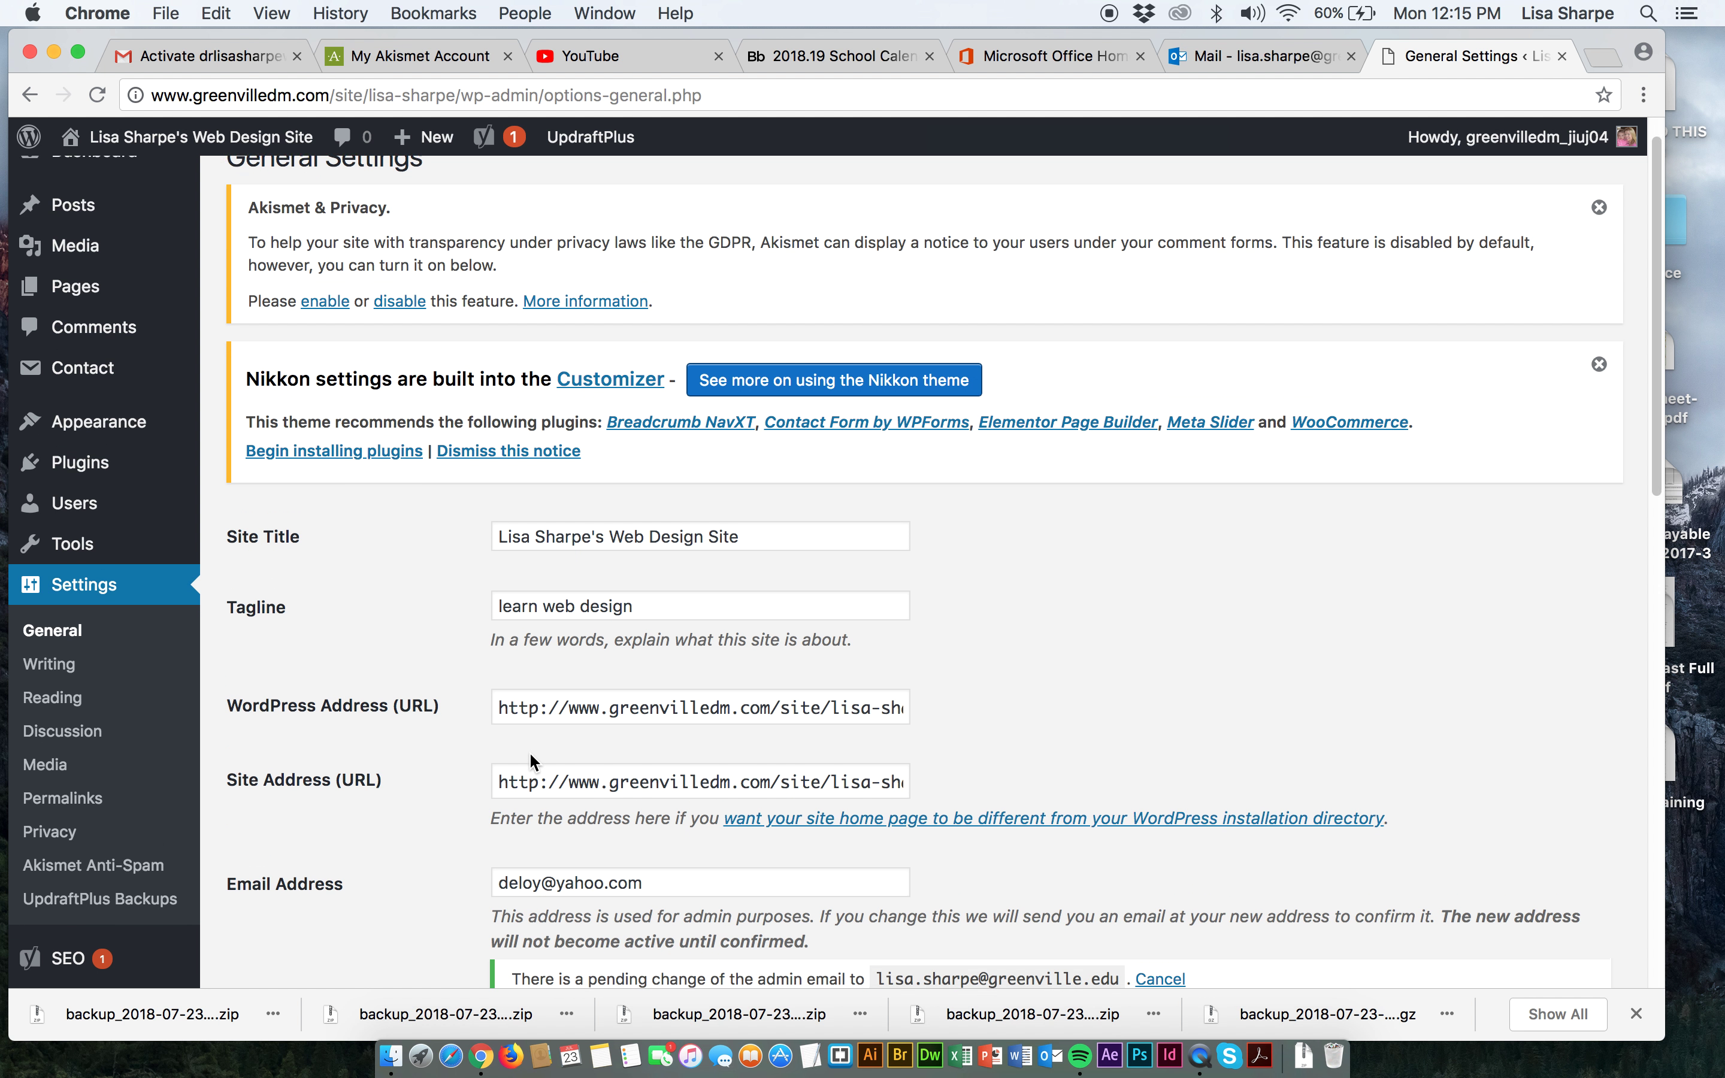
scroll(528, 751, "down", 5)
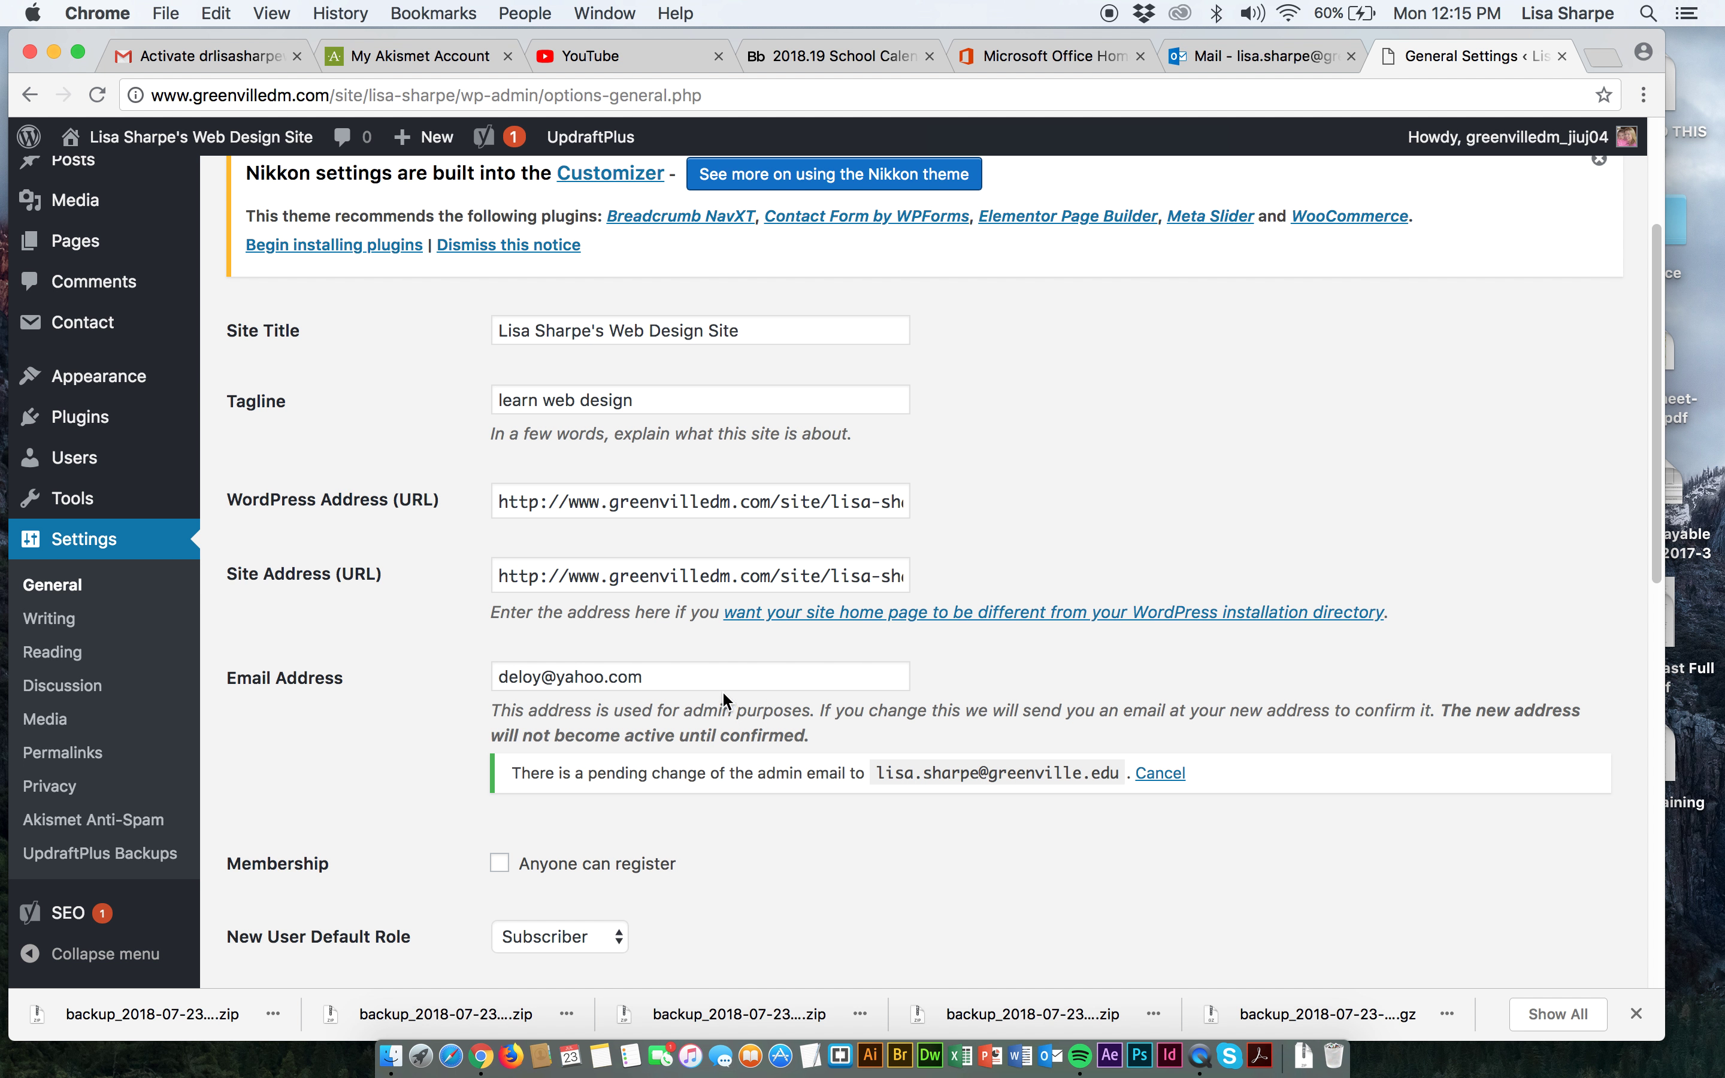
left_click_drag(723, 688, 452, 710)
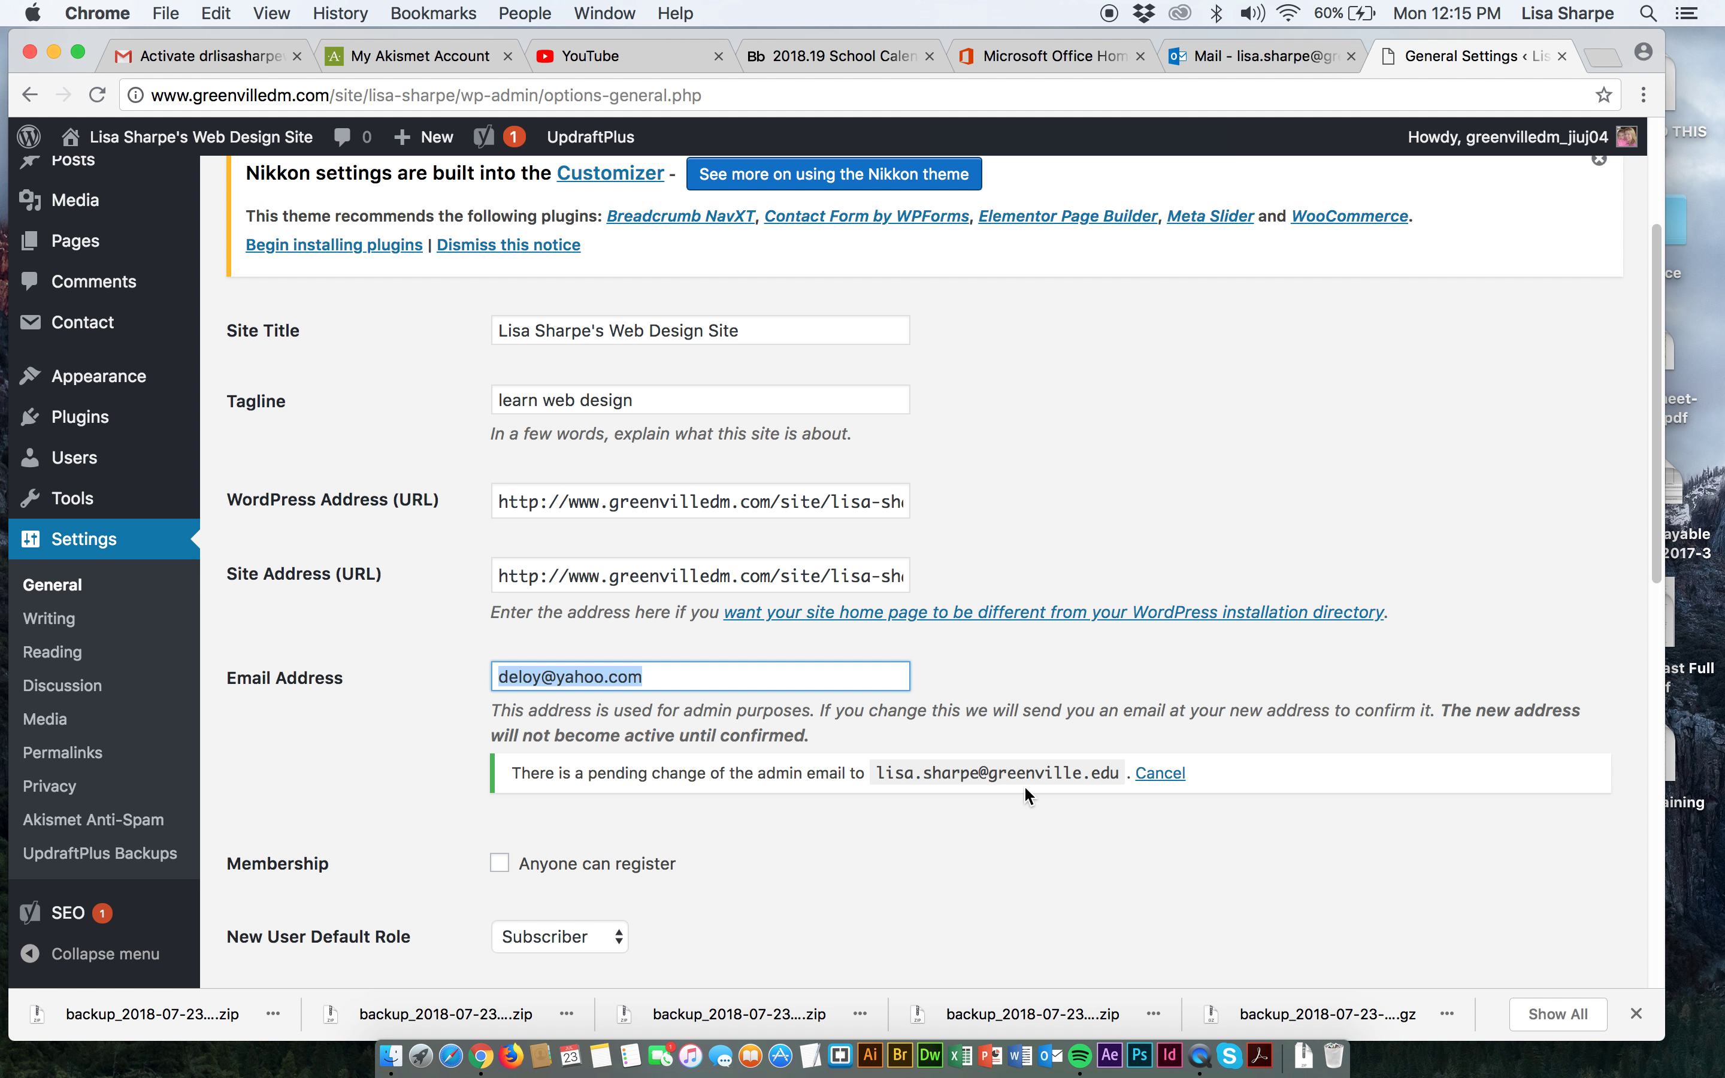
In Outlook, follow the adminhash link in the WordPress New Admin Email Address message.
left_click(1211, 72)
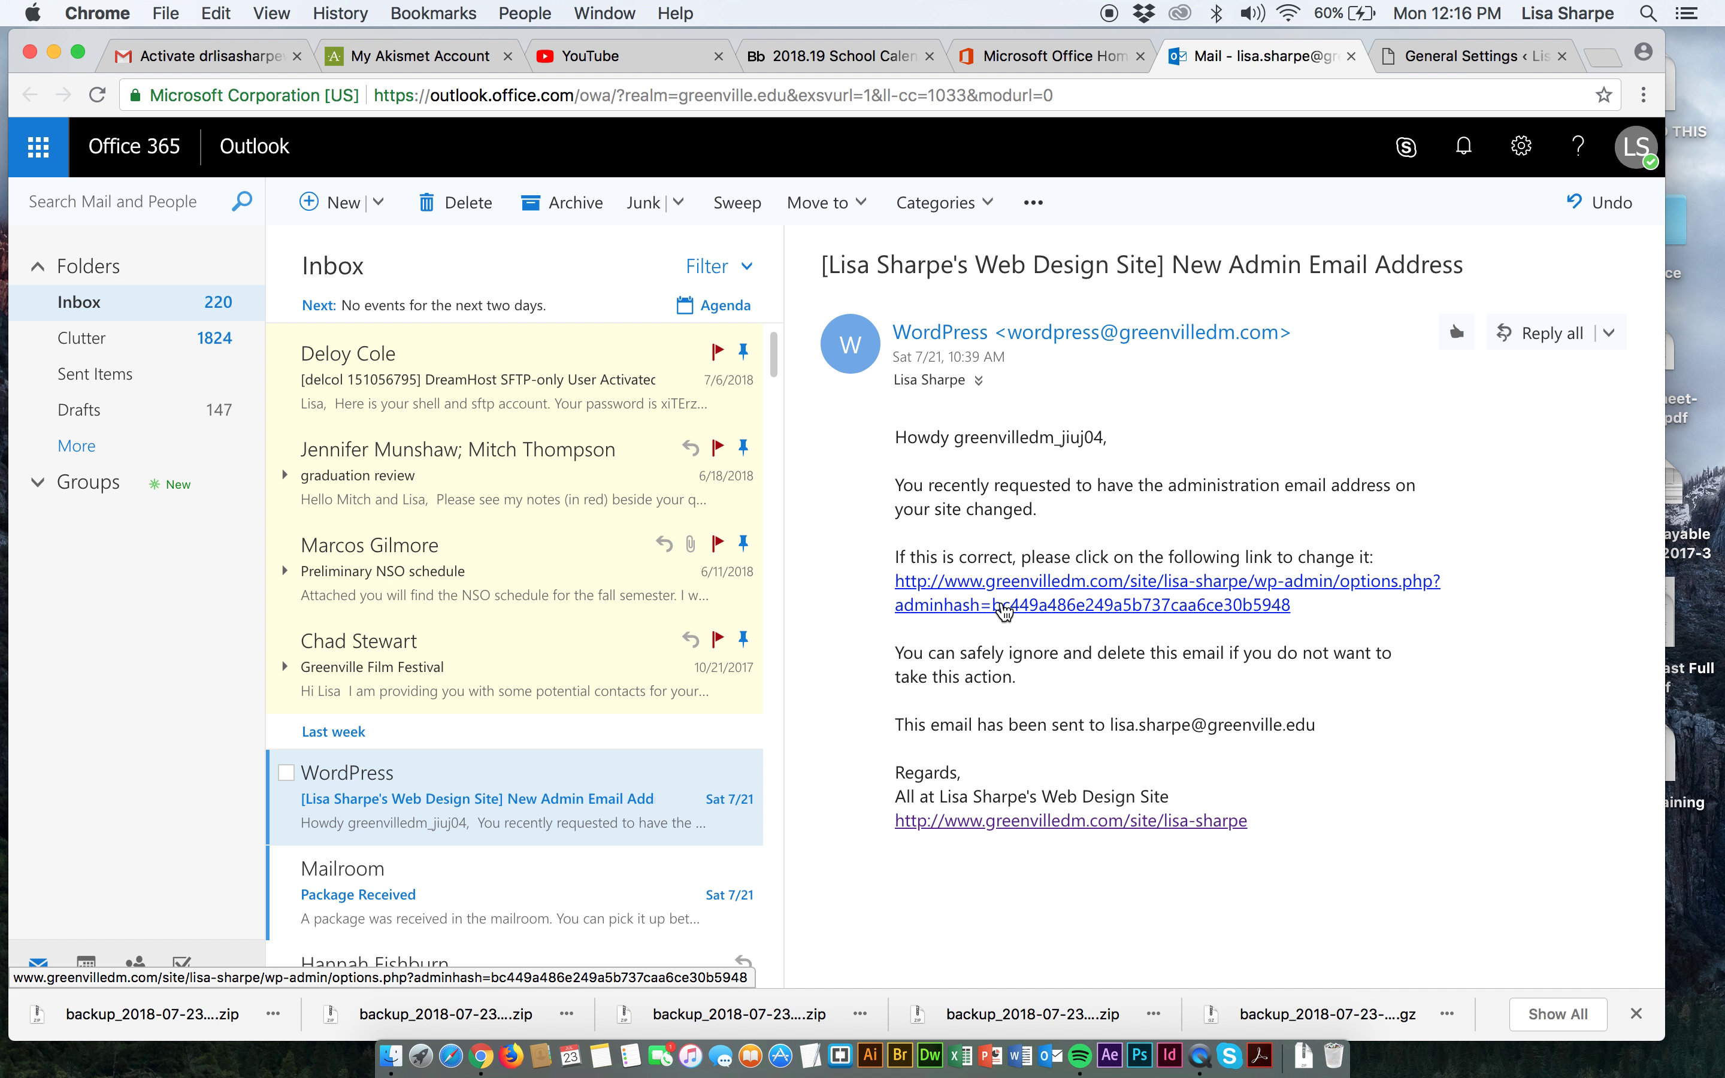
left_click(1005, 606)
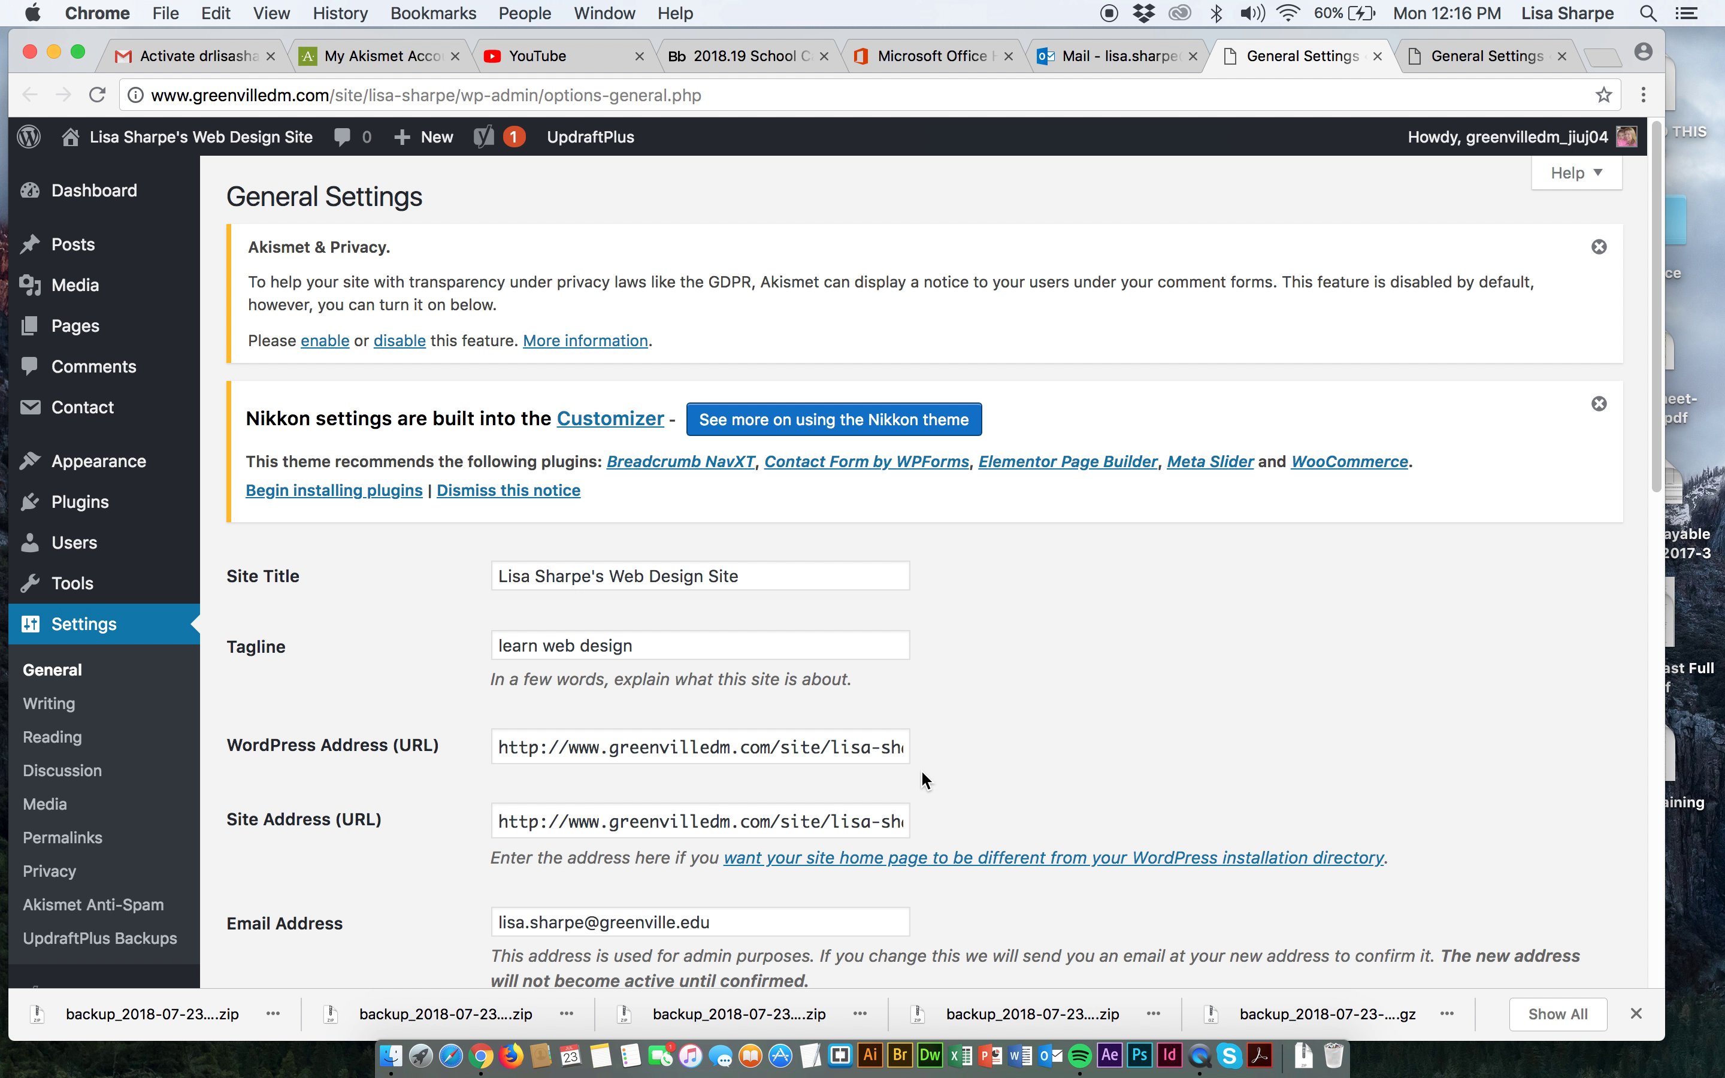
Go from General Settings to the live site's homepage via Visit Site.
scroll(920, 770, "down", 3)
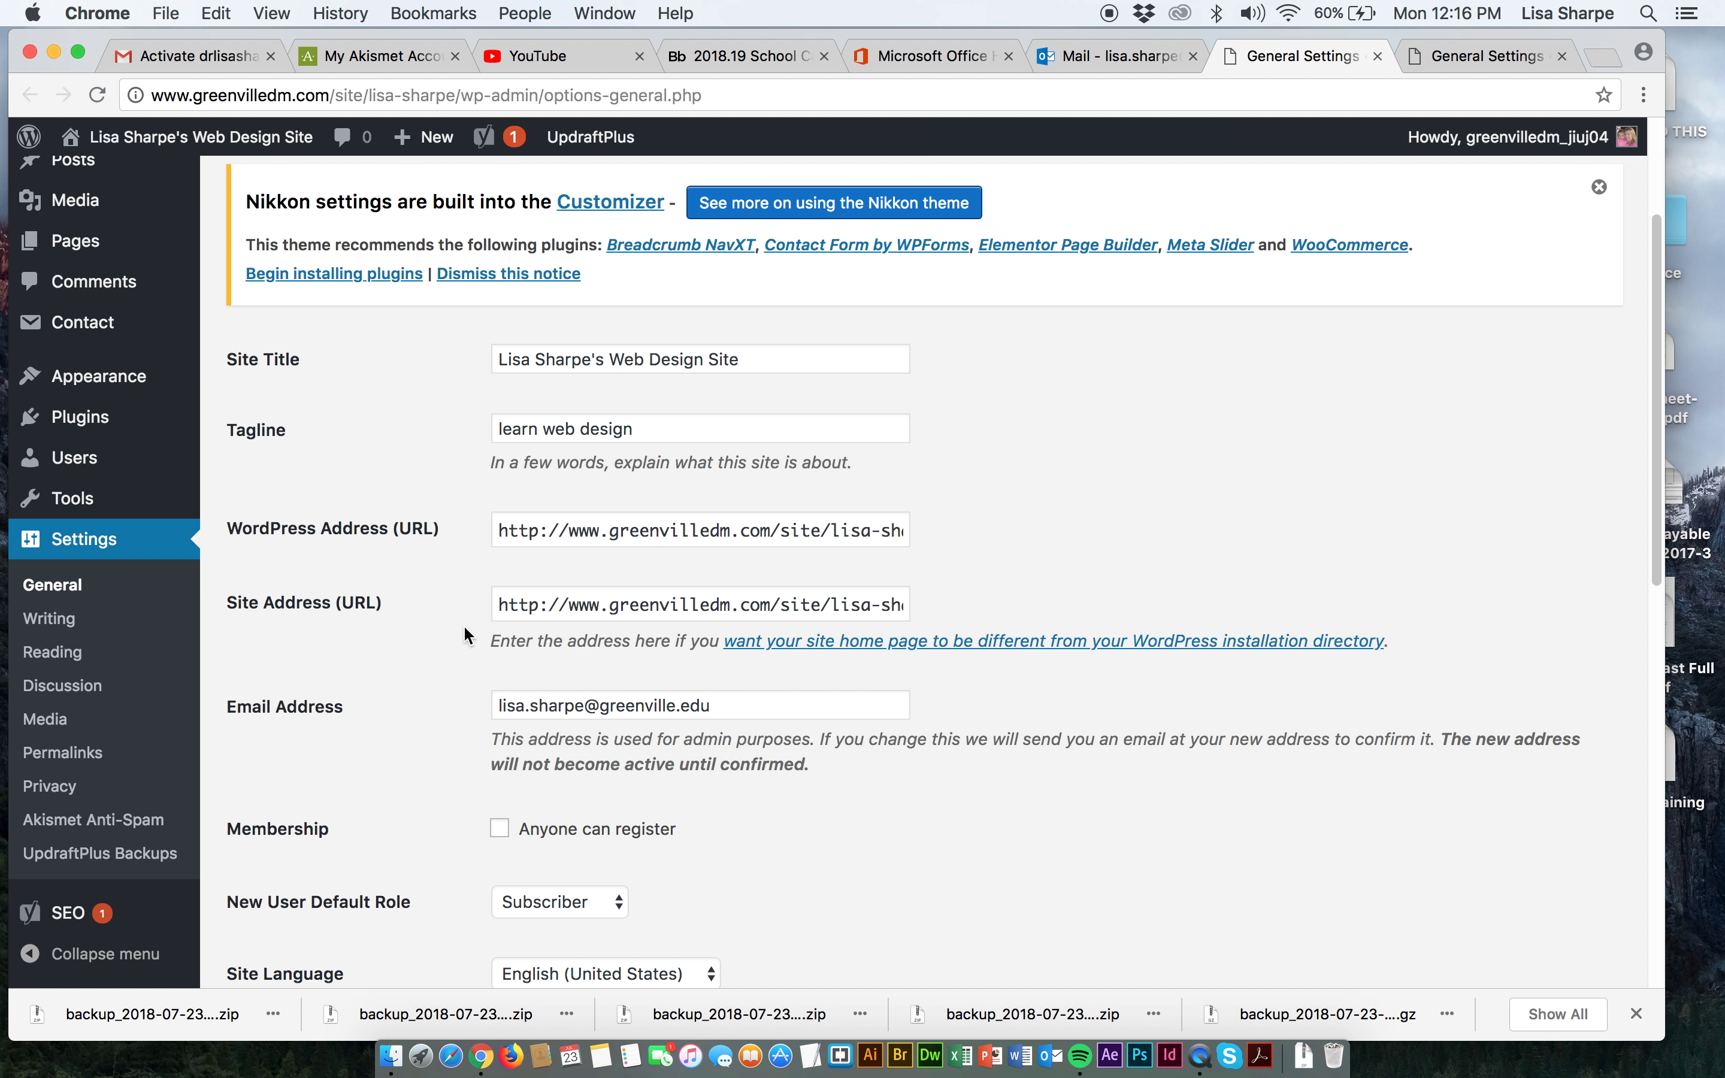
scroll(349, 545, "up", 3)
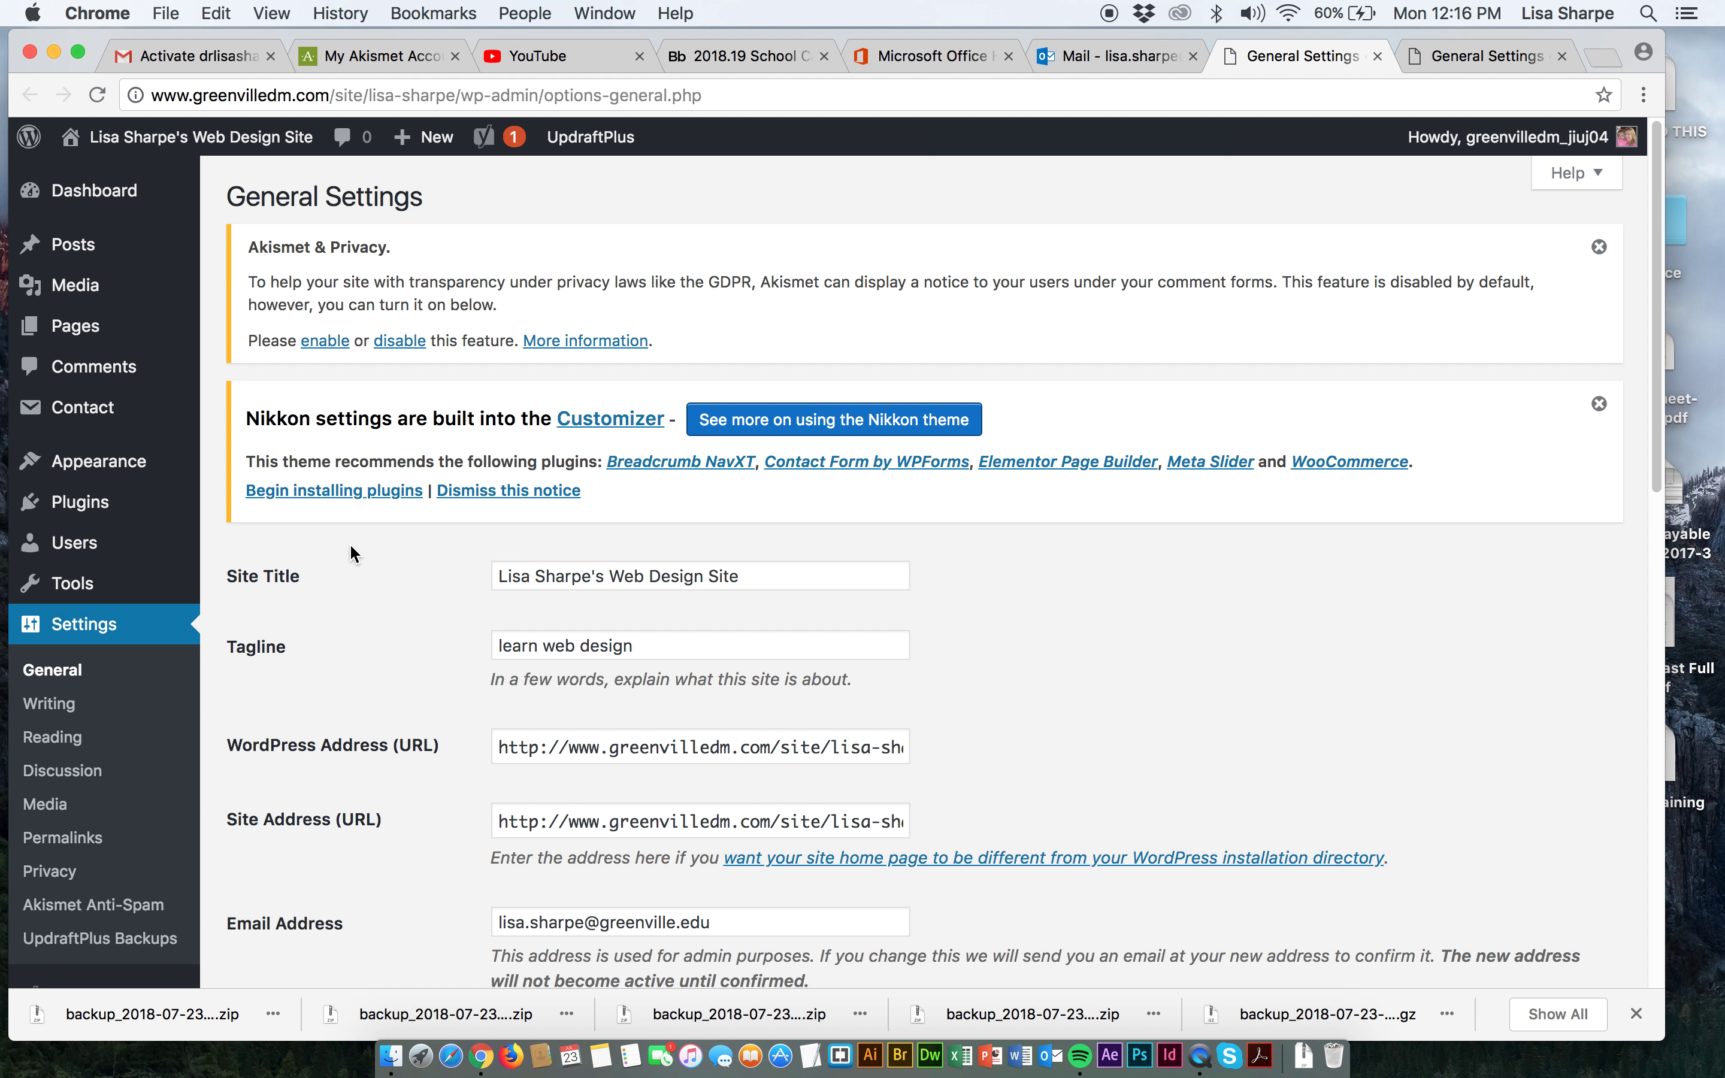
mouse_move(217, 143)
left_click(109, 180)
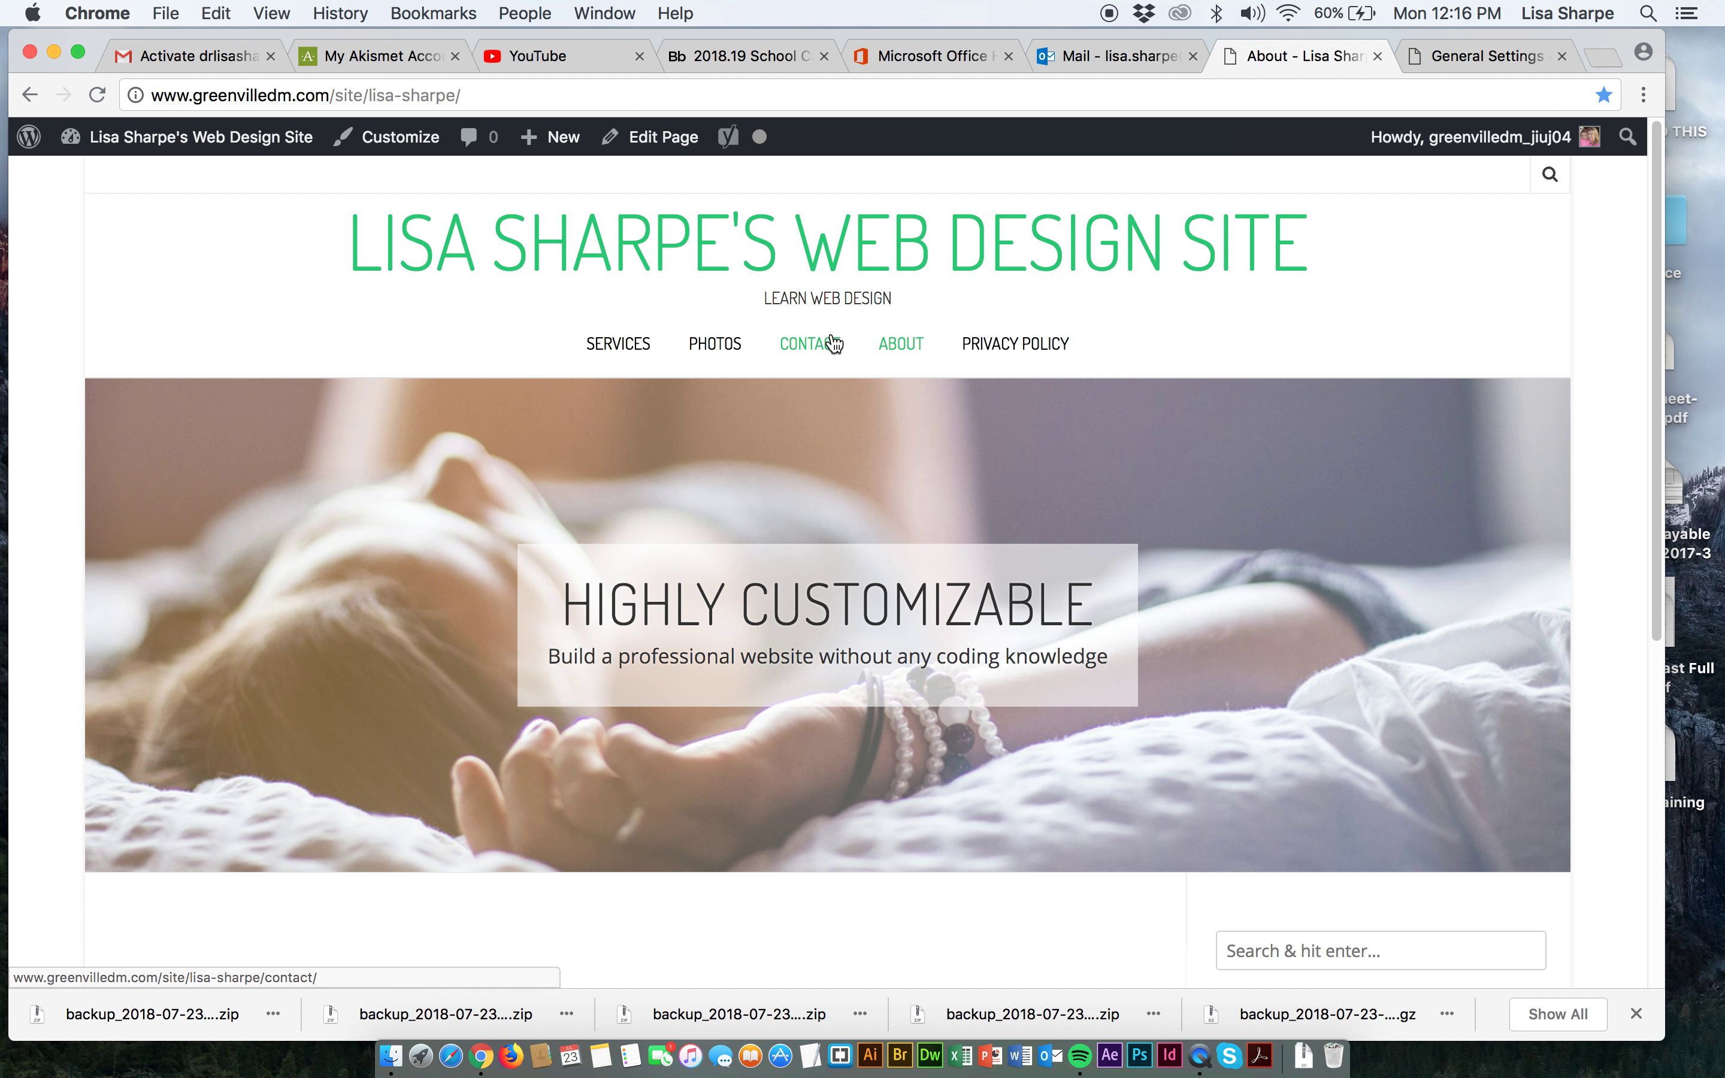
Open the Contact page and enter a first name in the Your Name field.
left_click(799, 352)
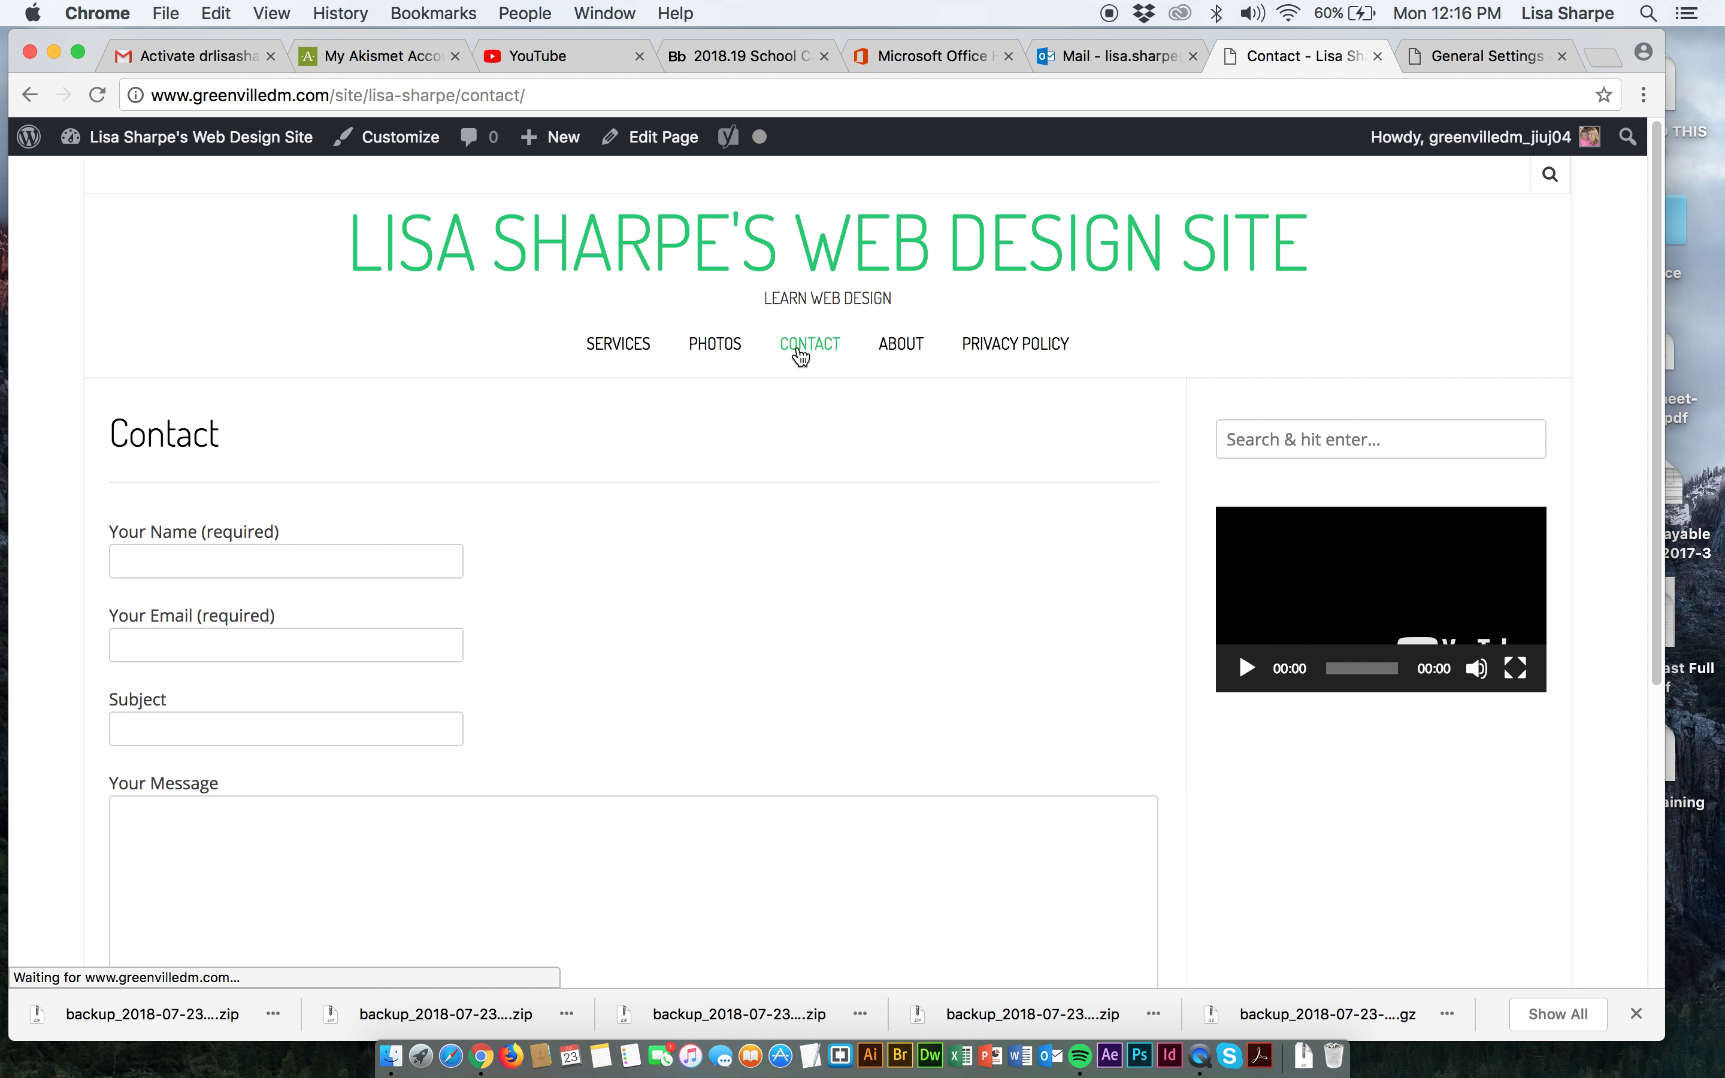
left_click(348, 558)
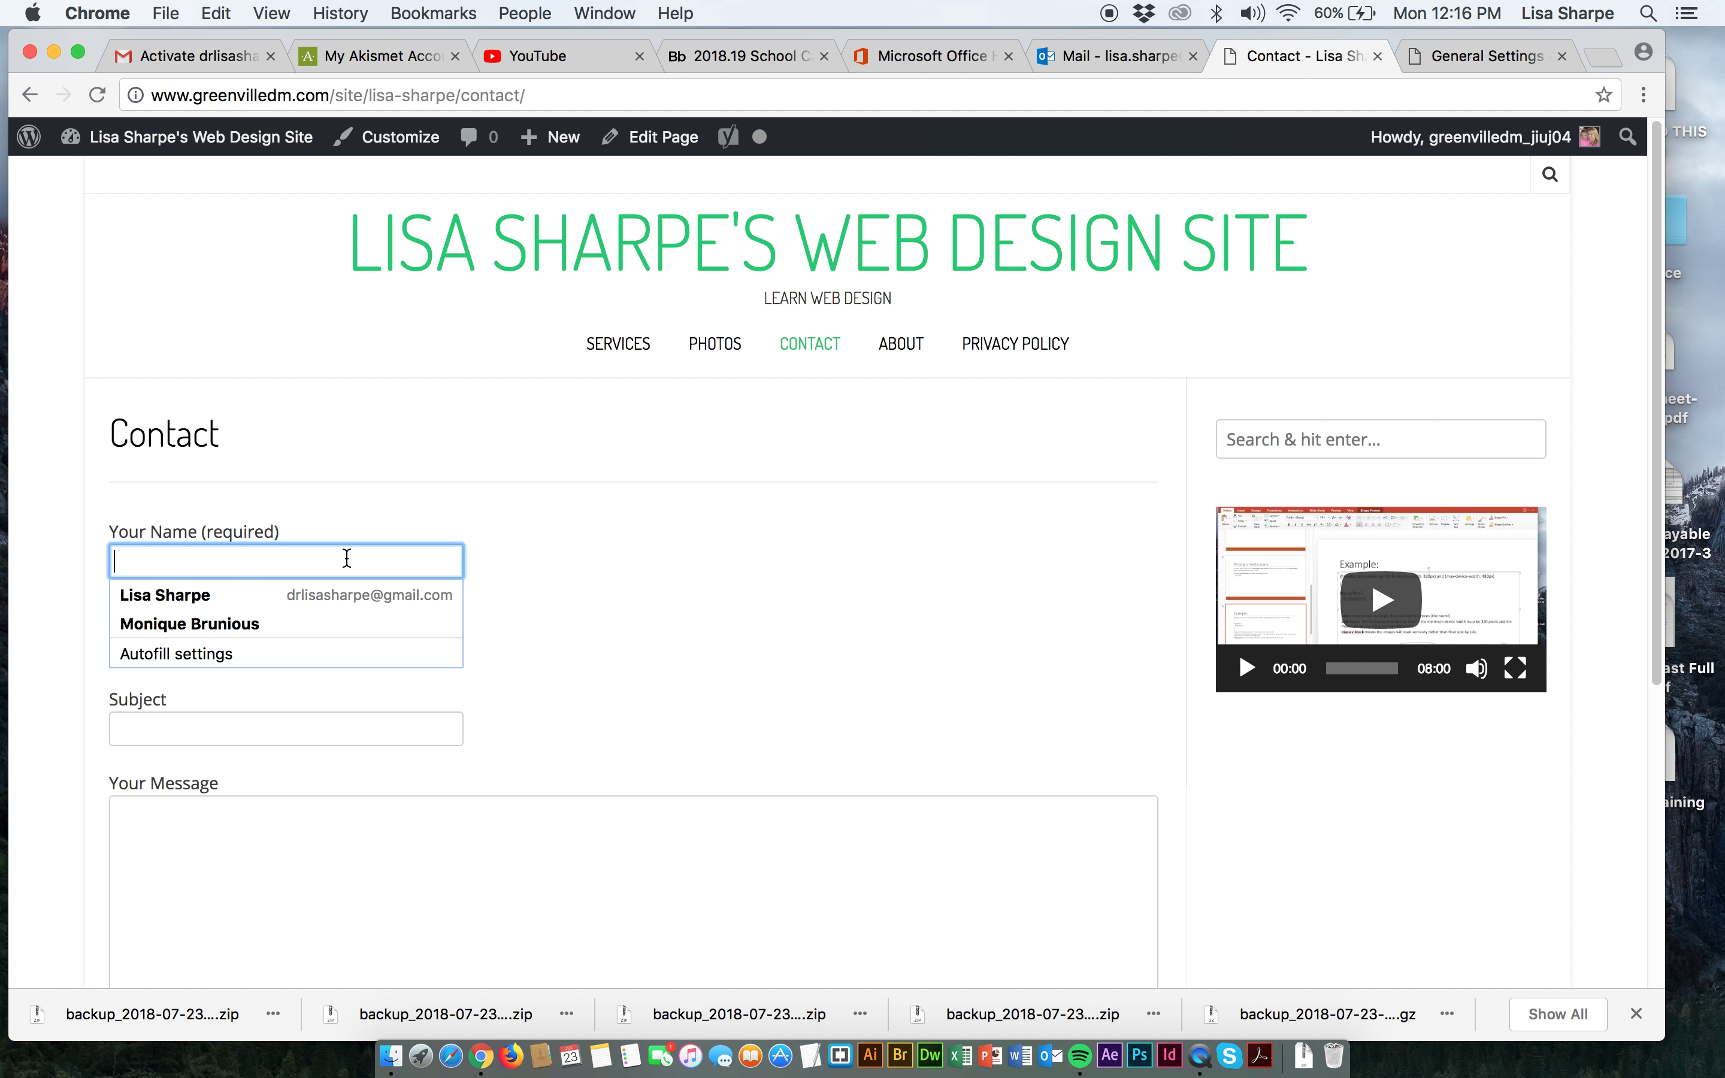
left_click(491, 512)
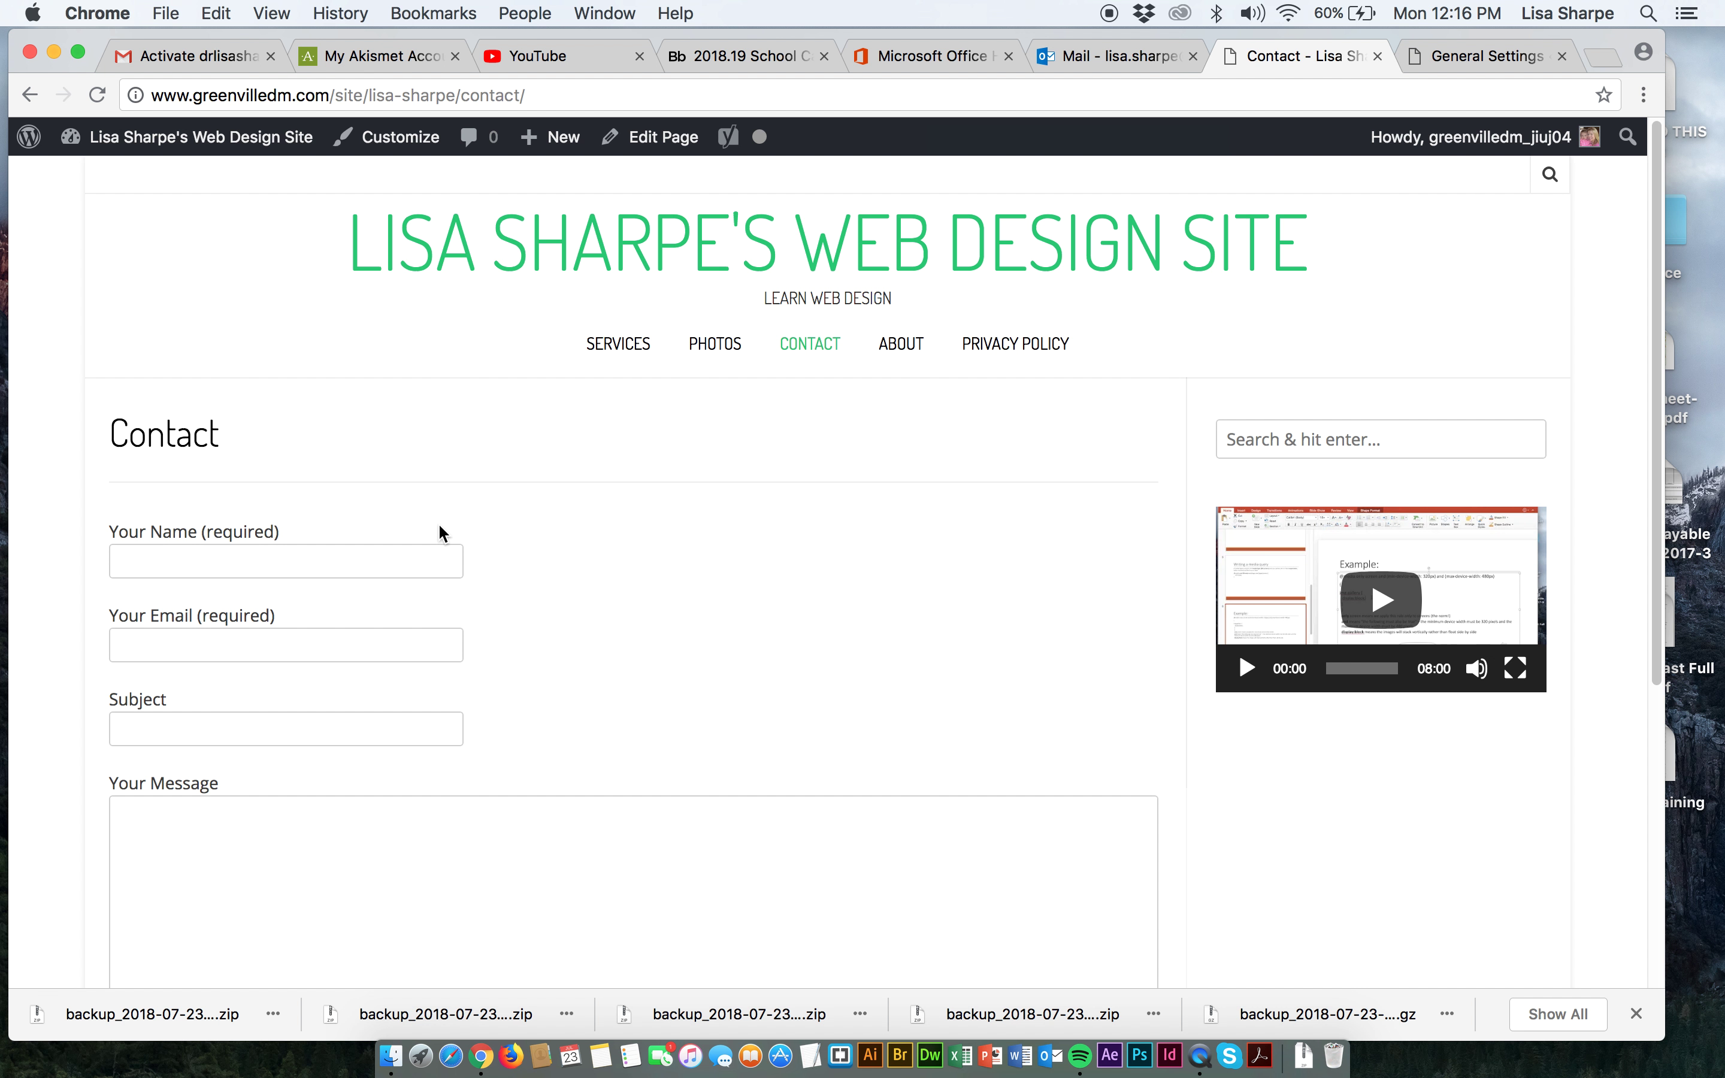
left_click(405, 563)
type("Lisa")
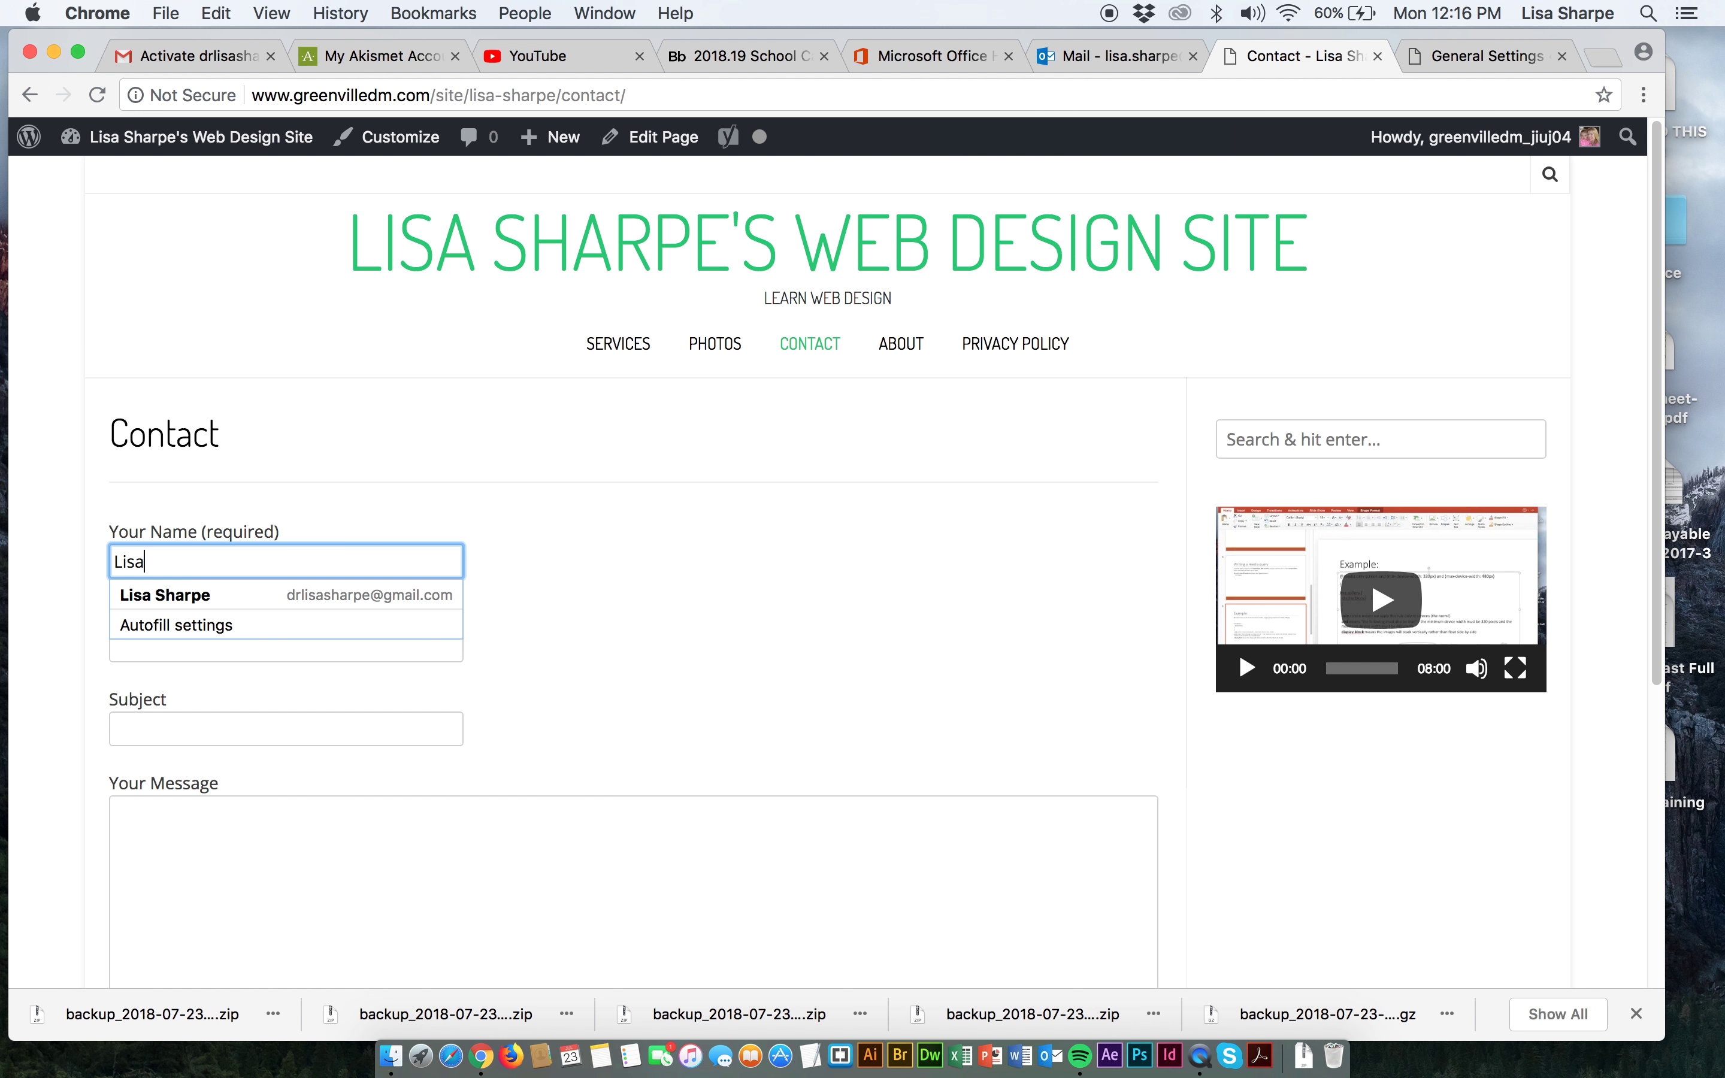
Fill the email from autofill, subject 'test', message 'This is just a test of the Contact Form Pluguin.'.
key("Tab")
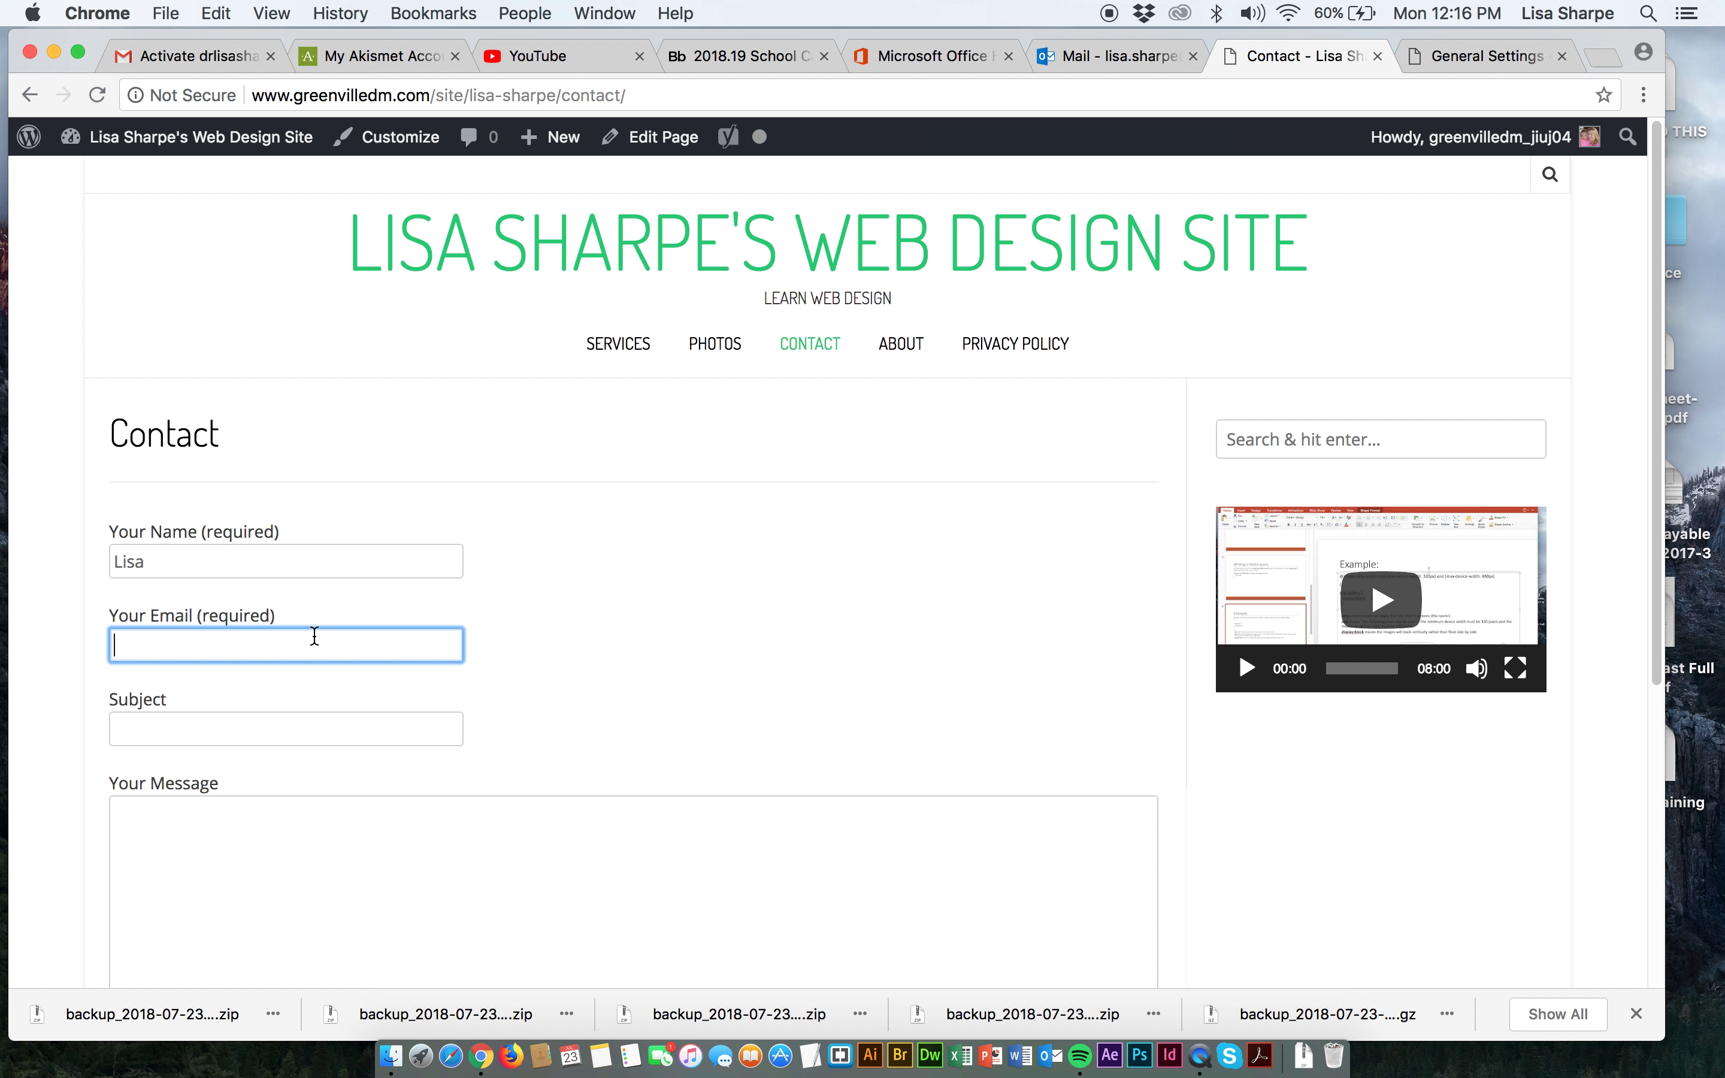
left_click(359, 681)
left_click(296, 726)
type("test")
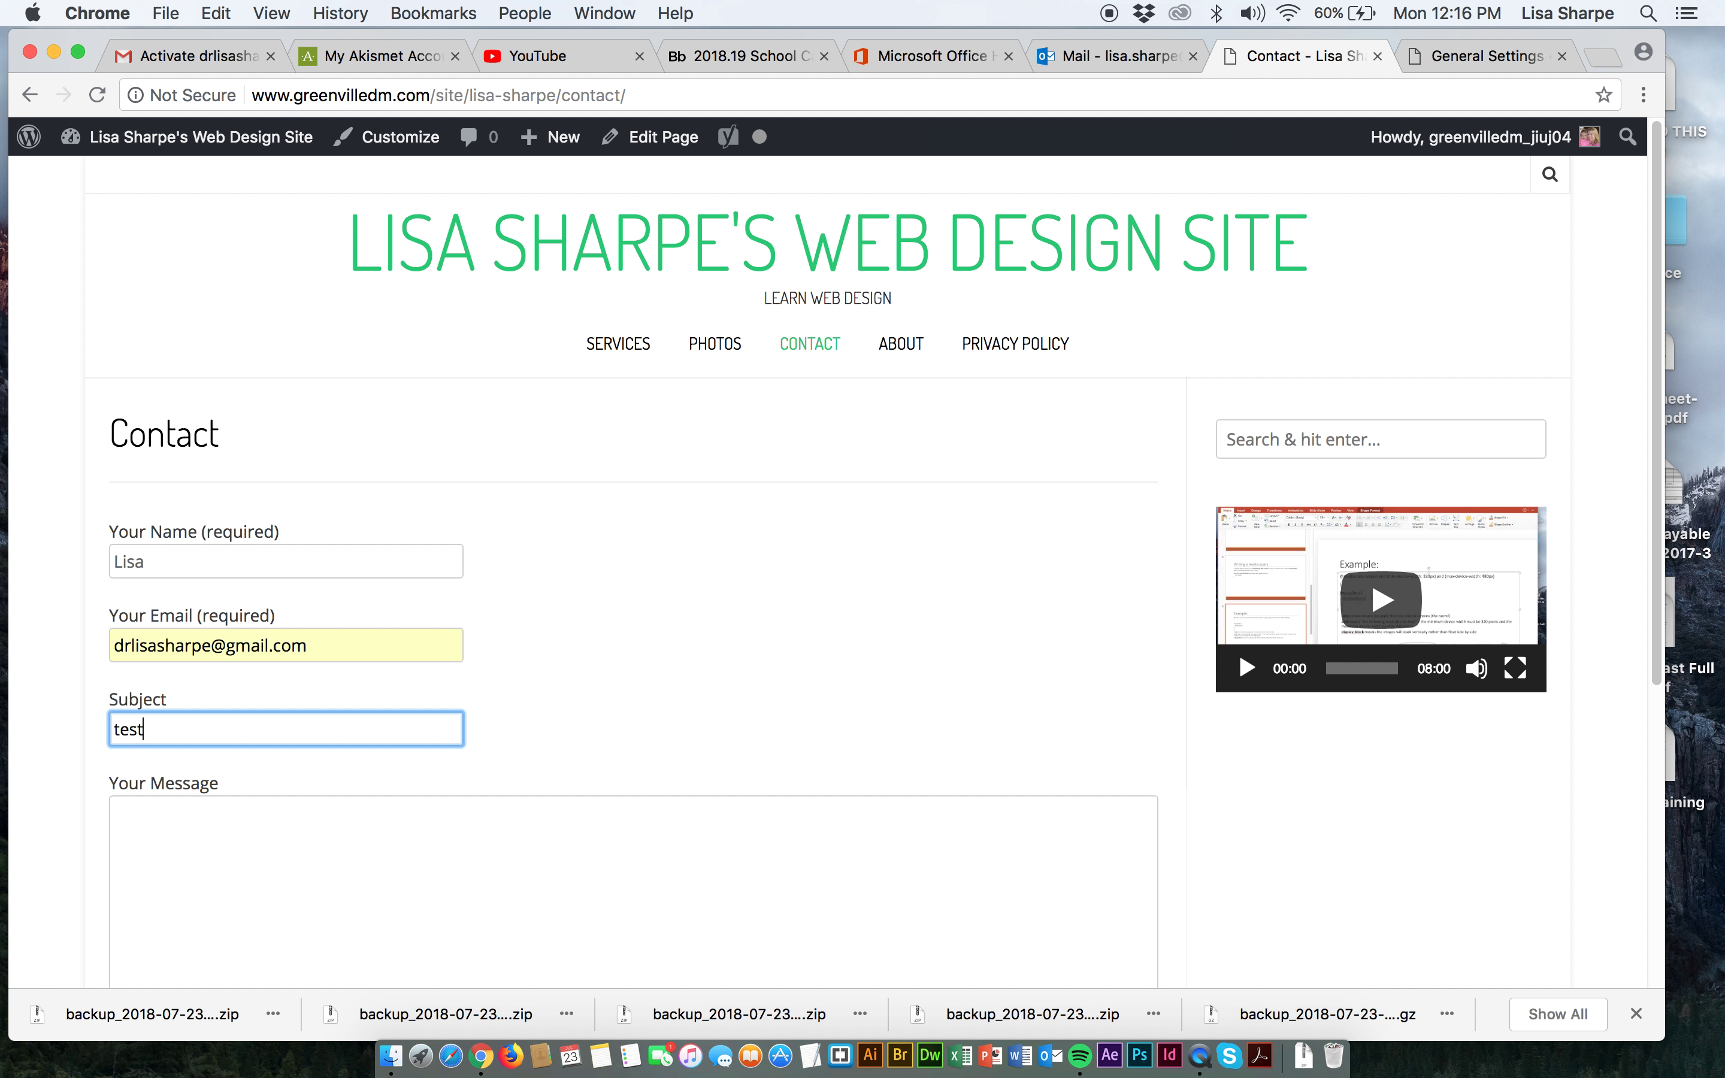
left_click(317, 809)
type("This")
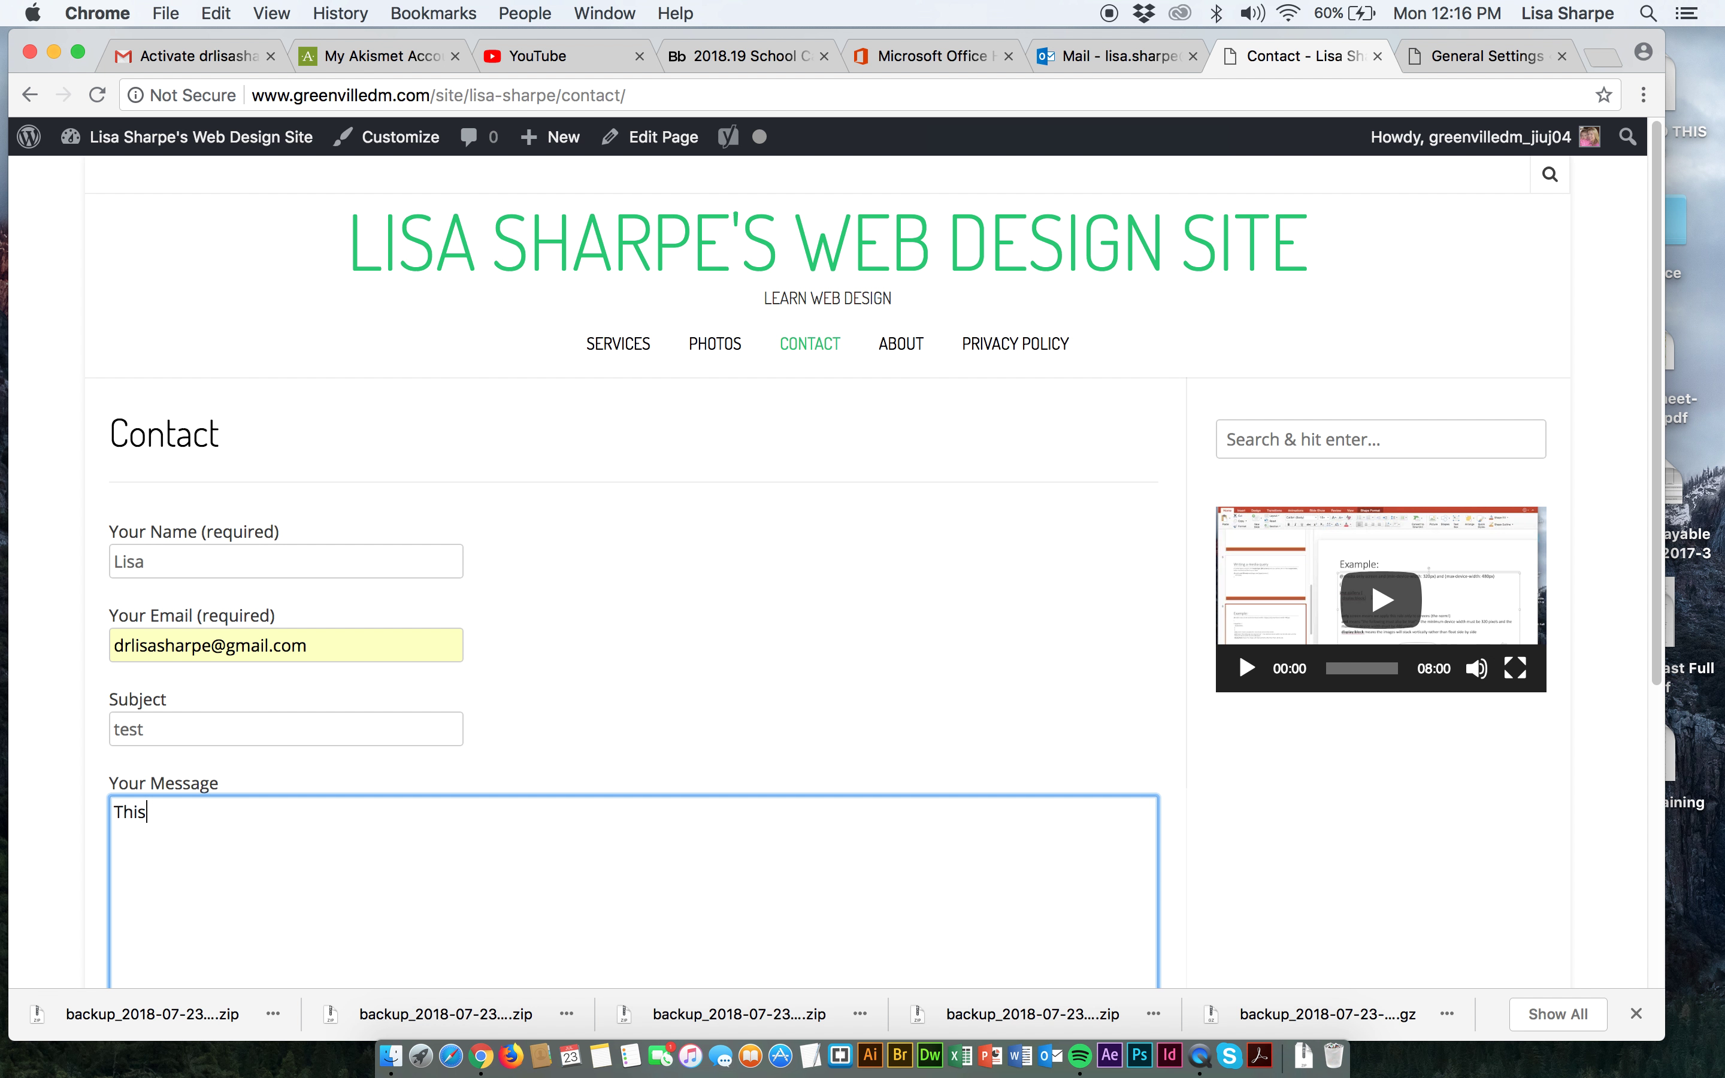
type(" is just a test of the Contact Form Plug")
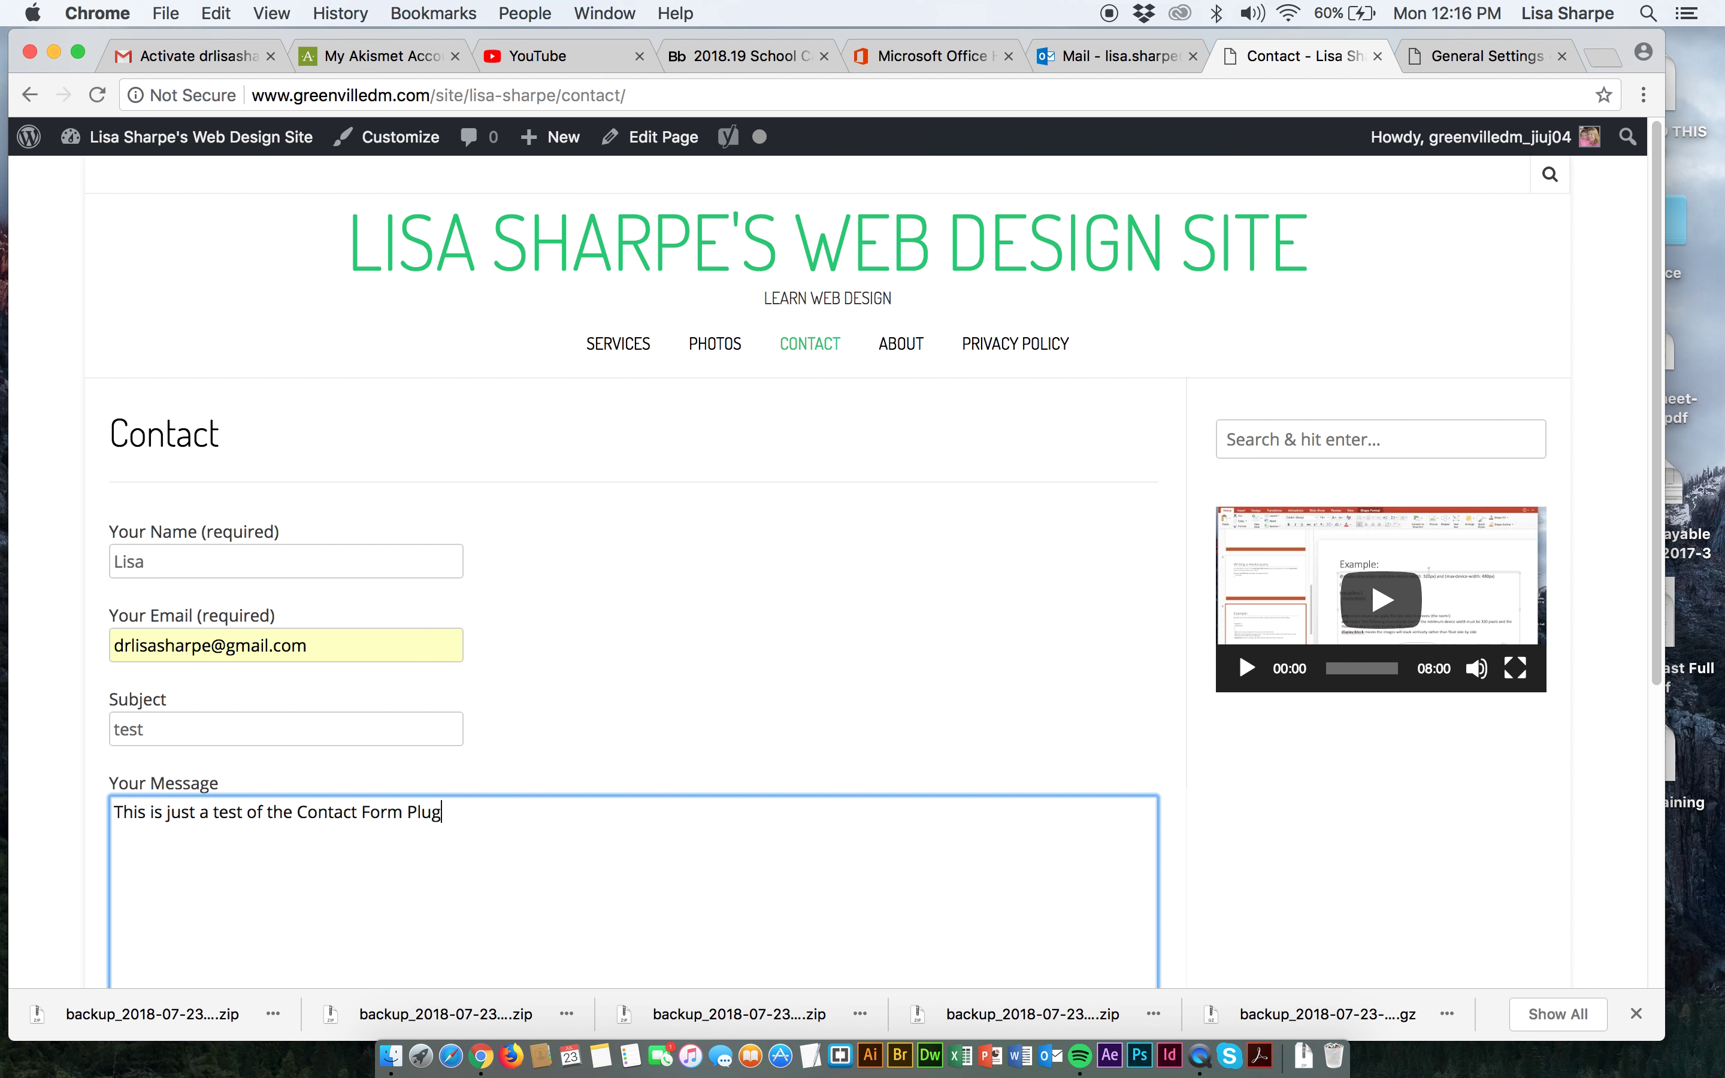
type("uin.")
Send the test message and switch to the Mail tab.
scroll(467, 839, "down", 5)
left_click(158, 650)
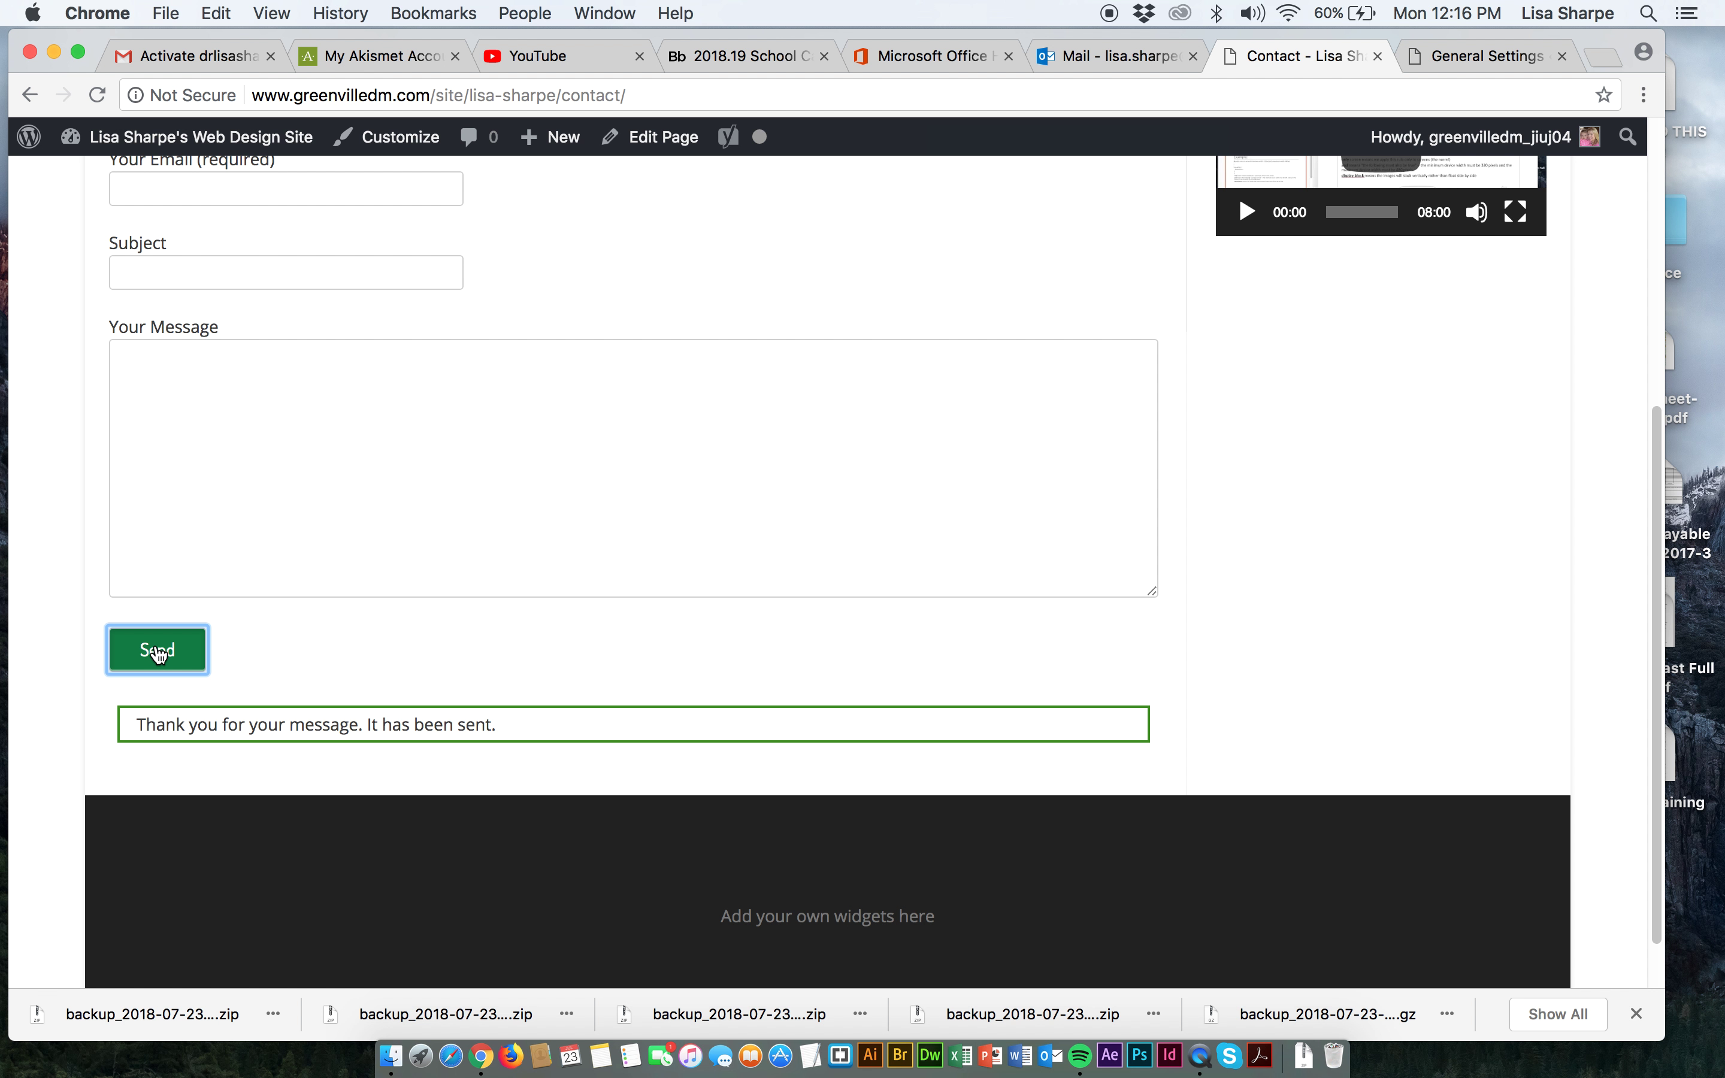
left_click(1106, 59)
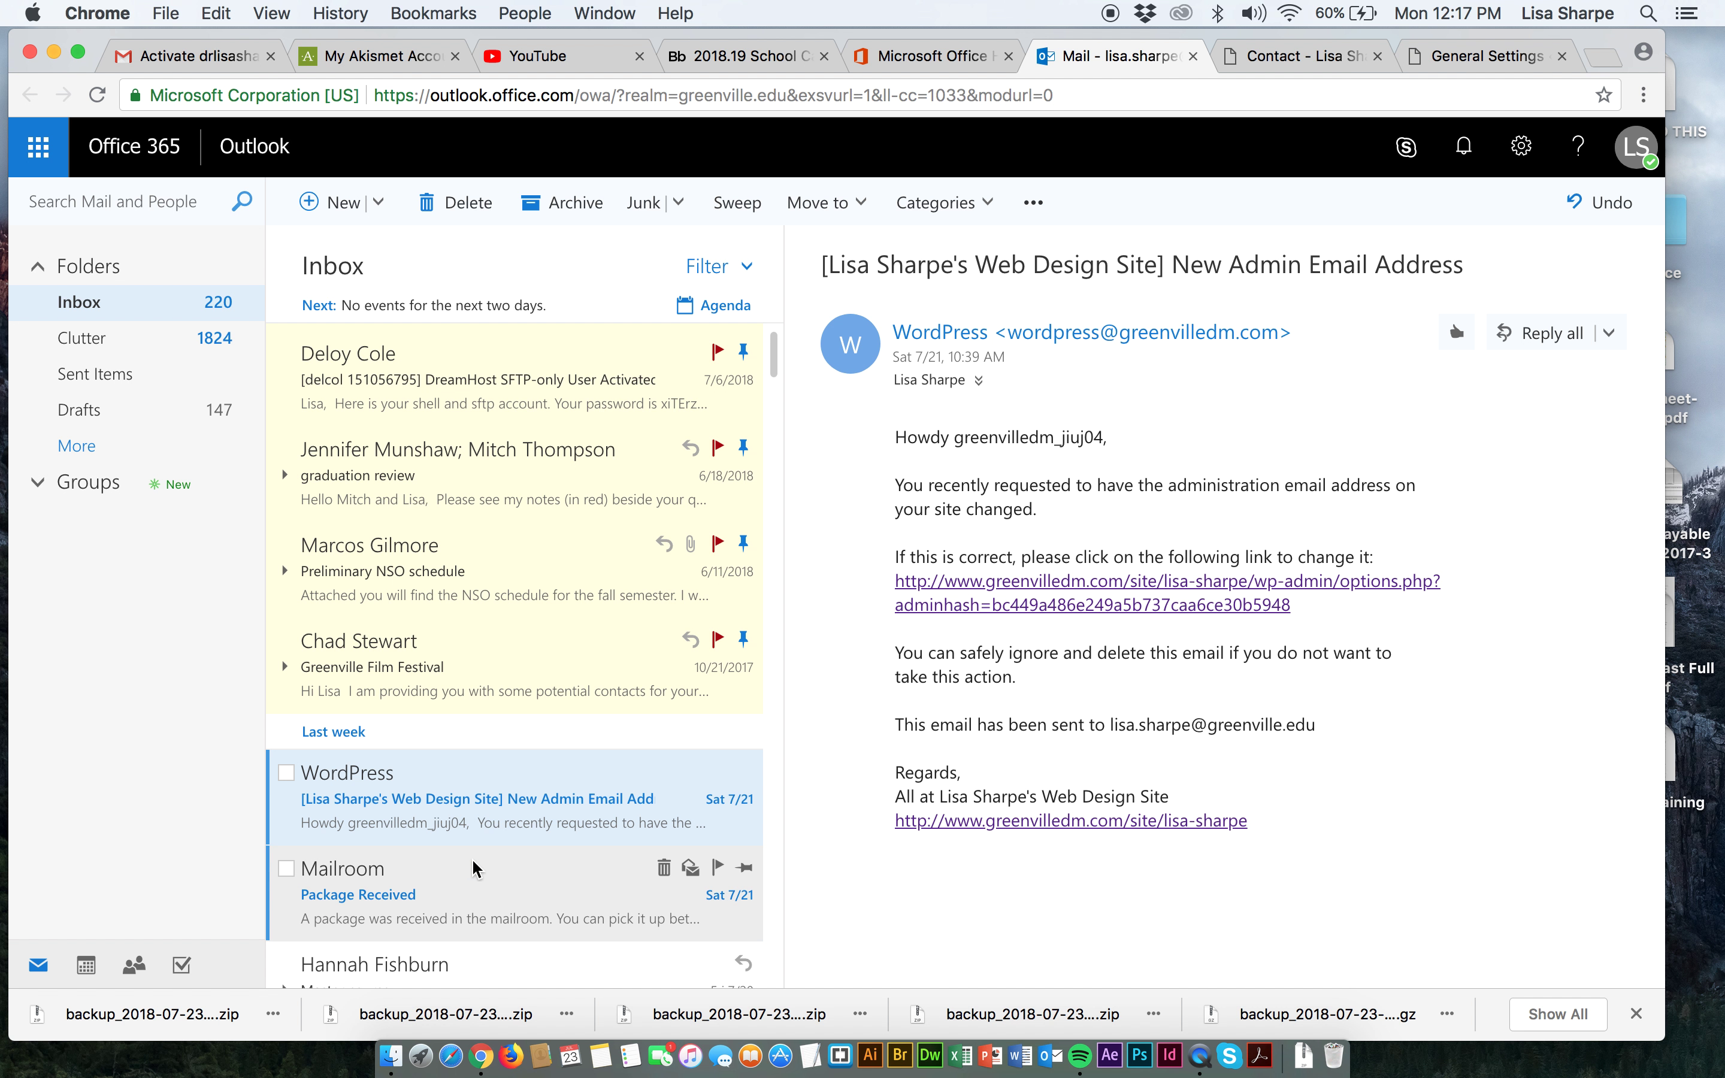
Look through the Outlook inbox for the test message.
scroll(473, 854, "down", 4)
scroll(475, 849, "up", 3)
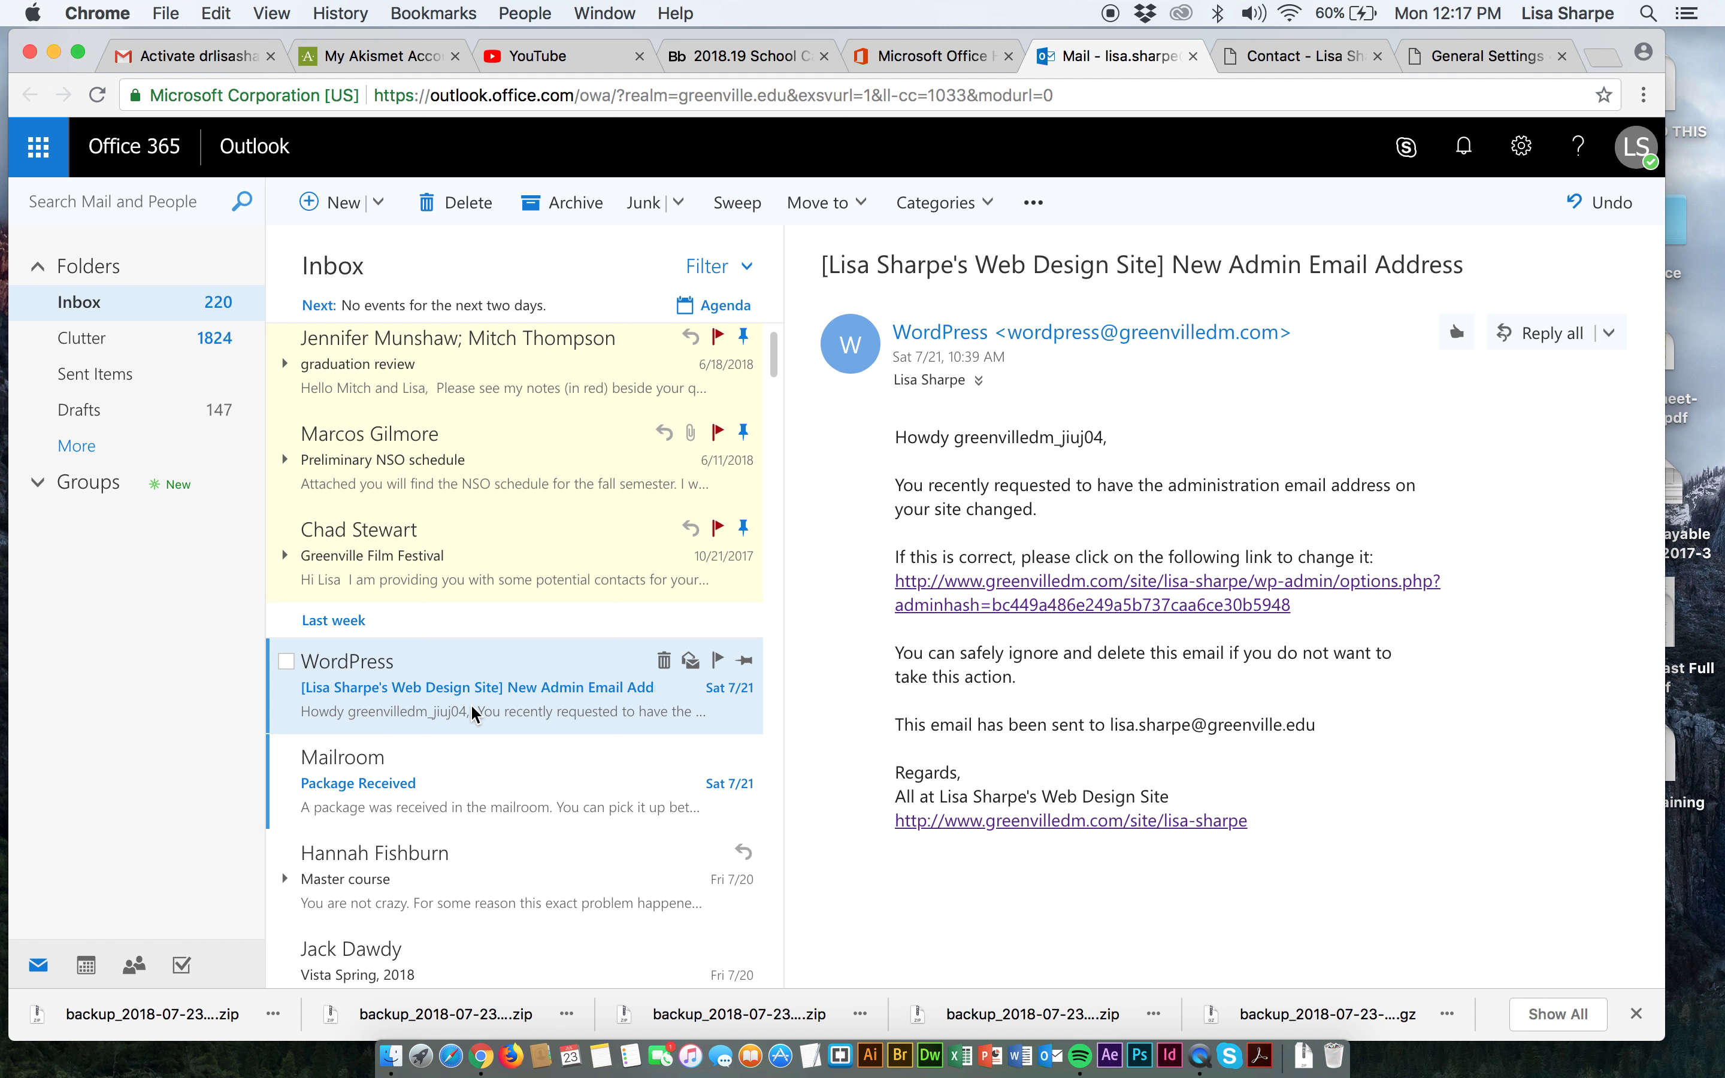
left_click(1290, 56)
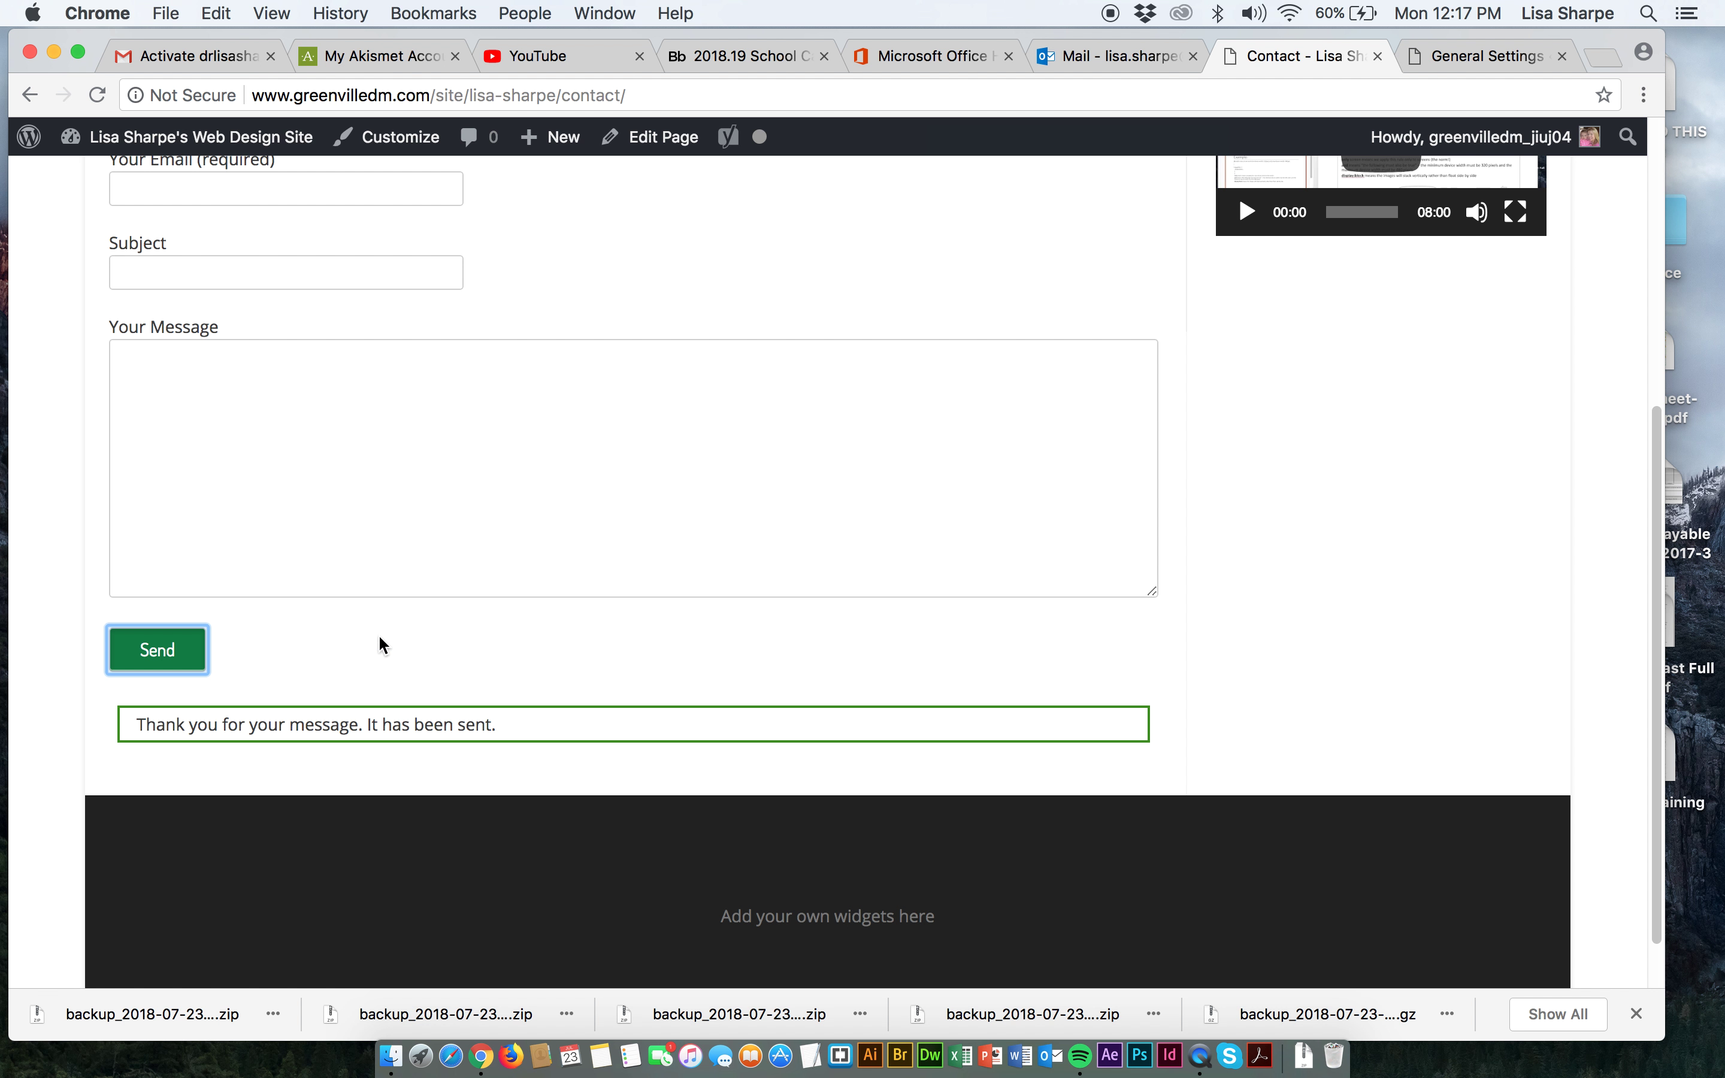
left_click(1083, 56)
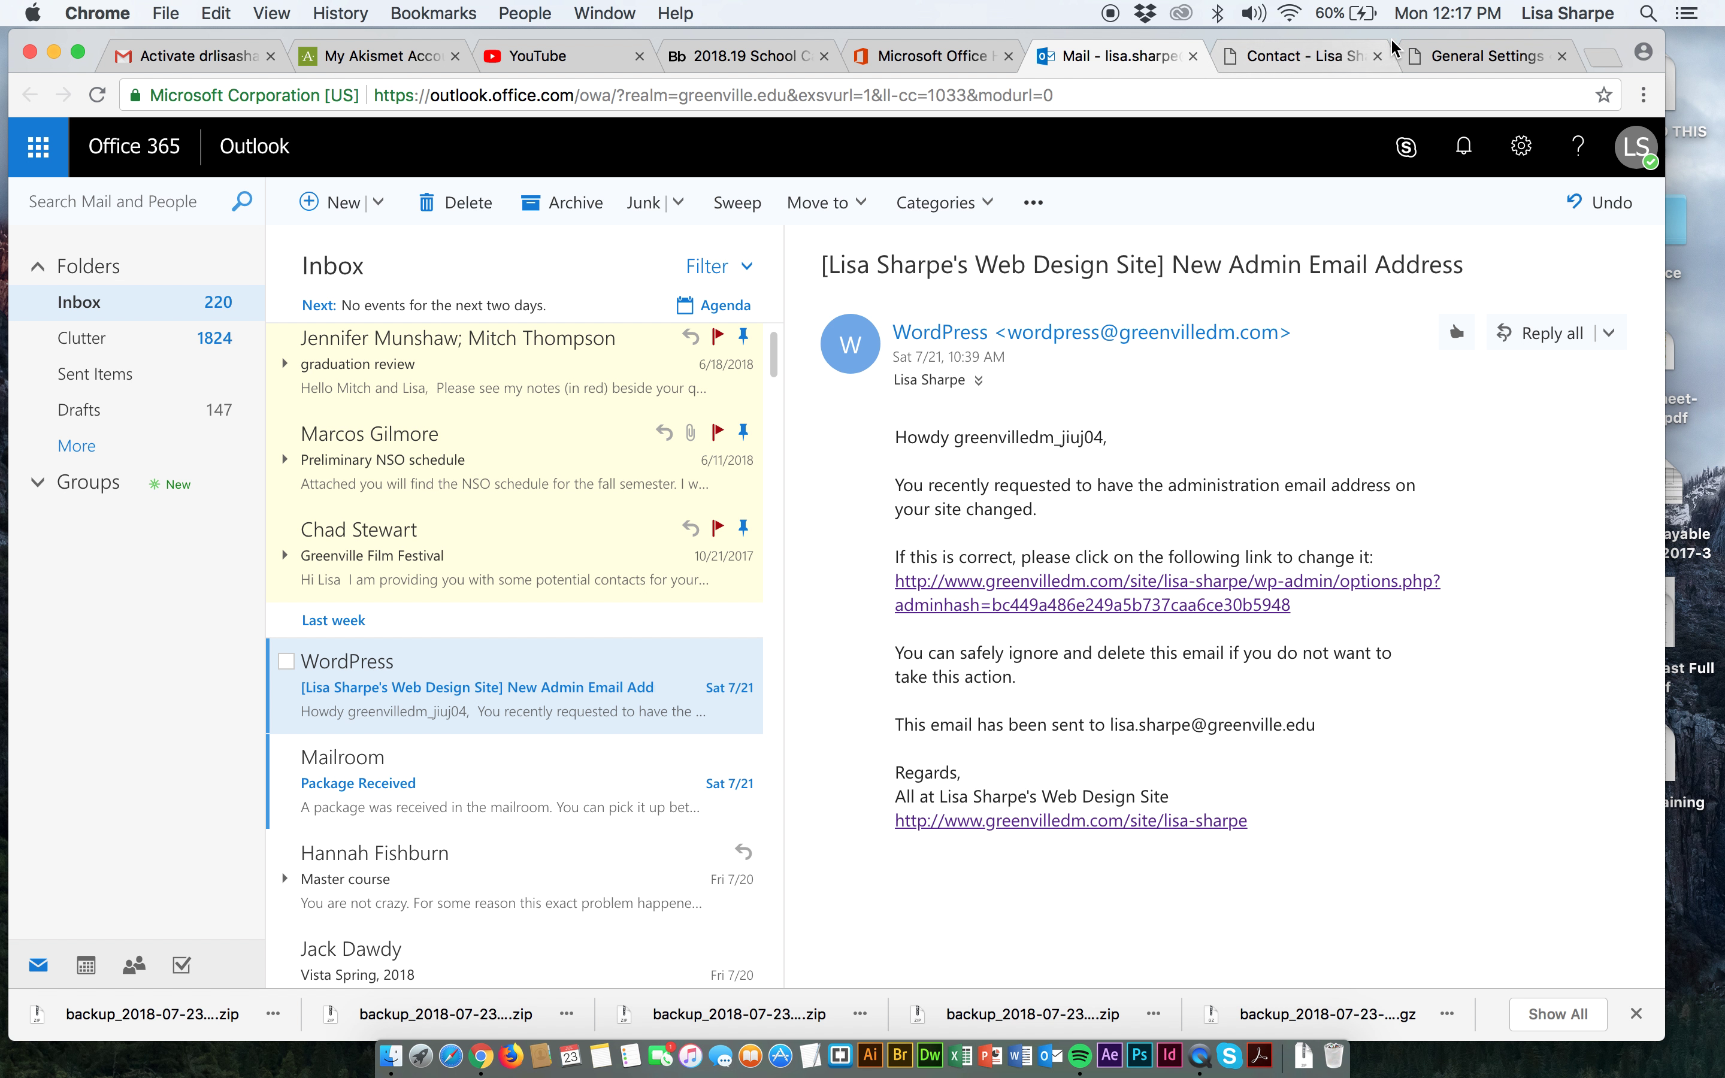
Reload General Settings to show the confirmed admin email, then go back to the Contact page.
left_click(1486, 56)
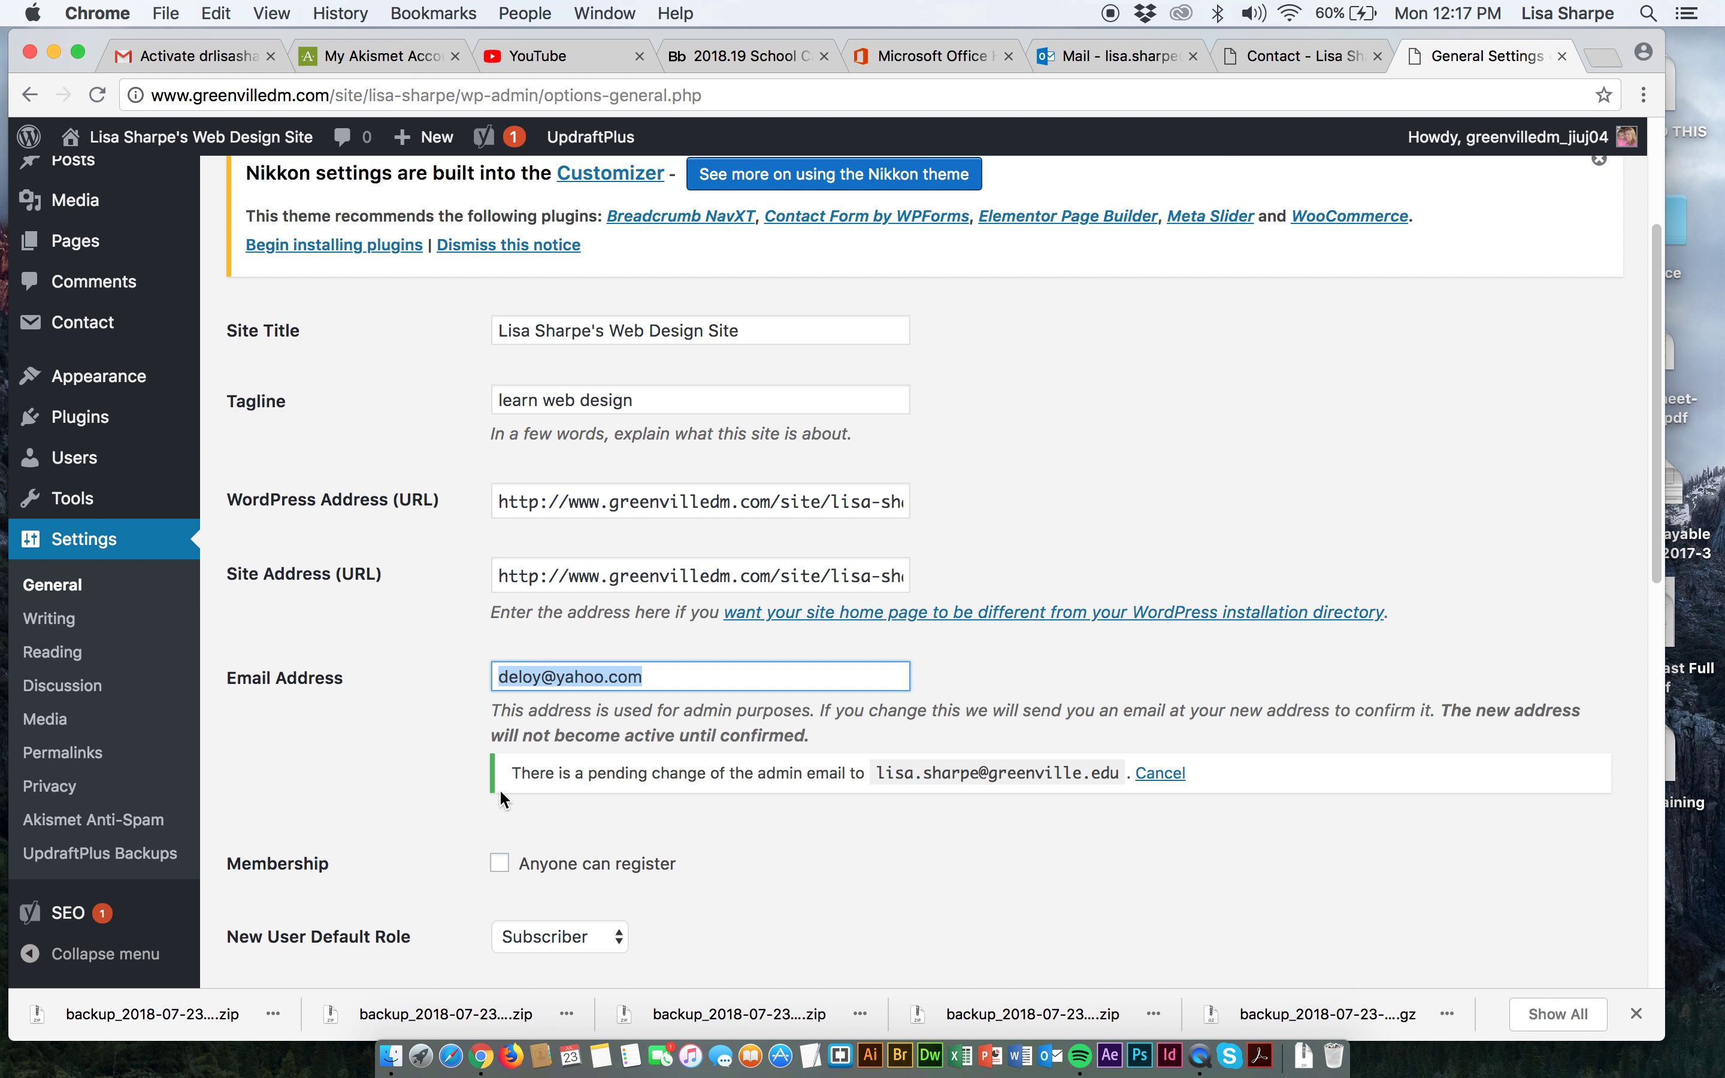
left_click(96, 94)
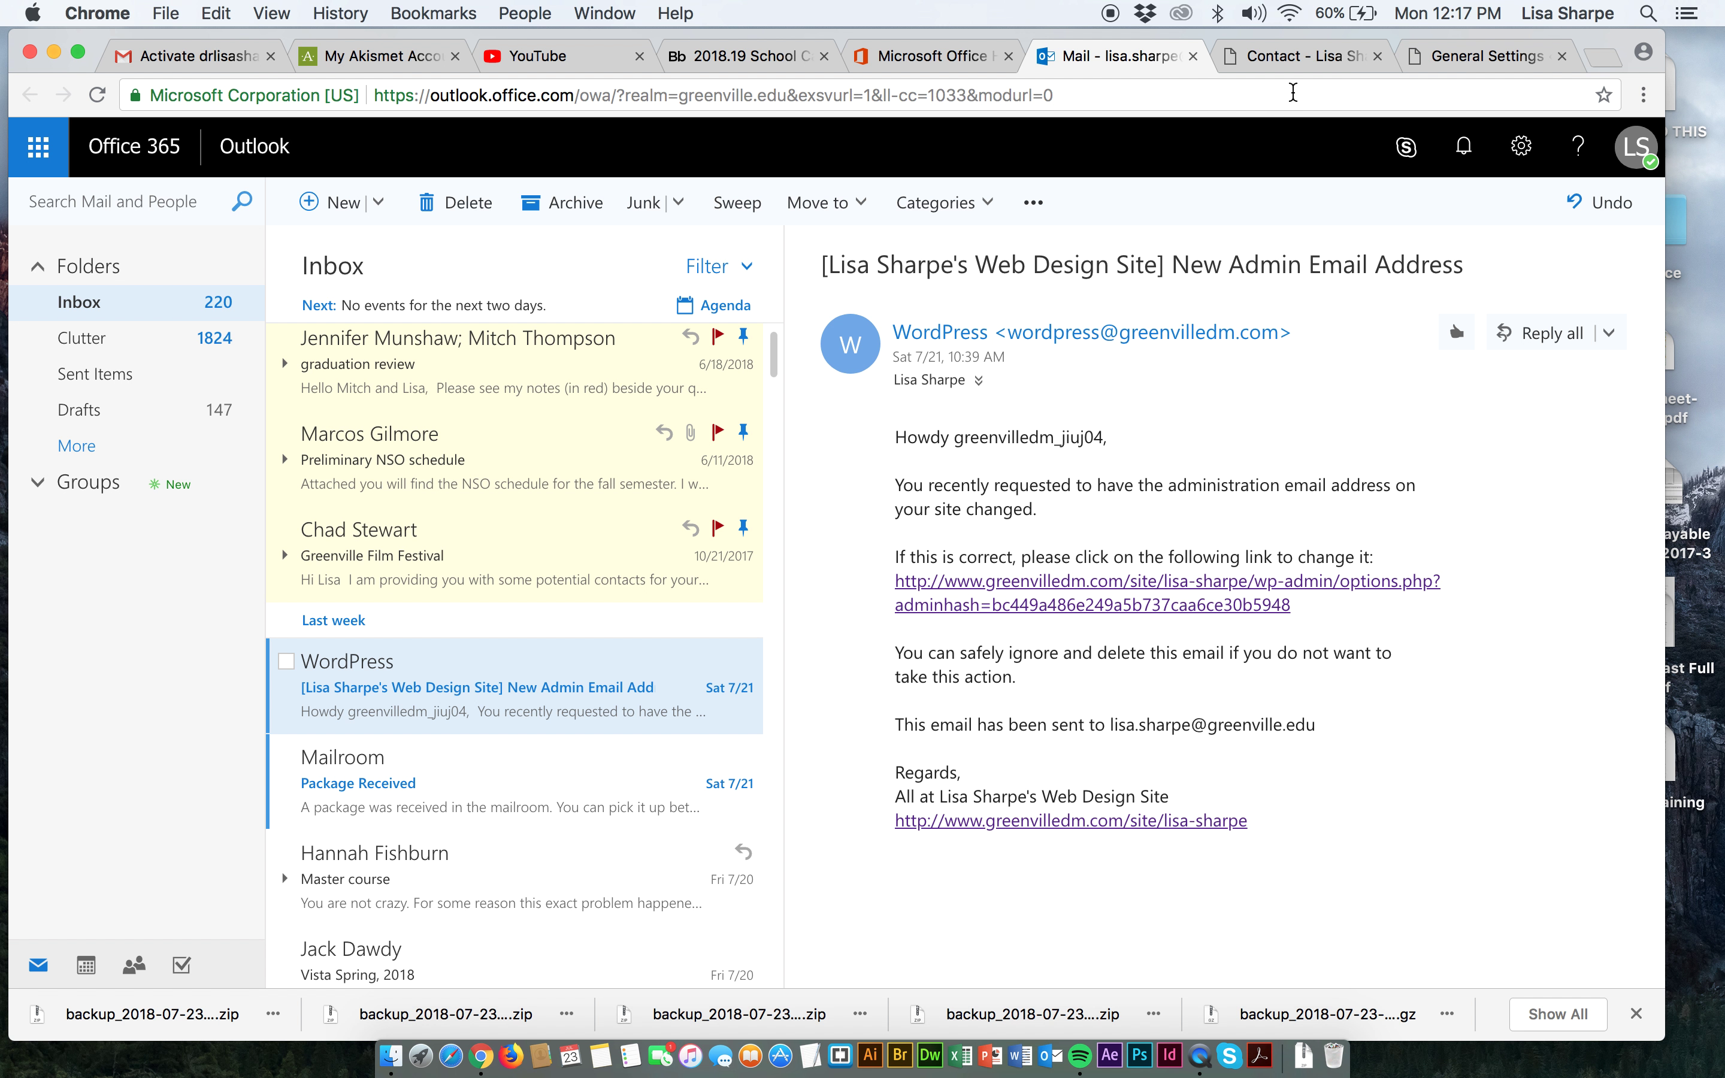
left_click(1304, 60)
scroll(1013, 243, "up", 5)
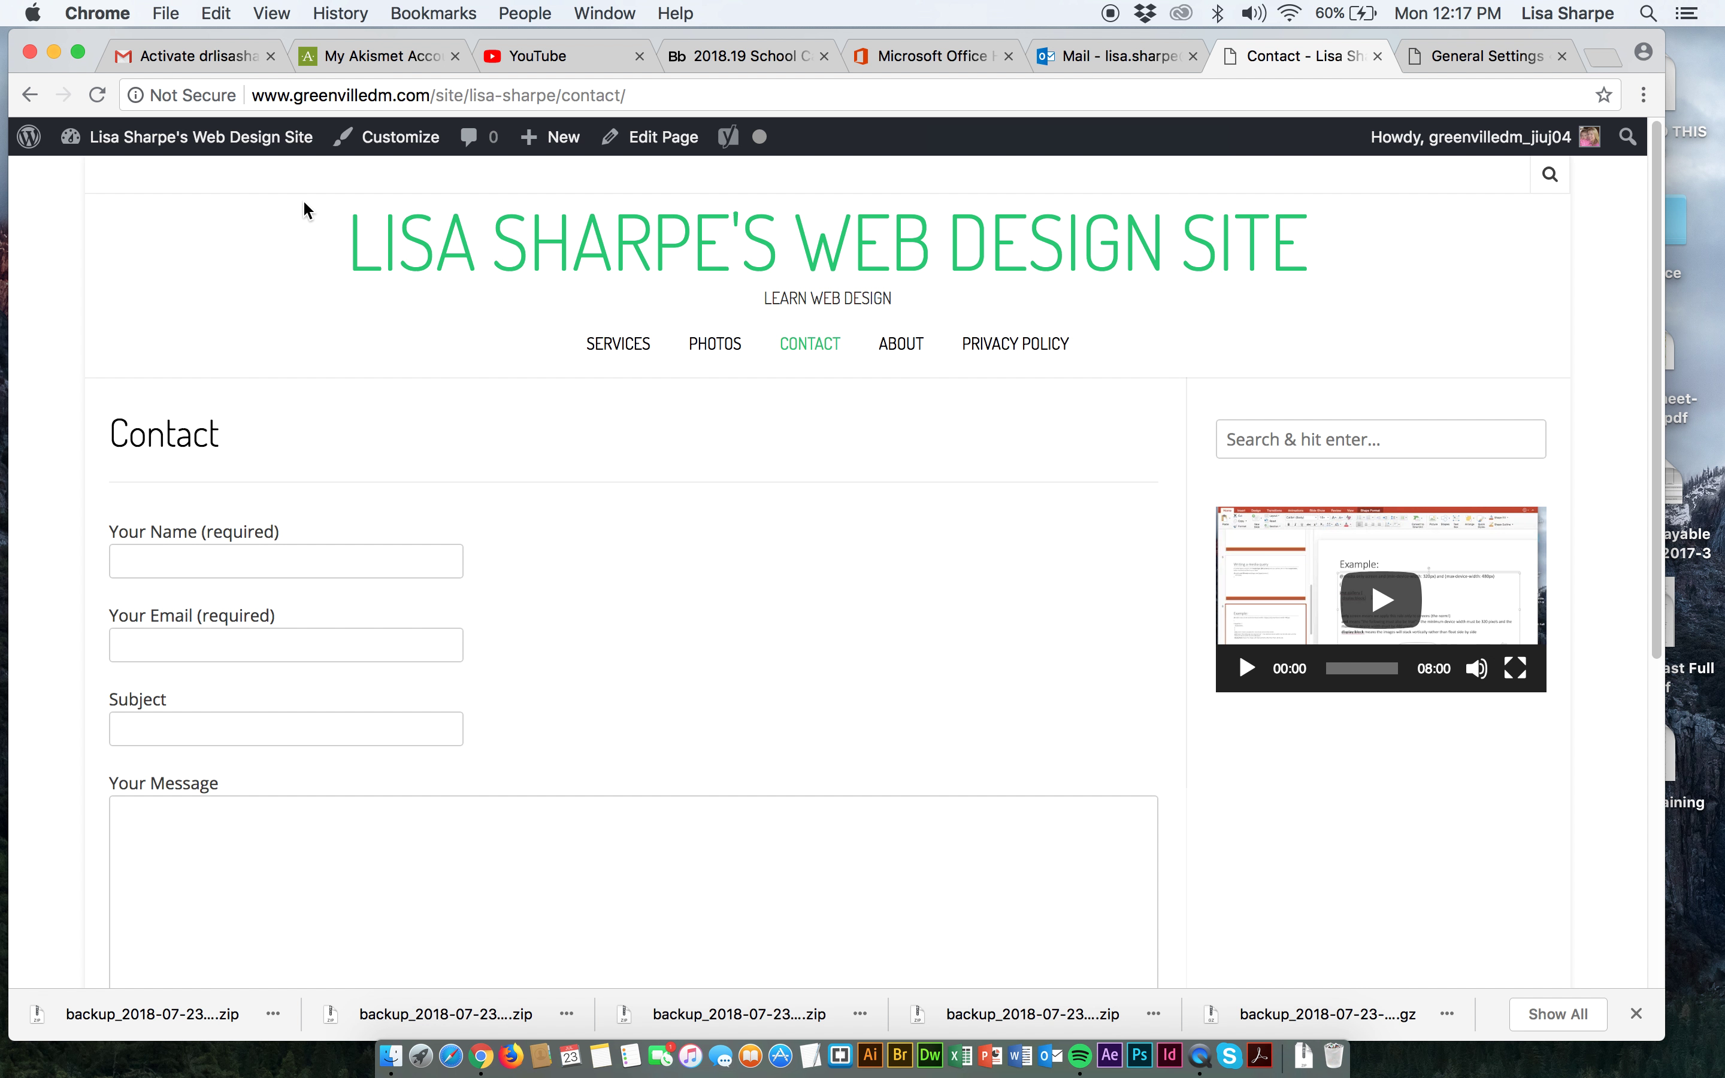
Go through the Dashboard to Installed Plugins and open Contact Form 7's Settings.
mouse_move(207, 139)
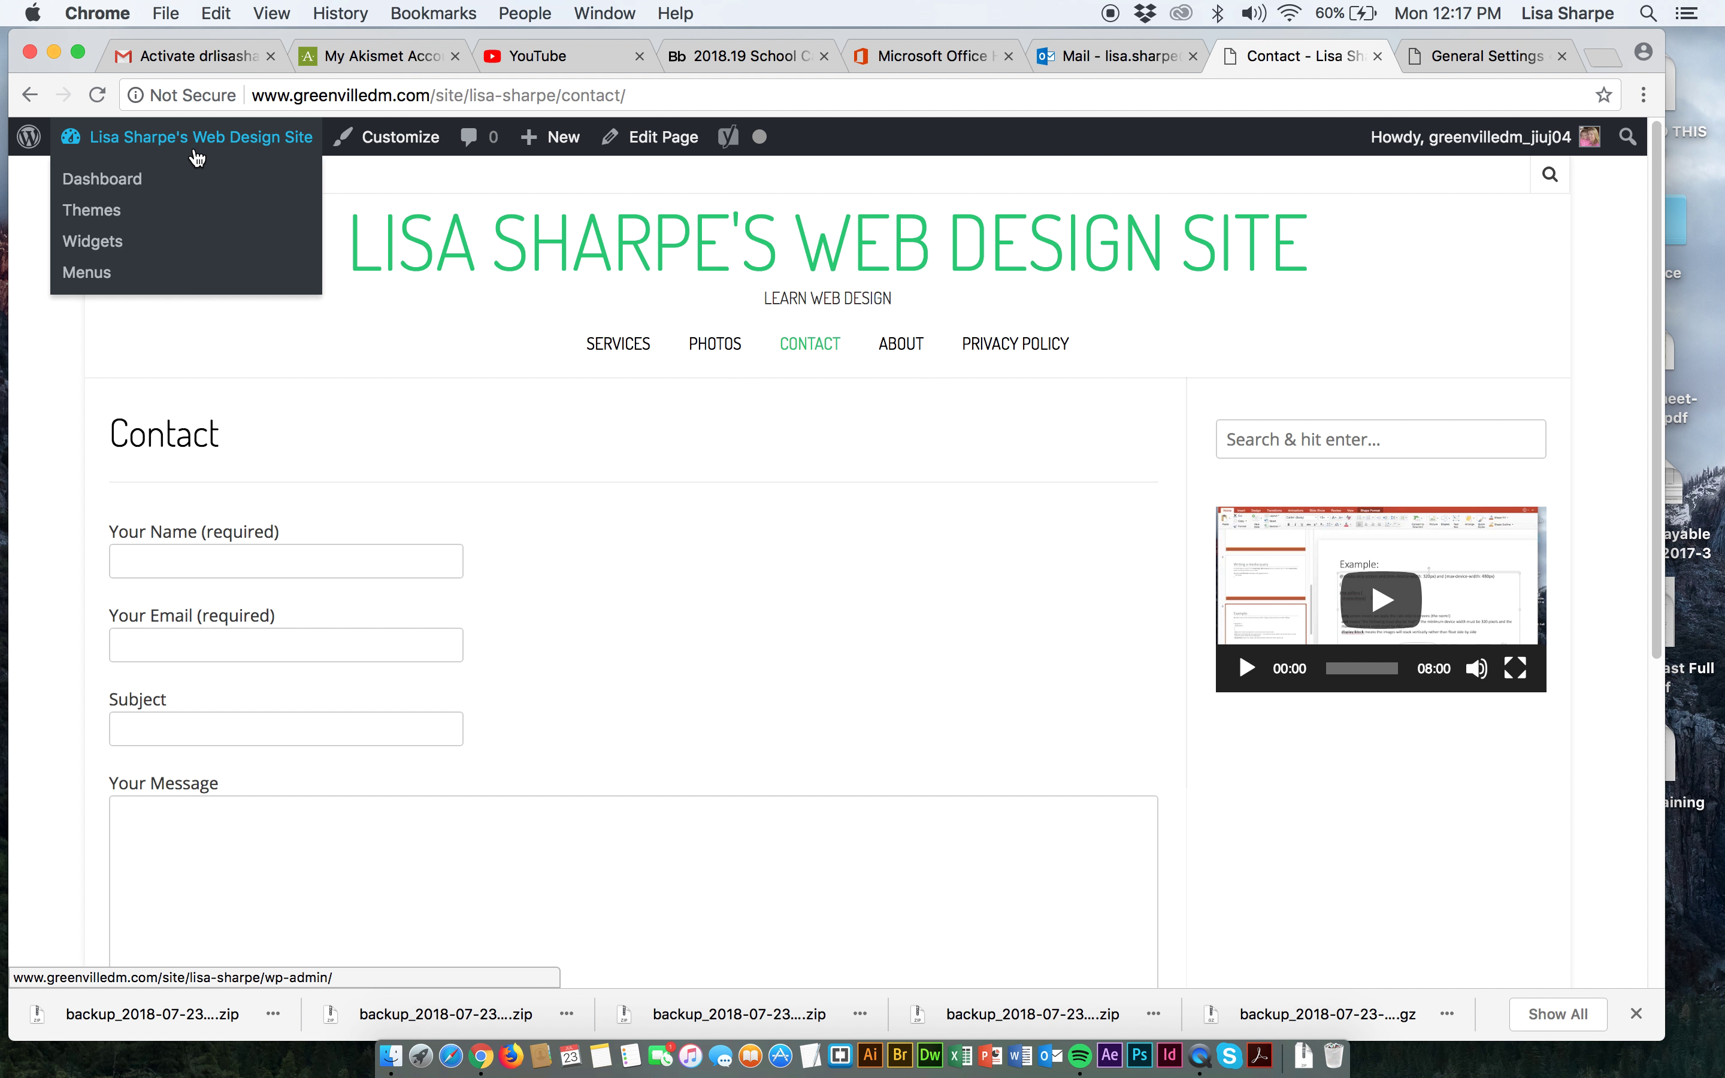
left_click(131, 184)
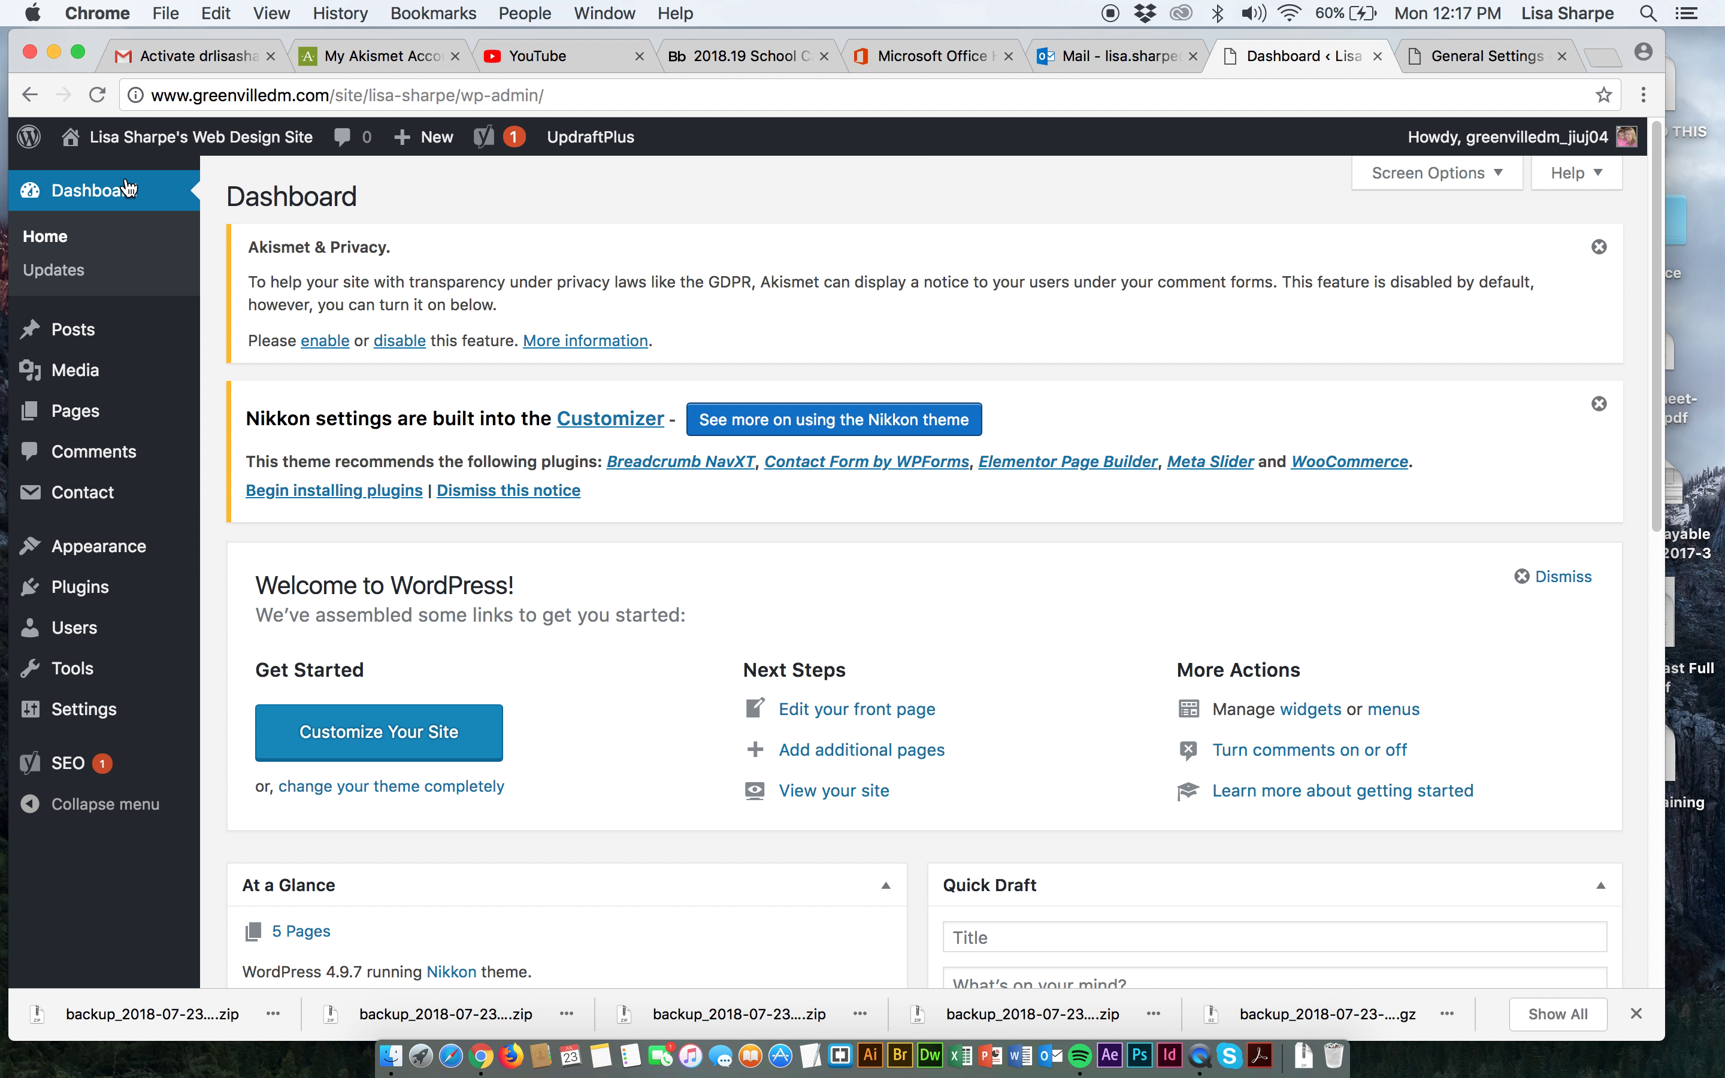
mouse_move(56, 589)
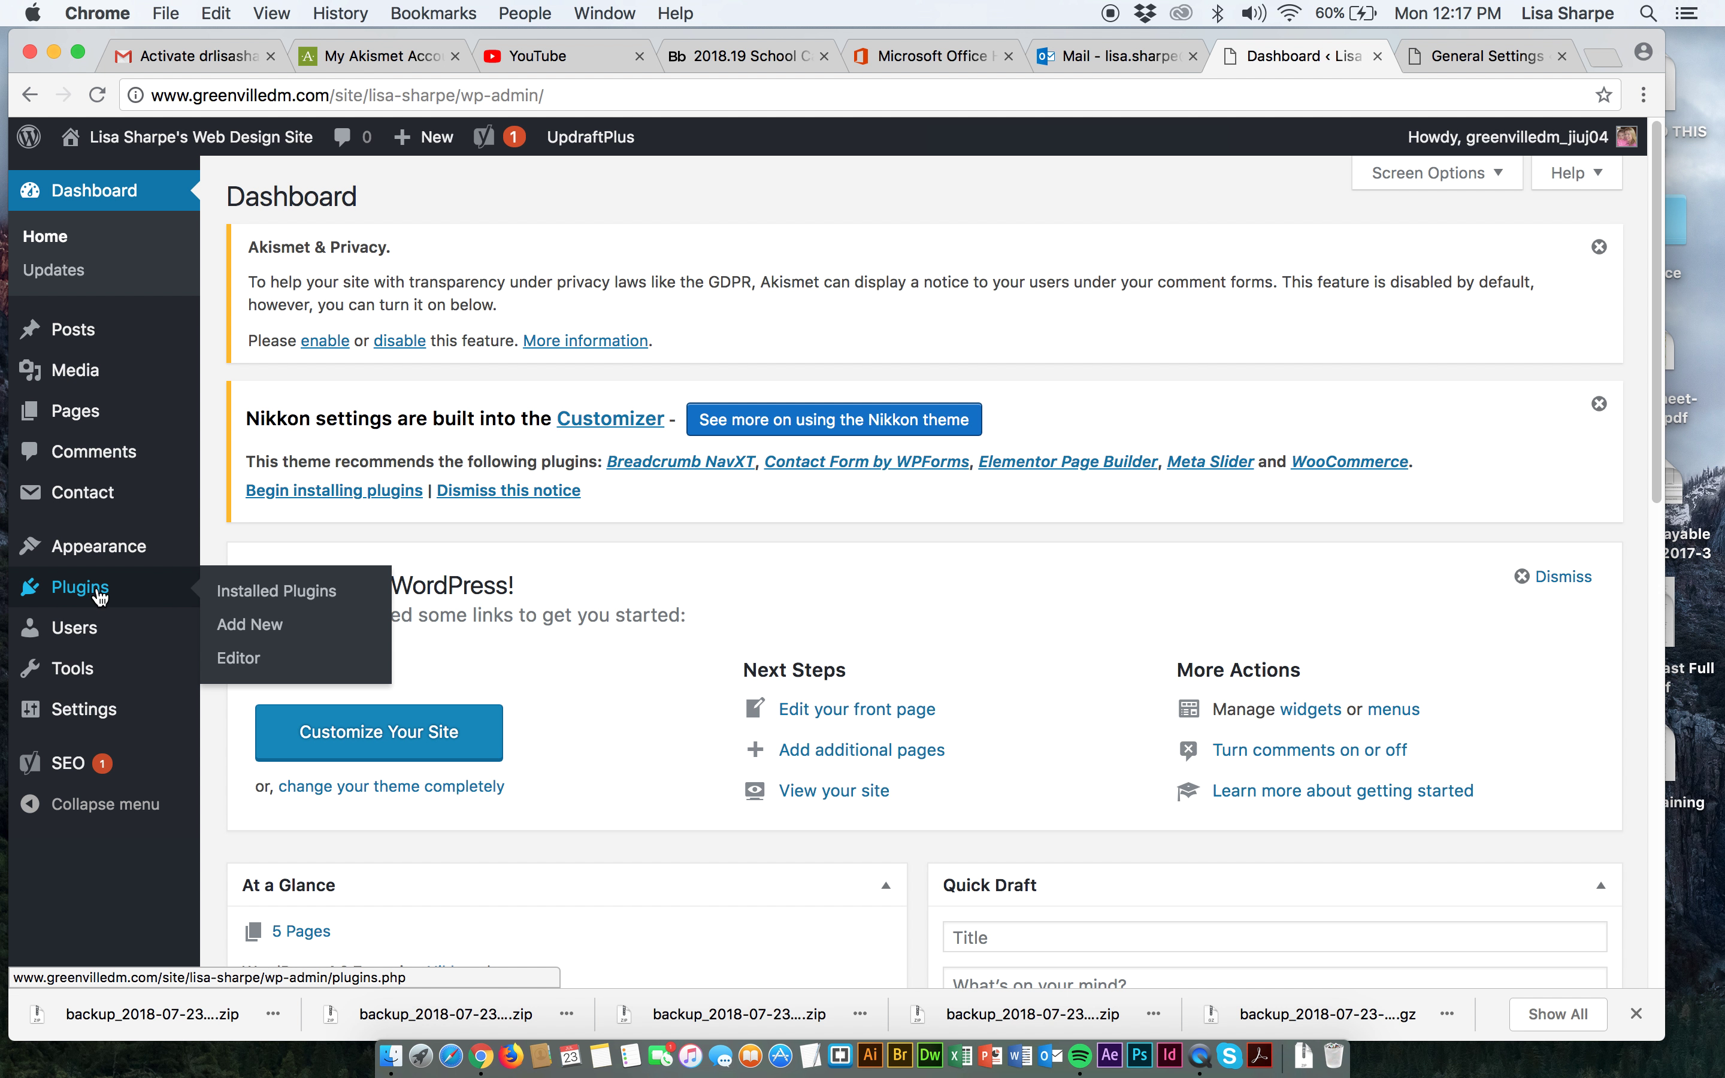
left_click(246, 598)
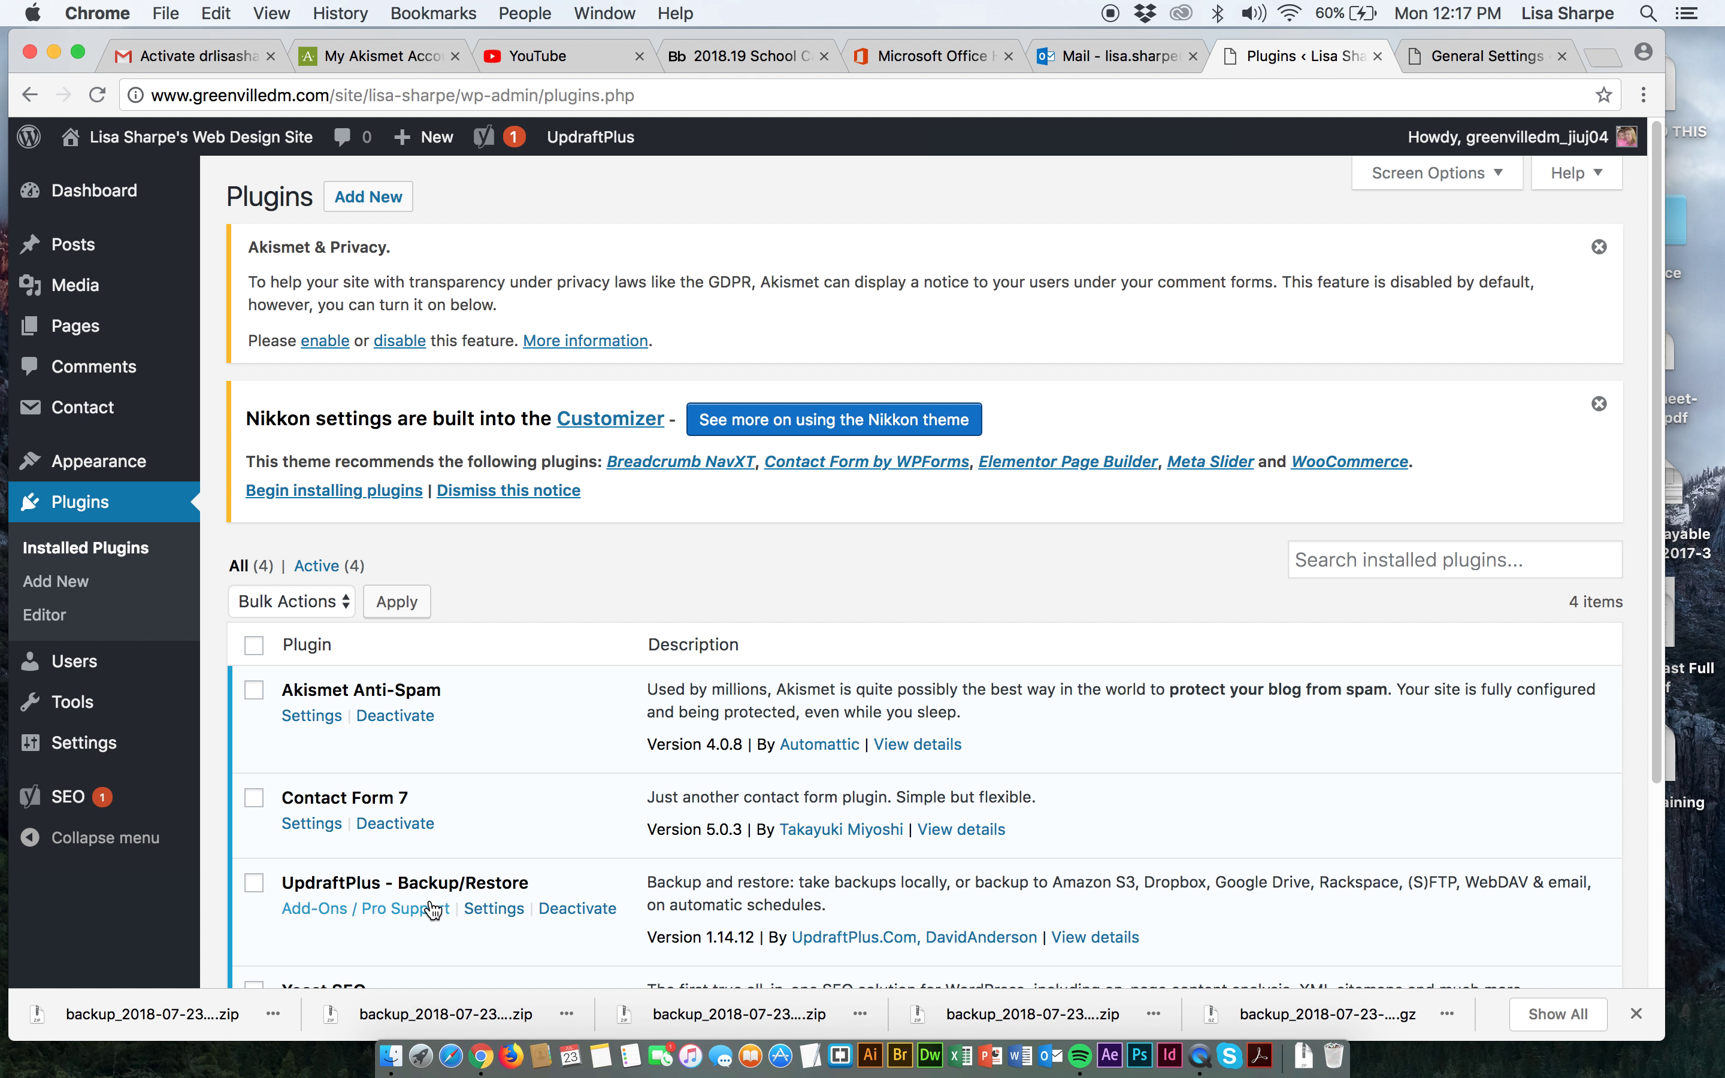
scroll(421, 908, "down", 2)
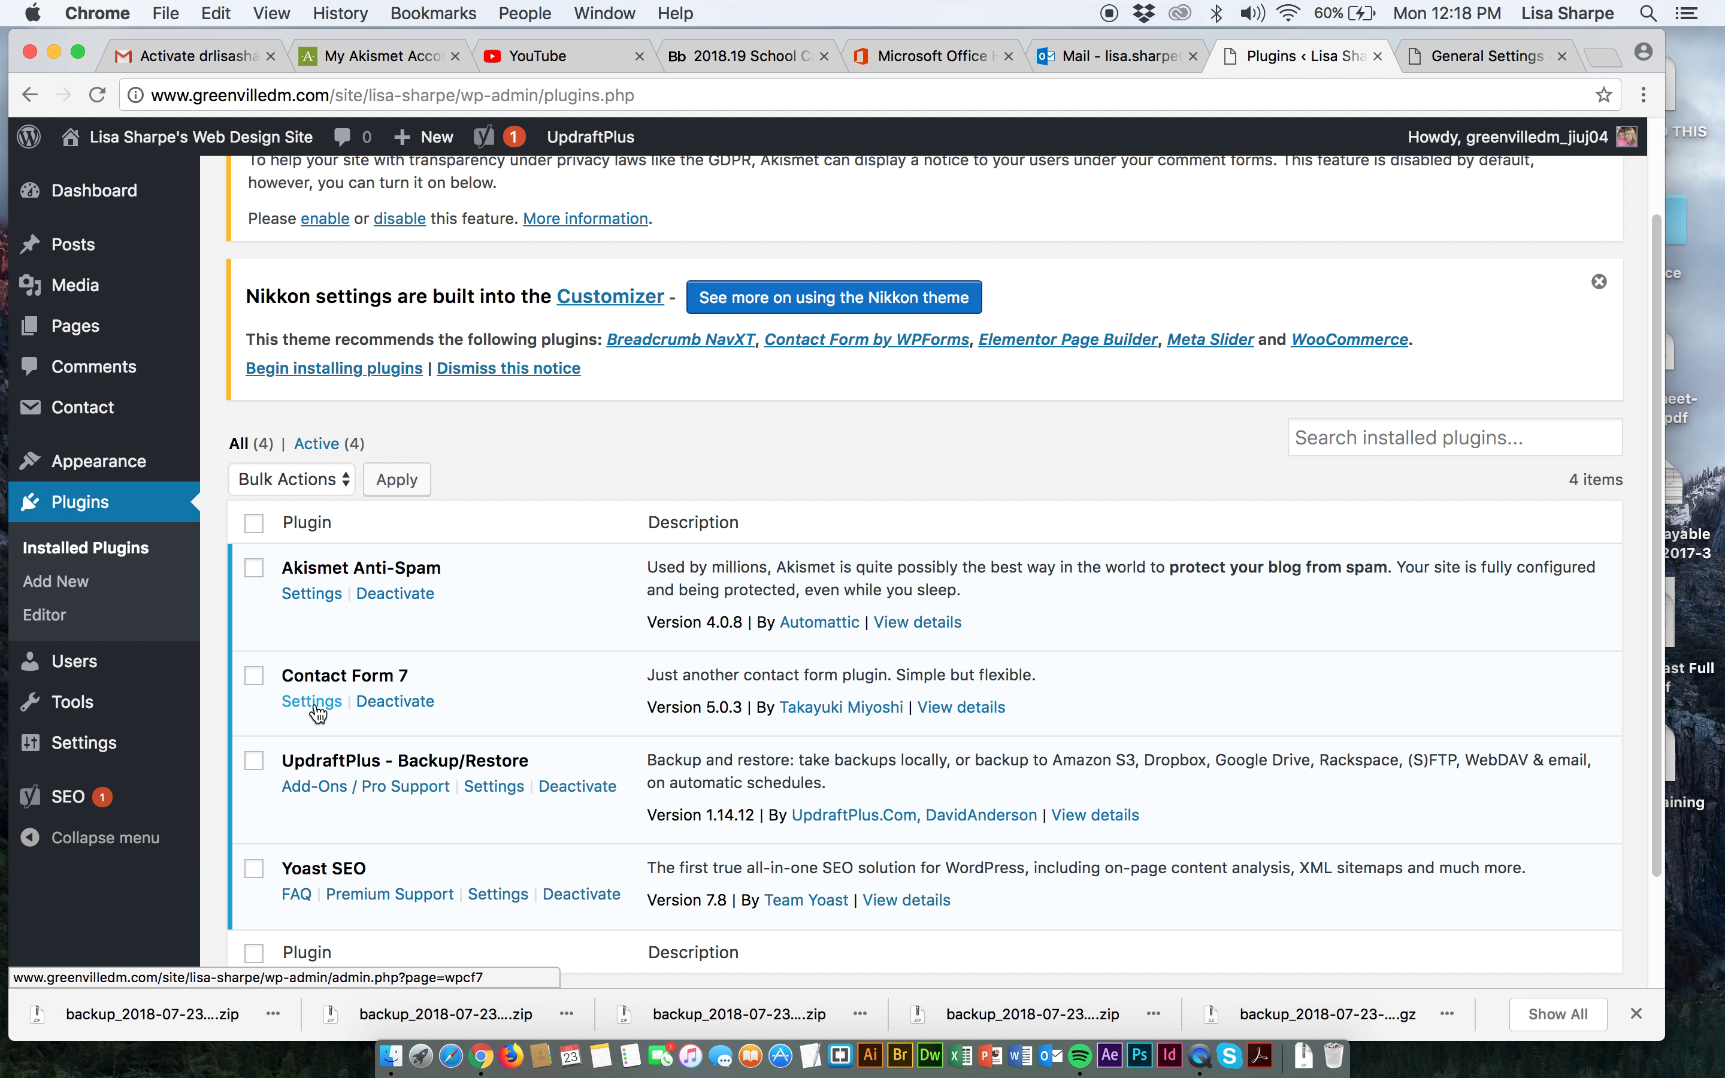
left_click(312, 702)
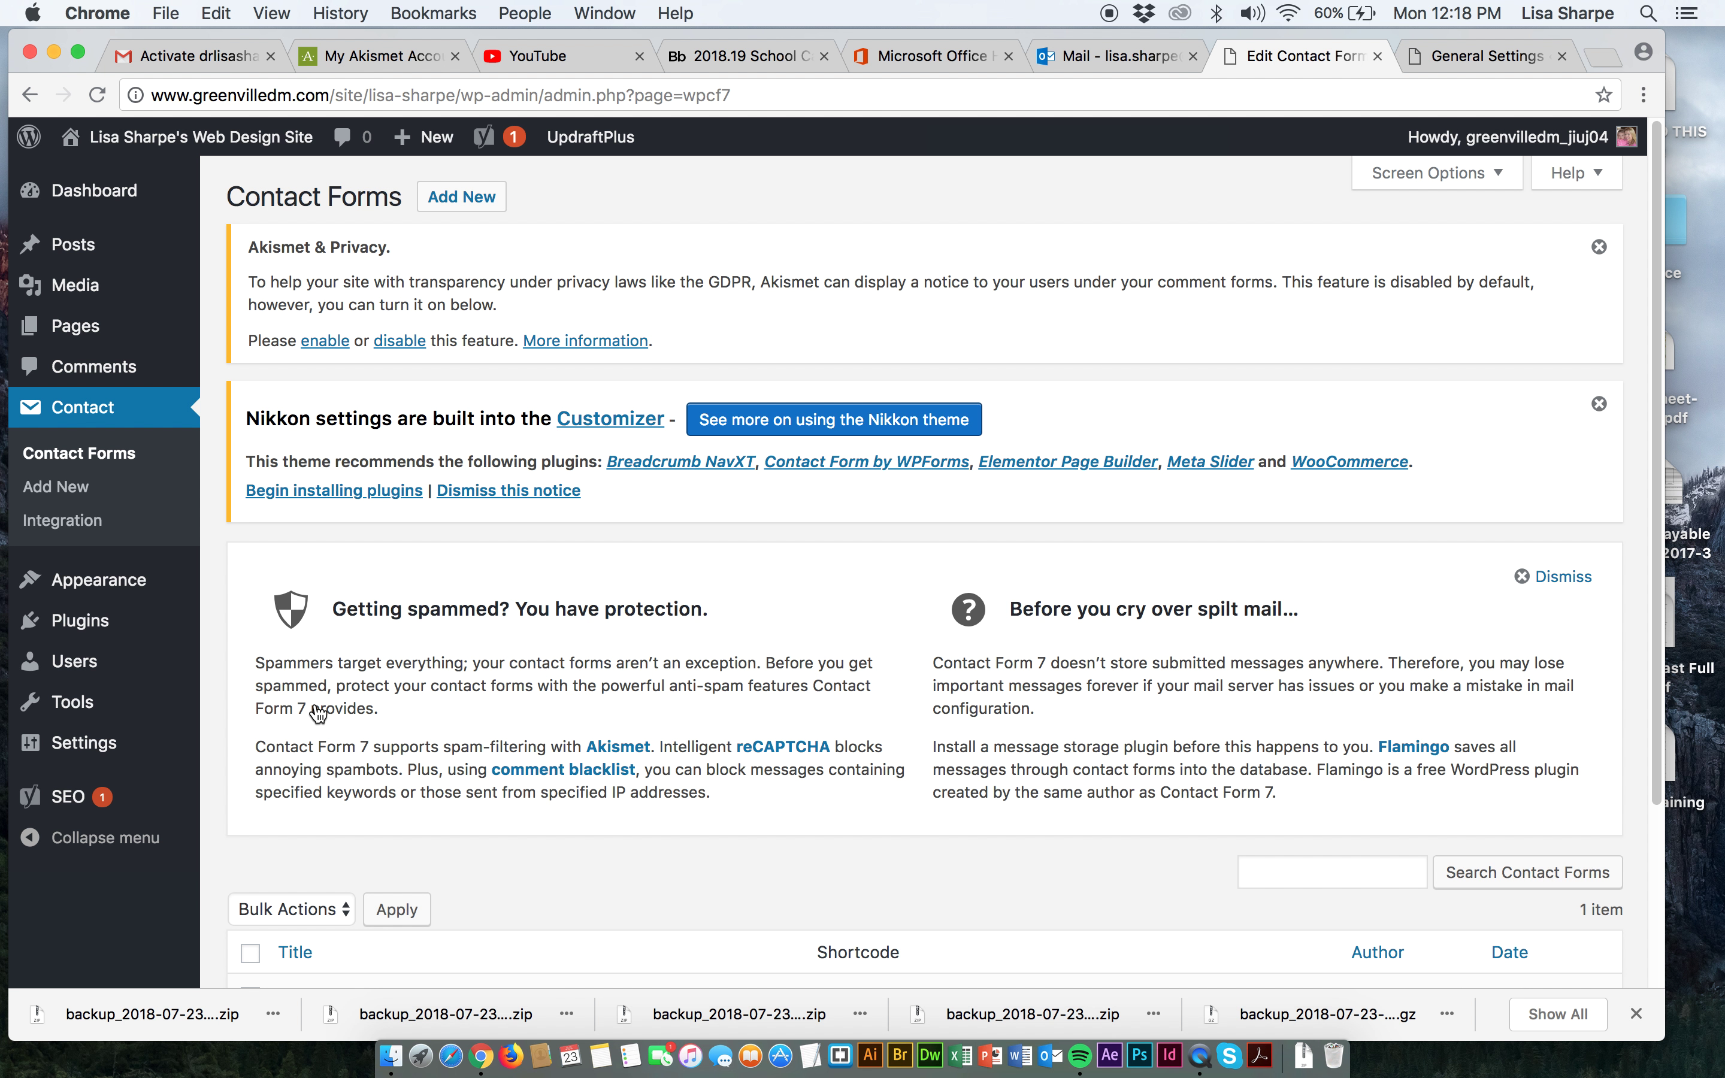
Select the full shortcode in the Contact form 1 row of the Contact Forms list.
scroll(317, 713, "down", 3)
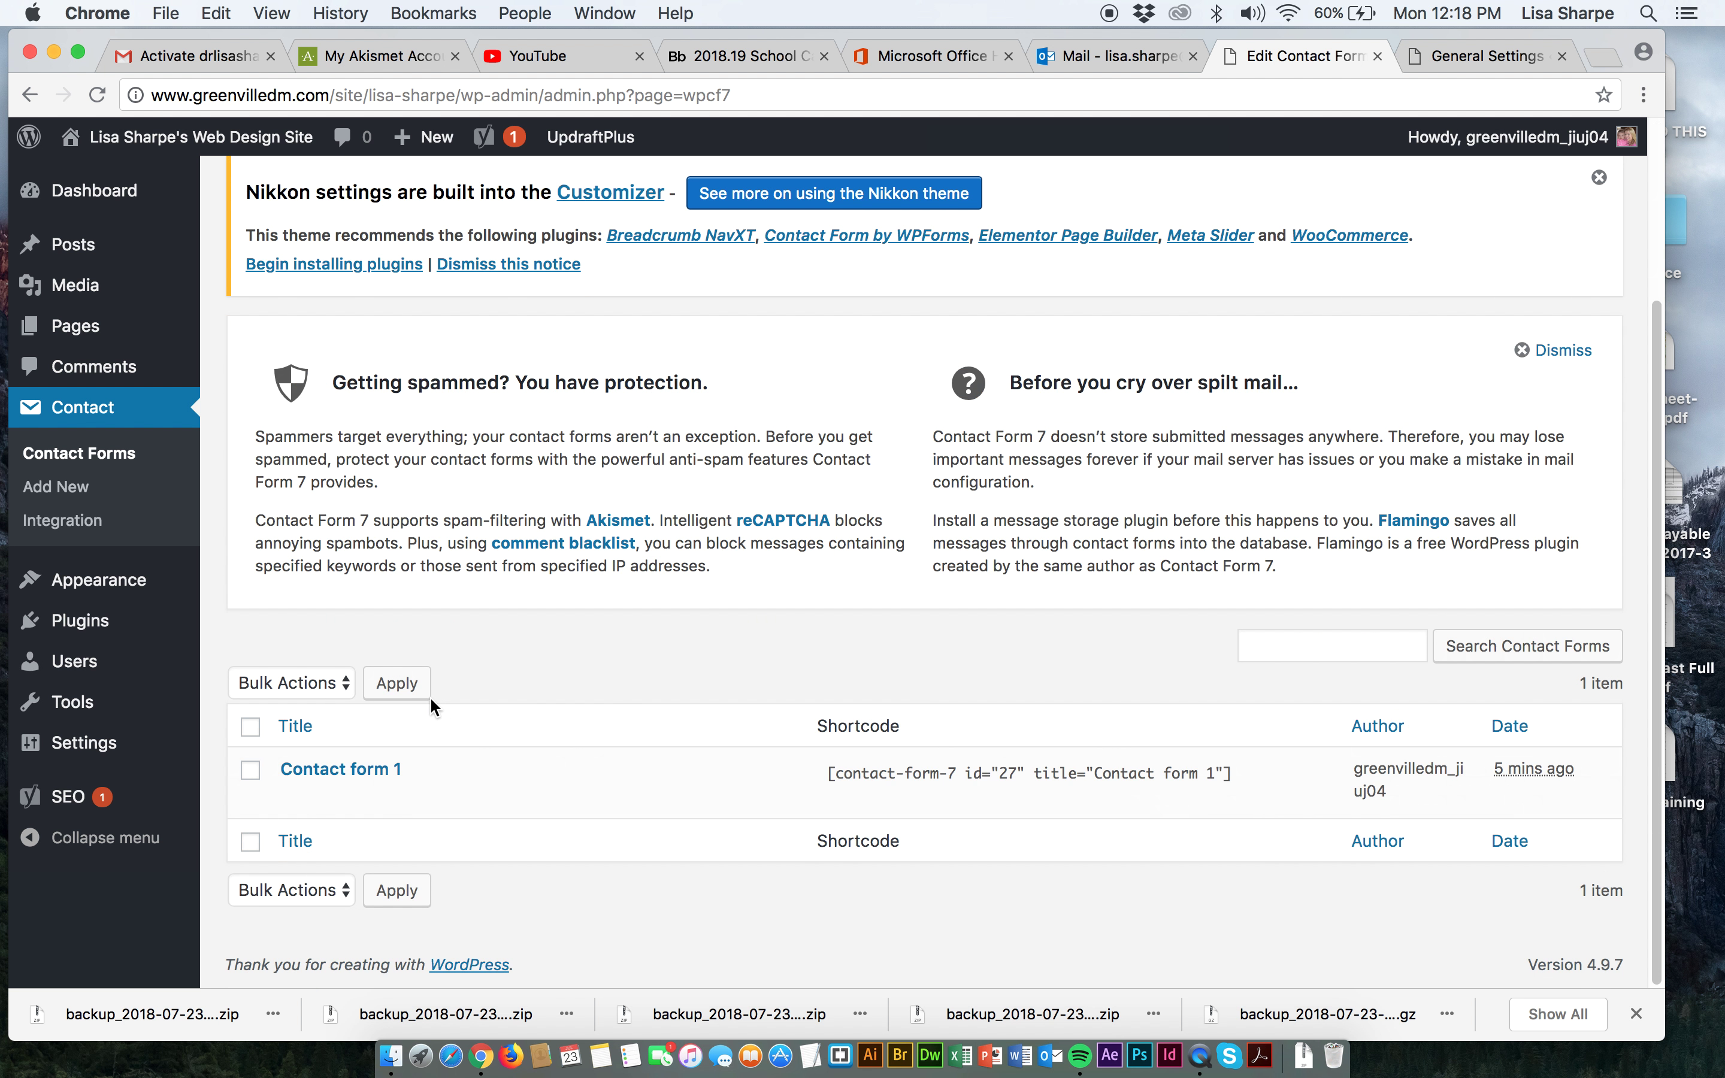
left_click(1253, 781)
key("super+c")
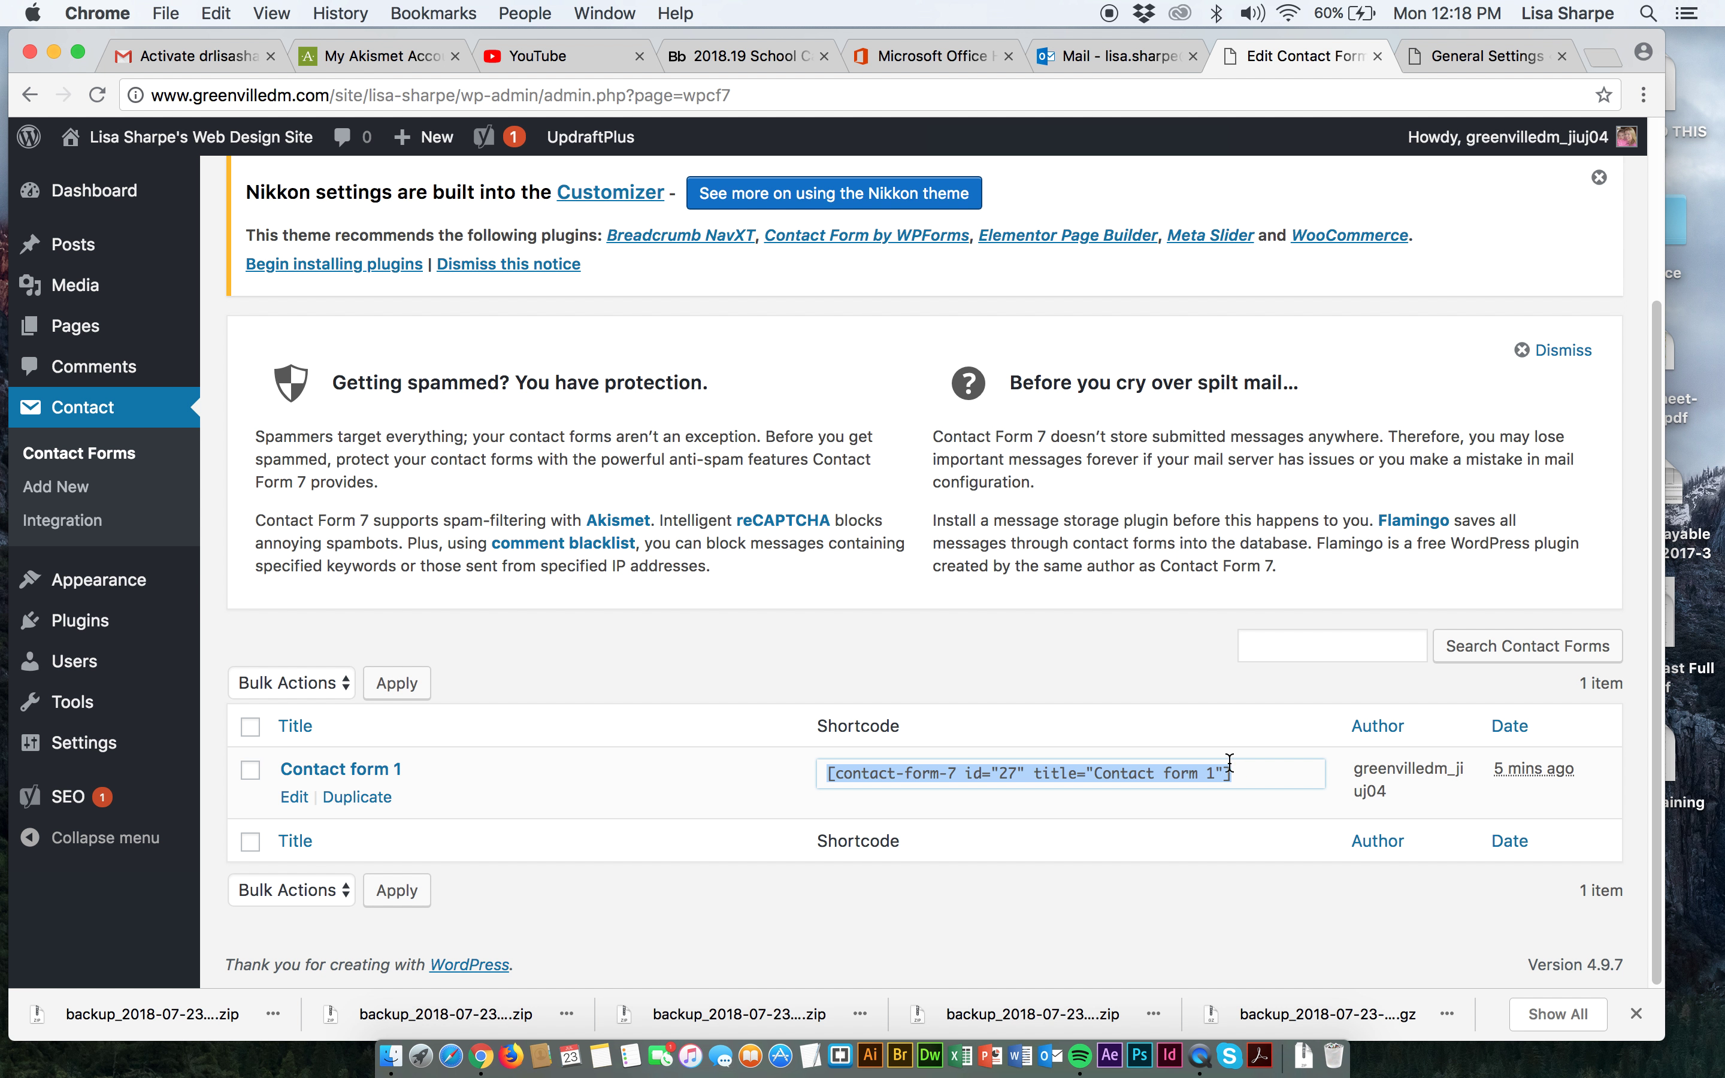
mouse_move(86, 635)
mouse_move(153, 674)
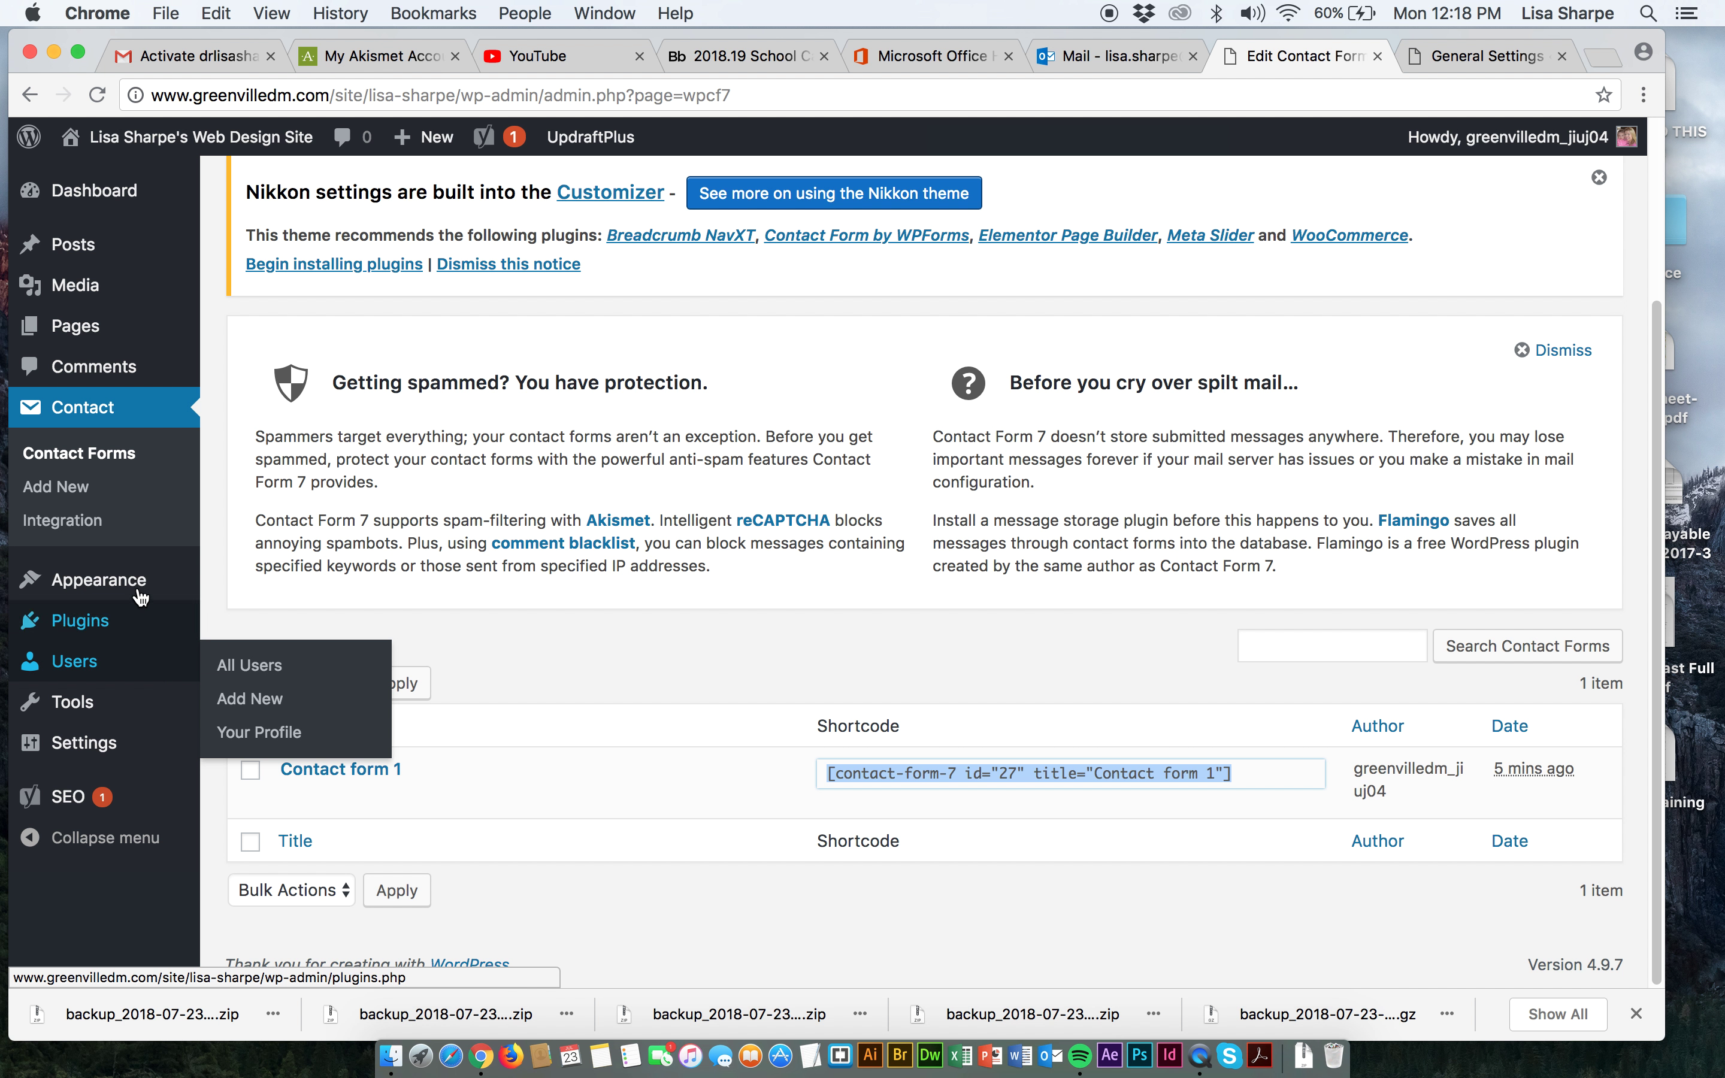
Open Appearance > Widgets and scroll the Available Widgets list to the Text widget.
mouse_move(213, 591)
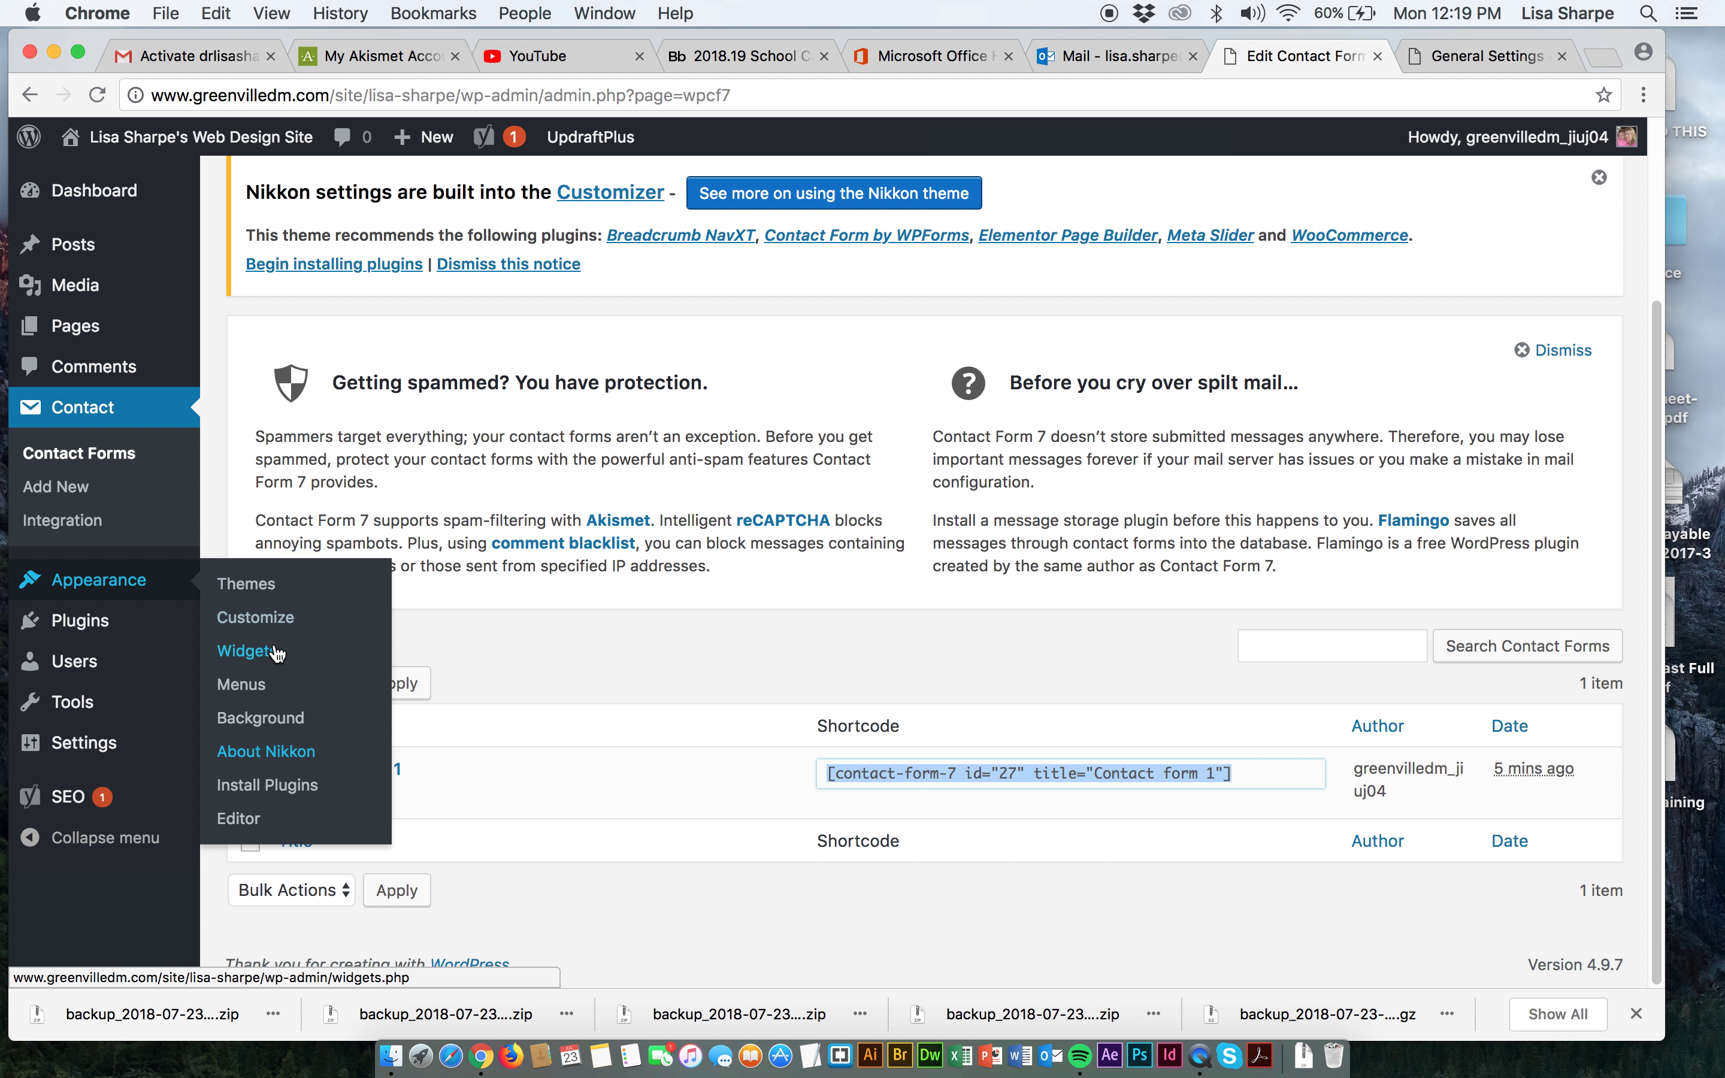
left_click(255, 656)
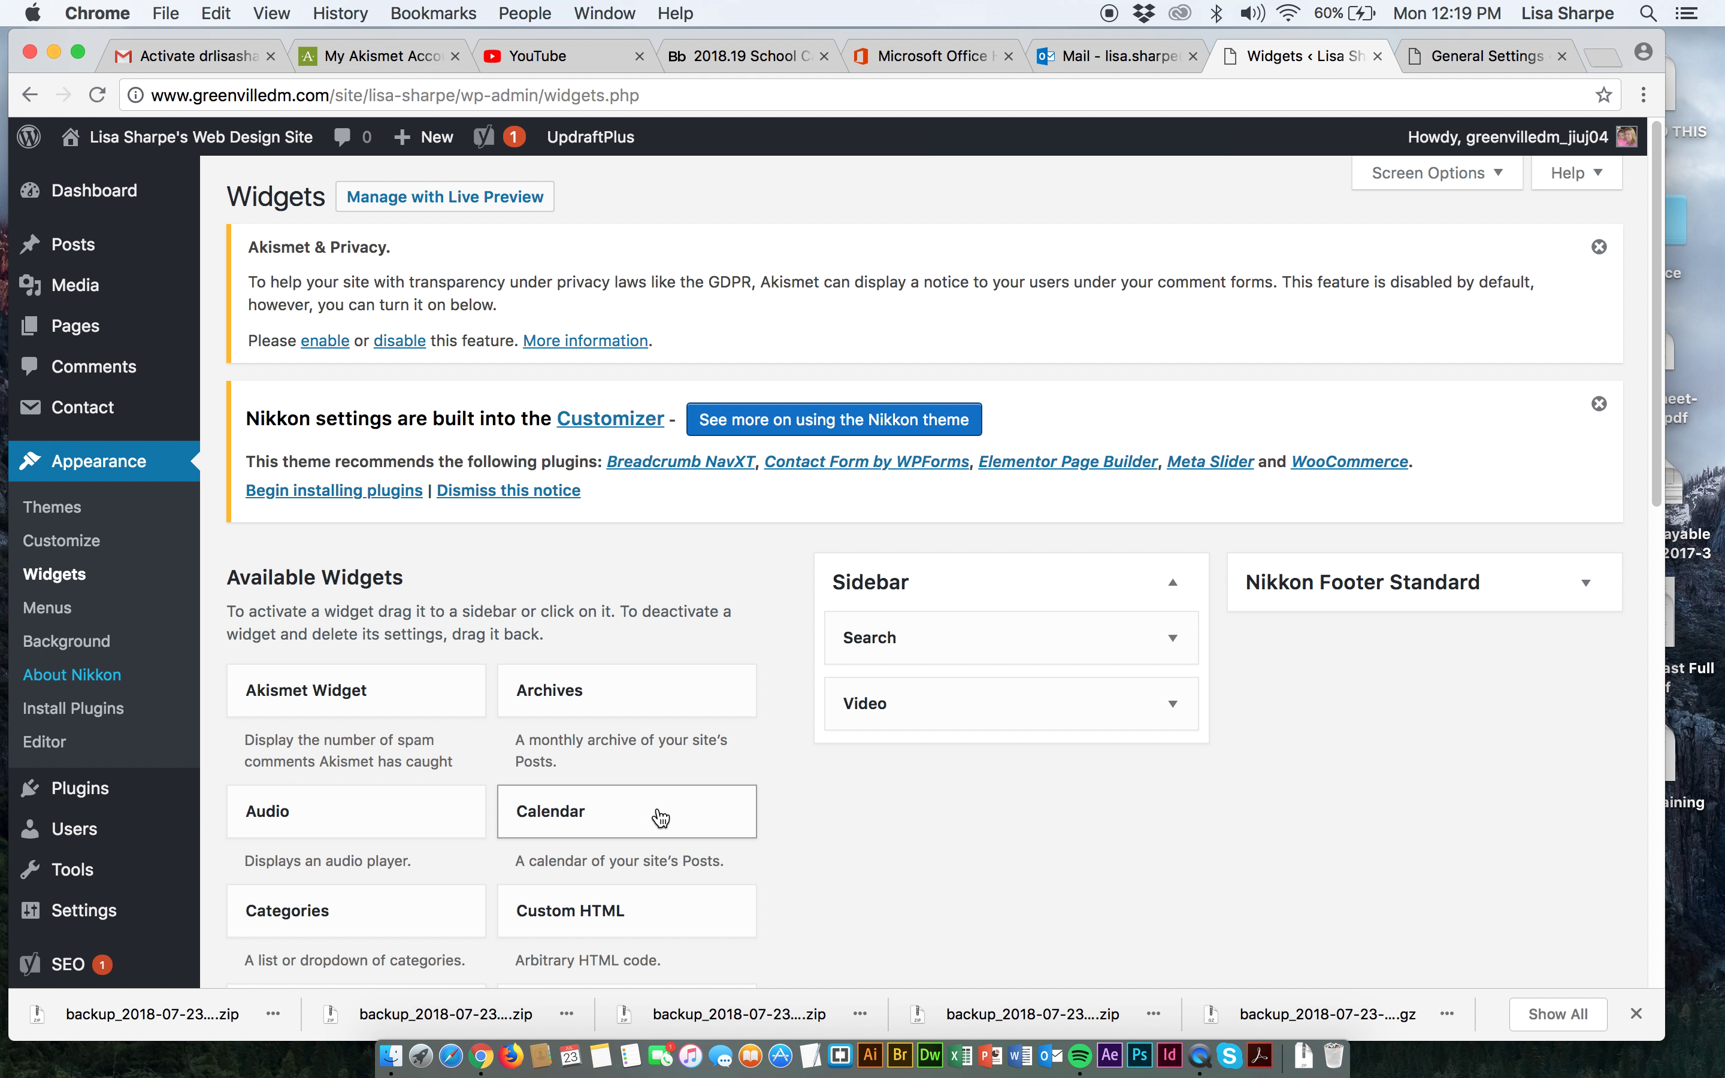
scroll(632, 803, "down", 1)
scroll(632, 804, "down", 5)
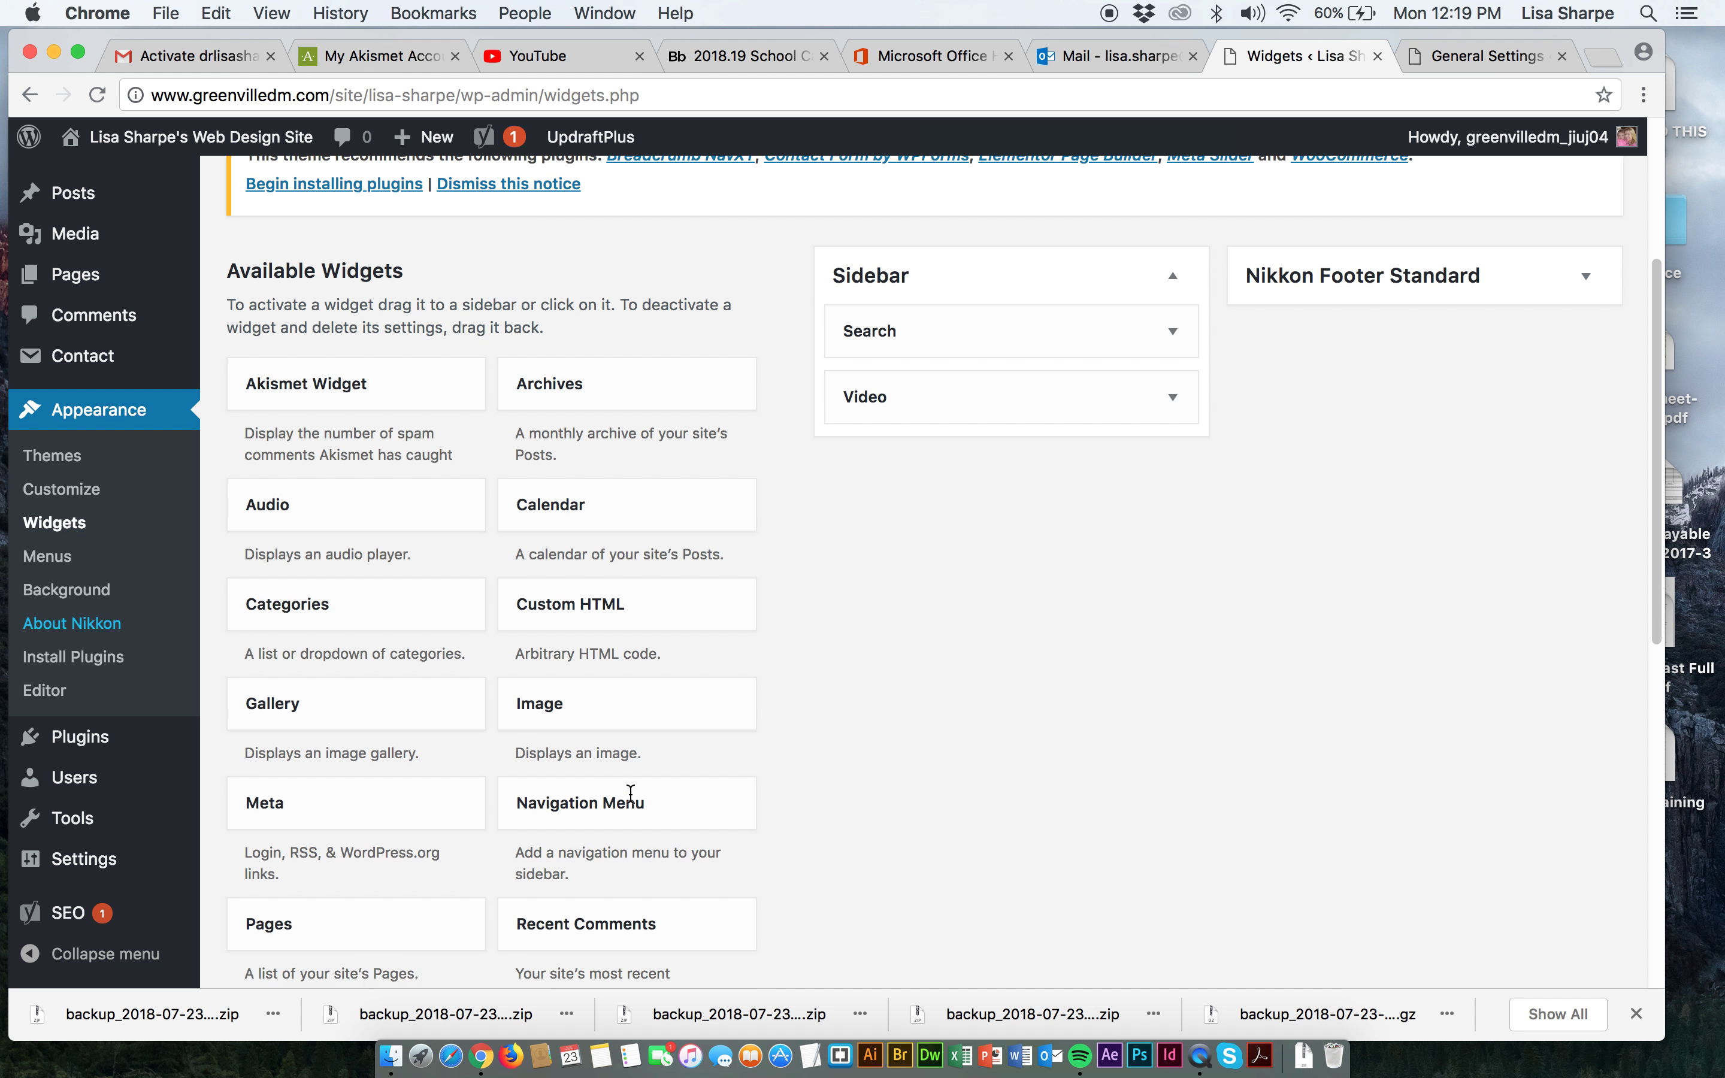
scroll(630, 797, "down", 3)
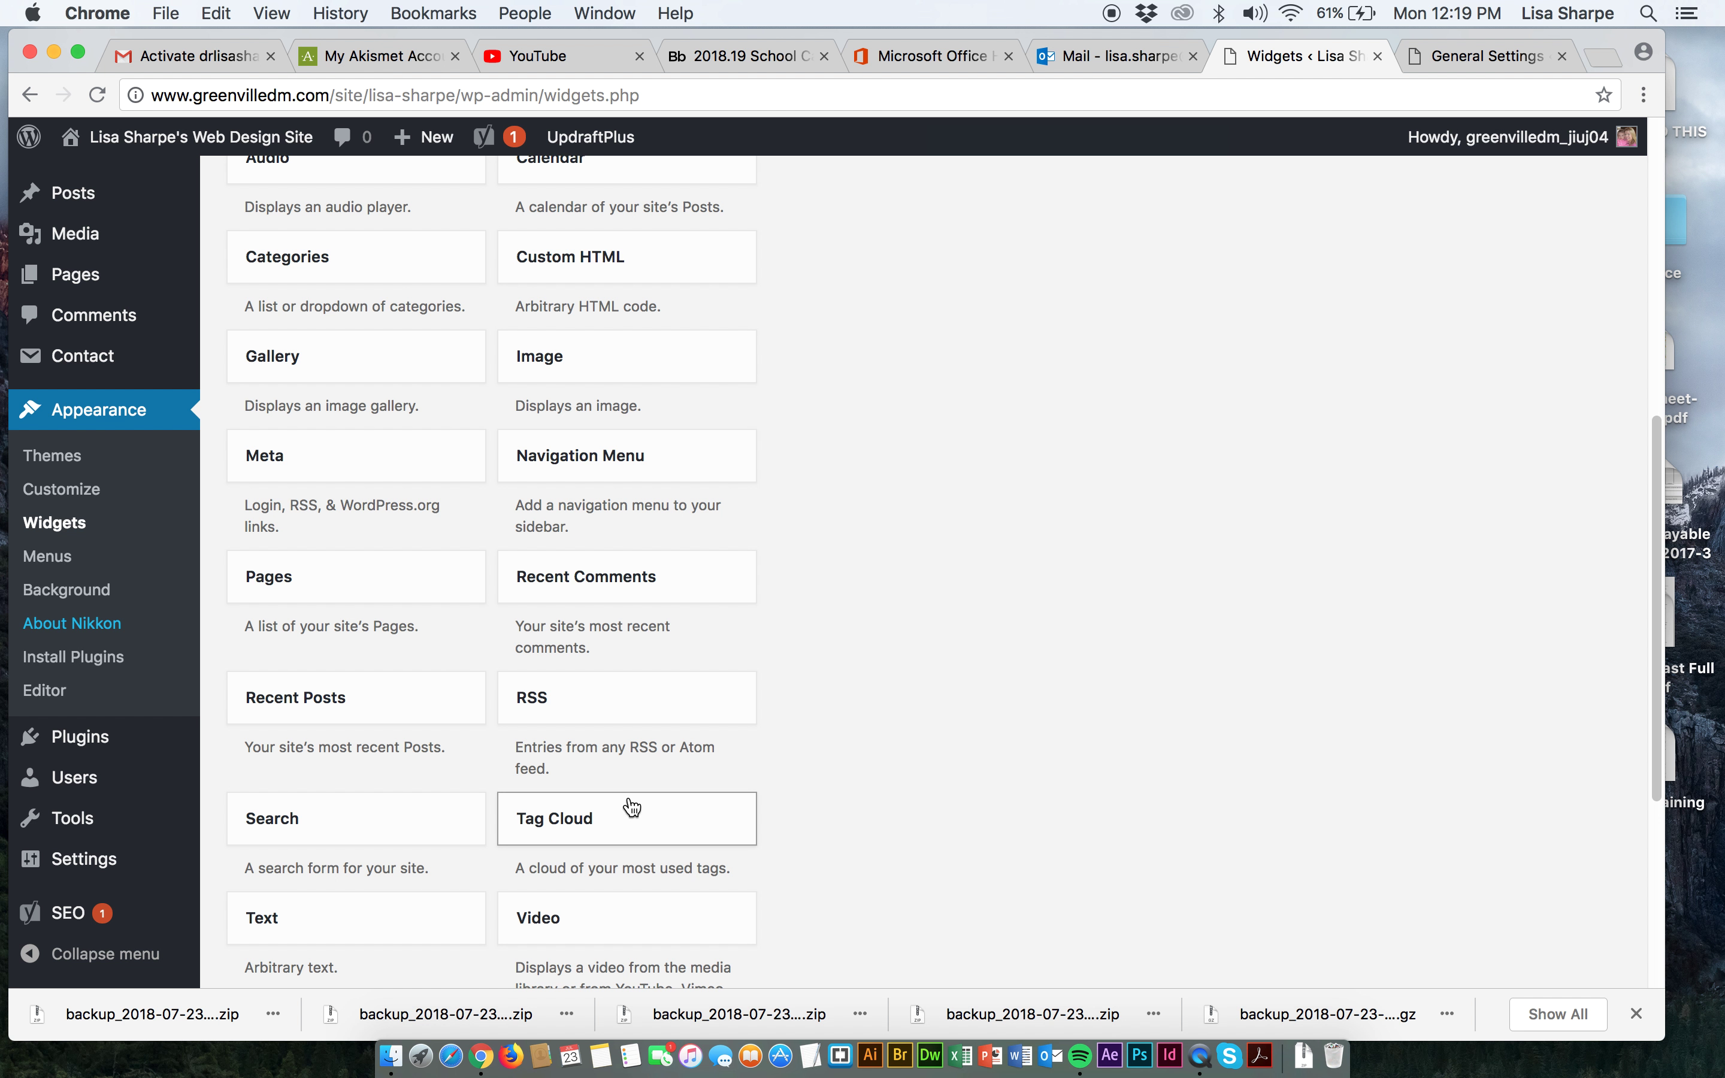
scroll(631, 806, "down", 1)
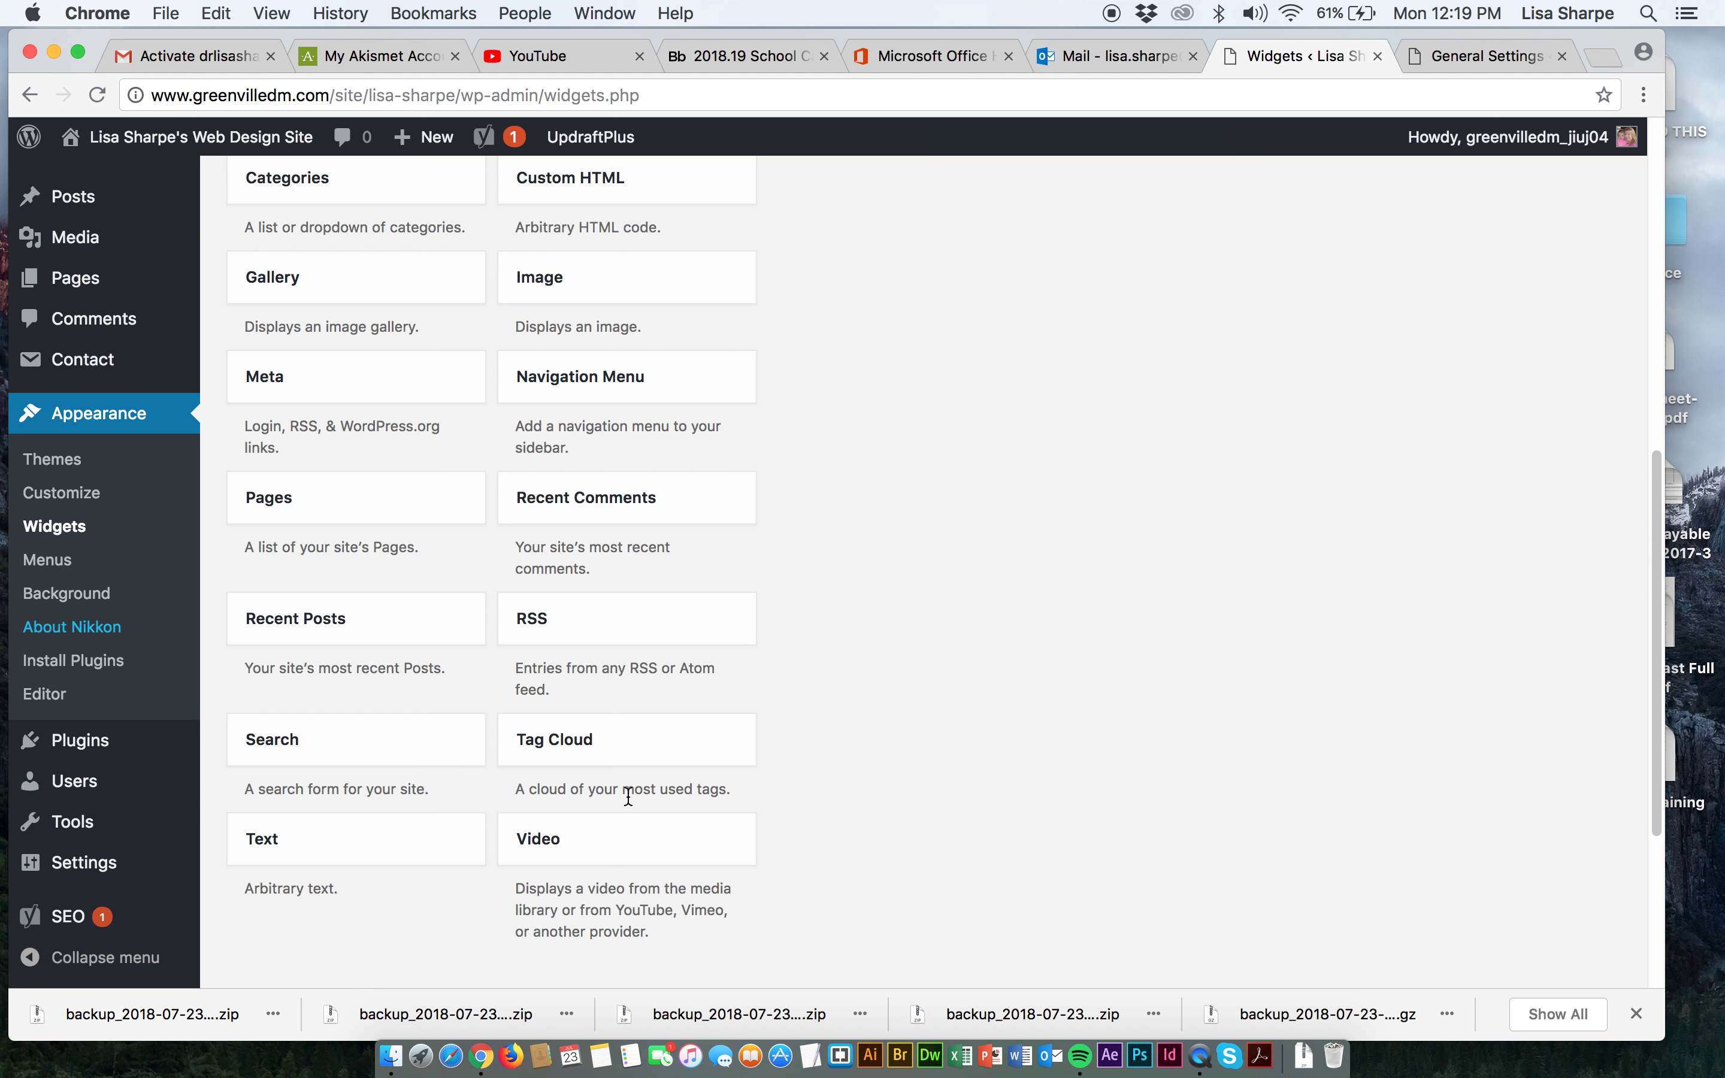
scroll(627, 800, "up", 5)
scroll(627, 798, "up", 1)
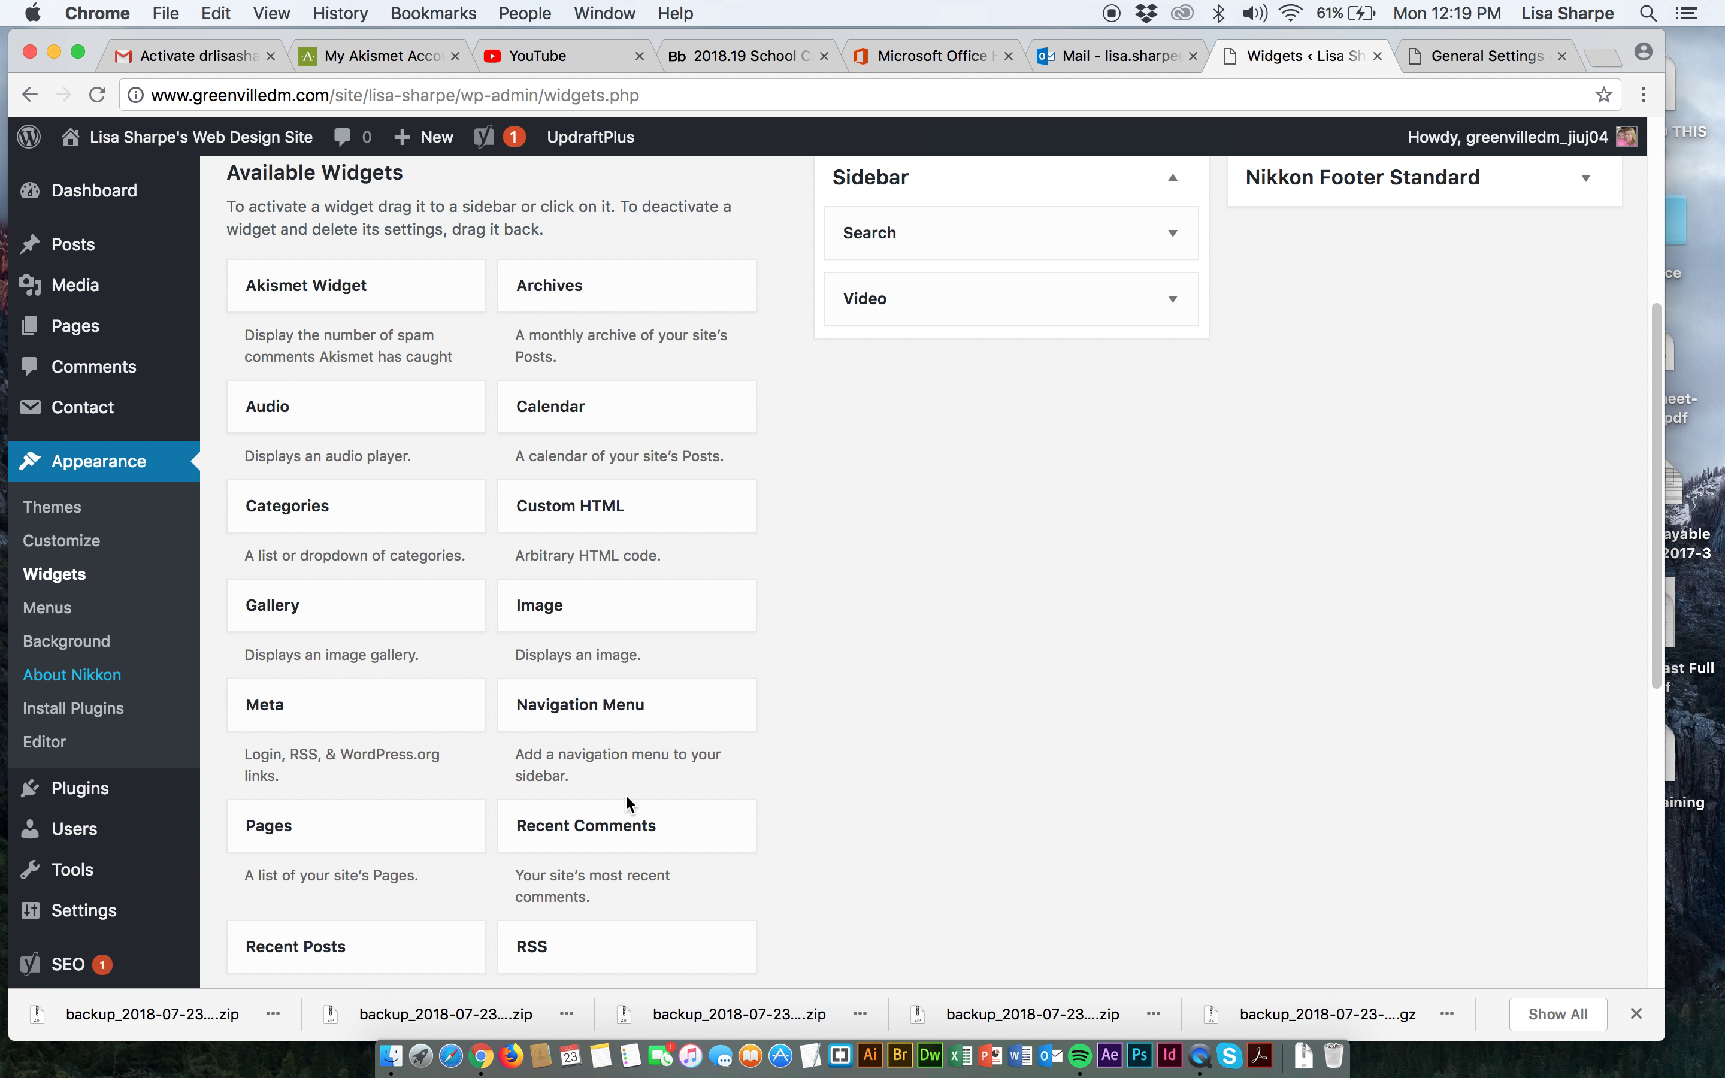
scroll(623, 790, "down", 1)
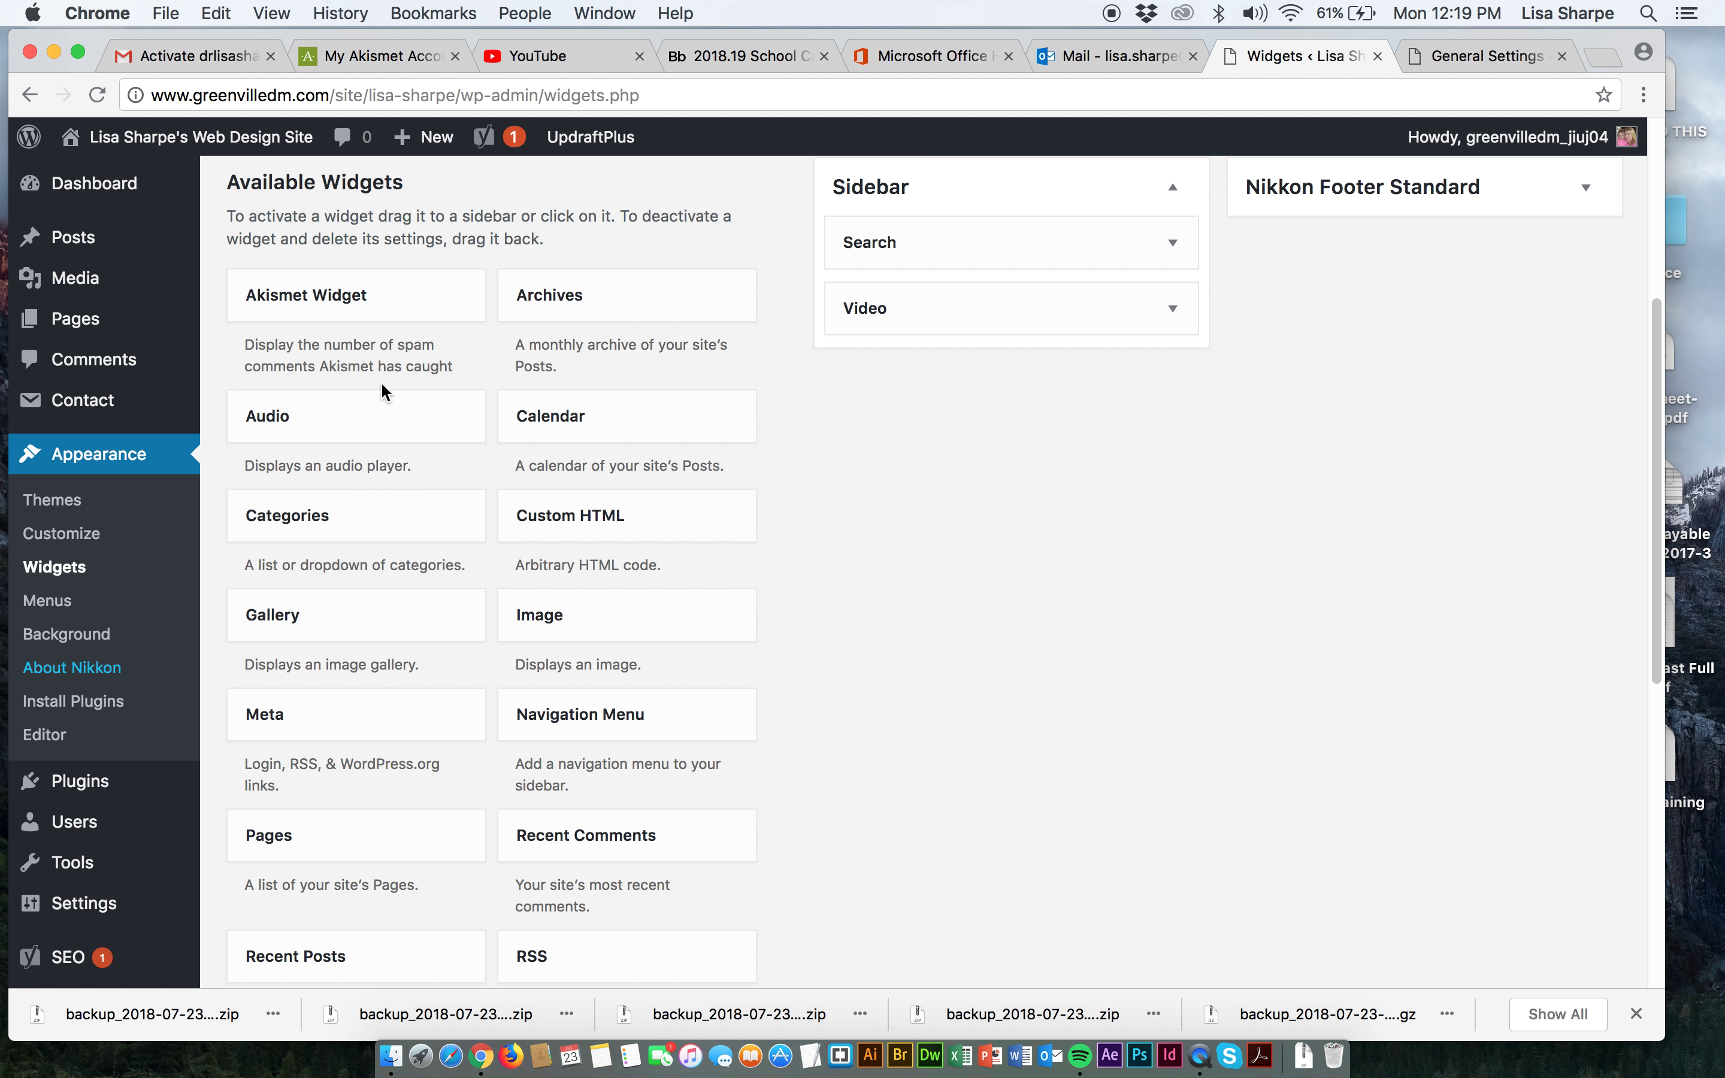
scroll(372, 676, "down", 2)
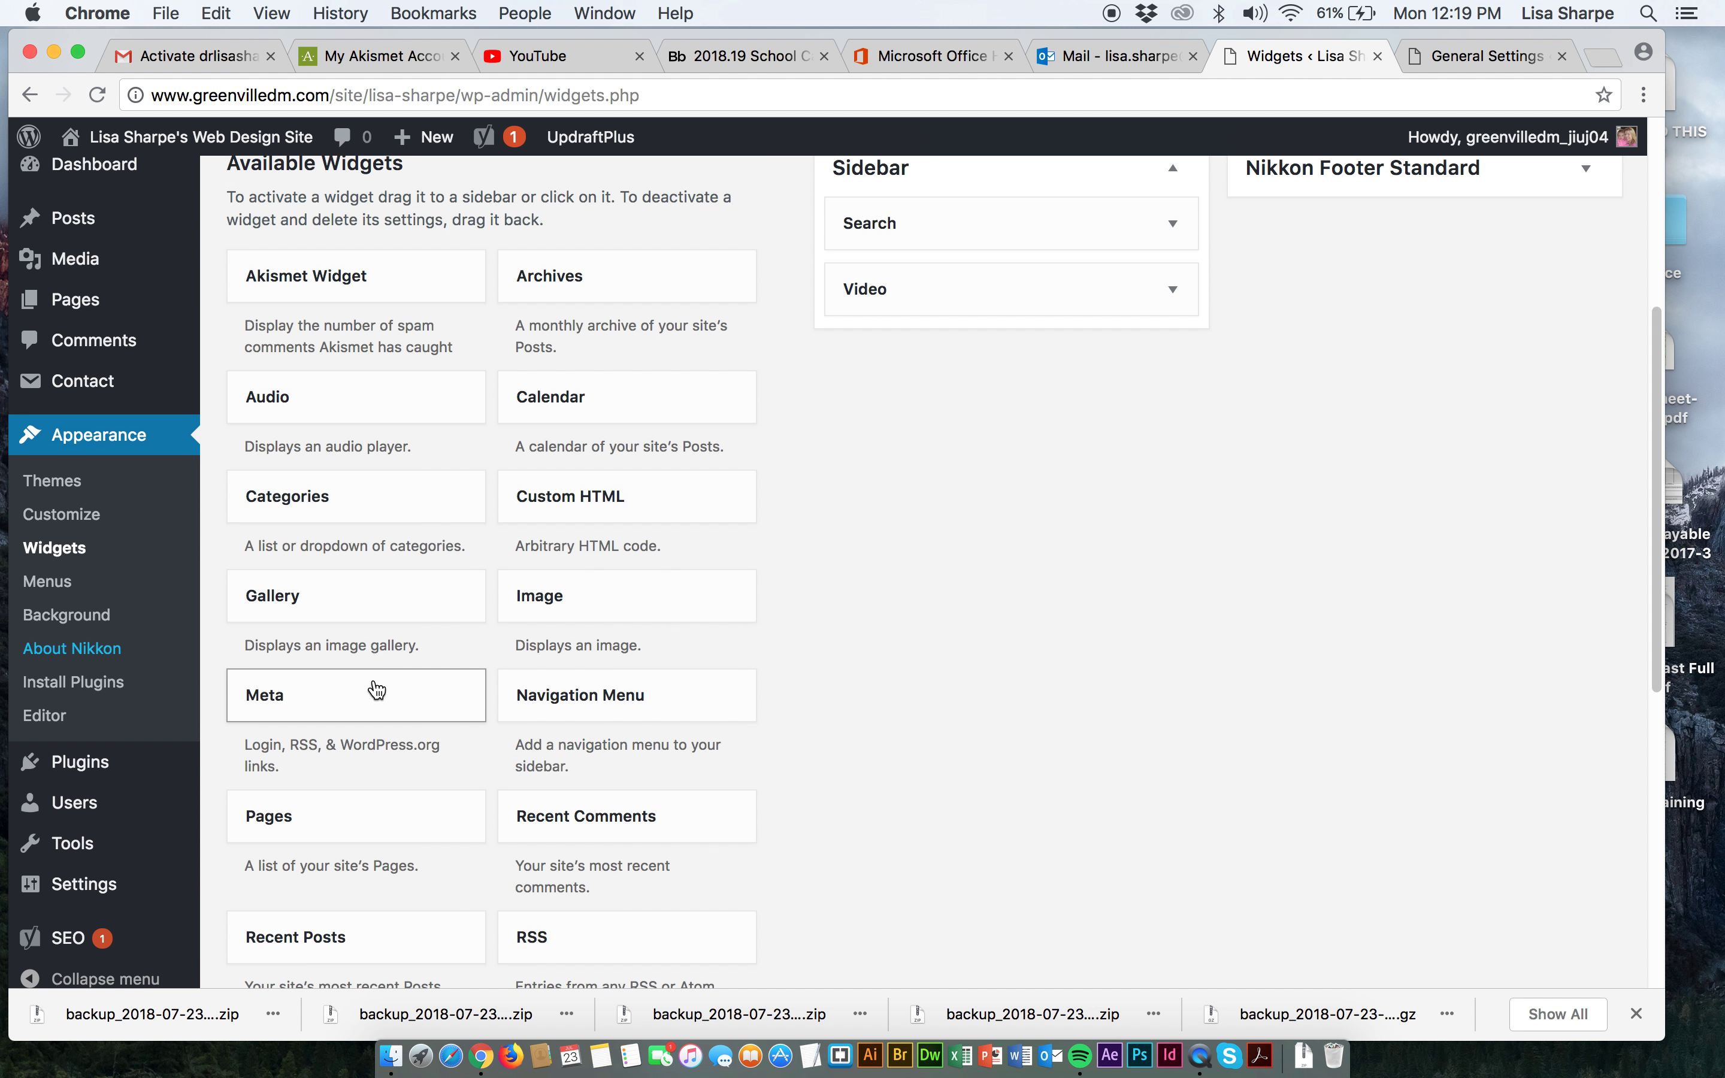
scroll(374, 679, "down", 1)
scroll(374, 681, "down", 3)
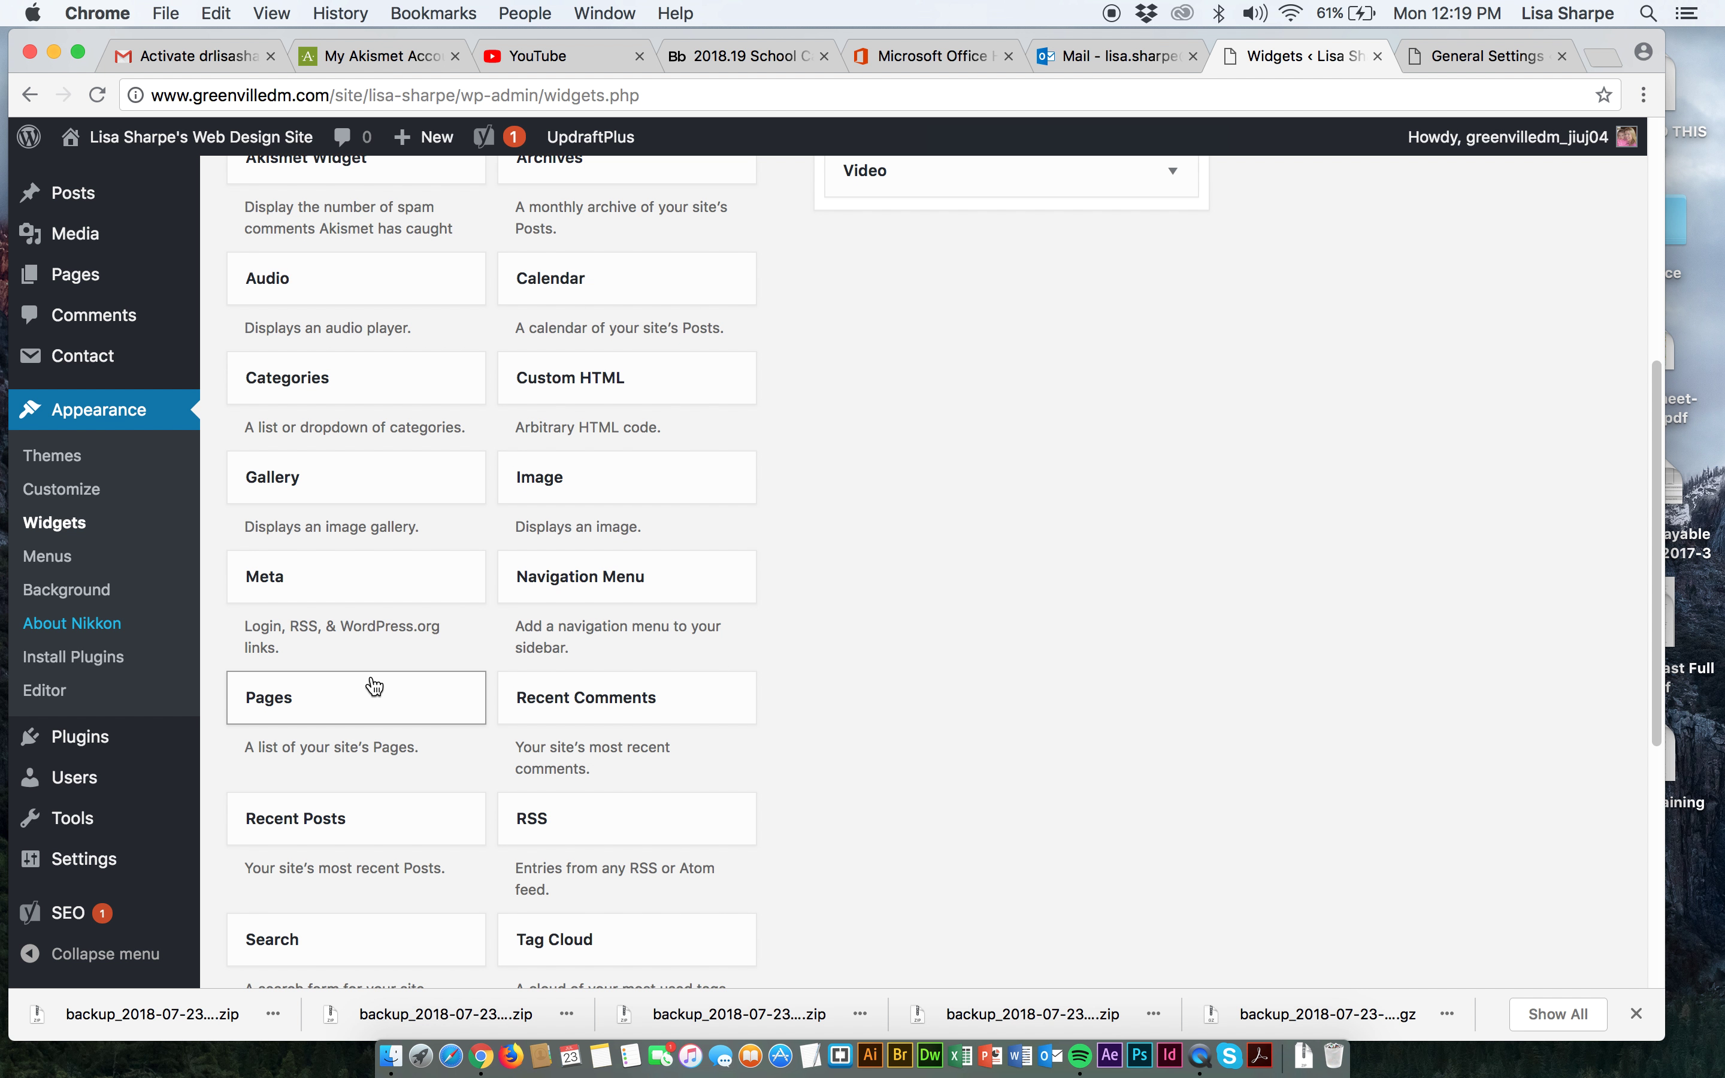
scroll(374, 686, "down", 2)
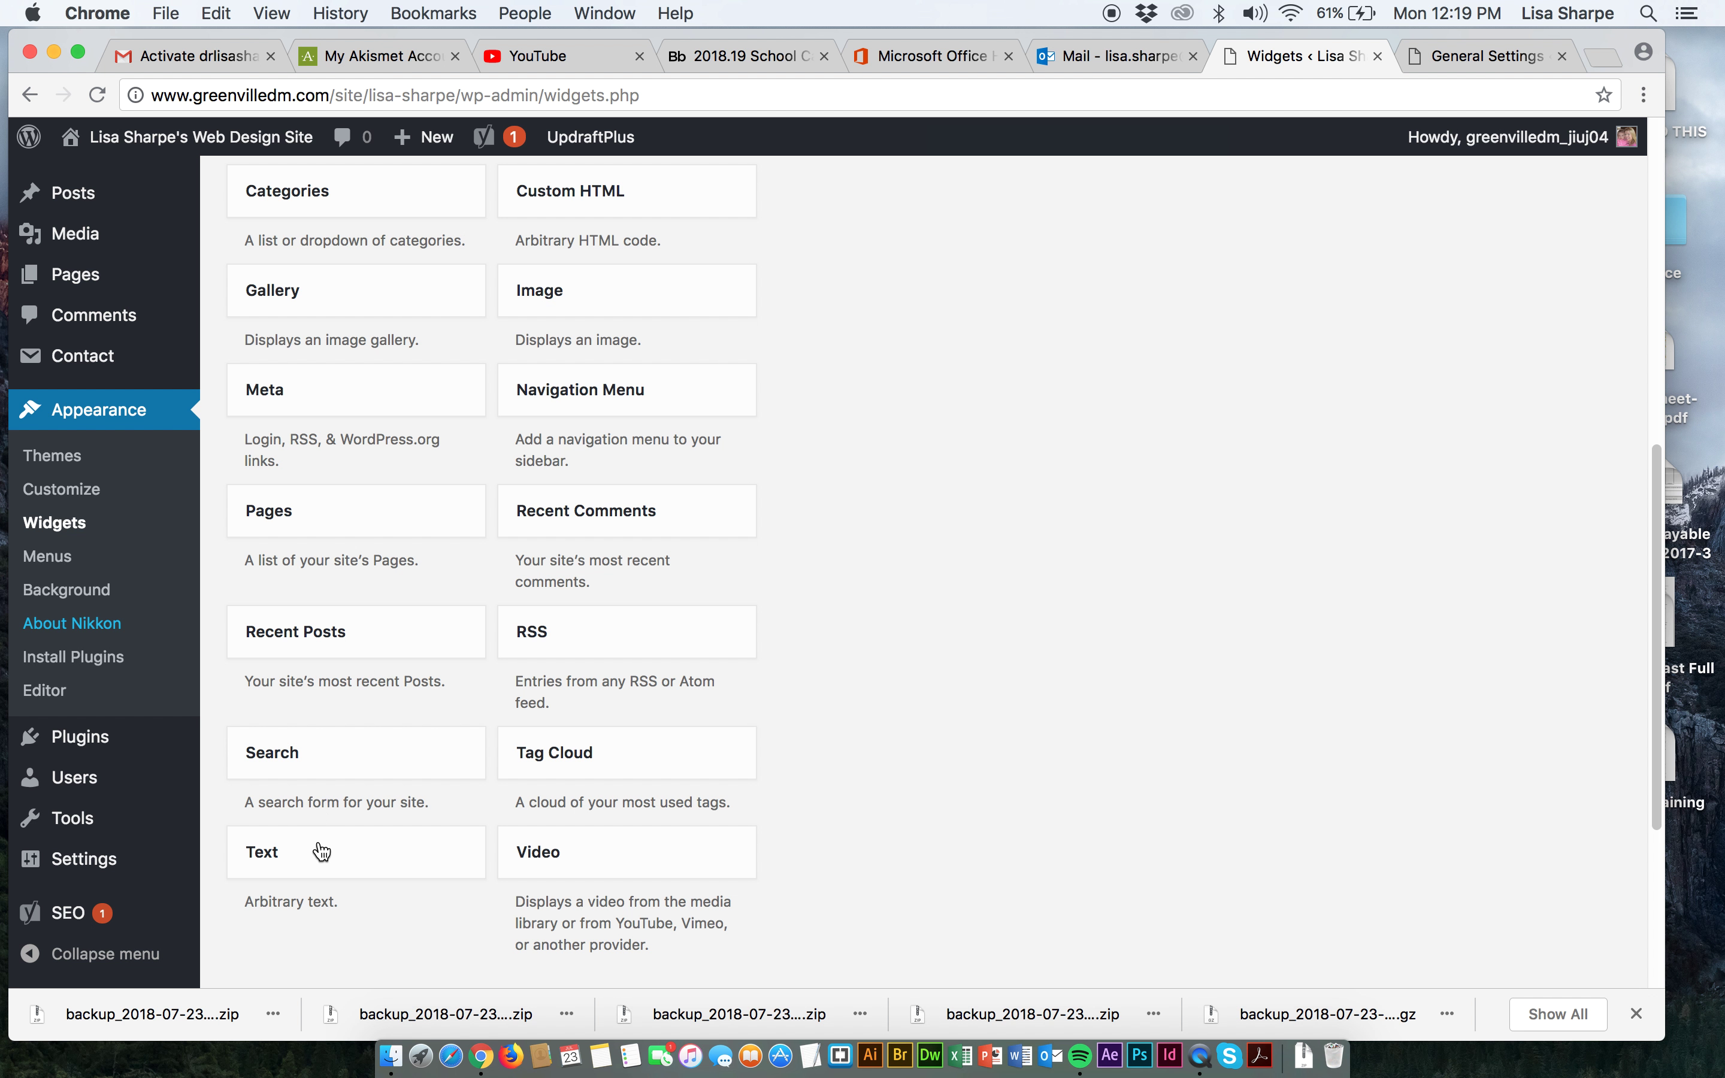
Add a Text widget to the Sidebar and title it 'Contact Me'.
left_click_drag(323, 850, 896, 673)
left_click(789, 732)
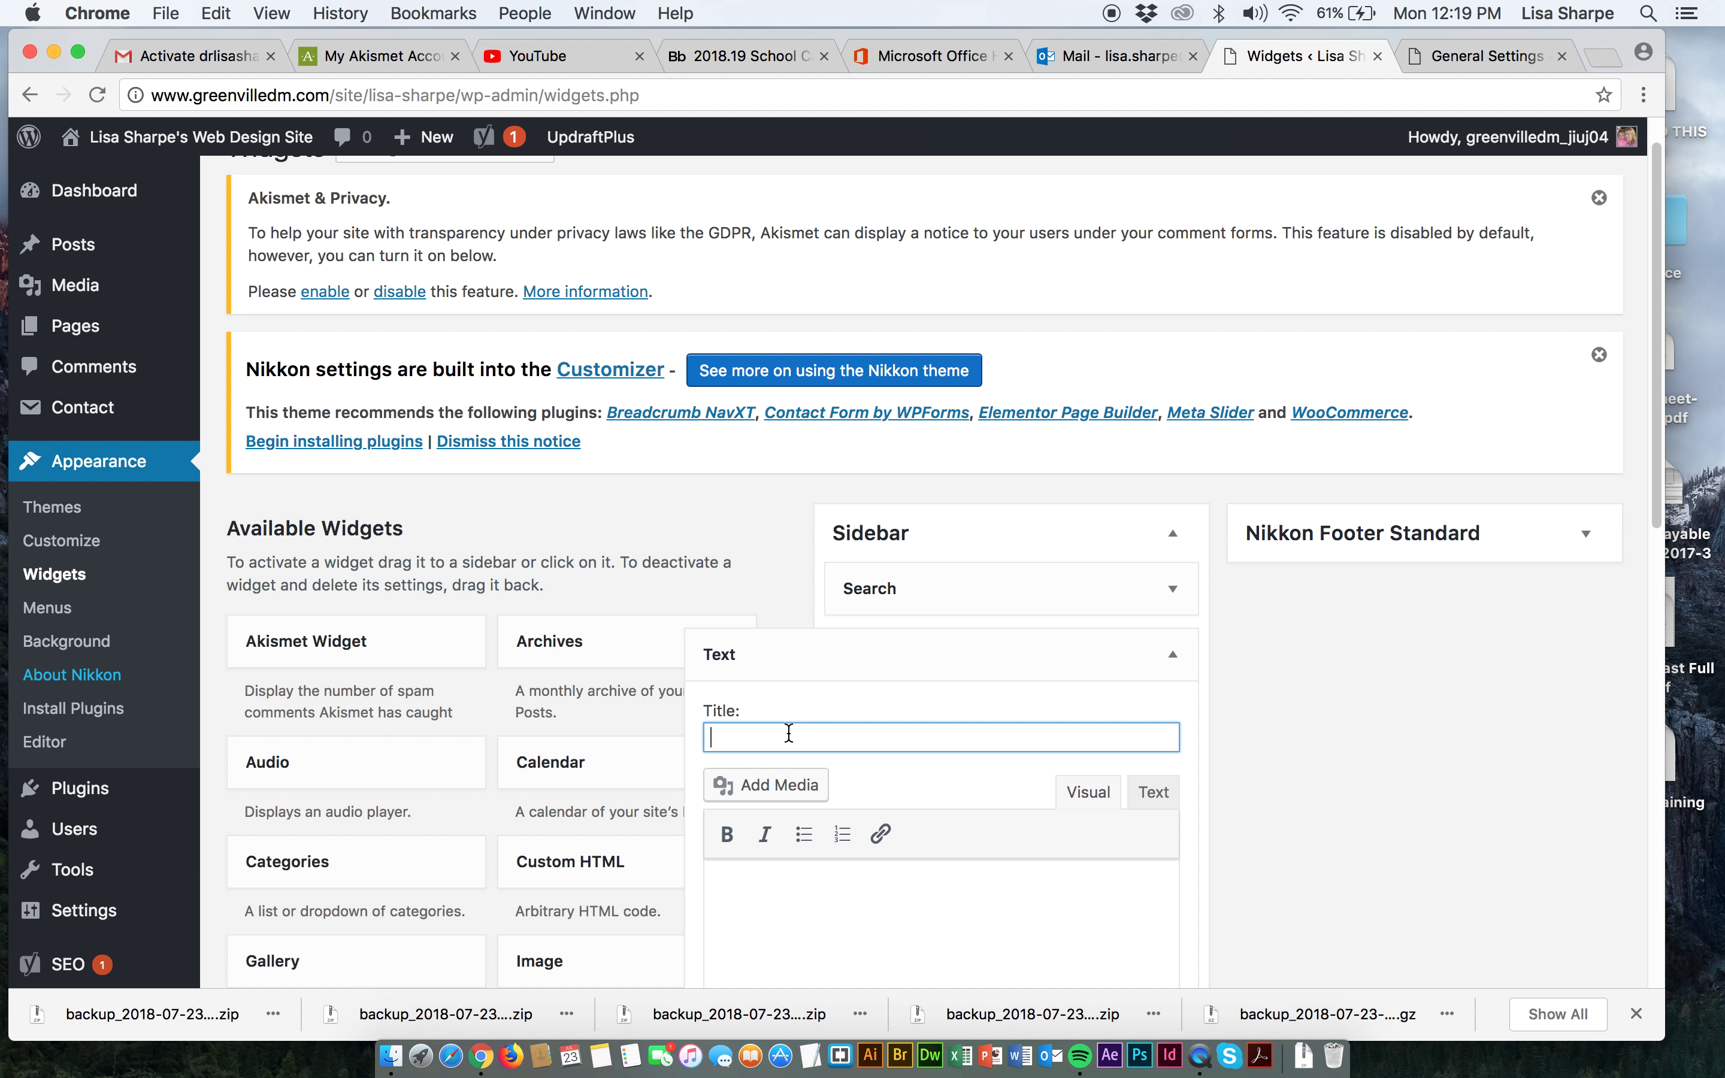
type("Contact ")
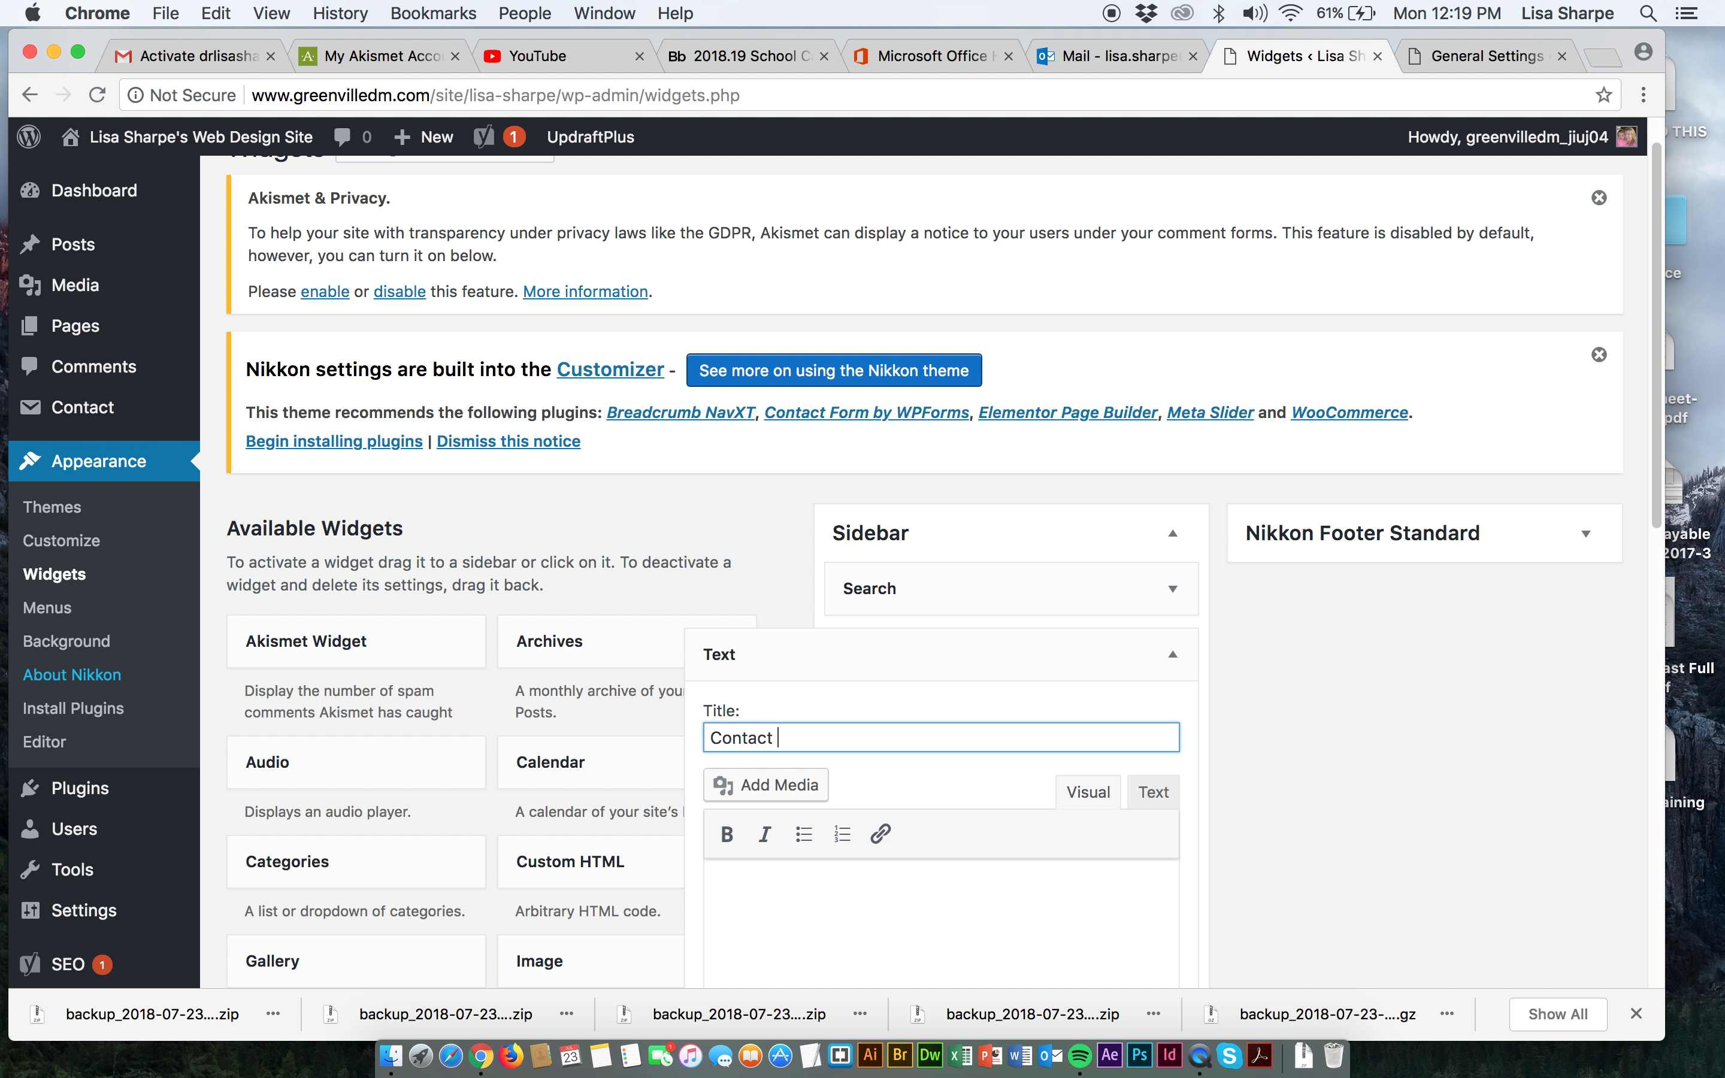
type("Me")
scroll(830, 872, "down", 3)
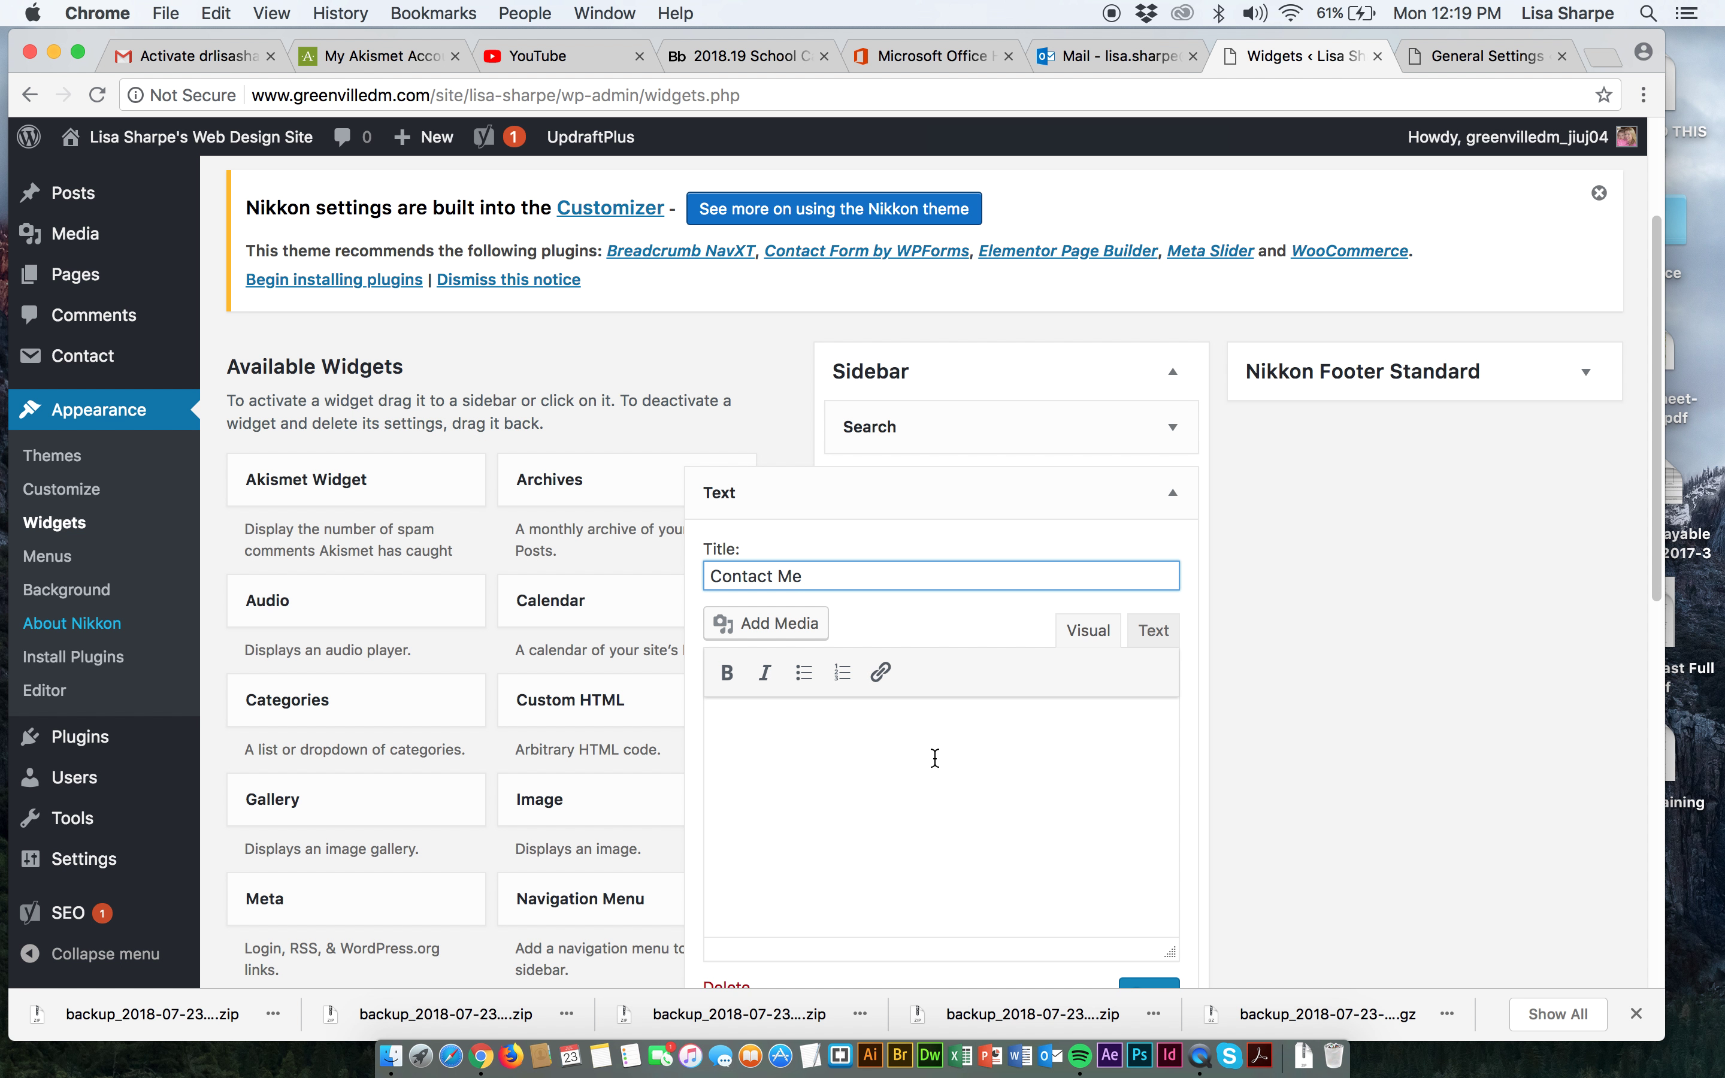
scroll(881, 785, "down", 2)
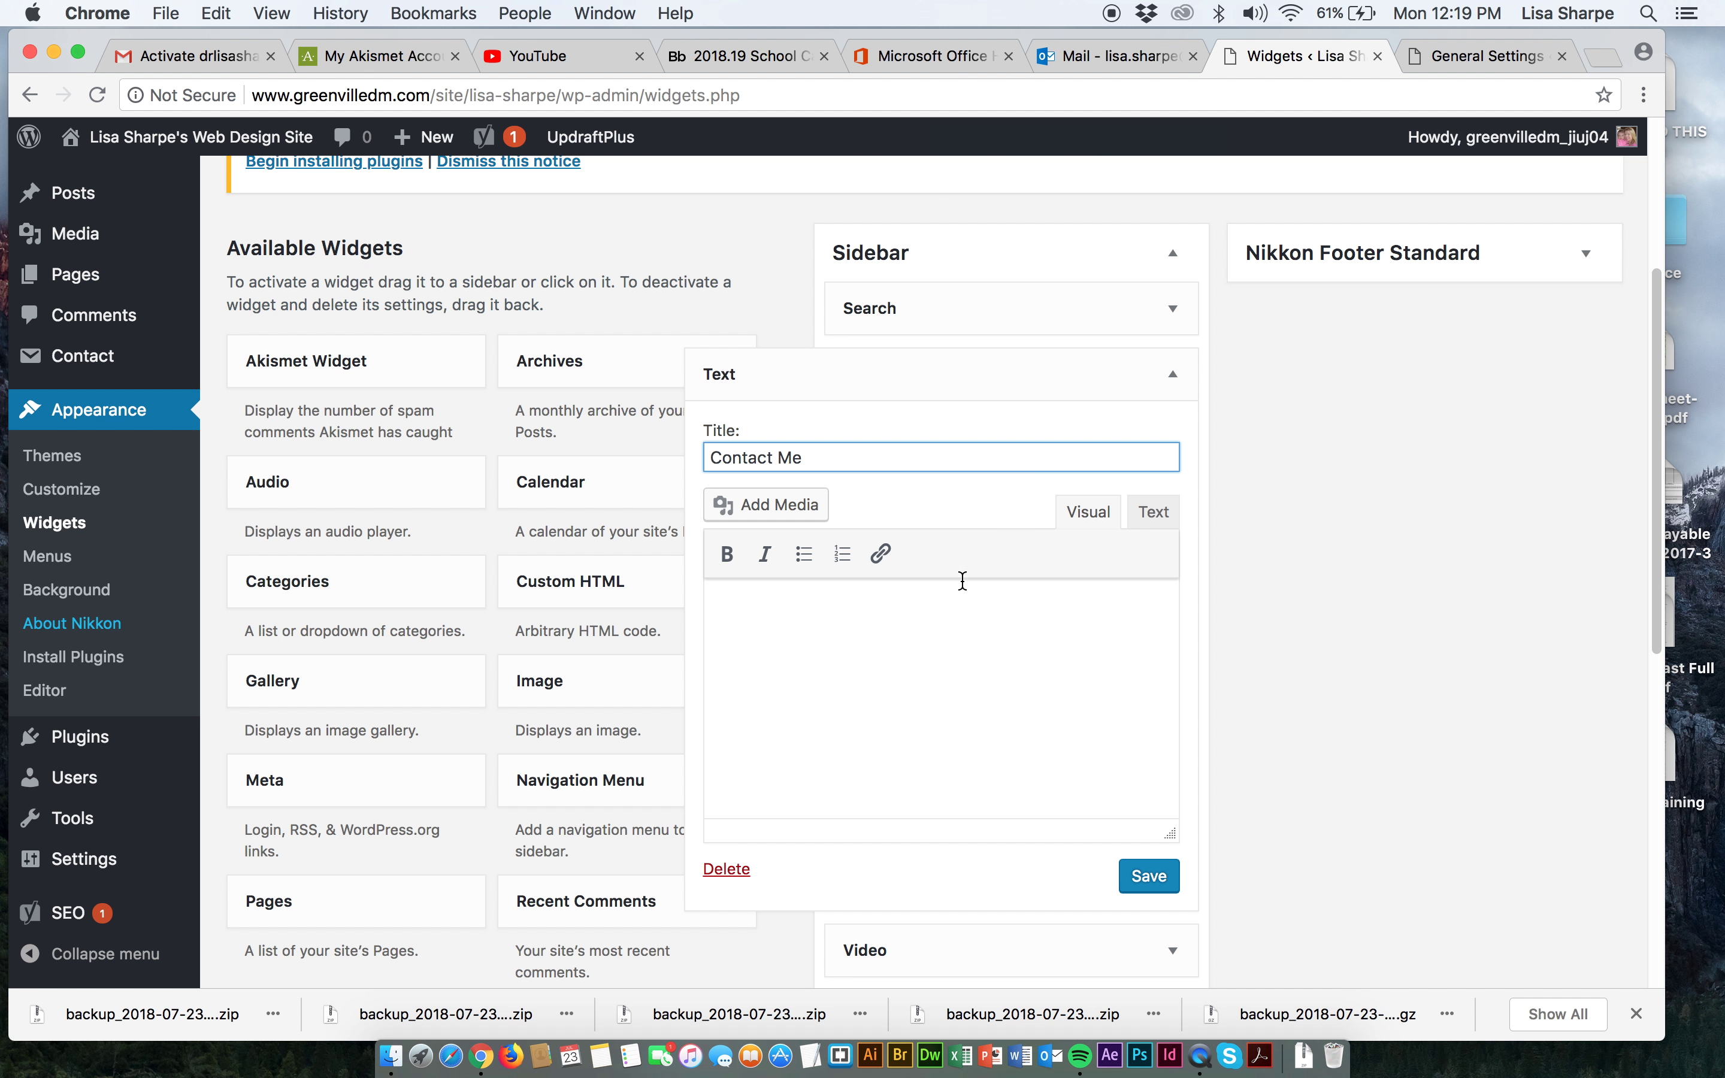
Paste the Contact form 1 shortcode into the widget's Text tab and save it.
left_click(1158, 512)
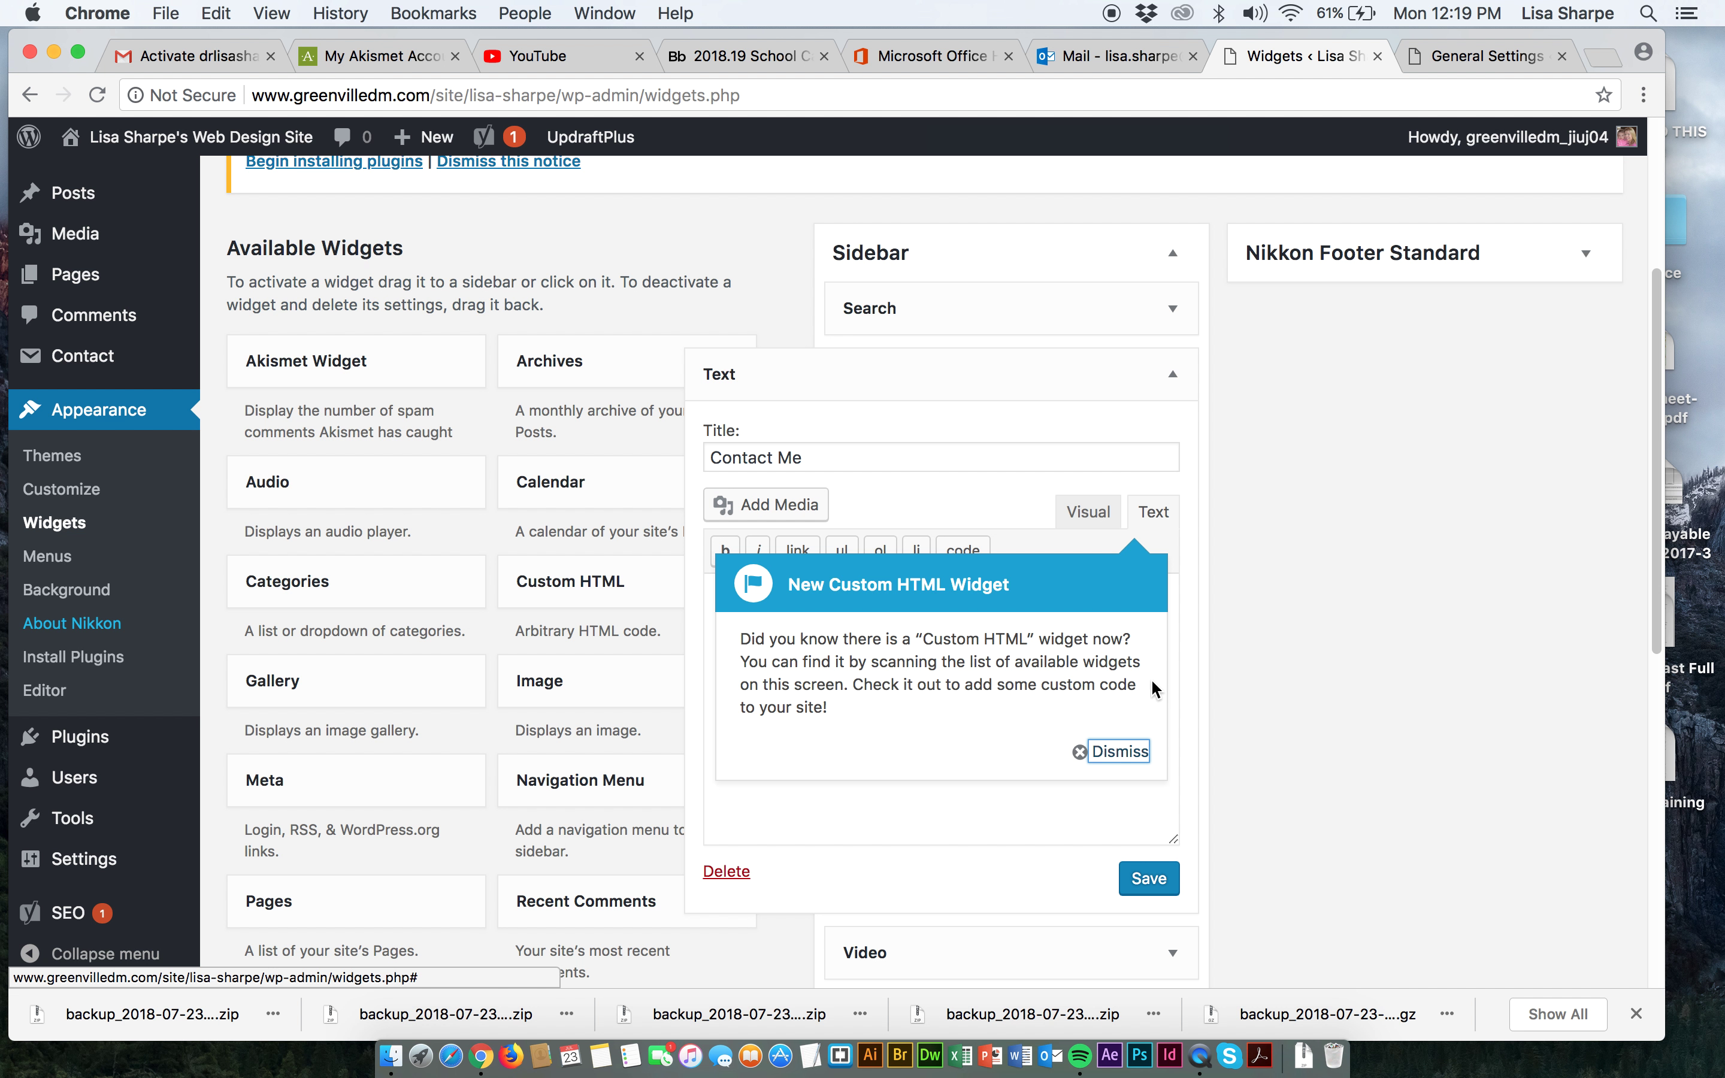
left_click(1112, 754)
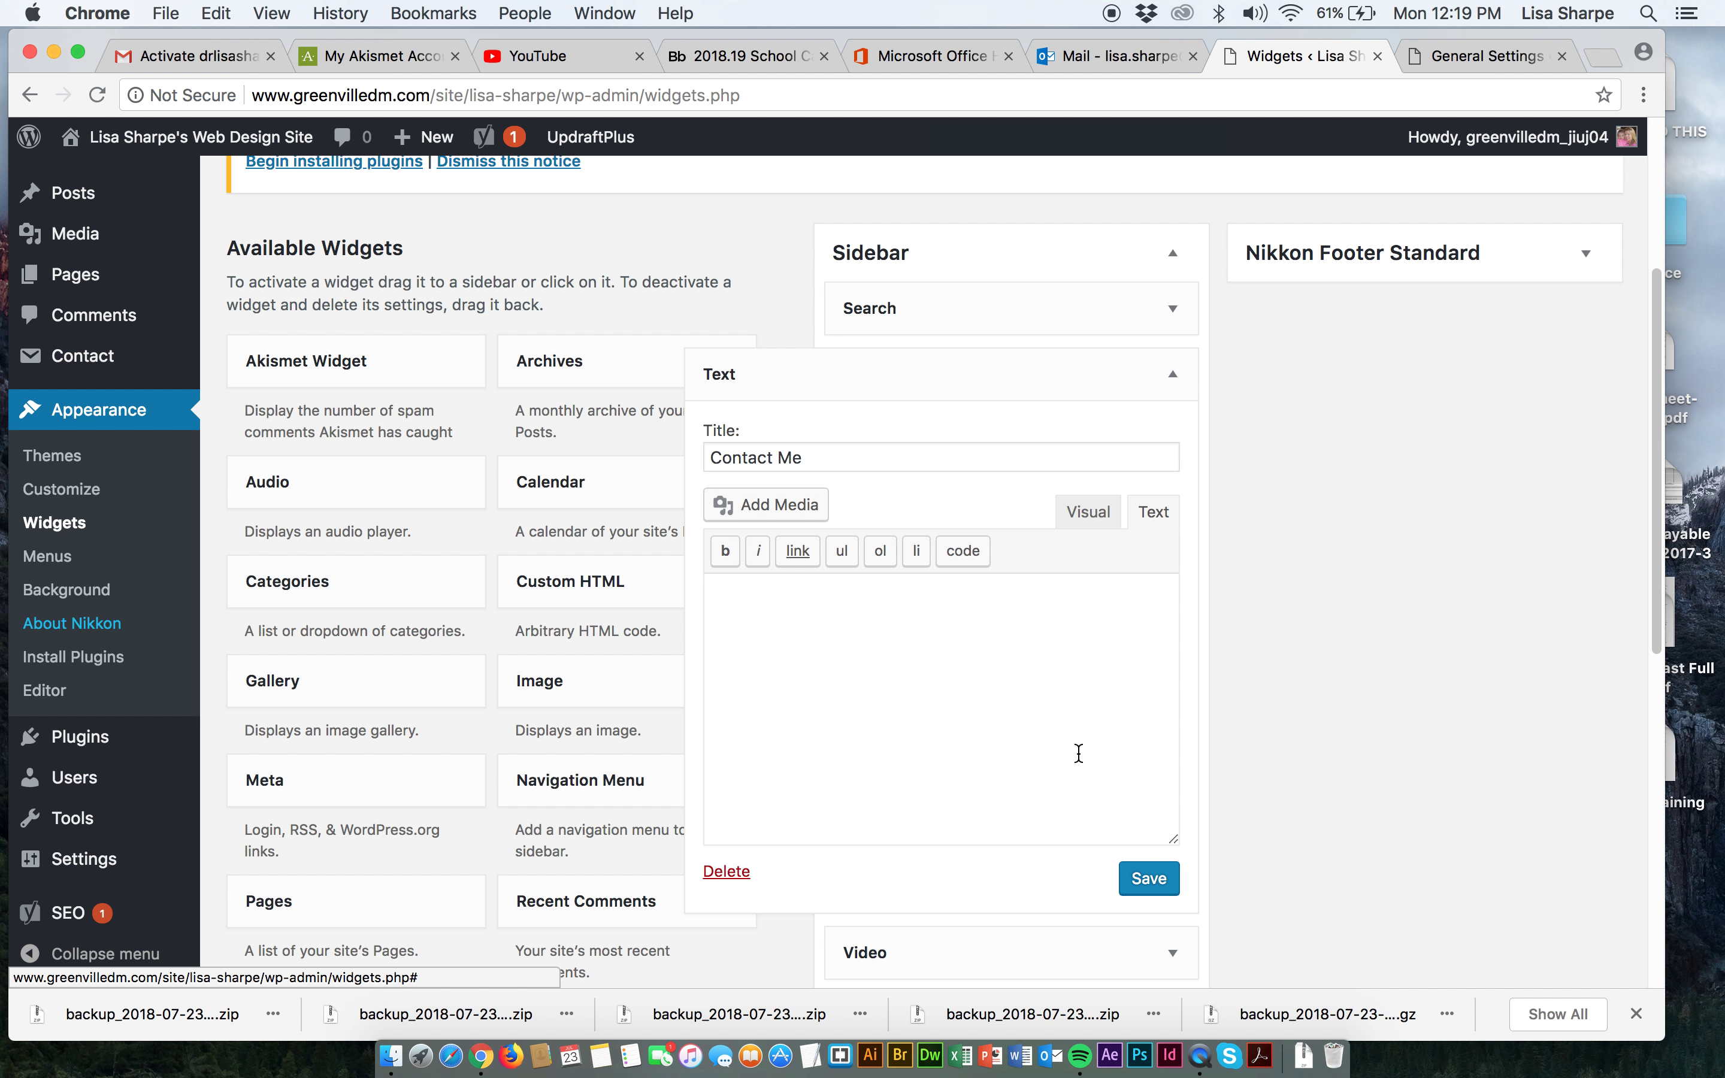
left_click(942, 689)
key("super+v")
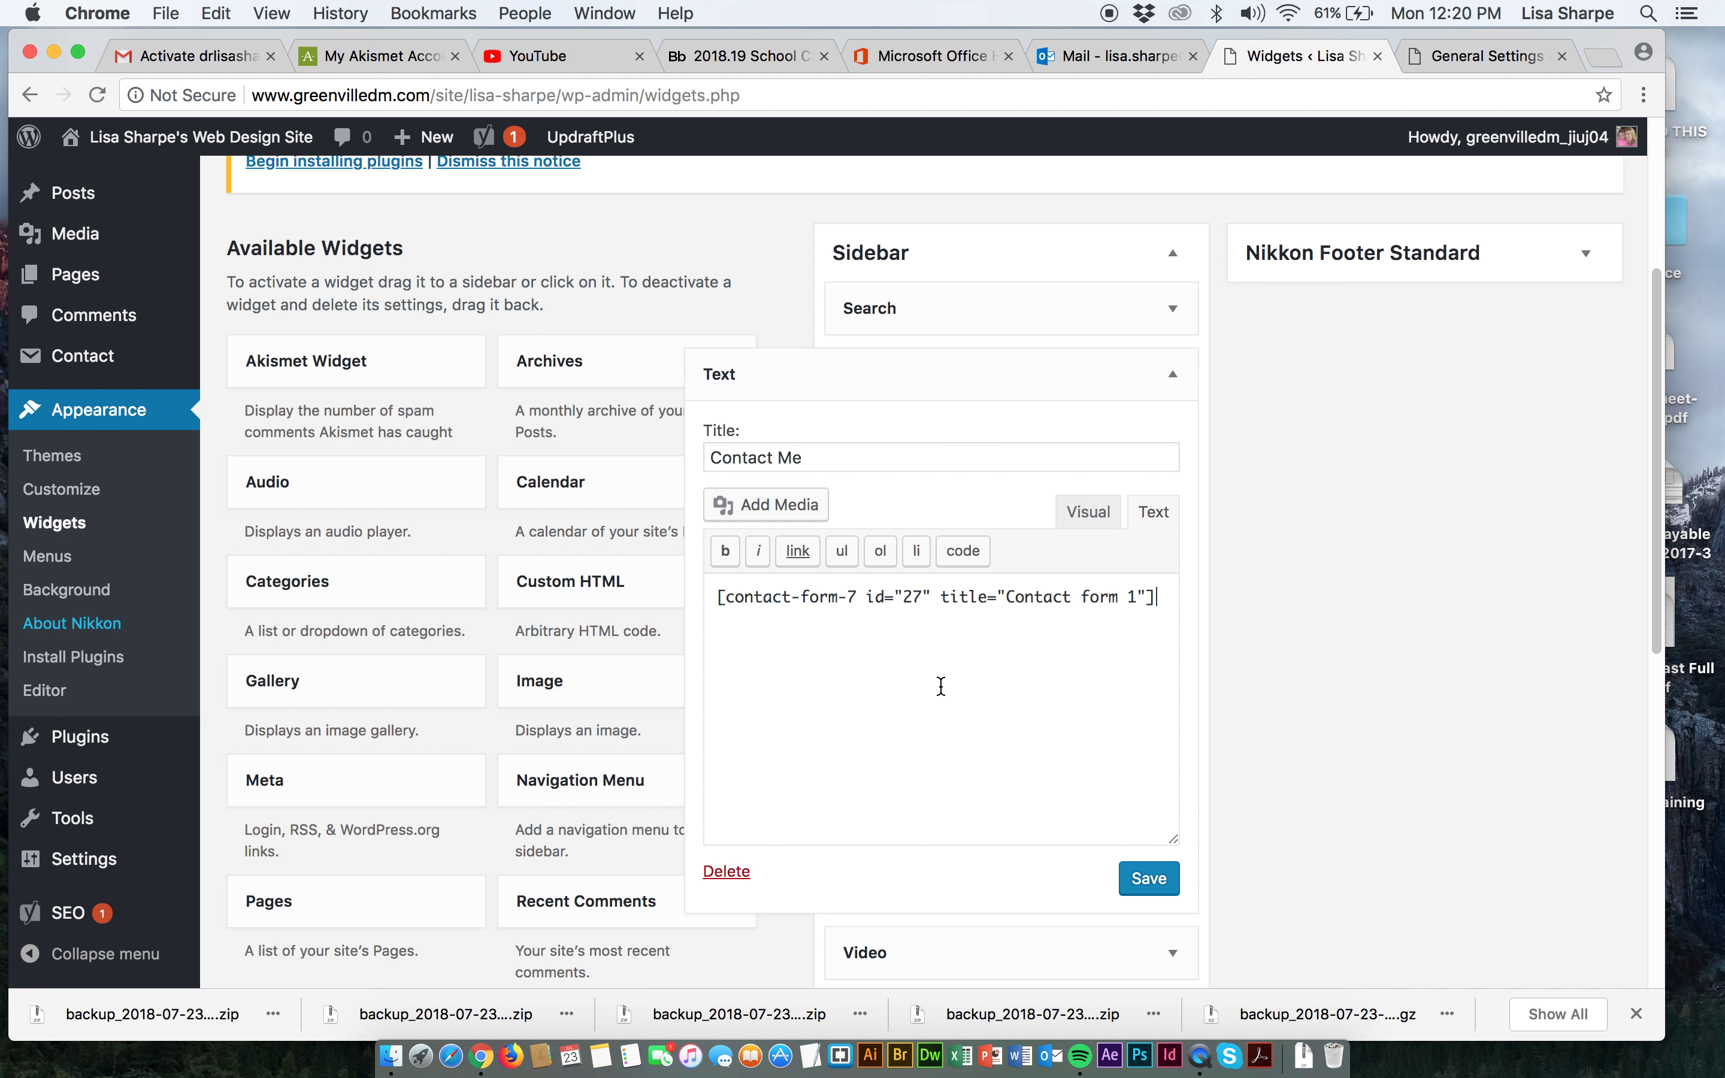
left_click(1143, 879)
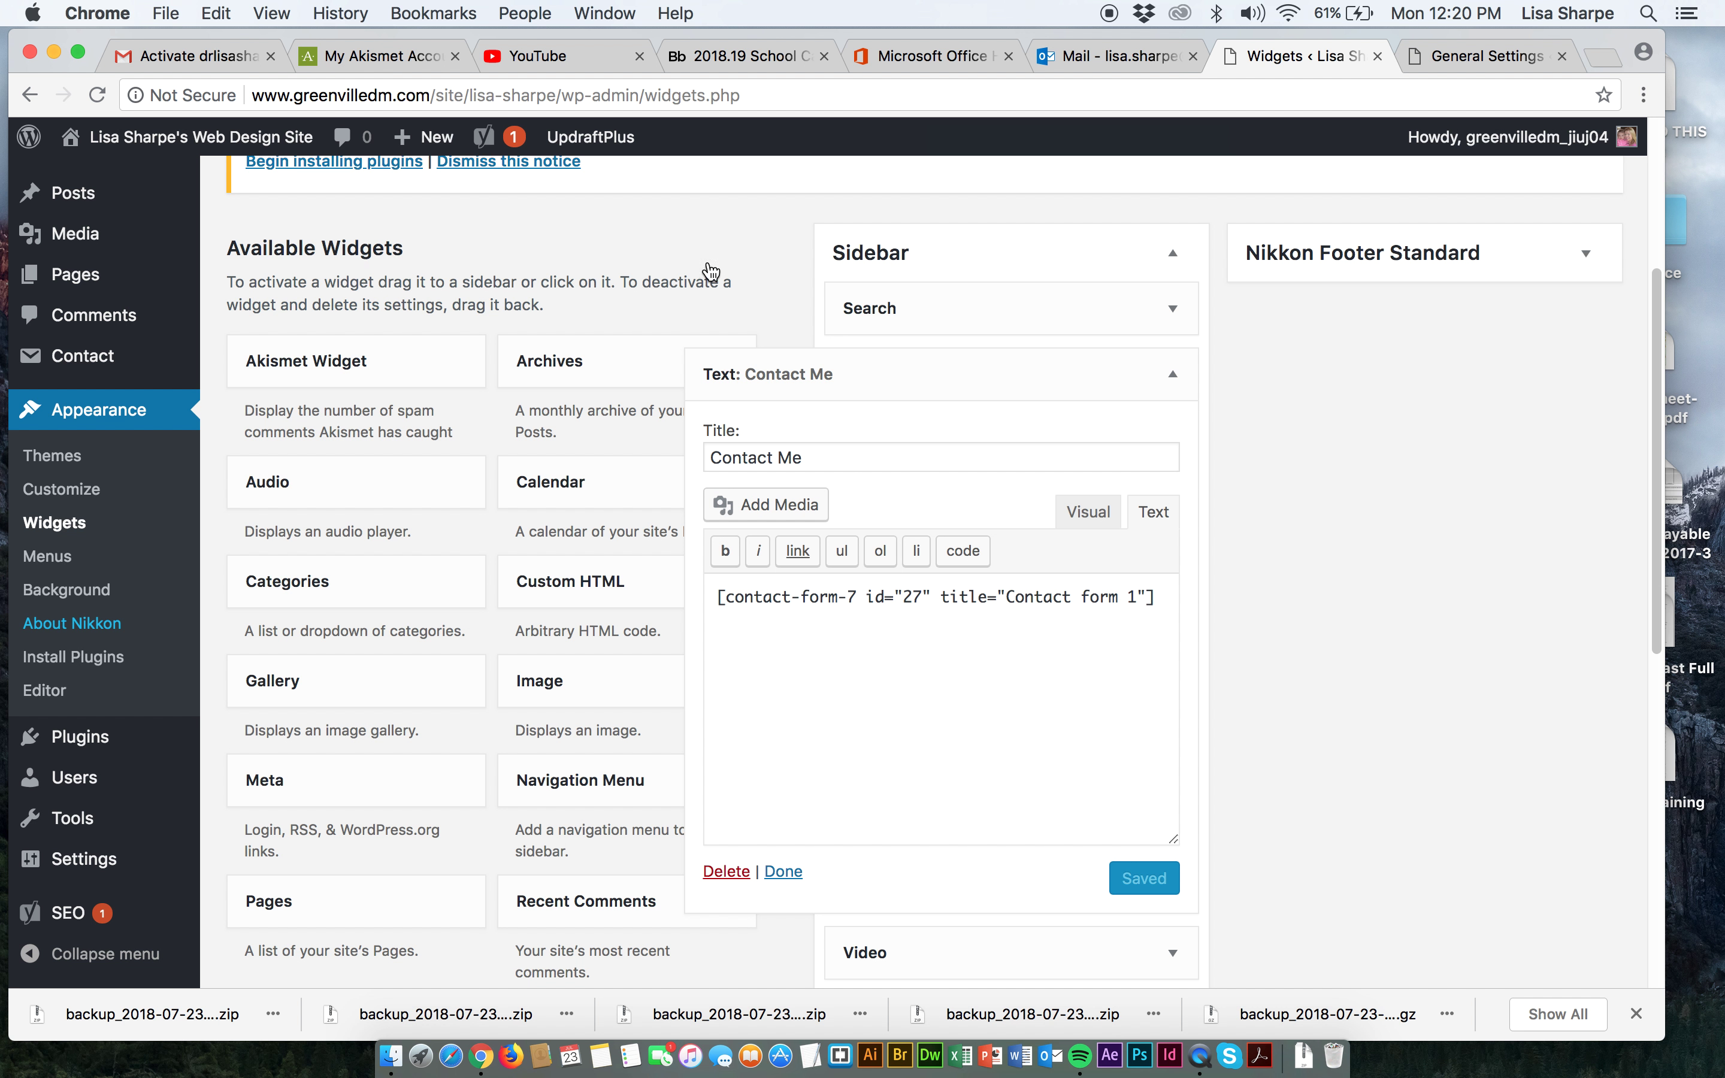
Visit the live site and scroll to the Contact Me form in its sidebar.
mouse_move(189, 137)
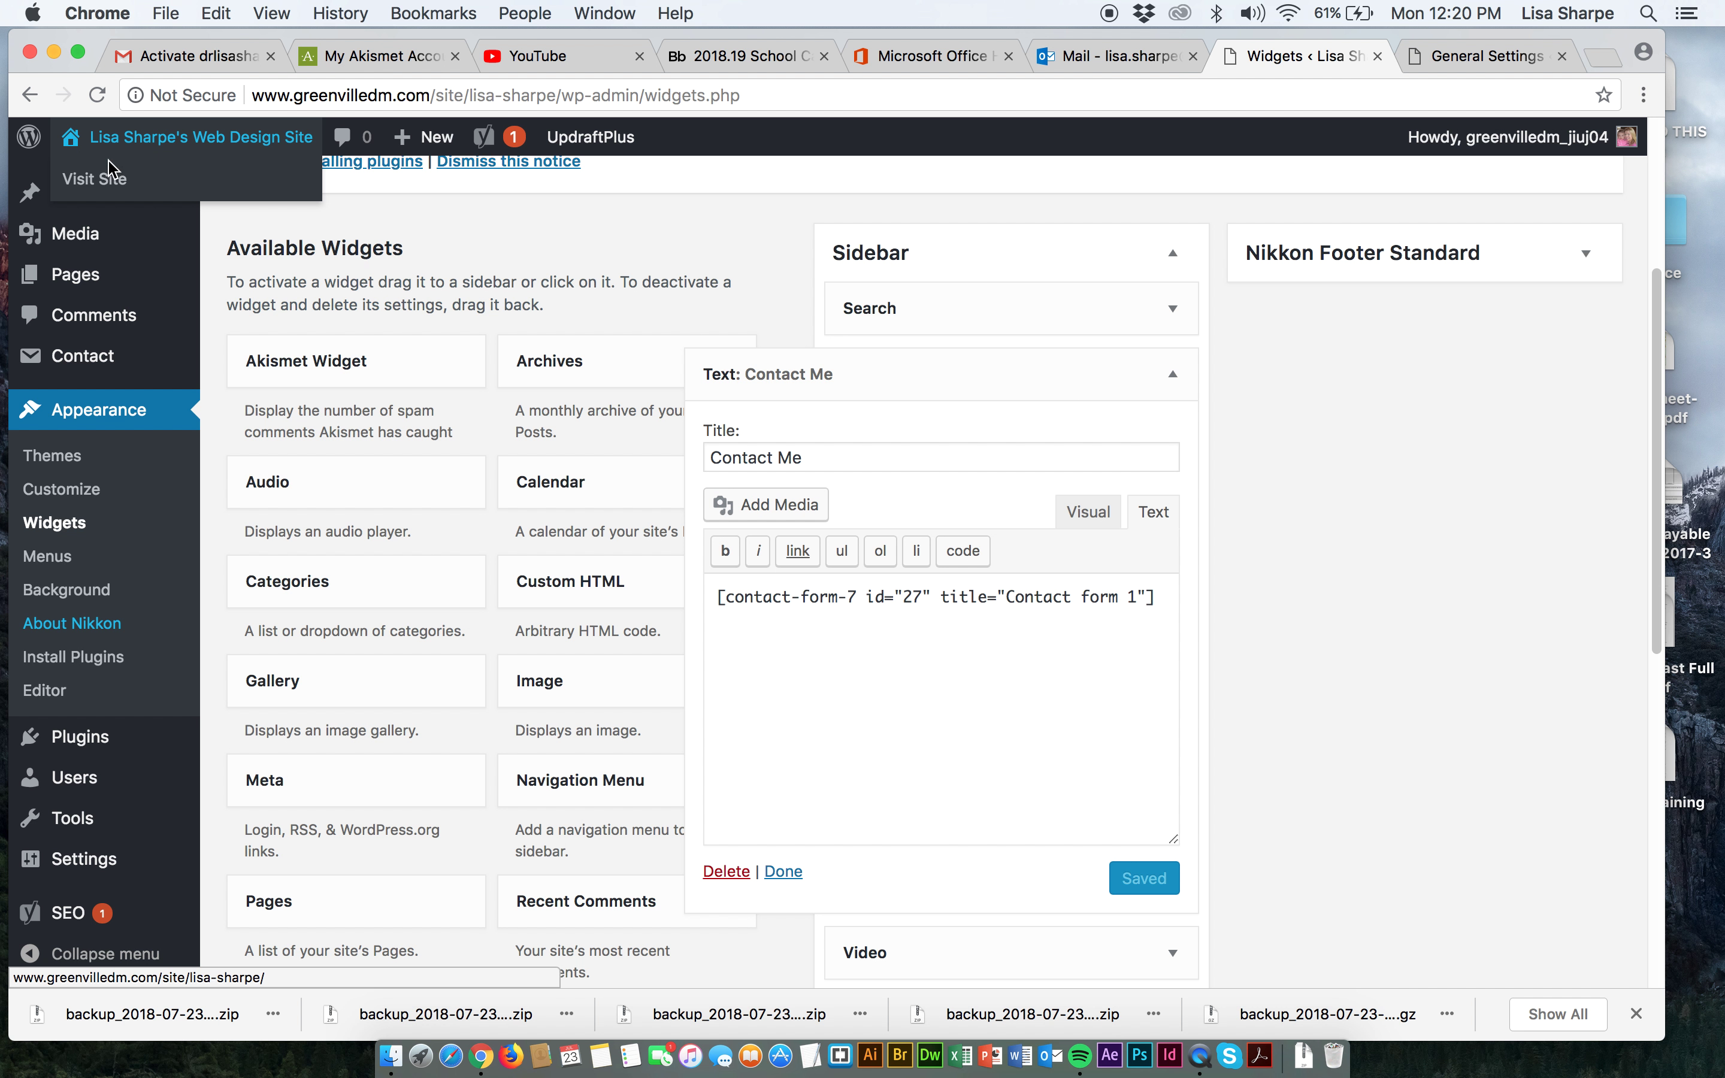
left_click(98, 179)
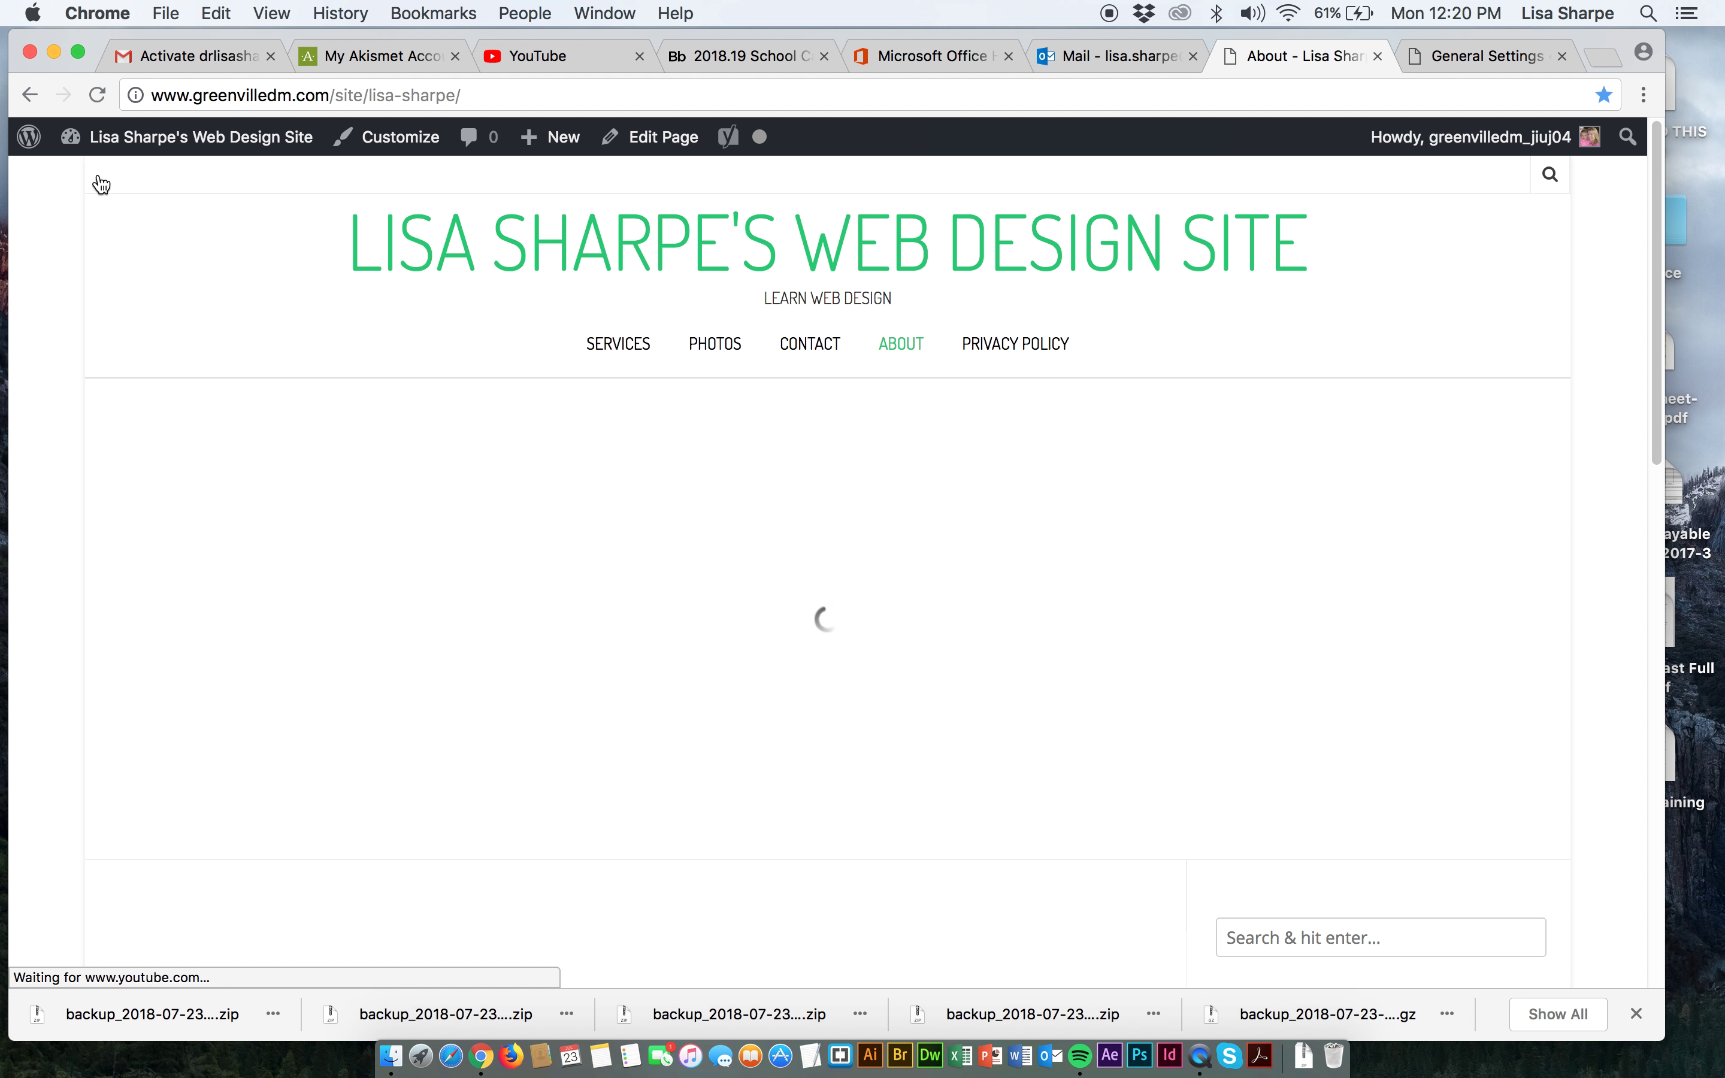
scroll(1209, 767, "down", 8)
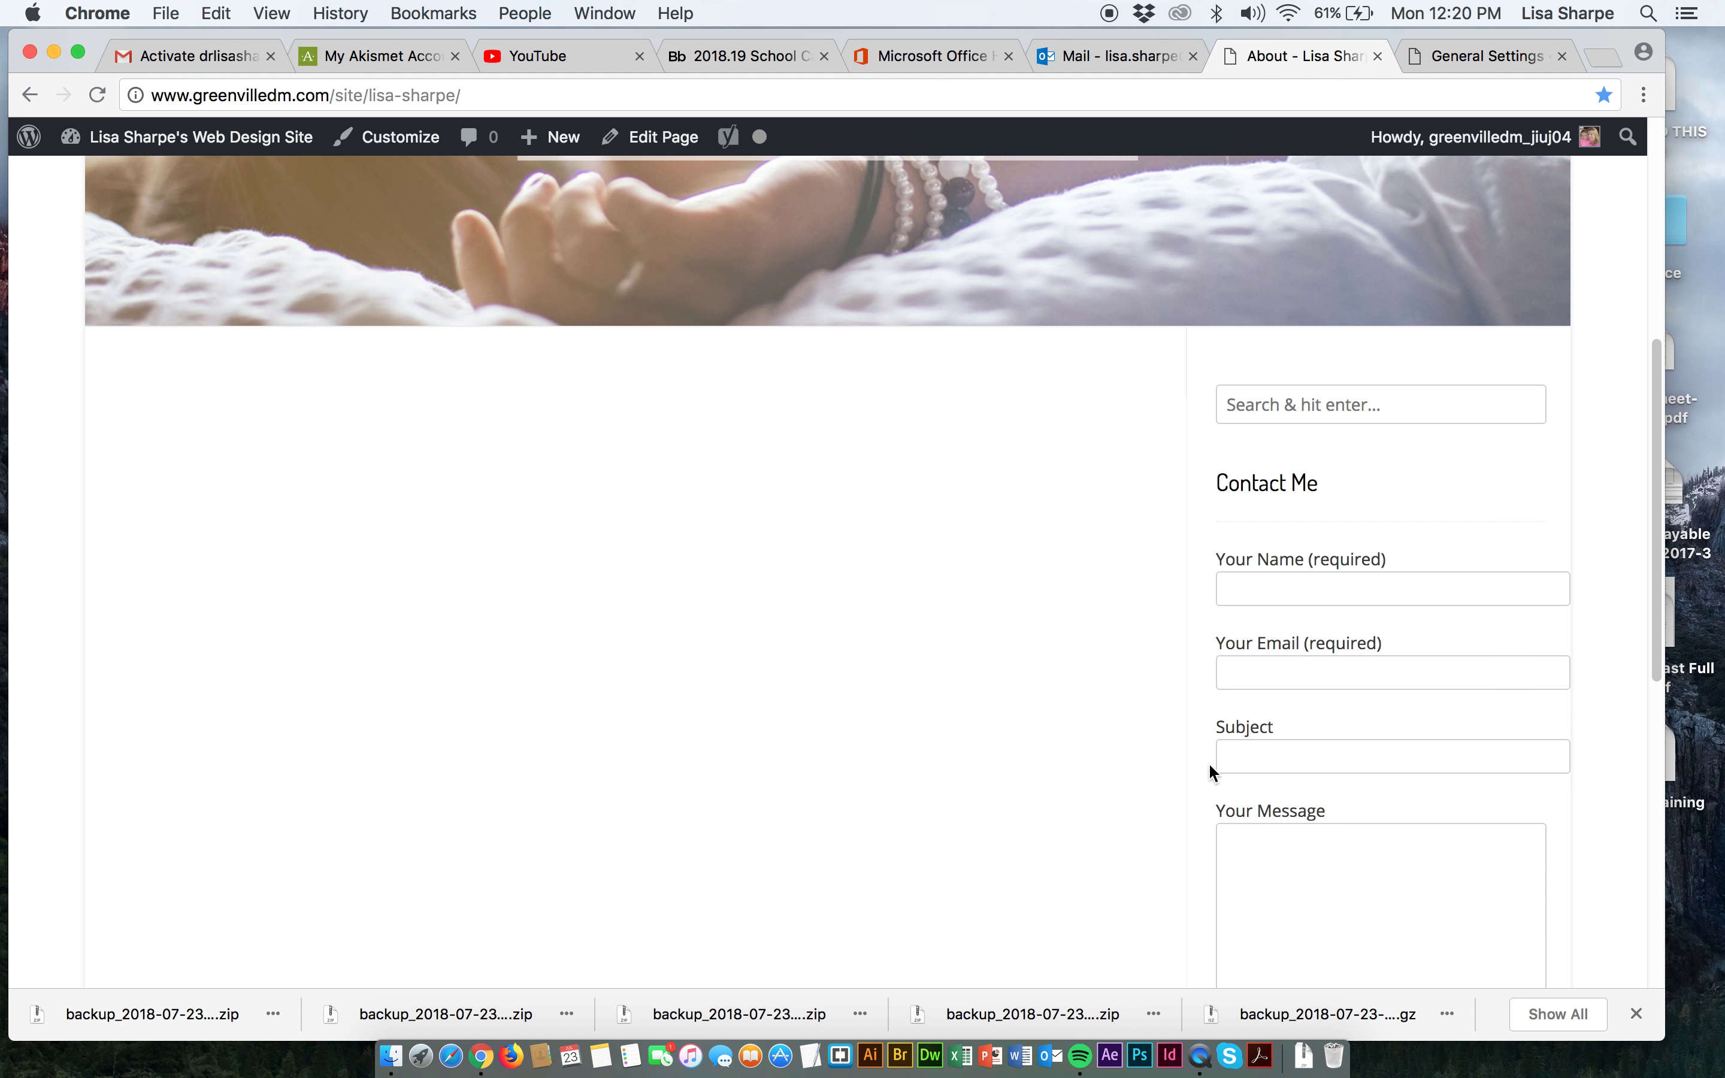
scroll(1296, 580, "down", 5)
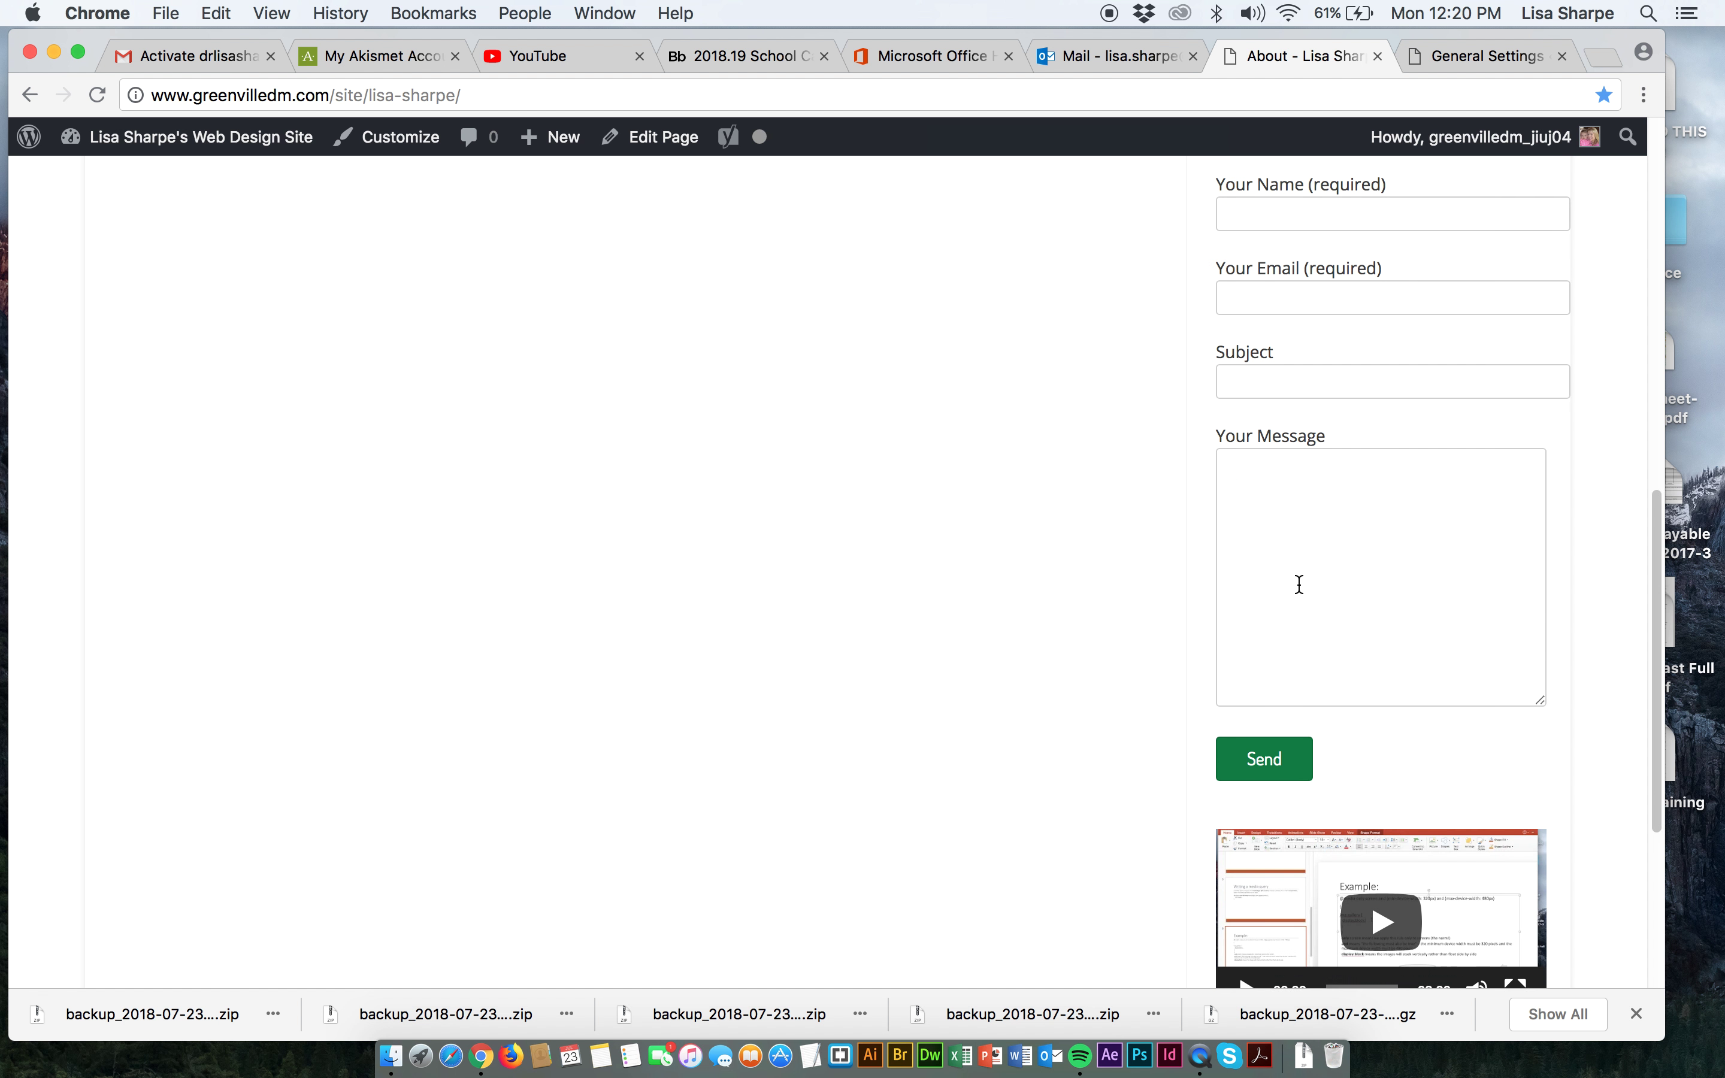
scroll(1297, 581, "up", 5)
scroll(1298, 583, "down", 2)
scroll(1297, 582, "up", 3)
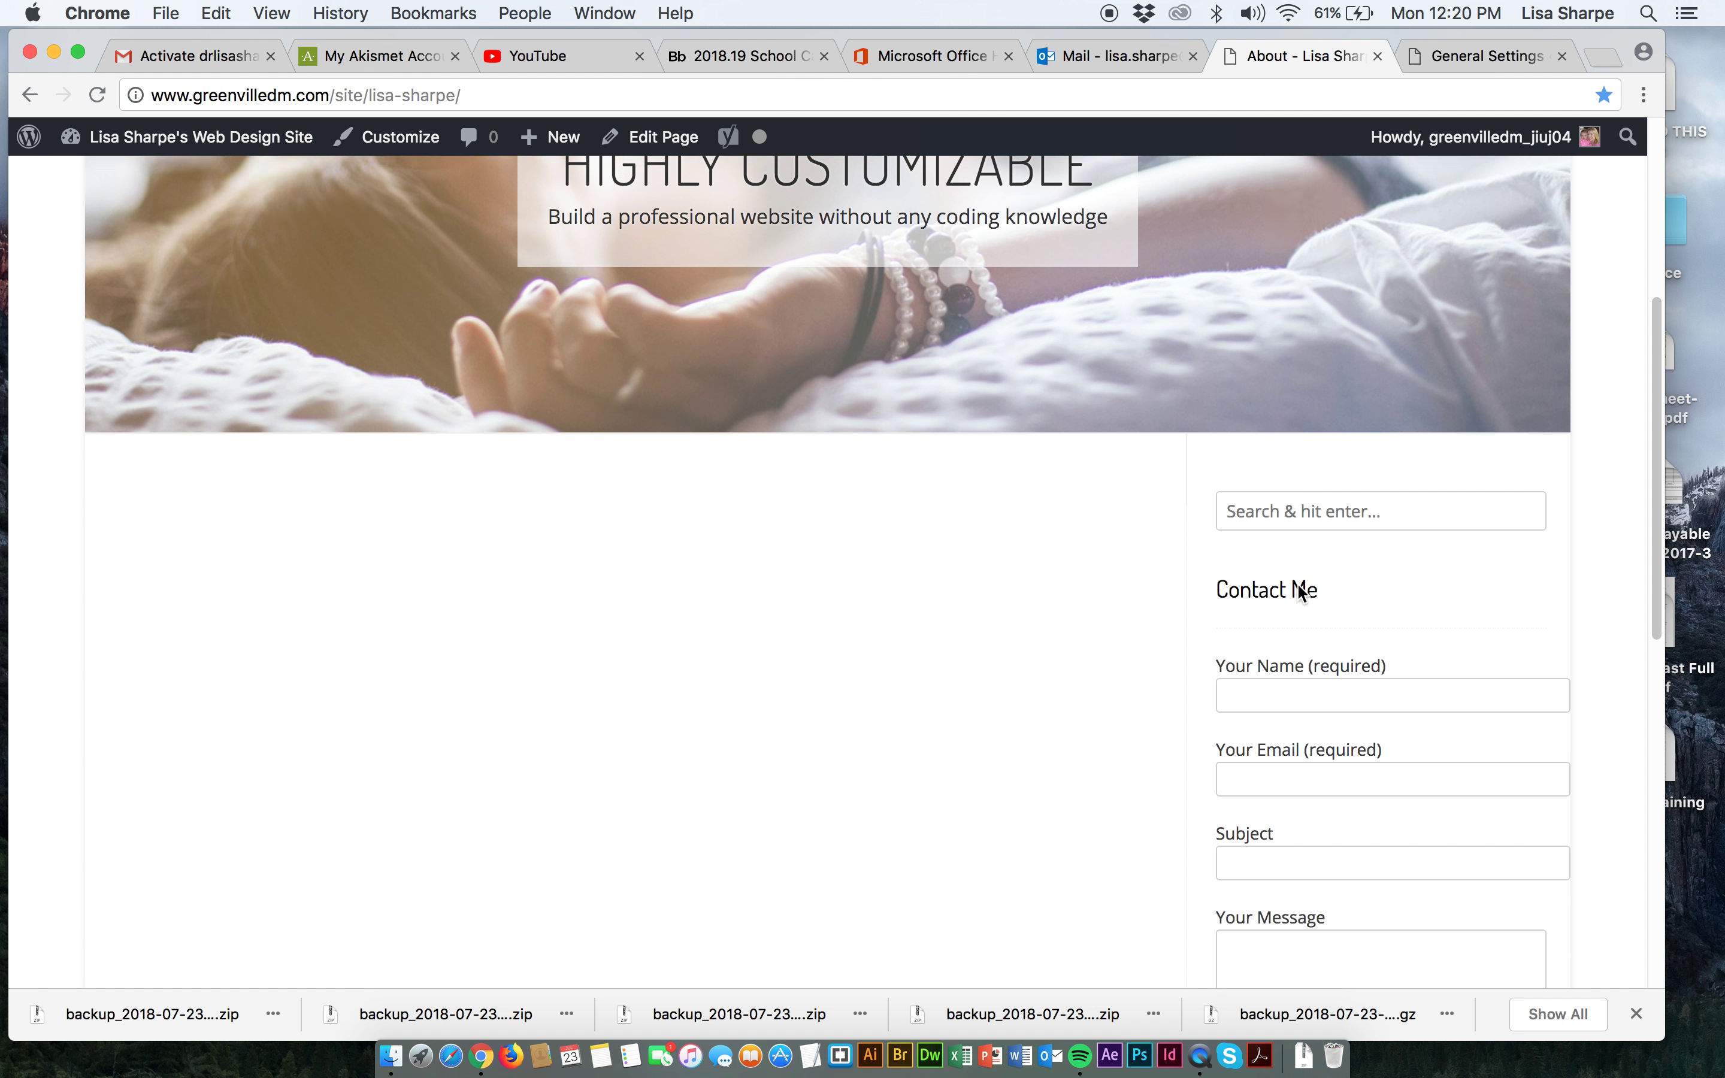
scroll(1296, 582, "down", 8)
scroll(1297, 585, "up", 7)
scroll(1297, 587, "up", 1)
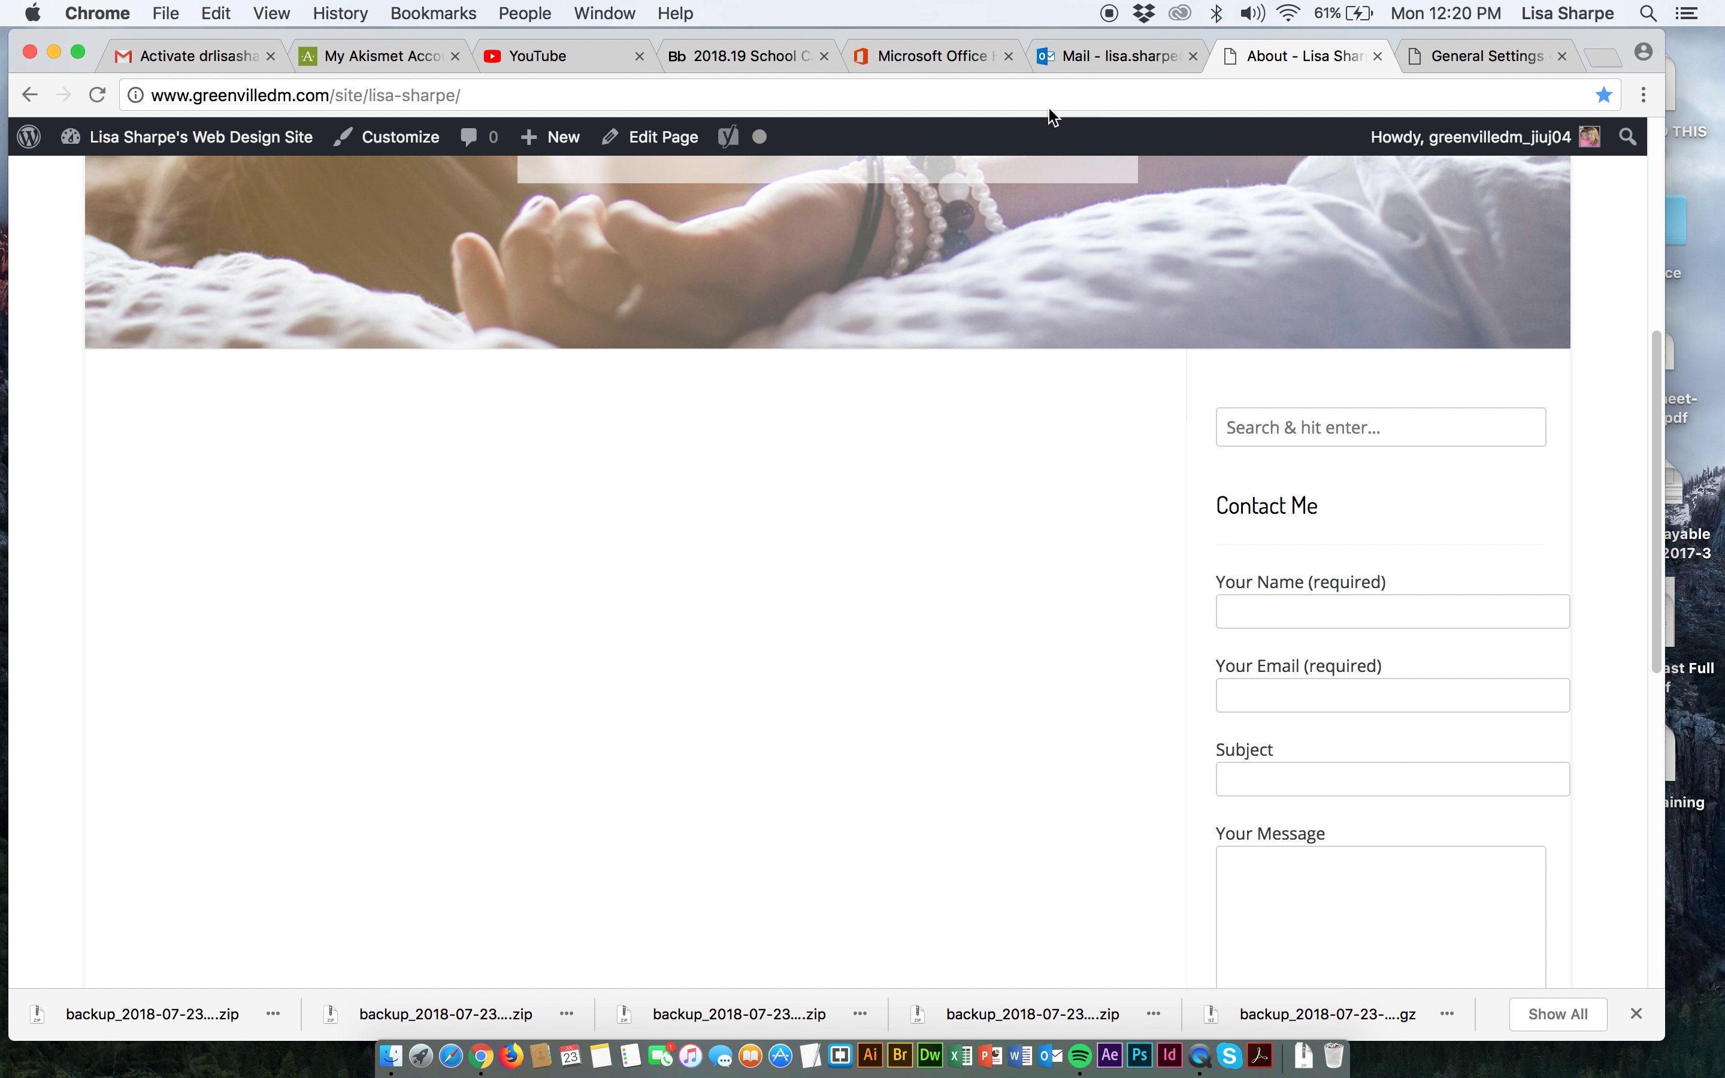
mouse_move(152, 143)
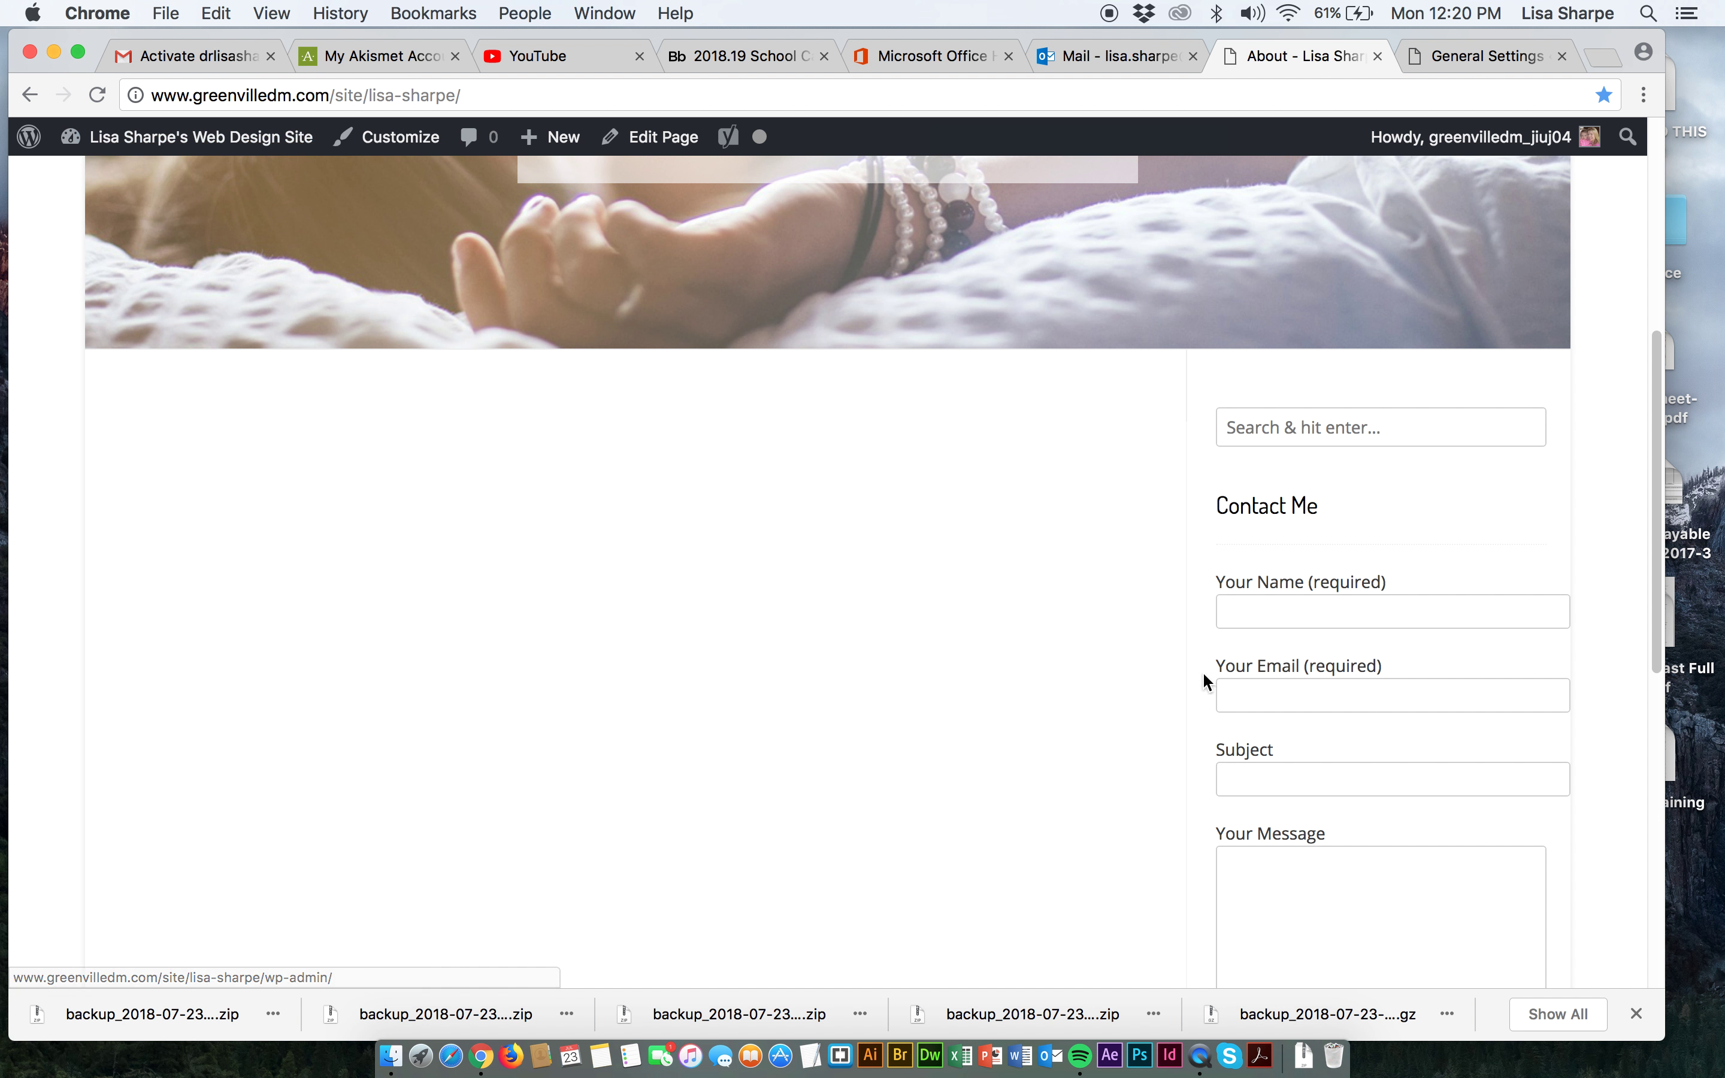